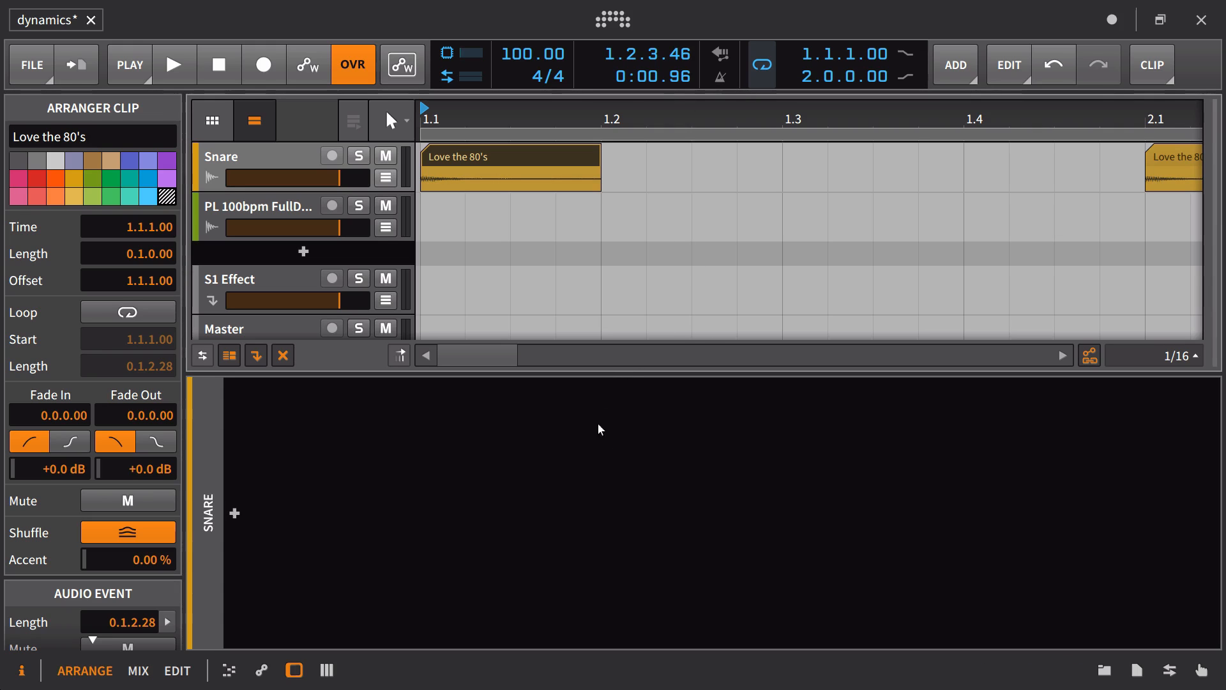
right_click(696, 9)
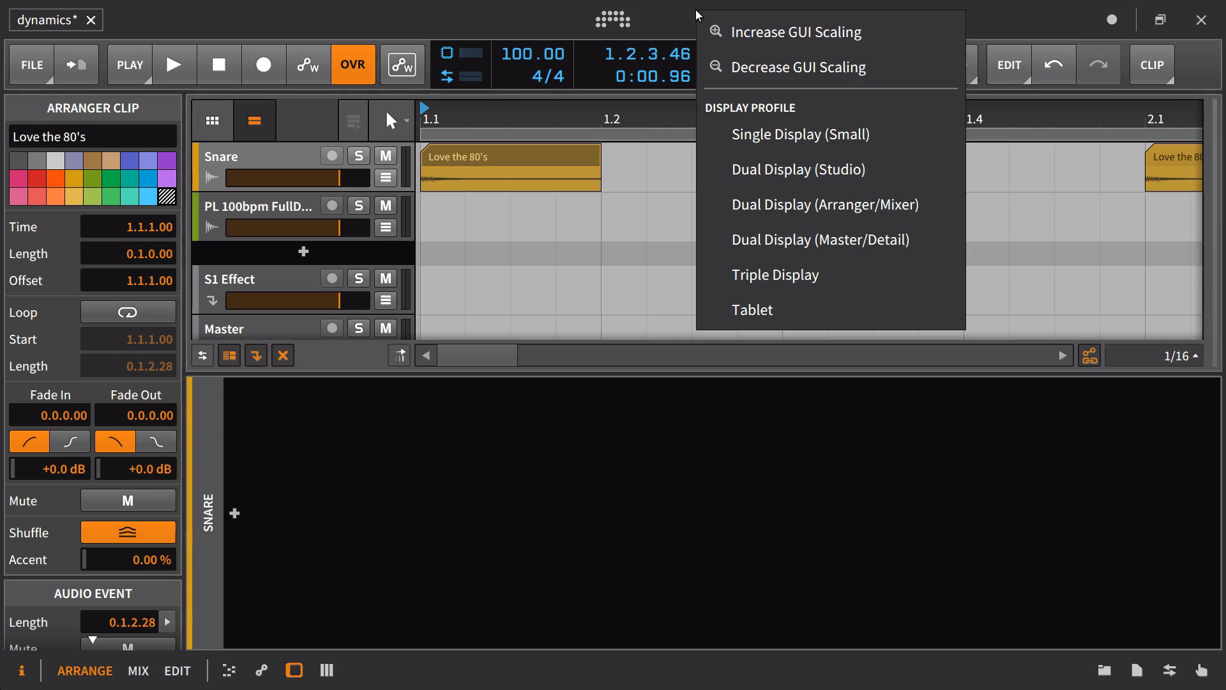
left_click(665, 35)
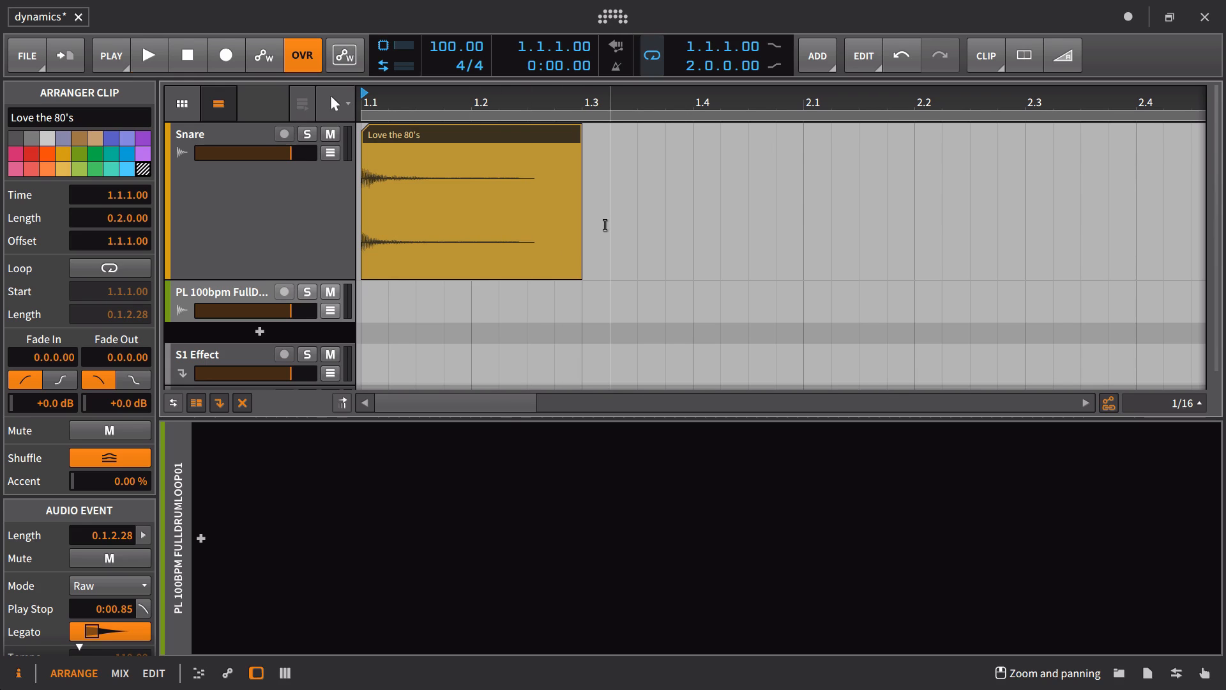
Step: Audition the Snare clip, shorten it to a length of 0.0.2.00, and play the trimmed version
key("space")
key("space")
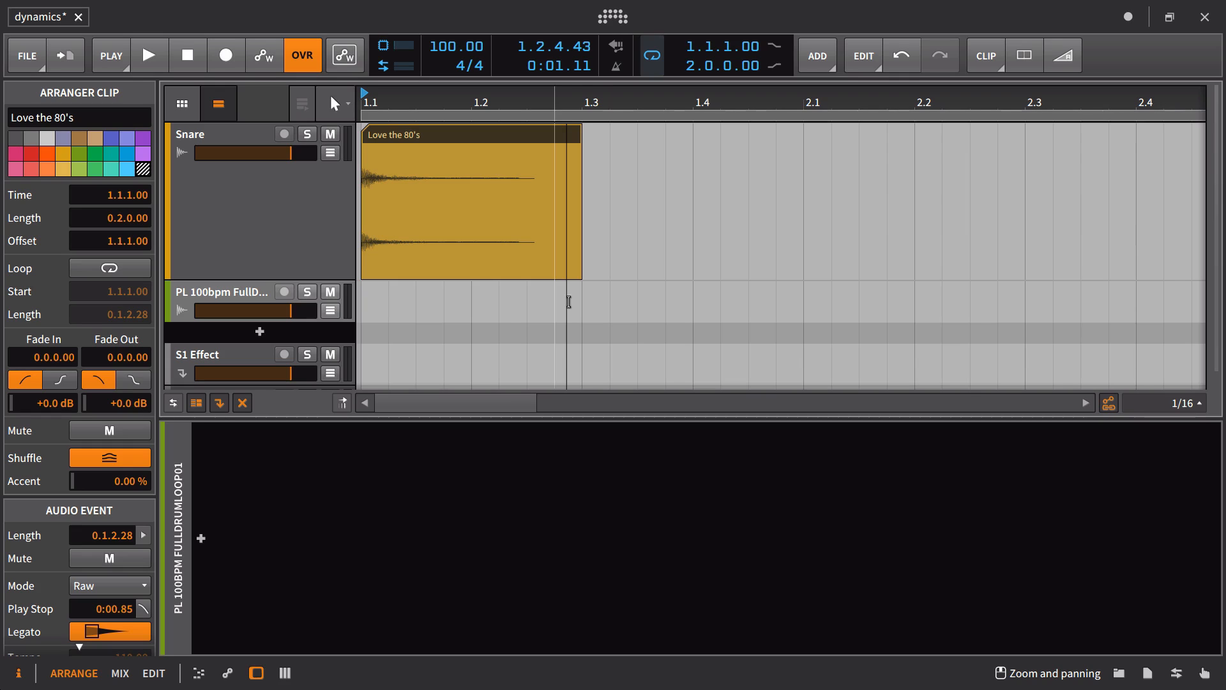
left_click_drag(578, 135, 416, 163)
key("space")
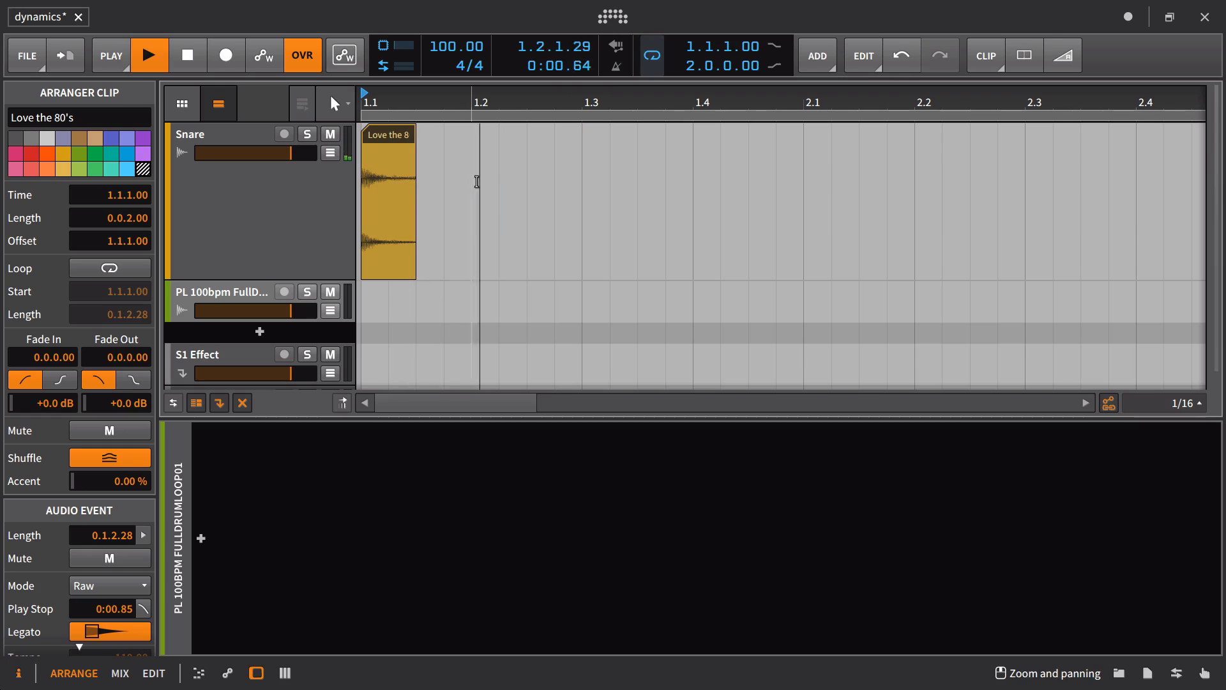
key("space")
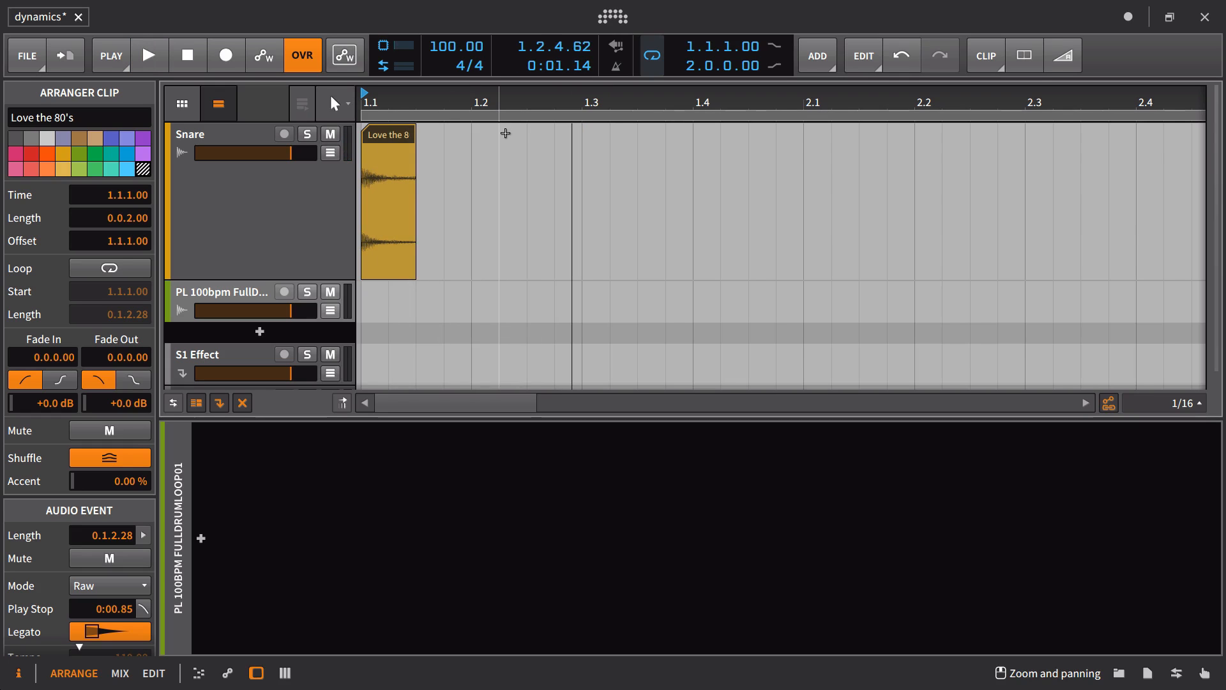
key("space")
key("space")
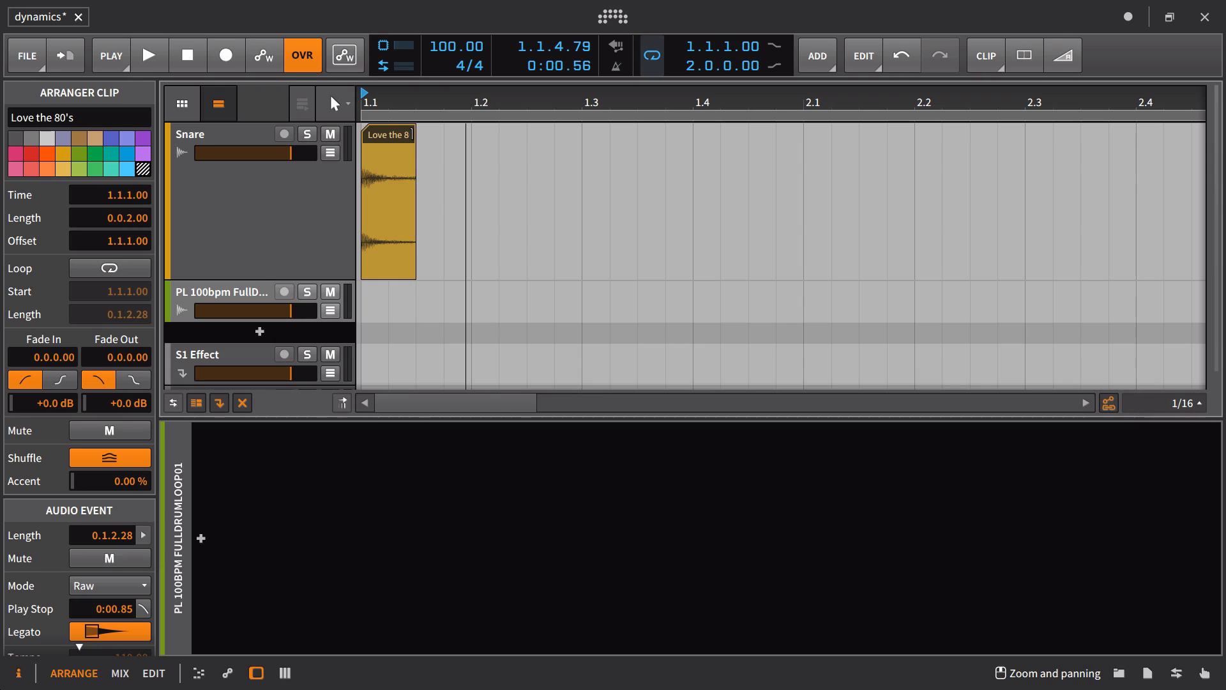
Step: Extend the Snare clip to a length of 0.2.0.00 and open it in an enlarged detail editor
left_click_drag(412, 134, 581, 135)
double_click(536, 142)
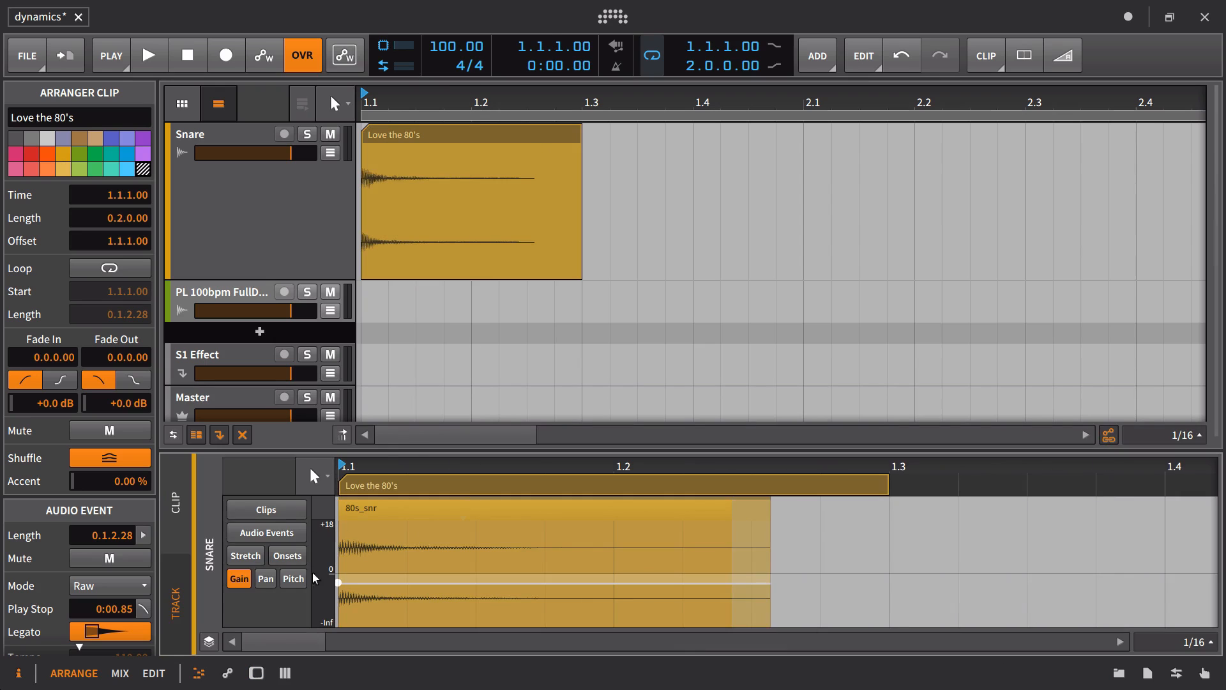
left_click_drag(385, 449, 434, 239)
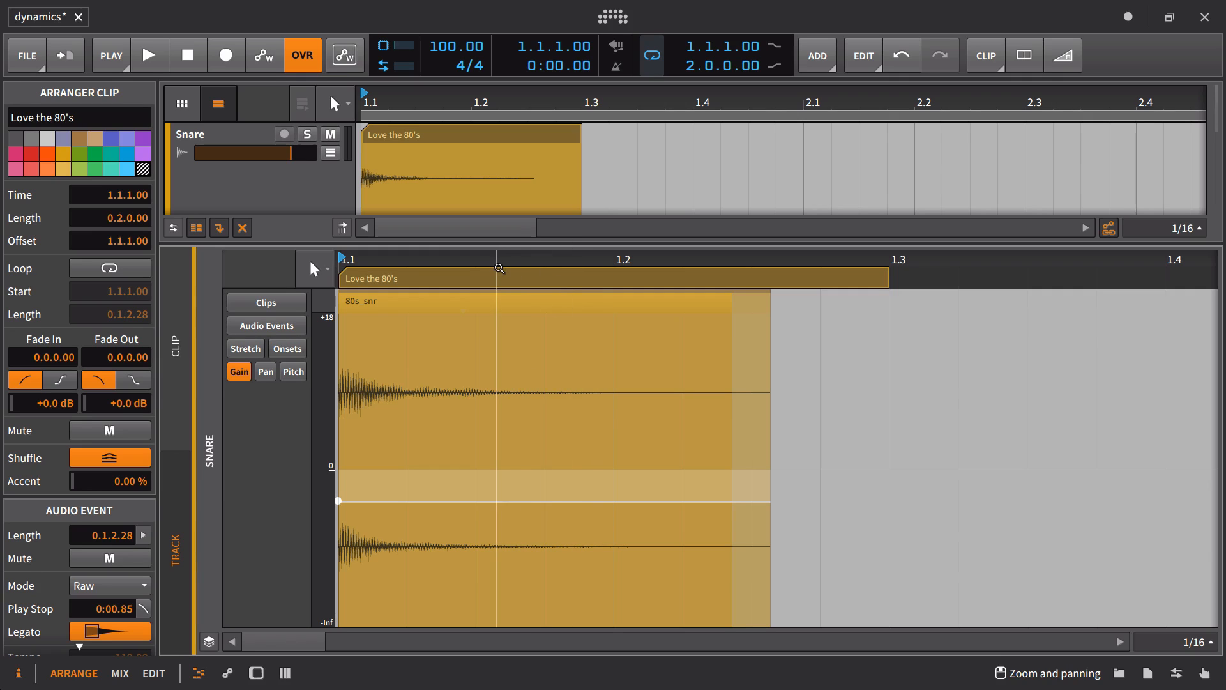
Step: Draw a curved gain drop from -6.0 dB to -Inf dB at 1.1.3.00 in the snare audio and play it
scroll(482, 275, "up", 4)
scroll(573, 262, "up", 2)
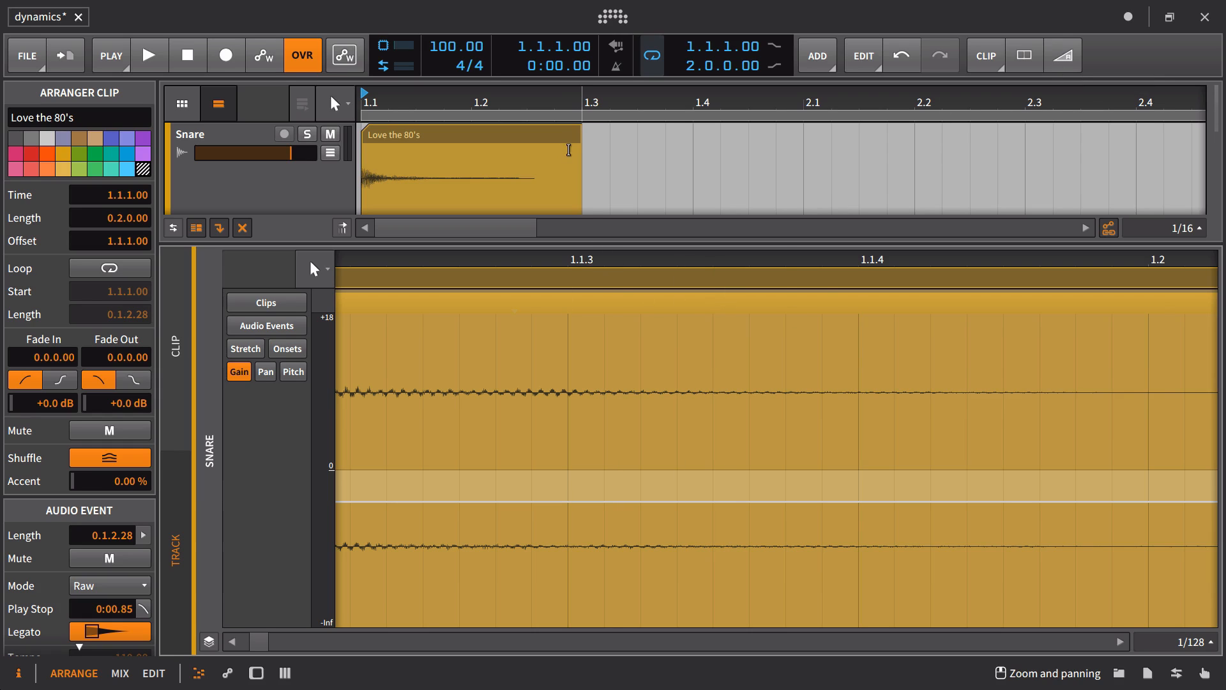
mouse_move(529, 504)
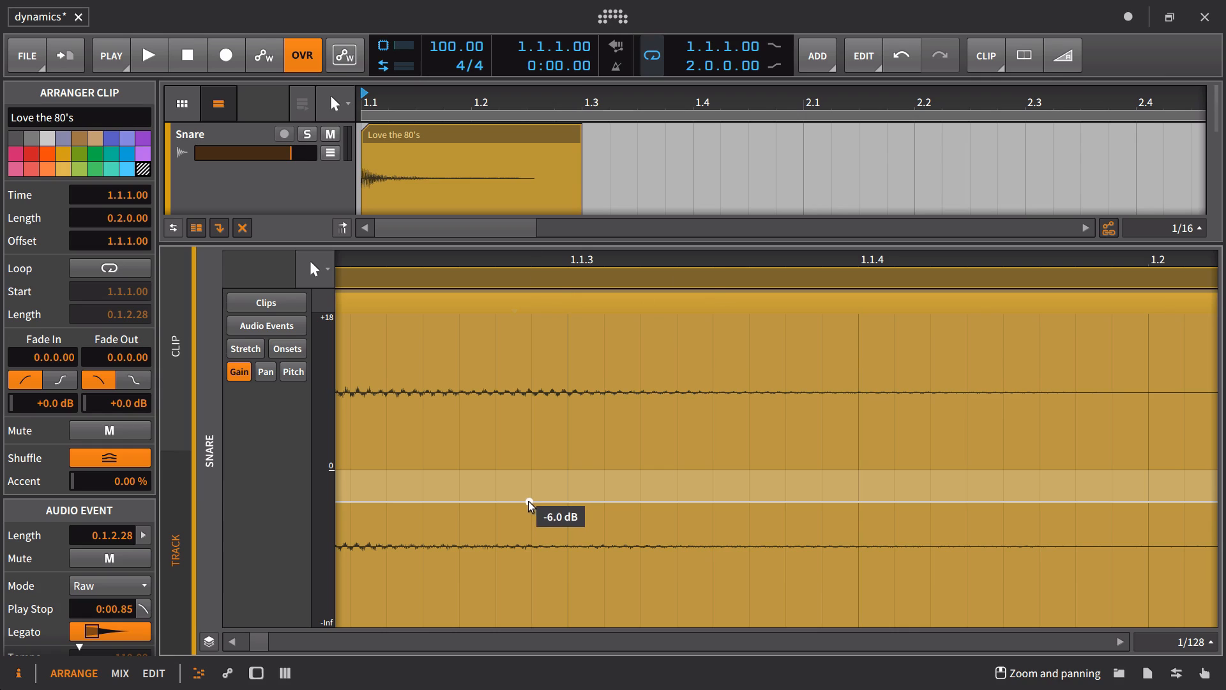
left_click_drag(529, 504, 567, 622)
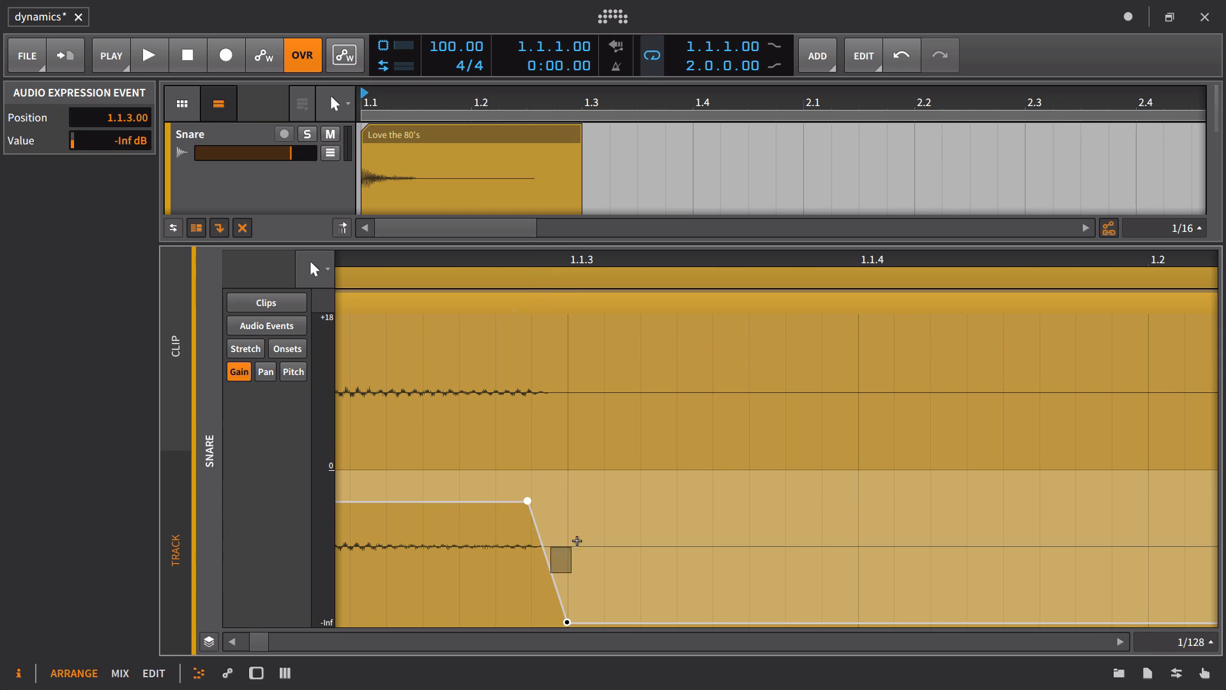
left_click_drag(577, 540, 548, 523)
key("space")
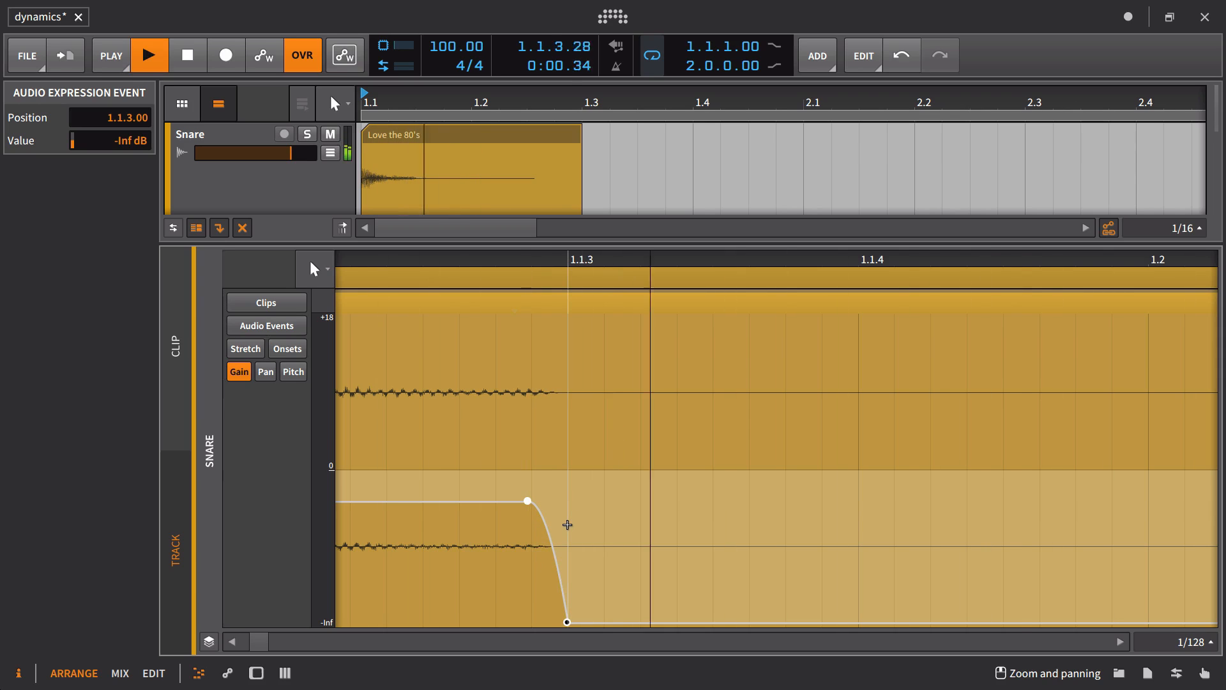
key("space")
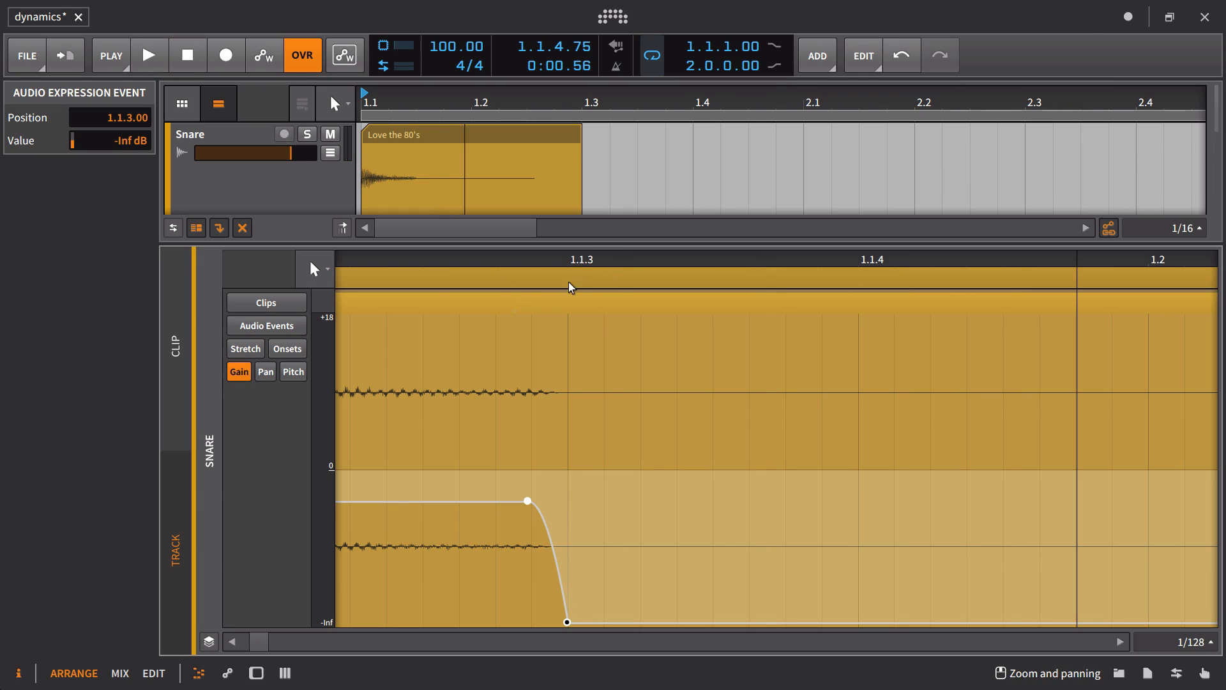
Step: Delete the -Inf dB gain point at 1.1.3 from the snare's gain curve
left_click_drag(569, 263, 578, 294)
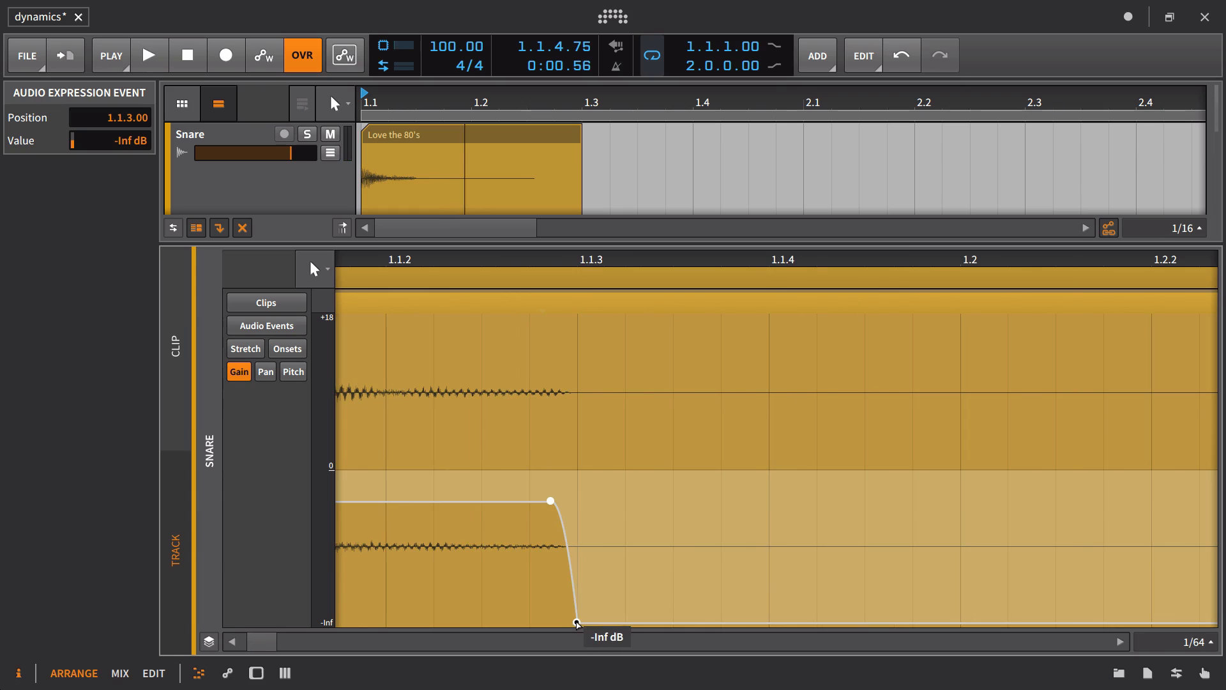
double_click(577, 623)
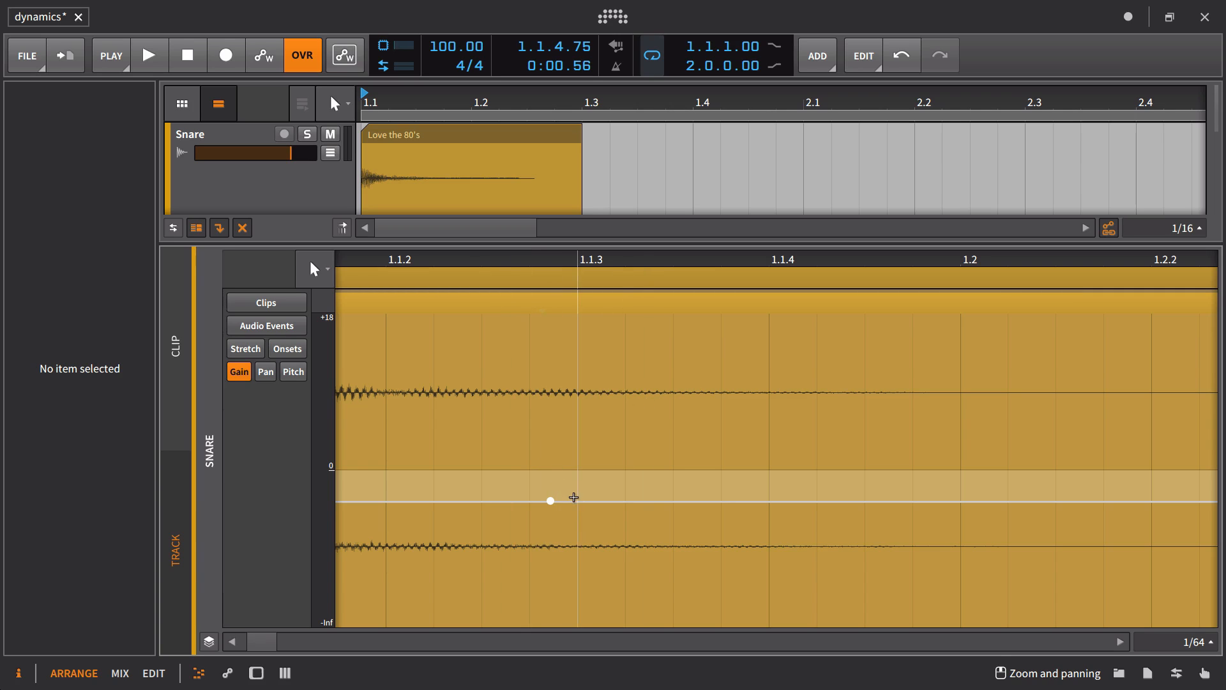
left_click(580, 502)
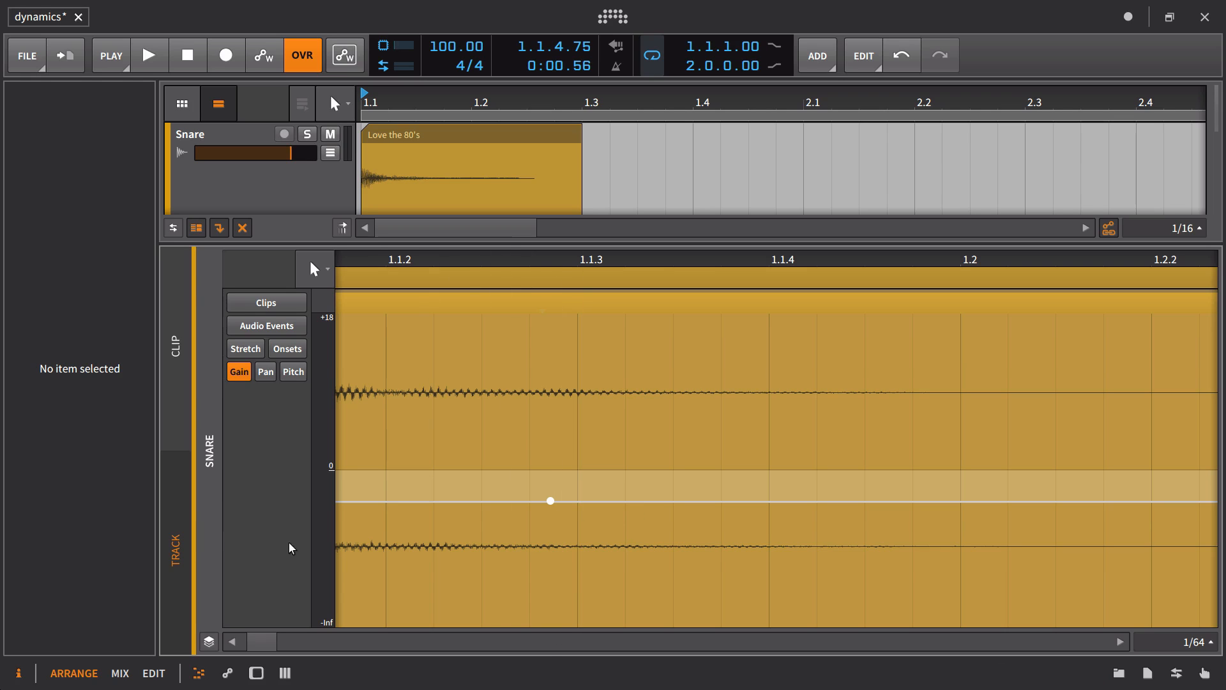
Step: Insert a Gate device into the Snare track's device chain
left_click_drag(329, 242, 329, 478)
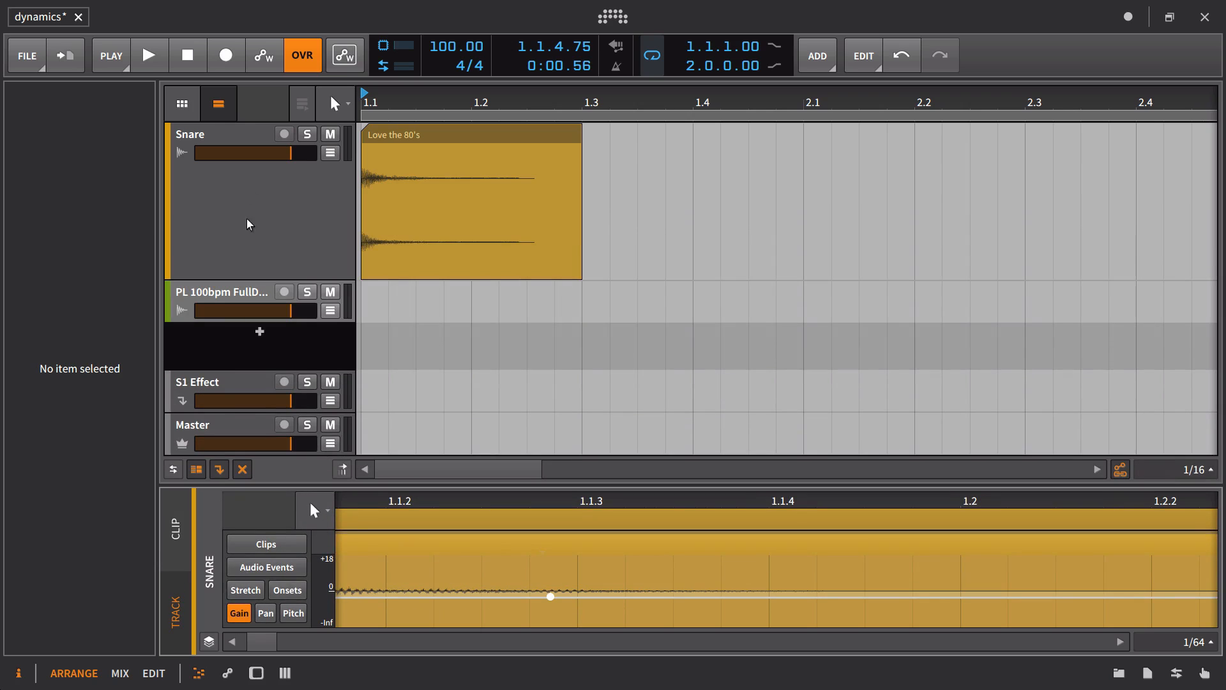
left_click(237, 134)
key("d")
left_click(202, 538)
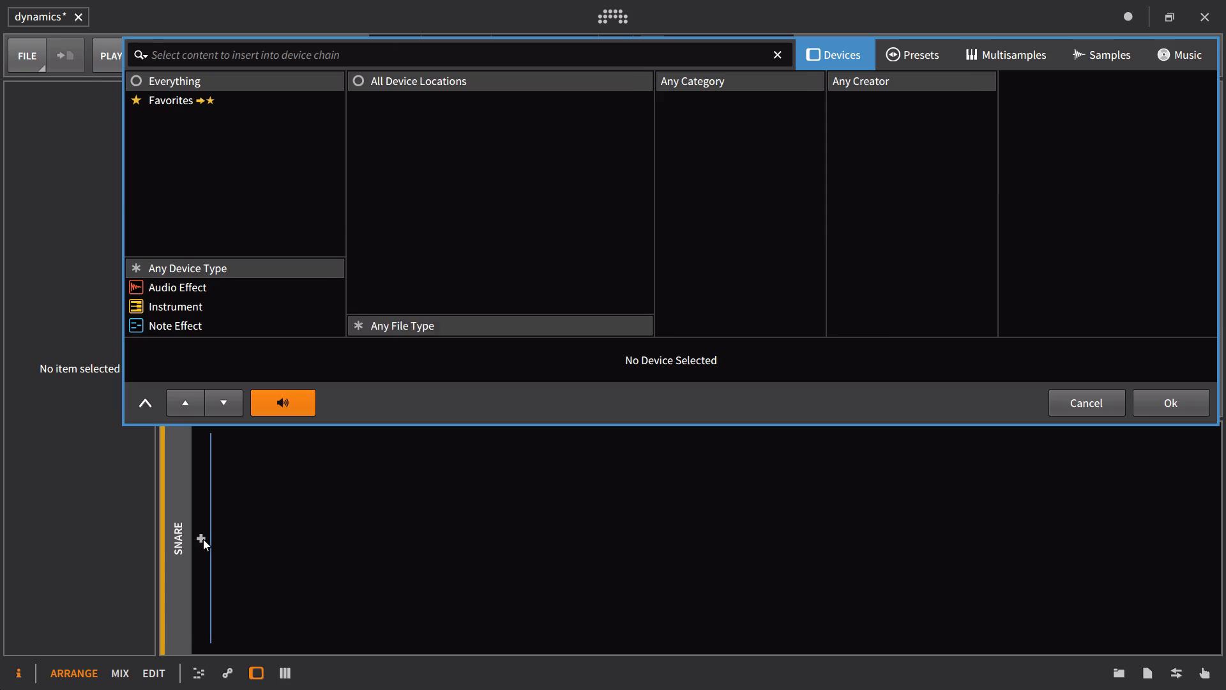
type("ga")
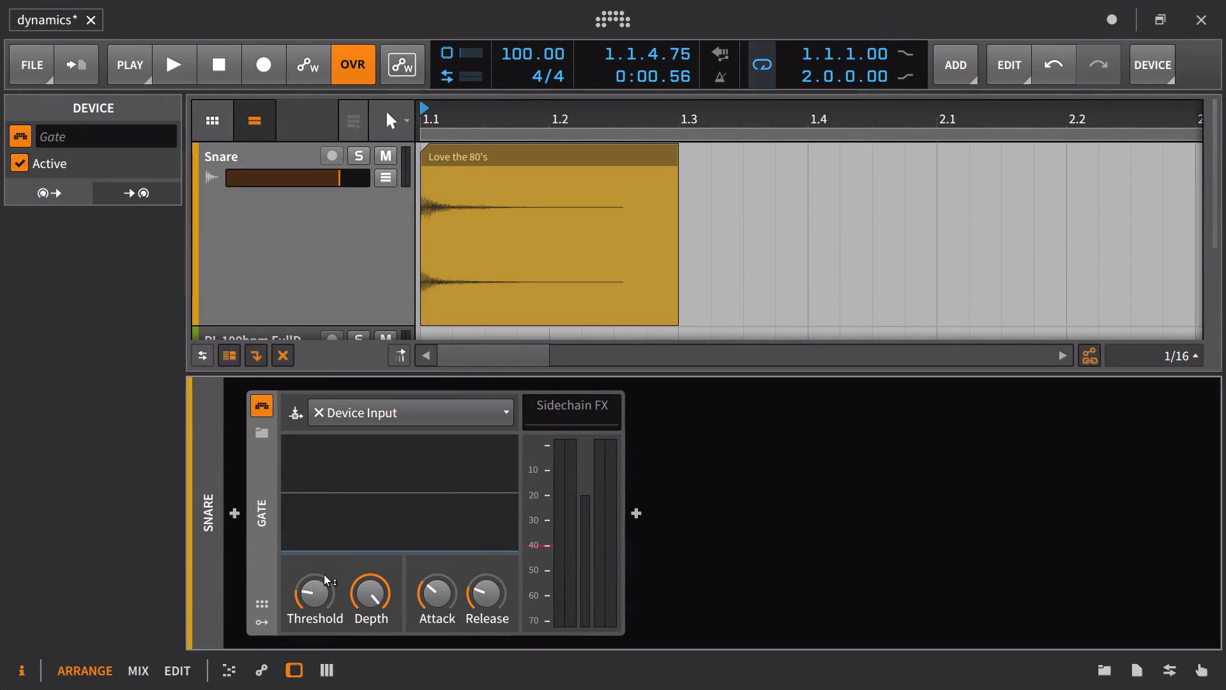
Step: Raise the Gate's Threshold to about -20 dB, check its other settings, and audition the snare
left_click_drag(313, 587, 313, 571)
left_click_drag(371, 604, 370, 604)
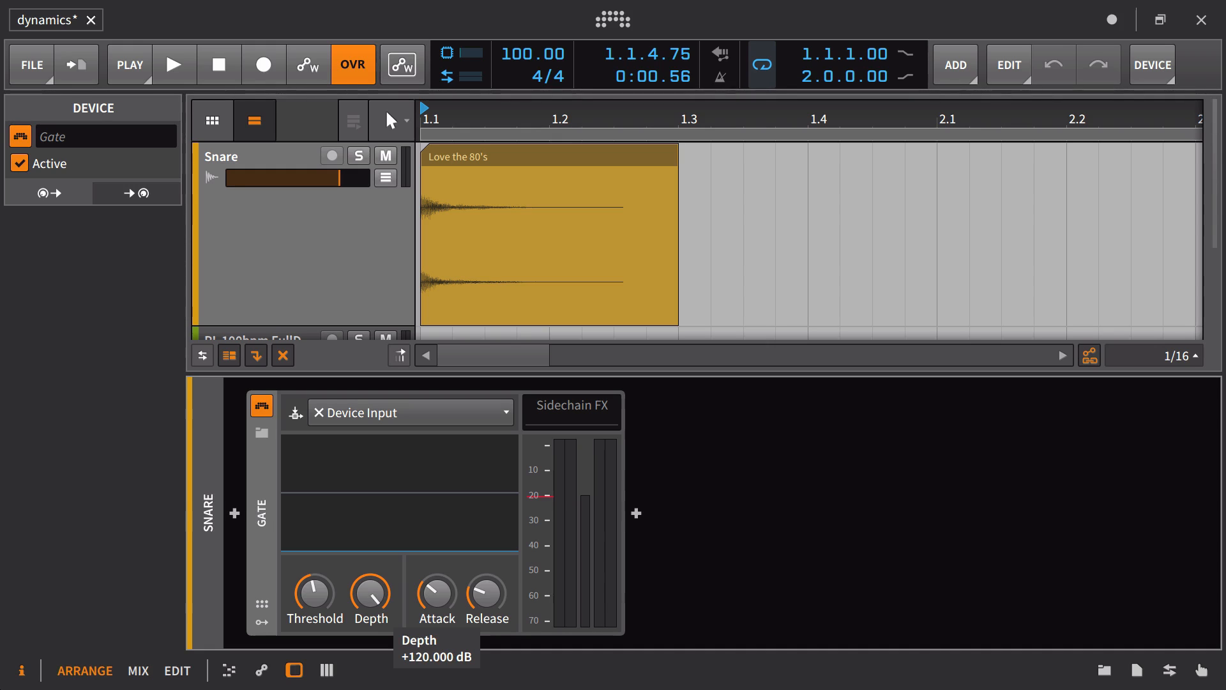
left_click_drag(371, 604, 370, 605)
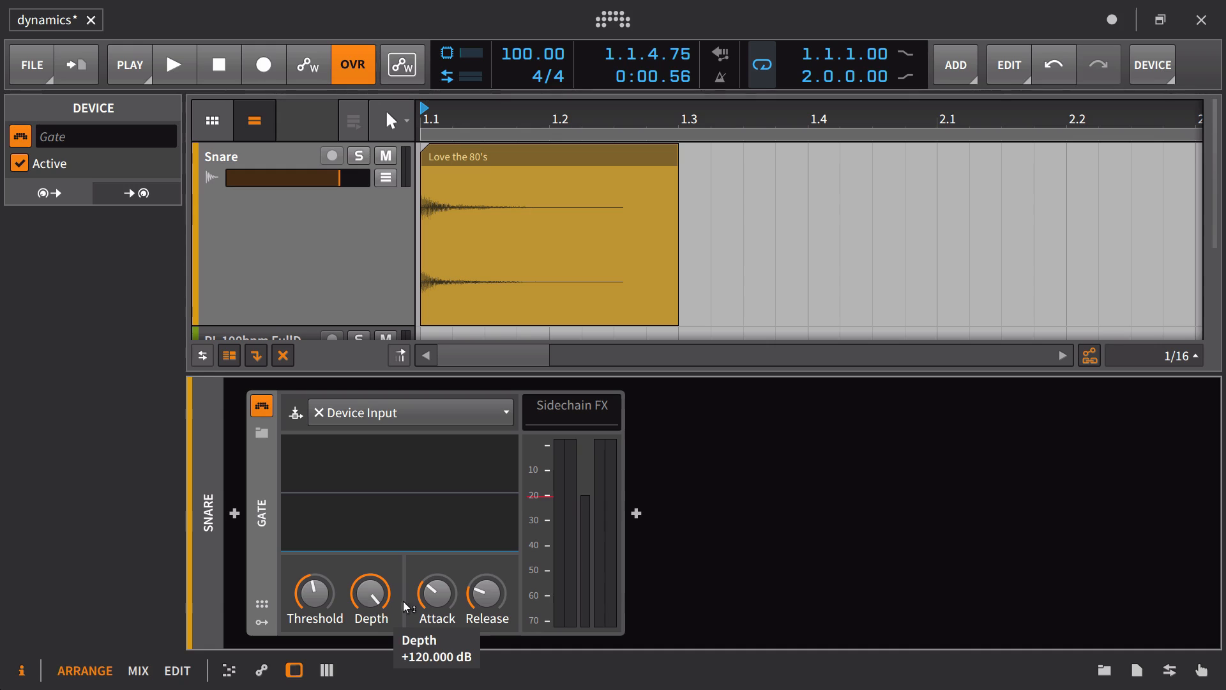
mouse_move(331, 611)
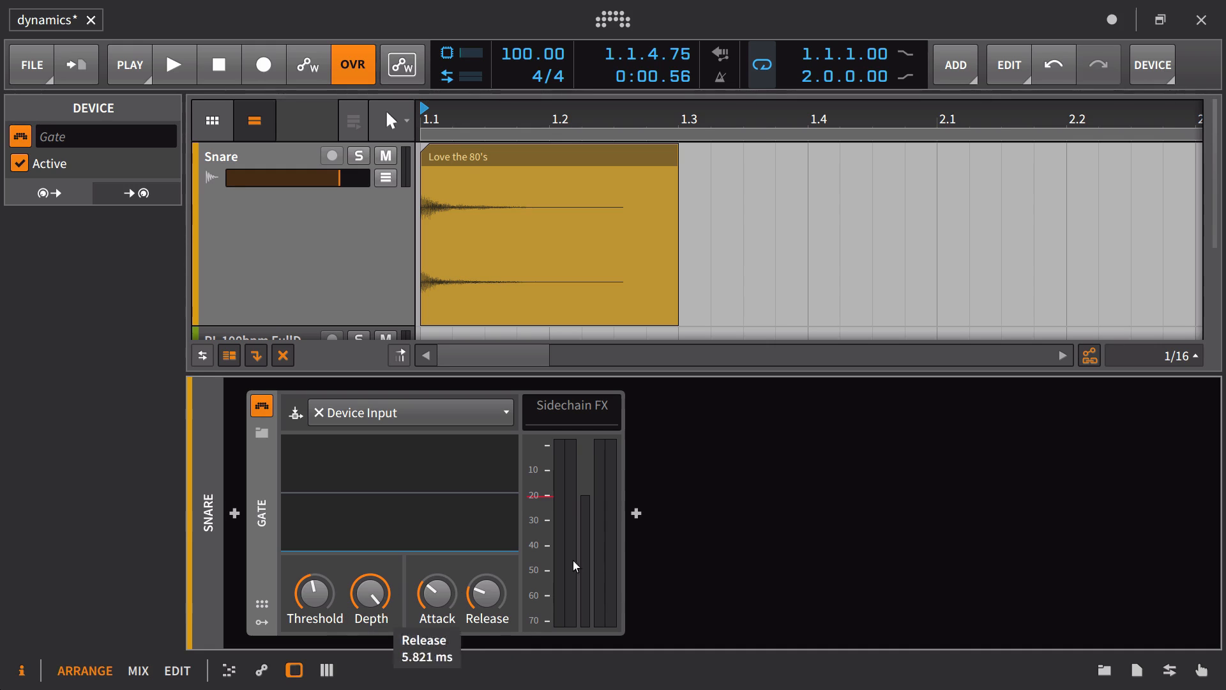
key("space")
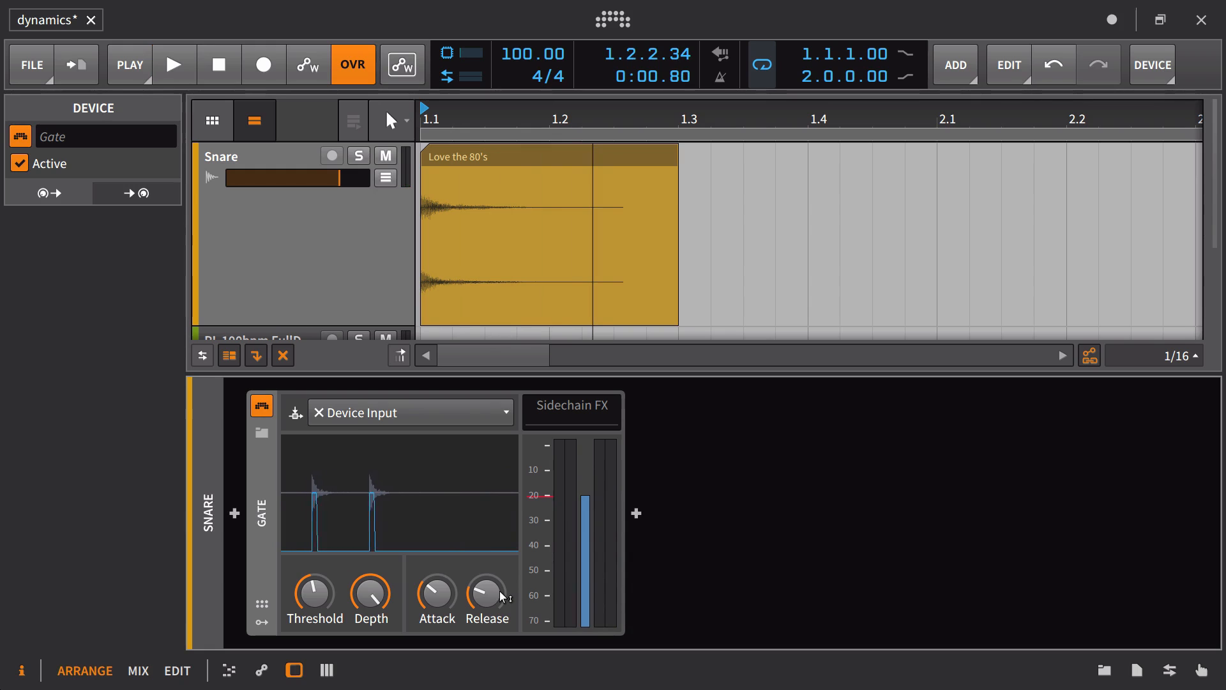
Step: Lengthen the Gate's Release time and audition the snare repeatedly
left_click_drag(471, 624, 471, 585)
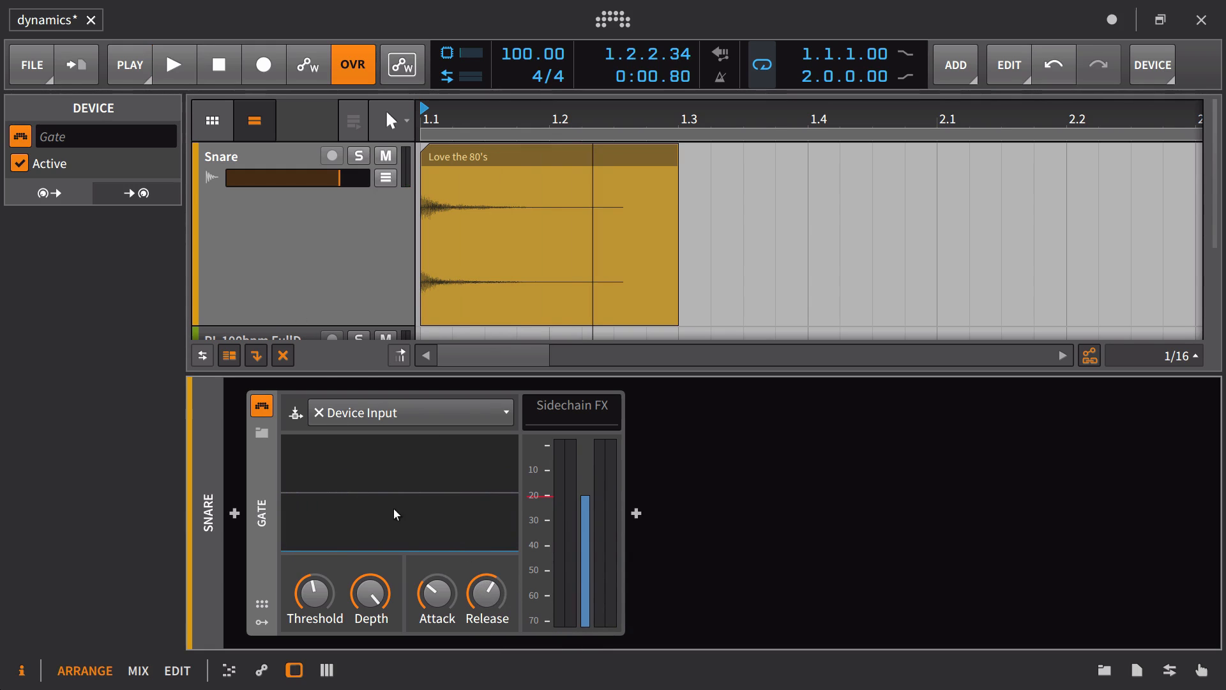
key("space")
key("space")
key("space")
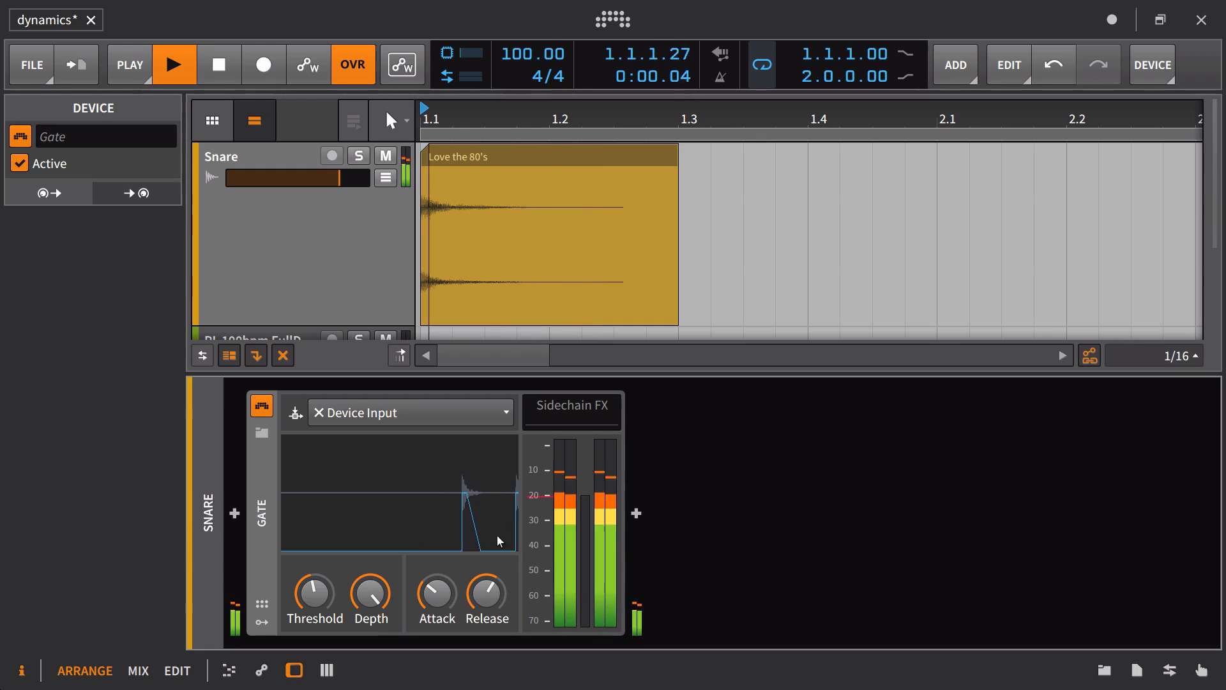
key("space")
key("space")
Step: Compare the snare's sound with the Gate bypassed and with it re-enabled
left_click(262, 408)
key("space")
key("space")
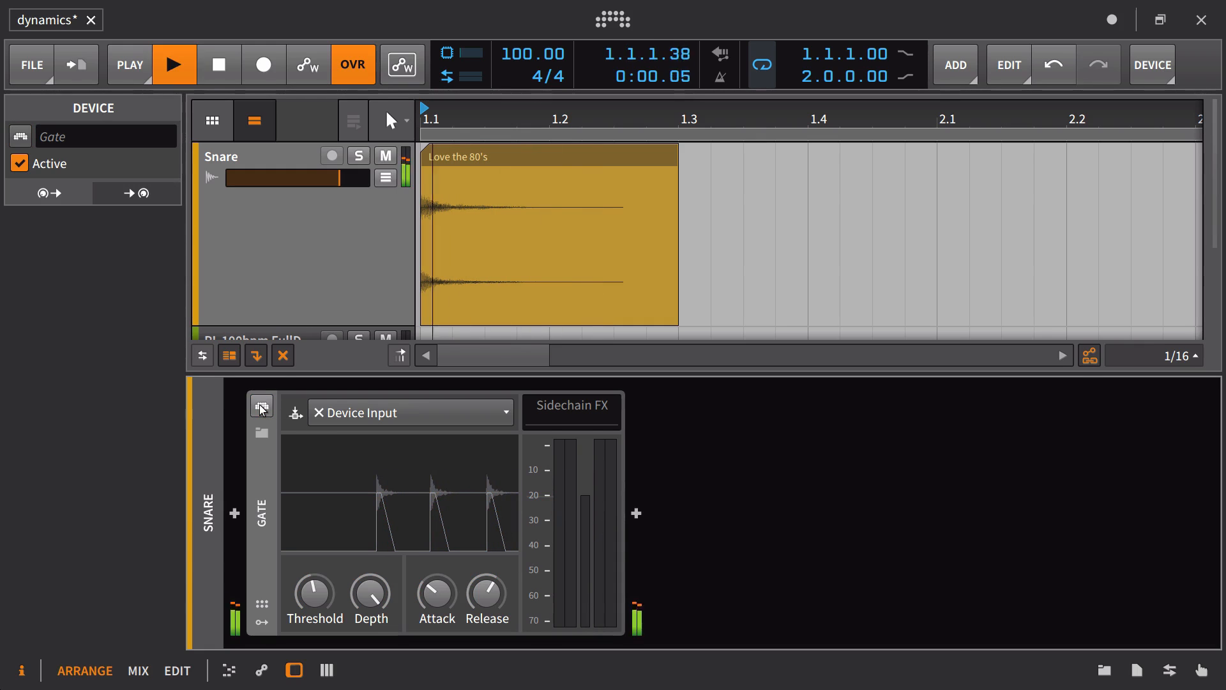
key("space")
key("space")
key("space")
key("space")
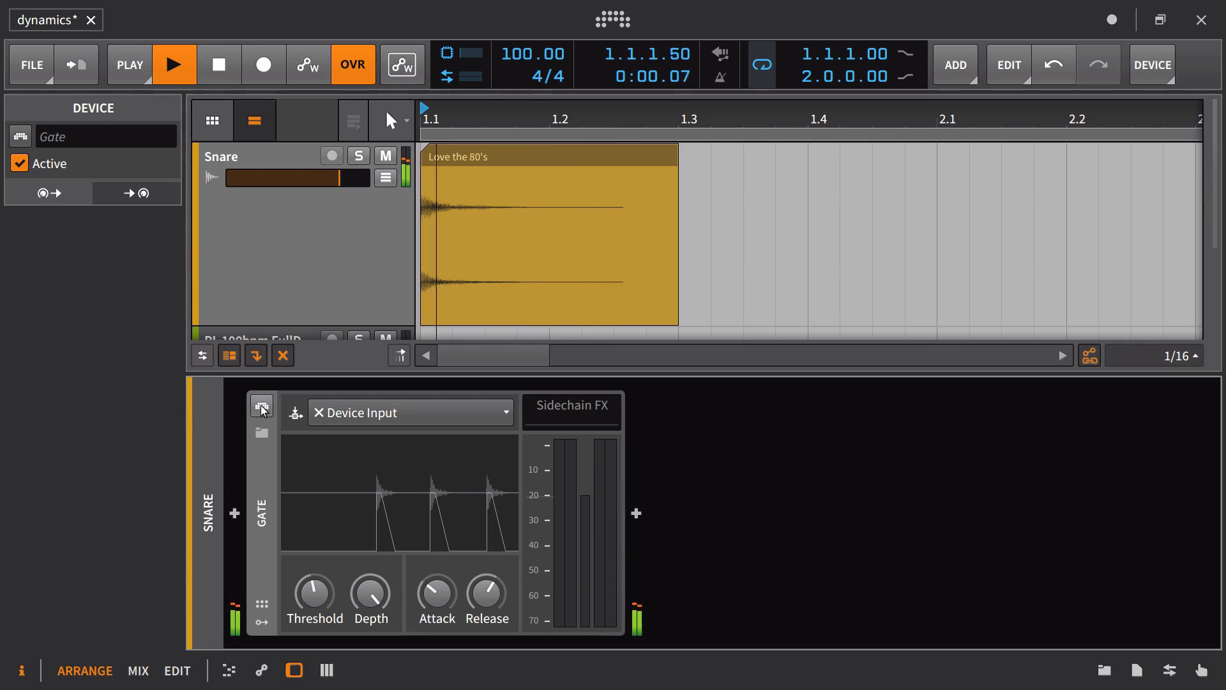
left_click(262, 406)
key("space")
key("space")
key("space")
key("space")
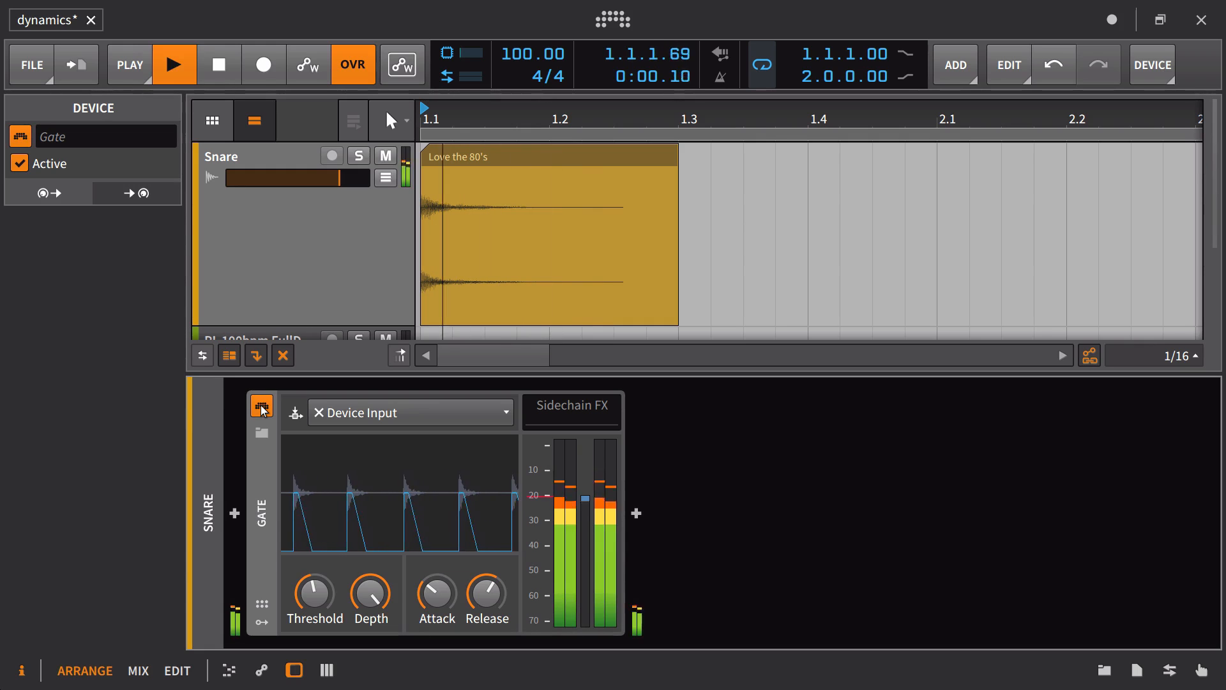
key("space")
Step: Reduce the Gate's Depth to near its minimum and play the snare
left_click_drag(370, 593, 370, 624)
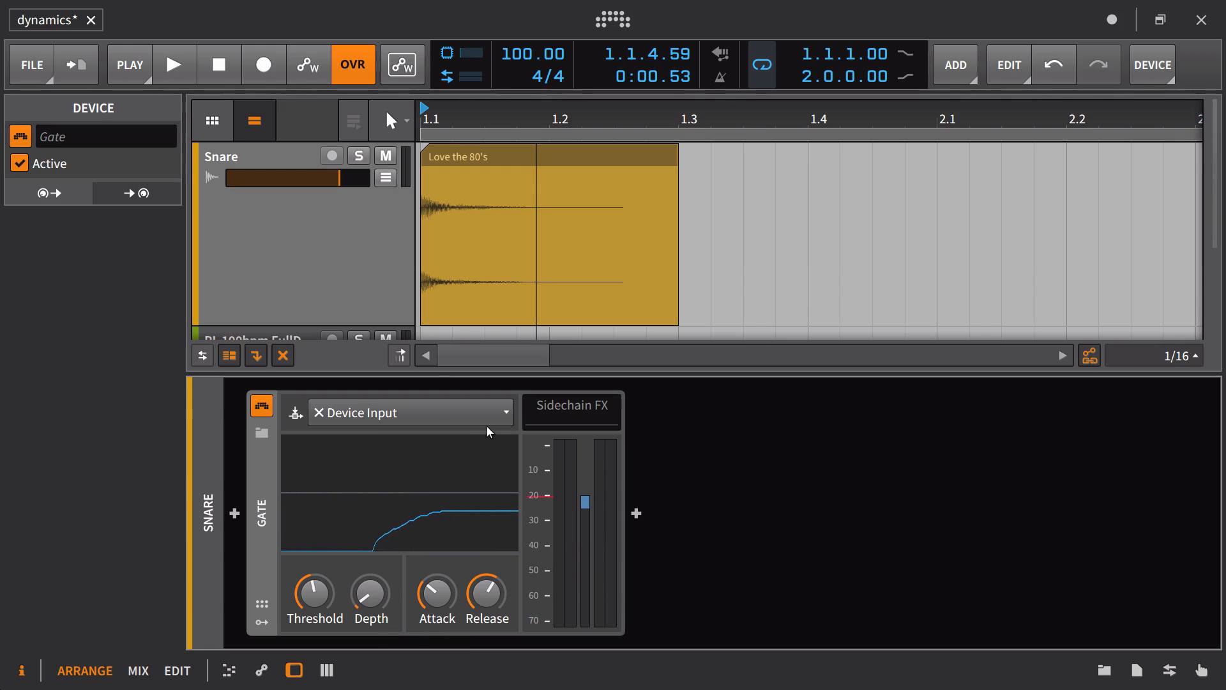
key("space")
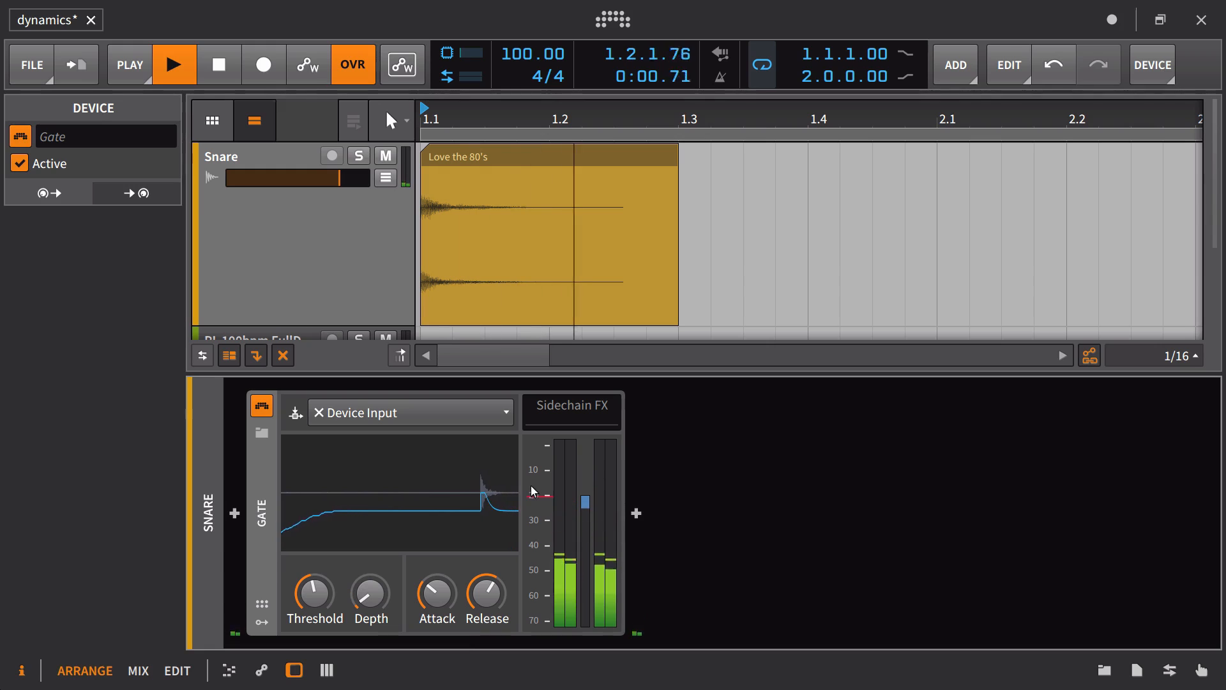
key("space")
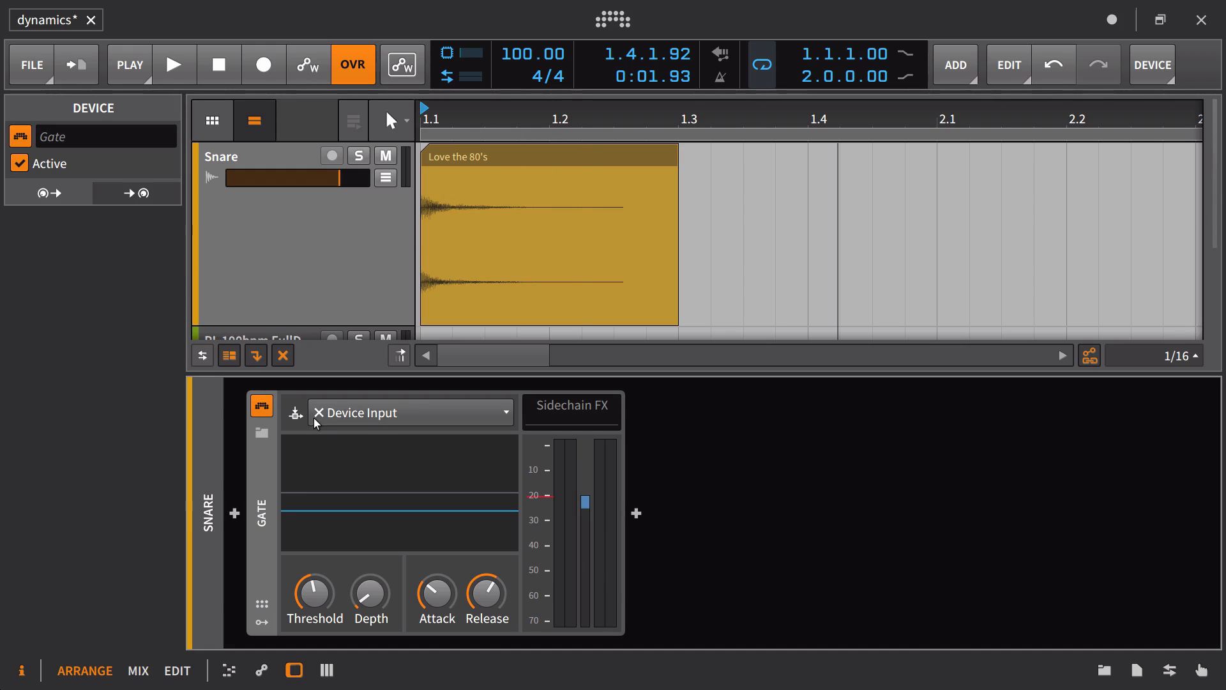
Step: Compare the bypassed and active Gate on the snare at the reduced Depth
left_click(263, 402)
key("space")
key("space")
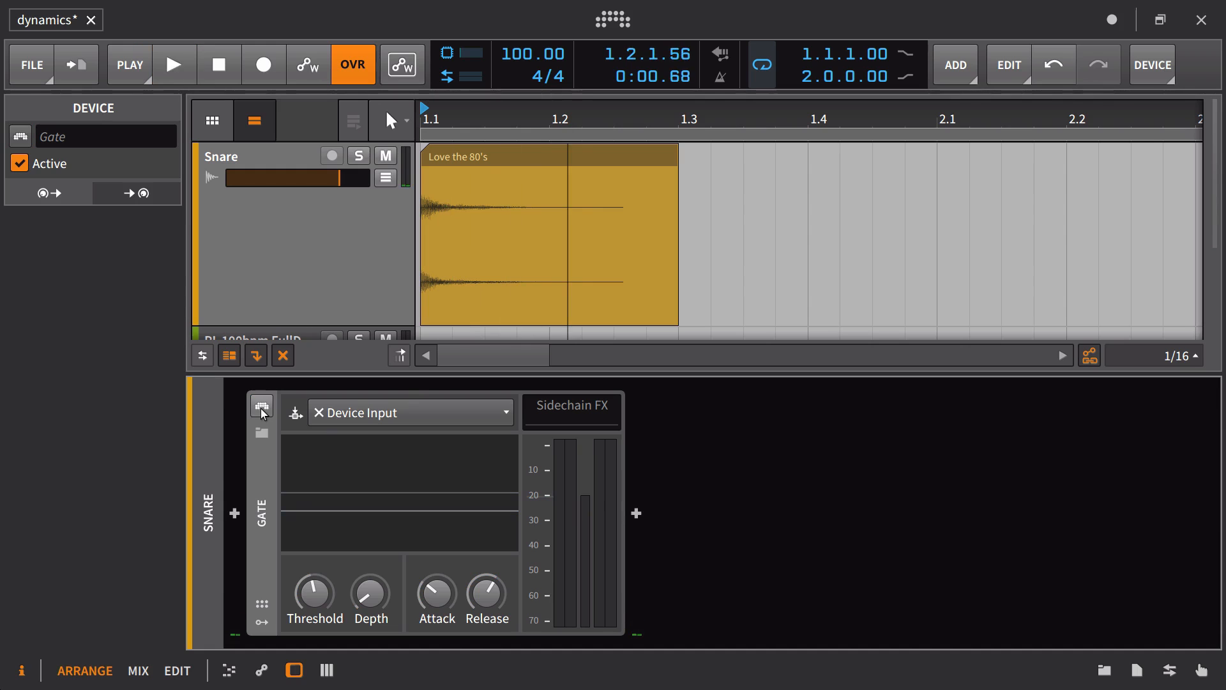
key("space")
left_click(264, 408)
key("space")
key("space")
key("space")
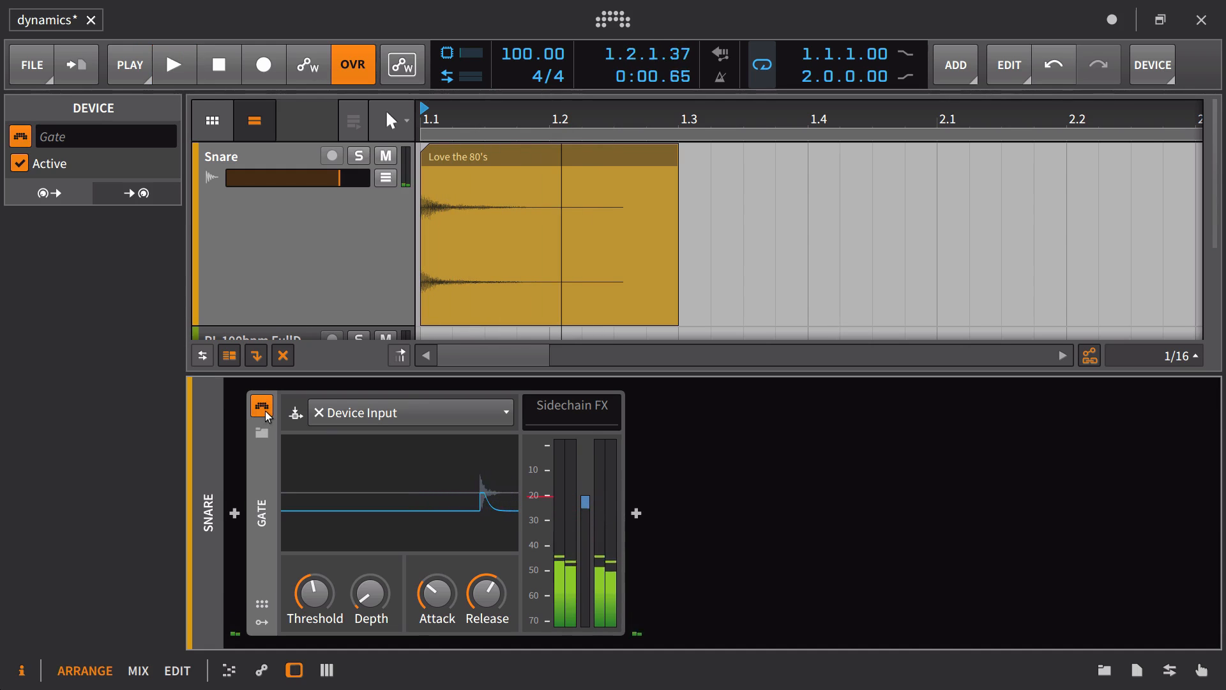
key("space")
key("space")
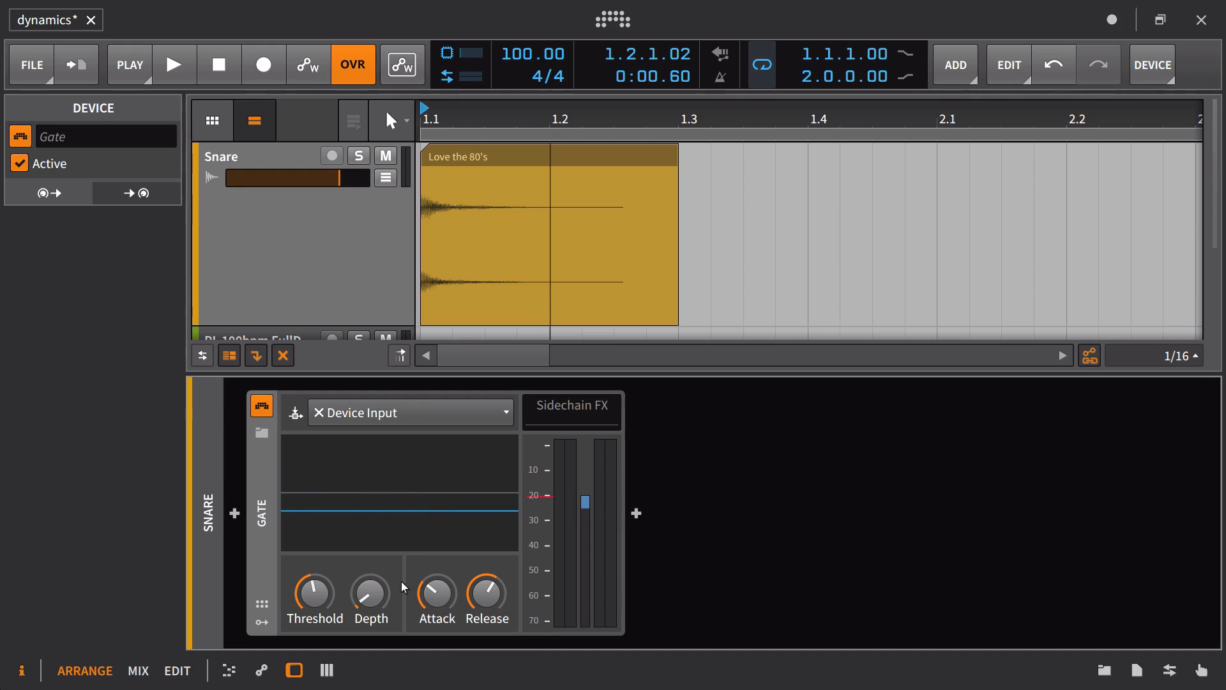
Step: Raise the Gate's Attack to its maximum, then compare the snare with the Gate bypassed and re-enabled
left_click_drag(439, 594, 439, 593)
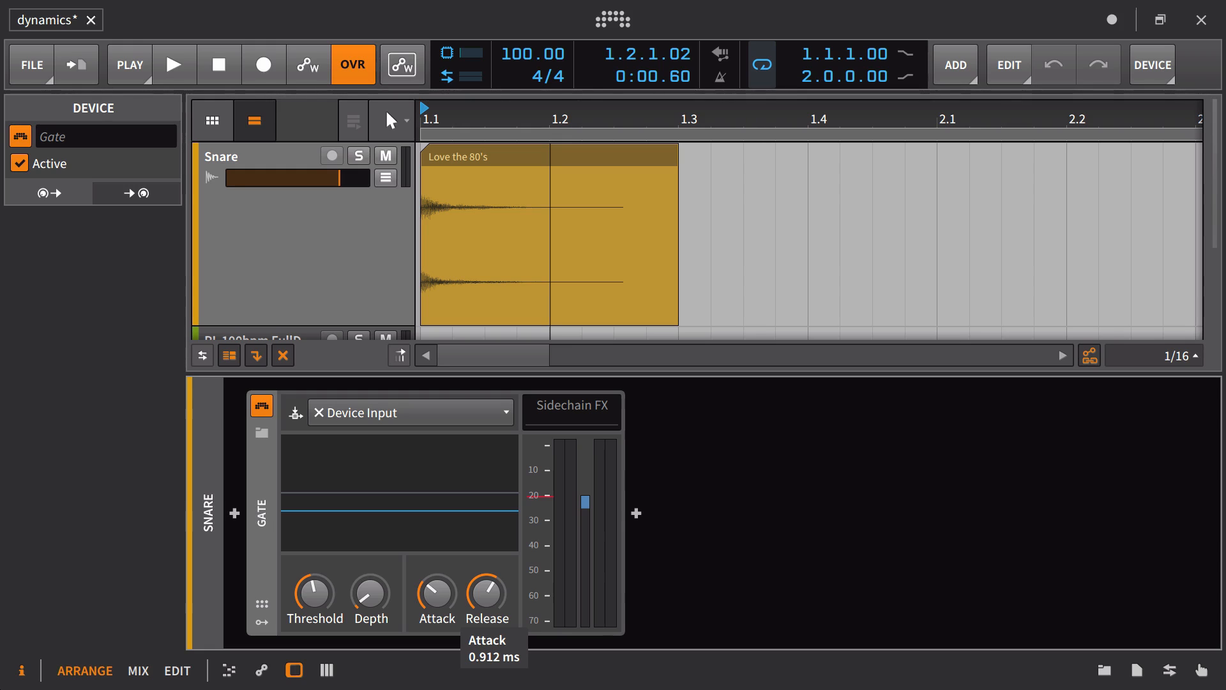
left_click_drag(439, 593, 439, 511)
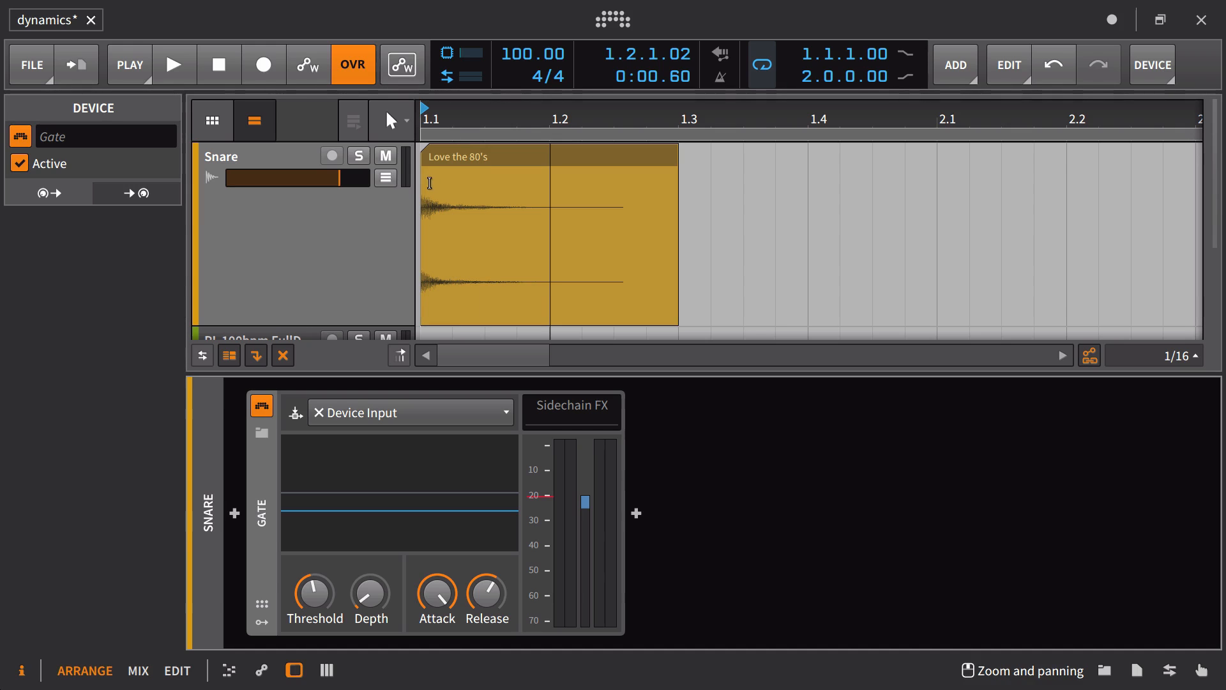
key("space")
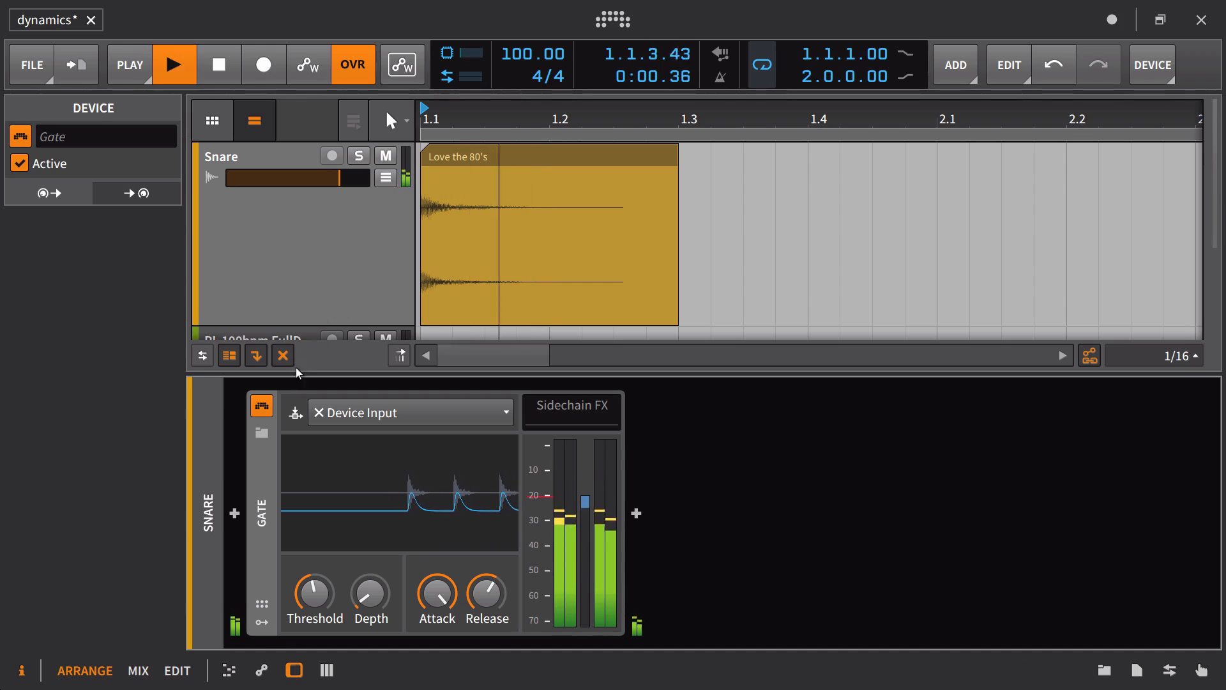
left_click(262, 408)
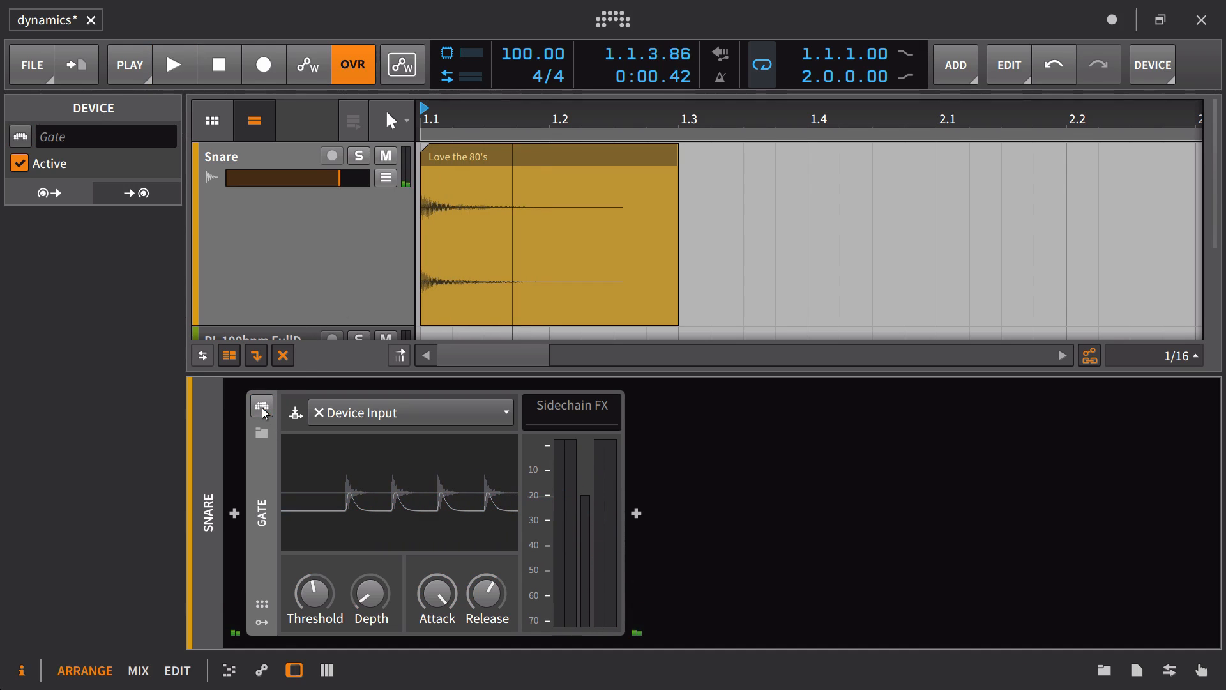
left_click(262, 408)
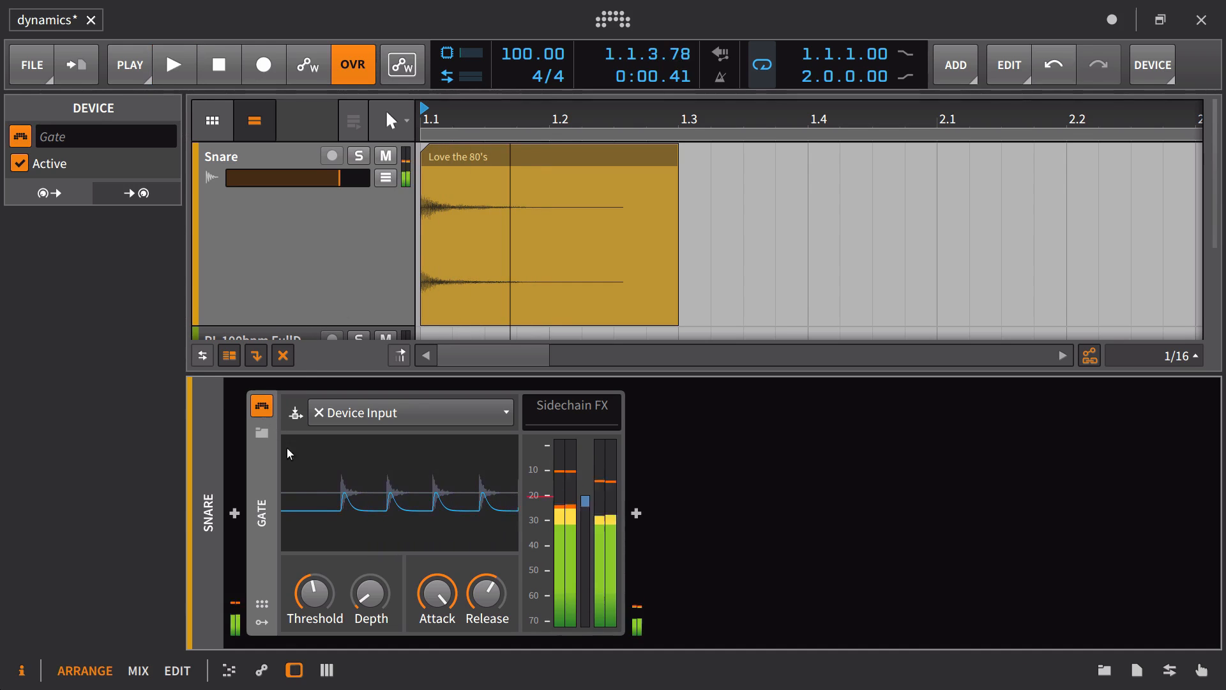
Step: Lower the Gate's Attack to its minimum and compare the snare with the Gate bypassed and active
left_click_drag(436, 597, 432, 615)
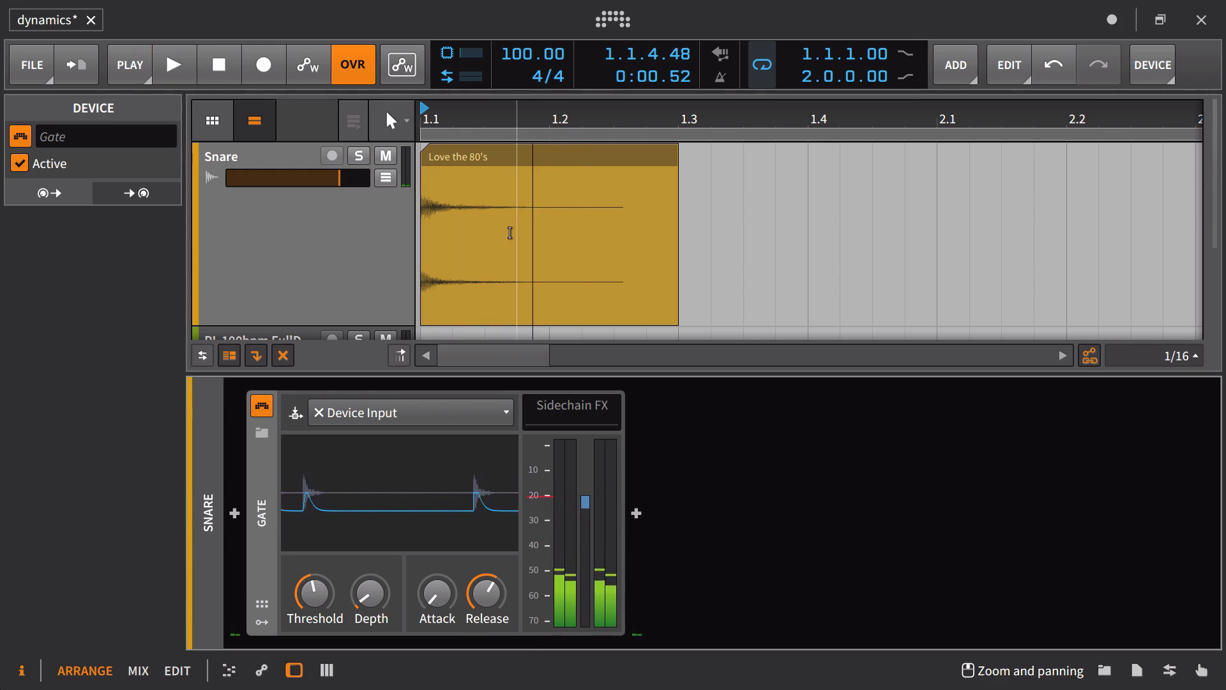
left_click(265, 414)
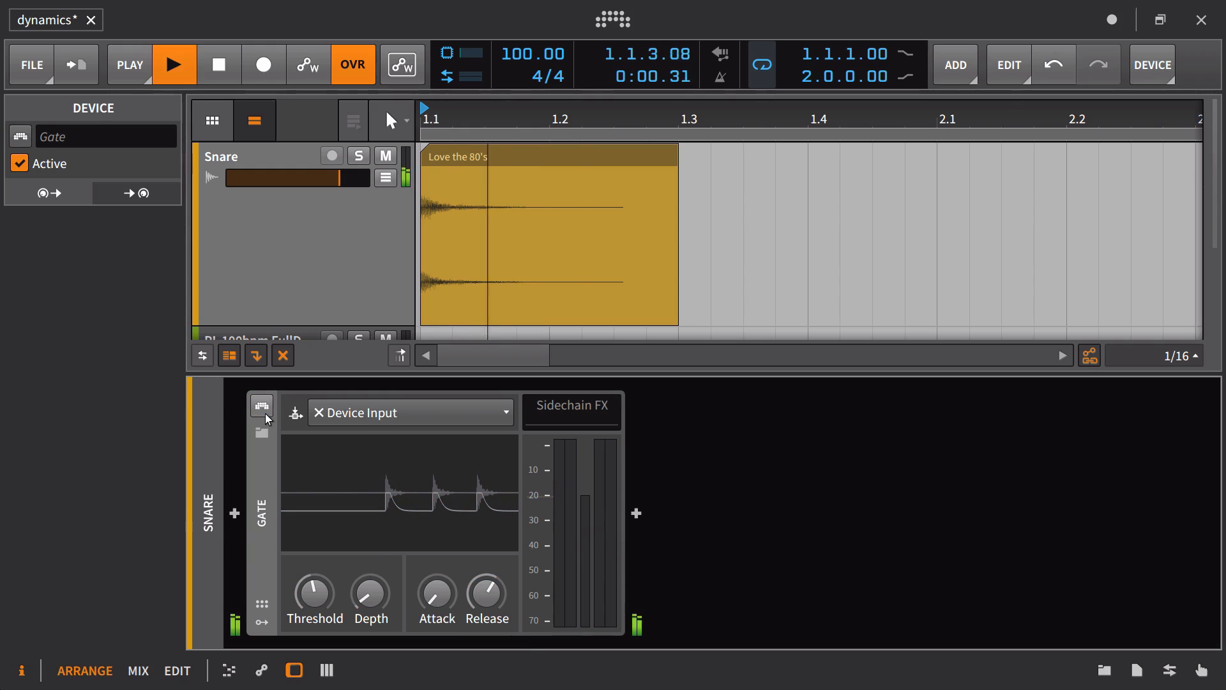
left_click(263, 415)
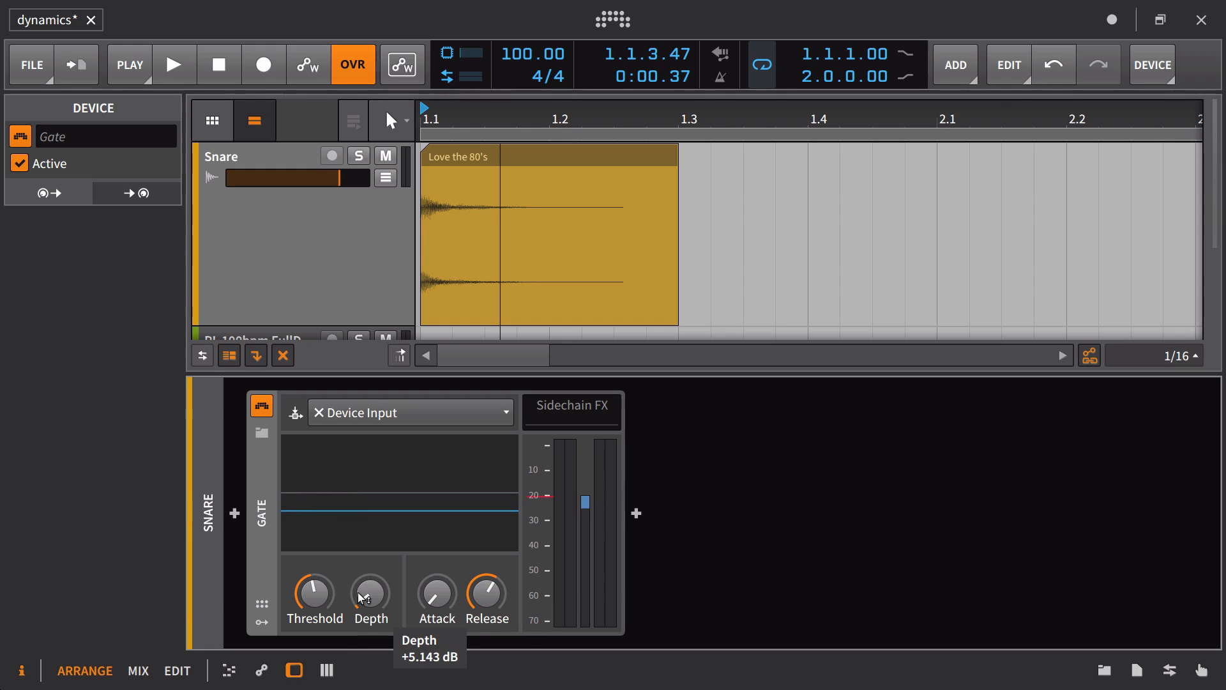
Step: Raise the Gate's Depth to its maximum and audition the snare repeatedly
left_click_drag(359, 592, 576, 325)
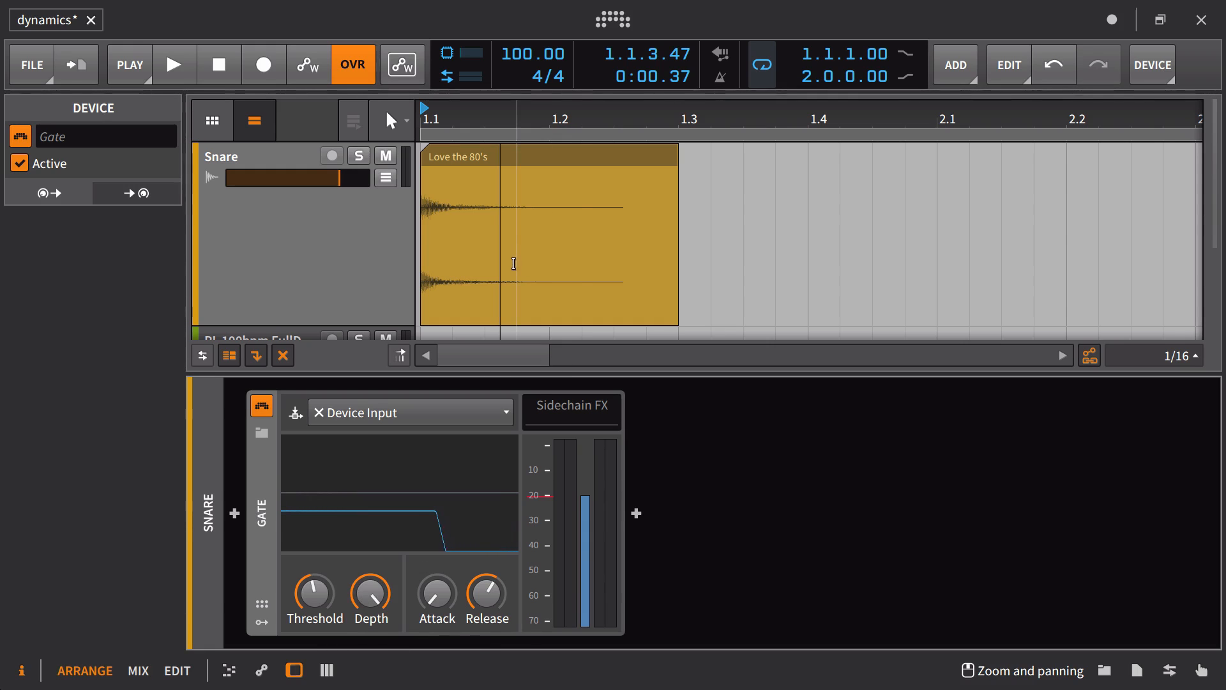
key("space")
key("space")
key("space")
key("space")
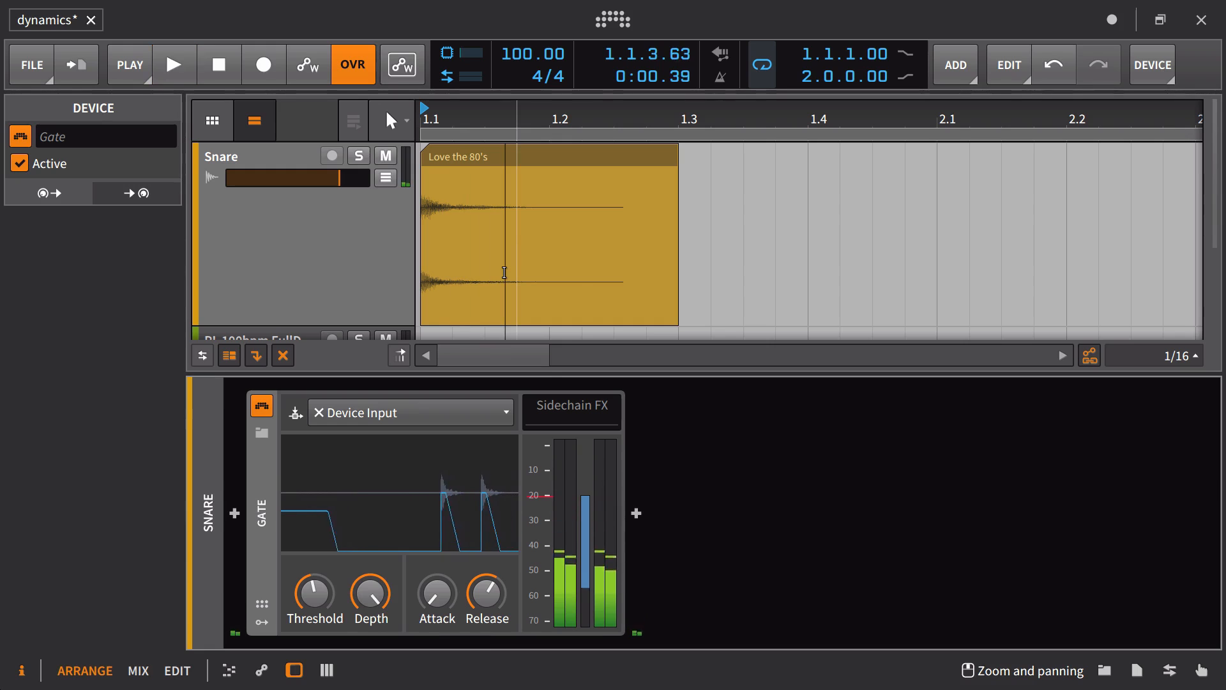
key("space")
key("space")
key("space")
key("space")
Step: Turn the Gate's Attack up to its maximum at full Depth and audition the snare repeatedly
left_click_drag(438, 591, 455, 466)
key("space")
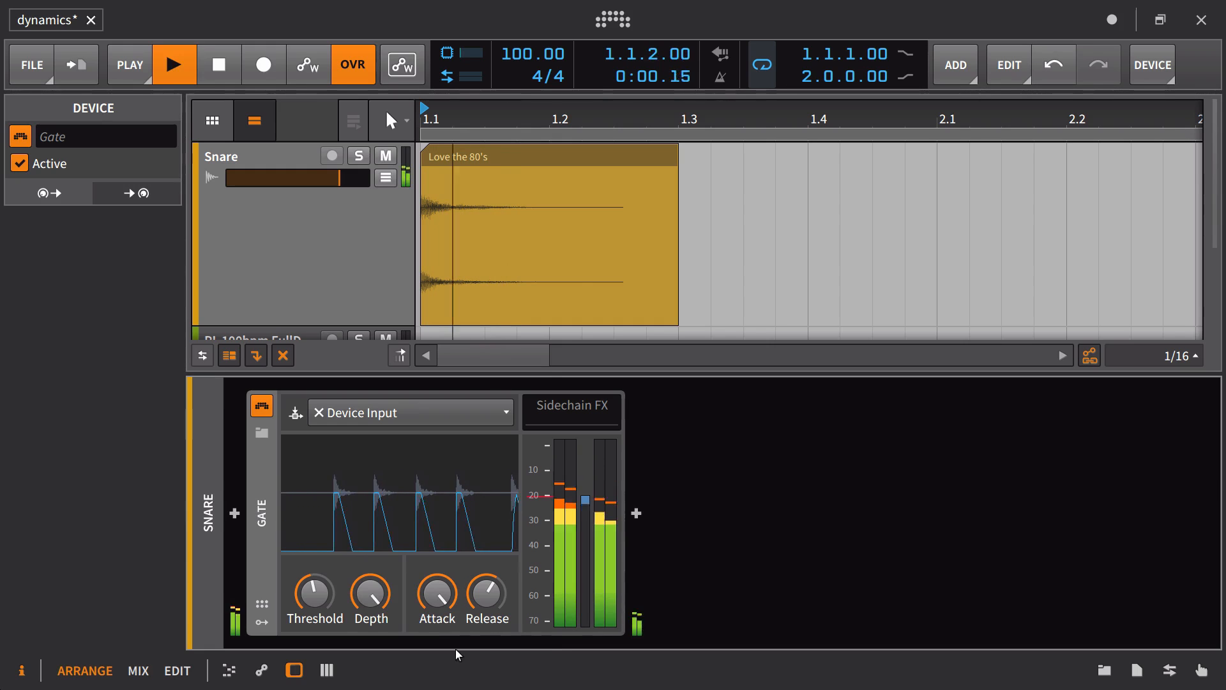
key("space")
key("space")
key("space")
key("space")
key("space")
key("space")
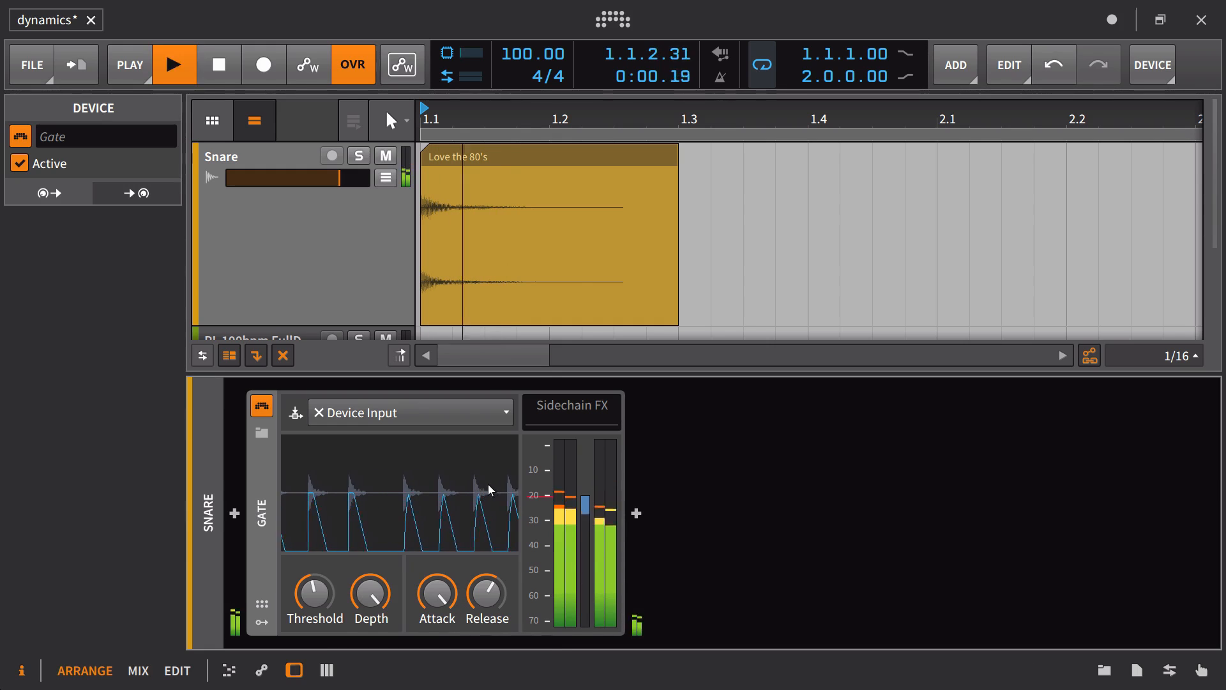
key("space")
Step: Return the Gate's Attack to its minimum and shorten the Release while auditioning the snare
left_click_drag(438, 591, 438, 677)
key("space")
left_click_drag(480, 599, 481, 676)
key("space")
key("space")
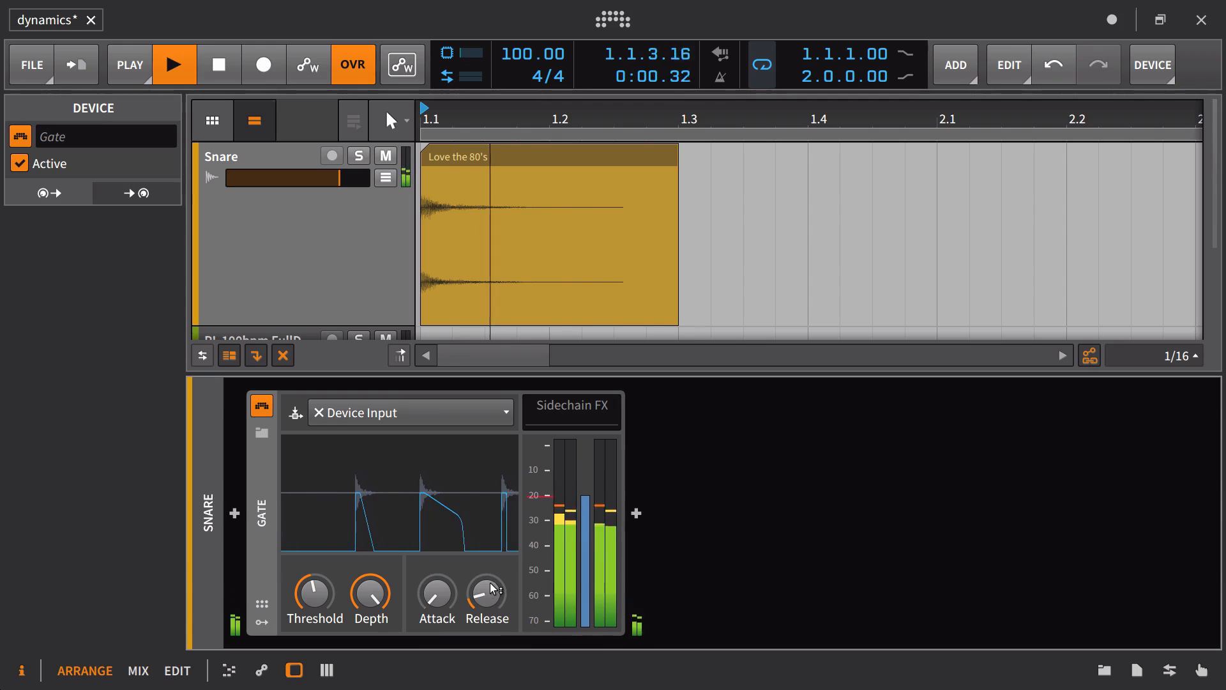
key("space")
key("space")
Step: Adjust the Gate's Release to about its middle position while auditioning the snare repeatedly
left_click_drag(480, 600, 485, 591)
key("space")
key("space")
key("space")
key("space")
key("space")
key("space")
key("space")
key("space")
key("space")
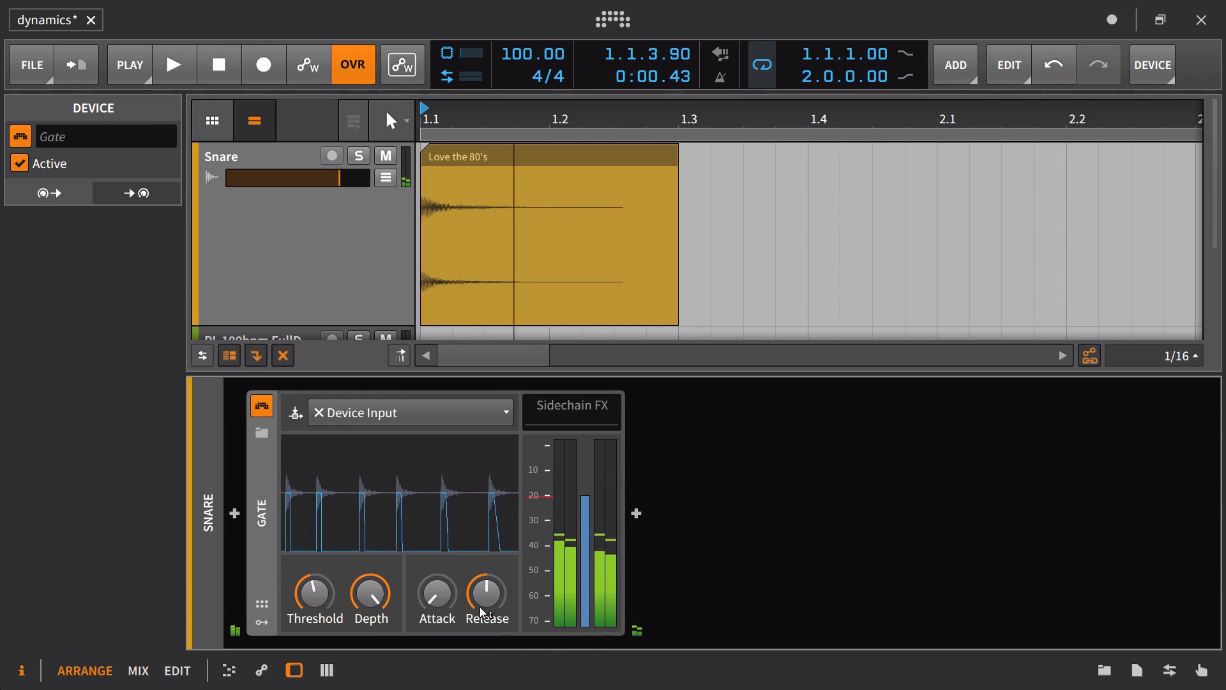
key("space")
key("space")
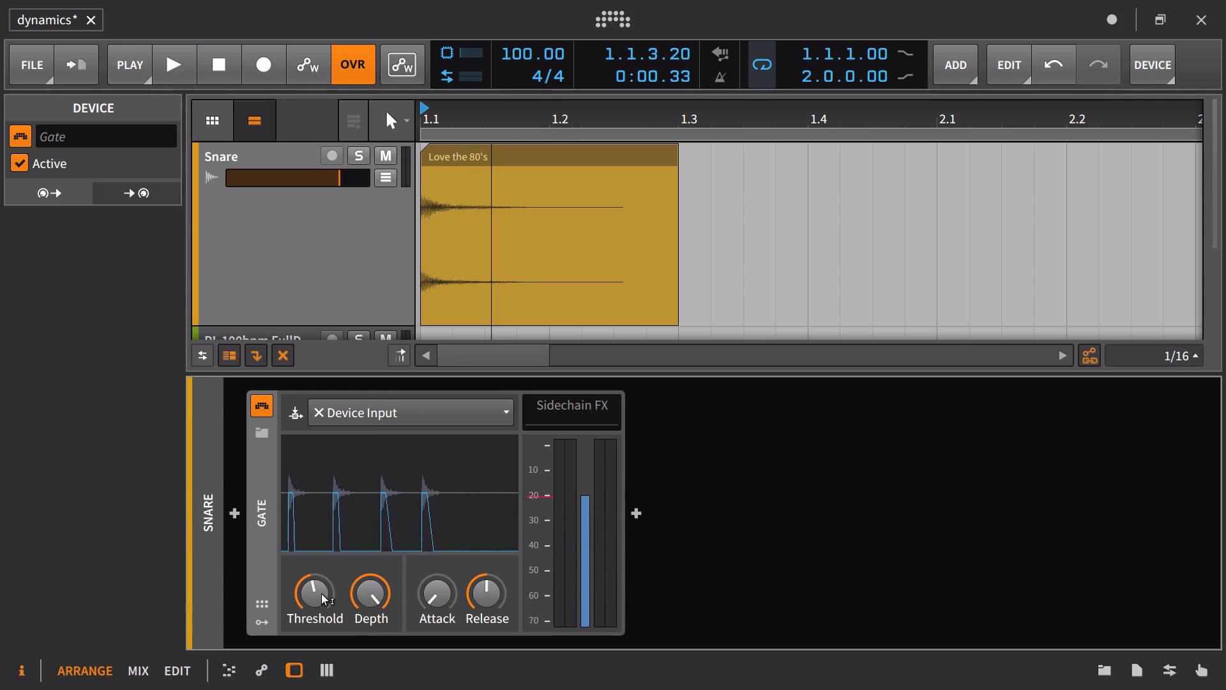
Step: Lower the Gate's Threshold to about -53 dB, play the snare, and raise the Threshold to about -40 dB
left_click_drag(319, 596, 319, 618)
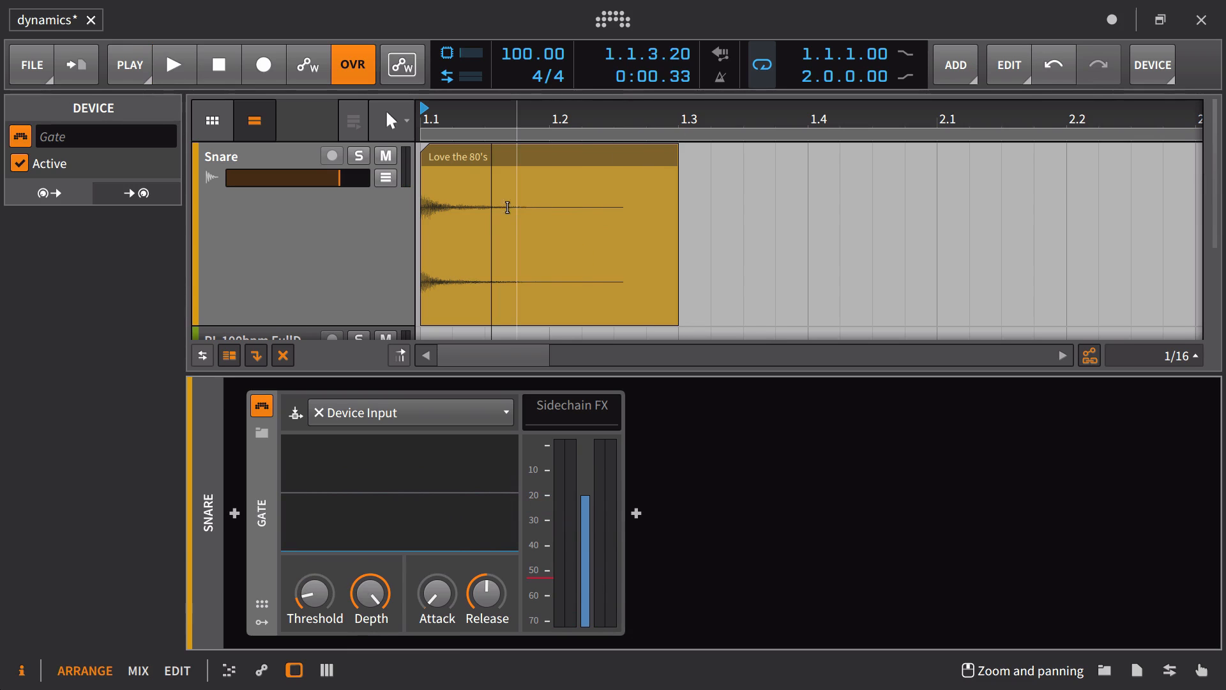
key("space")
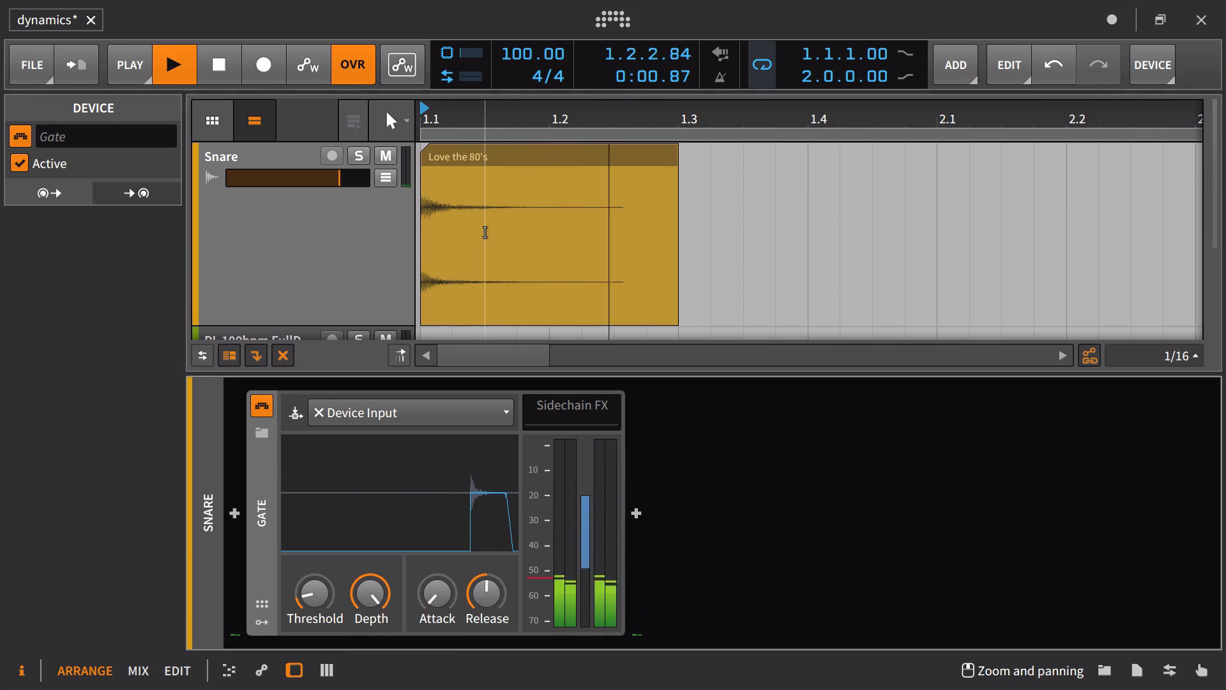
mouse_move(324, 602)
left_mouse_down()
mouse_move(324, 614)
mouse_move(322, 575)
mouse_move(316, 596)
left_mouse_up()
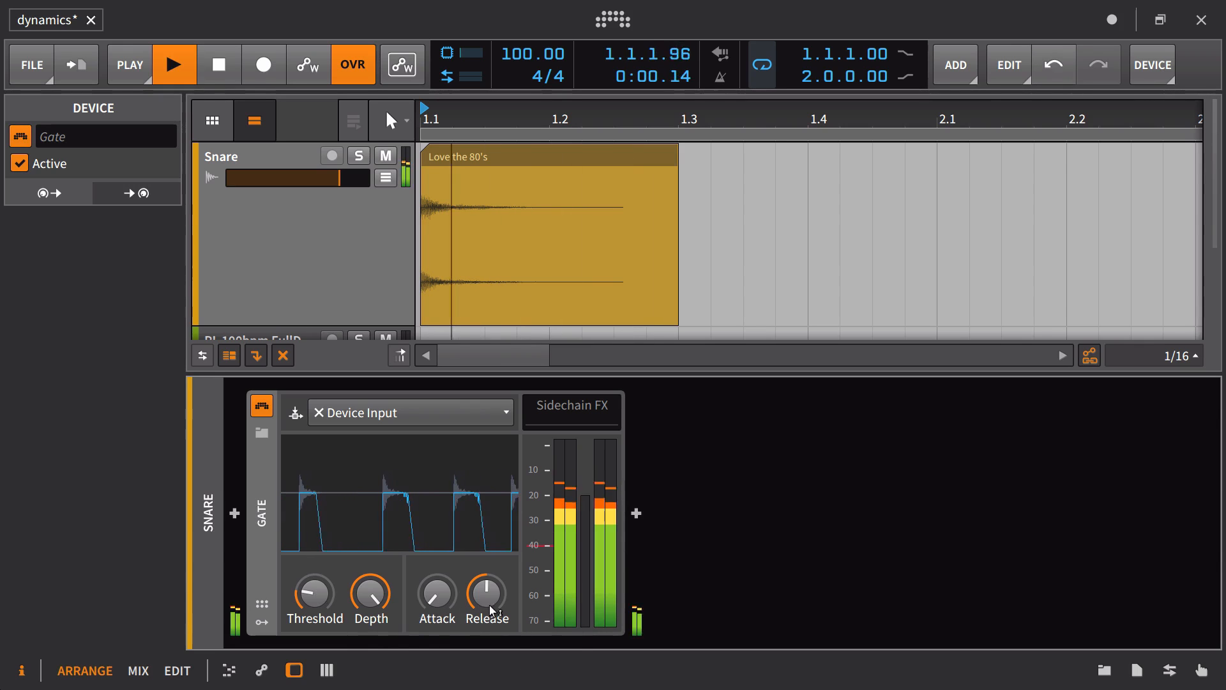
Step: Shorten the Gate's Release at the roughly -40 dB Threshold and audition the snare repeatedly
left_click_drag(487, 593, 487, 601)
key("space")
key("space")
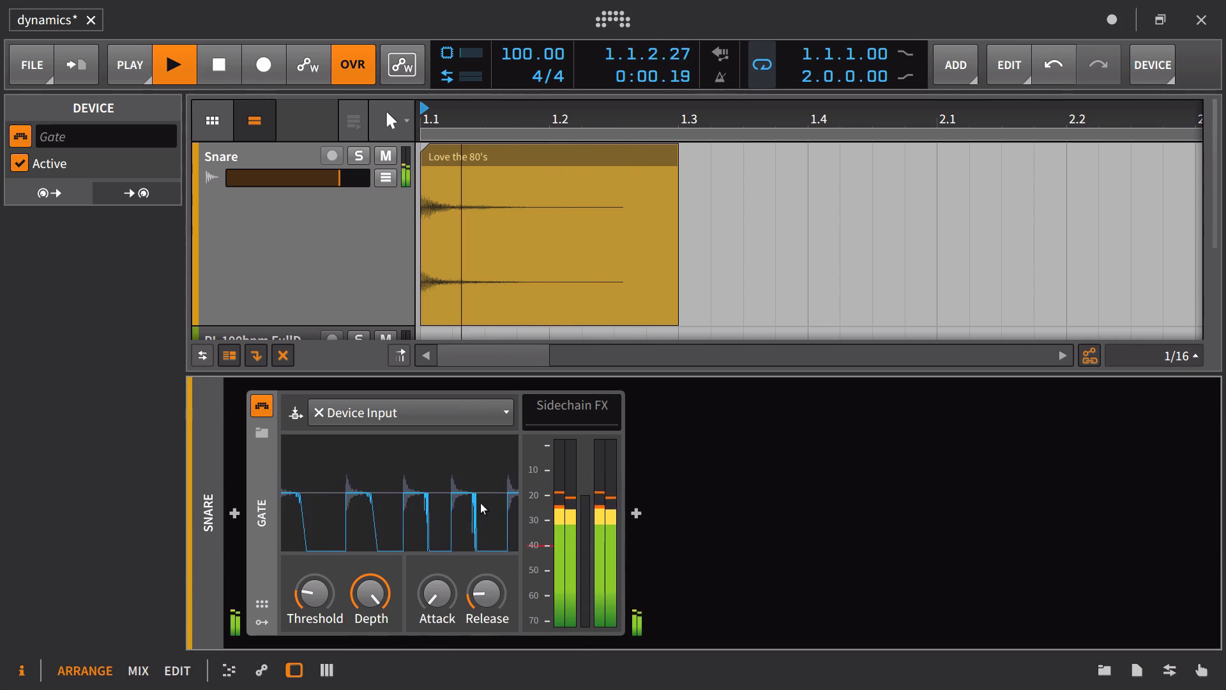
key("space")
key("space")
key("space")
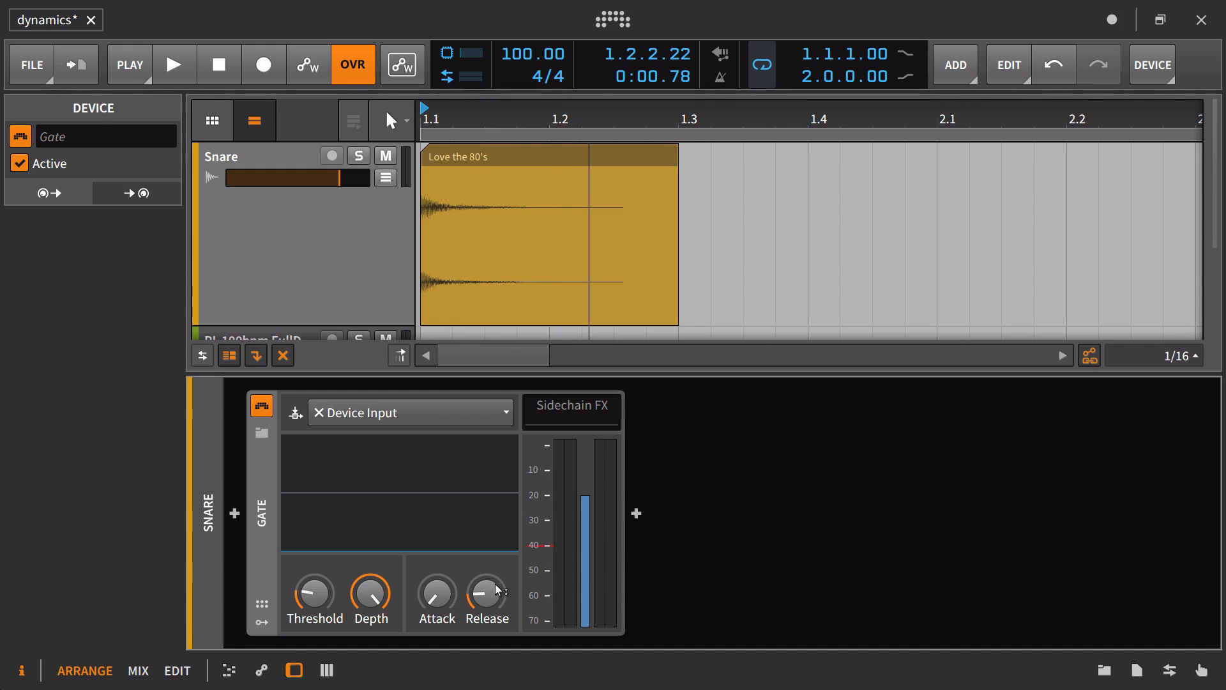
Step: Lengthen the Gate's Release slightly, raise the Threshold to its 0 dB maximum and play the snare
left_click_drag(488, 591, 479, 585)
left_click_drag(312, 601, 312, 562)
left_click(321, 603)
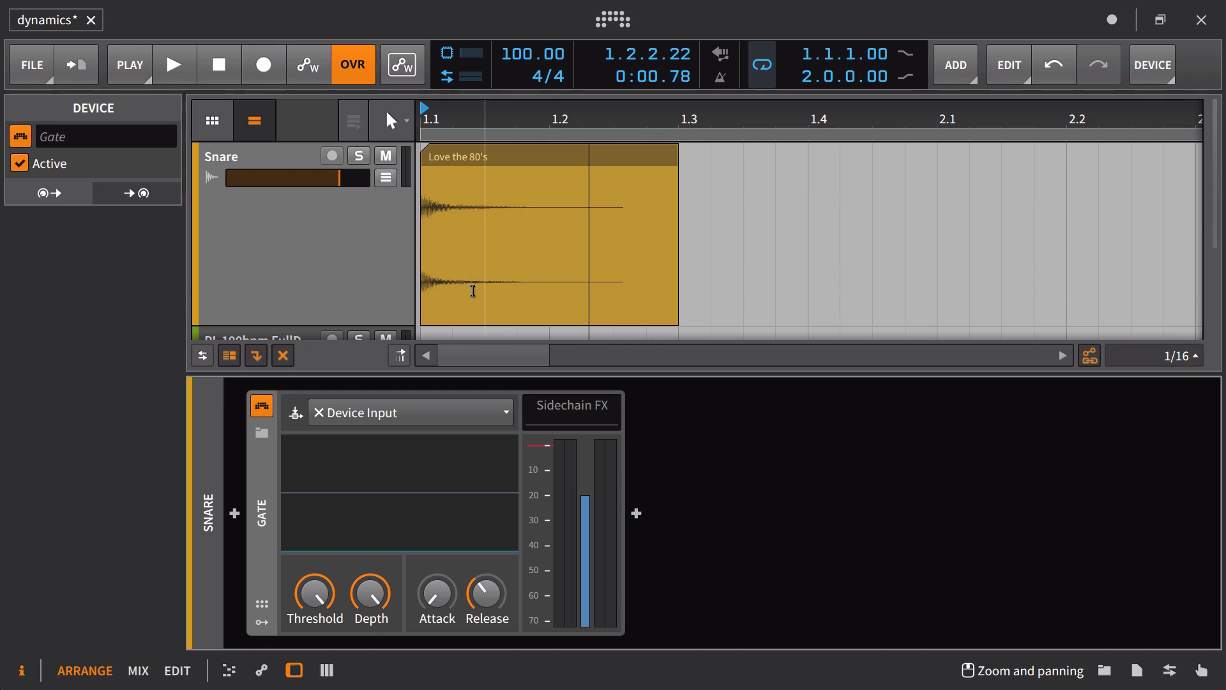
key("space")
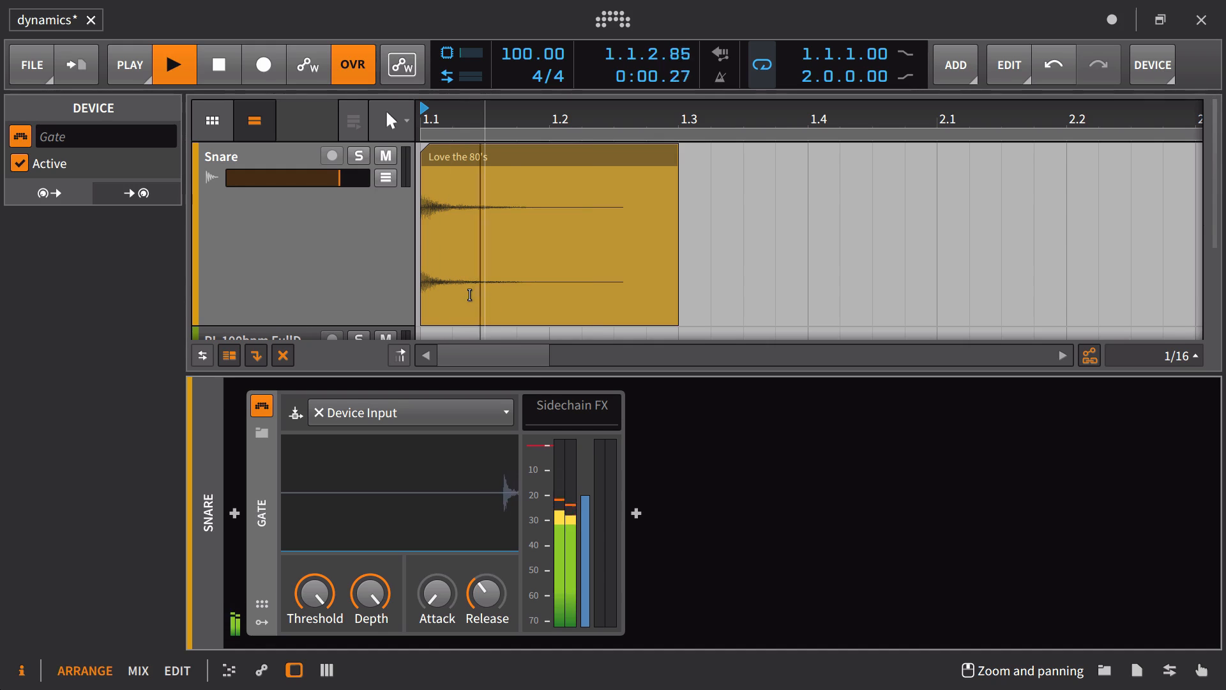
key("space")
key("space")
key("space")
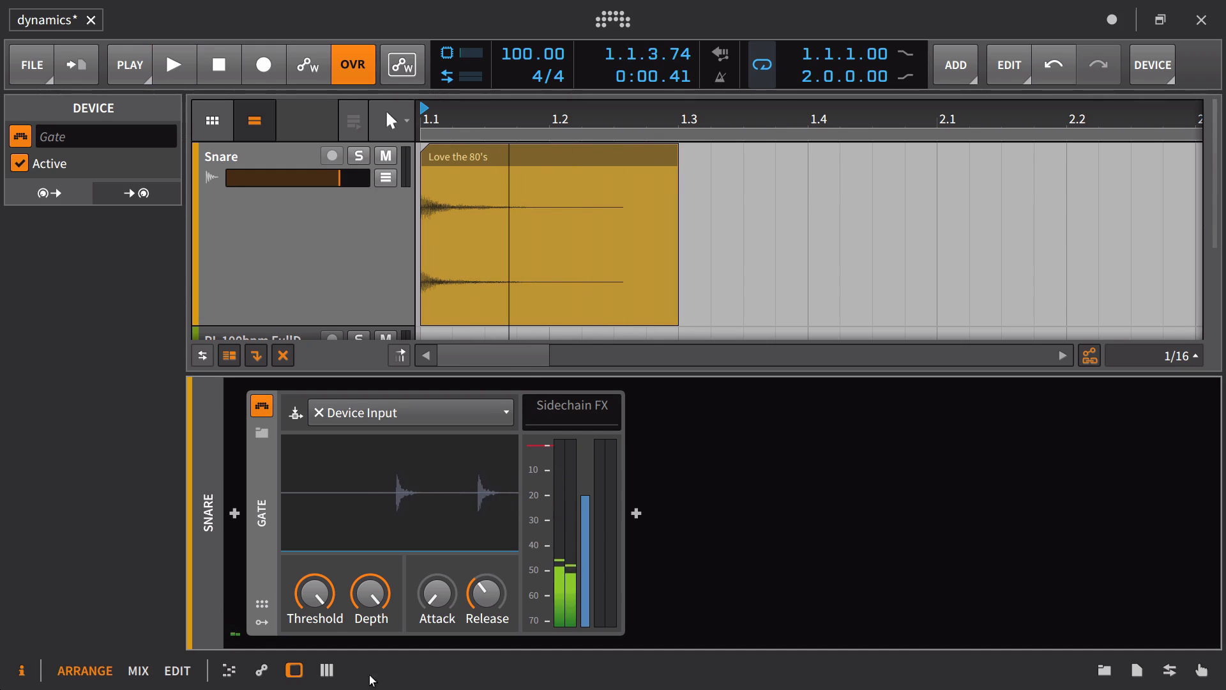
Step: Undo the last Gate change, lower the Threshold to its minimum and play the snare
key("ctrl+z")
left_click_drag(317, 589, 317, 600)
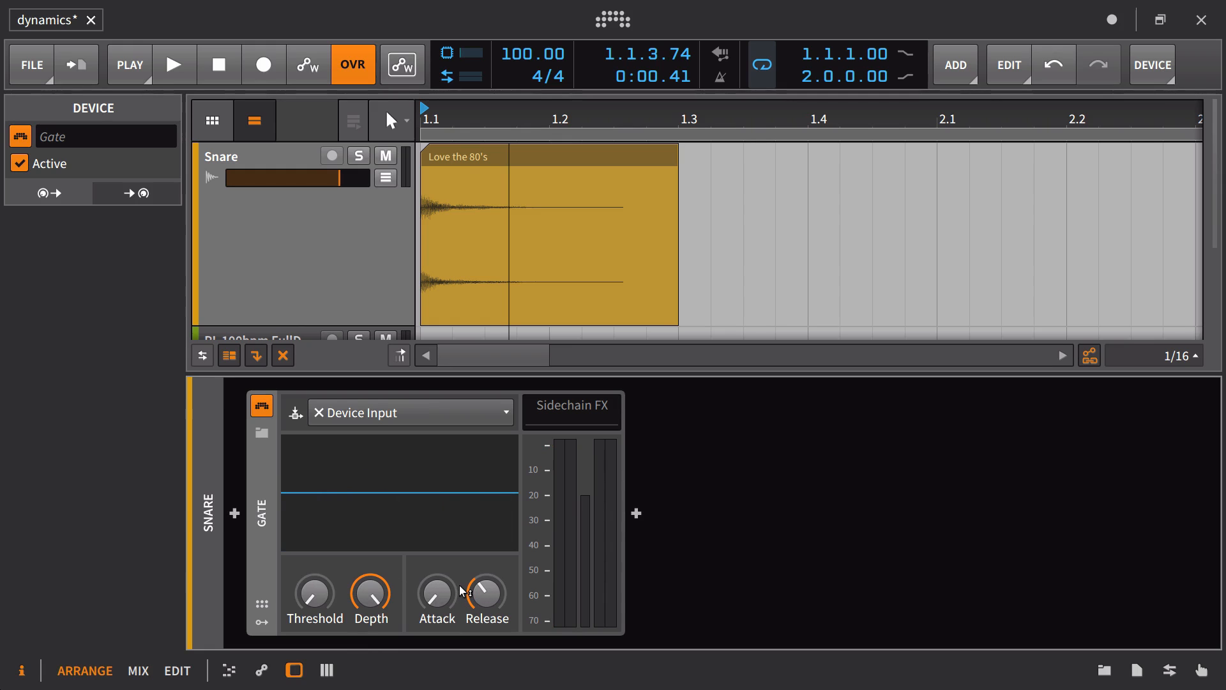
mouse_move(462, 592)
key("space")
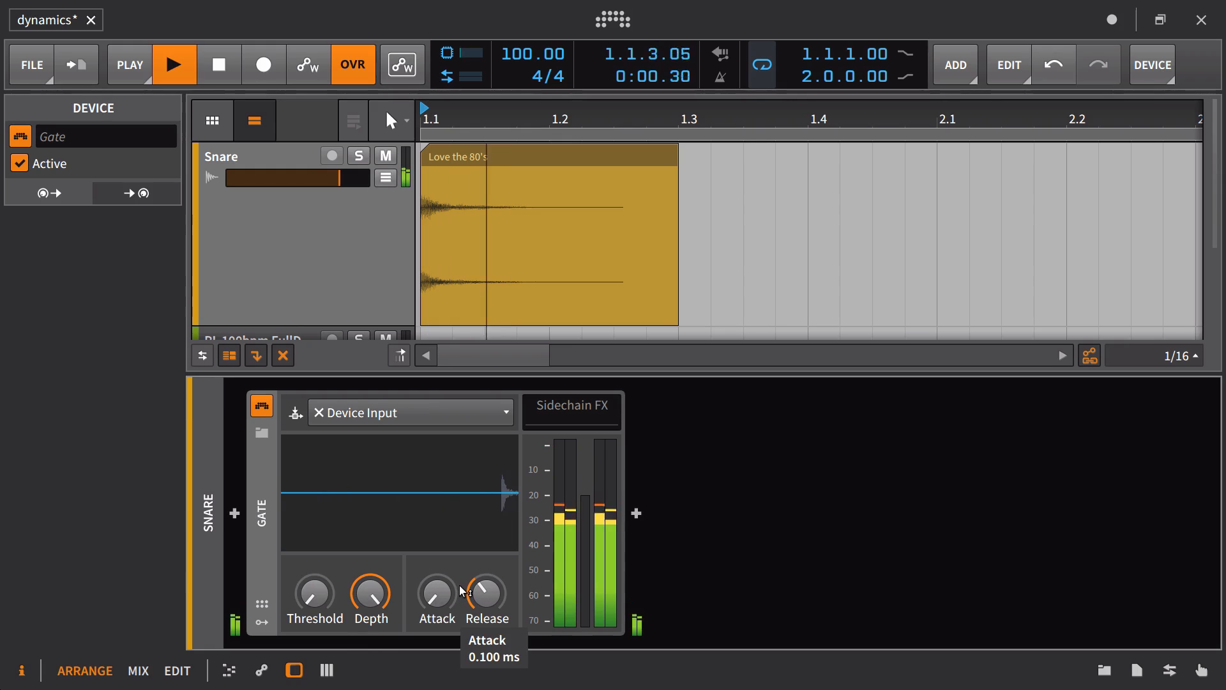
key("space")
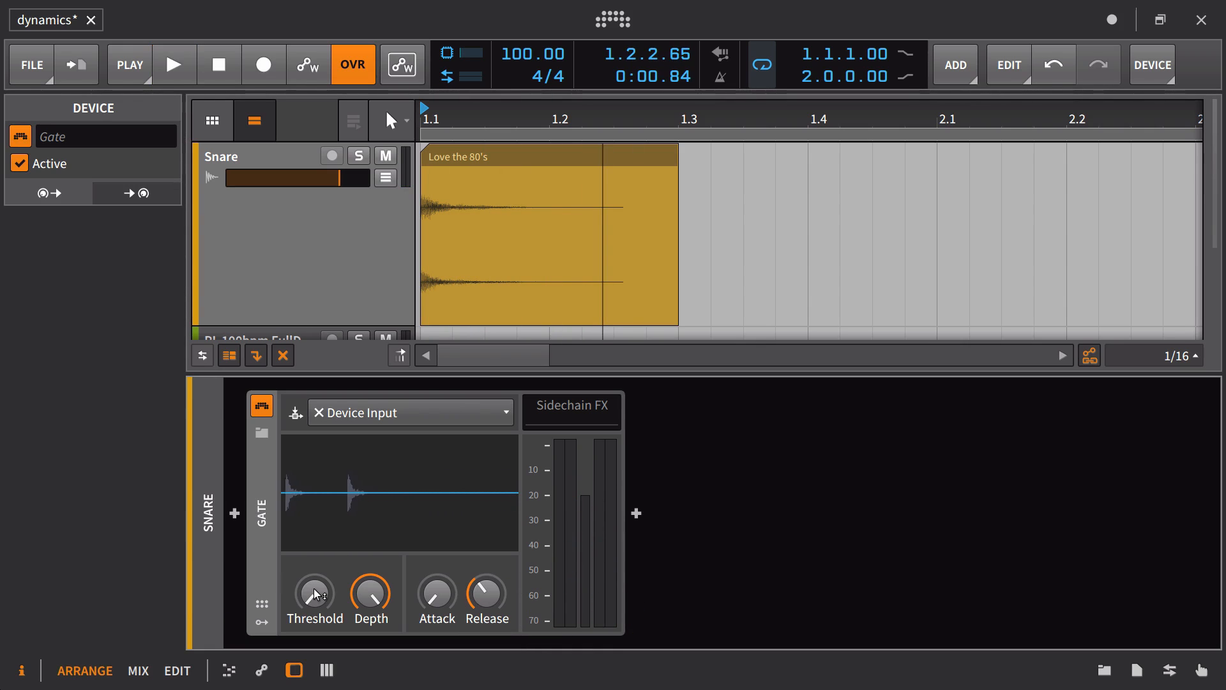
Step: Set the Gate's Release to its minimum and raise the Threshold to -22.605 dB while auditioning the snare
mouse_move(316, 586)
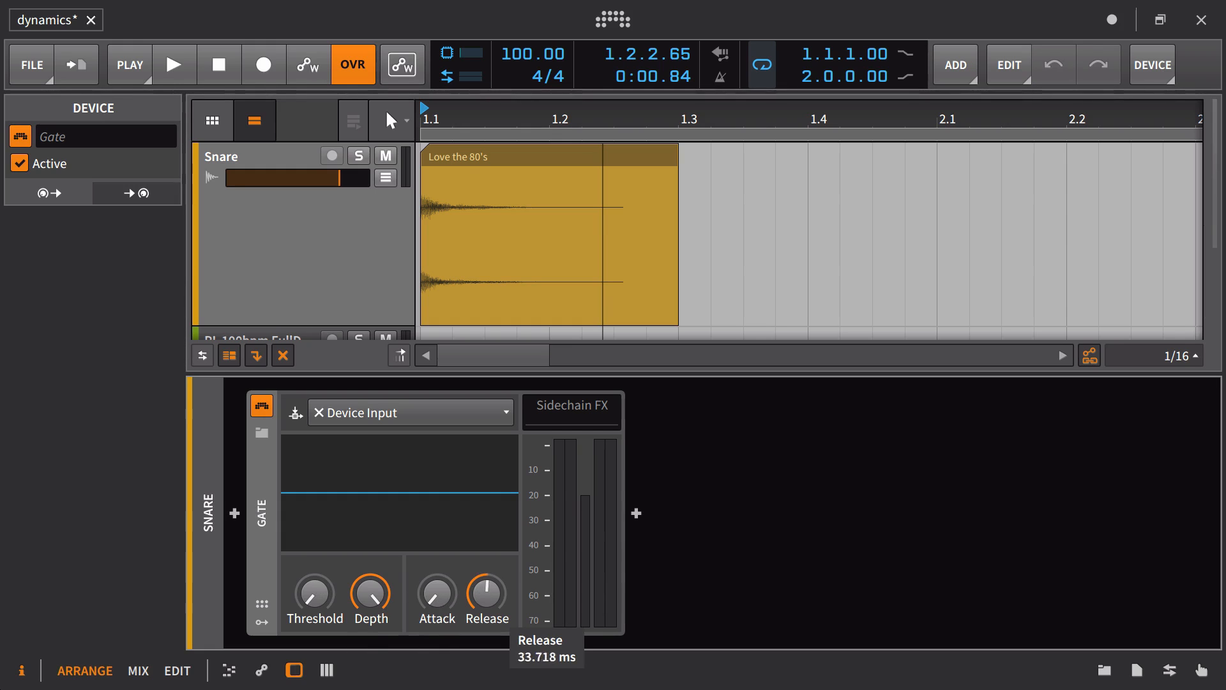
left_click_drag(480, 595, 480, 632)
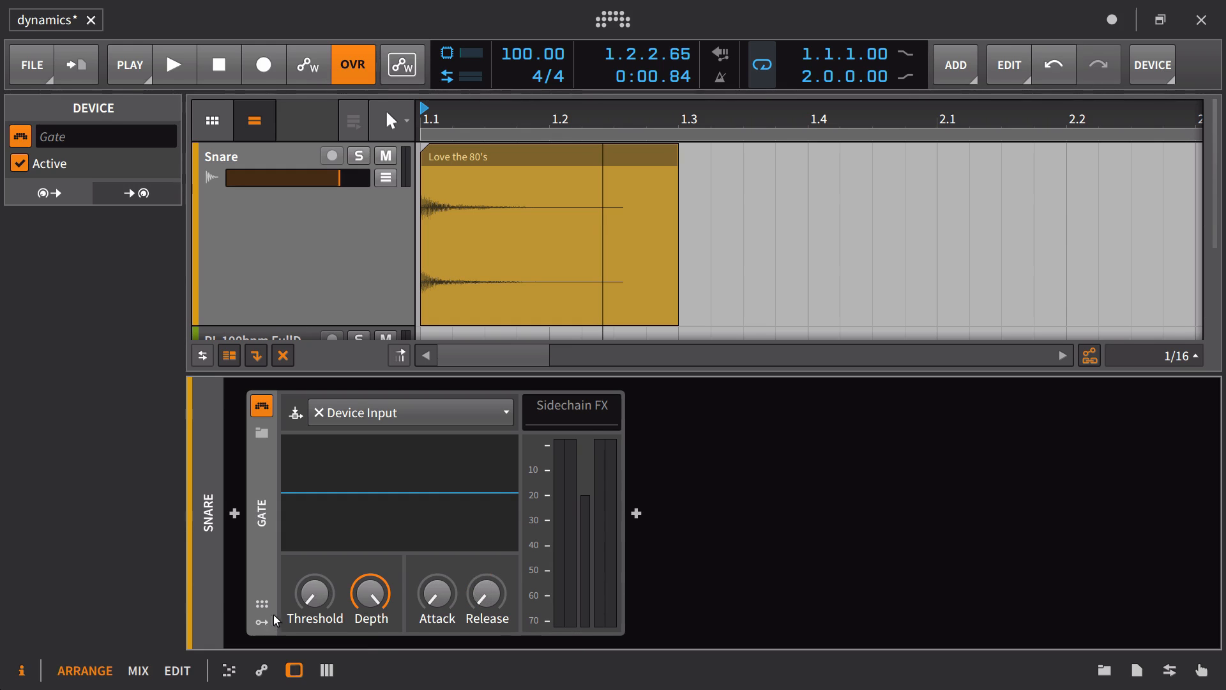
key("space")
mouse_move(314, 593)
left_mouse_down()
mouse_move(312, 581)
mouse_move(312, 593)
left_mouse_up()
left_click(313, 595)
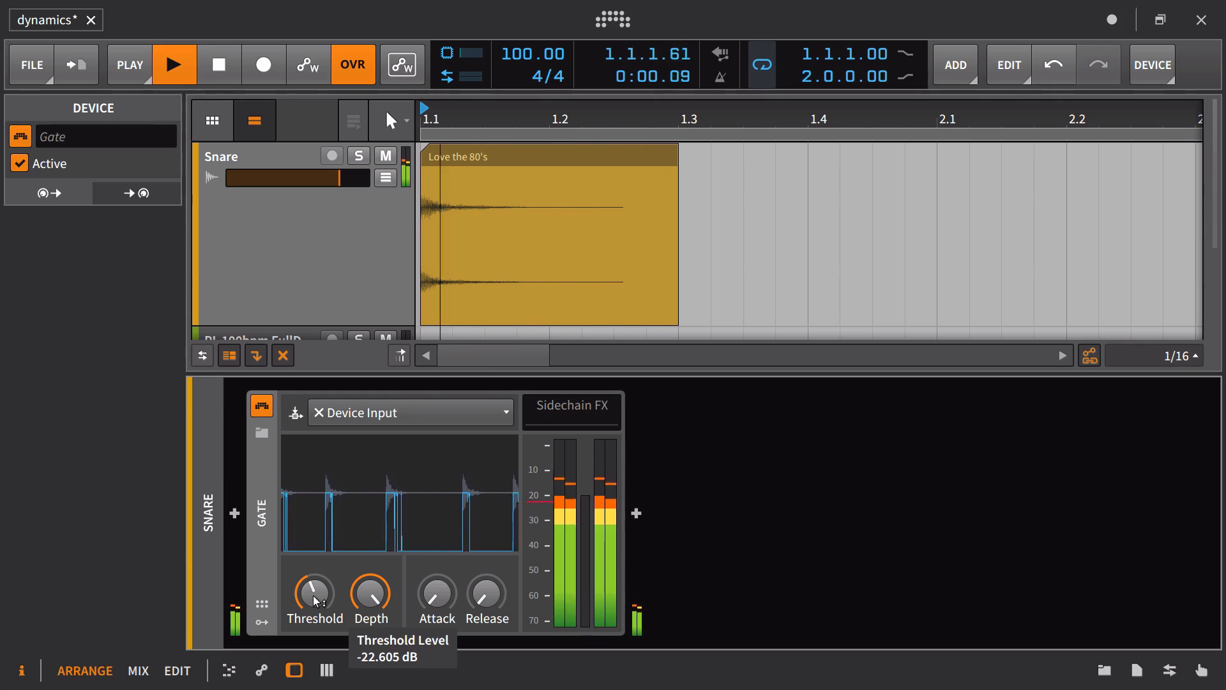
key("space")
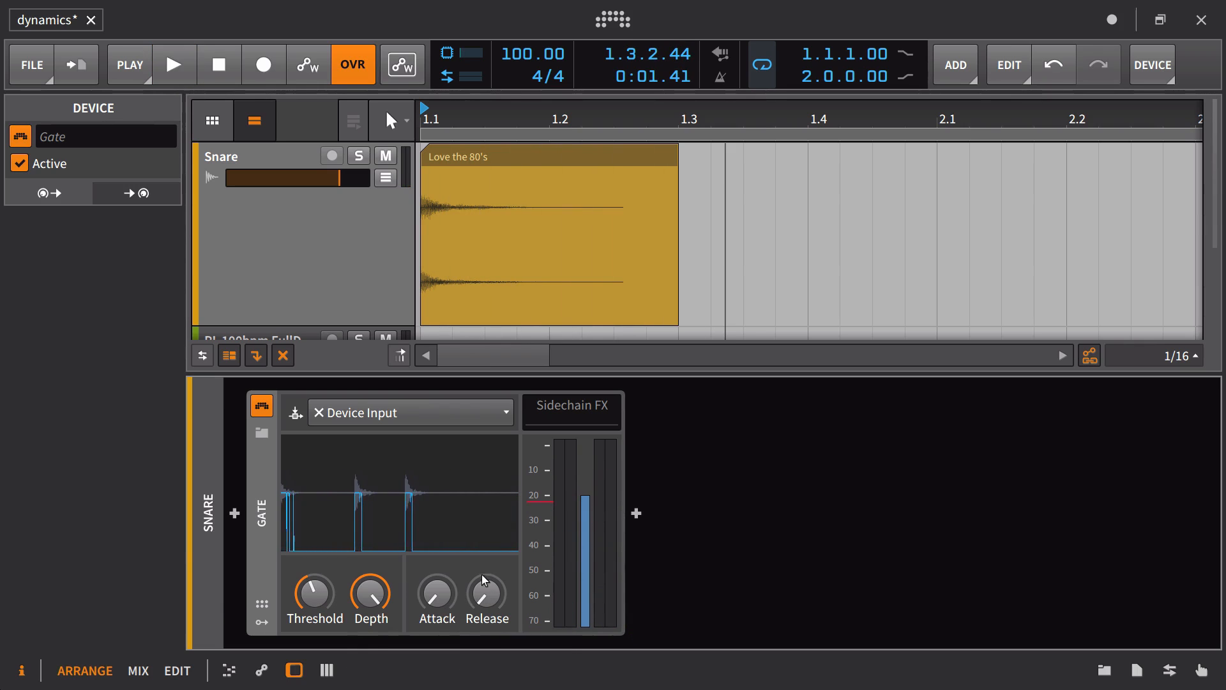
Step: Set the Gate's Release to 2.903 ms and play the snare
left_click_drag(483, 573, 483, 554)
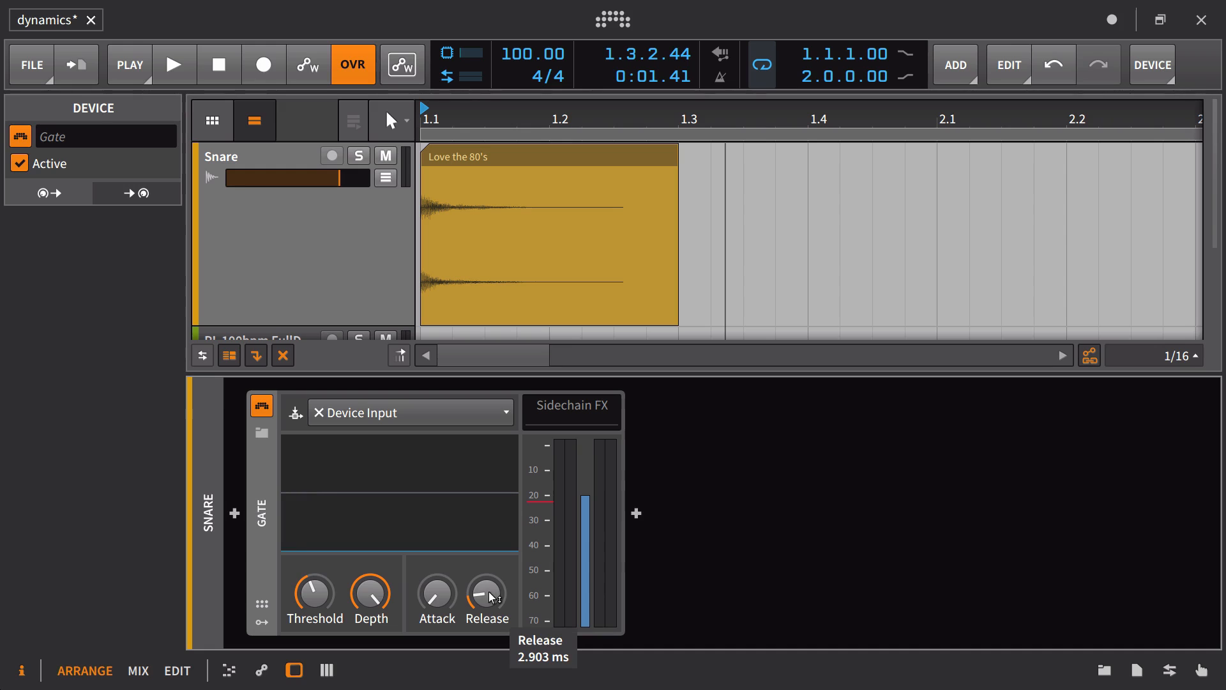
key("space")
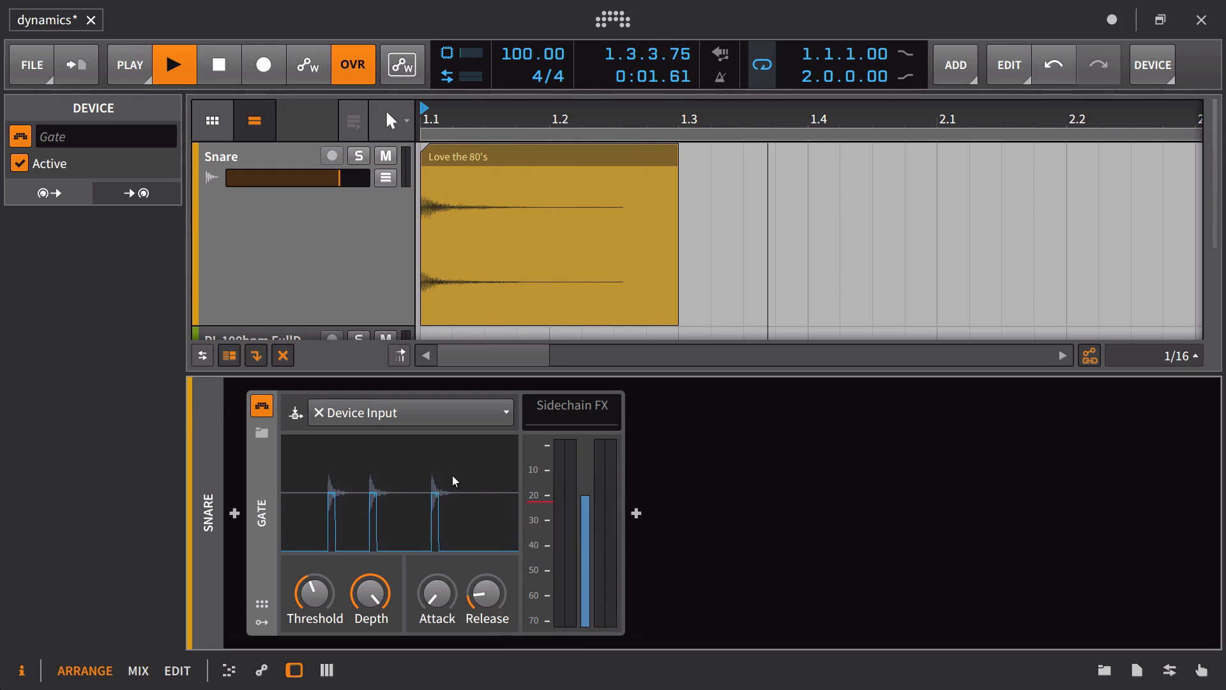
key("space")
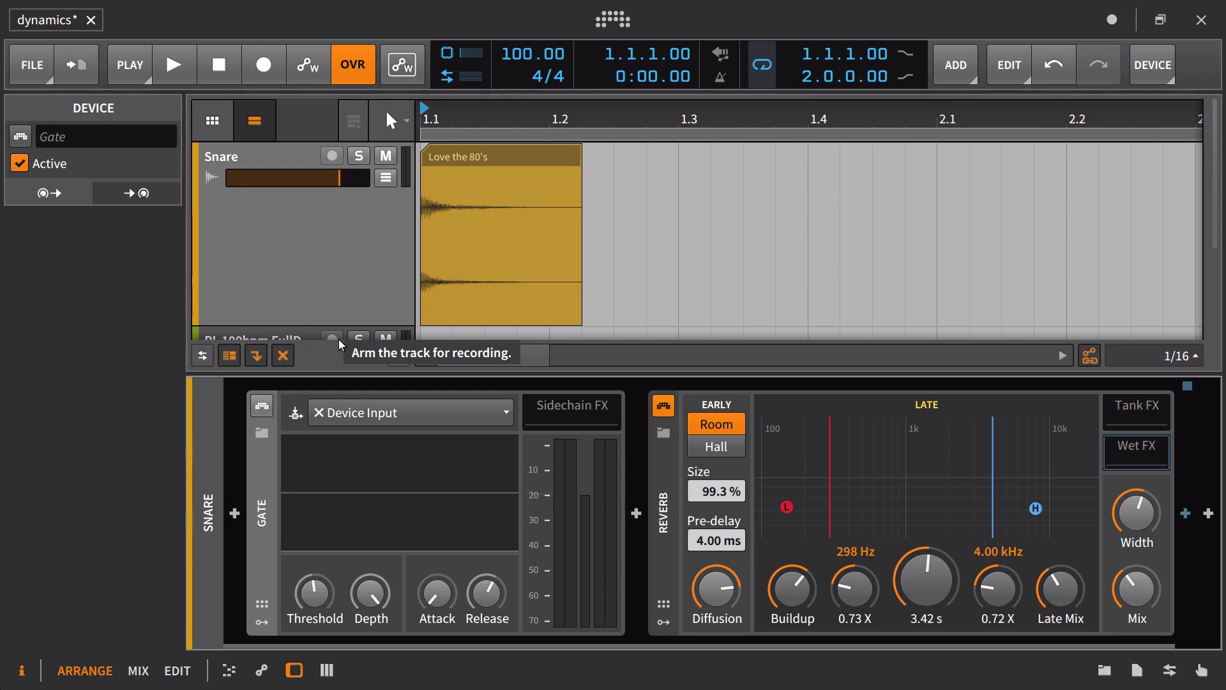
Step: Play the snare through the Reverb with the Gate bypassed, then enable the Gate and play it again
key("space")
key("space")
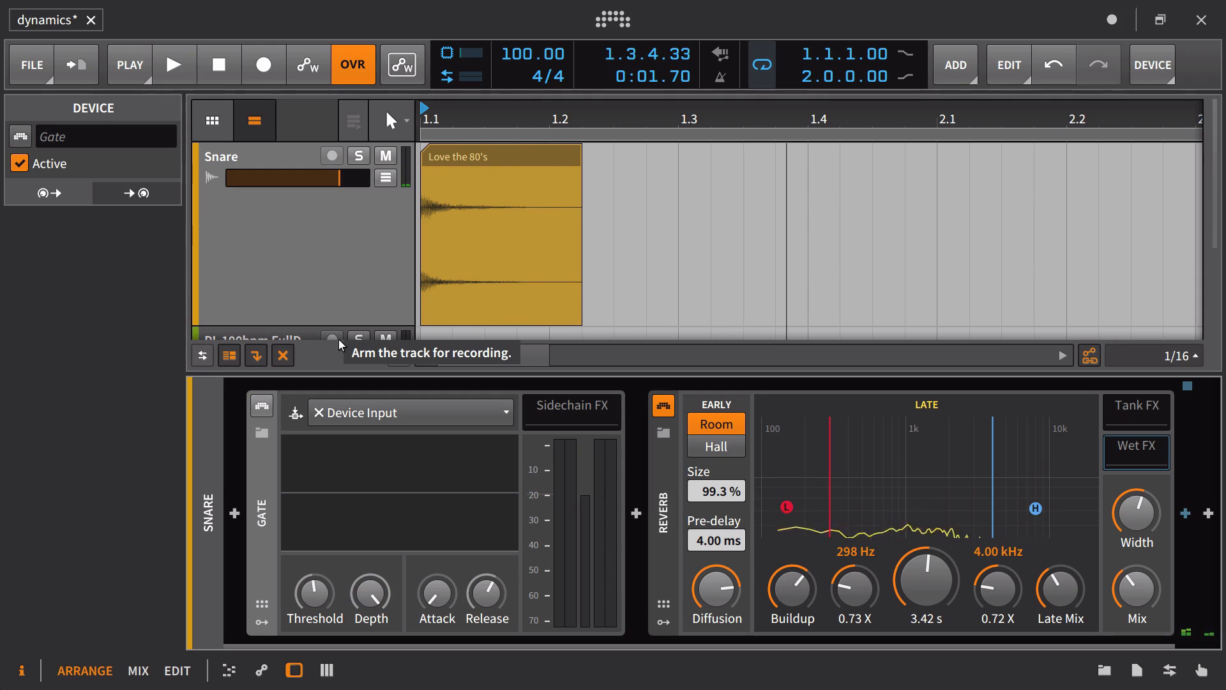
left_click(263, 408)
key("space")
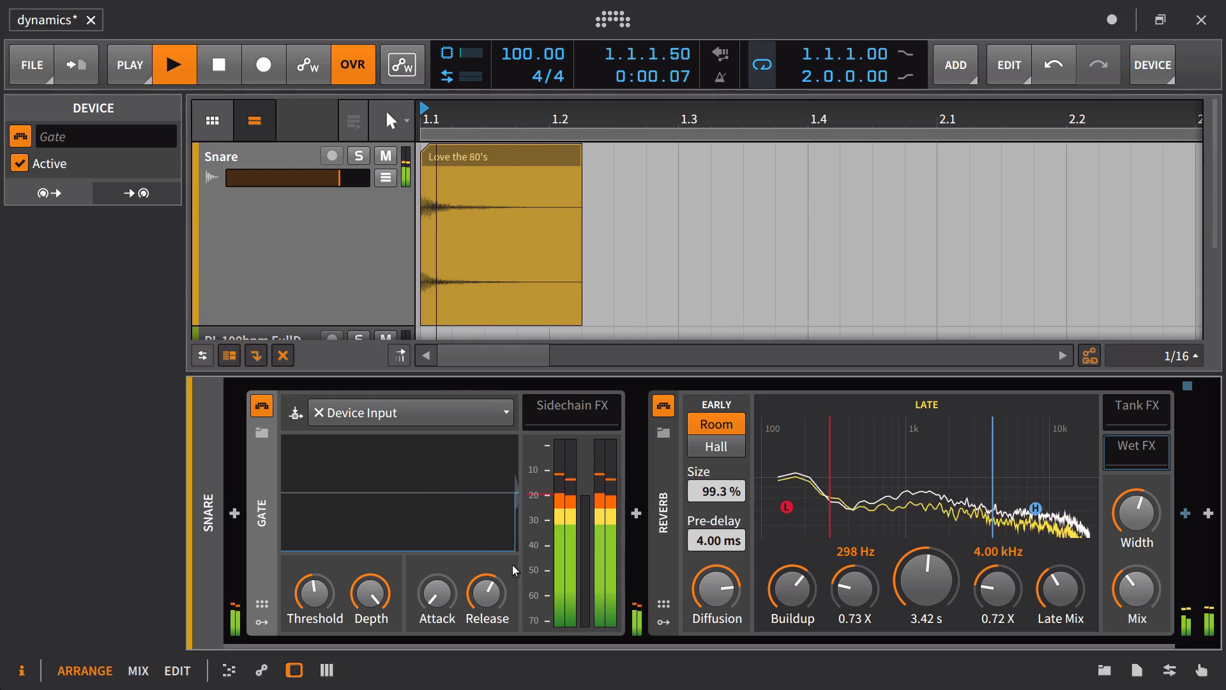
Step: Lower the Gate's Release and play the snare, then compare it with the Gate bypassed before enabling the Gate again
left_click_drag(499, 599, 493, 629)
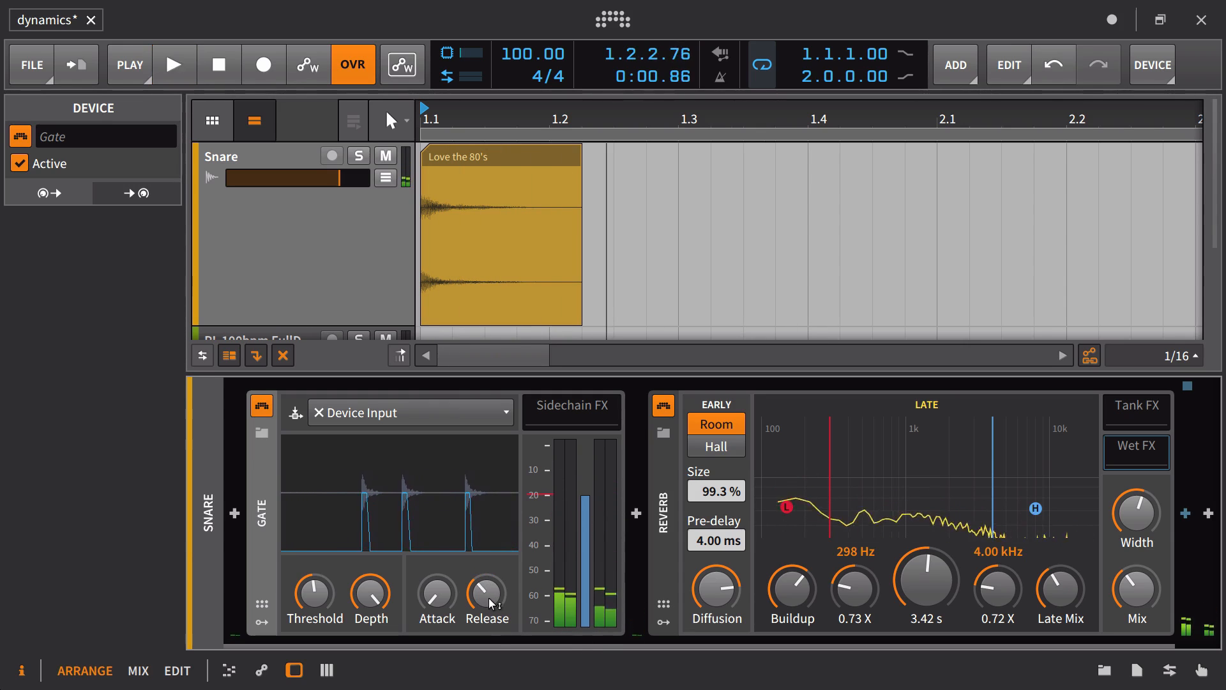
key("space")
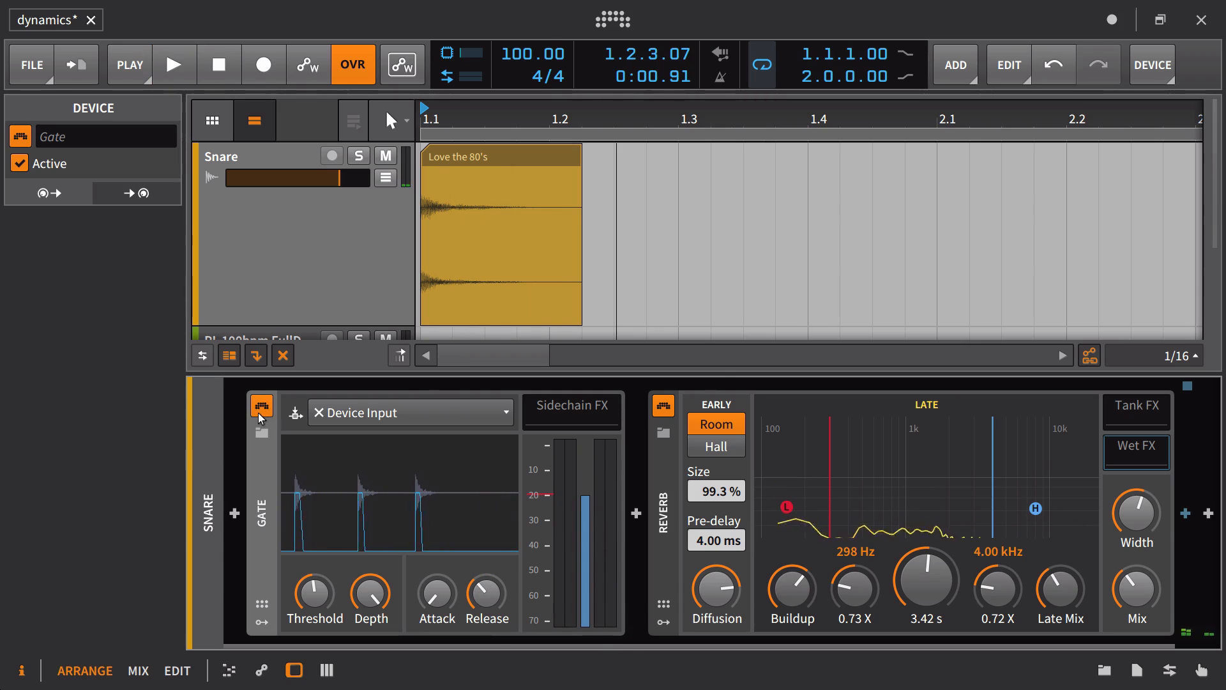
left_click(268, 406)
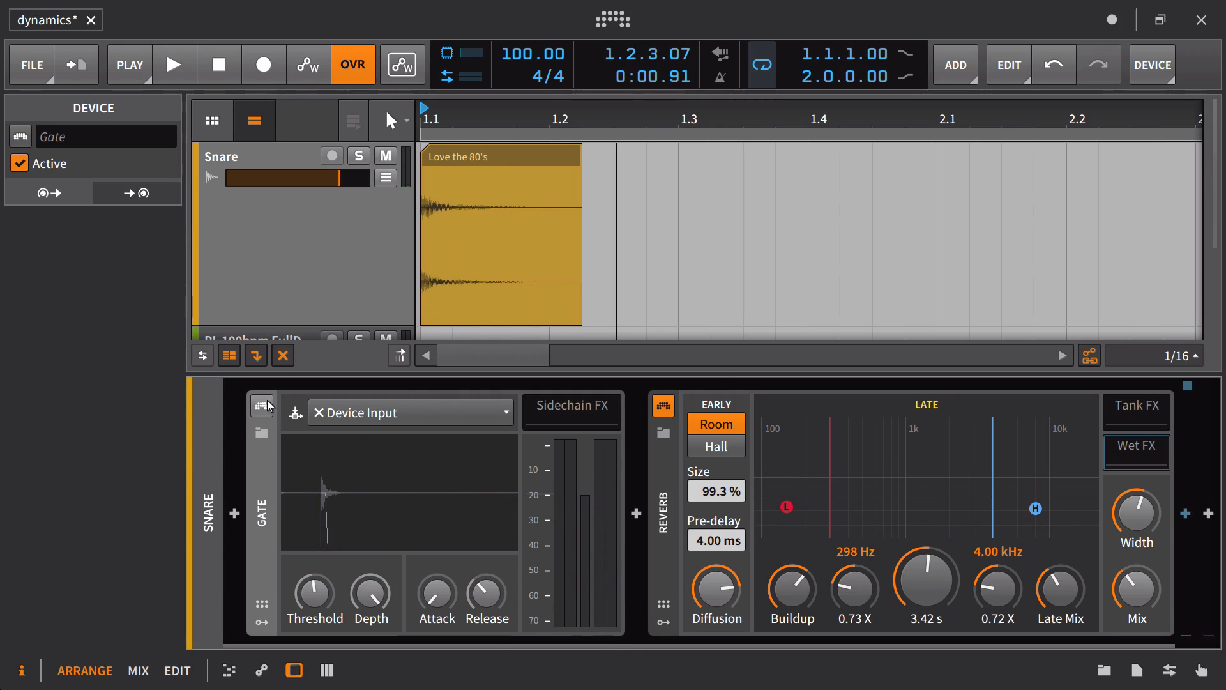
key("space")
left_click(269, 407)
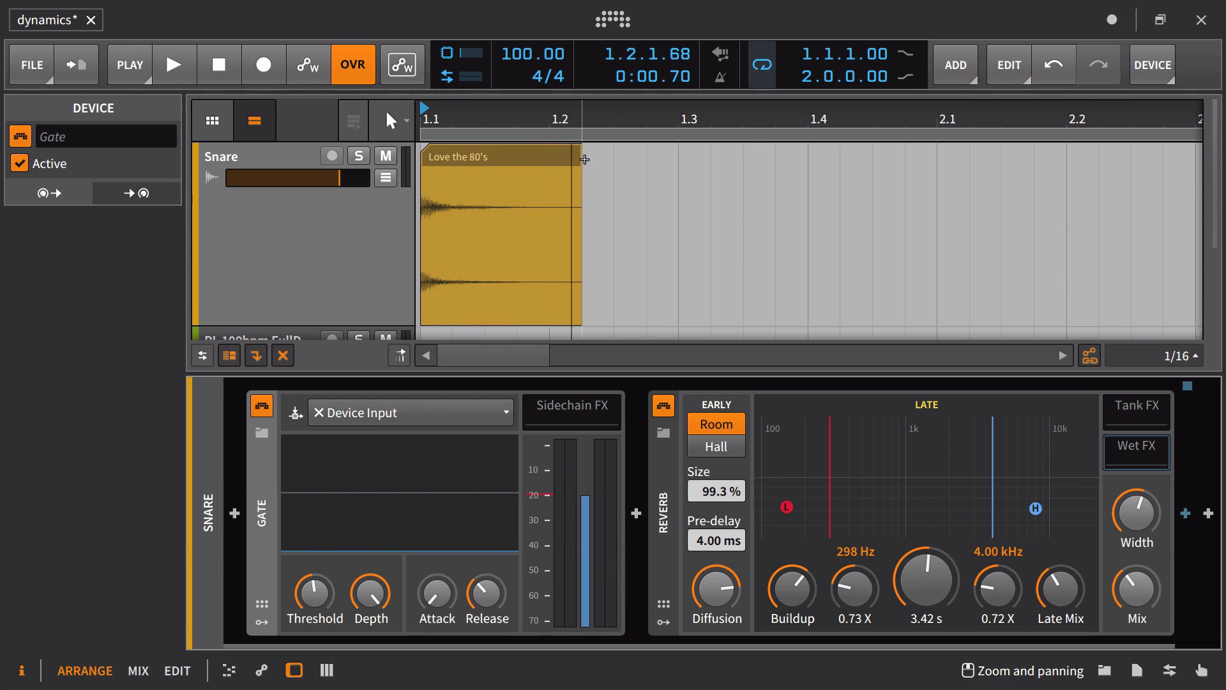
Step: Shorten the snare clip to a length of 0.0.2.00 and move the Gate behind the Reverb in the device chain
left_click_drag(575, 161, 471, 190)
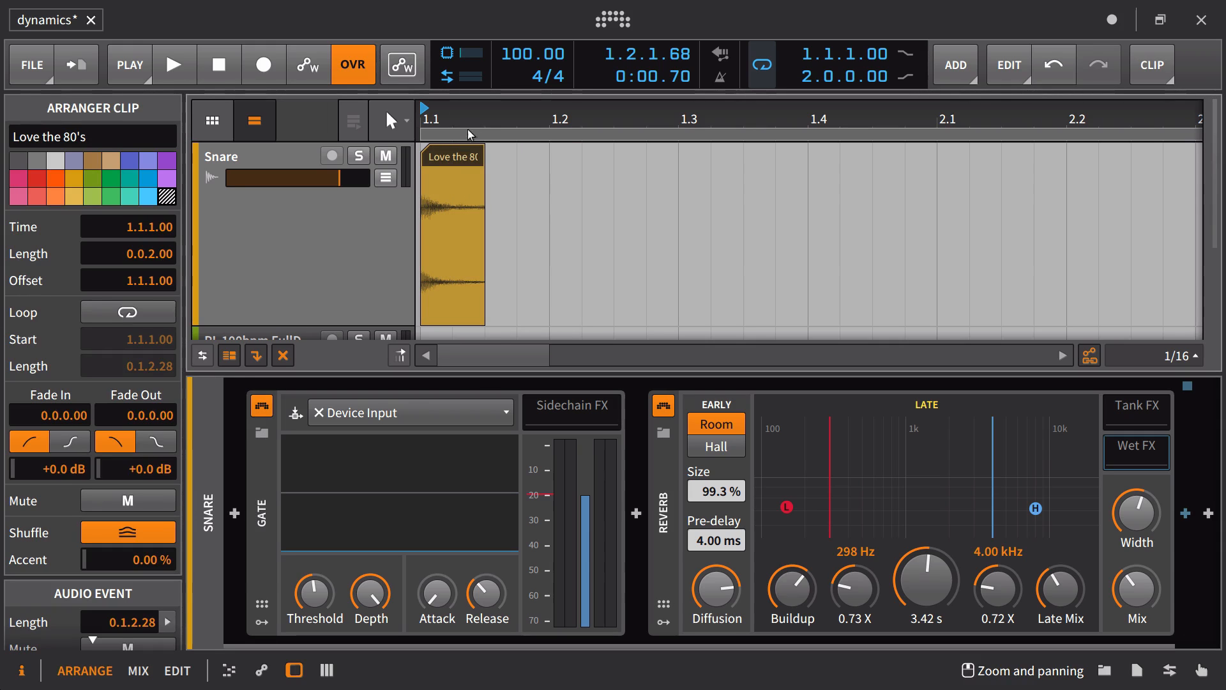
left_click_drag(469, 120, 469, 192)
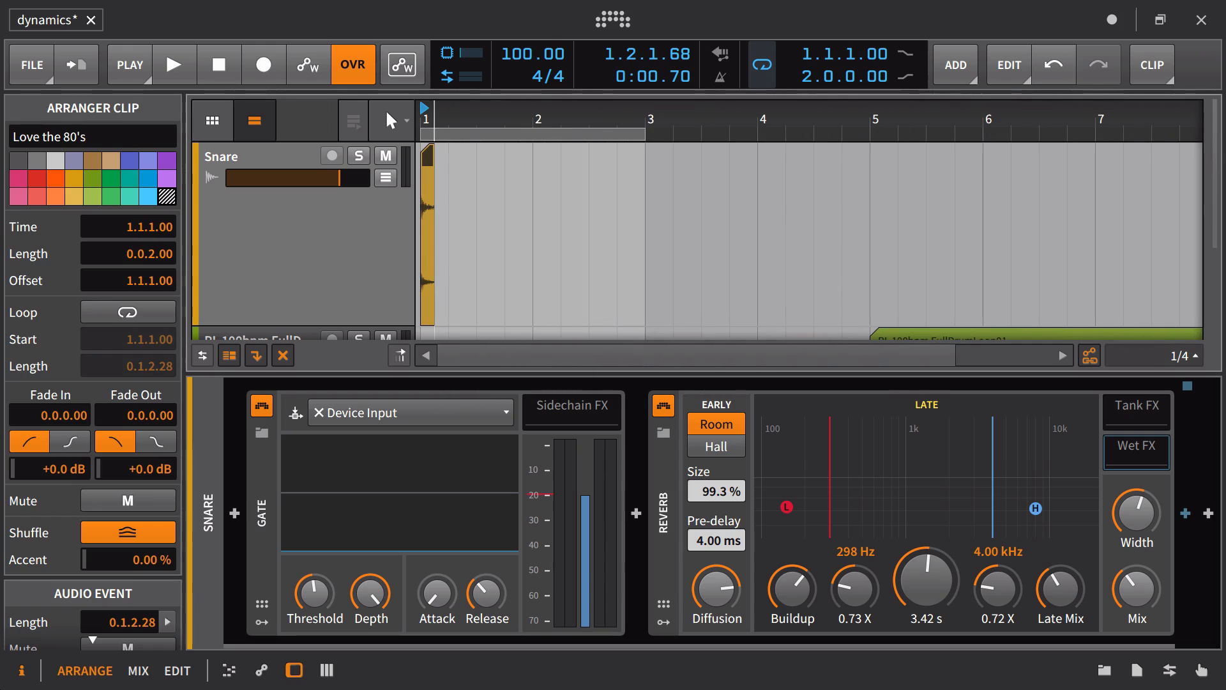
left_click_drag(262, 468, 1104, 509)
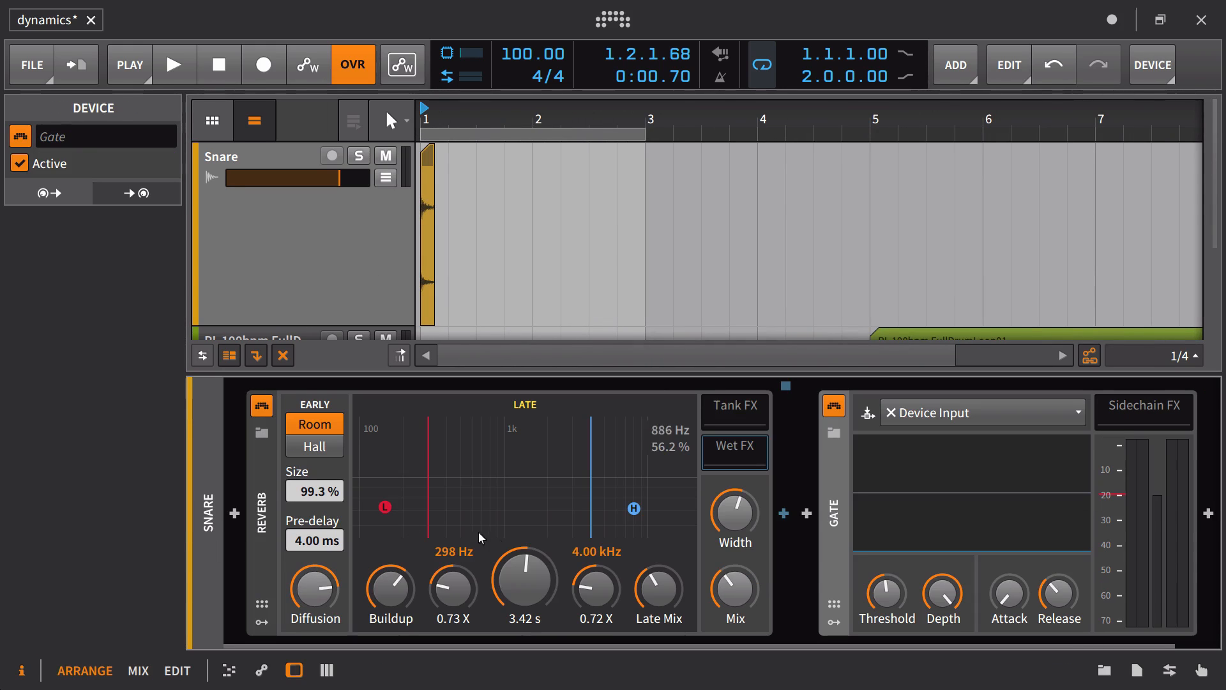
scroll(531, 264, "right", 1)
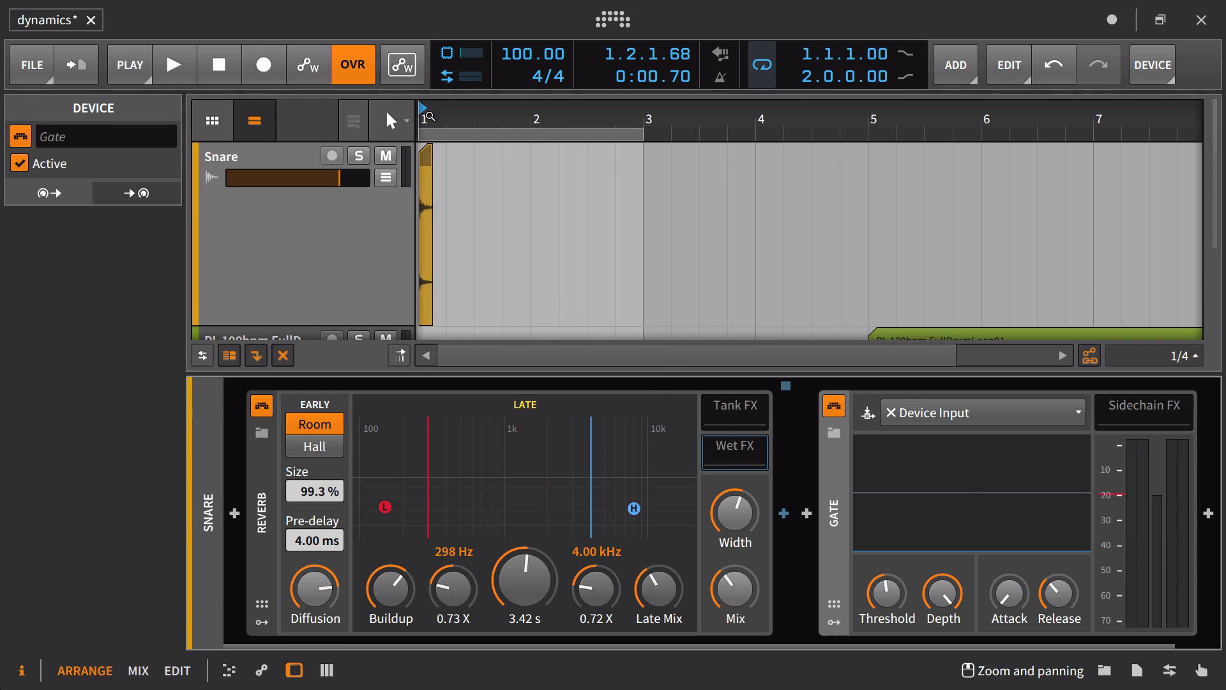
left_click_drag(429, 117, 430, 190)
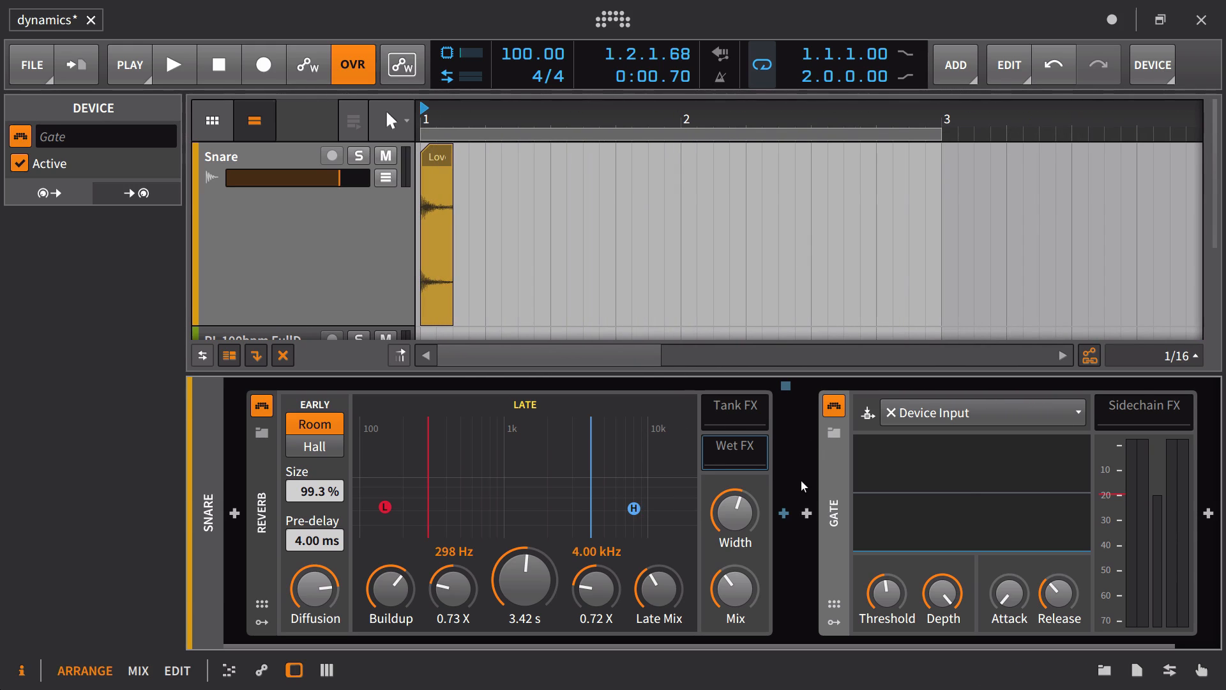
Step: Raise the Release of the Gate behind the Reverb while auditioning the snare
key("space")
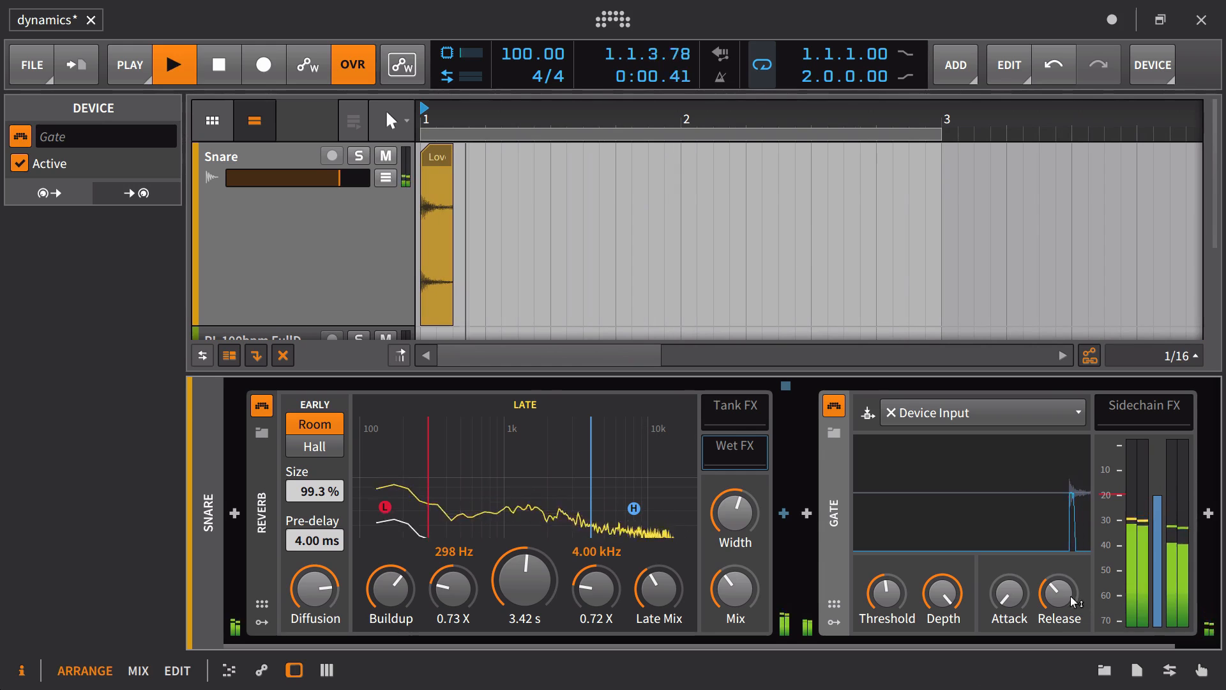
left_click_drag(1056, 618, 1055, 612)
key("space")
key("space")
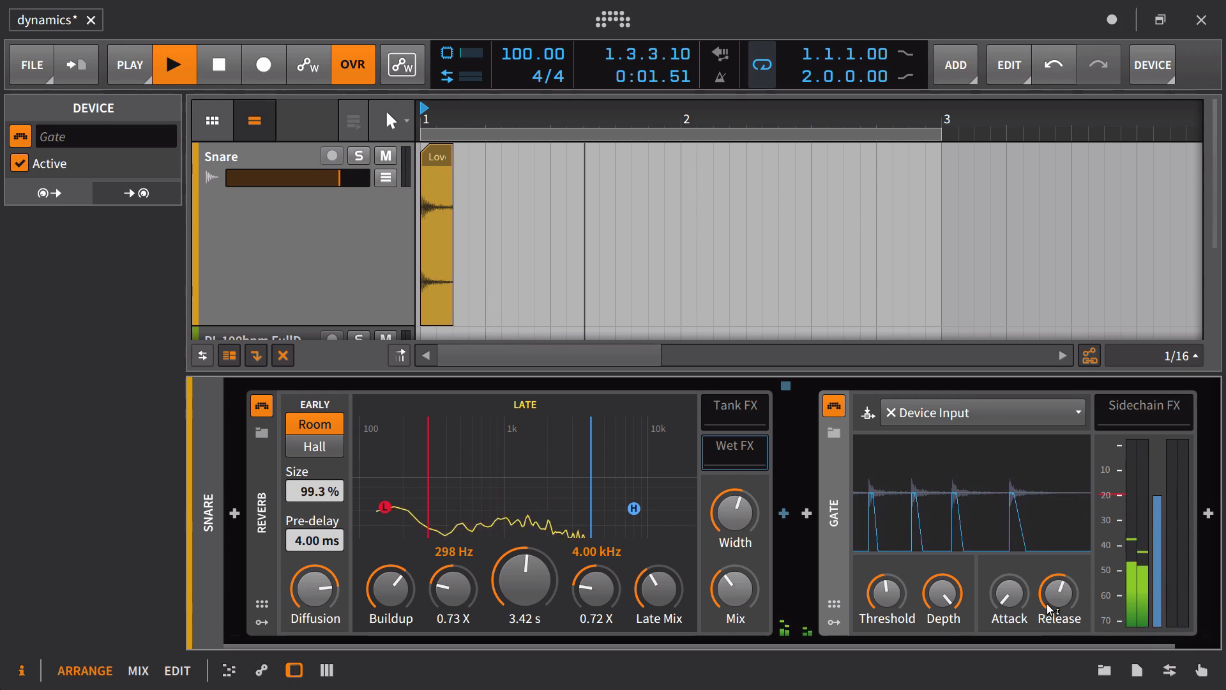
key("space")
key("space")
Step: Set the Gate's Threshold to -21.520 dB and audition the gated reverb repeatedly
left_click_drag(883, 597, 892, 595)
key("space")
key("space")
key("space")
key("space")
key("space")
key("space")
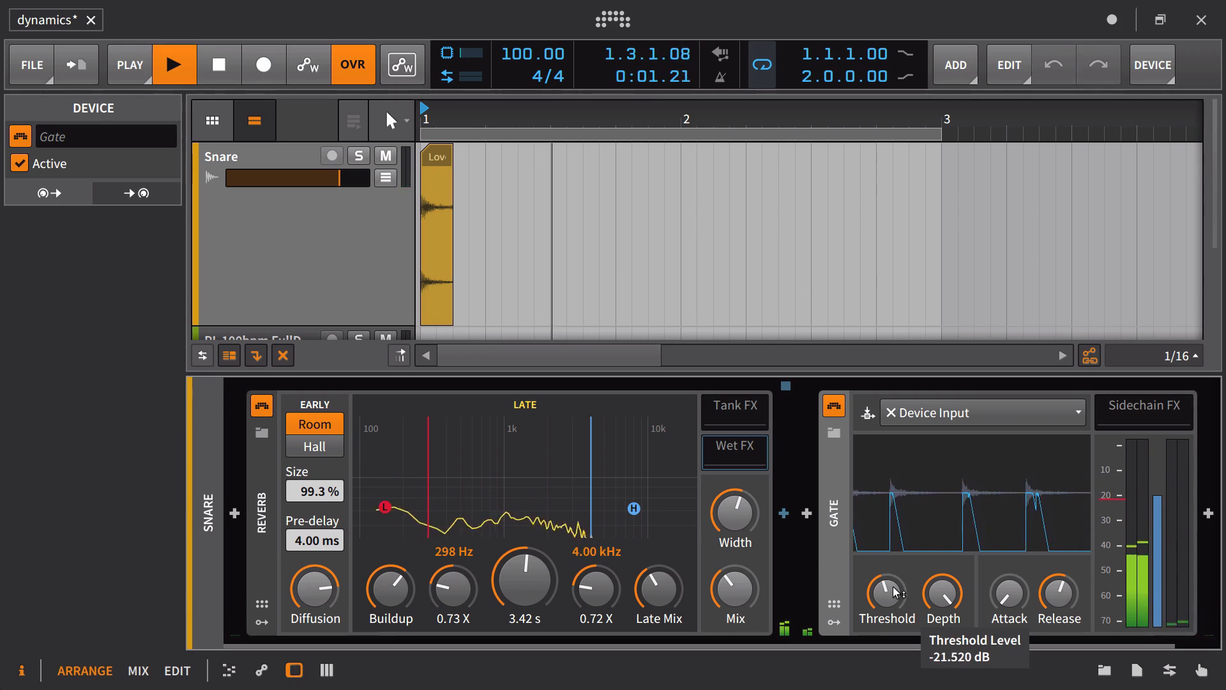
key("space")
key("space")
key("space")
key("space")
key("space")
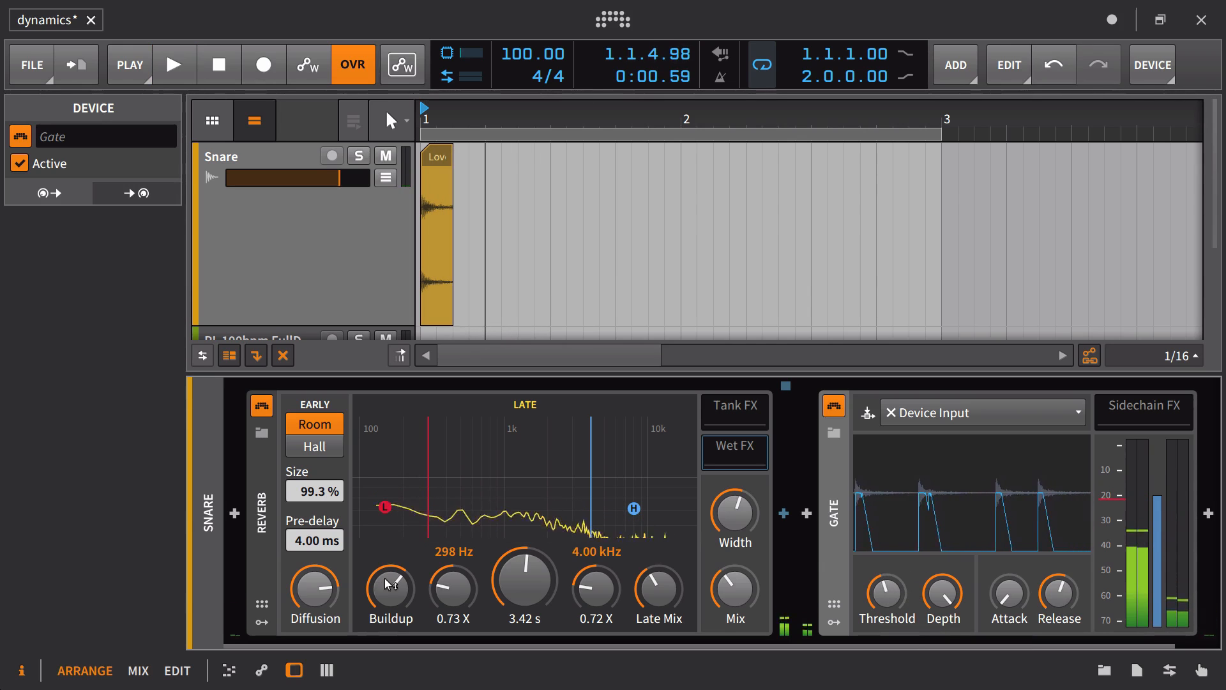
Step: Play the gated snare with the Reverb bypassed, then enable the Reverb and play it again
left_click(263, 407)
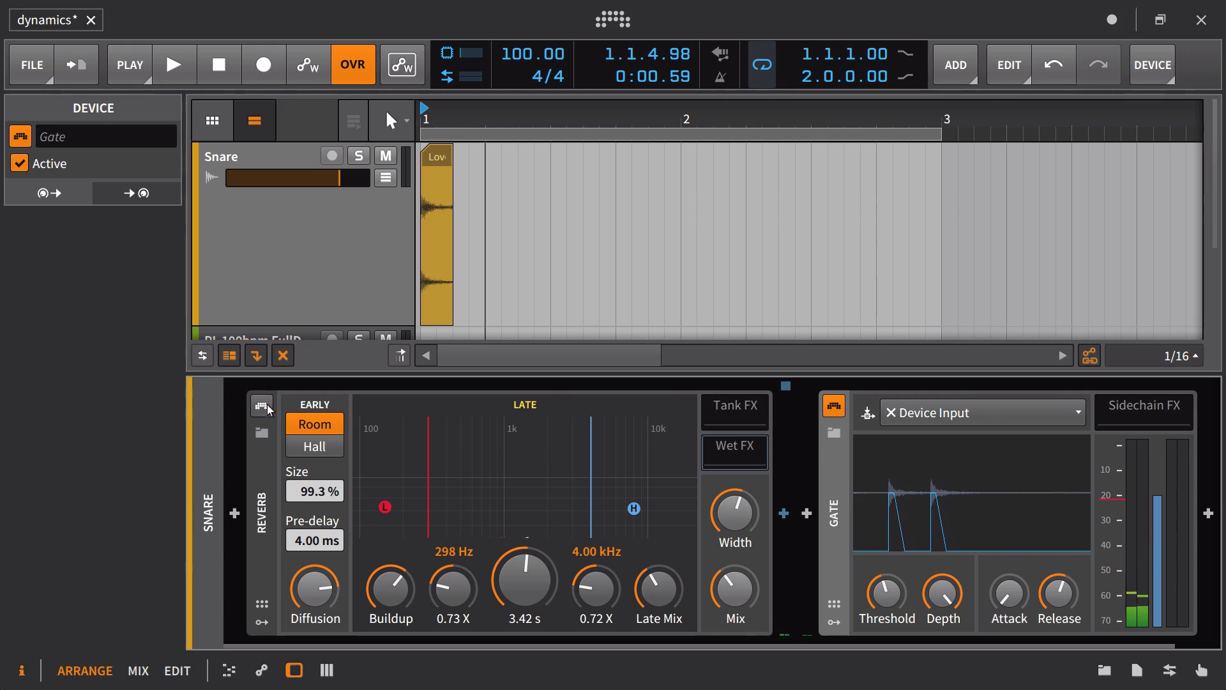
key("space")
key("space")
key("space")
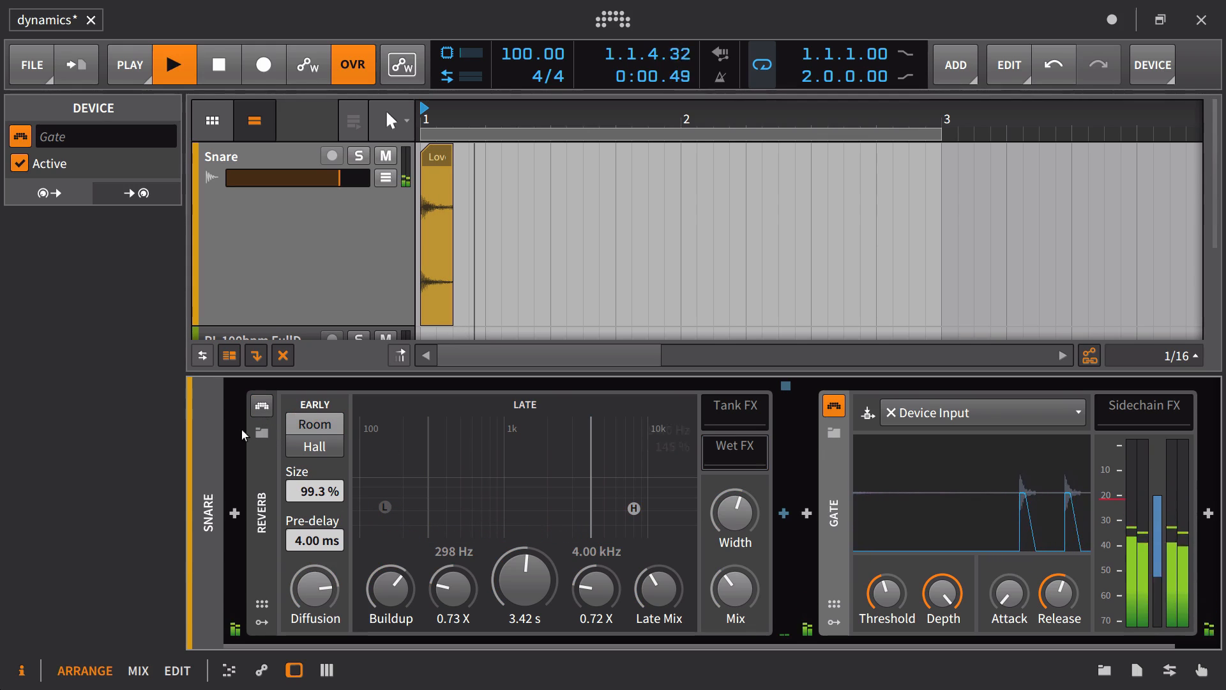
key("space")
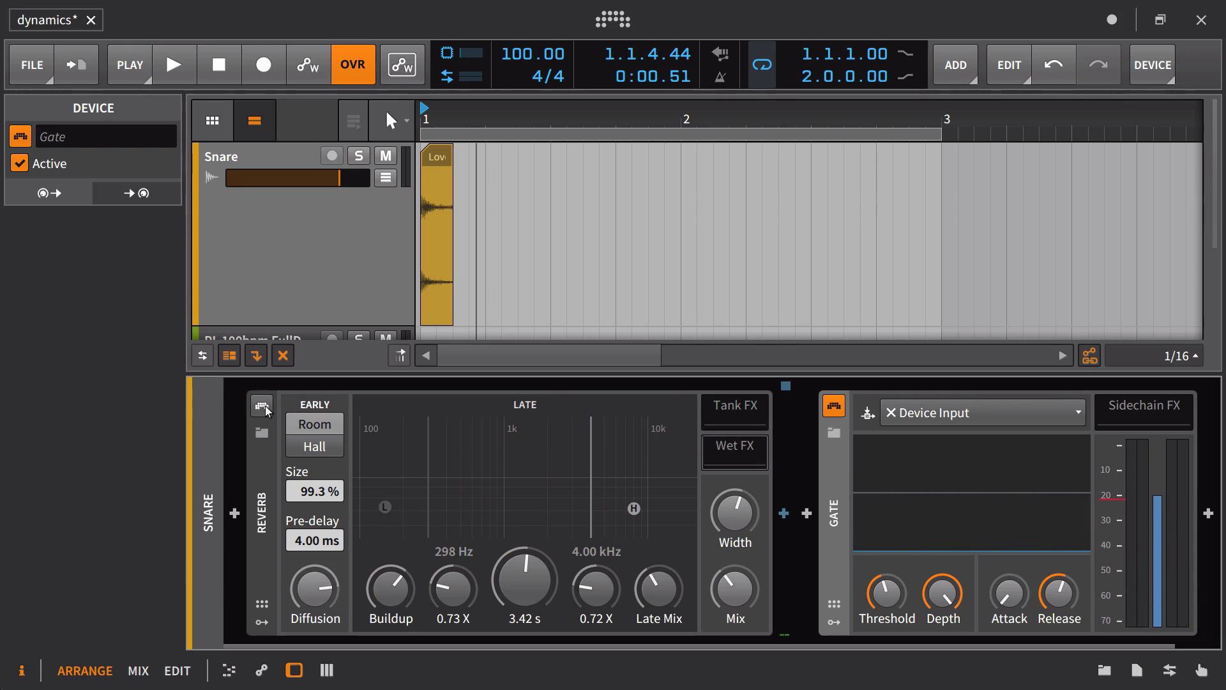
left_click(266, 409)
key("space")
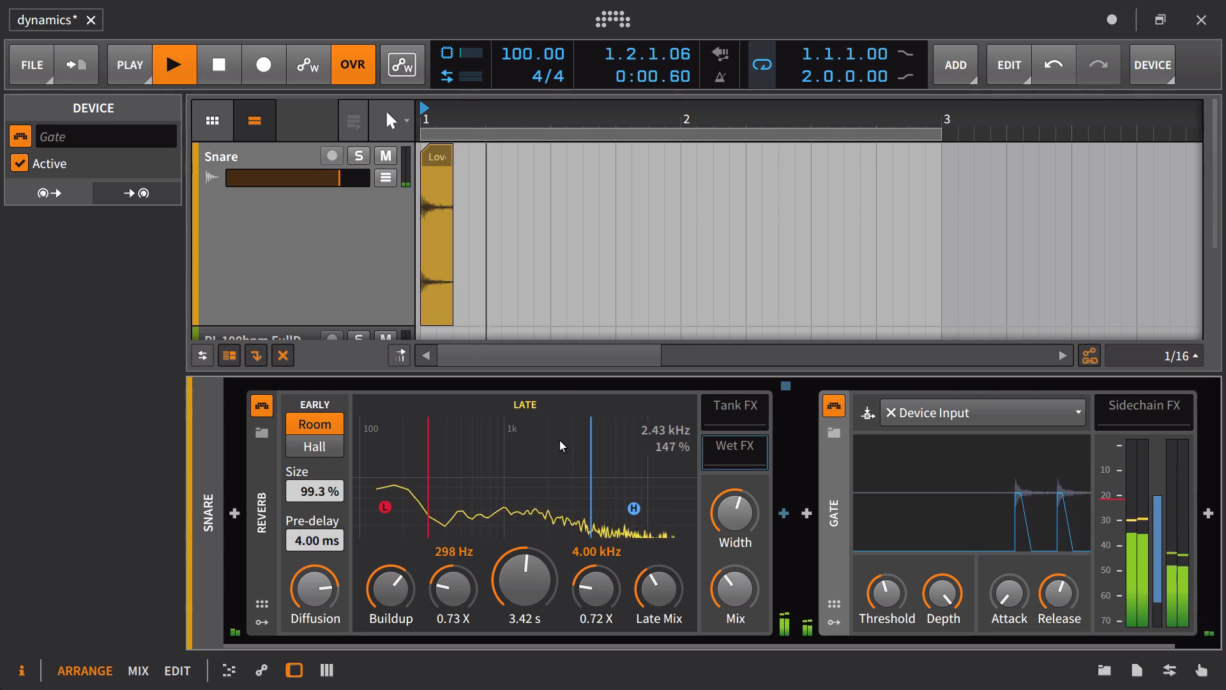
key("space")
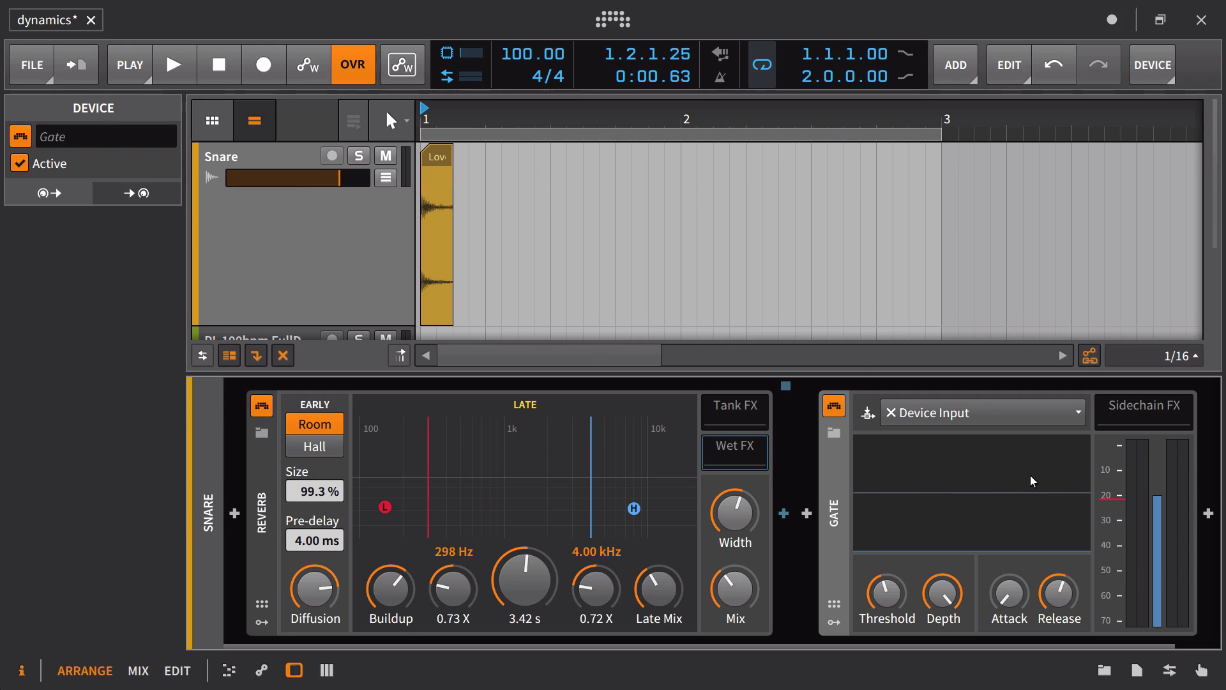
Step: Delete the Gate from the Snare track, raise the Reverb's Mix to its maximum and play the snare
left_click(841, 397)
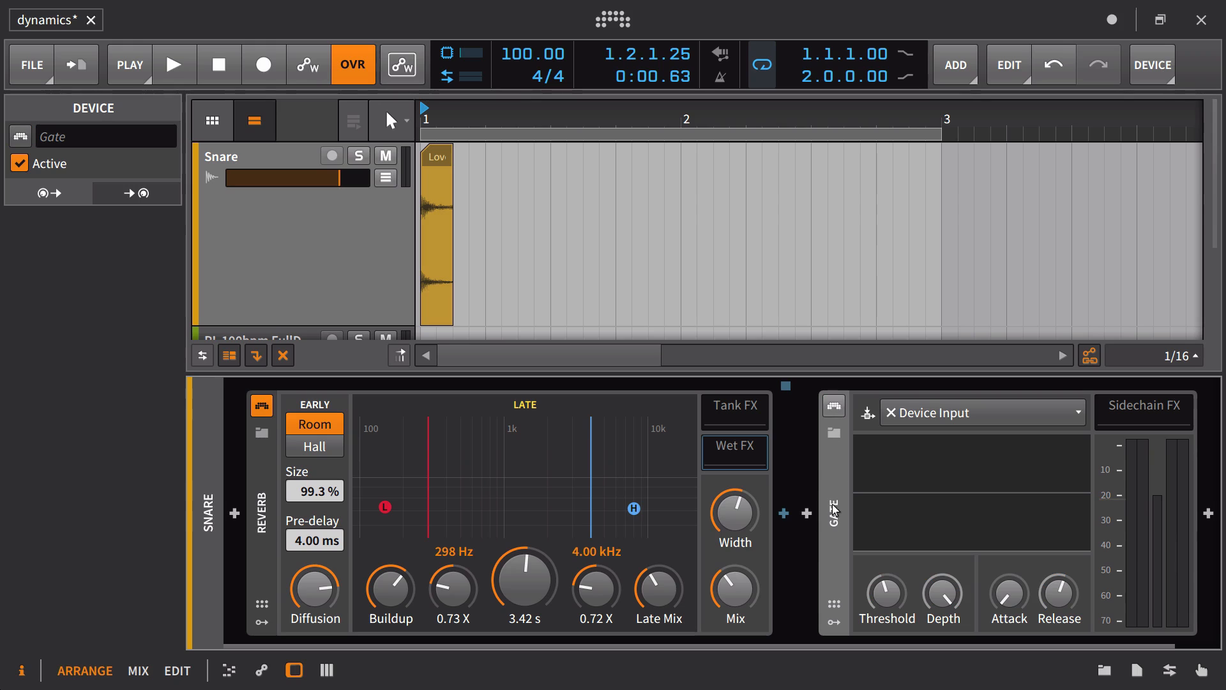
key("Delete")
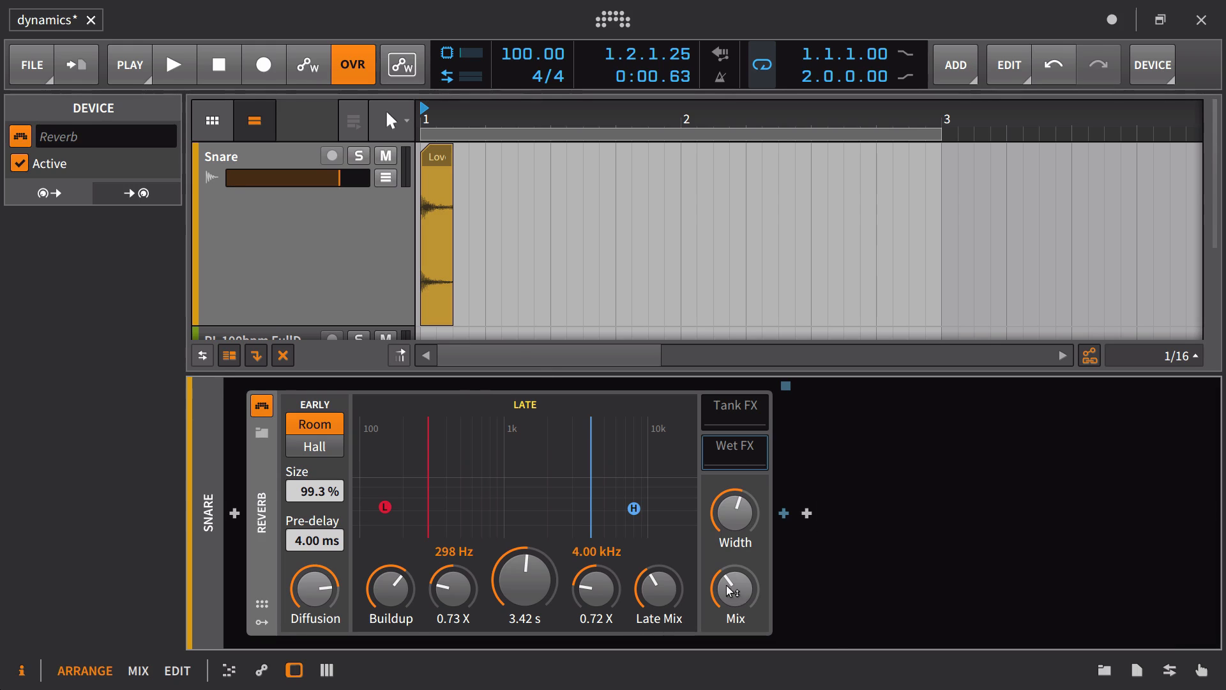
left_click_drag(730, 588, 730, 536)
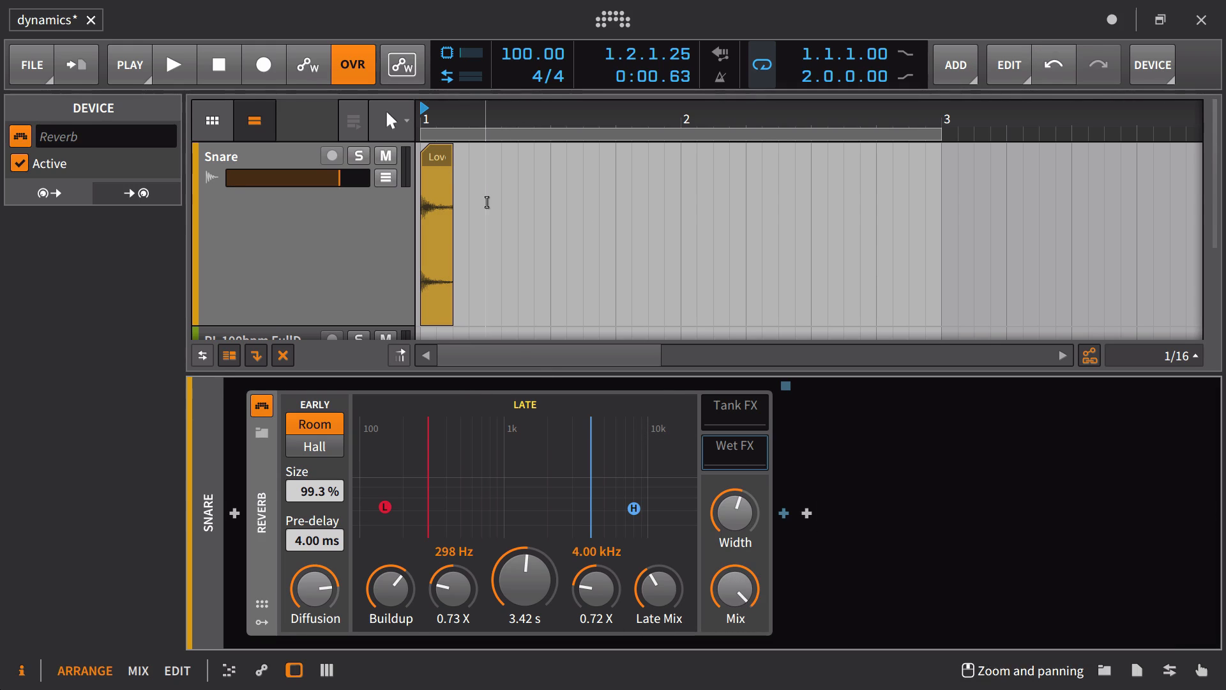
key("space")
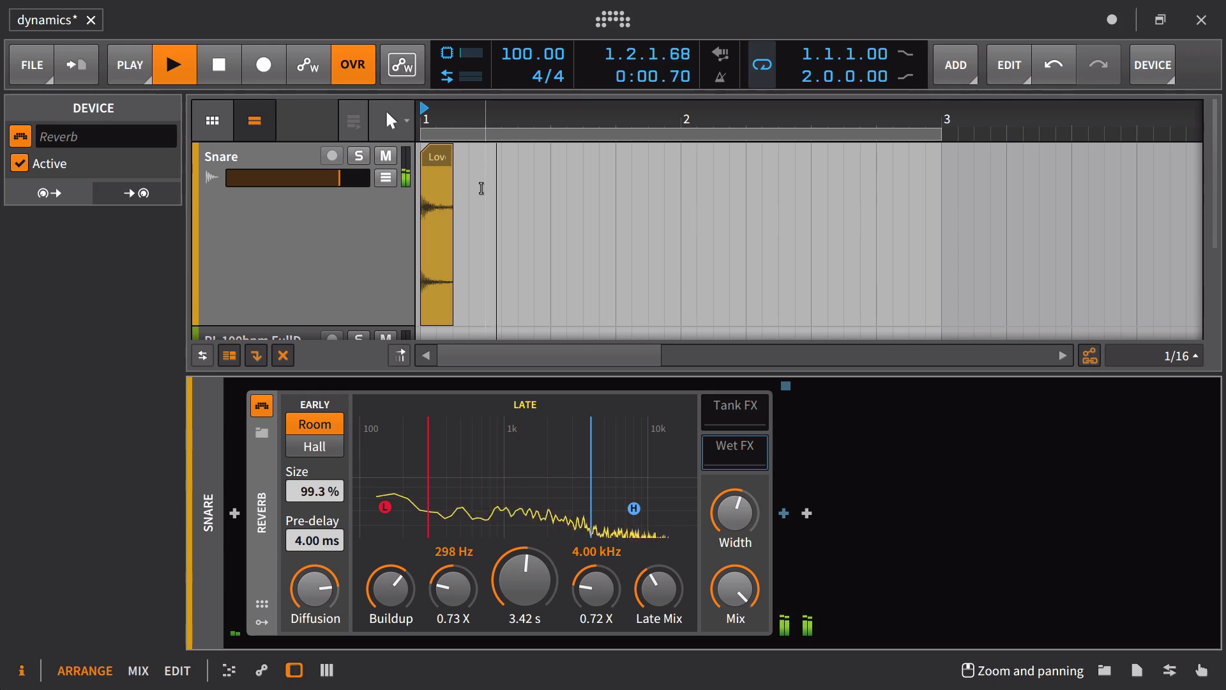
key("space")
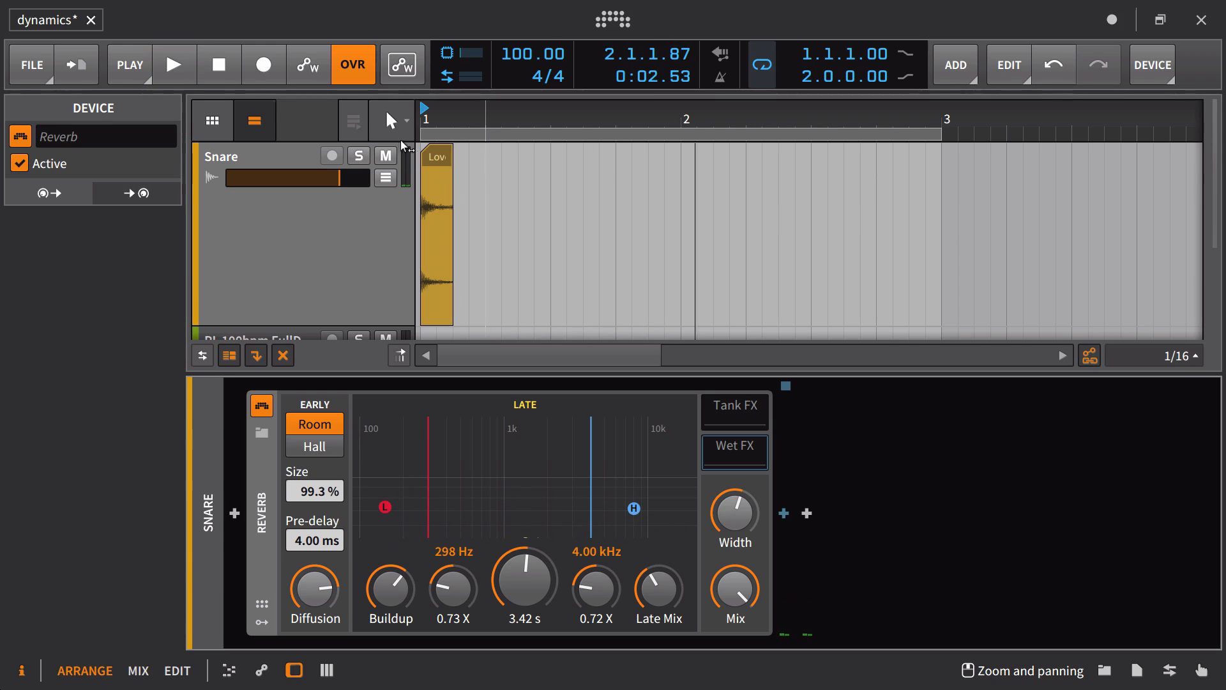
Step: Lengthen the snare clip to 1.1.3.00 and trim the 80s_snr audio event inside it to 0.0.2.00
right_click(446, 157)
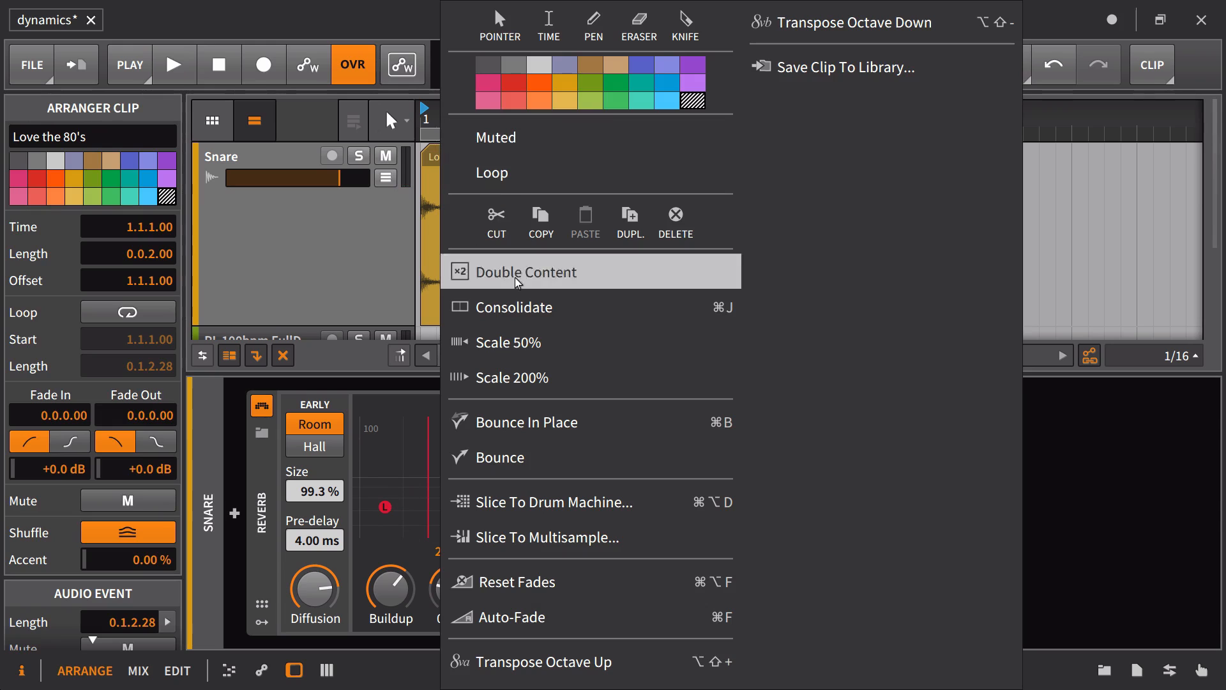
key("Escape")
left_click_drag(445, 155, 788, 156)
double_click(519, 156)
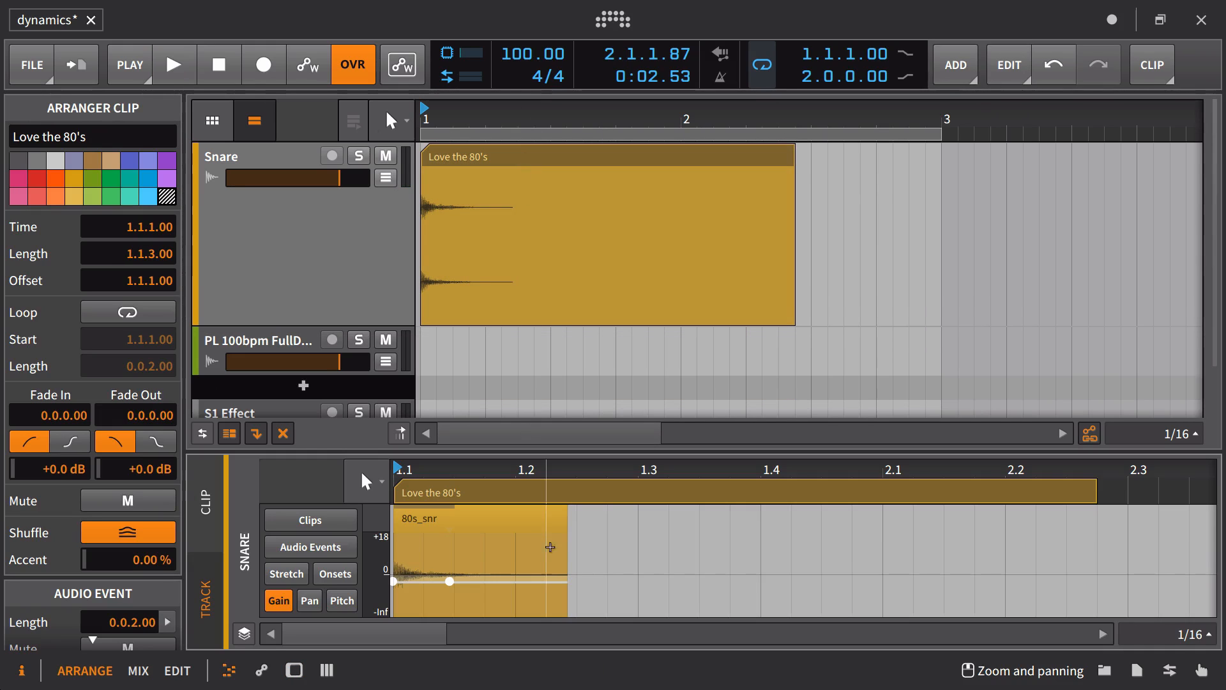
left_click(361, 470)
left_click_drag(559, 513, 453, 513)
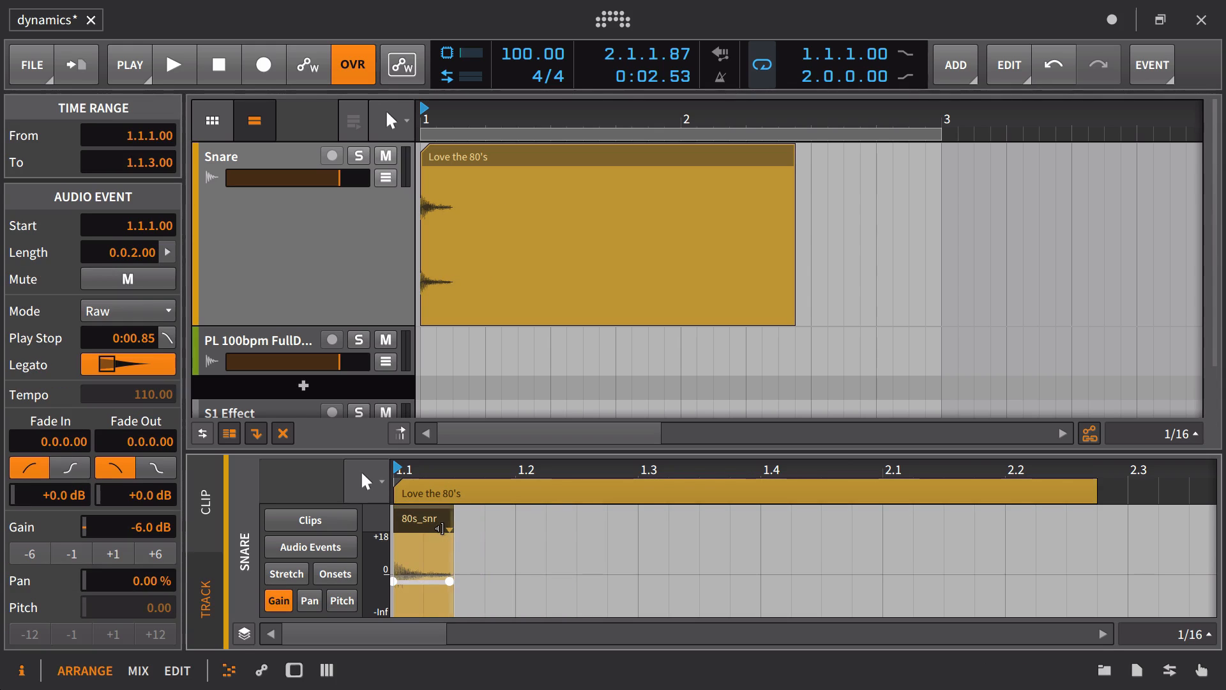
Step: Play the lengthened snare clip through the Reverb and bring the Snare track's devices back into view
key("space")
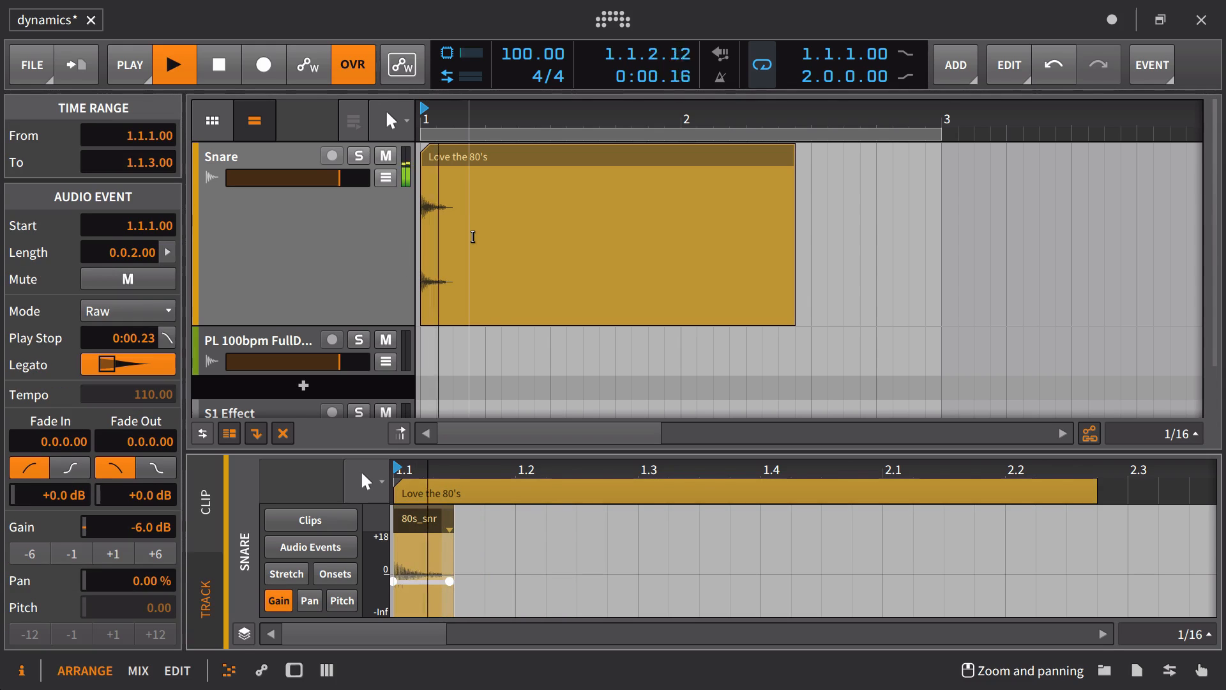
left_click(285, 162)
key("d")
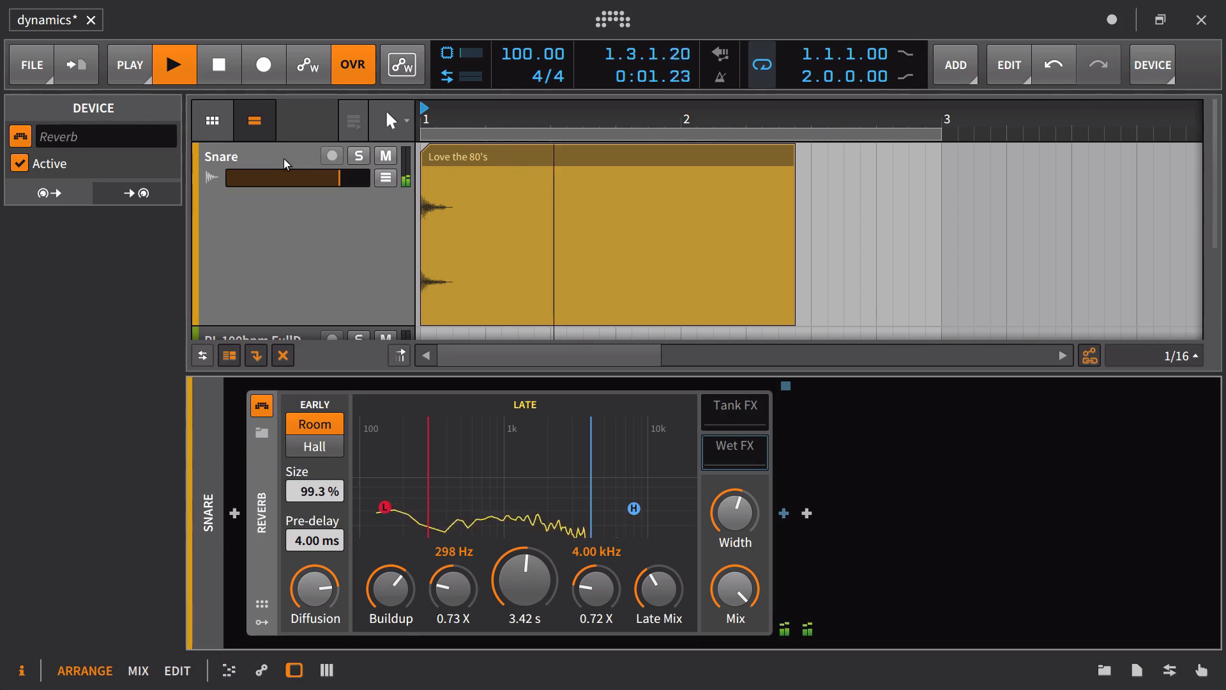
key("space")
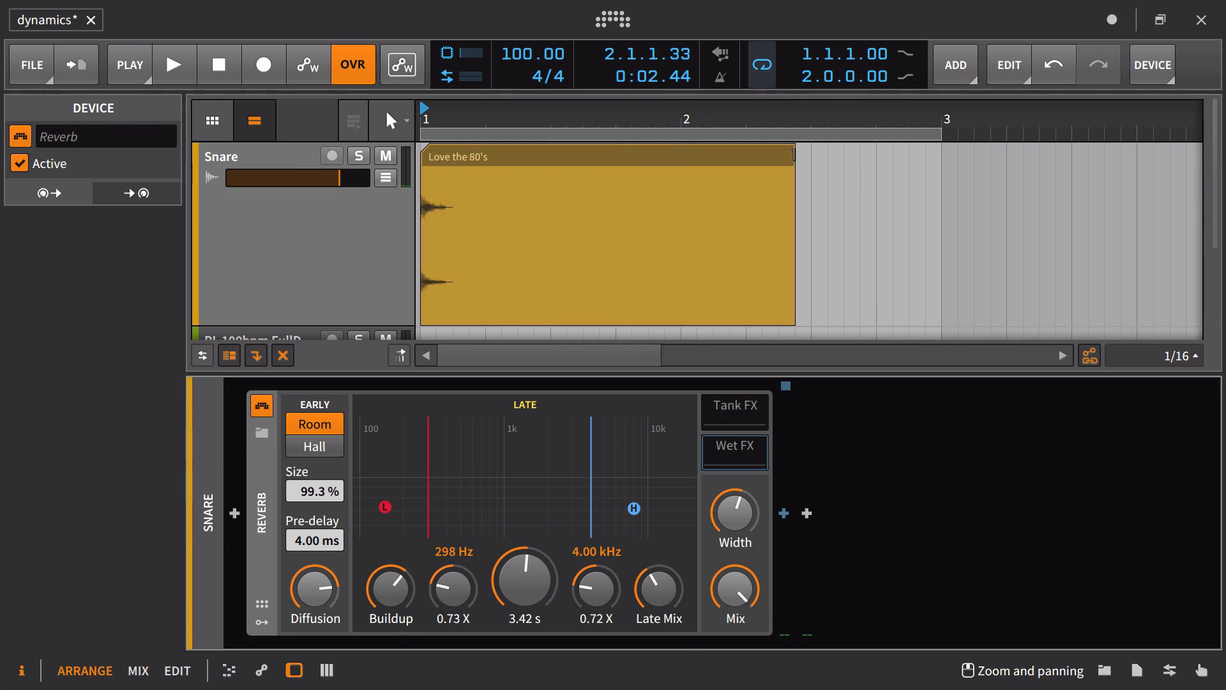
Step: Extend the snare clip to 1.2.0.00 and bounce it to a new audio track, Pre-Fader at 24-bit Integer
left_click_drag(798, 145, 812, 147)
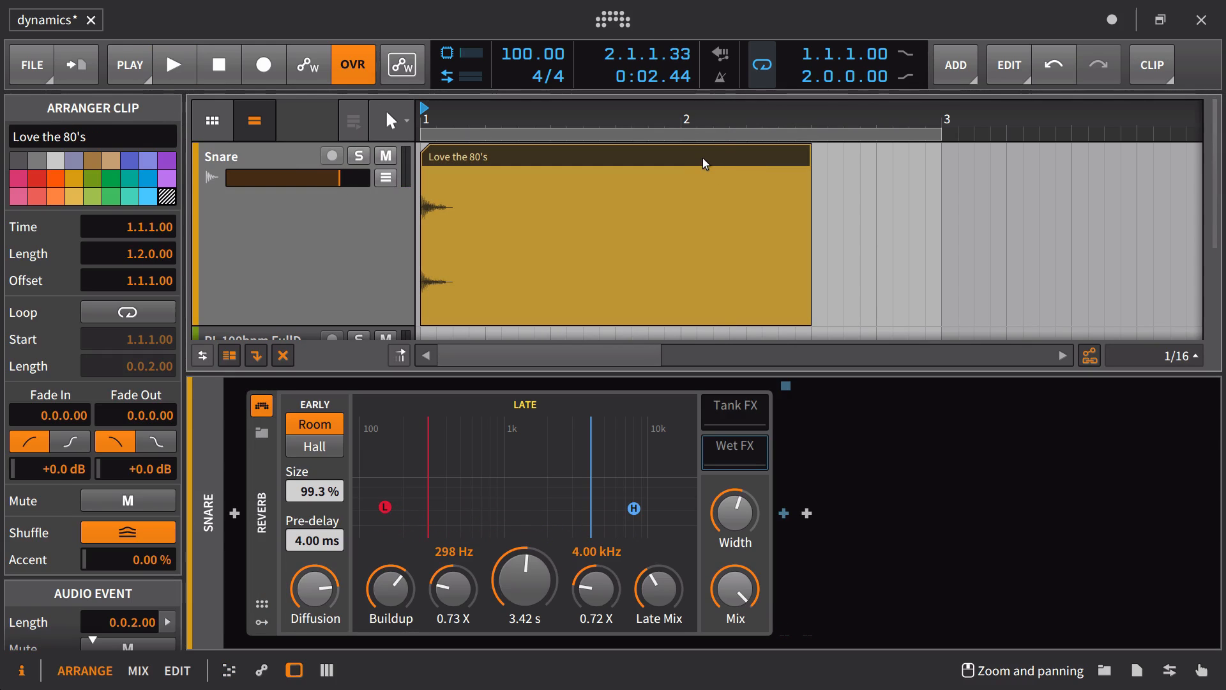
right_click(714, 160)
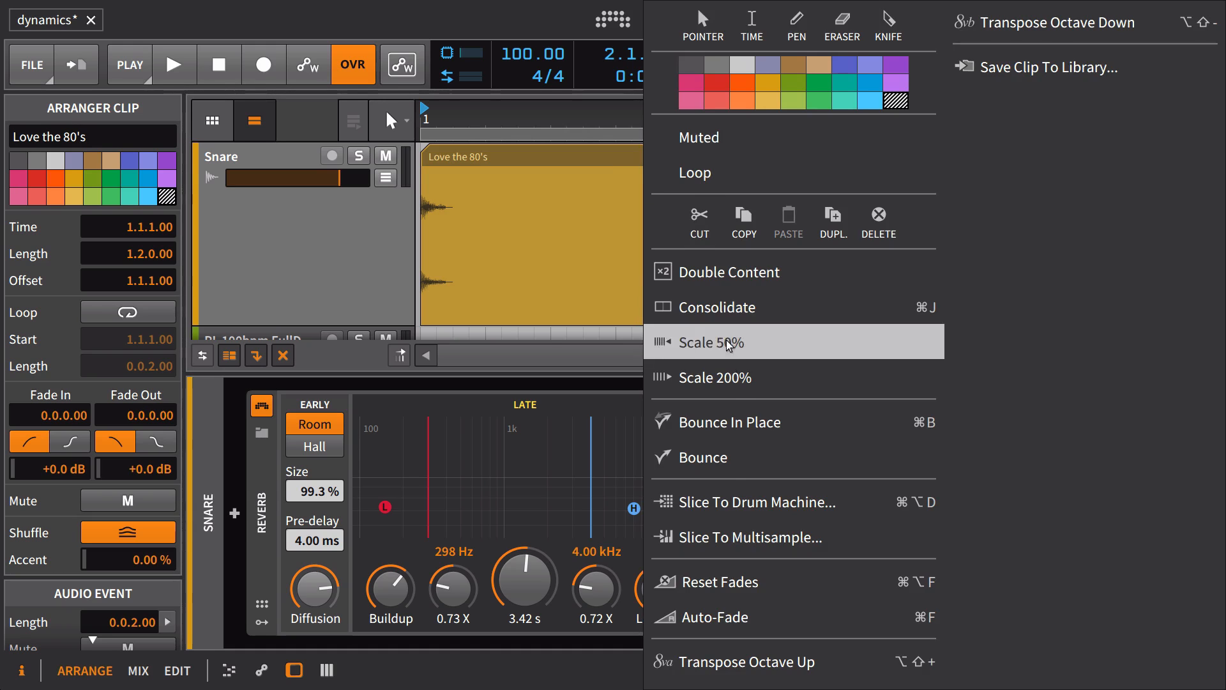
left_click(730, 460)
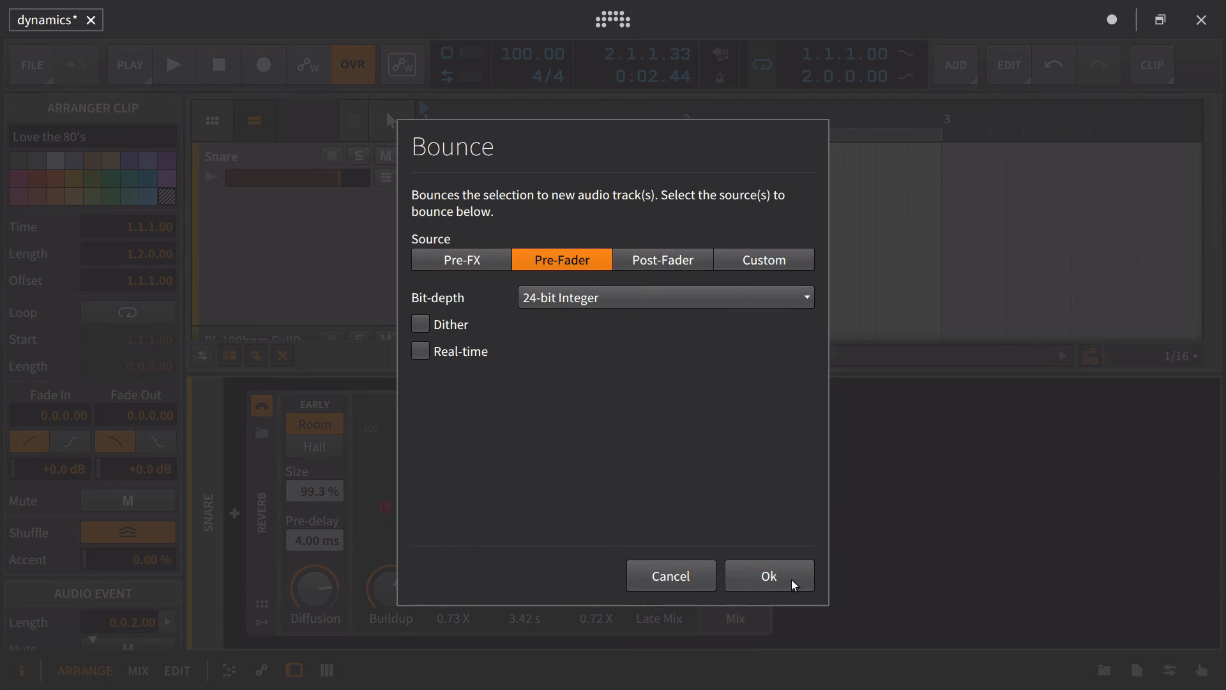
left_click(768, 576)
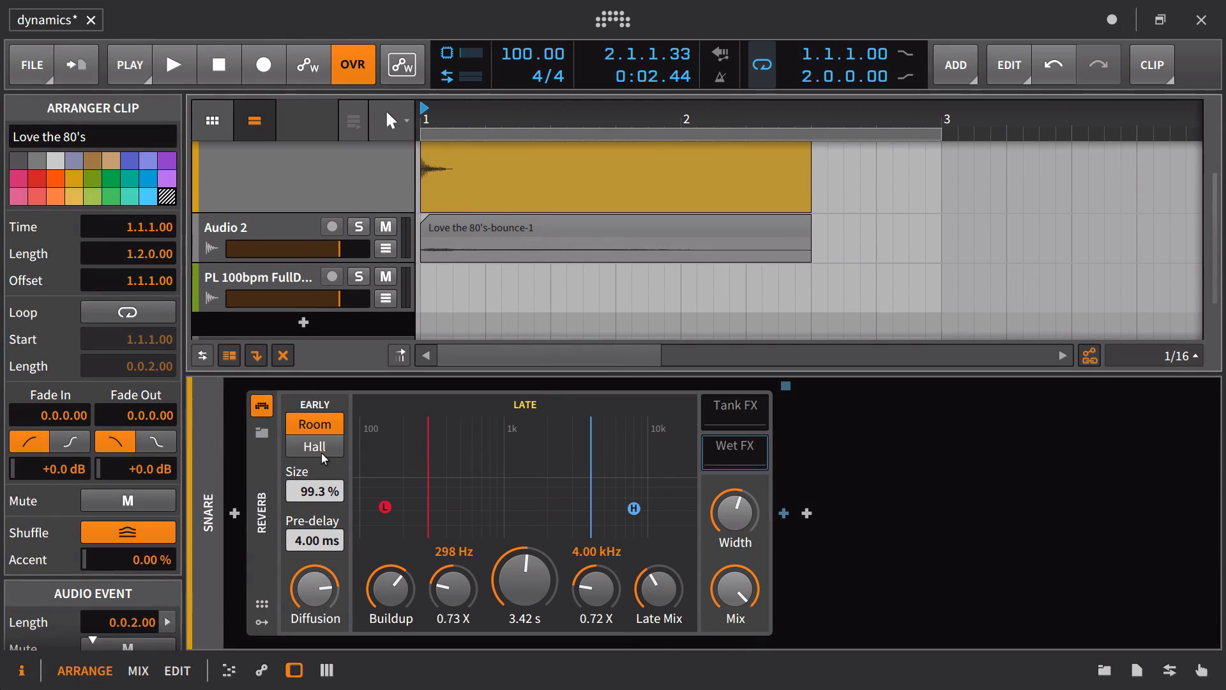
Step: Bypass the Reverb on the Snare track
left_click(261, 461)
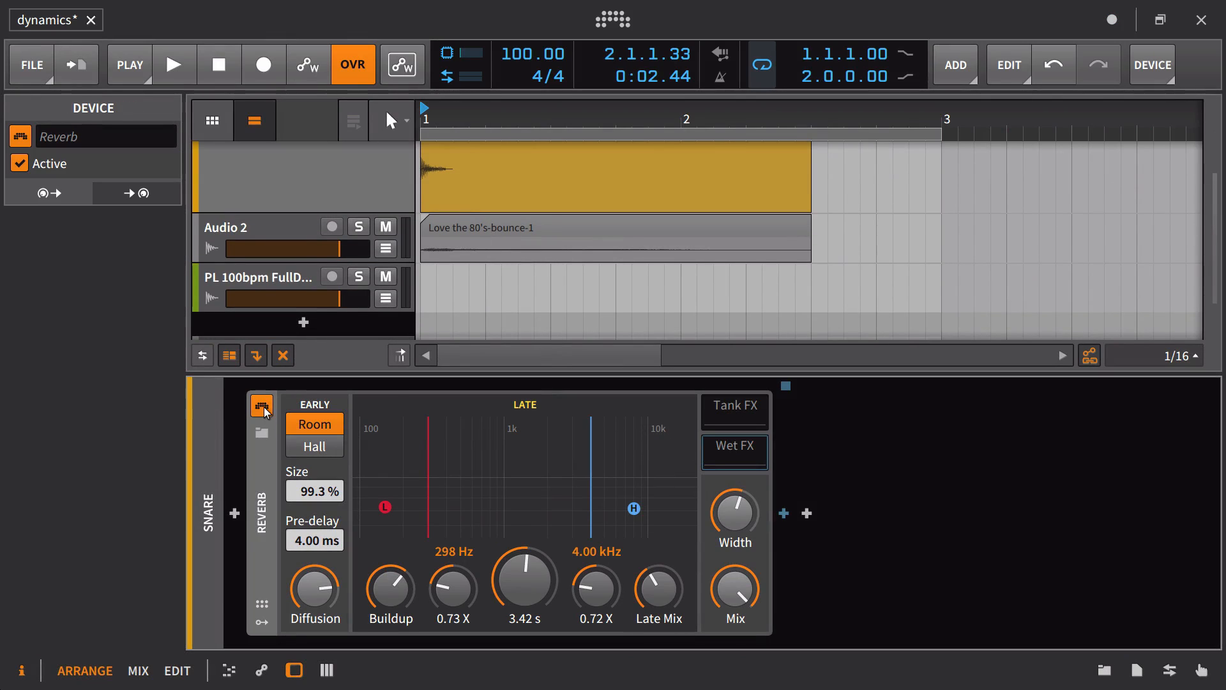
scroll(274, 255, "down", 2)
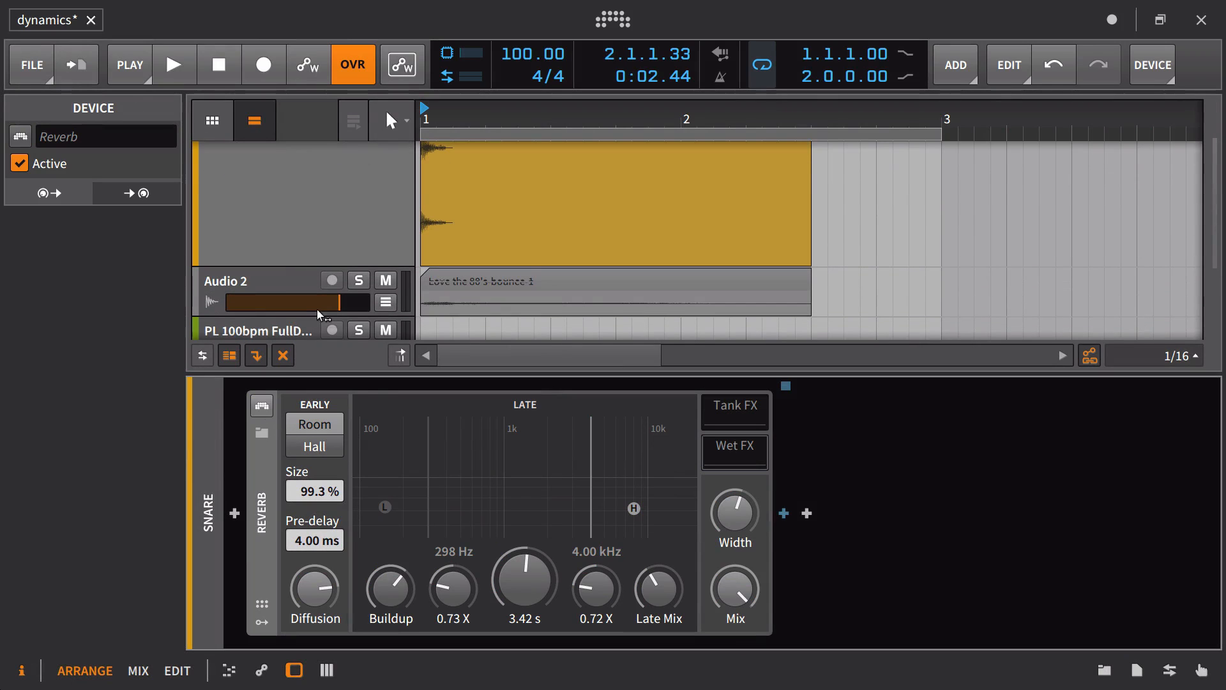
Step: Group the Snare and Audio 2 tracks and name the group Snare
left_click_drag(372, 376, 349, 549)
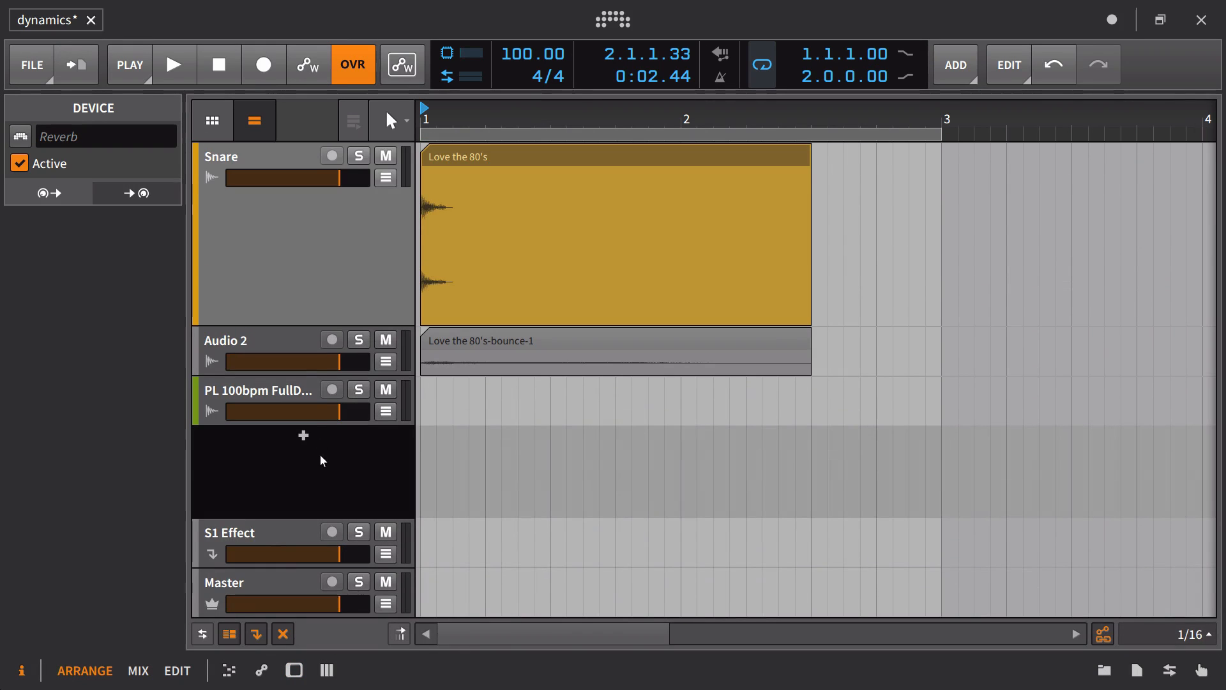
left_click(283, 345)
left_click(261, 153, "shift")
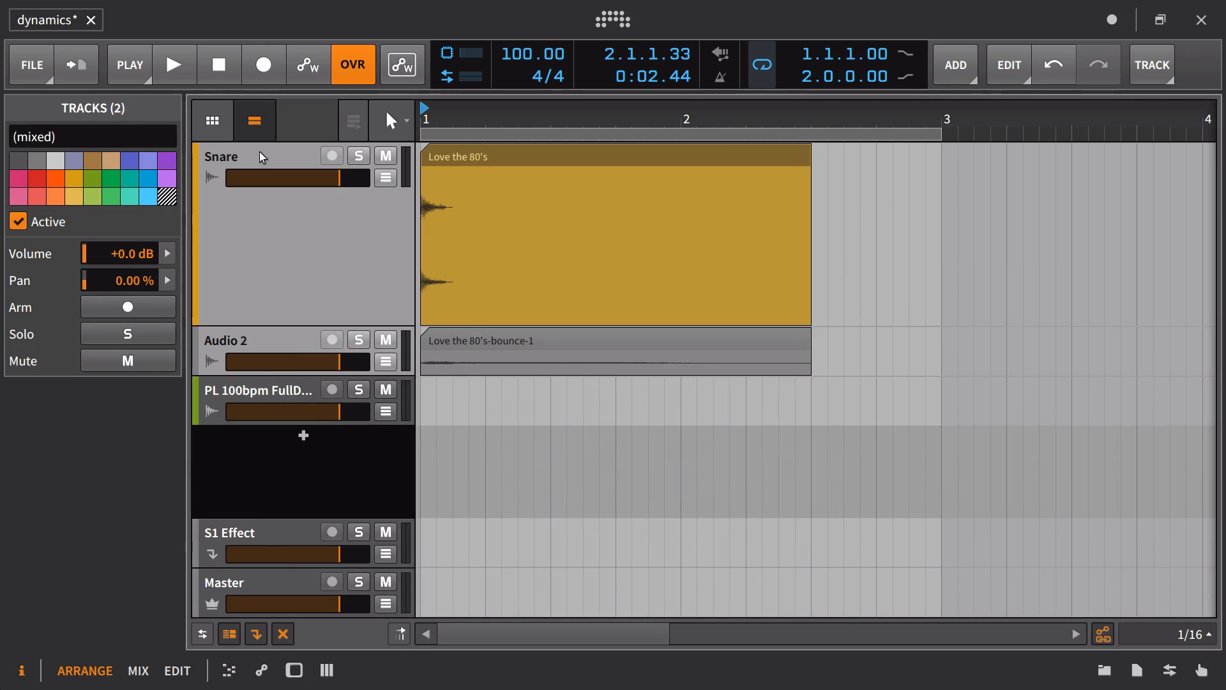
key("ctrl+g")
double_click(264, 155)
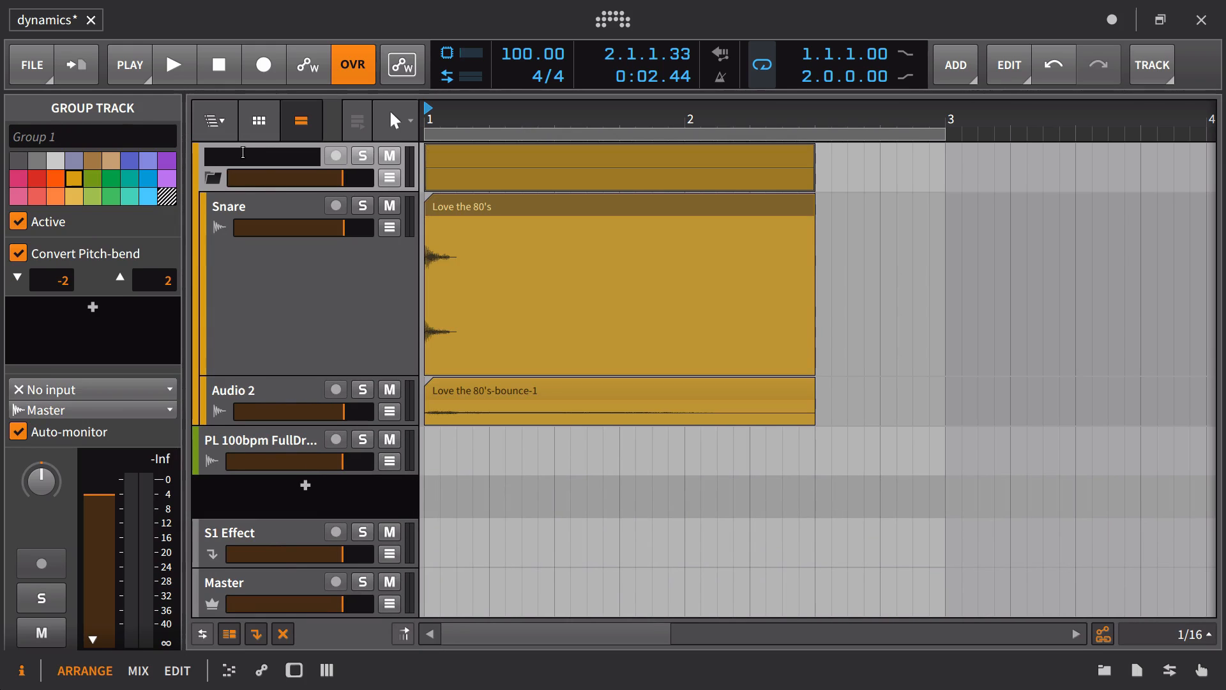
type("Snare")
key("Return")
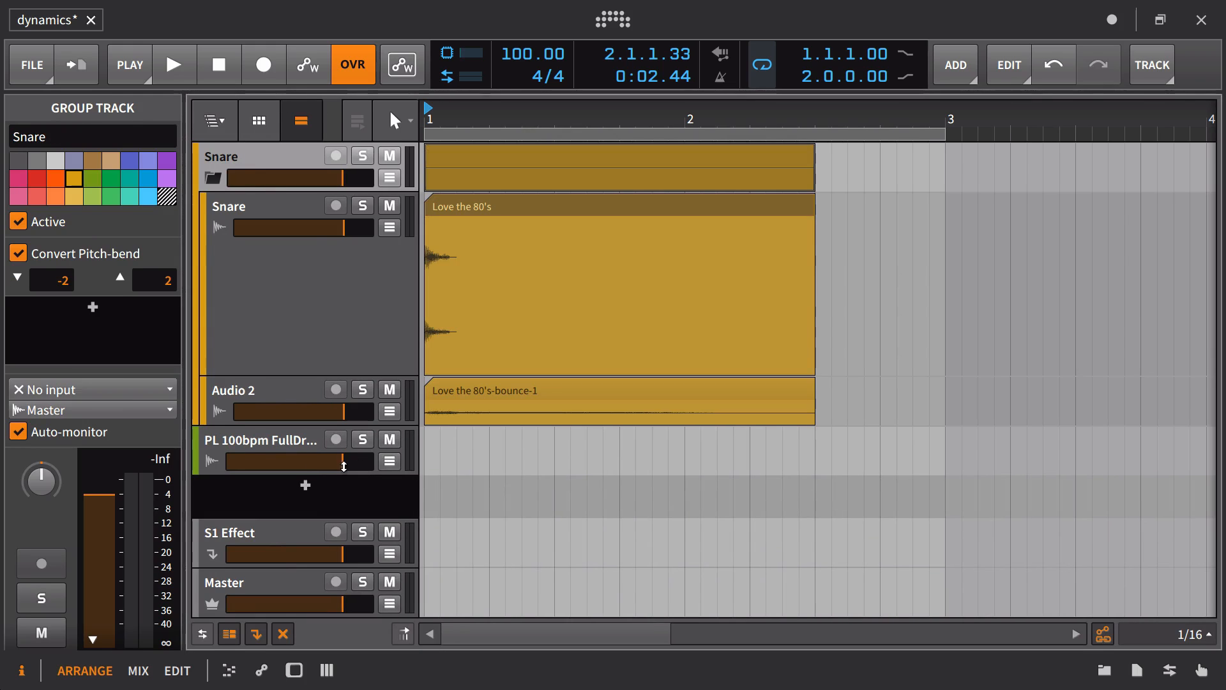
Step: Lower the bounced Audio 2 track's volume and rename the track Reverb
left_click_drag(343, 411, 282, 411)
left_click(276, 393)
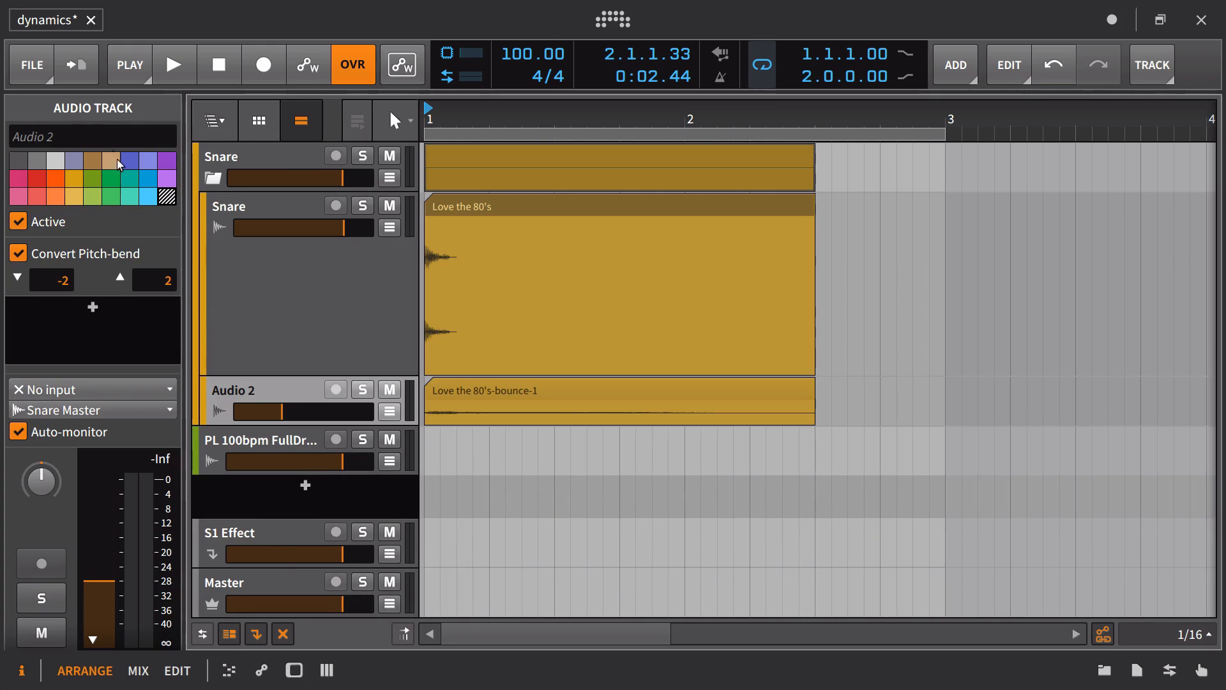
left_click(88, 130)
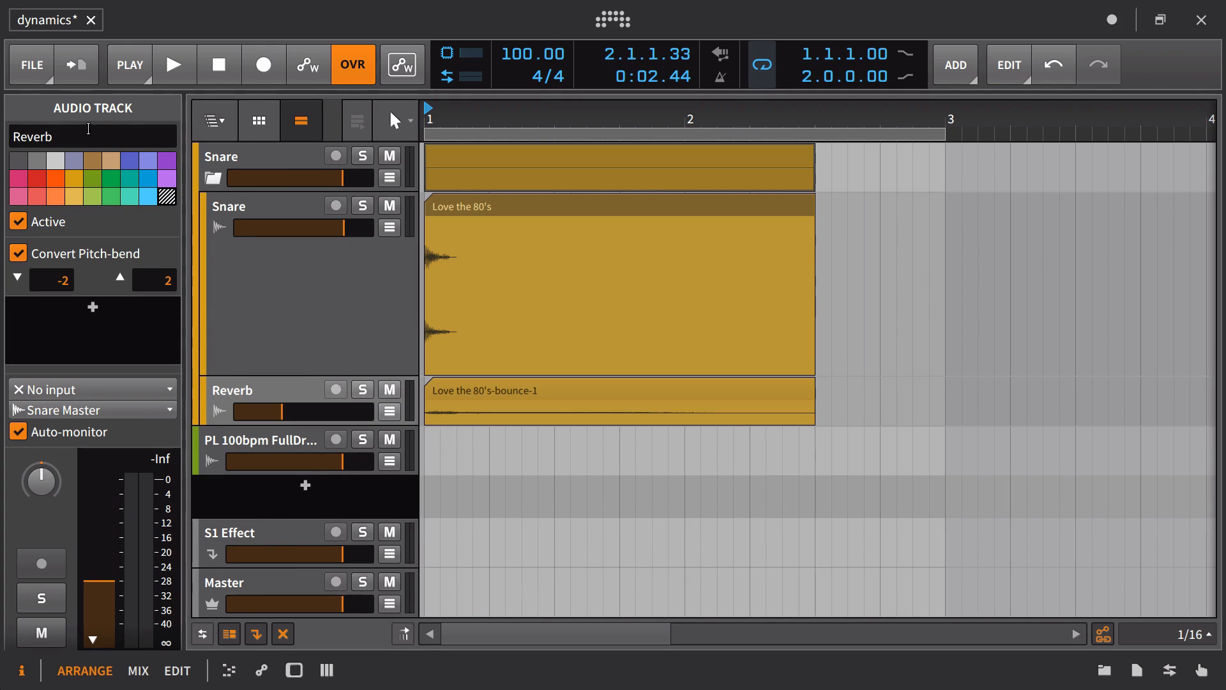
Step: Play the dry snare together with the bounced reverb and raise the Reverb track's volume by ear
key("space")
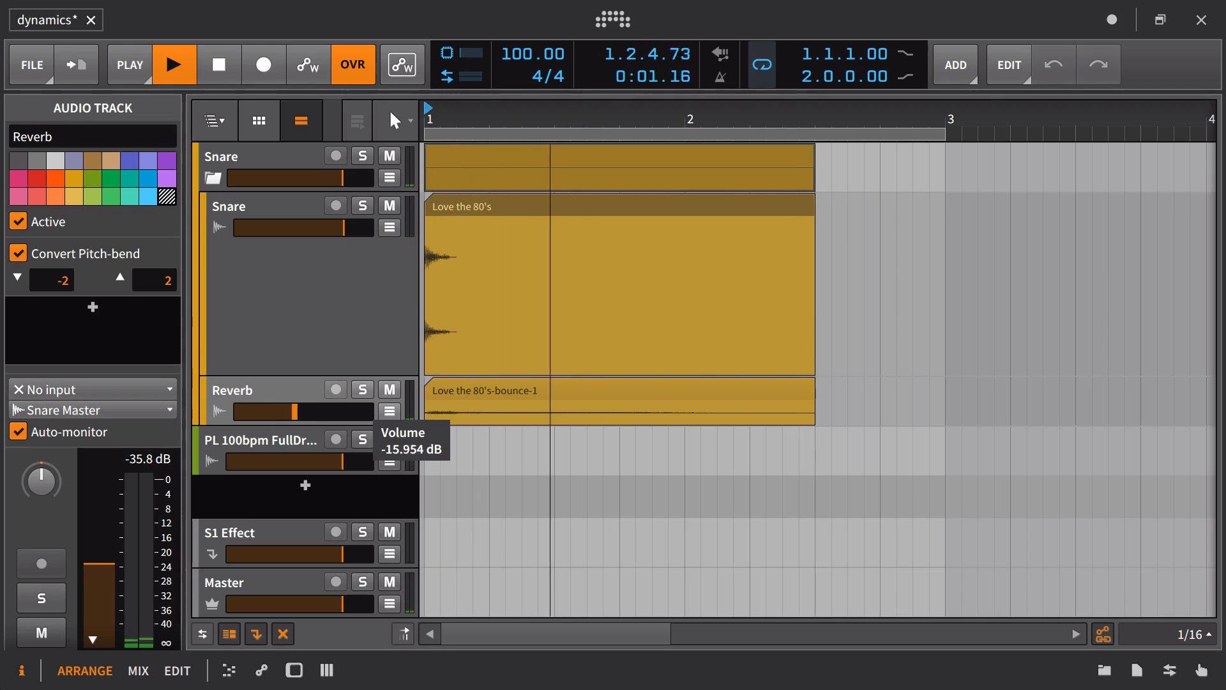
key("space")
key("space")
key("space")
key("space")
left_click_drag(295, 412, 305, 413)
key("space")
key("space")
key("space")
Step: Shorten the bounced reverb clip to 0.0.2.00 and play the gated result
left_click_drag(813, 391, 457, 433)
key("space")
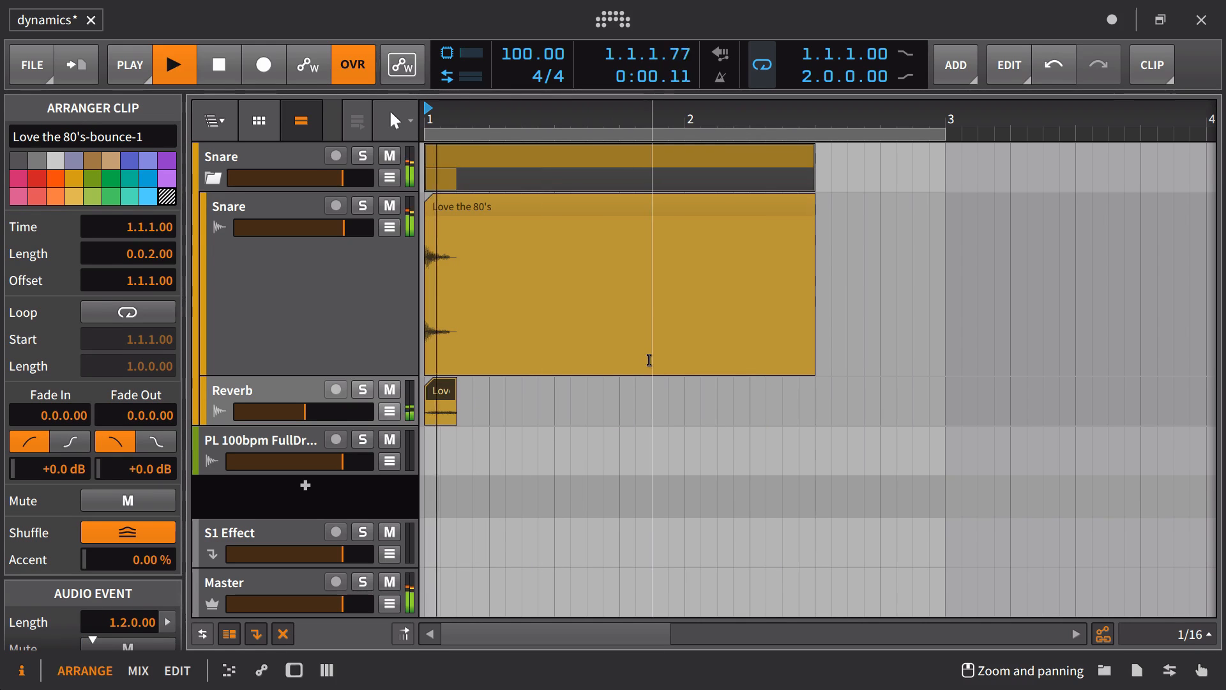
key("space")
key("space")
Step: Show the bounced reverb clip's Gain expression and draw a fade near its end down to -27.1 dB at 1.1.3.00
left_click(473, 399)
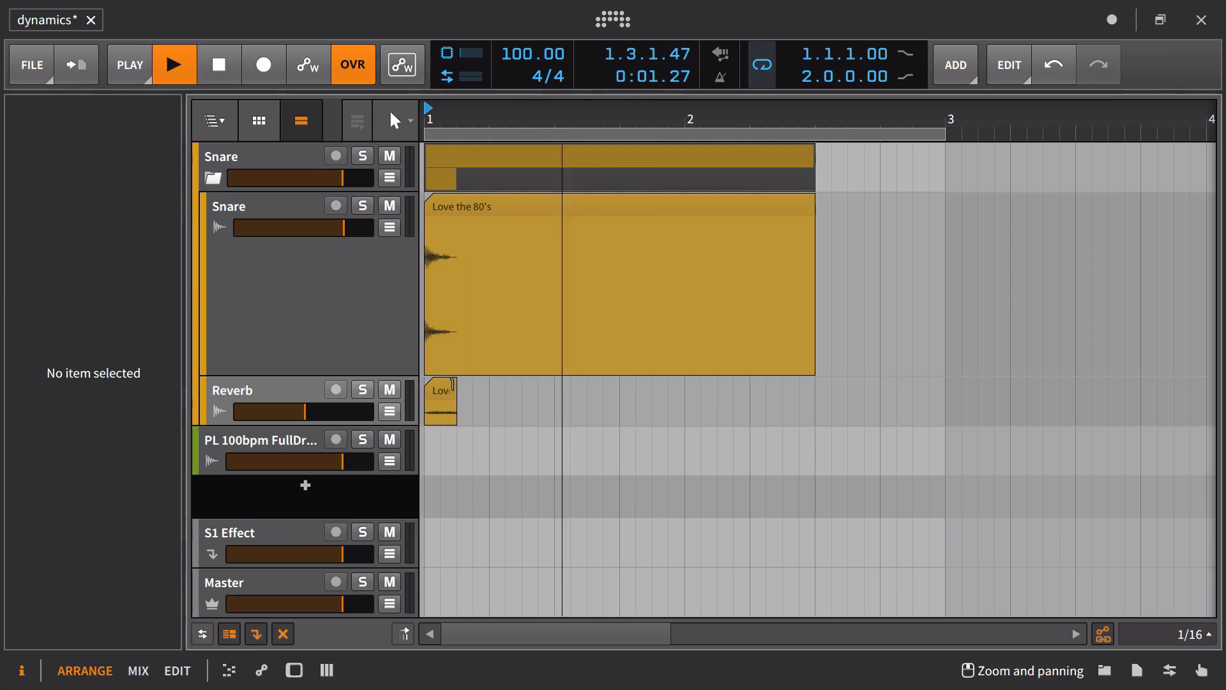
left_click(442, 392)
double_click(441, 392)
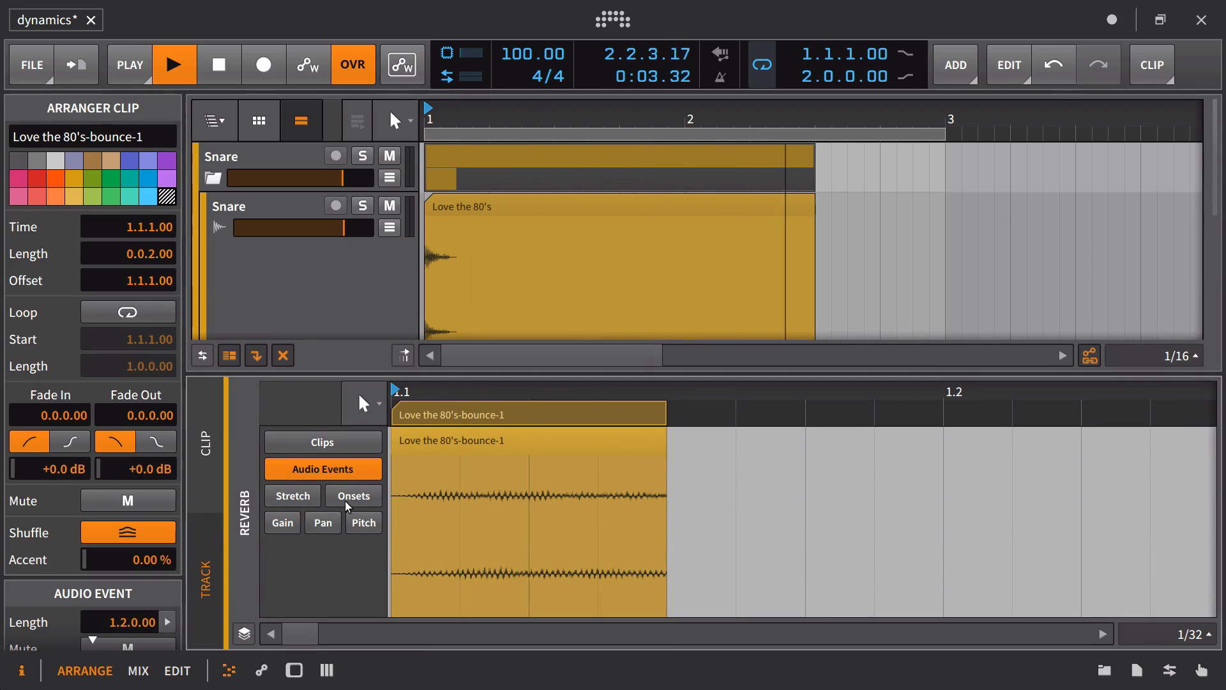
left_click(281, 521)
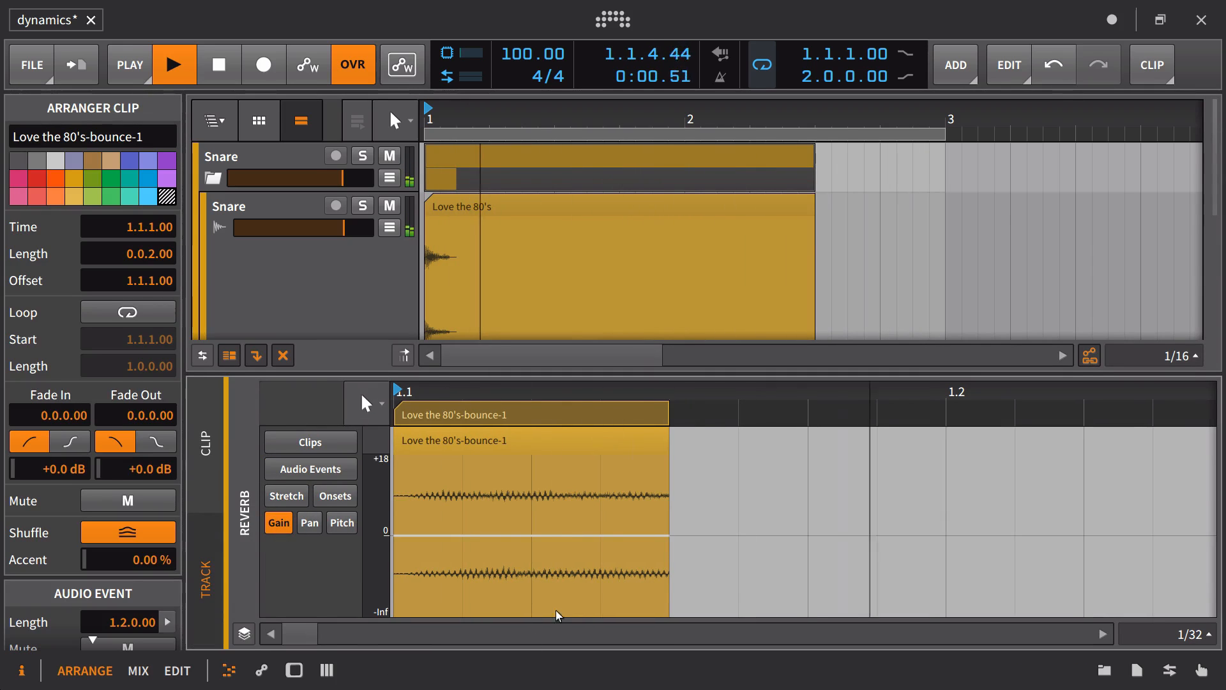
key("space")
left_click(608, 534)
left_click_drag(668, 535, 669, 583)
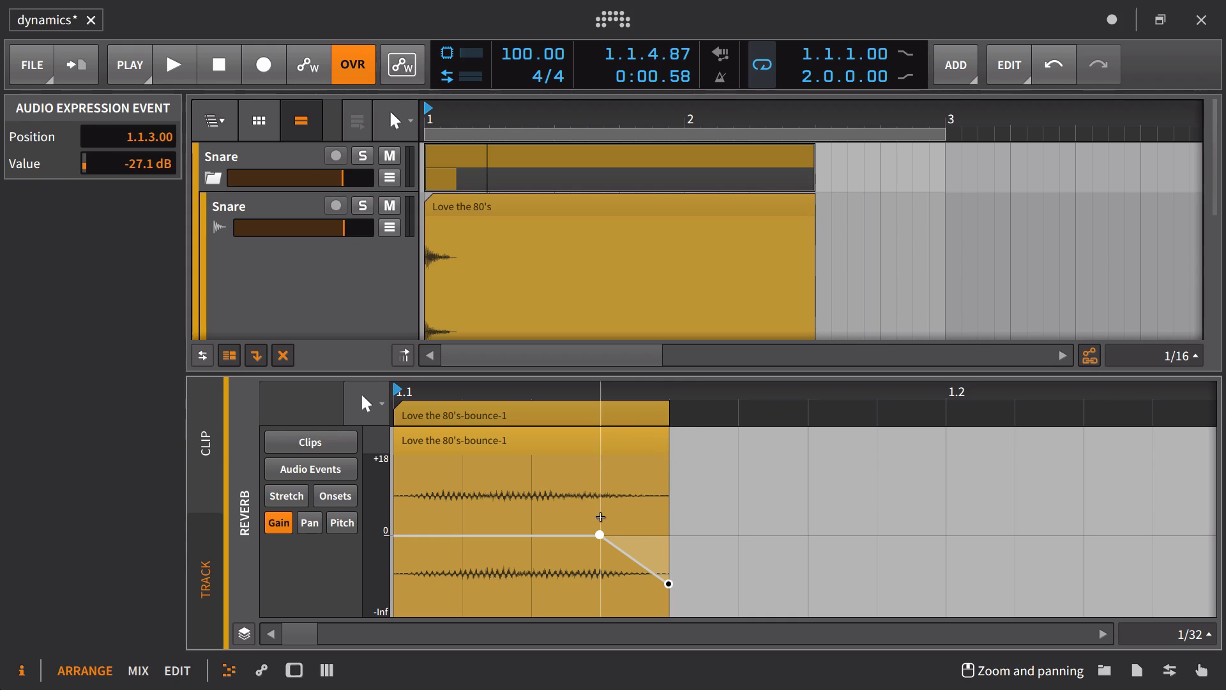
Step: Raise the reverb clip's final gain point to +16.5 dB and play the swelling tail
left_click_drag(669, 583, 669, 467)
key("space")
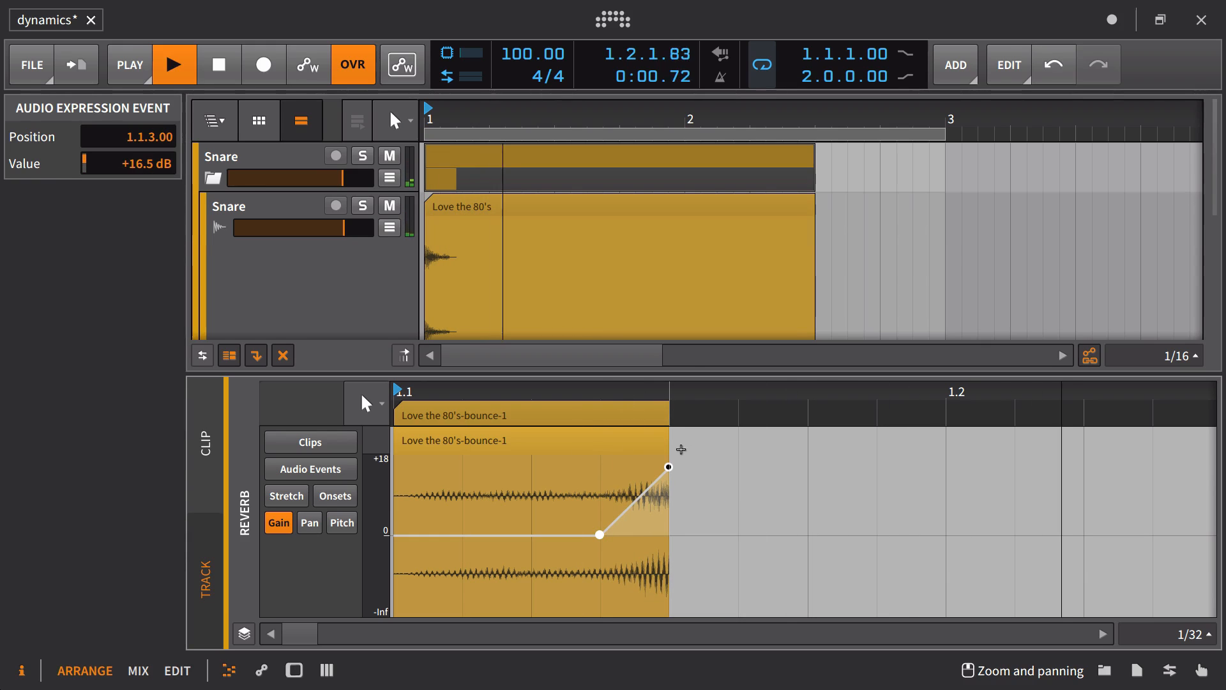
key("space")
Step: Enlarge the arranger area and shorten the Love the 80's snare clip to 0.2.0.00
left_click_drag(613, 377, 613, 455)
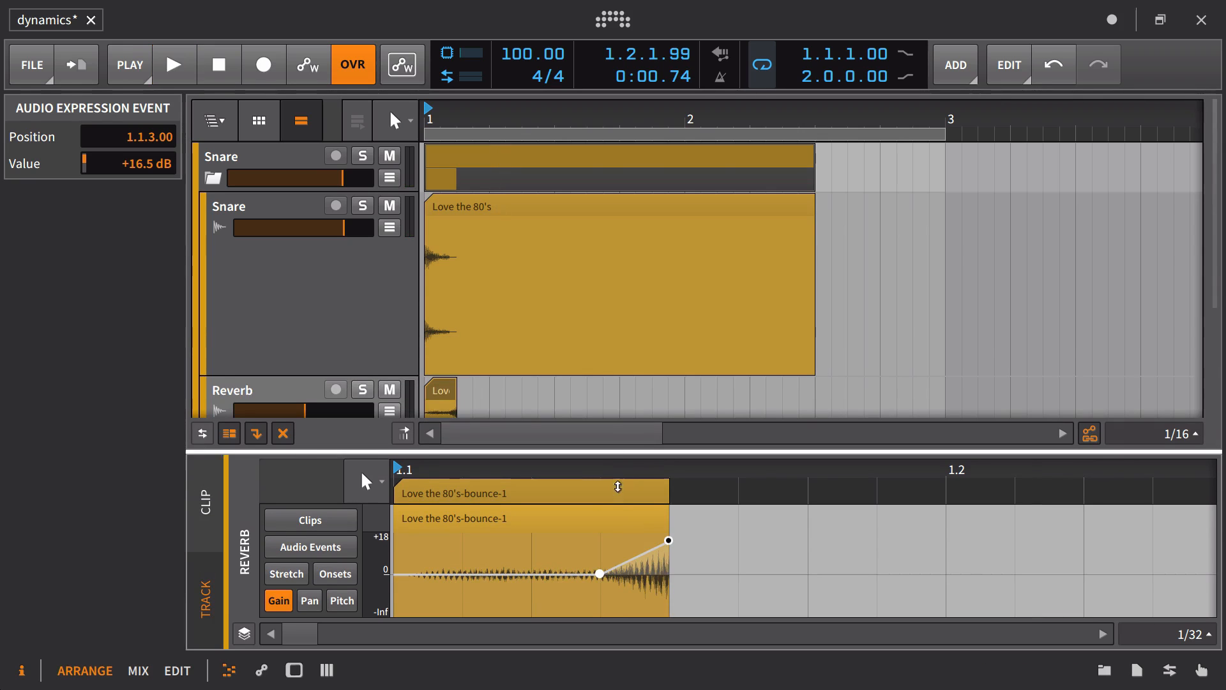
left_click_drag(810, 207, 555, 259)
left_click_drag(530, 120, 487, 205)
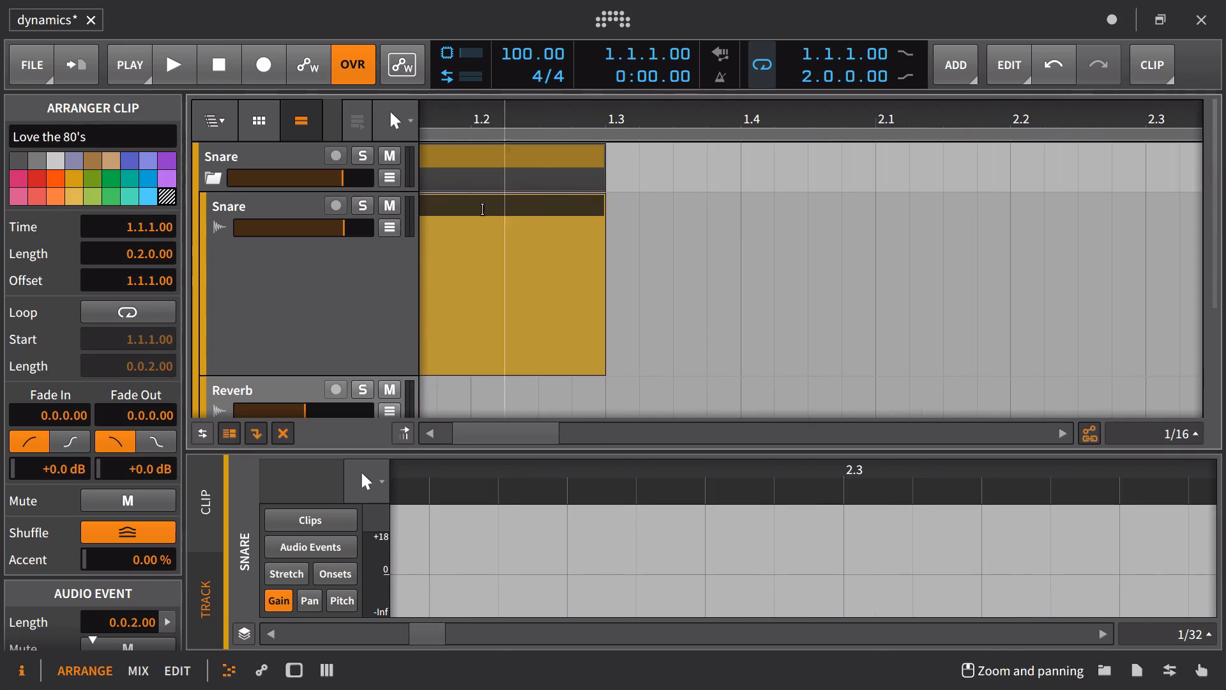
scroll(490, 315, "left", 3)
Step: Select the Love the 80's snare clip and examine its audio event settings
left_click(495, 313)
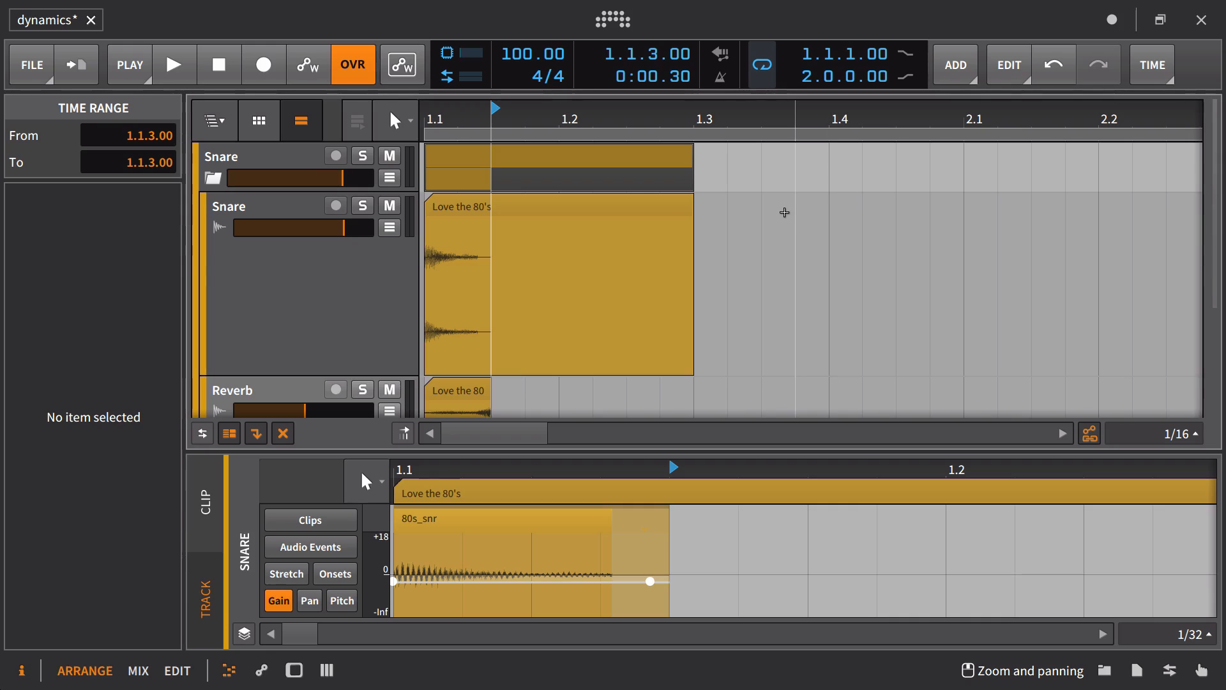
left_click(560, 212)
scroll(120, 508, "down", 5)
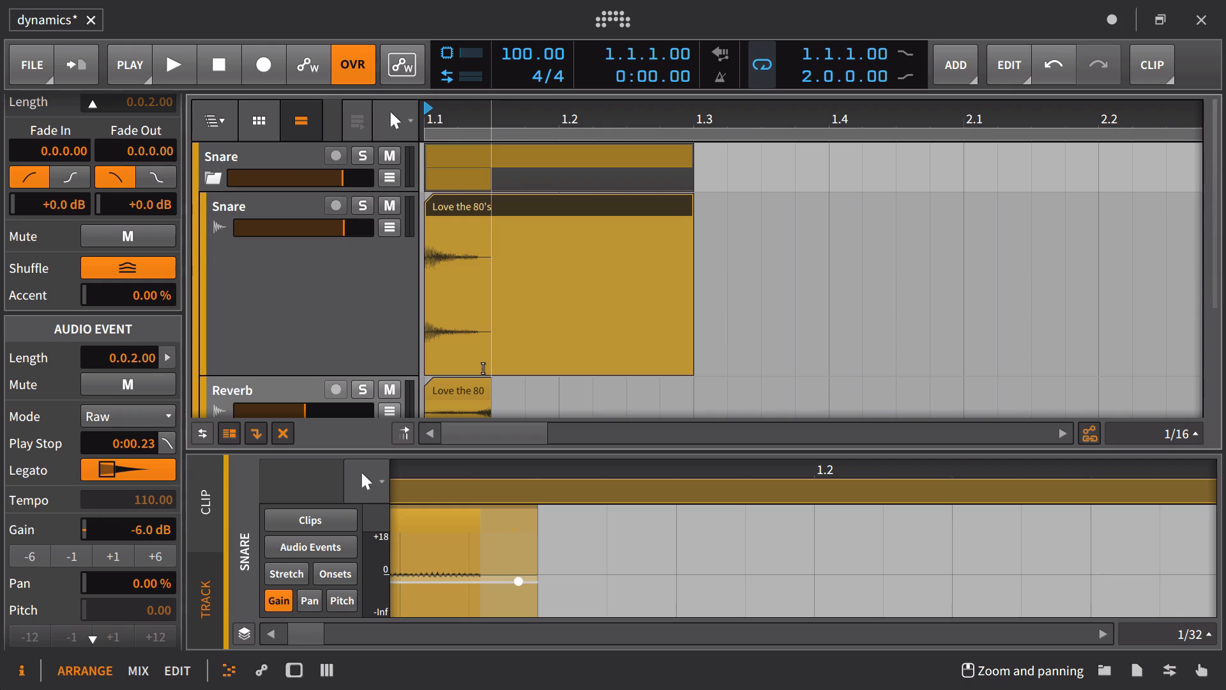
scroll(483, 368, "down", 1)
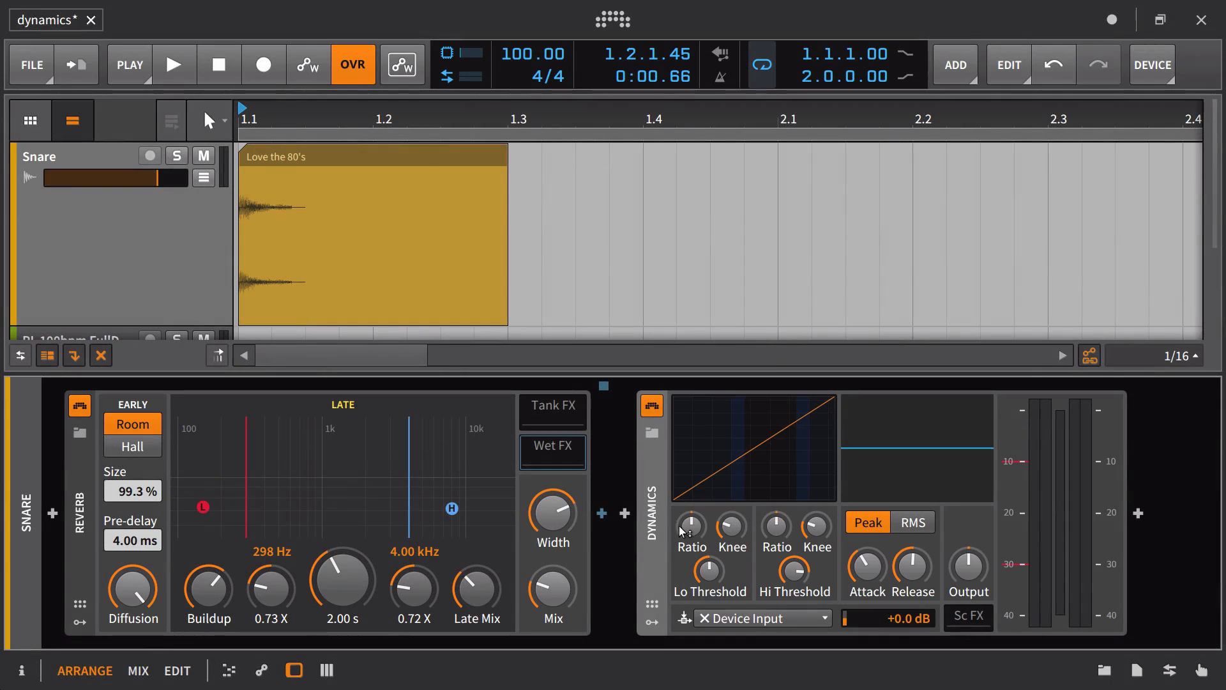
Step: Turn the Dynamics device's low Ratio and low Knee fully down and play the snare through it
left_click_drag(688, 518, 691, 504)
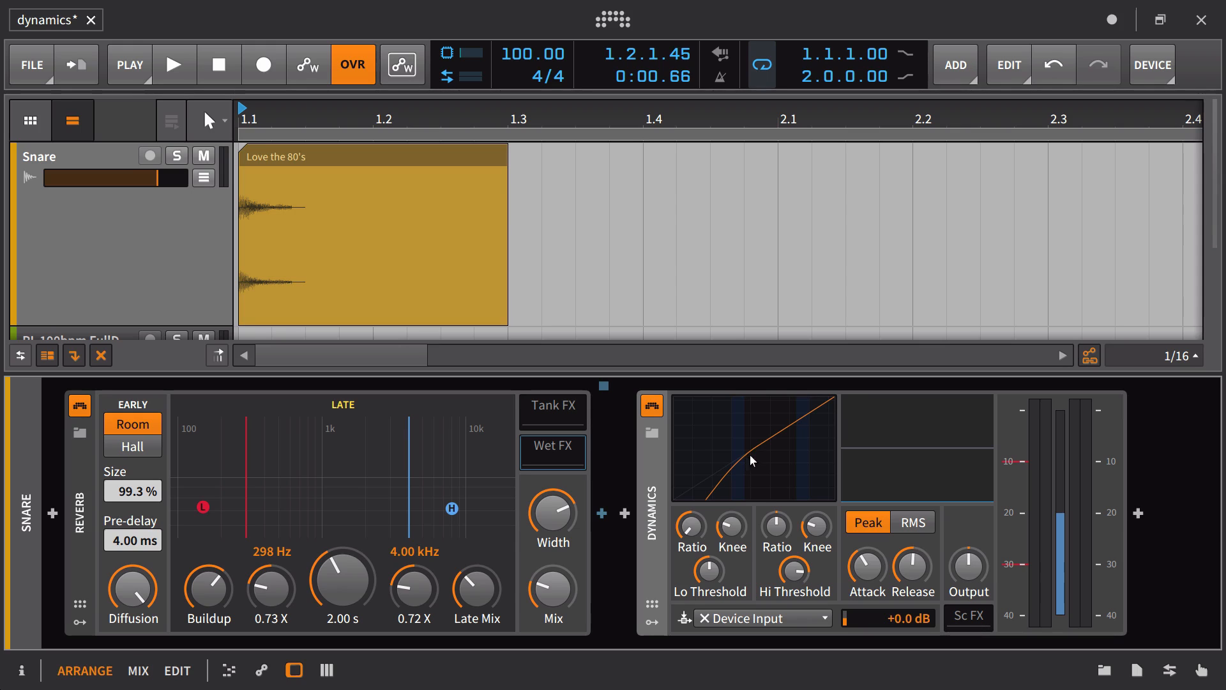
mouse_move(728, 536)
left_mouse_down()
mouse_move(728, 521)
mouse_move(728, 534)
left_mouse_up()
key("space")
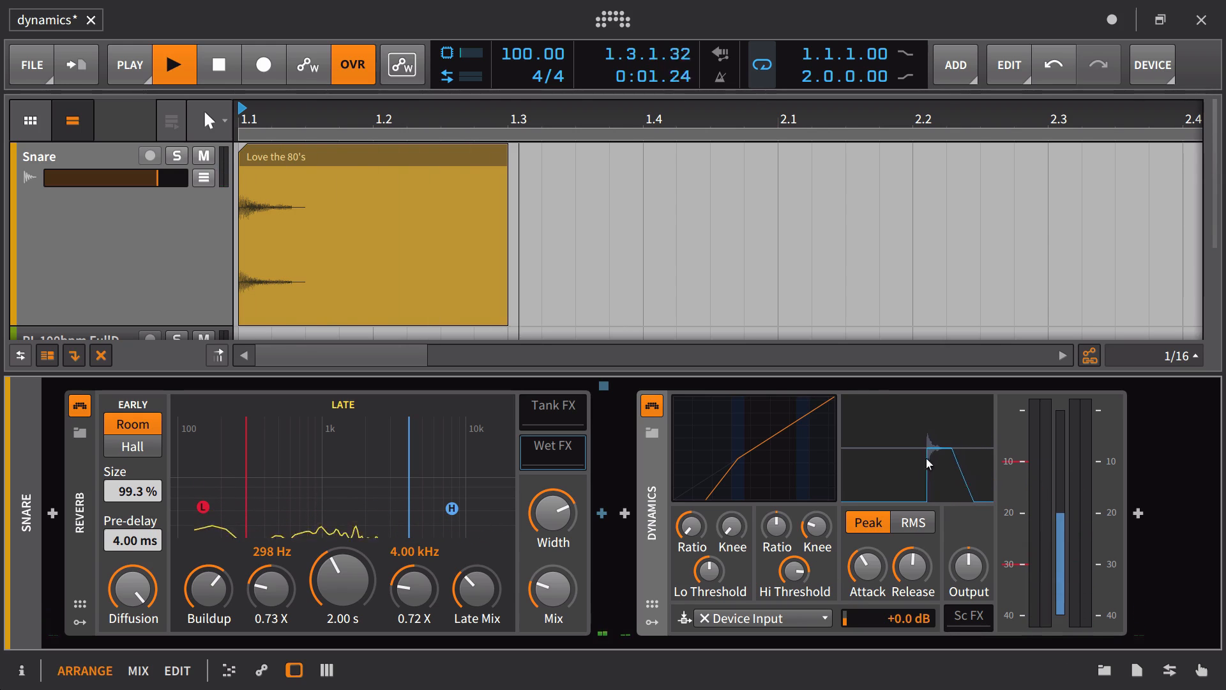
key("space")
key("space")
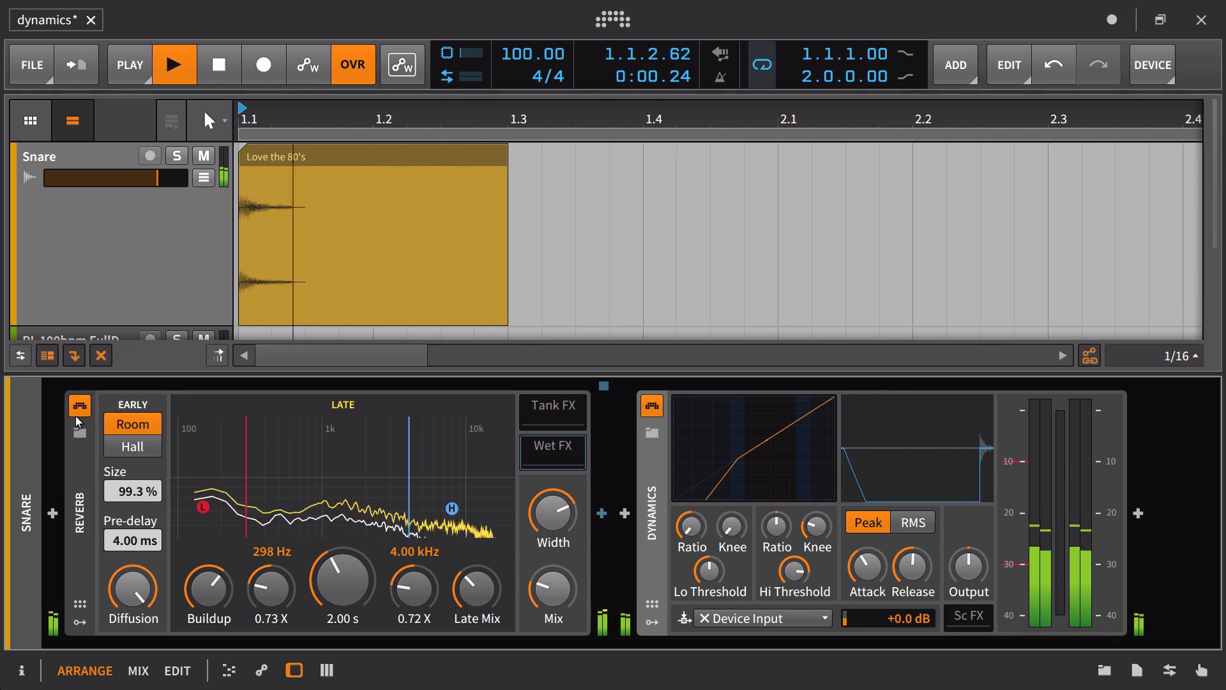
key("space")
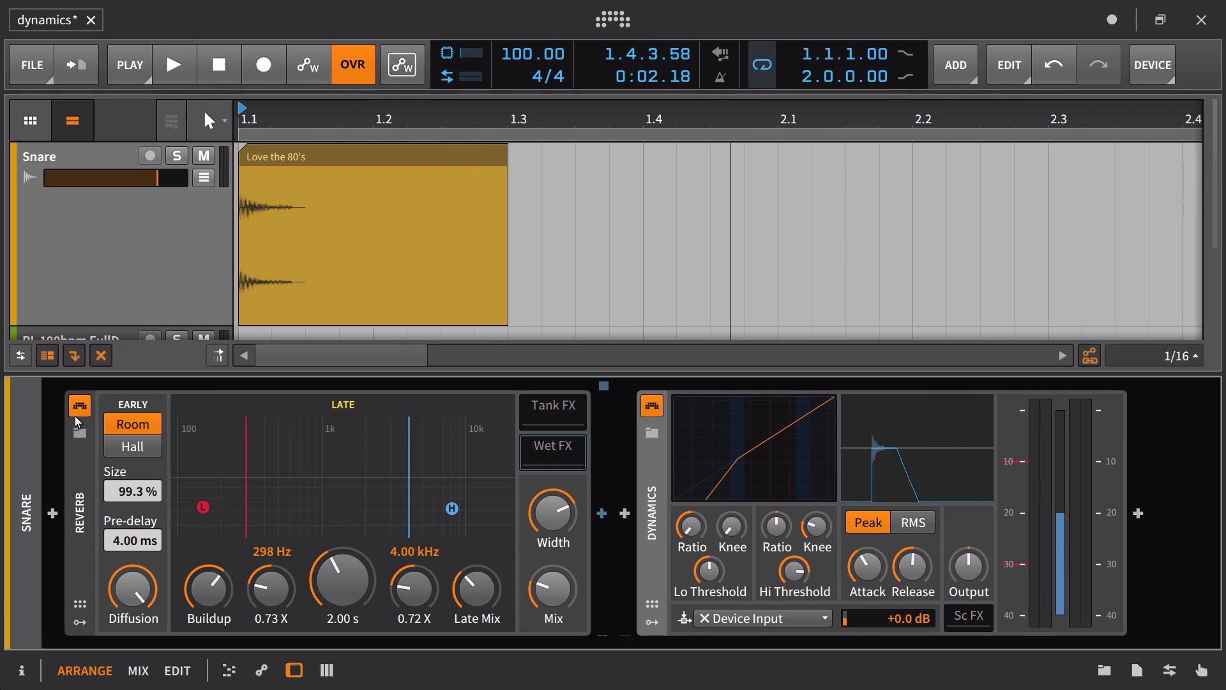
Step: Compare the snare through Dynamics with the Reverb bypassed and with it active again
left_click(79, 407)
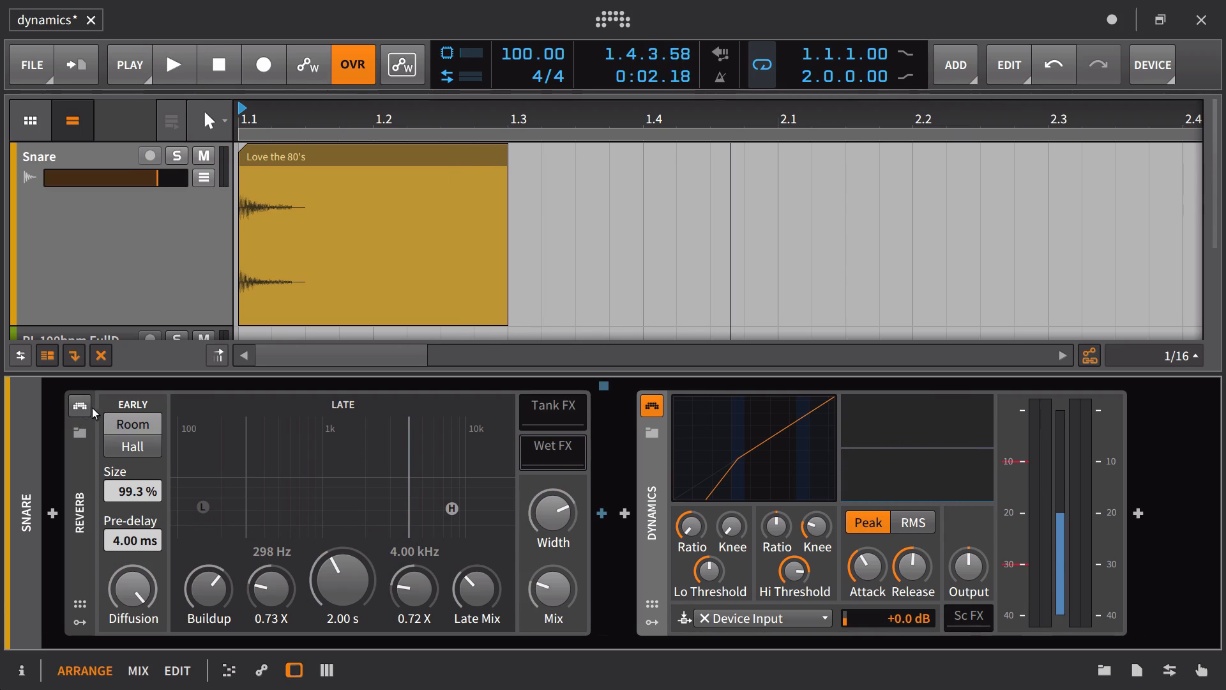
key("space")
key("space")
key("space")
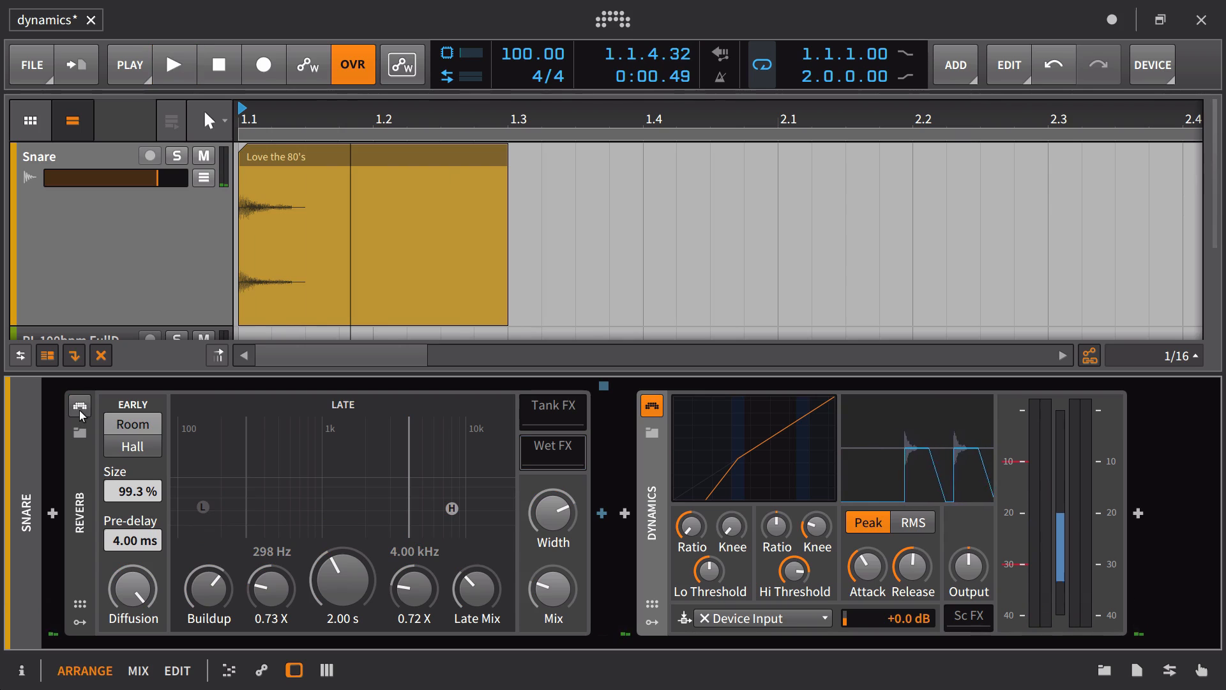
left_click(80, 410)
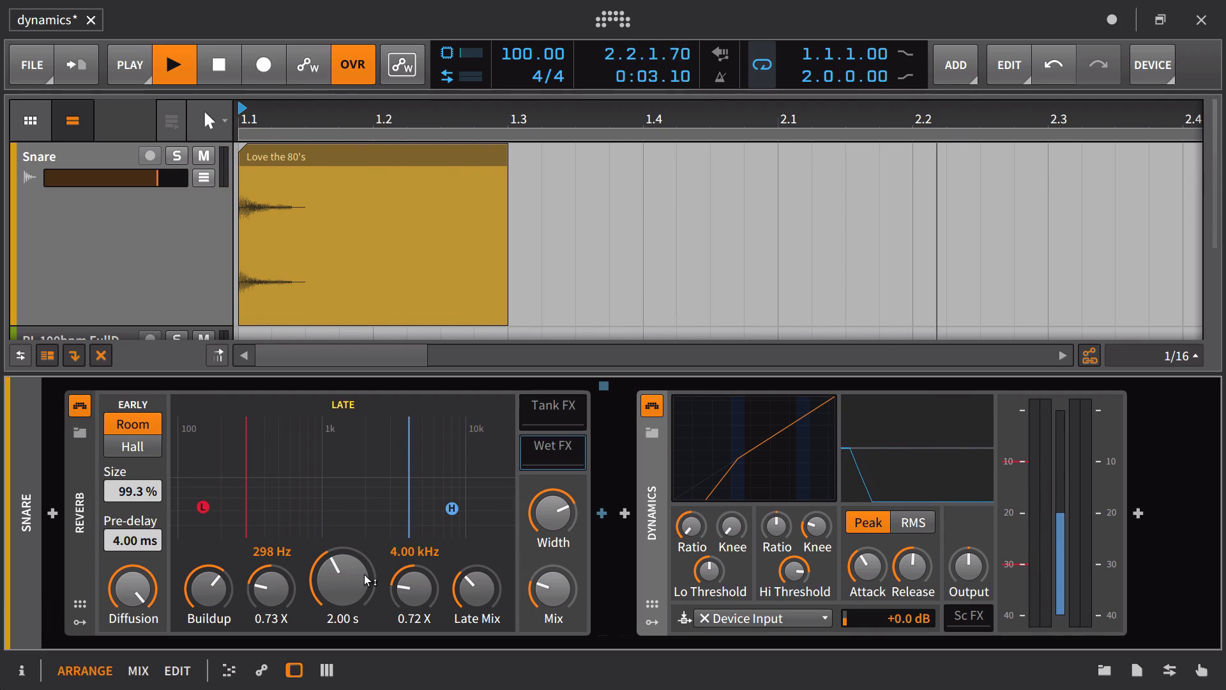
key("space")
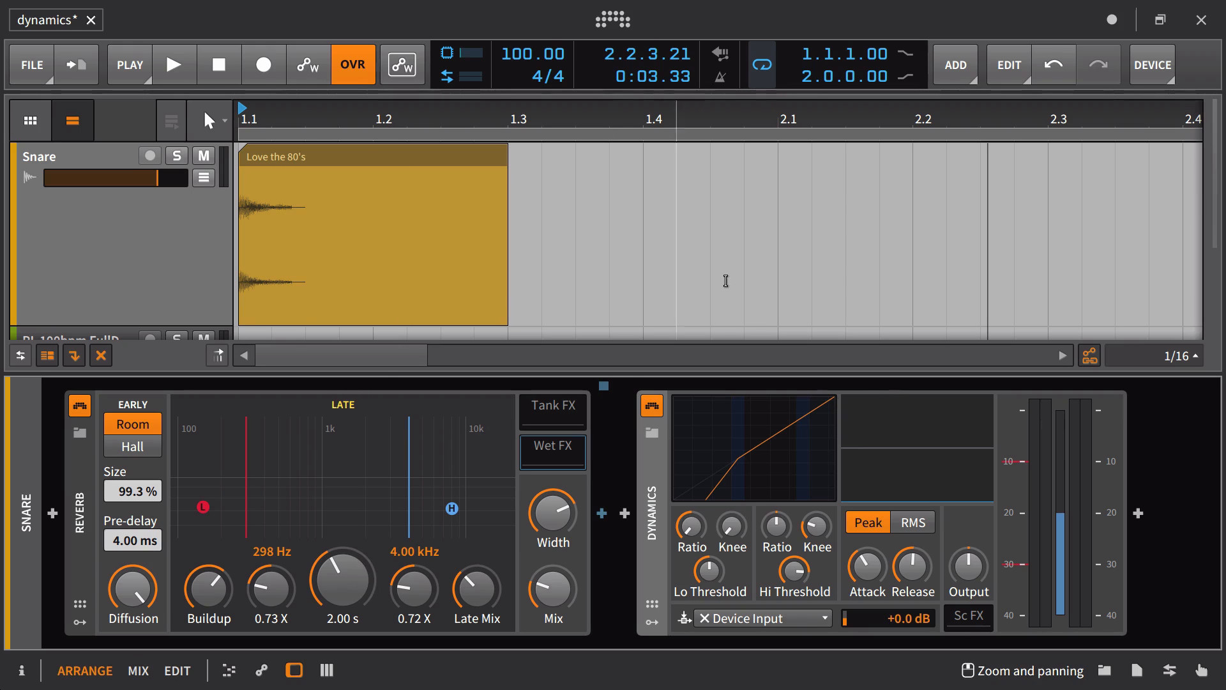
Step: Reduce the Dynamics attack to its minimum and replay the snare
left_click_drag(883, 570, 880, 589)
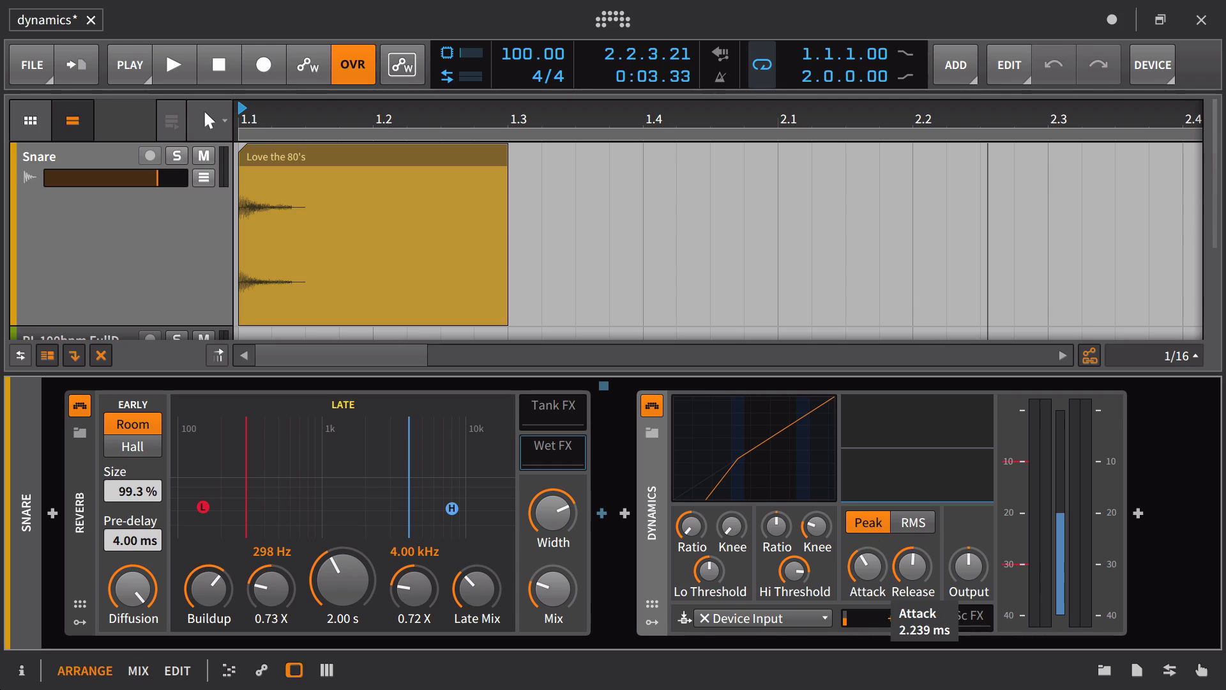
key("space")
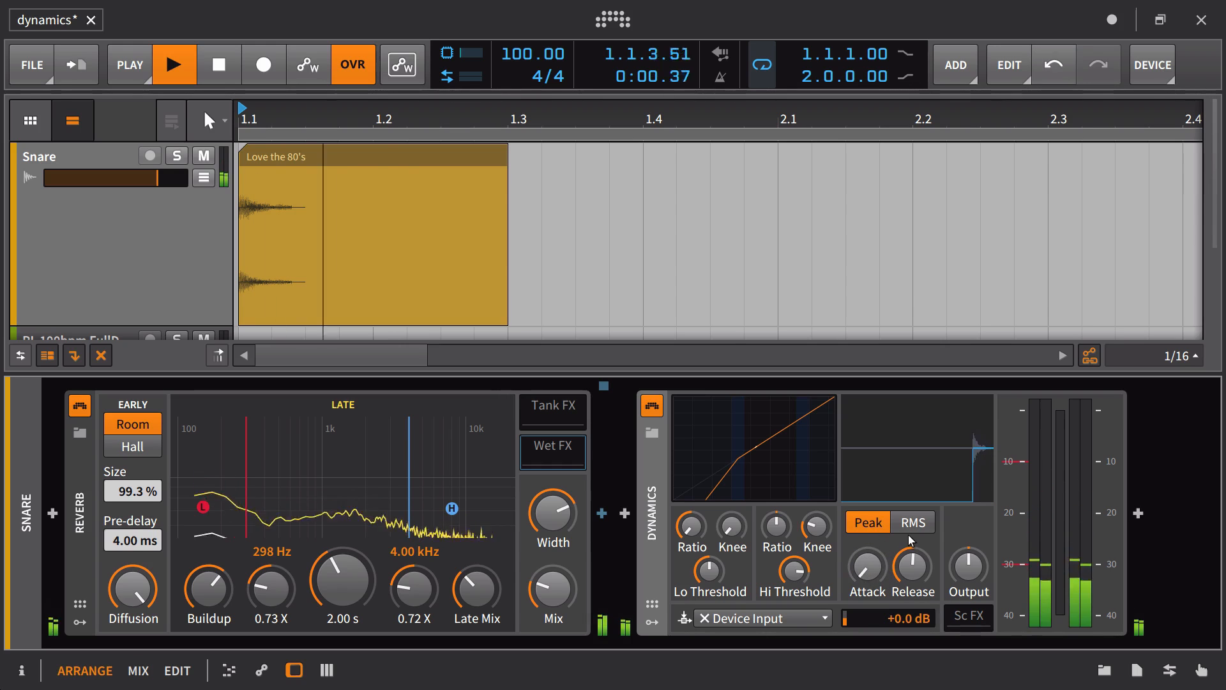
key("space")
key("space")
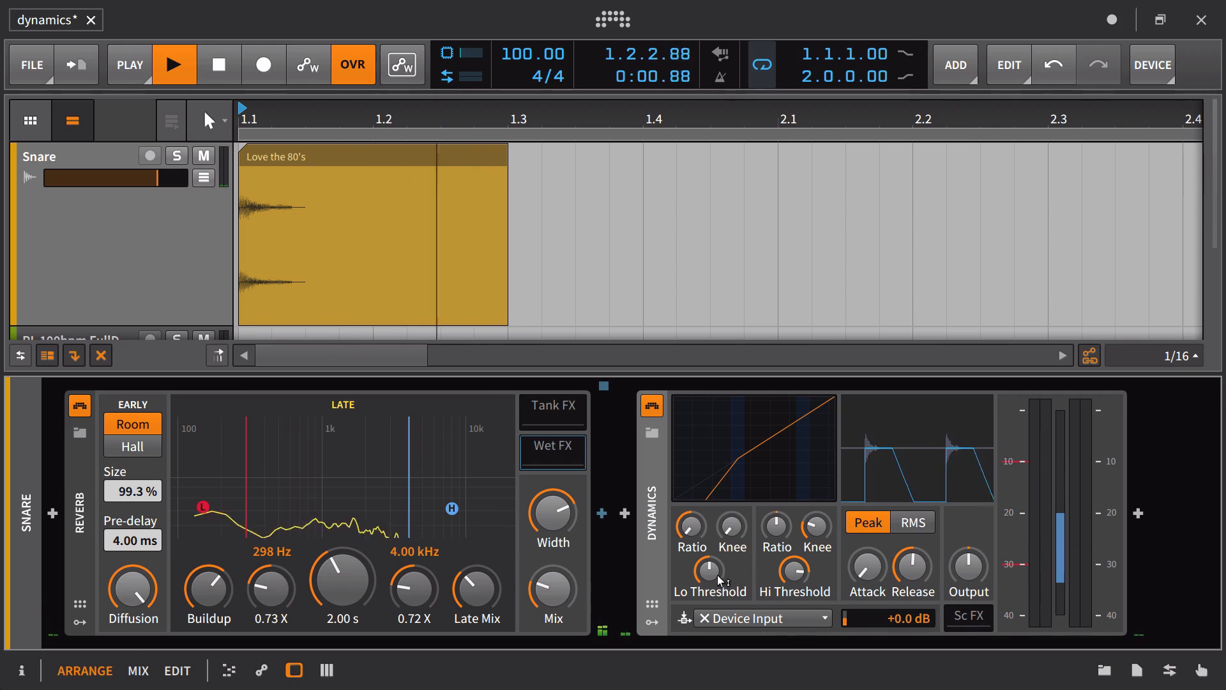
Step: Raise the Dynamics Lo Threshold to about -19 dB while replaying the snare
mouse_move(712, 572)
left_mouse_down()
mouse_move(713, 557)
mouse_move(713, 583)
left_mouse_up()
key("space")
key("space")
key("space")
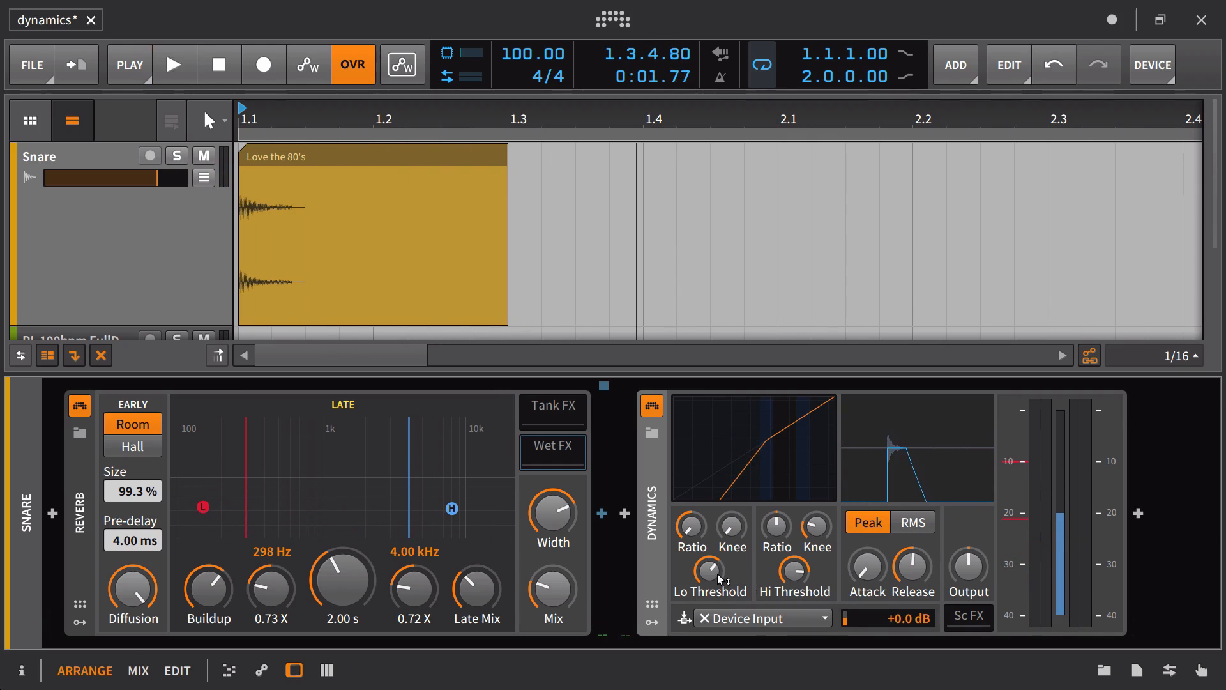
key("space")
key("space")
key("space")
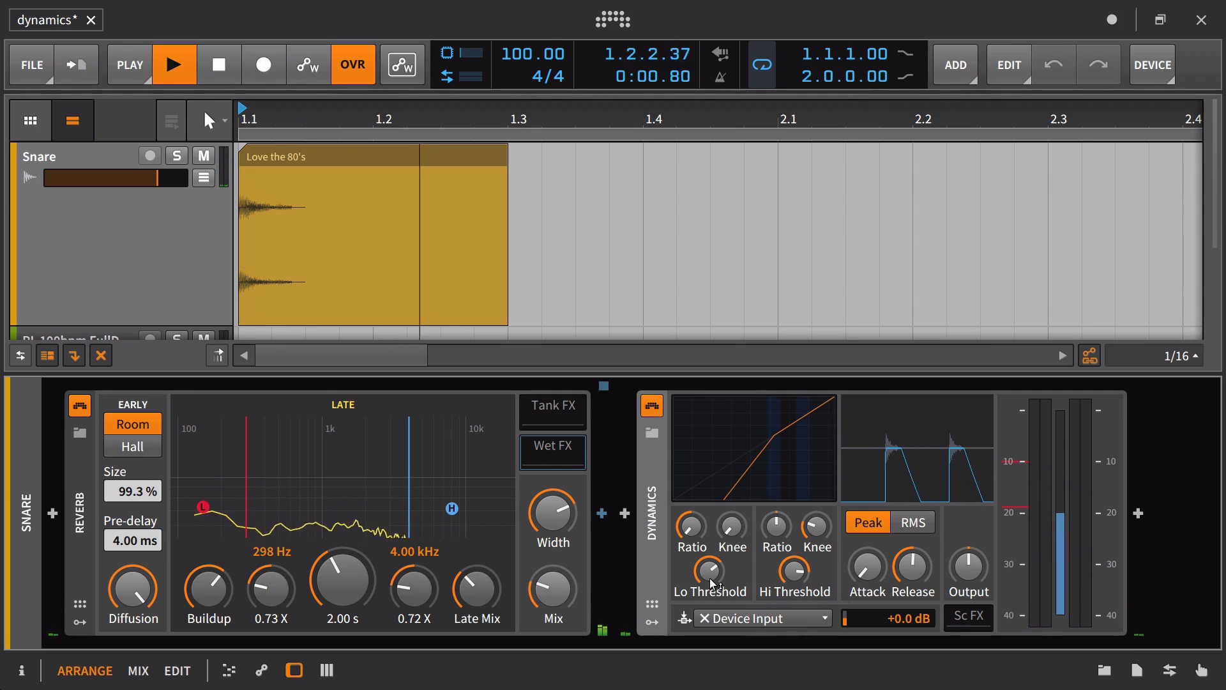
key("space")
key("space")
key("space")
Step: Adjust the Dynamics release longer and back shorter by ear while replaying the snare
mouse_move(914, 582)
left_mouse_down()
mouse_move(914, 607)
mouse_move(919, 570)
left_mouse_up()
key("space")
key("space")
key("space")
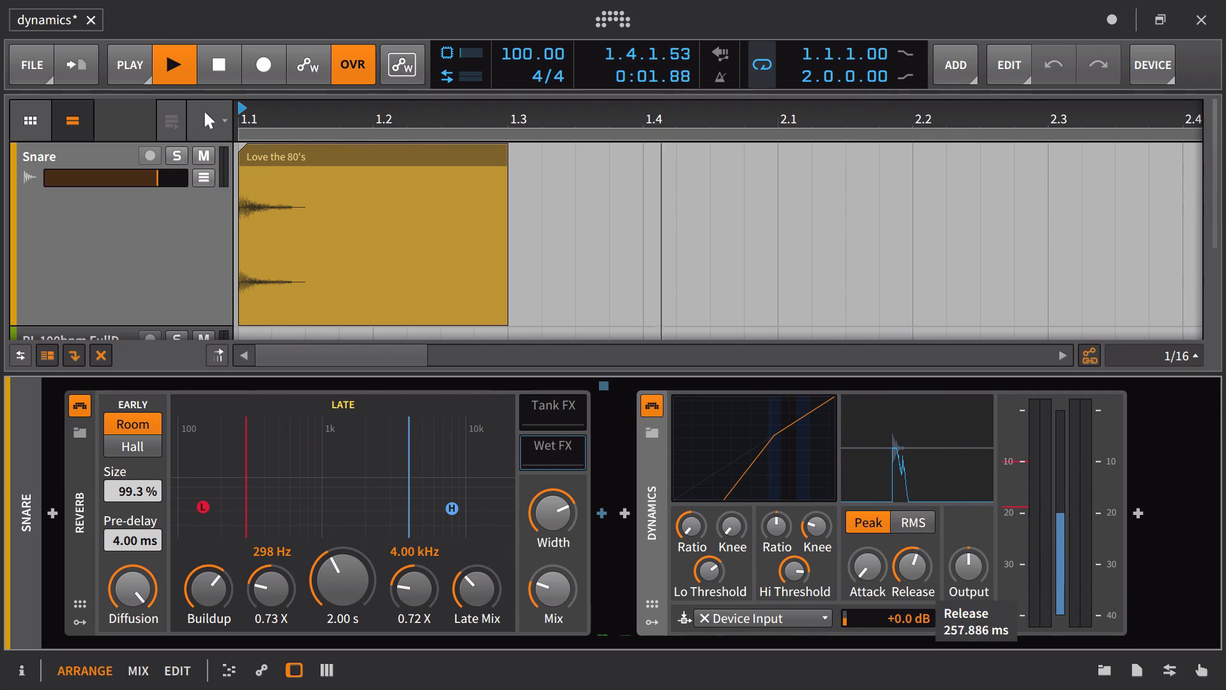
key("space")
key("space")
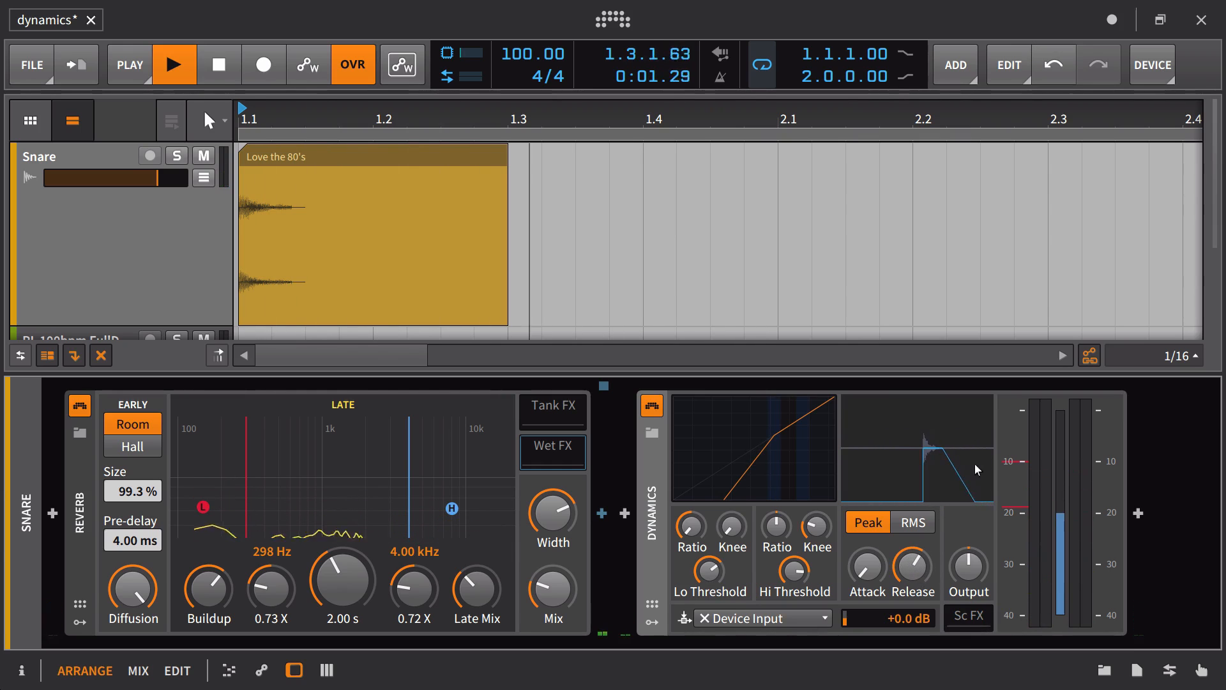
left_click_drag(918, 581, 917, 588)
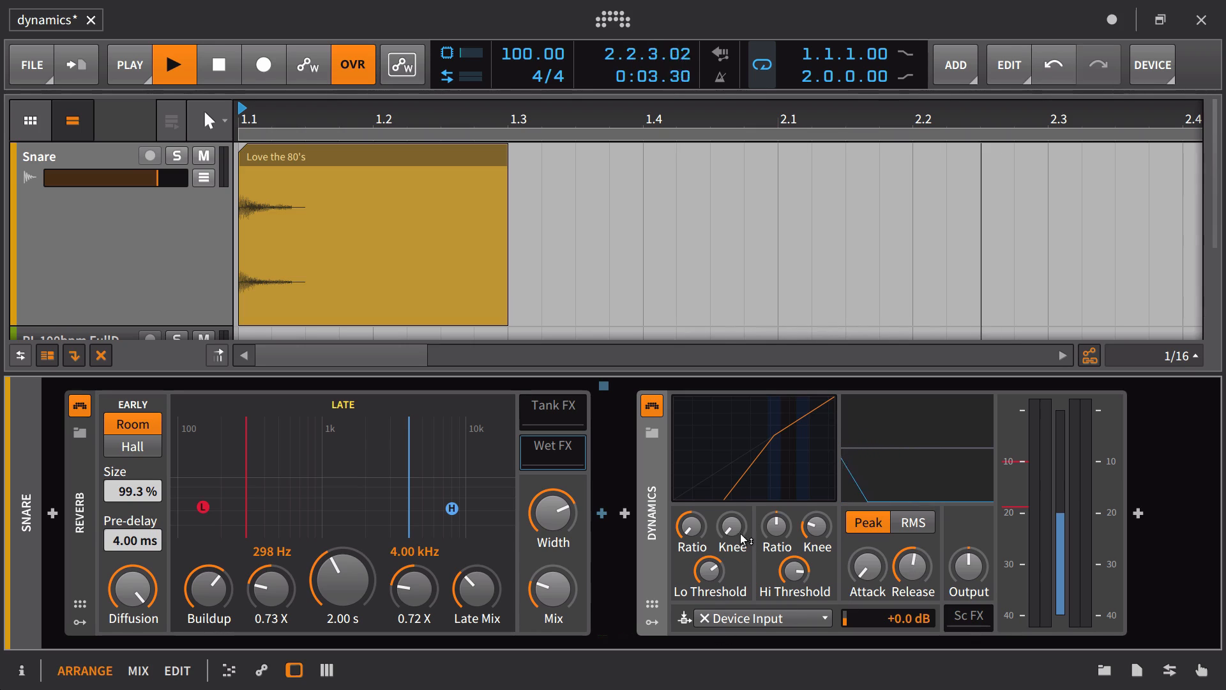
key("space")
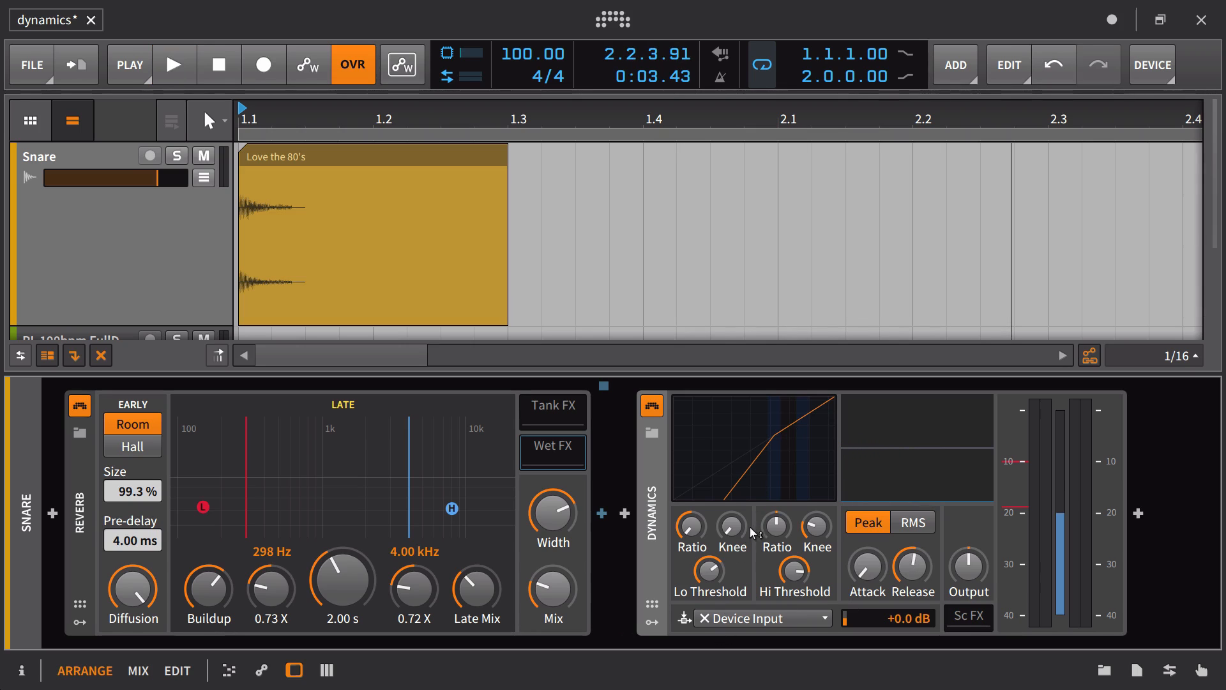
Step: Widen the low Knee of the Dynamics device by ear while replaying the snare
left_click_drag(739, 531, 735, 523)
key("space")
key("space")
key("space")
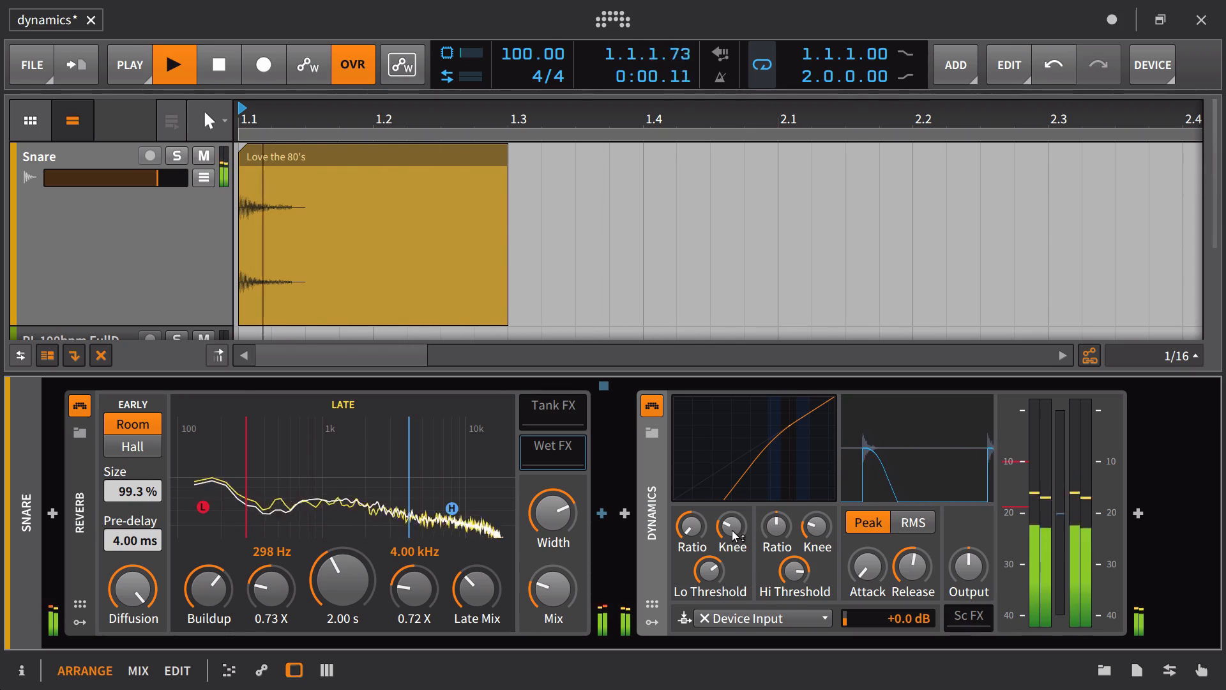
left_click_drag(735, 536, 734, 557)
key("space")
key("space")
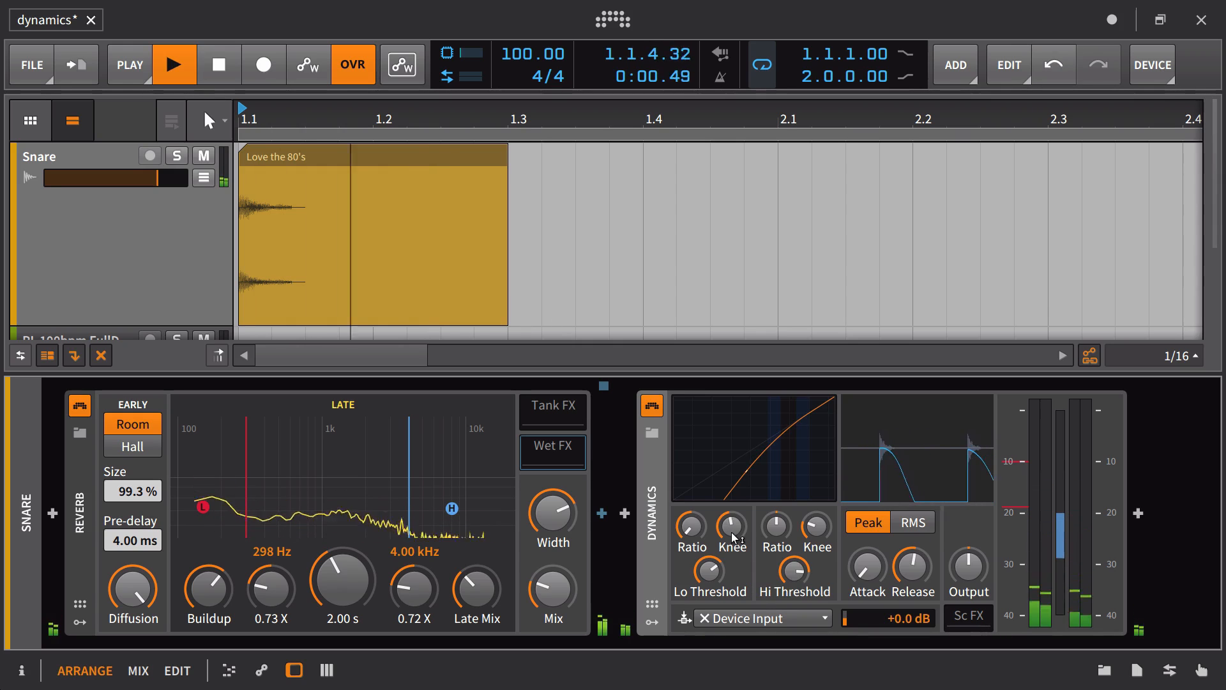
key("space")
key("space")
key("space")
left_click(892, 553)
key("space")
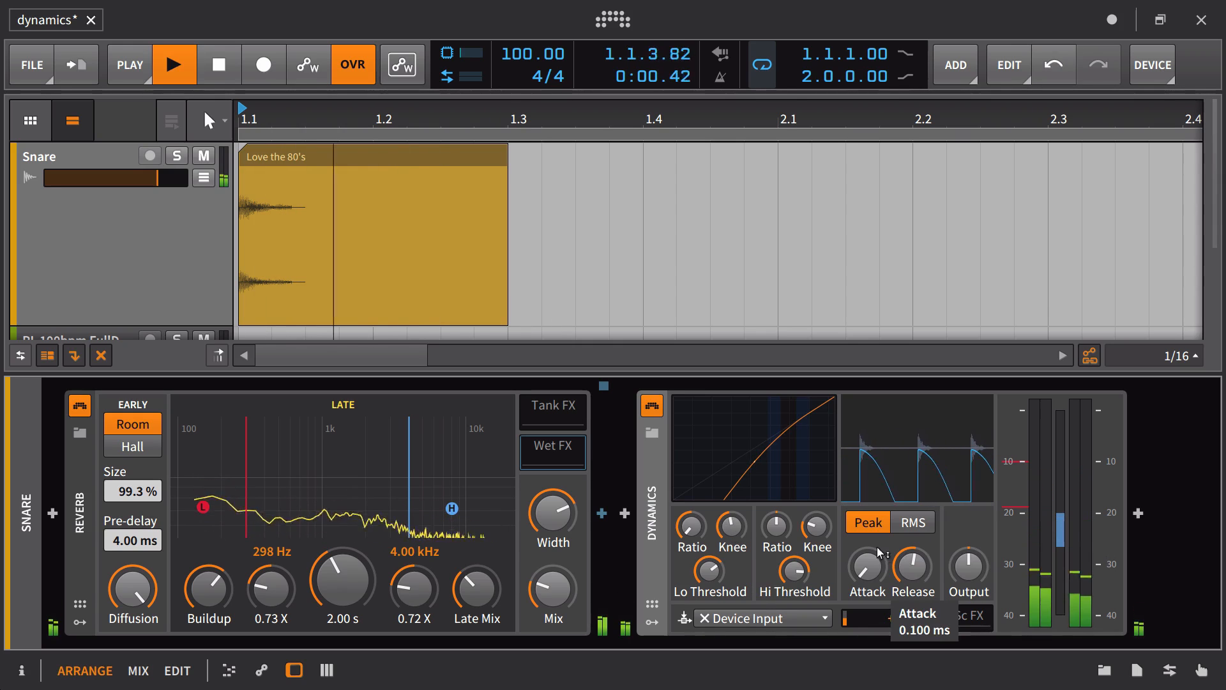
key("space")
key("space")
key("space")
Step: Compare the reverberated snare with the Dynamics device bypassed and with it active again
left_click(658, 407)
key("space")
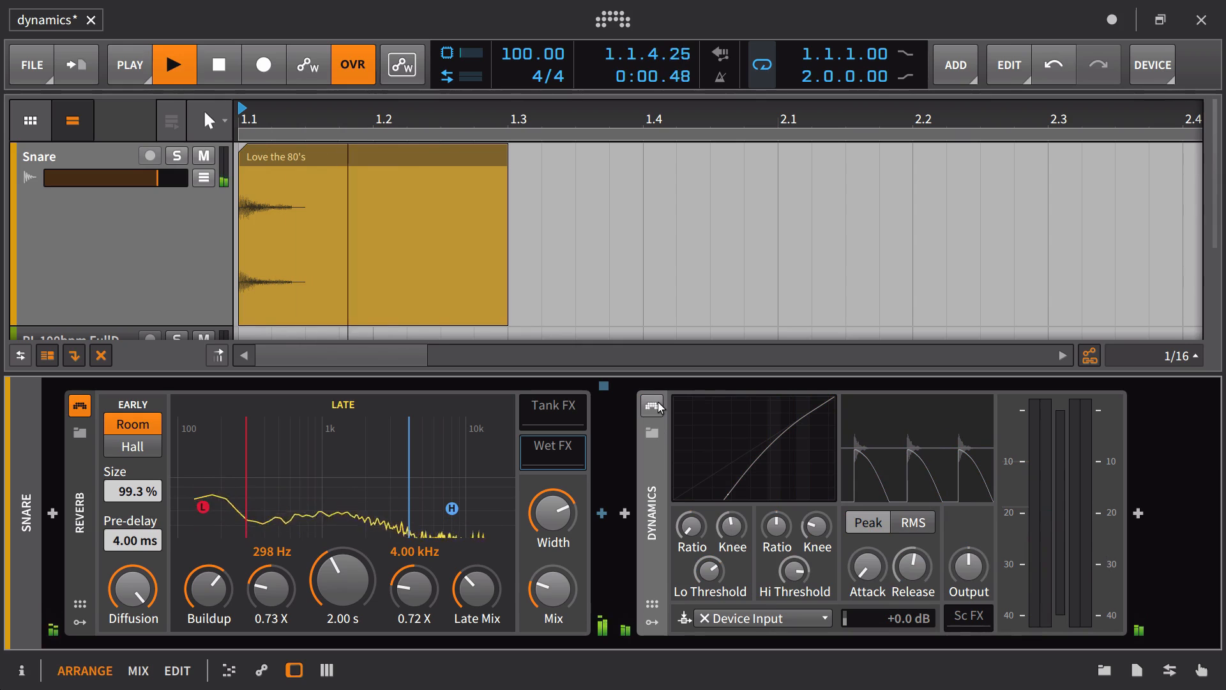
key("space")
key("space")
key("space")
key("space")
left_click(658, 406)
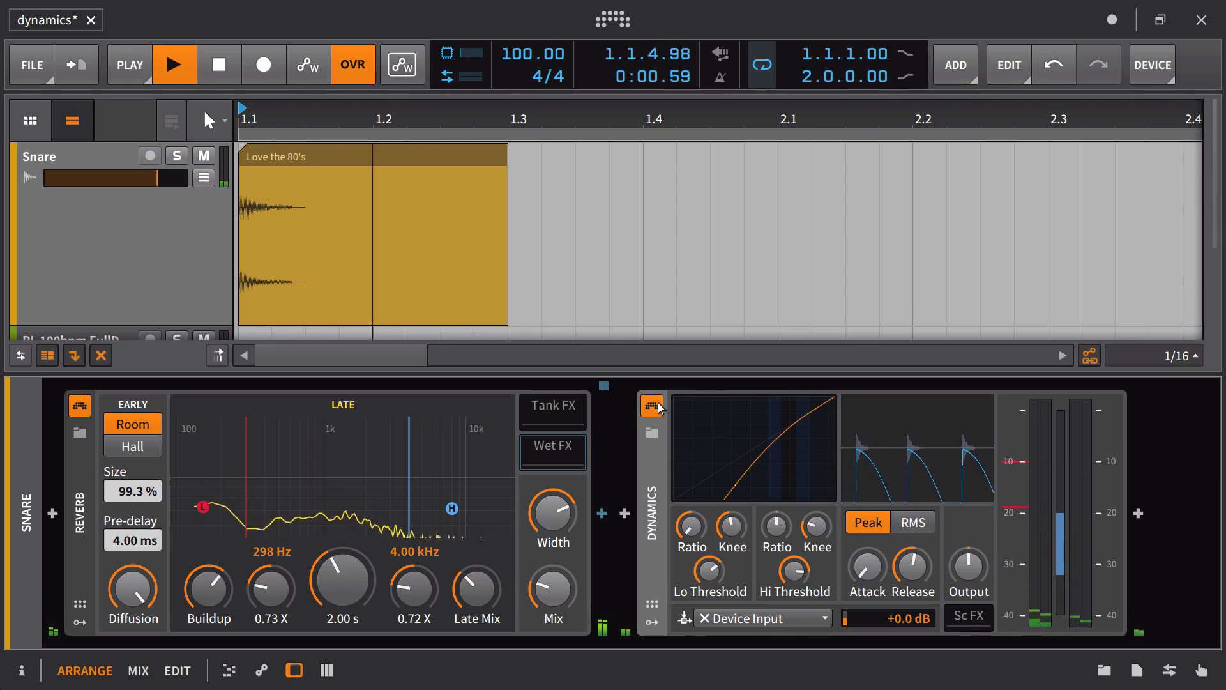
key("space")
key("space")
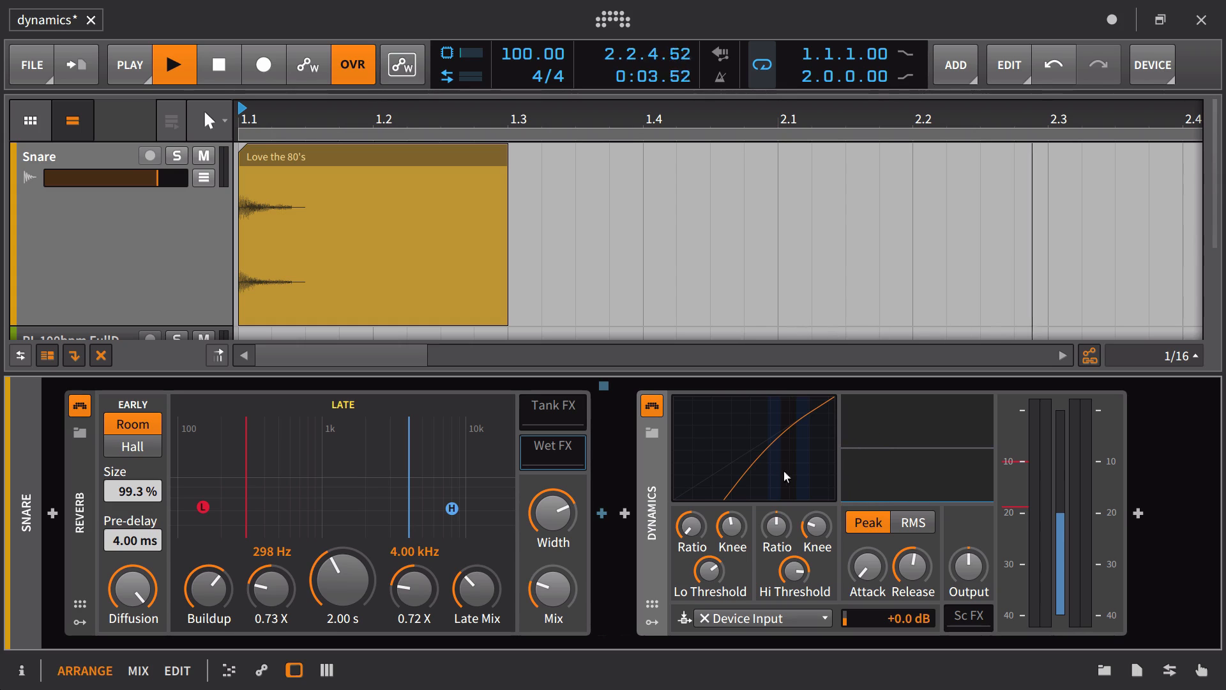
key("space")
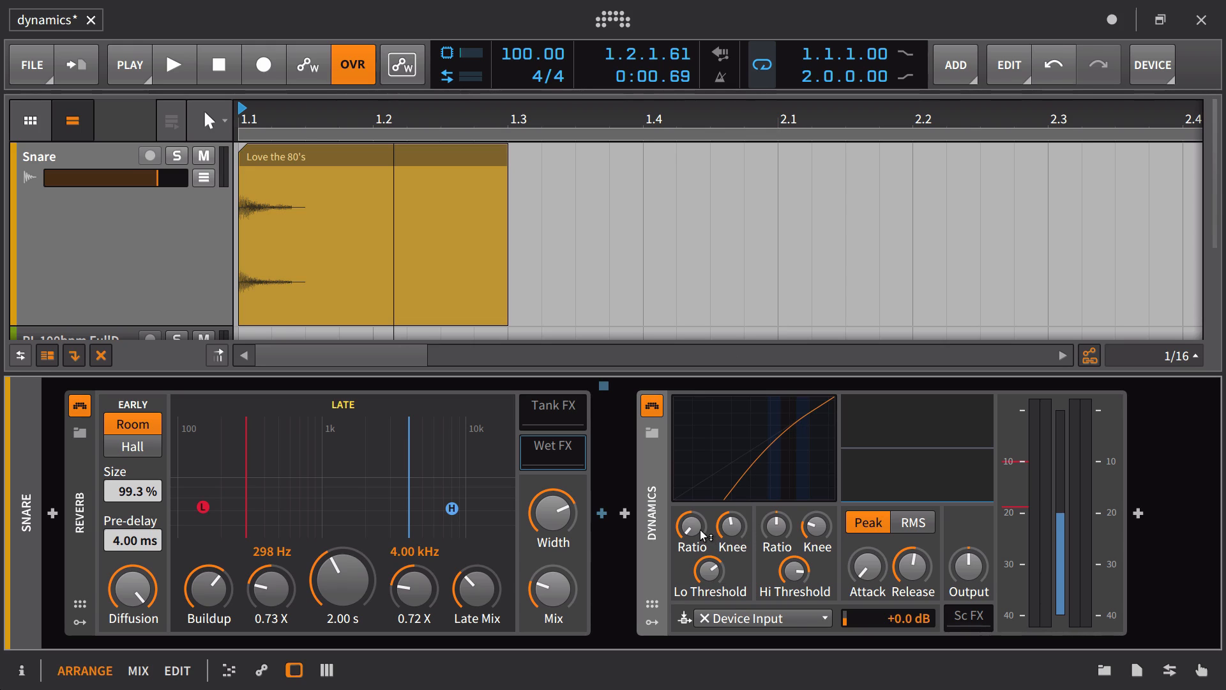
Step: Soften the downward expansion with a gentler low Ratio, a +14 dB low Knee and a lower Lo Threshold, comparing it against bypass
left_click_drag(702, 535, 733, 517)
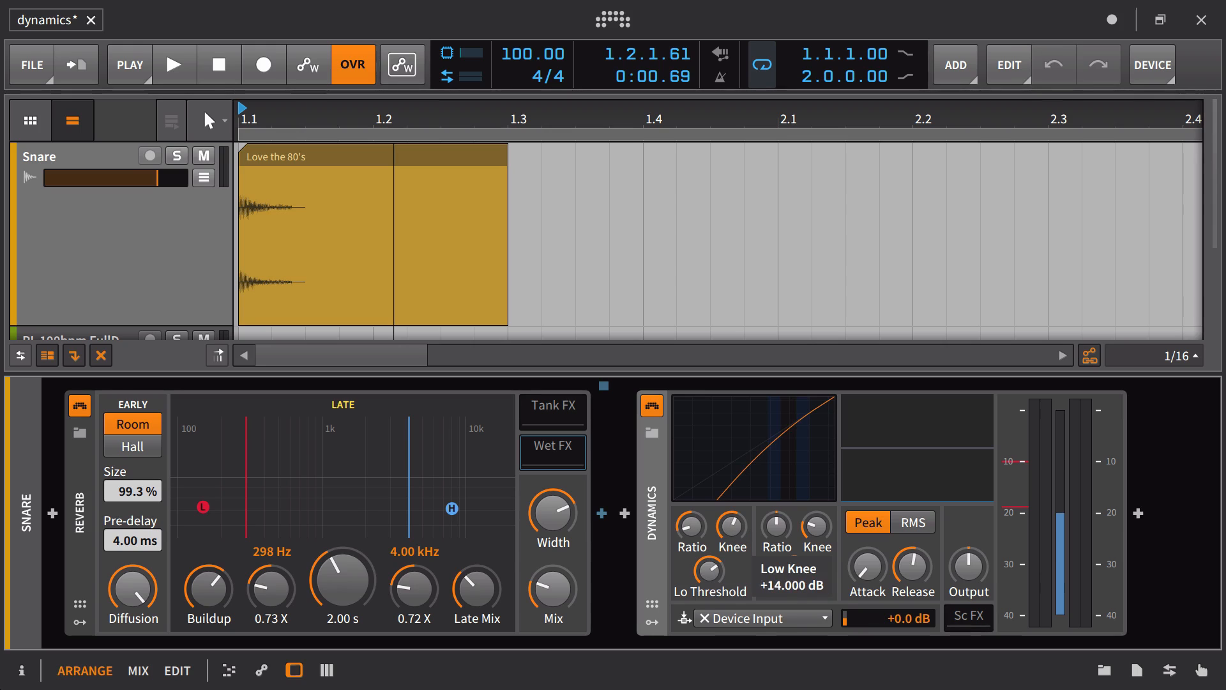
left_click_drag(709, 570, 709, 583)
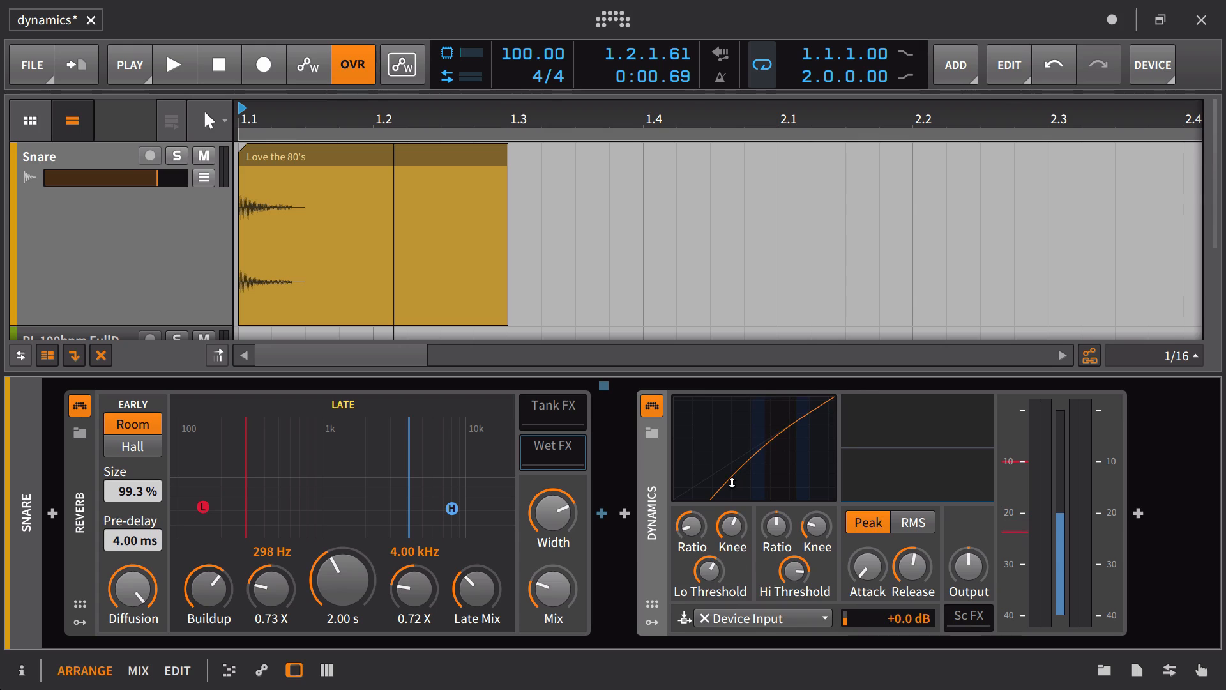
key("space")
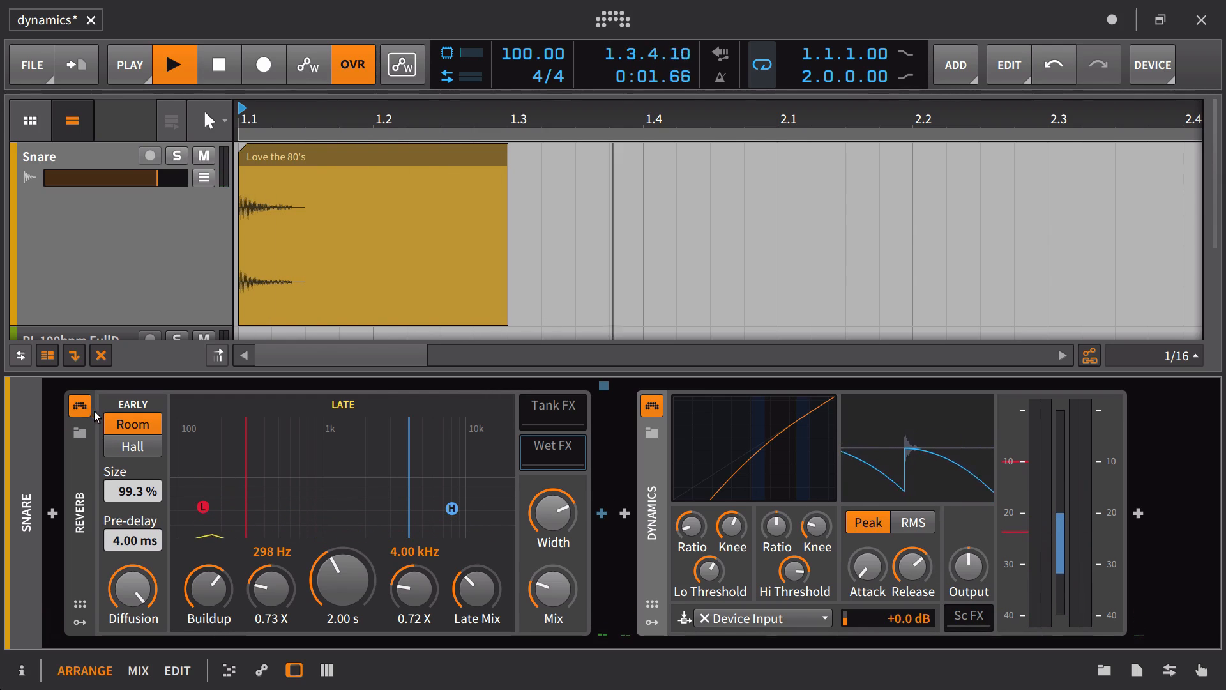
left_click(650, 406)
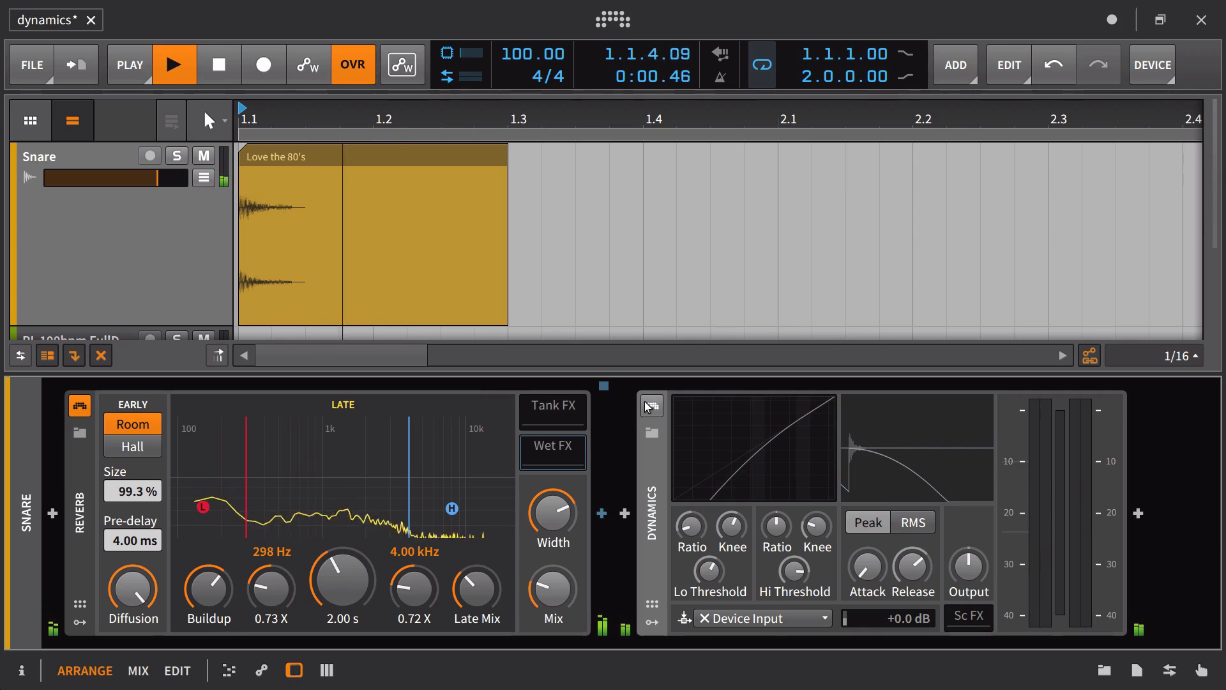
left_click(649, 406)
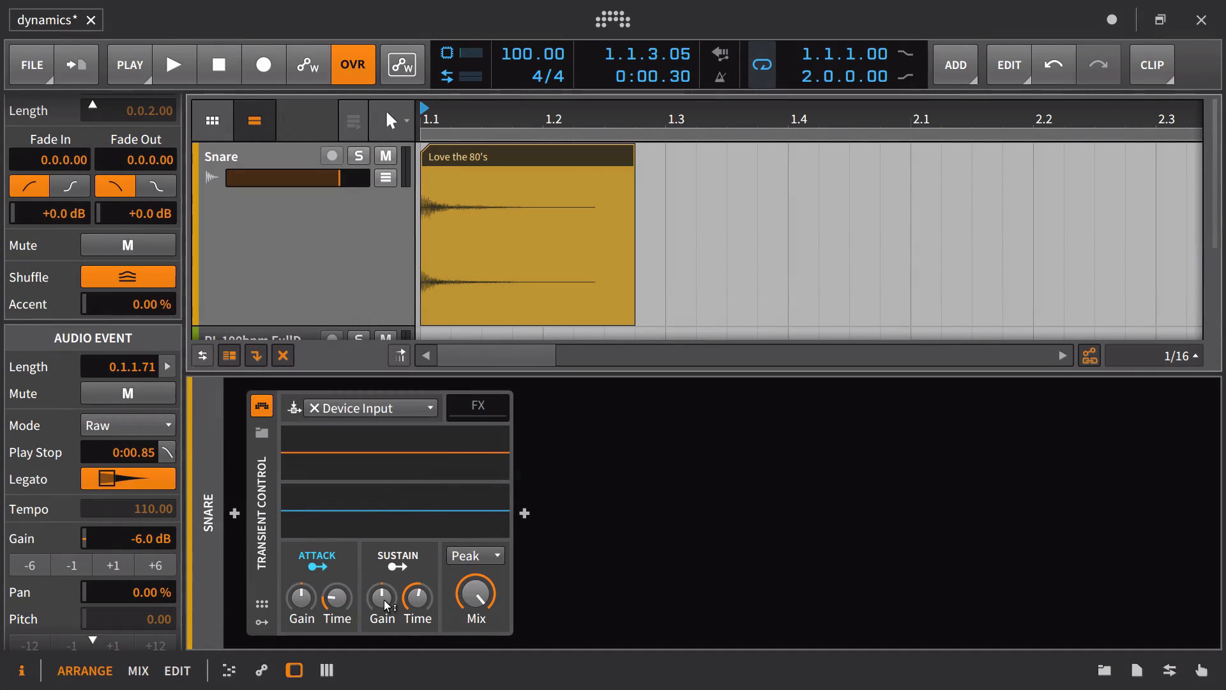
Step: Lower the Transient Control's Sustain Gain to -200 % and compare the snare with the device bypassed and active
key("ctrl+z")
left_click_drag(386, 606, 386, 664)
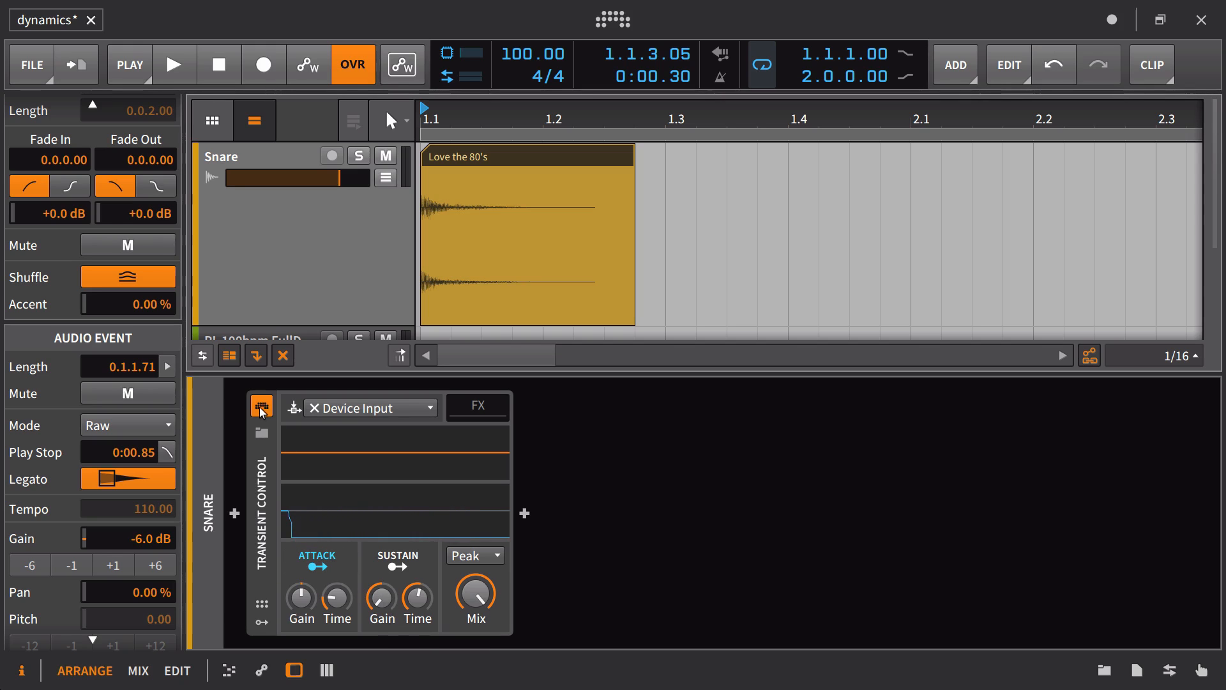
key("space")
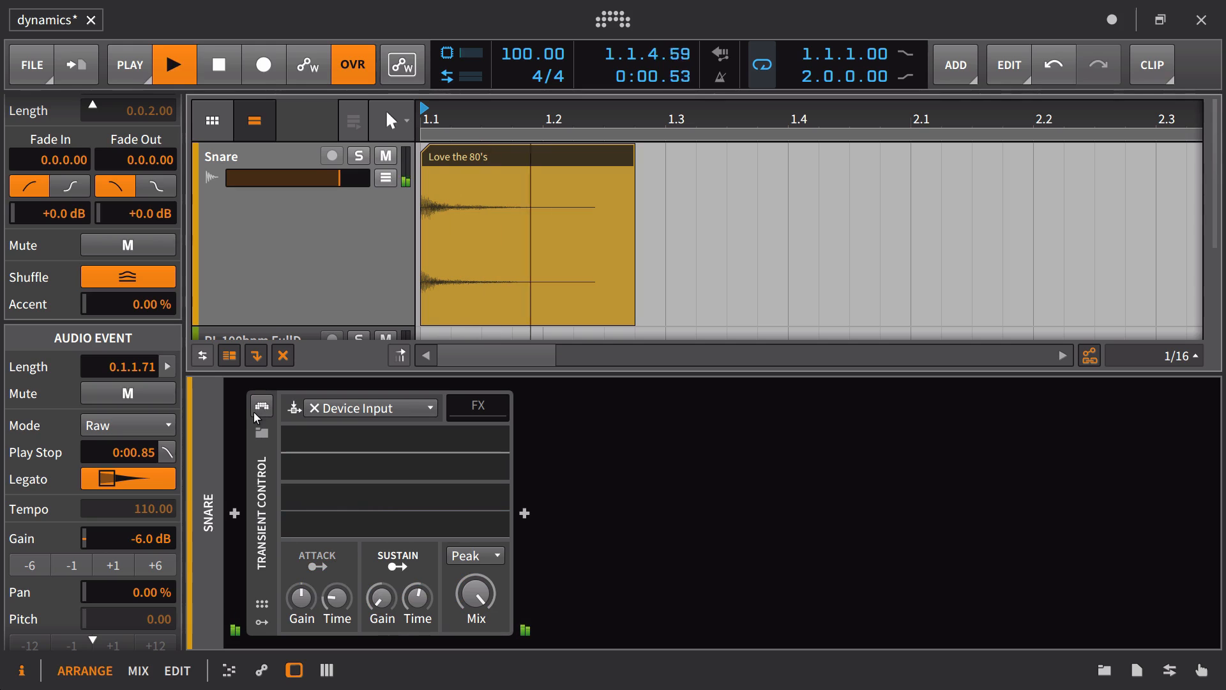
left_click(261, 409)
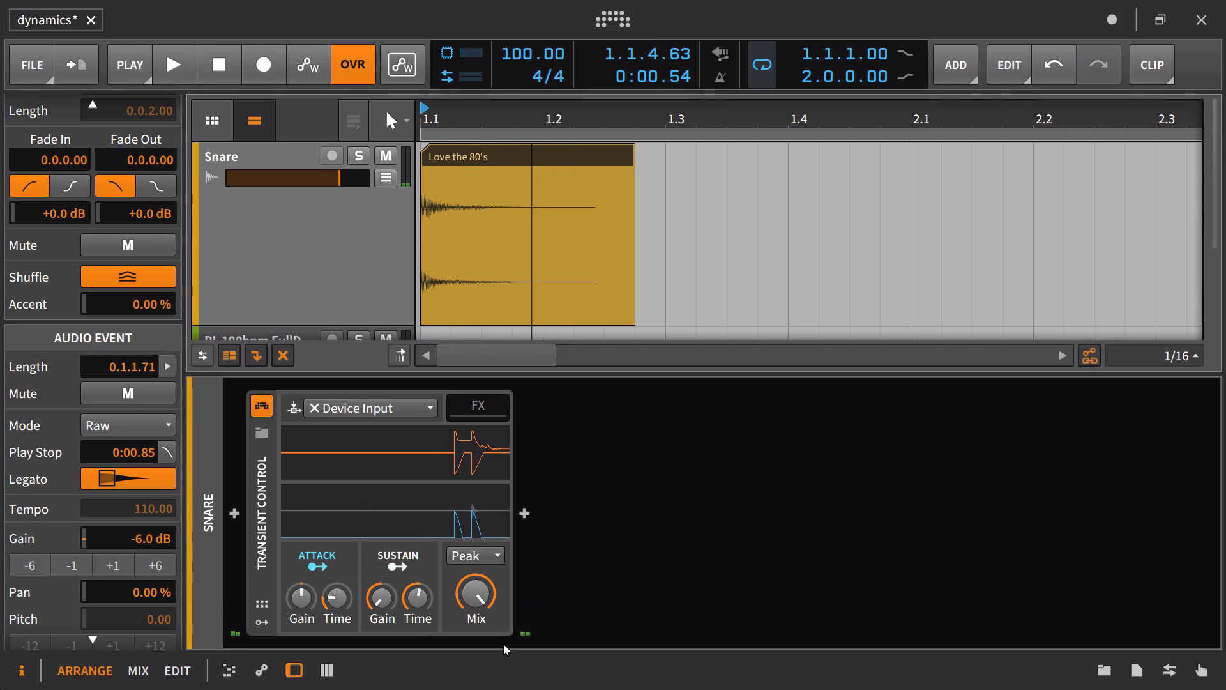
Step: Set the Transient Control's Sustain Time to about 86 ms by ear and its Sustain Gain to the minimum while replaying the snare
mouse_move(410, 604)
left_mouse_down()
mouse_move(427, 594)
mouse_move(427, 606)
left_mouse_up()
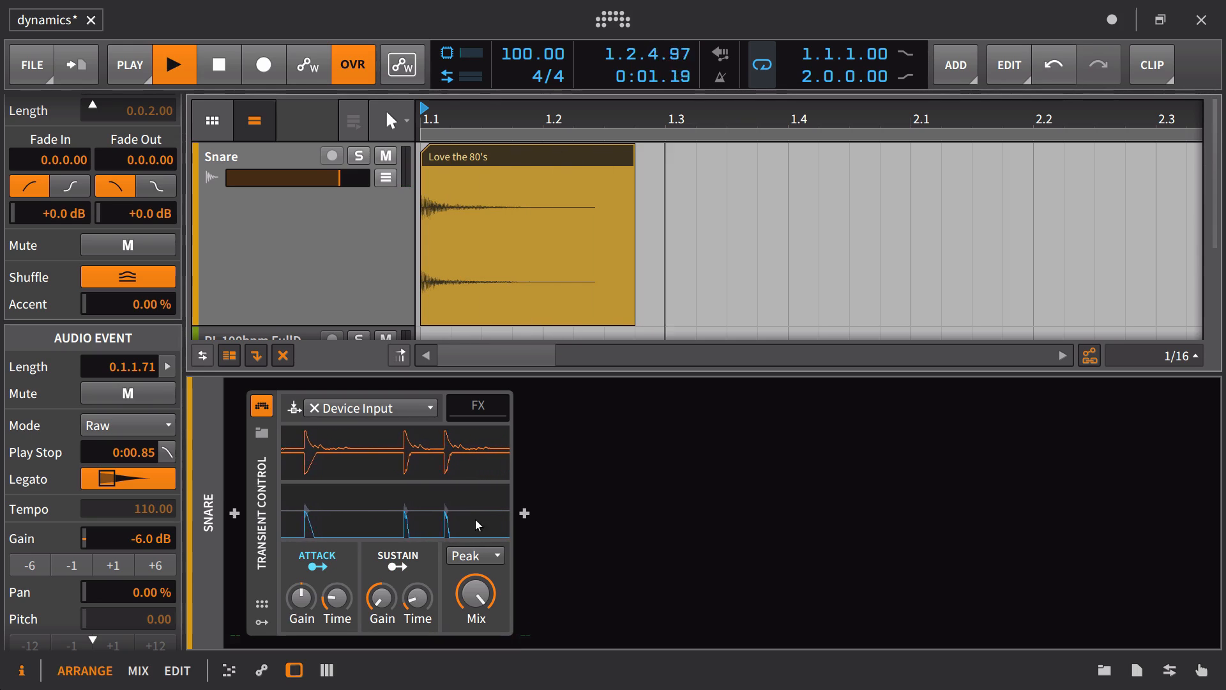
key("space")
key("space")
key("space")
left_click_drag(418, 603, 419, 603)
key("space")
key("space")
key("space")
key("space")
key("space")
key("space")
key("space")
key("space")
key("space")
key("space")
key("space")
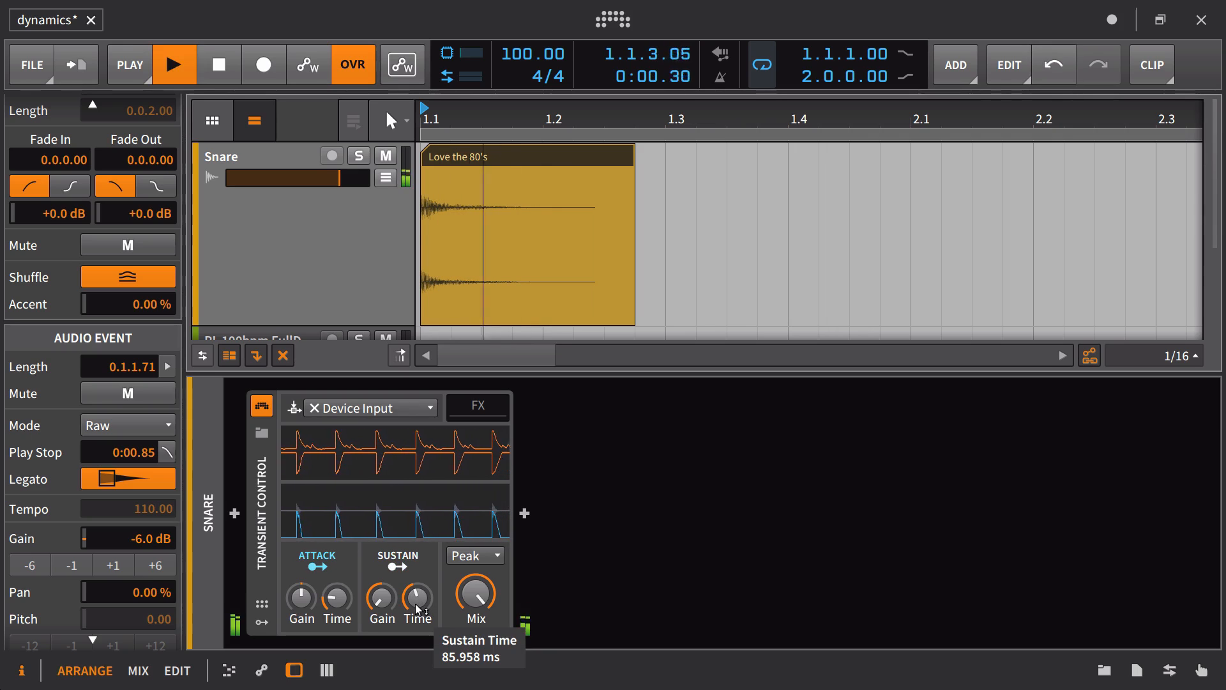
key("space")
key("space")
key("space")
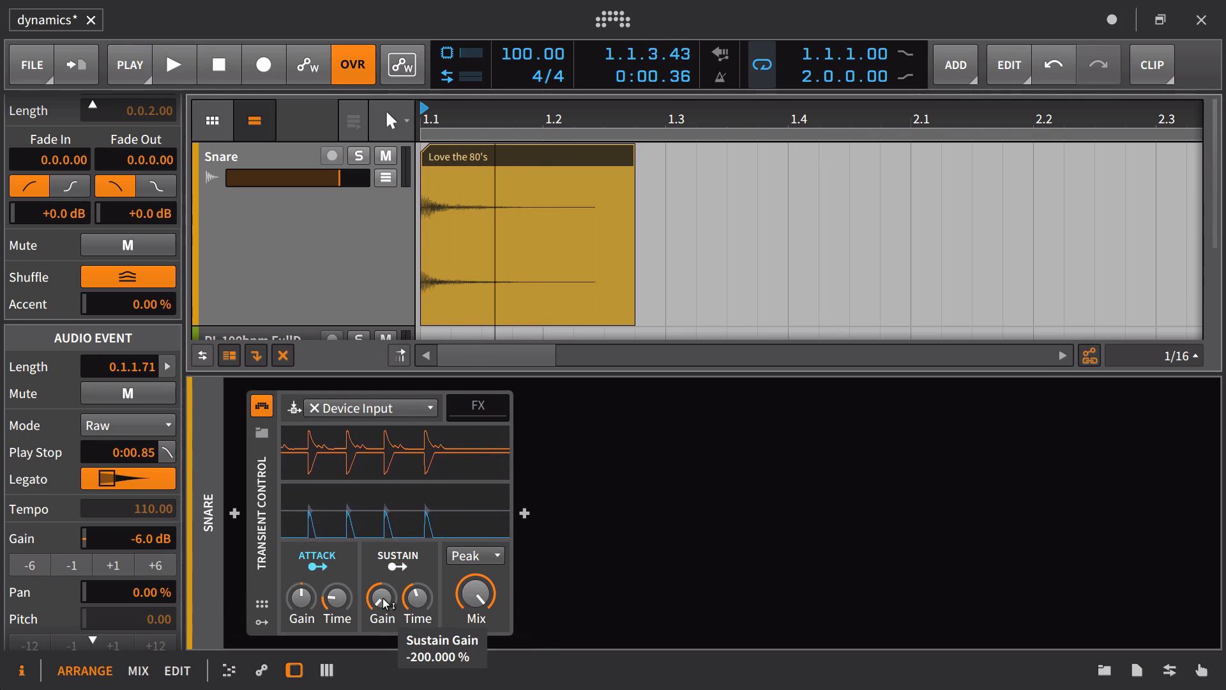
left_click_drag(385, 604, 382, 638)
key("space")
key("space")
key("space")
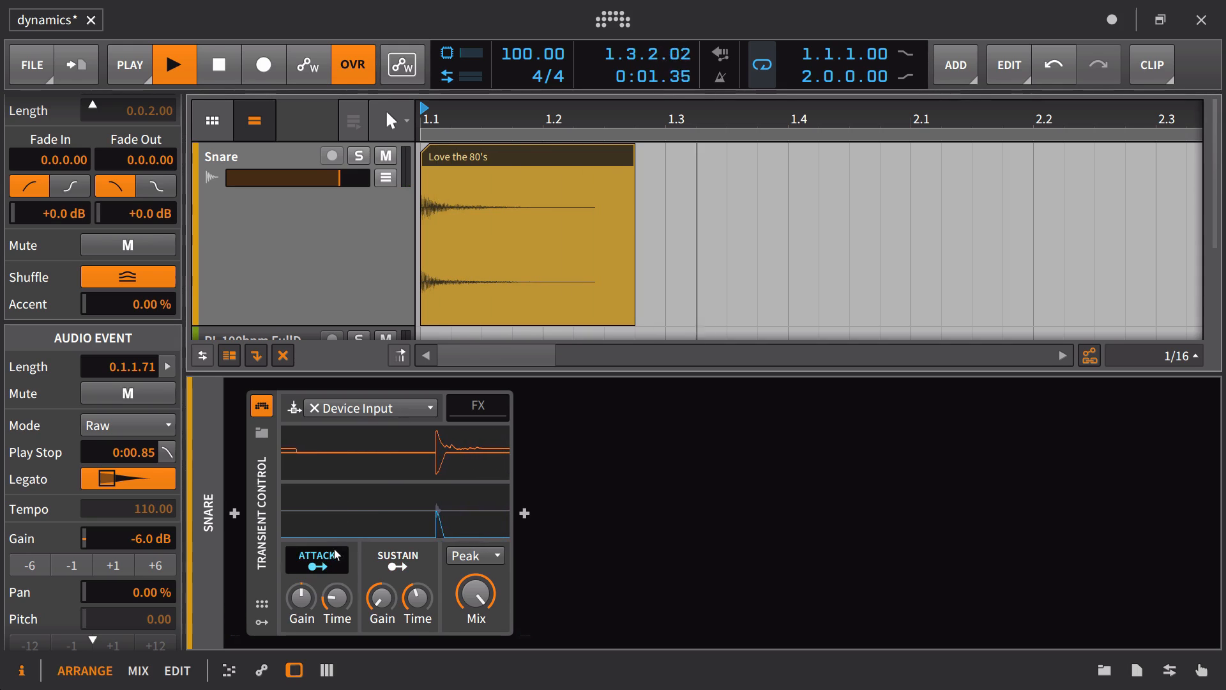
Step: Raise the Transient Control's Attack Gain and Attack Time, comparing the snare with the device bypassed and active
left_click_drag(301, 596, 336, 595)
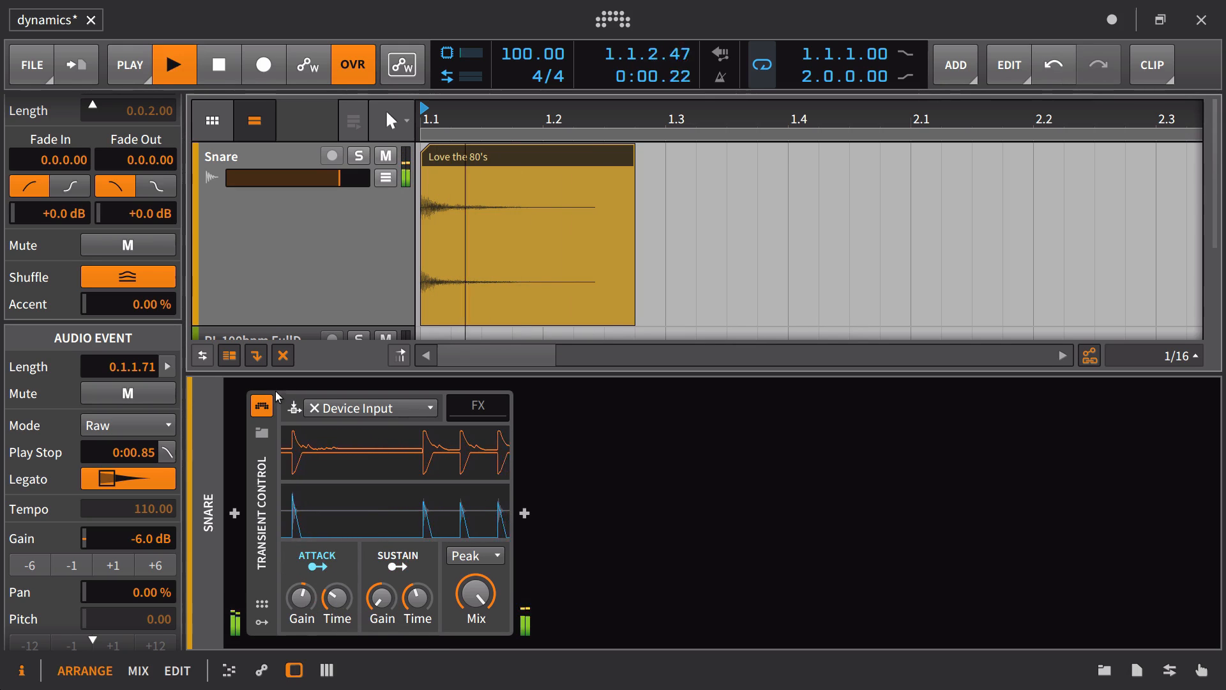
key("space")
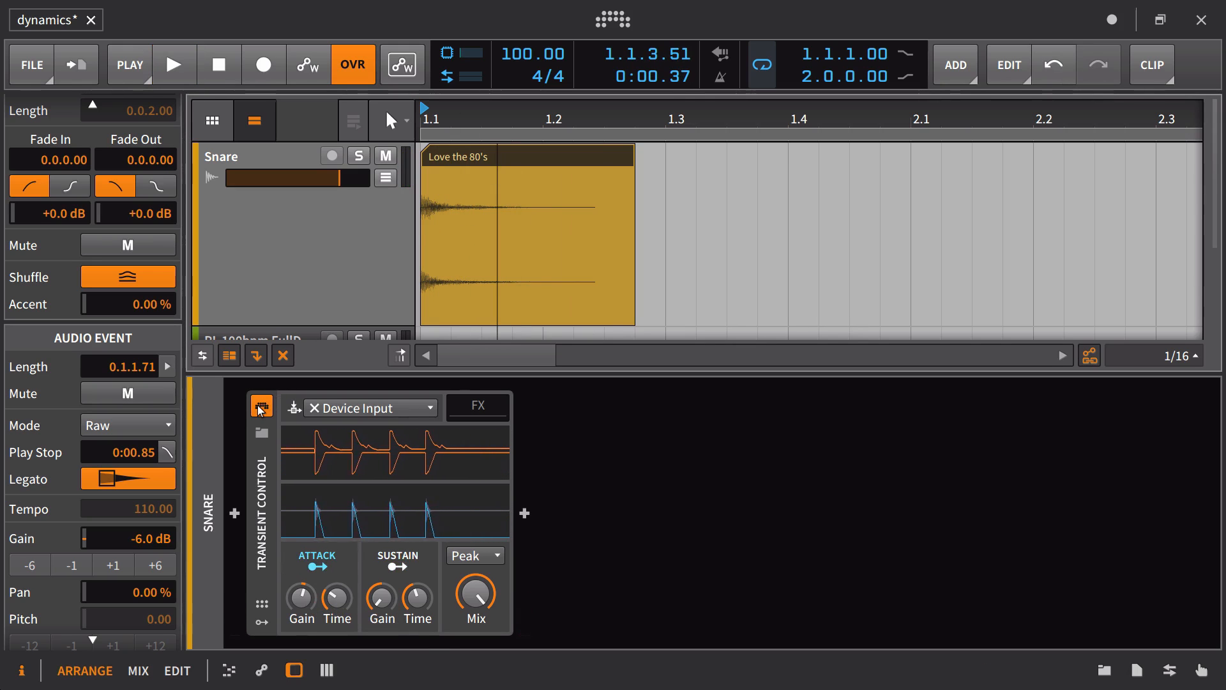
left_click(258, 412)
key("space")
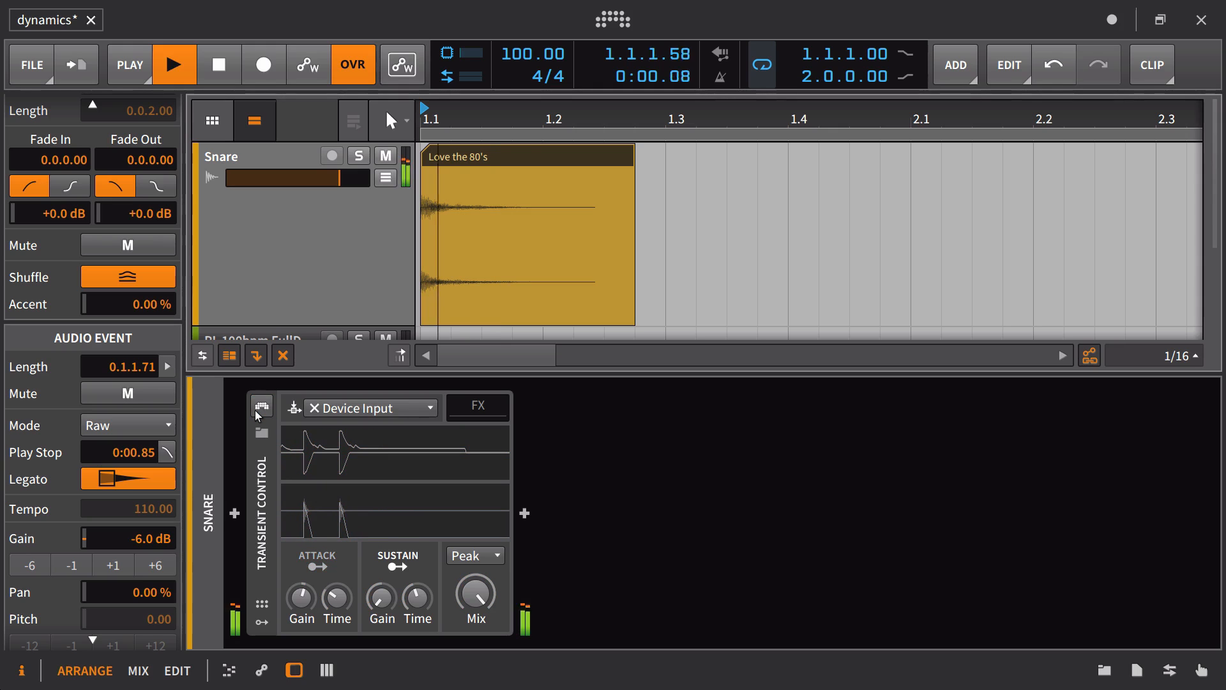
left_click(259, 412)
key("space")
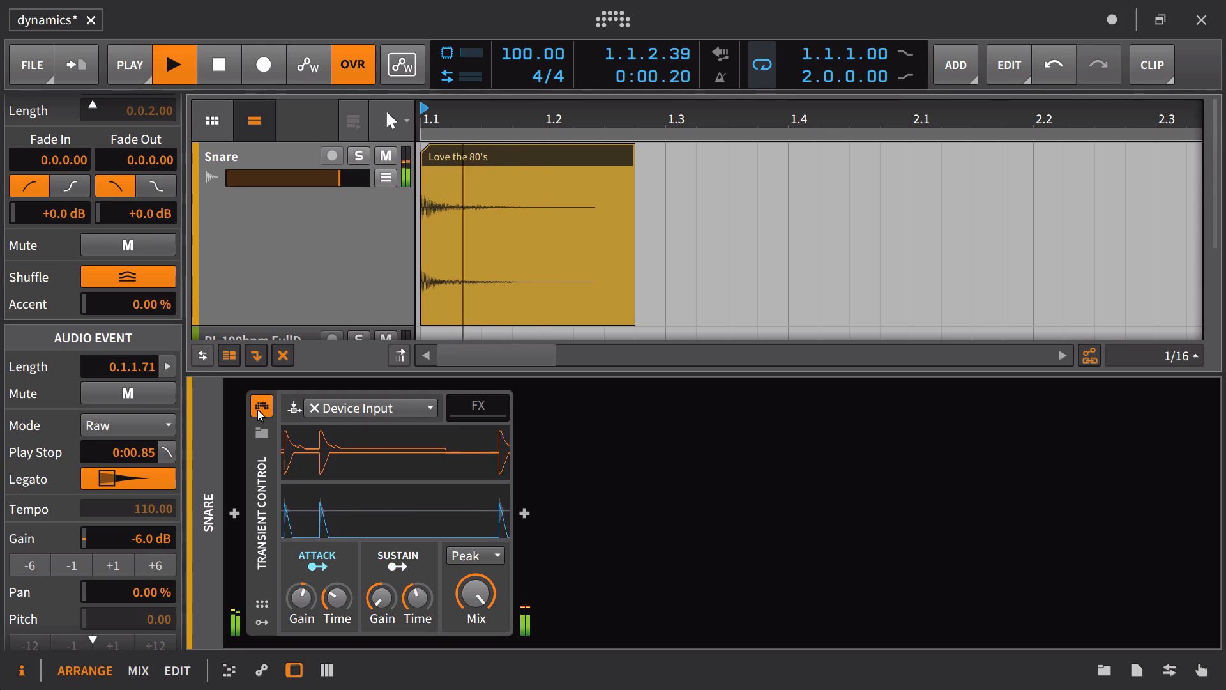
key("space")
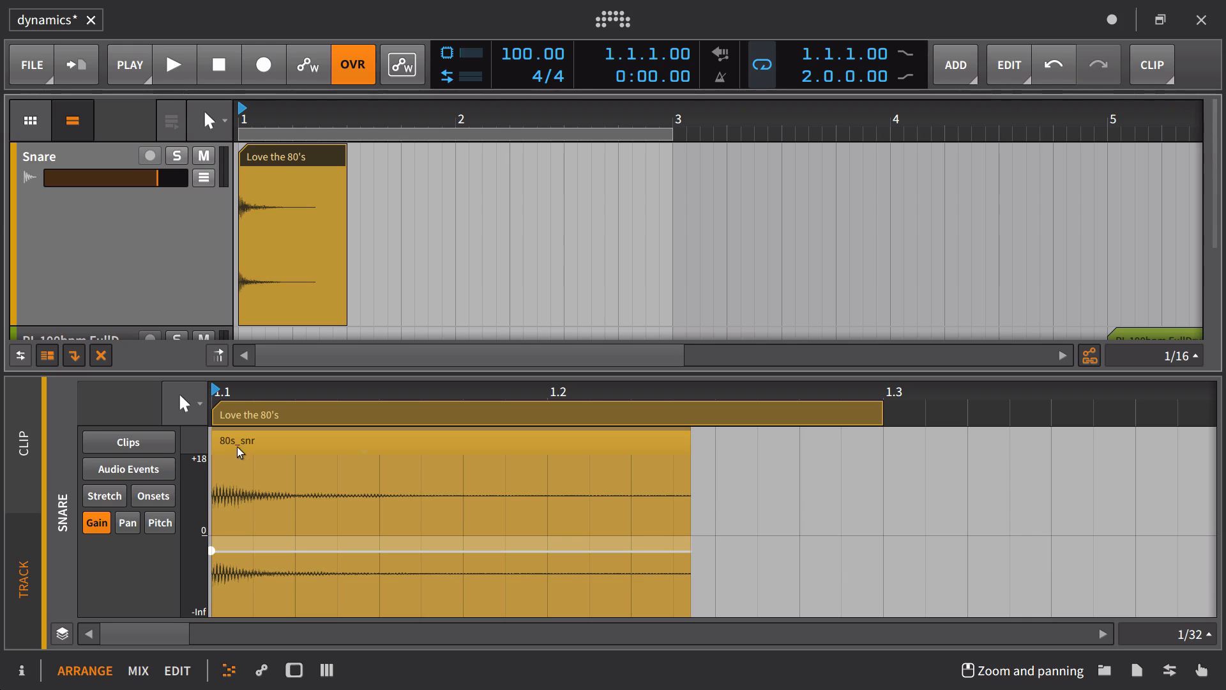
Step: Try adding gain envelope points near the start of the 80s_snr audio event, and undo them
left_click_drag(251, 121, 251, 41)
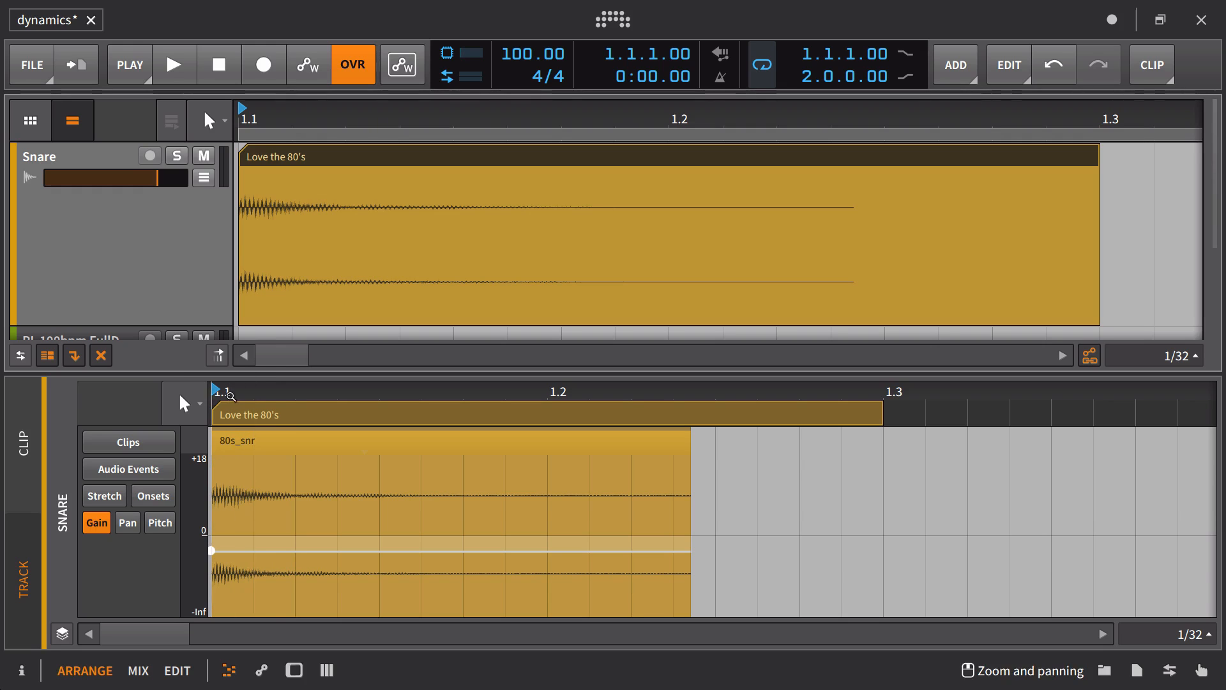
left_click_drag(231, 396, 231, 491)
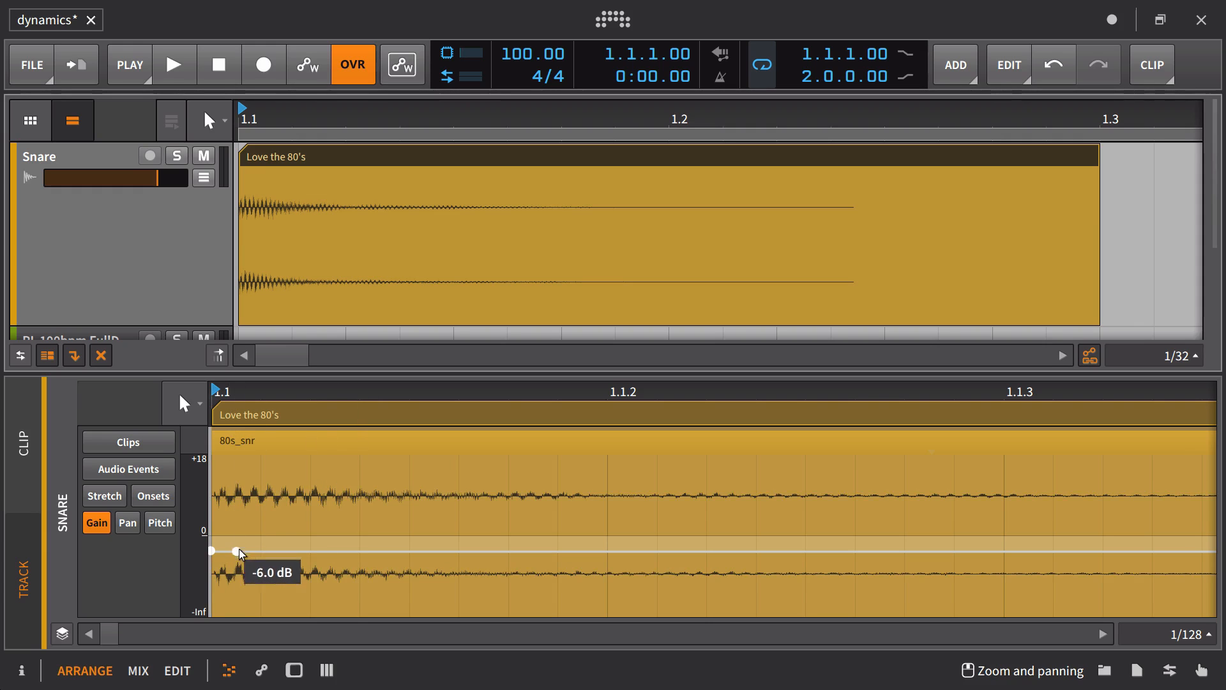
left_click_drag(239, 553, 310, 560)
key("ctrl+z")
key("ctrl+z")
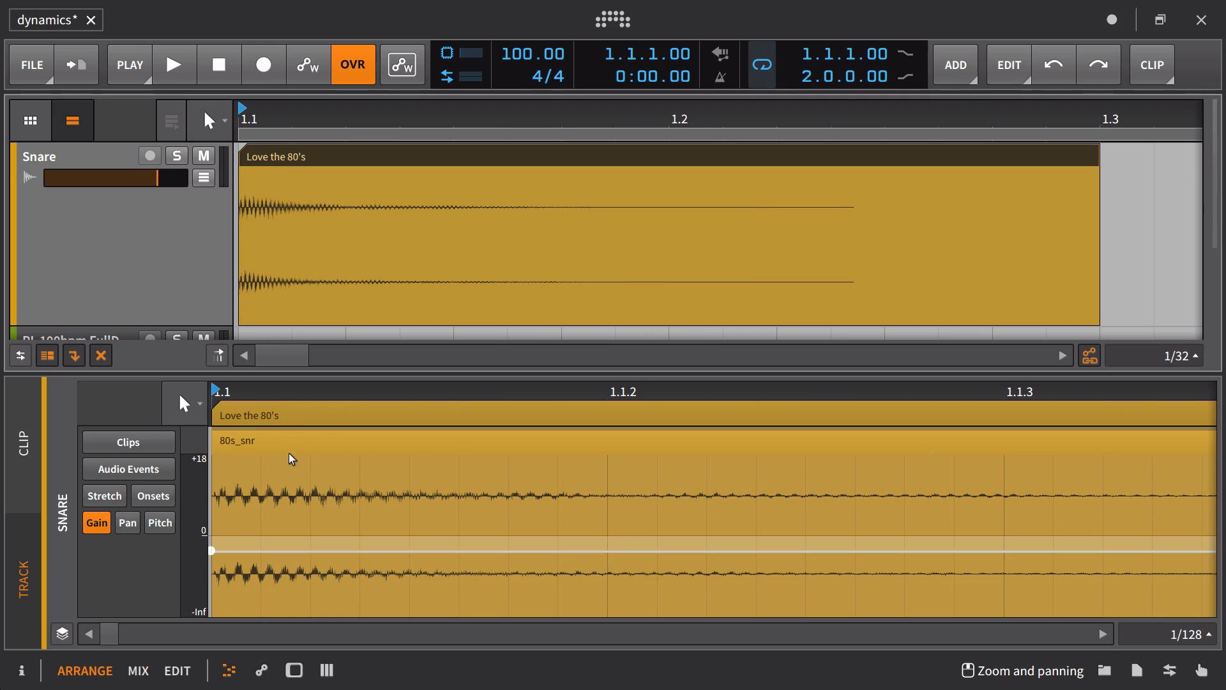
Step: Add gain points near the start of the snare event, peaking at about +0.8 dB over the transient, while replaying it
key("space")
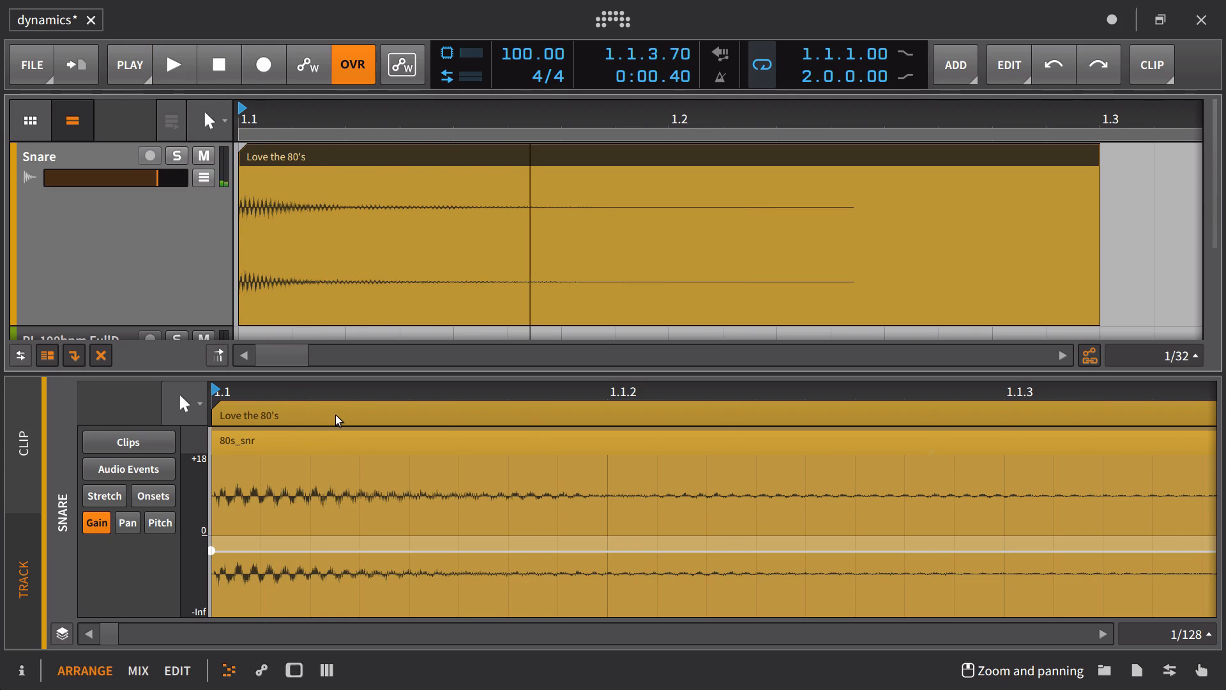
key("space")
left_click_drag(235, 550, 306, 547)
key("space")
key("space")
key("space")
mouse_move(239, 523)
left_mouse_down()
mouse_move(244, 544)
mouse_move(241, 532)
left_mouse_up()
key("space")
key("space")
key("space")
key("space")
key("space")
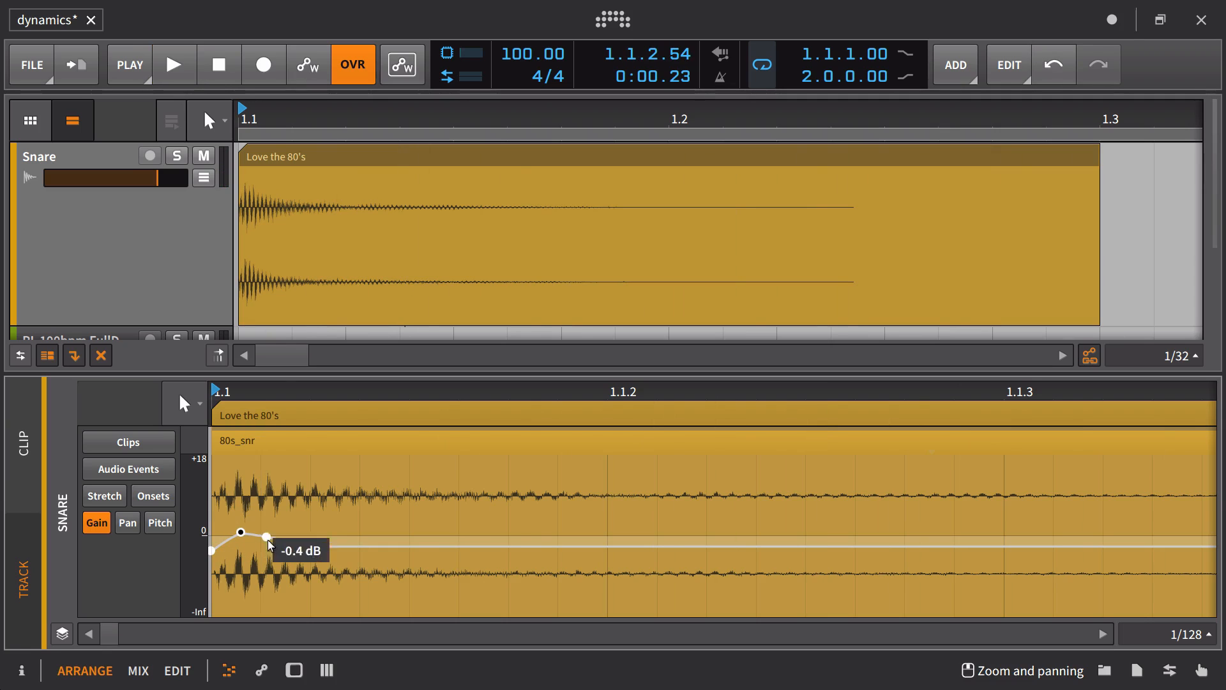
Step: Curve the gain envelope's fall after the peak by ear while replaying the snare
key("space")
key("space")
key("space")
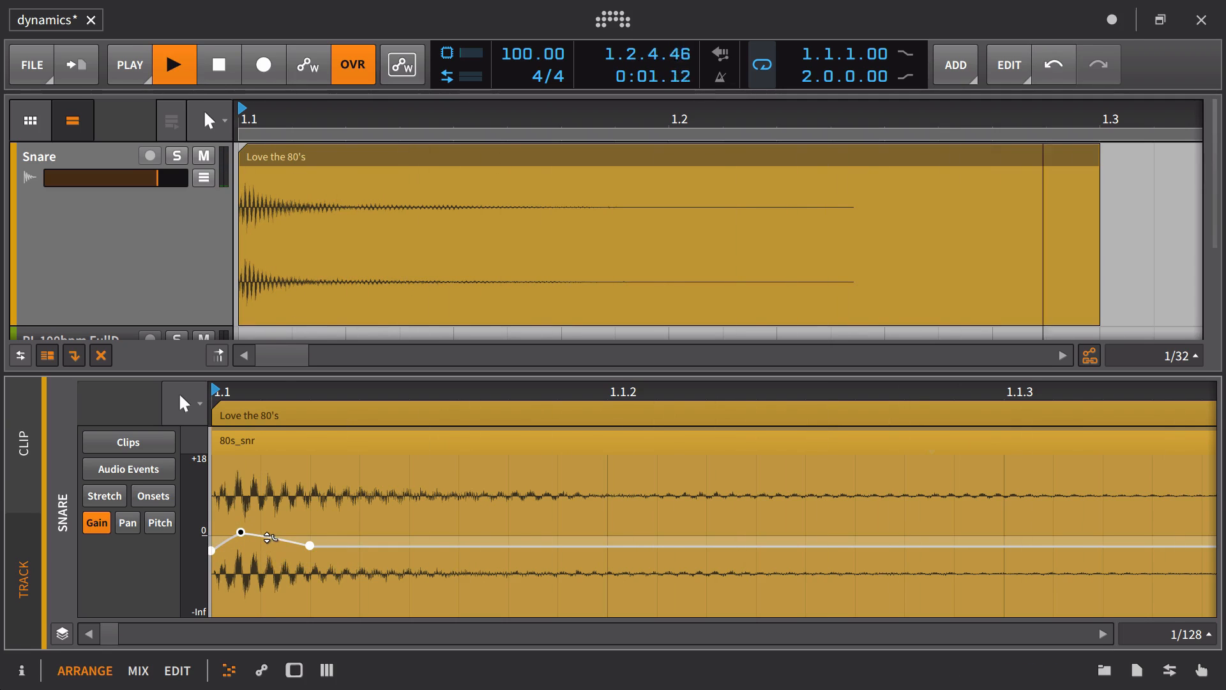
key("space")
key("space")
key("space")
key("space")
key("space")
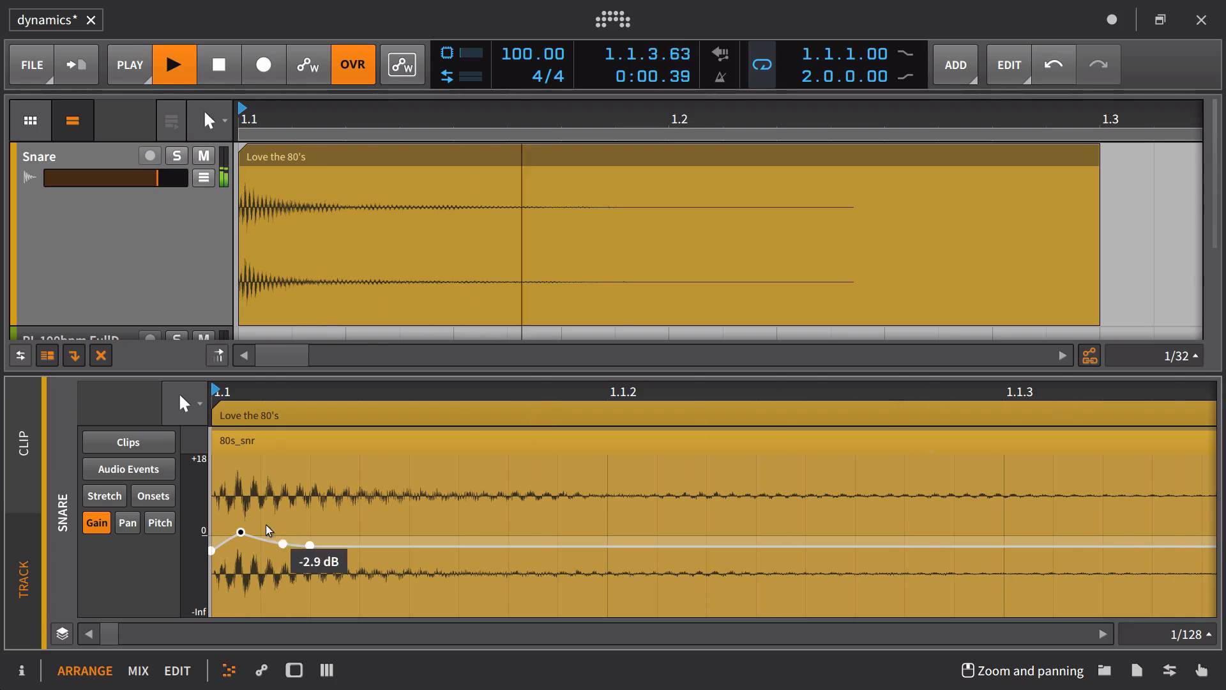
key("space")
key("space")
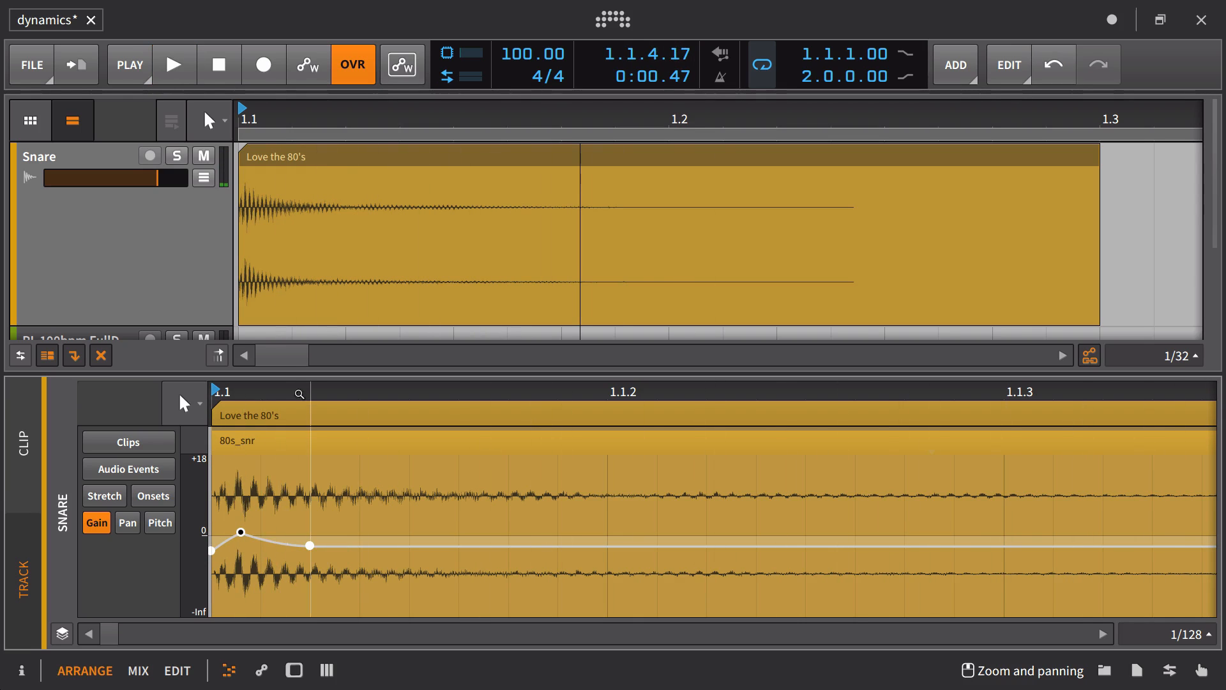
Step: Delete the two added gain points to flatten the snare event's gain envelope
left_click_drag(261, 392, 328, 374)
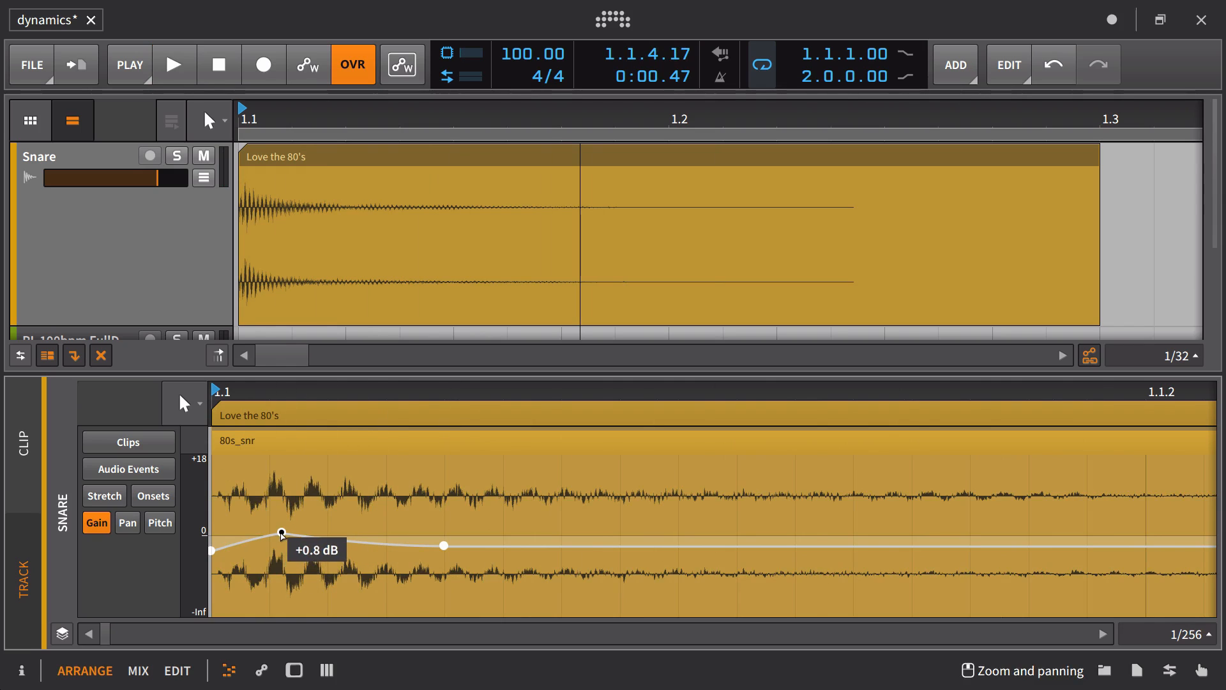
double_click(282, 533)
double_click(444, 546)
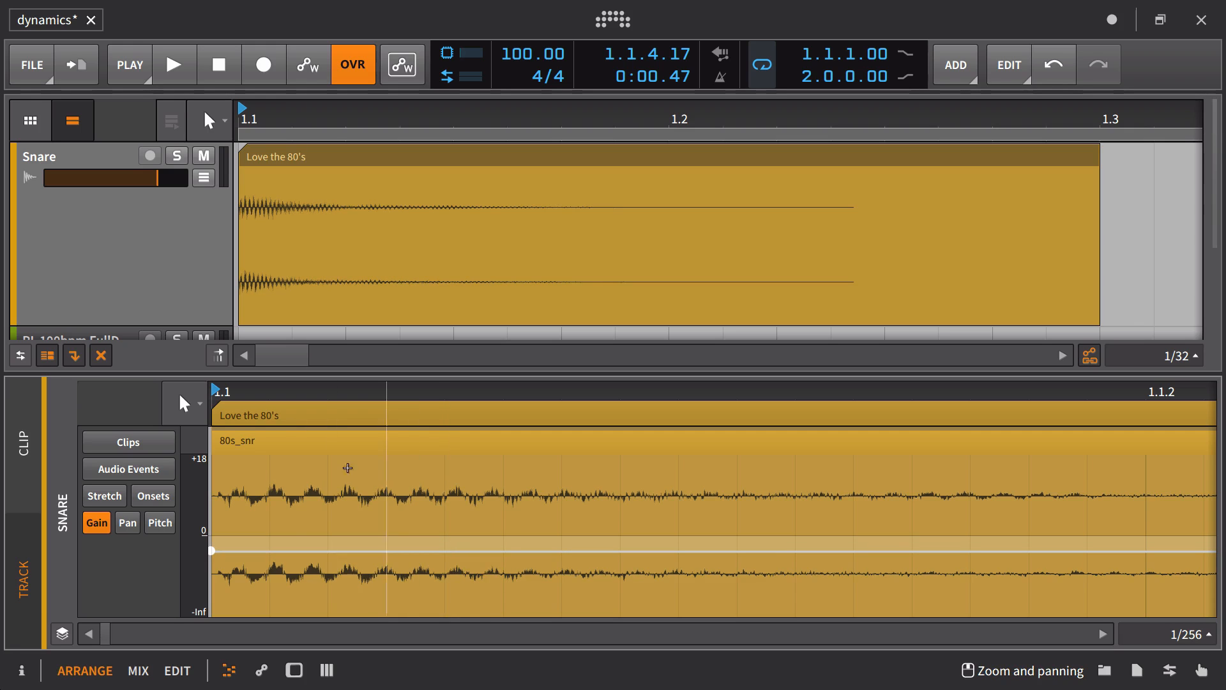
Step: Show the Snare track's Dynamics device, lower its high threshold slightly, and turn the high ratio down to its minimum for upward expansion
left_click(104, 163)
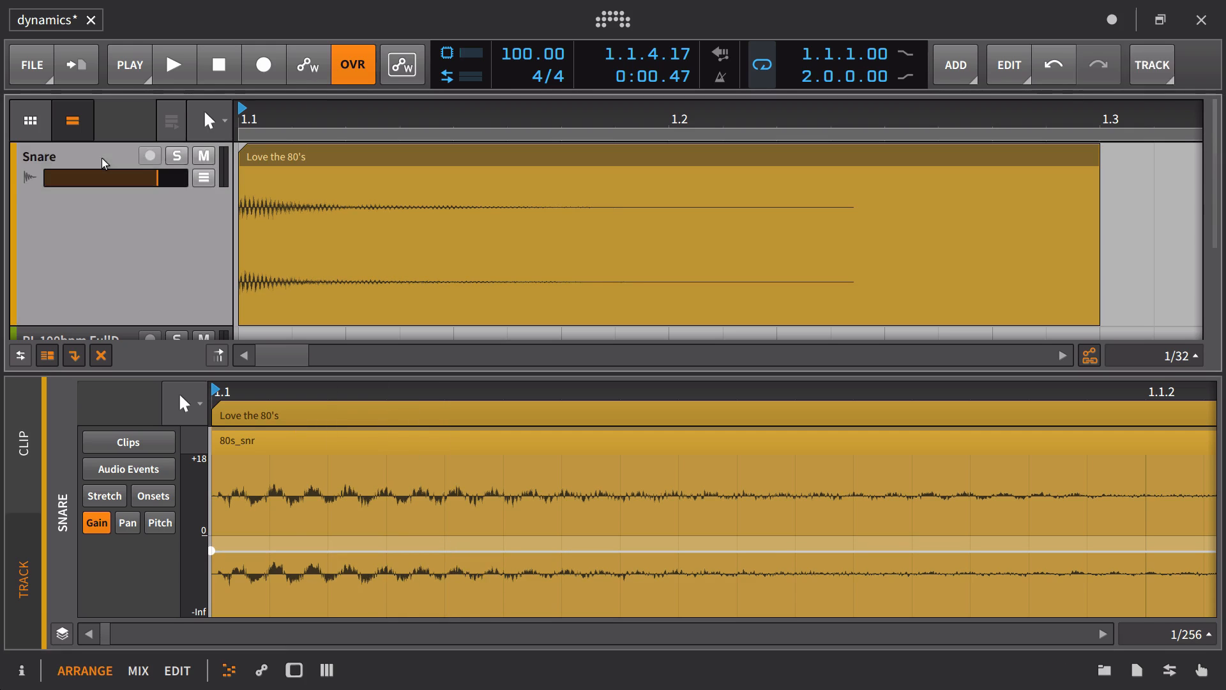
key("d")
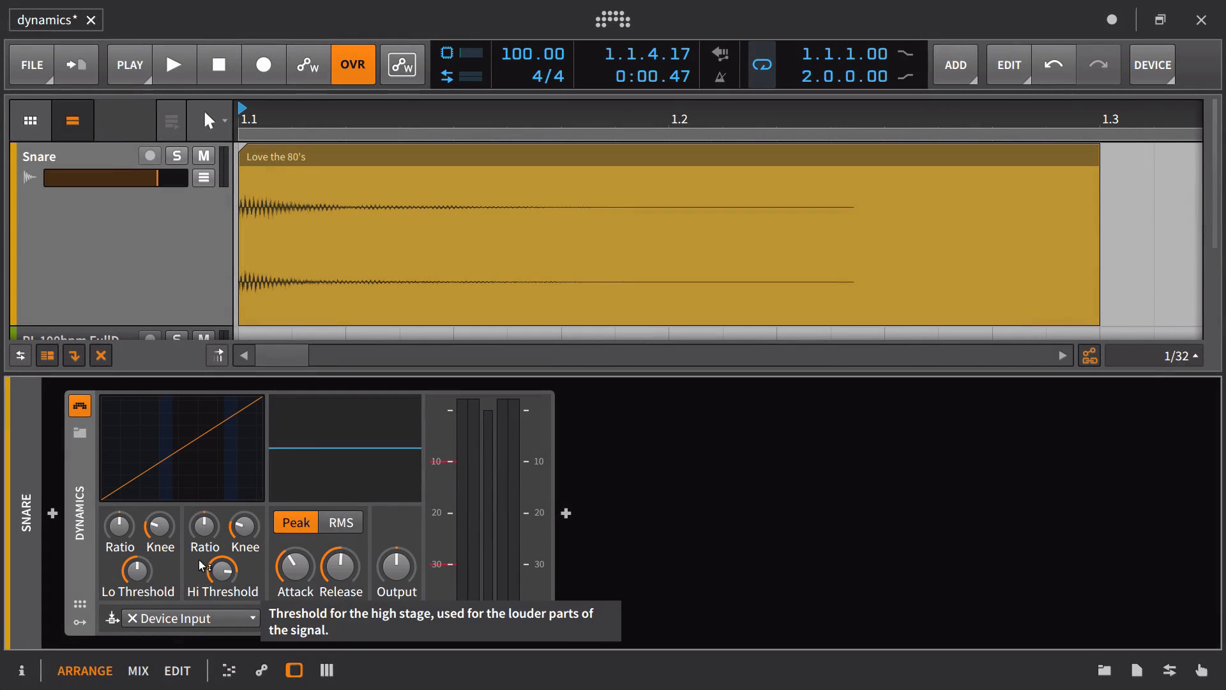
left_click_drag(211, 572, 210, 577)
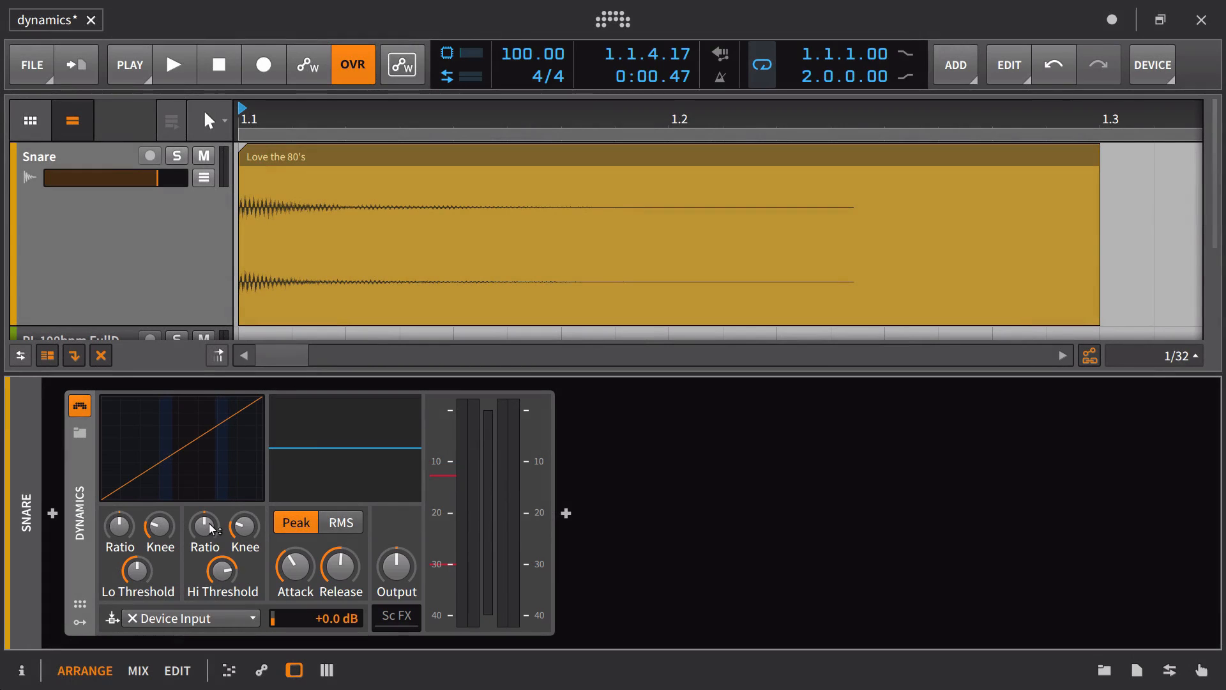
left_click_drag(211, 529, 211, 528)
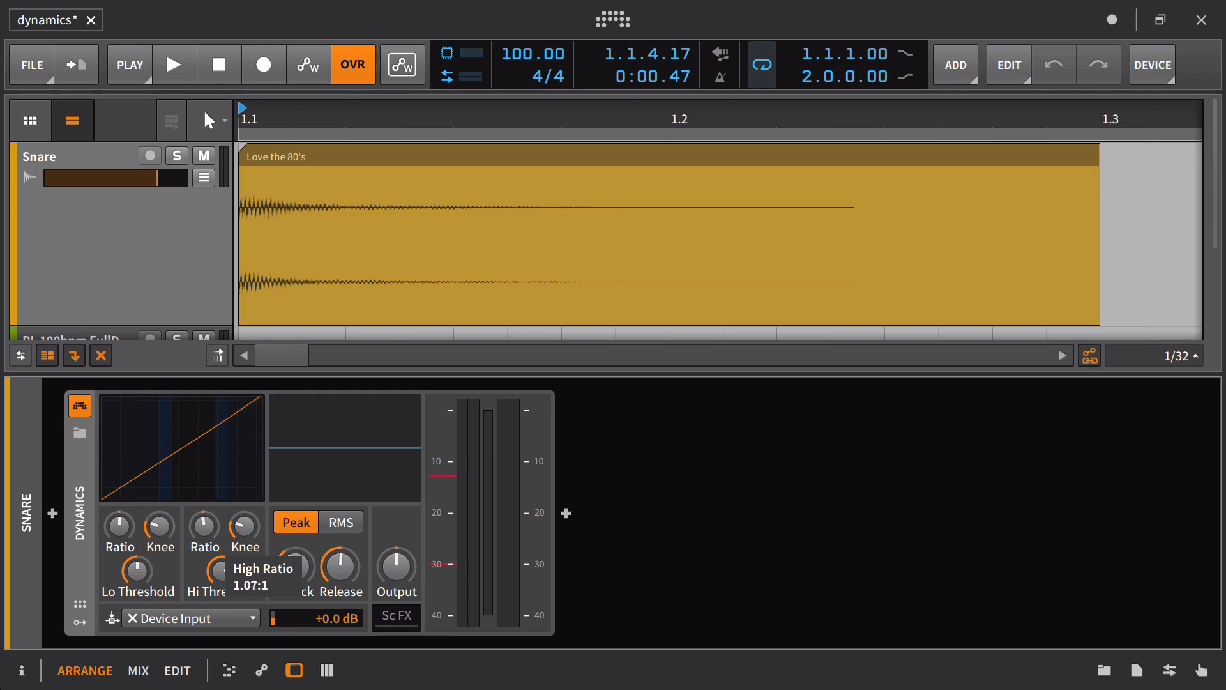
left_click_drag(211, 529, 220, 520)
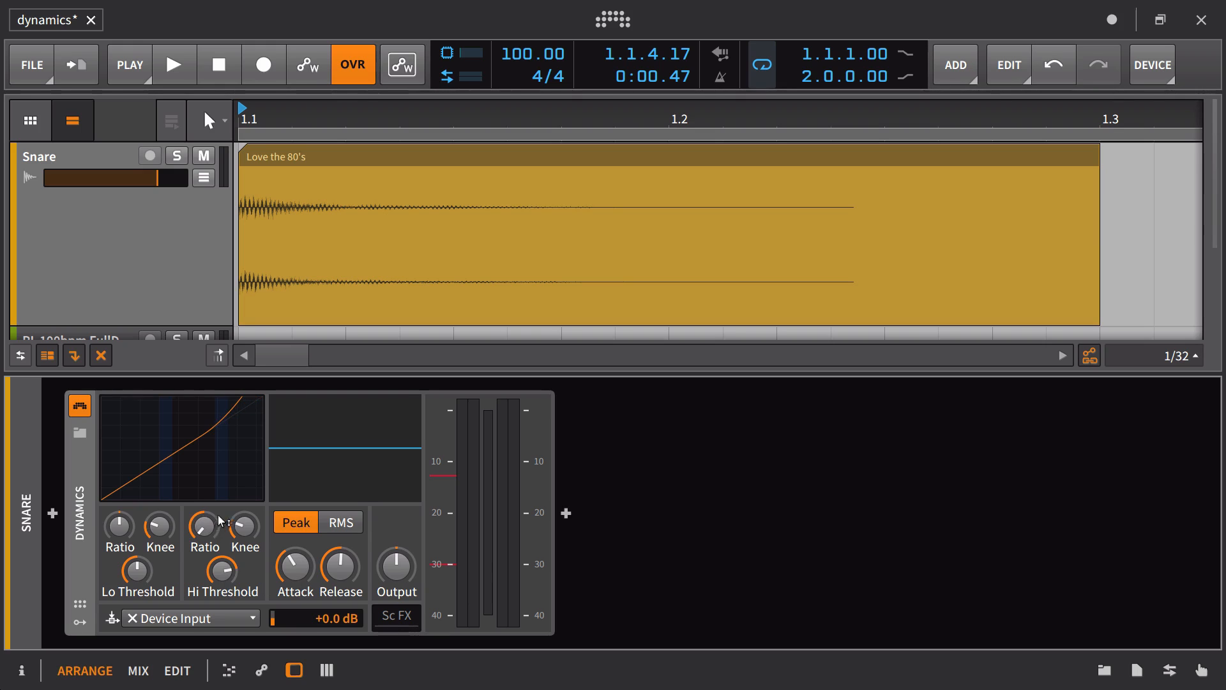
Step: Refine the Dynamics high stage with a lower threshold and minimum knee, and shorten the attack to 0.1 ms
left_click_drag(220, 580, 221, 412)
left_click_drag(208, 527, 203, 567)
left_click_drag(215, 521, 224, 472)
left_click_drag(242, 527, 245, 526)
left_click_drag(284, 573, 284, 591)
Step: Show the Love the 80's clip's properties and lower its audio event gain to -12 dB
double_click(283, 153)
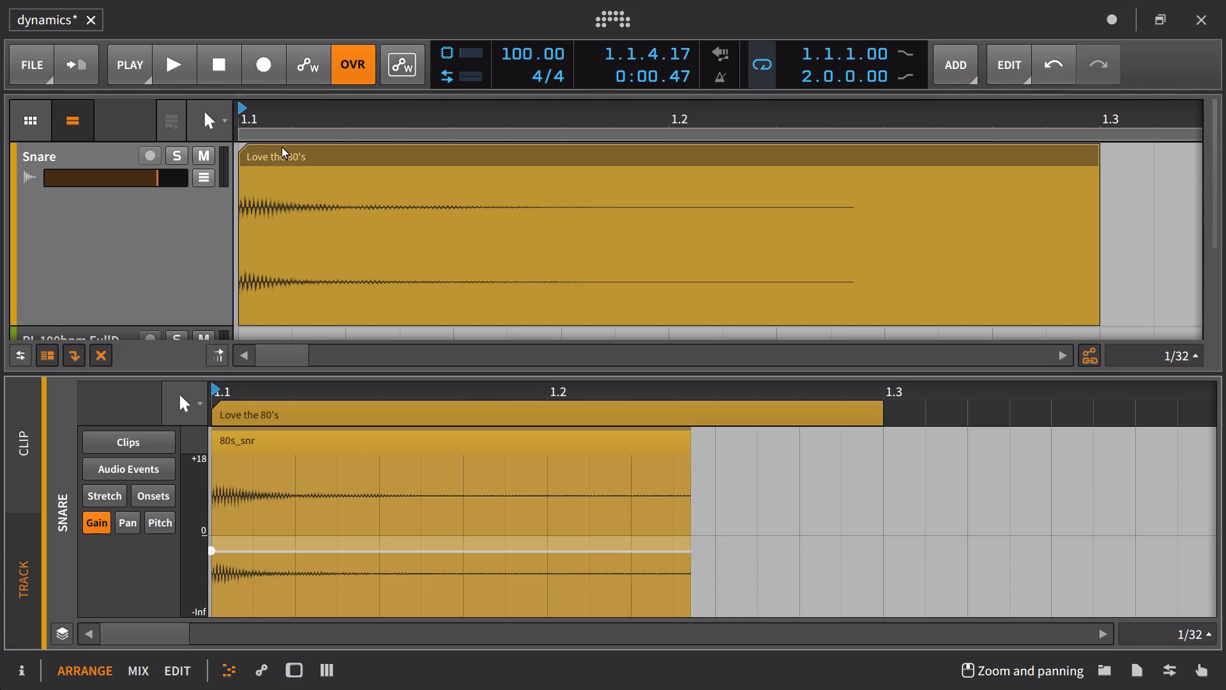
double_click(284, 154)
left_click(19, 671)
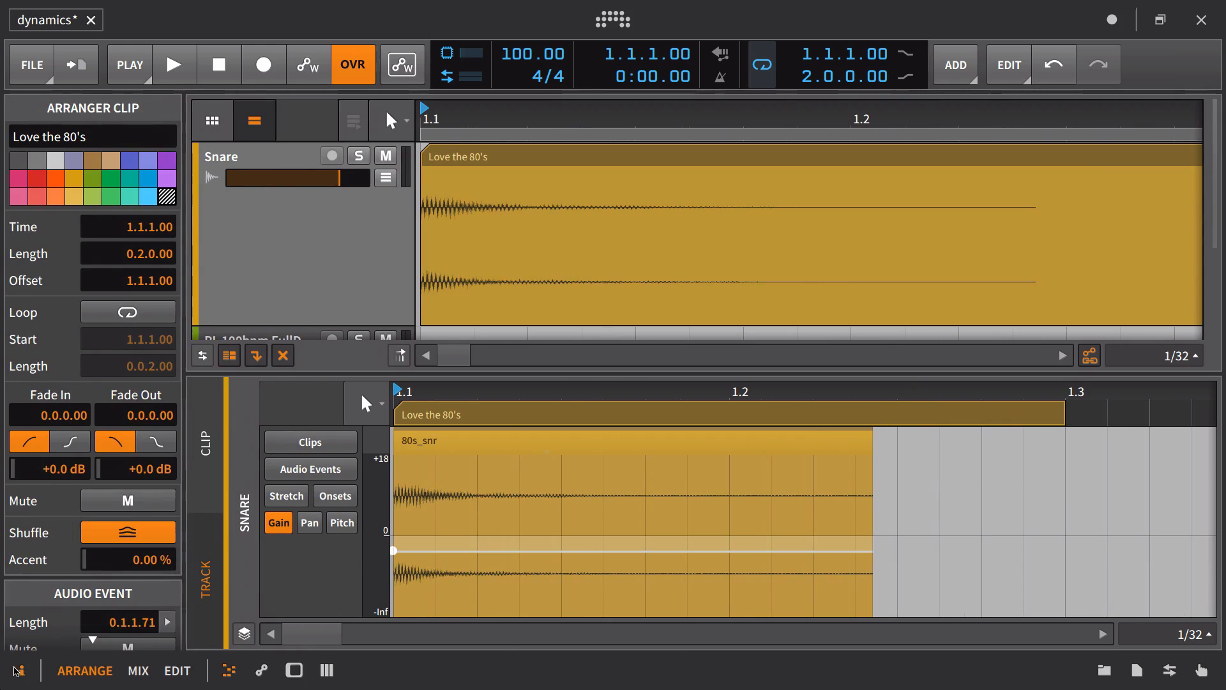
scroll(64, 523, "down", 5)
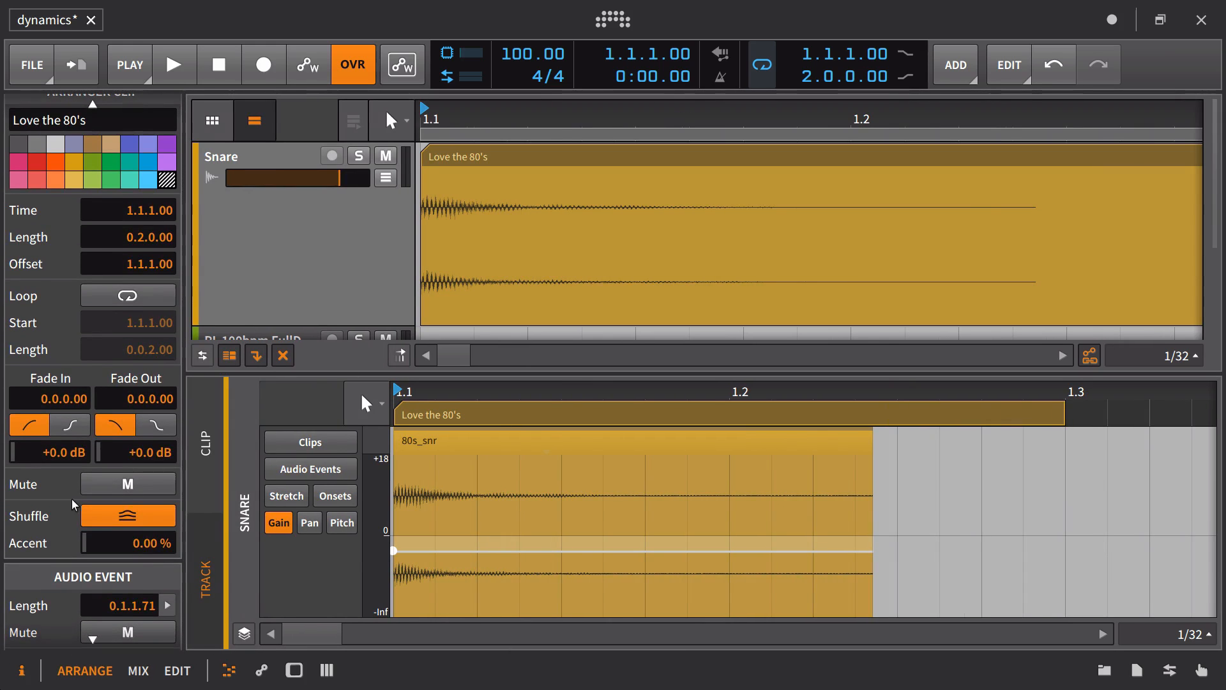
scroll(69, 498, "down", 3)
left_click(41, 558)
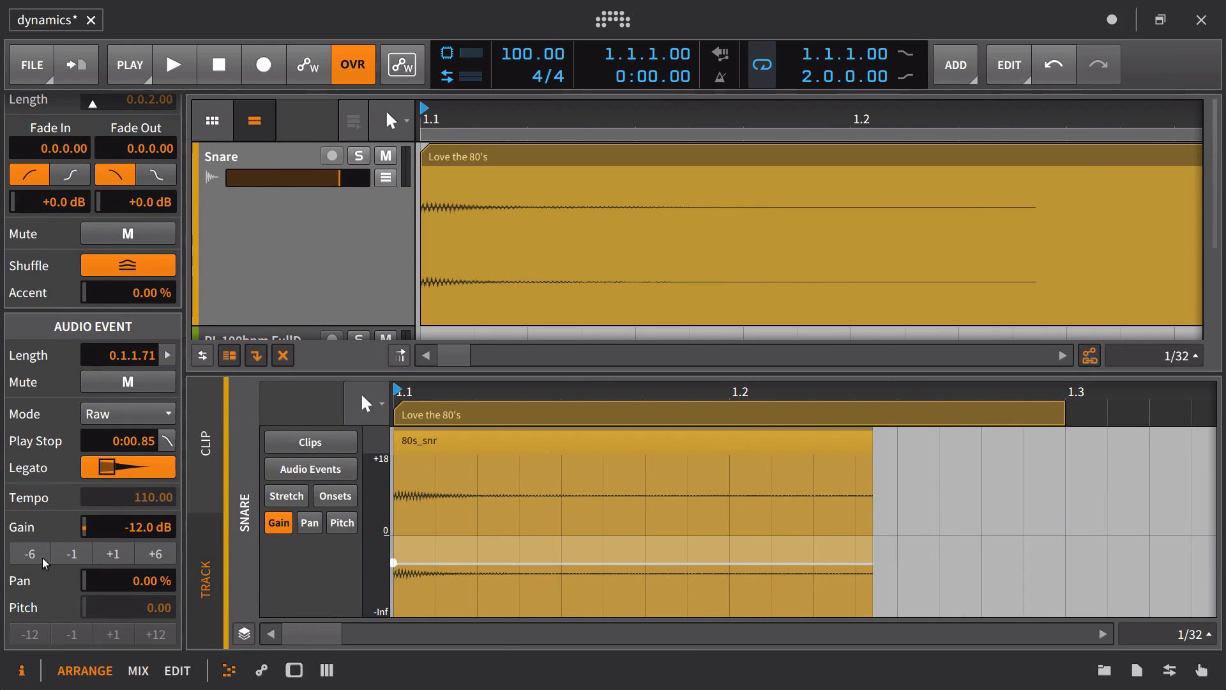
Step: Return to the Snare track's Dynamics device, bypass it, and replay the unprocessed snare several times
mouse_move(337, 178)
left_mouse_down()
mouse_move(302, 179)
mouse_move(341, 181)
left_mouse_up()
key("d")
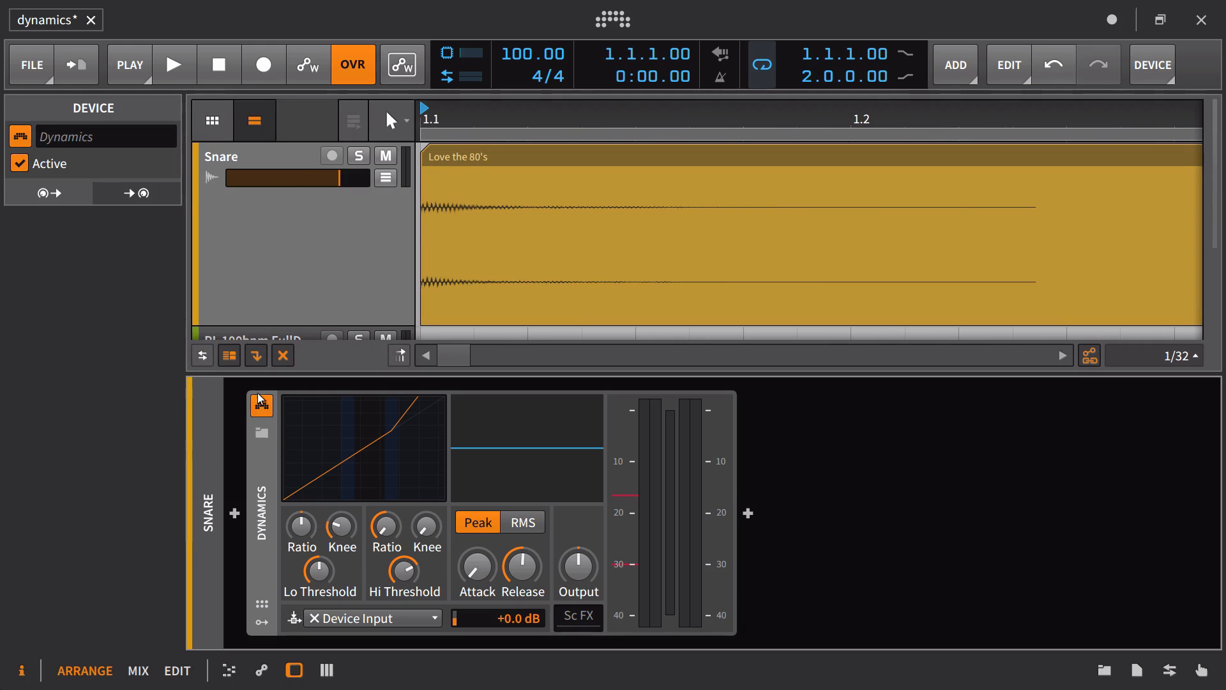
left_click_drag(519, 113, 517, 199)
key("space")
key("space")
key("space")
key("space")
key("space")
key("space")
key("space")
key("space")
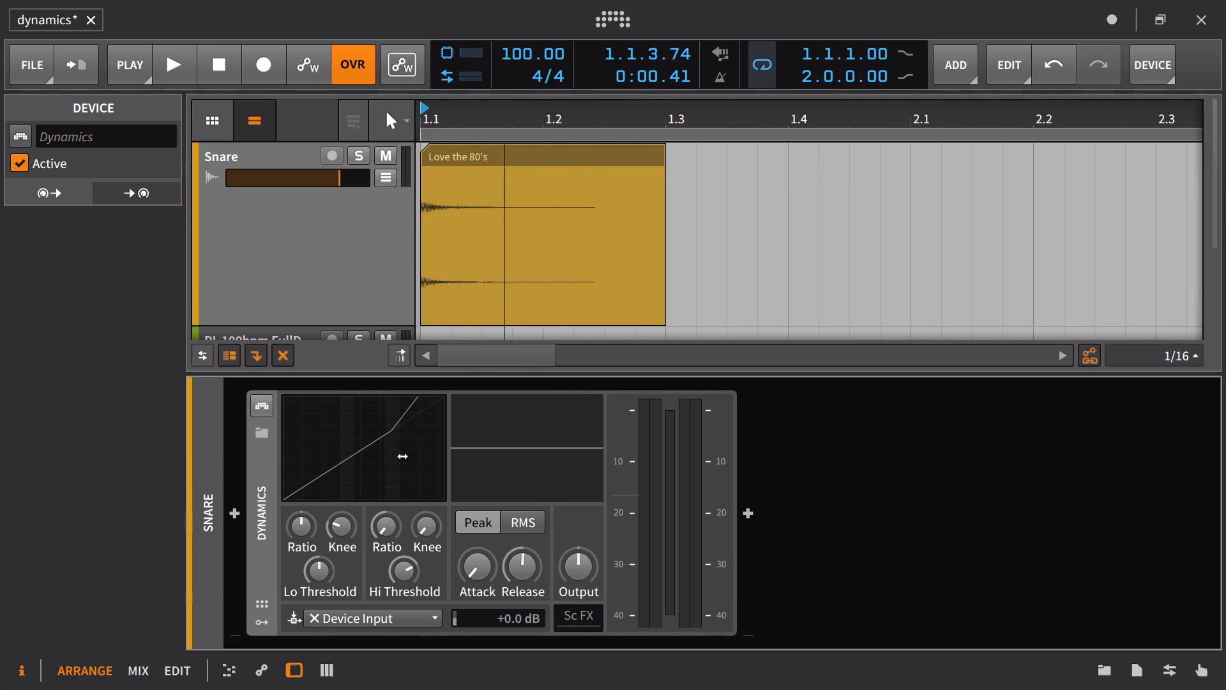
Step: Shorten the Love the 80's clip to a length of 0.0.2.00 and replay it
left_click_drag(662, 152, 474, 206)
key("space")
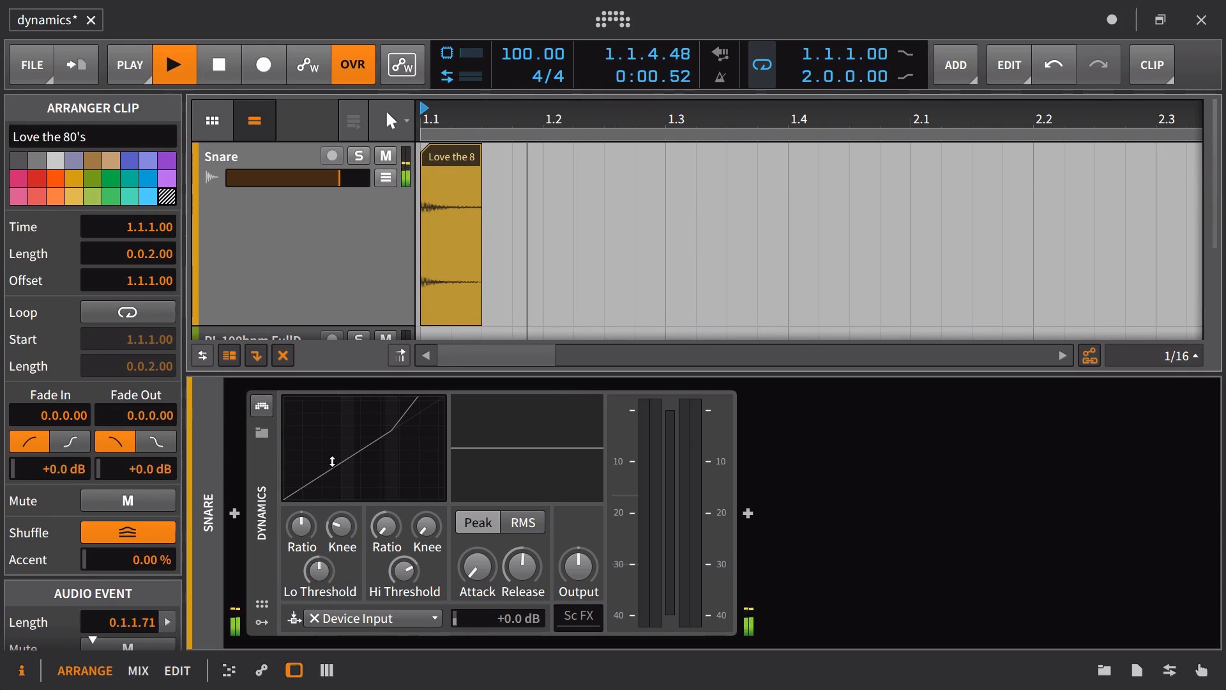
key("space")
Step: Re-enable Dynamics and lower its high threshold to about -20 dB while replaying the snare
left_click(264, 405)
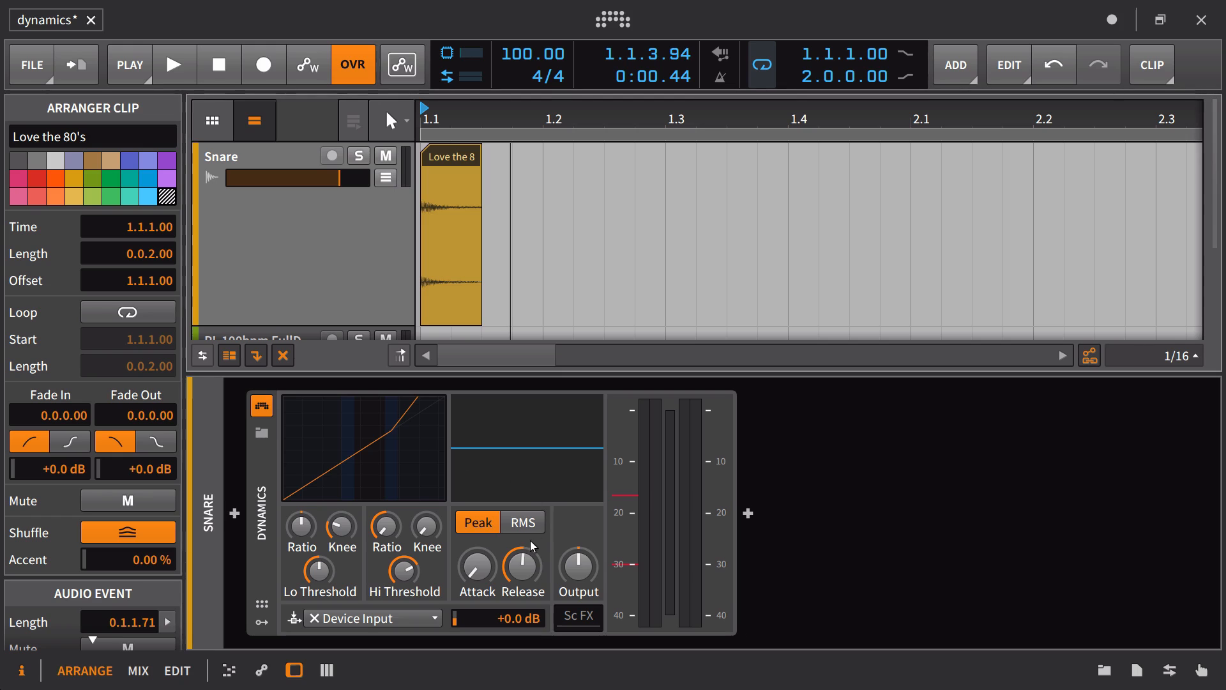
key("space")
key("space")
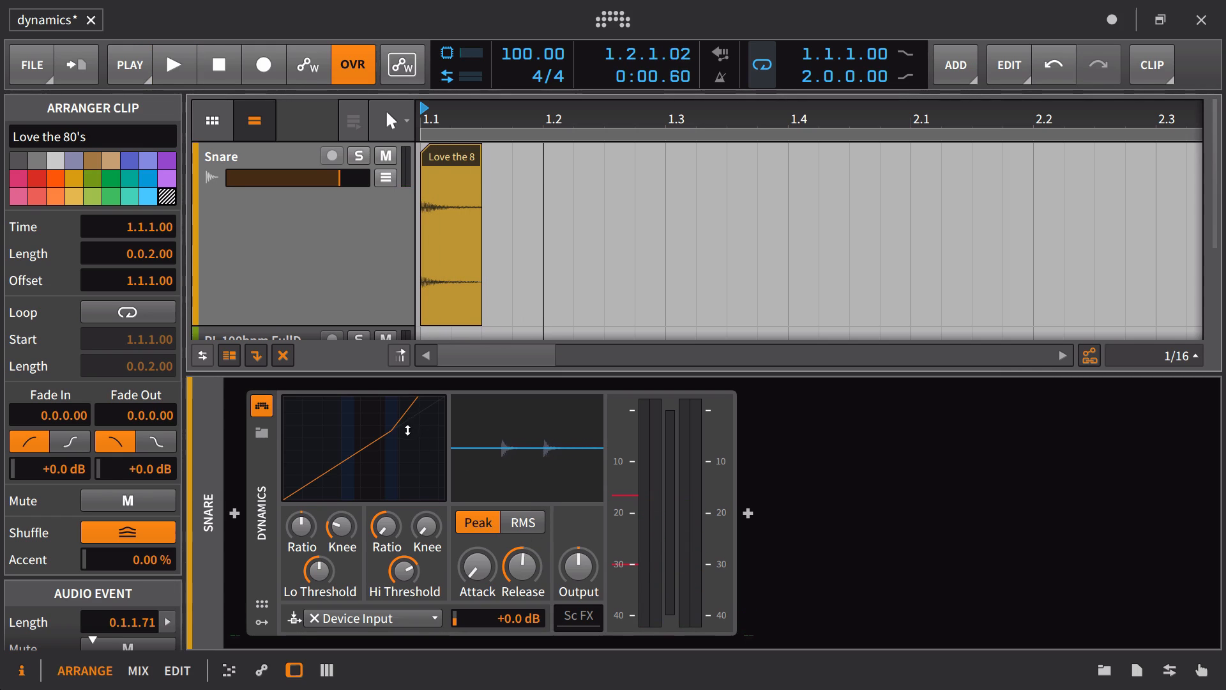
left_click_drag(410, 573, 409, 587)
key("space")
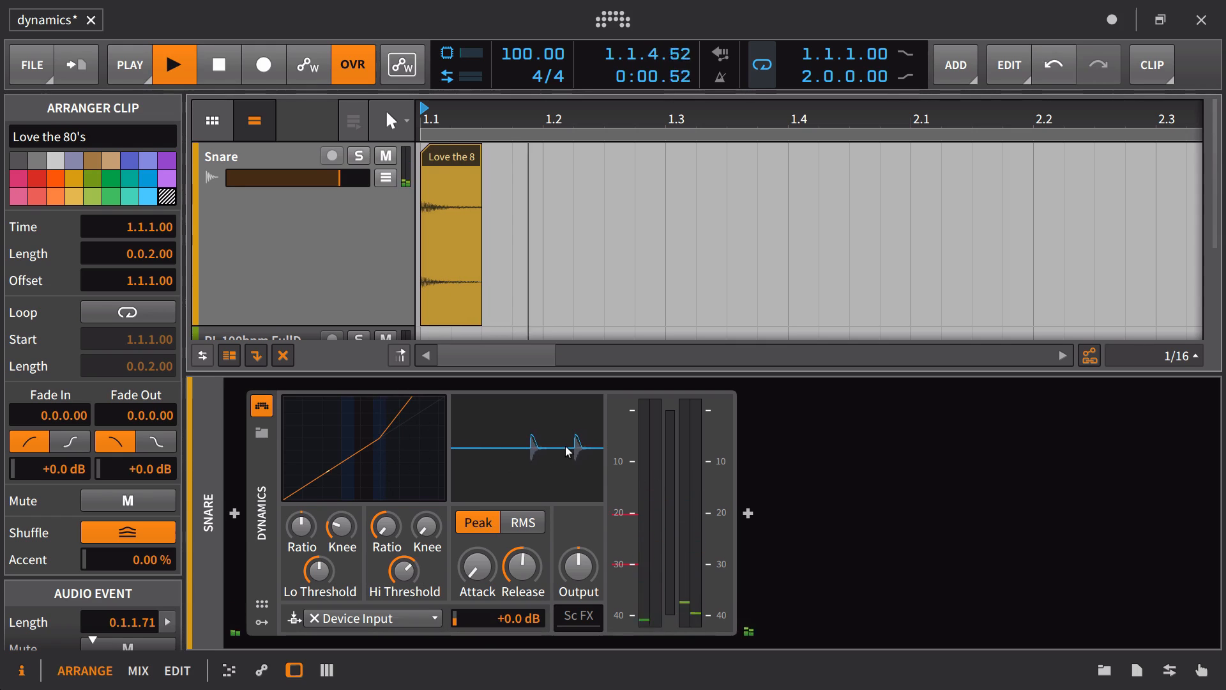
key("space")
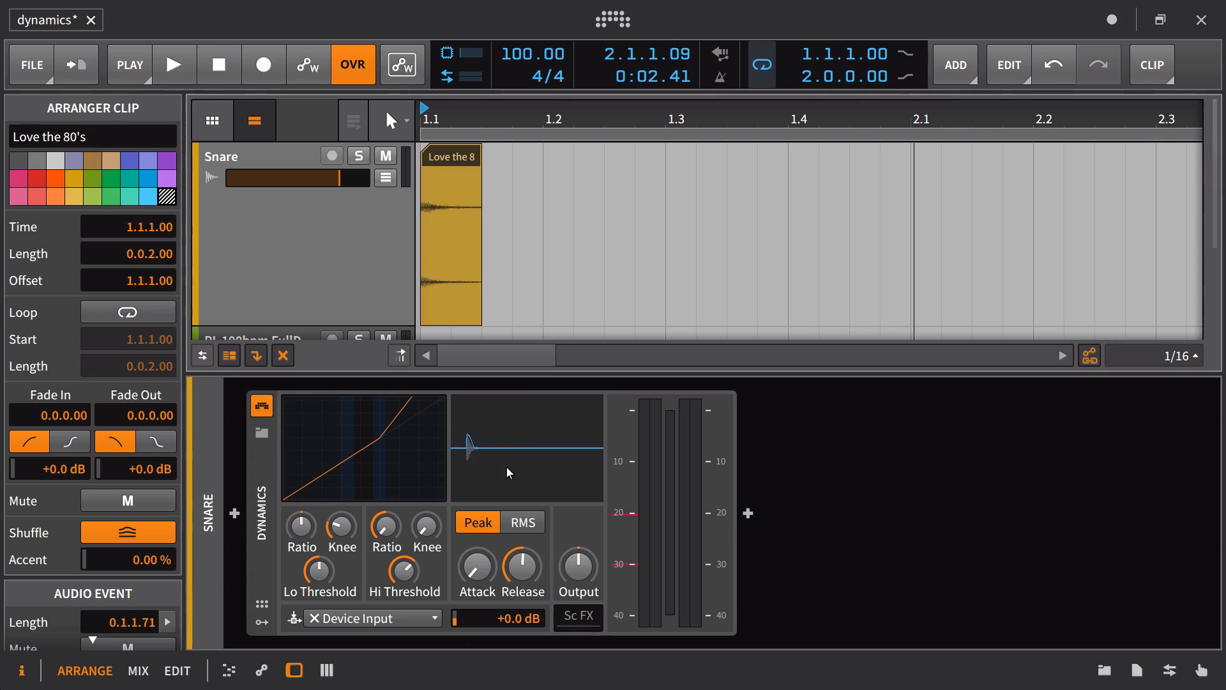
key("space")
key("space")
key("space")
key("space")
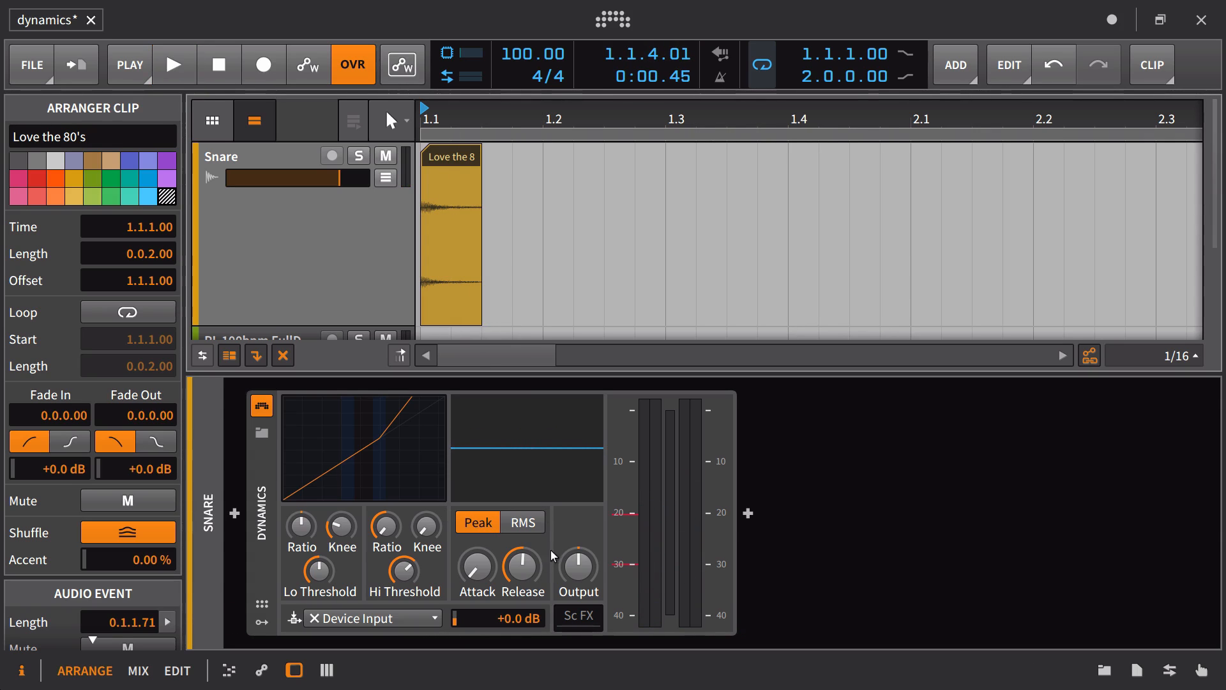
Step: Shorten the Dynamics release by ear while replaying the snare
left_click_drag(539, 573, 536, 568)
key("space")
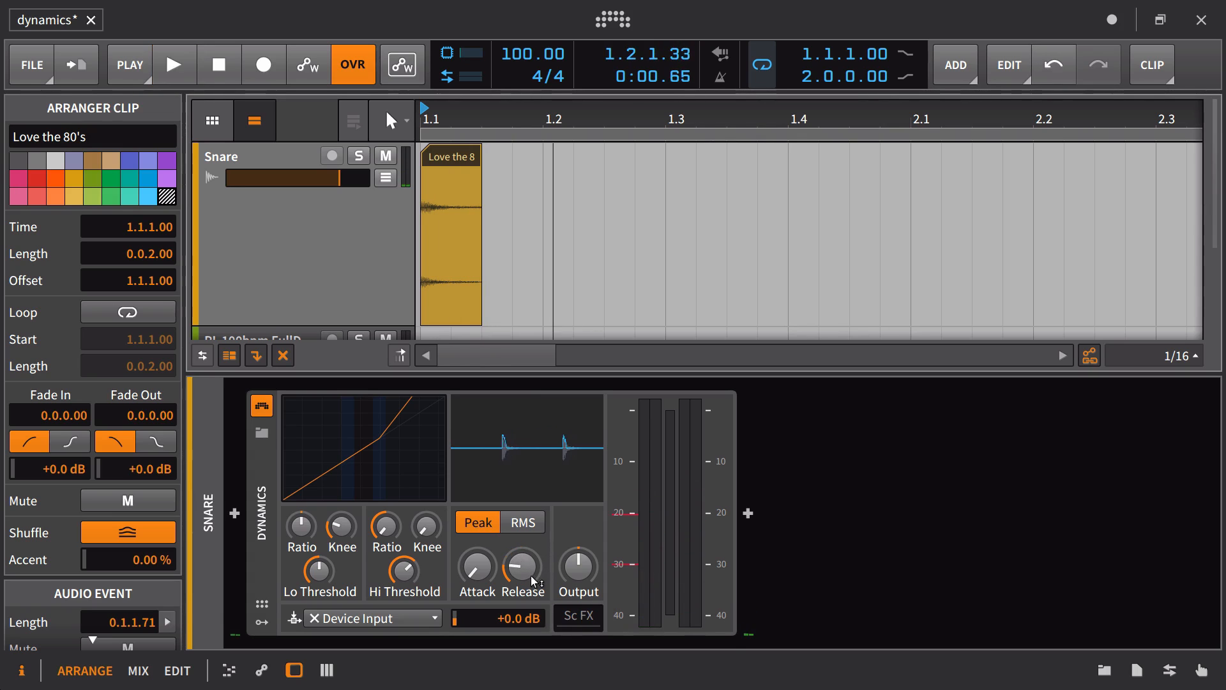
key("space")
key("space")
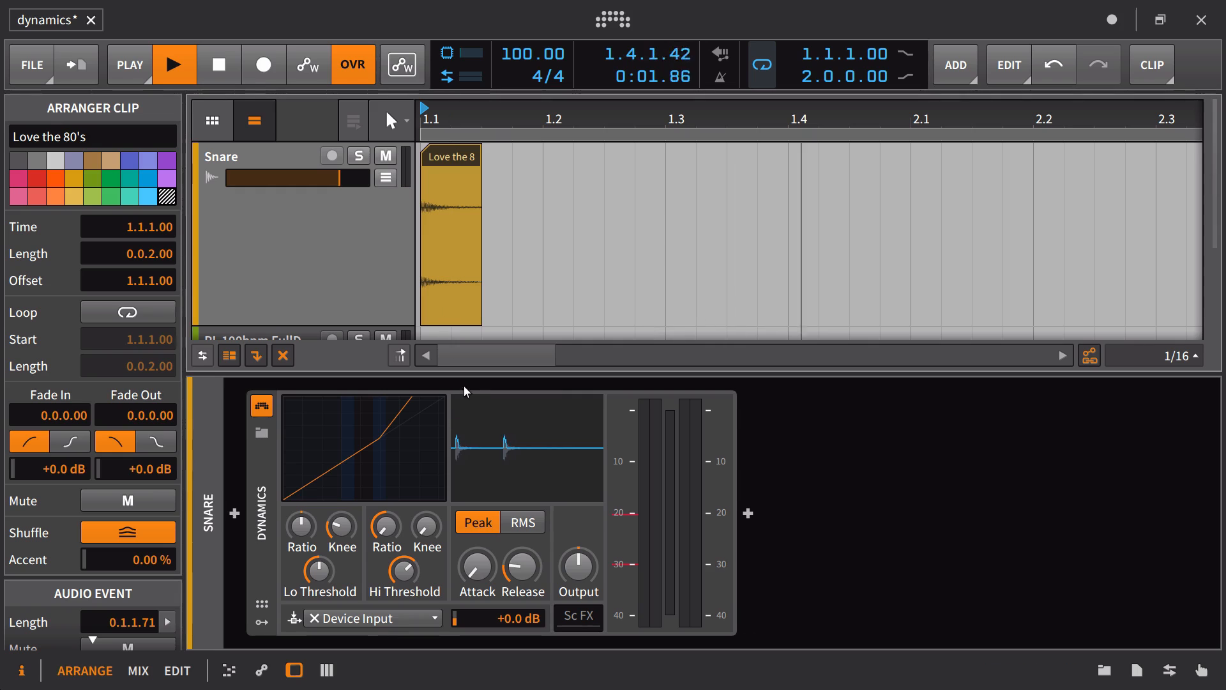
key("space")
key("space")
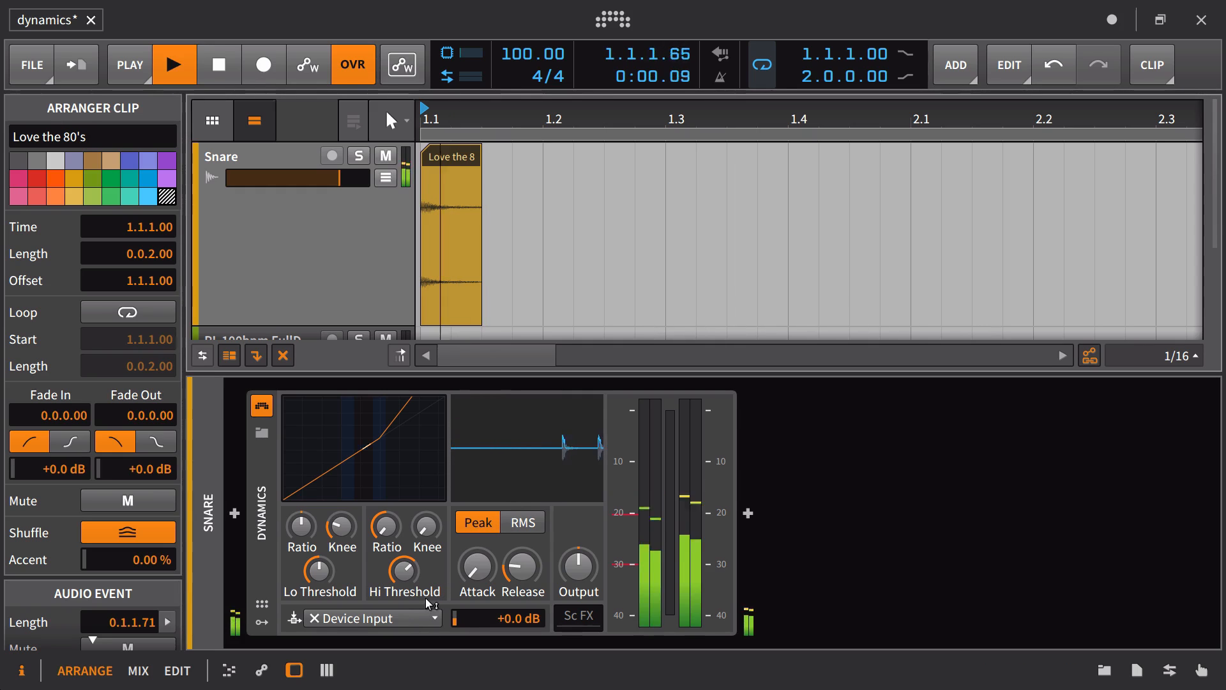
Step: Lower the Dynamics high threshold further to about -23 dB while replaying the snare
key("space")
left_click_drag(425, 599, 426, 608)
key("space")
key("space")
key("space")
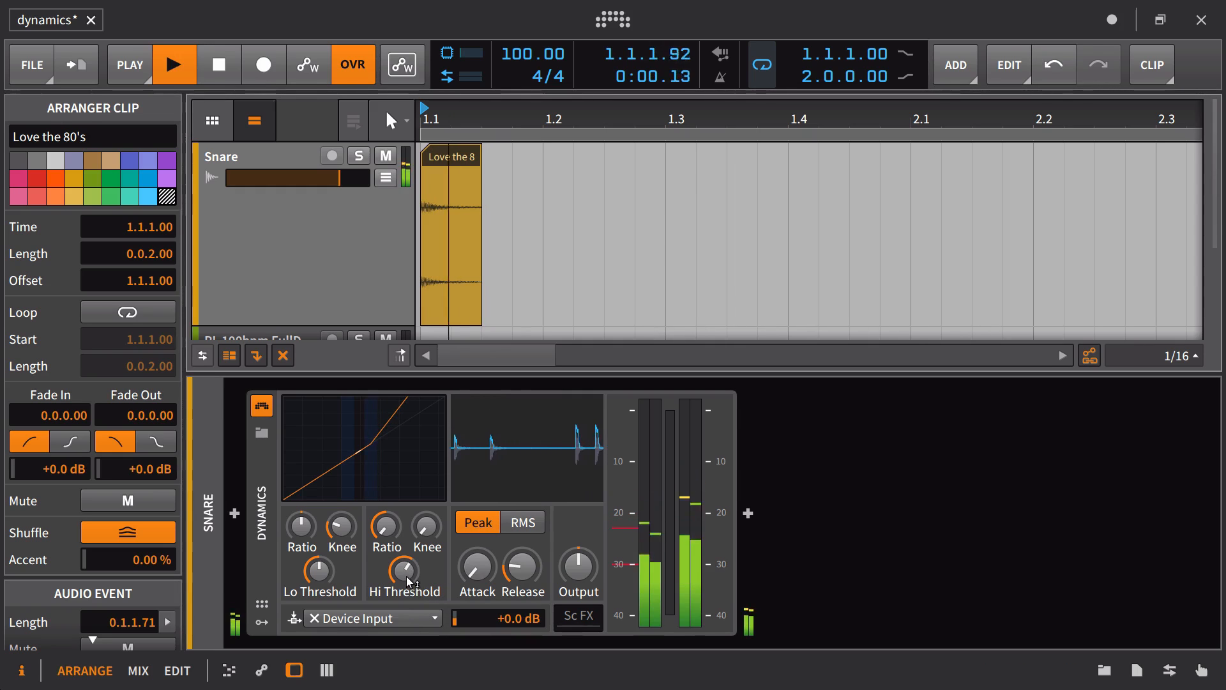
key("space")
key("space")
key("space")
key("space")
Step: Reduce the Dynamics release to near its minimum and replay the snare
left_click_drag(522, 564, 522, 574)
key("space")
key("space")
key("space")
key("space")
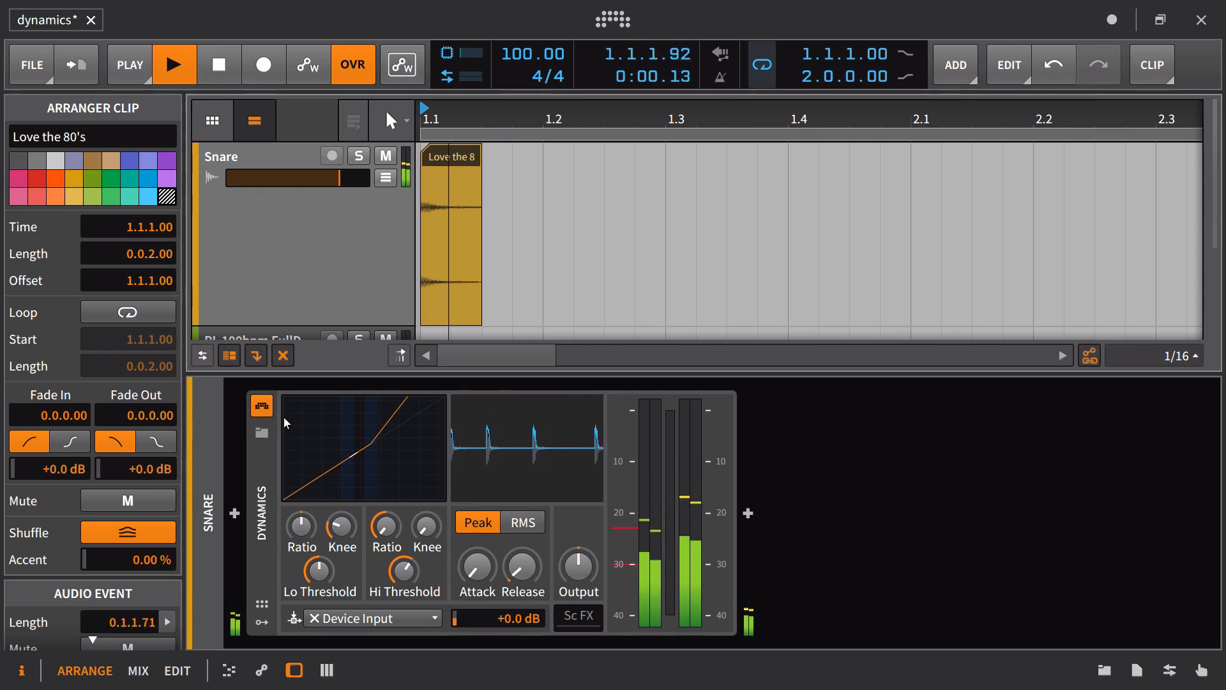
key("space")
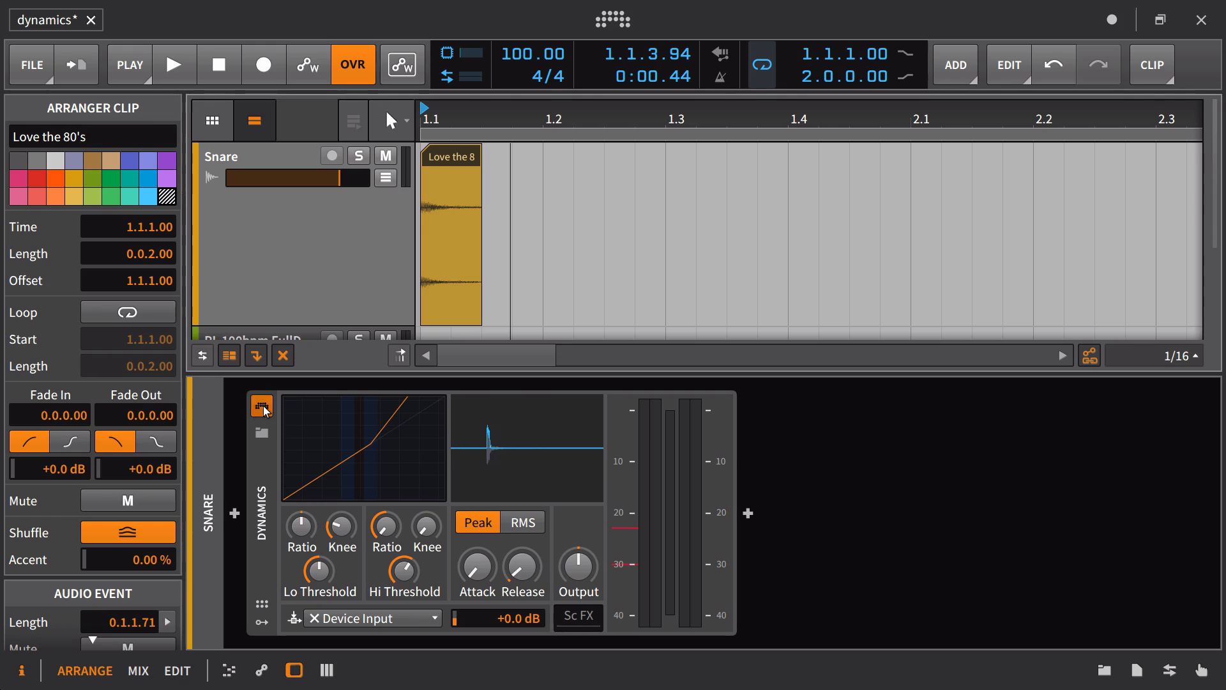
Step: Compare the snare with Dynamics bypassed and enabled by replaying it in both states
left_click(262, 406)
key("space")
key("space")
key("space")
key("space")
key("space")
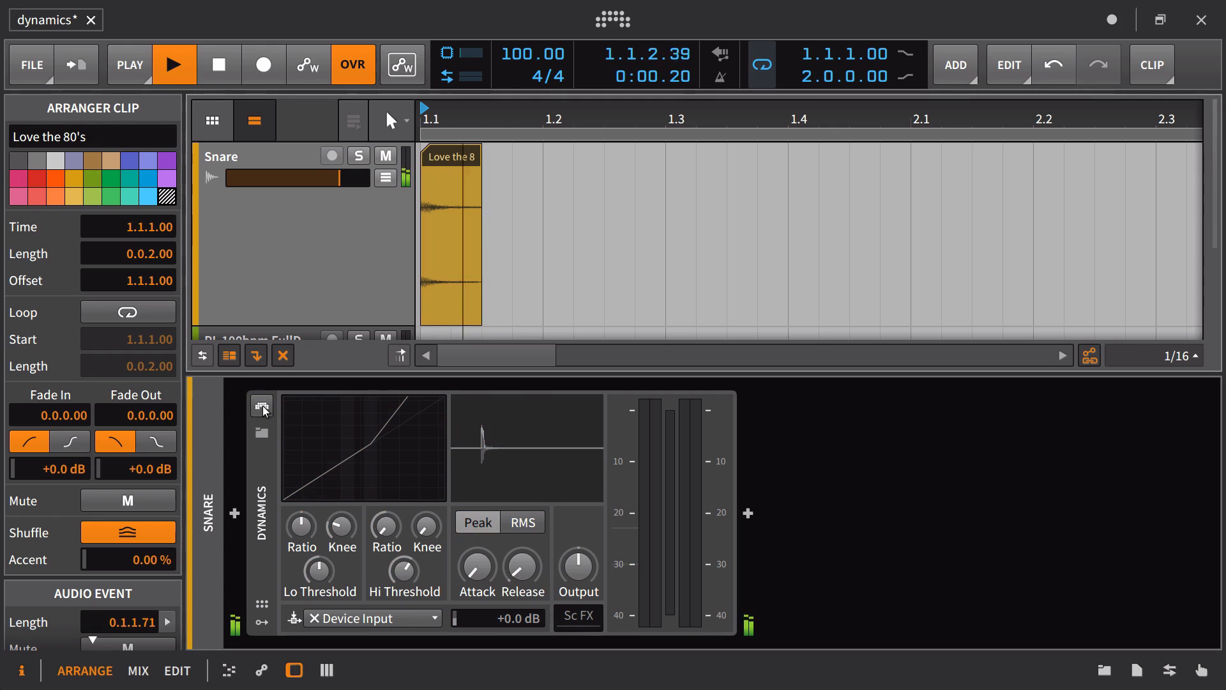
key("space")
key("space")
key("space")
key("space")
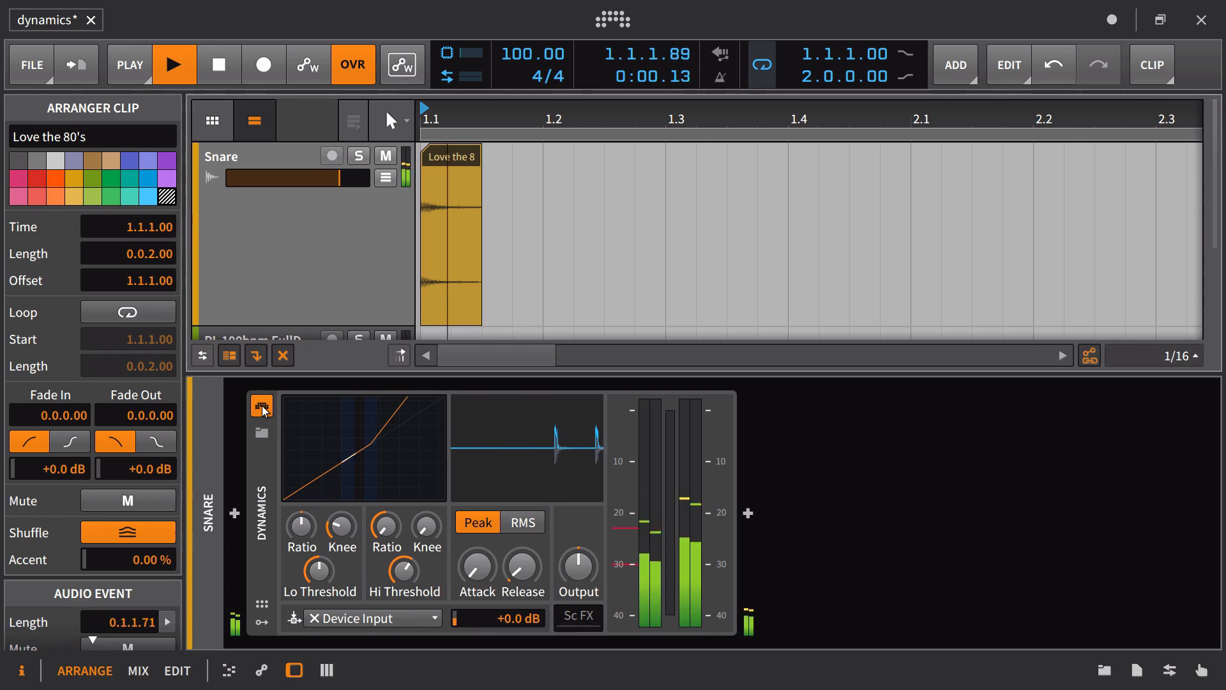
Step: Lengthen the Dynamics release slightly by ear while replaying the snare
key("space")
key("space")
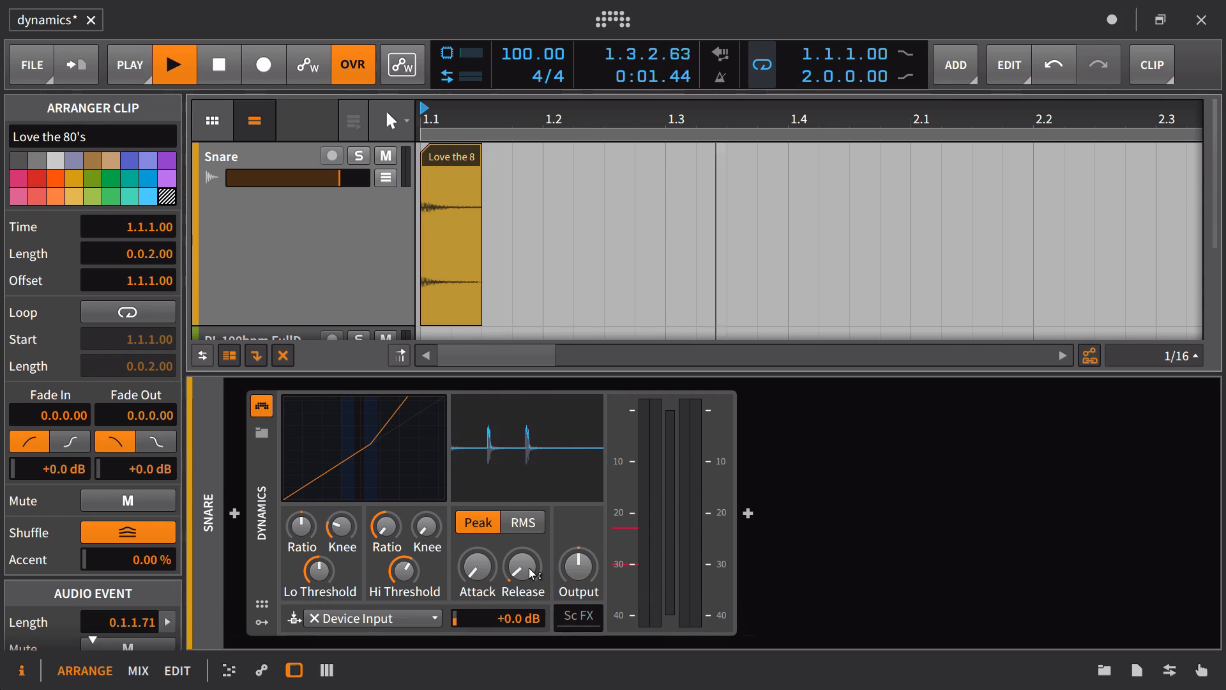
key("space")
key("space")
key("space")
key("space")
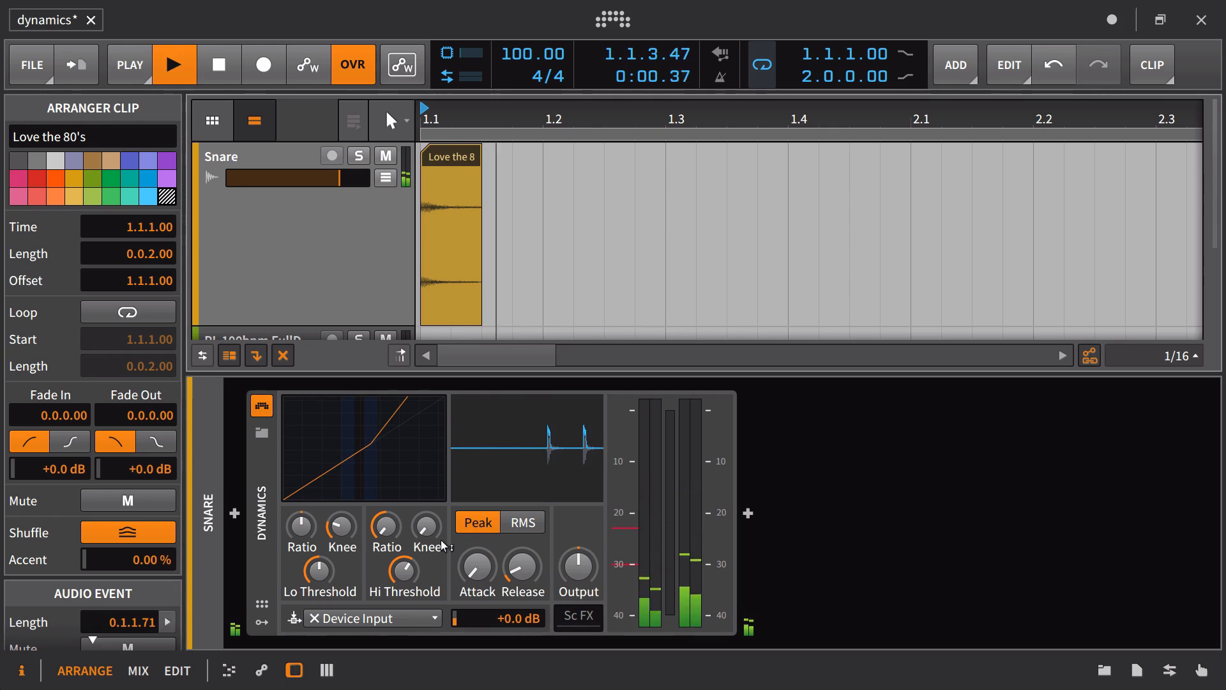
Step: Bypass Dynamics, show the Snare track's level meter, and replay the snare to check its unprocessed peak level
key("space")
key("space")
key("space")
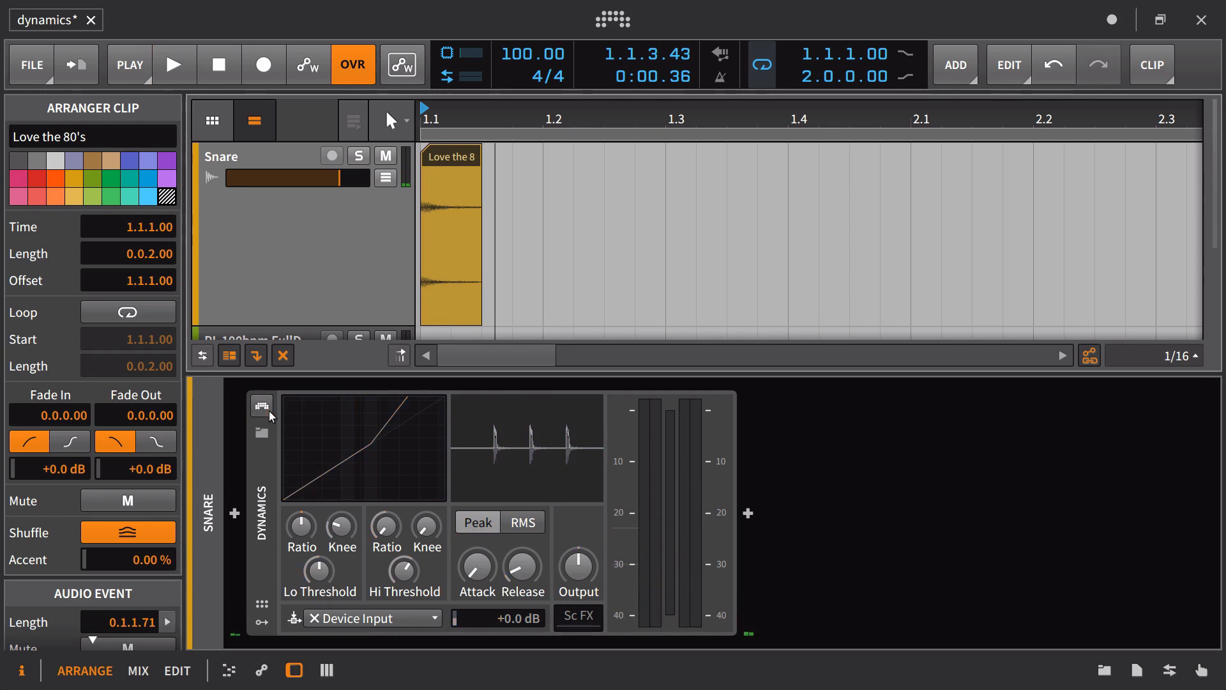
left_click(277, 150)
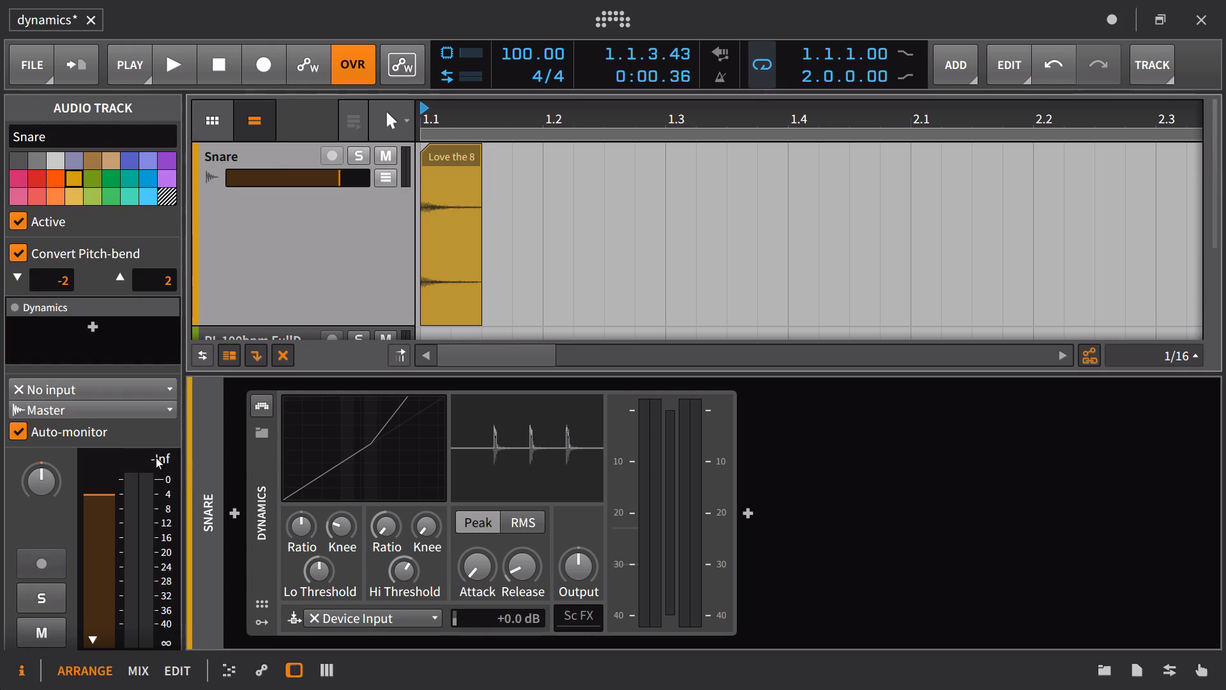
key("space")
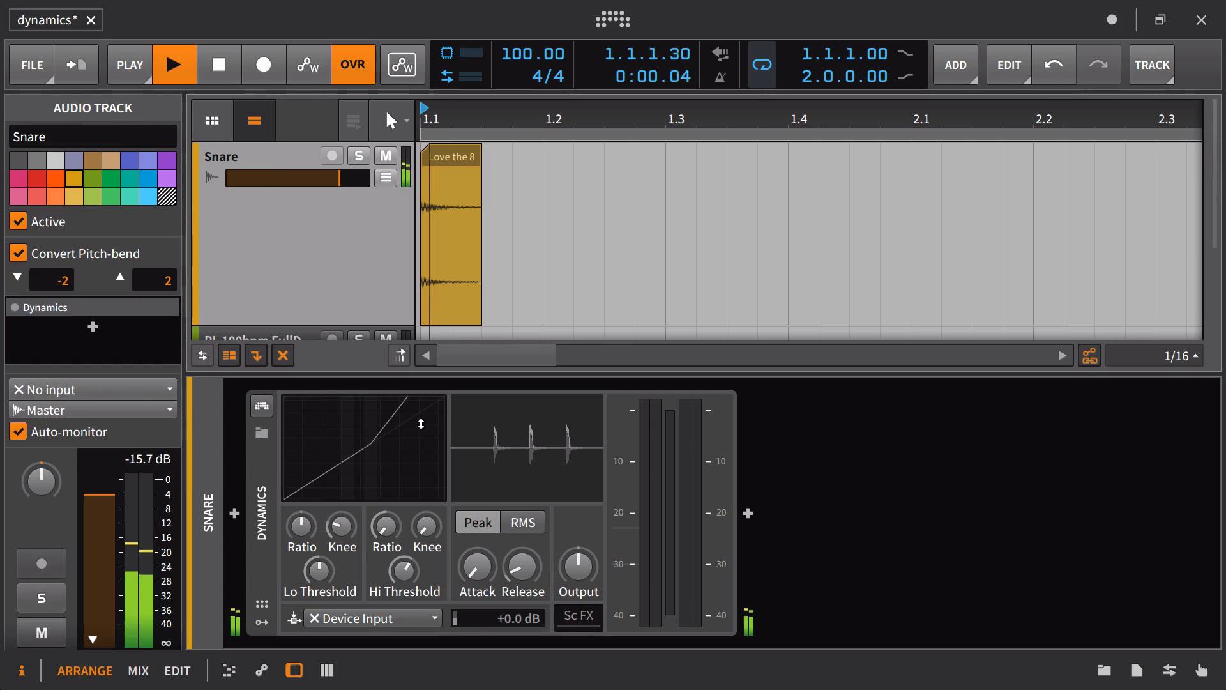
key("space")
key("space")
key("space")
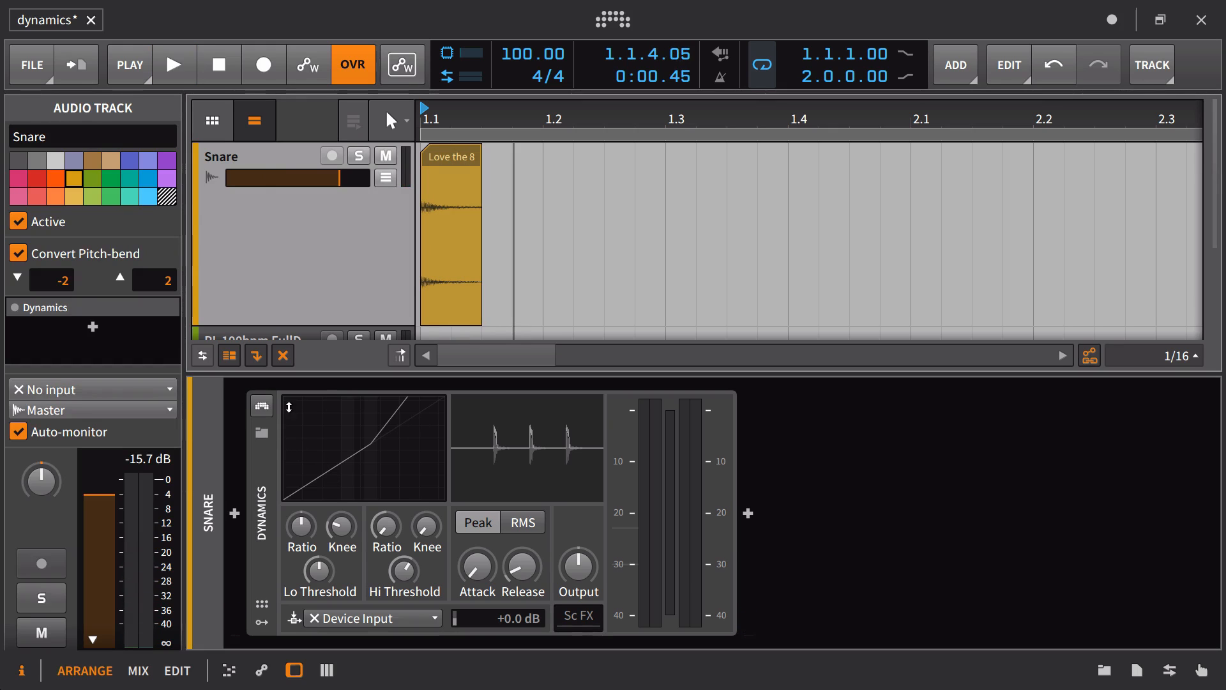
Step: Re-enable Dynamics and replay the snare to check its expanded peak level on the track meter
key("space")
key("space")
key("space")
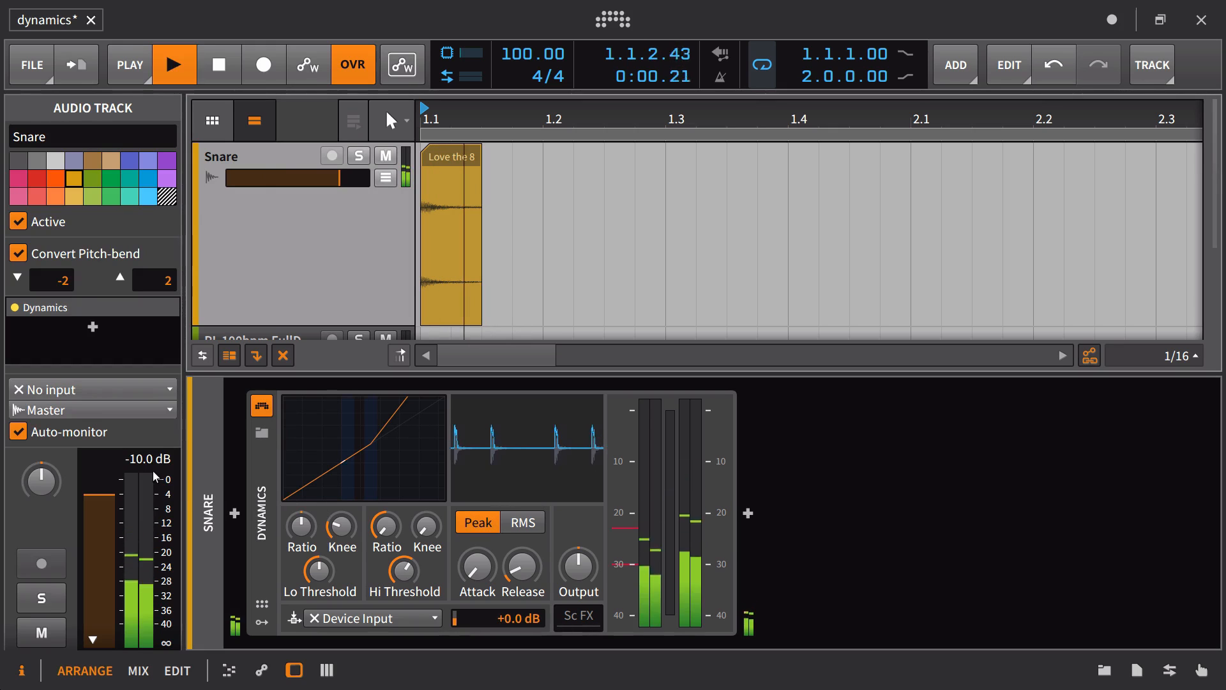
key("space")
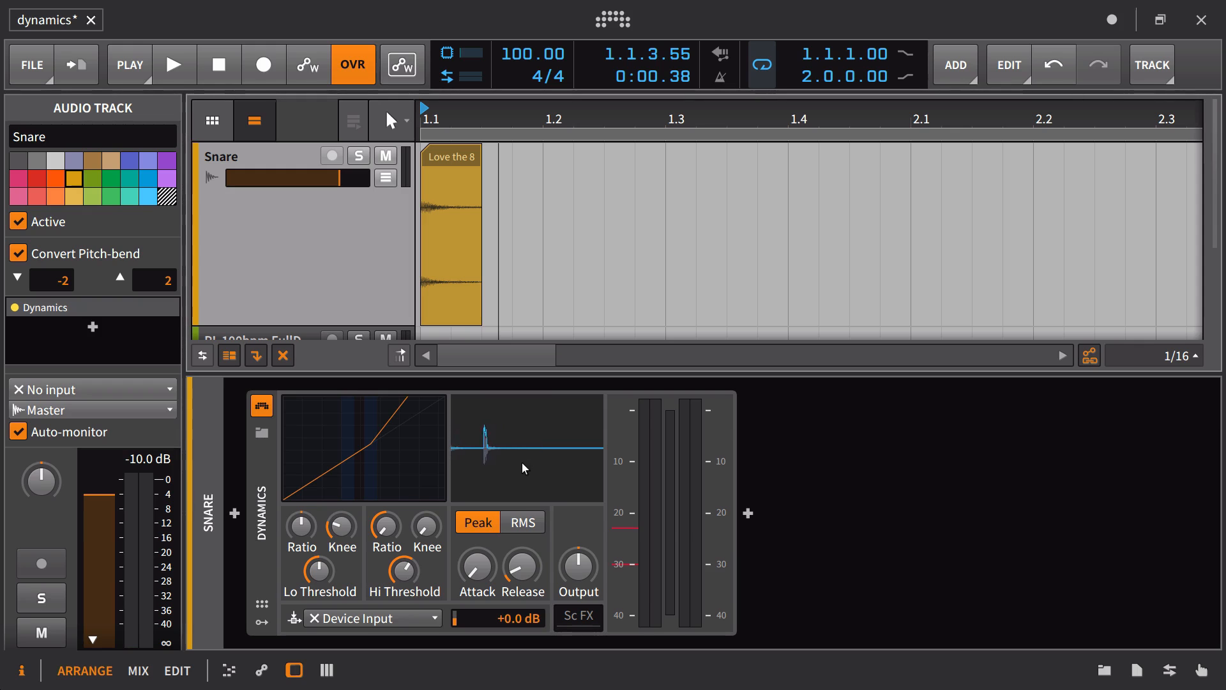
Step: Replay the expanded snare repeatedly while checking the Dynamics output gain and attack settings
key("space")
key("space")
key("space")
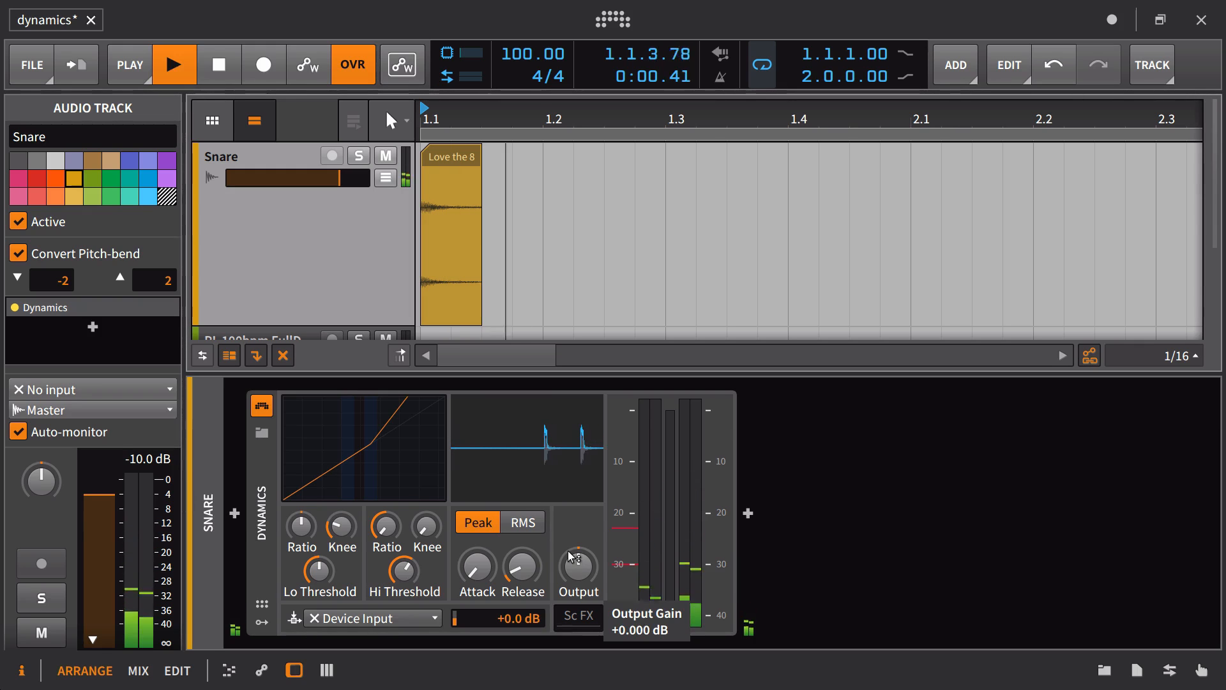
key("space")
key("space")
key("space")
key("space")
key("space")
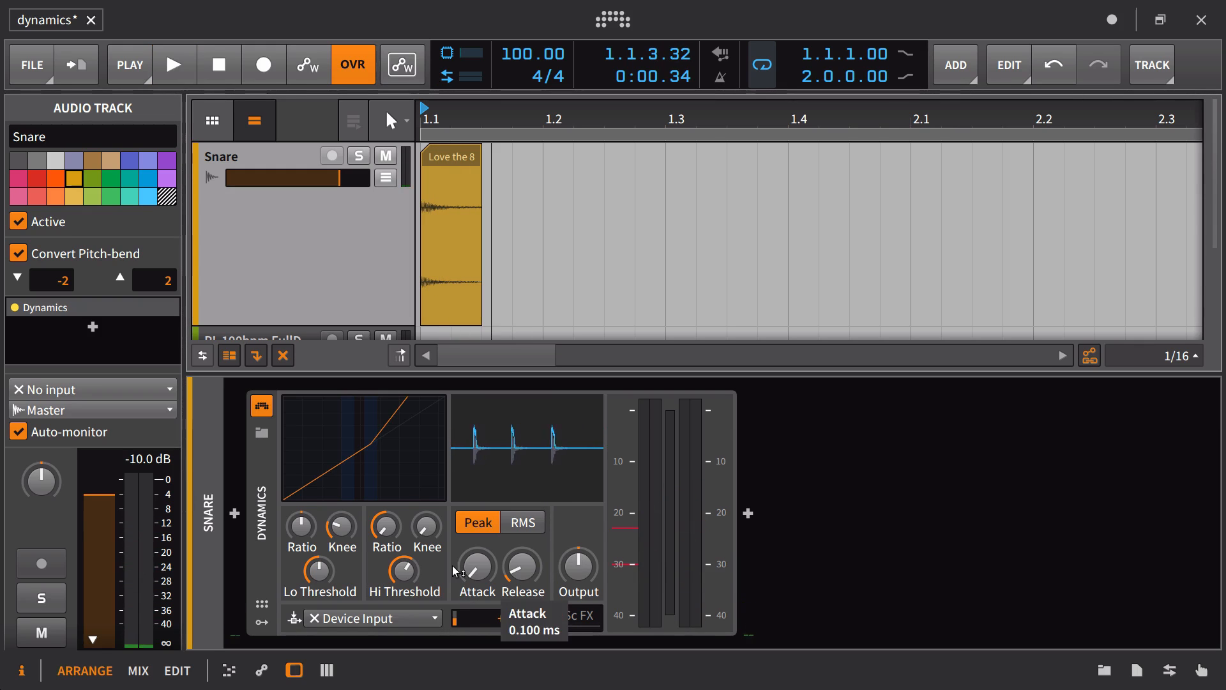
Step: Soften the Dynamics high knee and lengthen the release to about 34.4 ms while replaying the snare
left_click(426, 526)
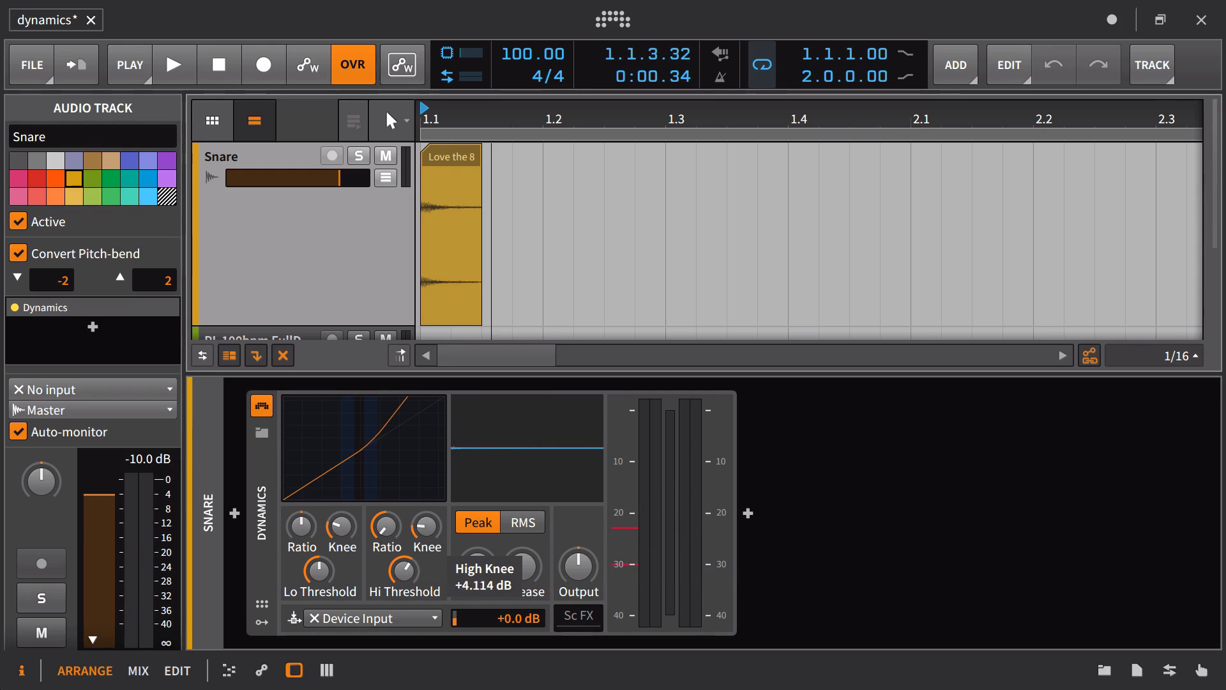
key("space")
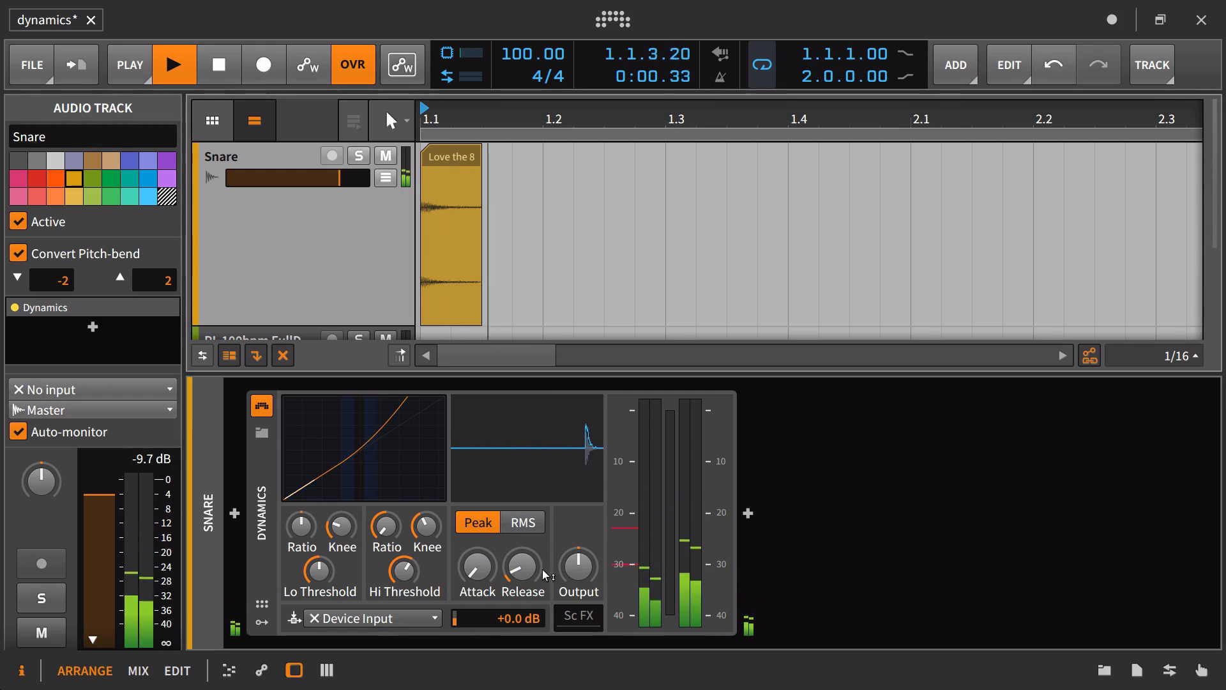
left_click_drag(529, 577, 529, 572)
key("space")
key("space")
key("space")
key("space")
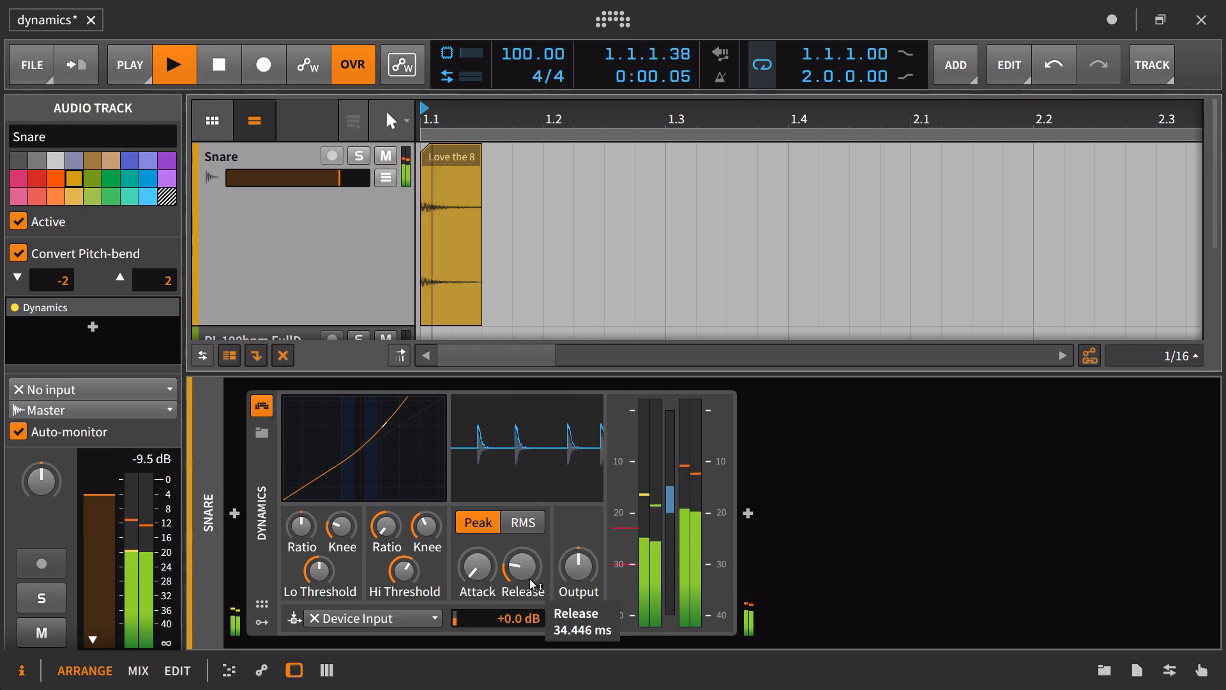
key("space")
key("space")
key("space")
key("space")
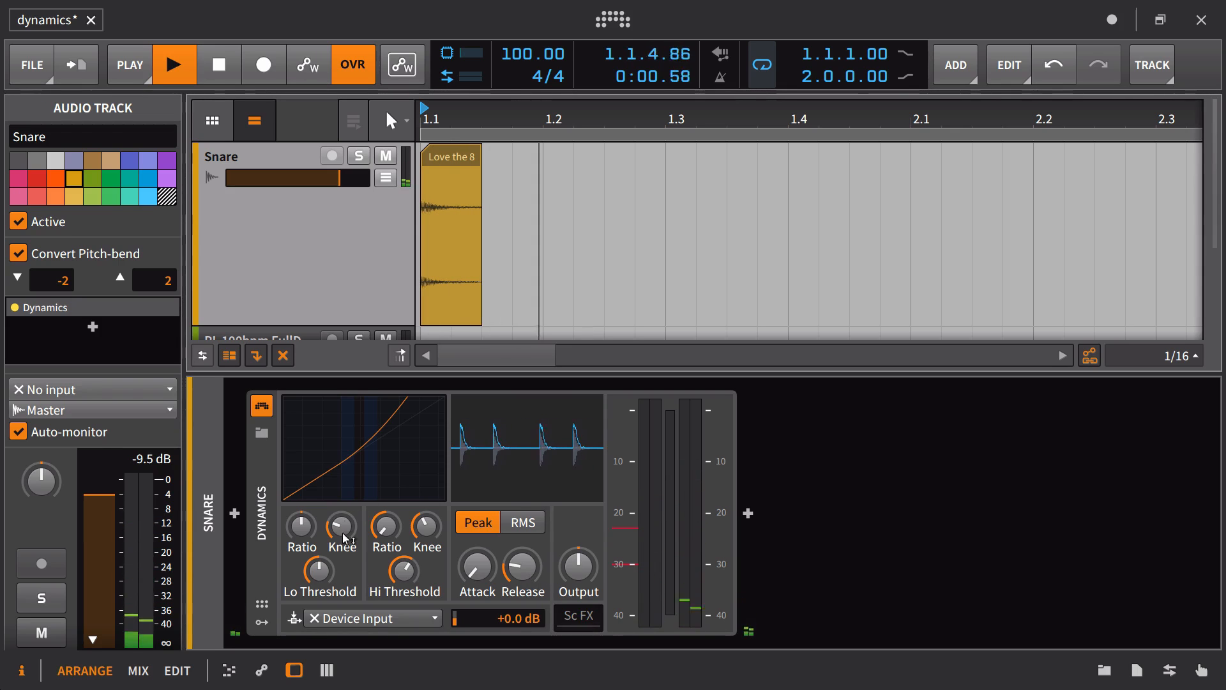
Step: Lower the Dynamics high threshold by ear while replaying the snare to expand more of the hit
key("space")
key("space")
mouse_move(411, 574)
left_mouse_down()
mouse_move(409, 592)
mouse_move(405, 564)
left_mouse_up()
key("space")
key("space")
key("space")
key("space")
key("space")
key("space")
key("space")
key("space")
key("space")
key("space")
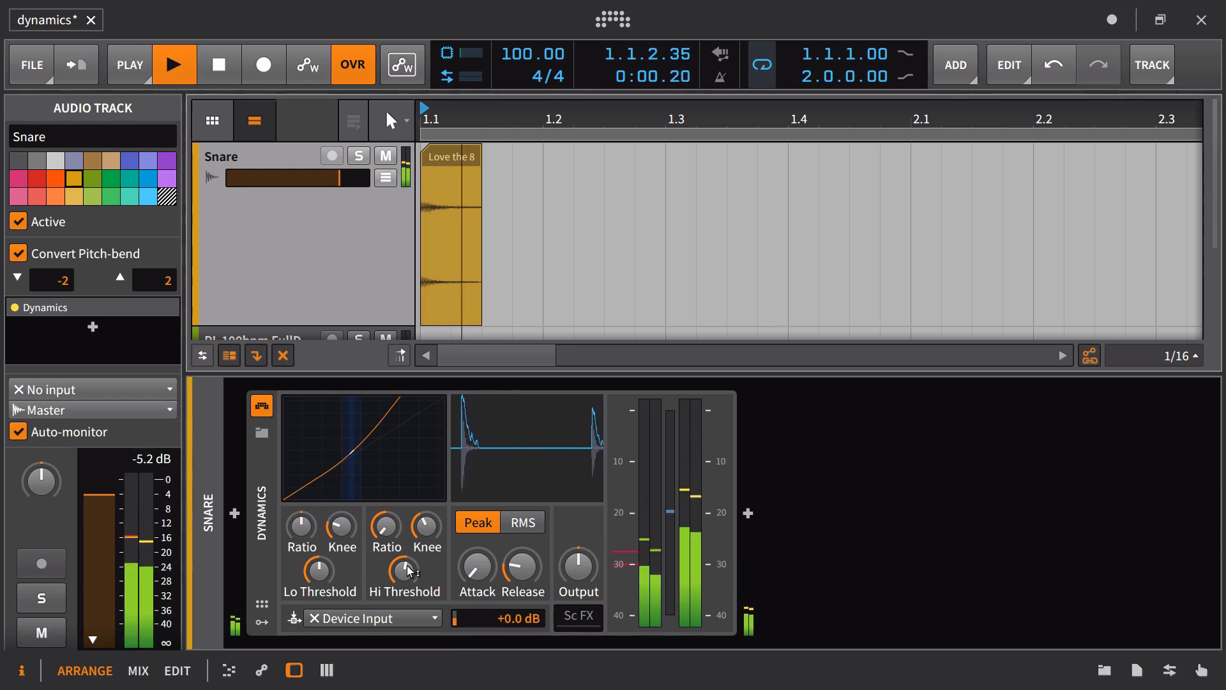
key("space")
key("space")
key("space")
key("space")
key("space")
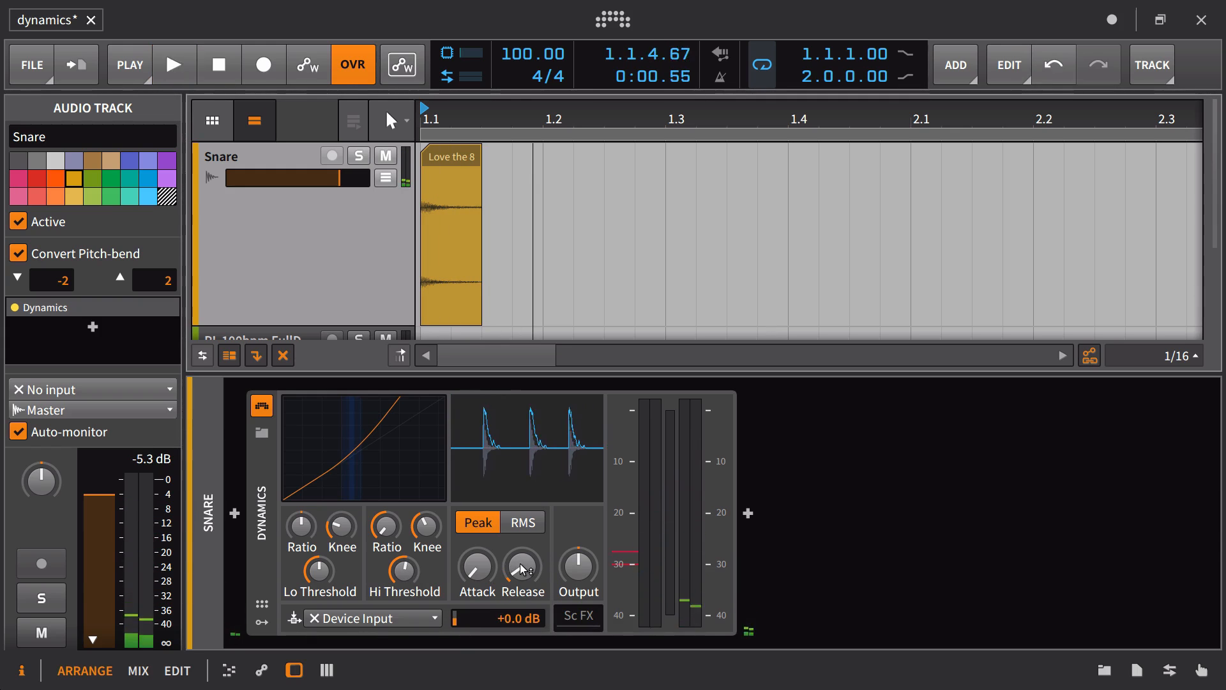
Step: Lengthen the Dynamics release by ear and replay the snare with its longer tail
key("space")
left_click_drag(522, 565, 522, 553)
key("space")
key("space")
key("space")
key("space")
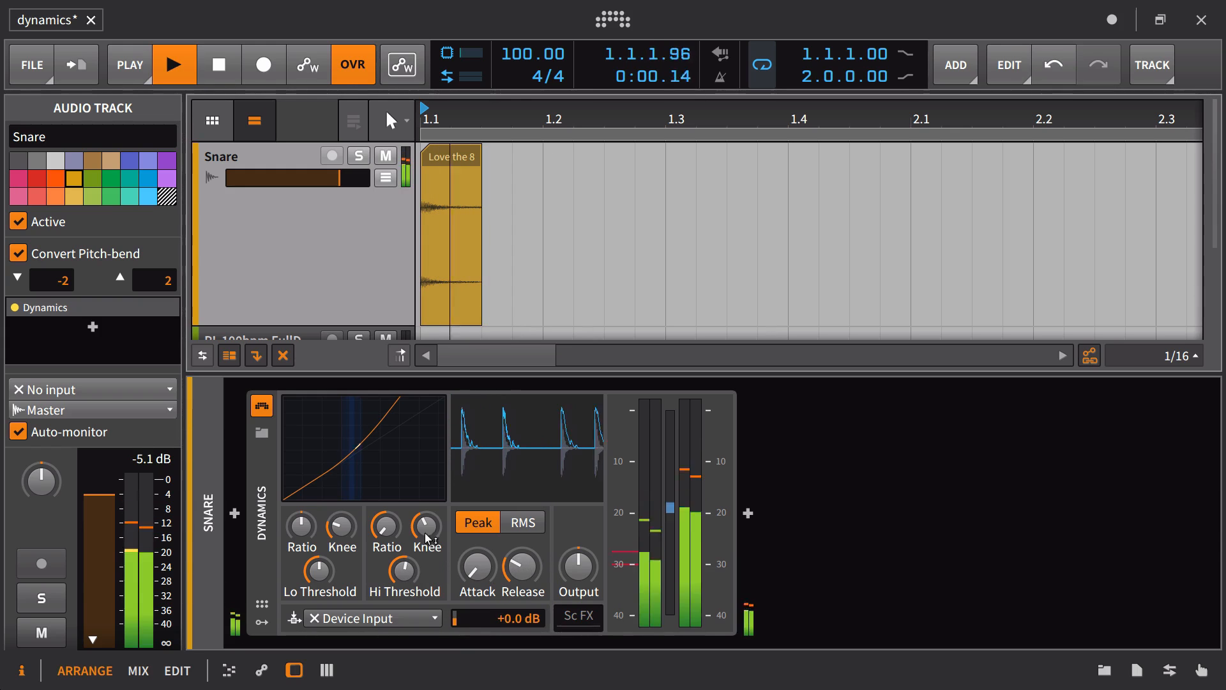
Step: Try a harder high knee, then widen it well beyond its earlier setting while replaying the snare
left_click_drag(428, 531, 427, 569)
key("space")
key("space")
left_click_drag(427, 524, 427, 502)
key("space")
key("space")
key("space")
key("space")
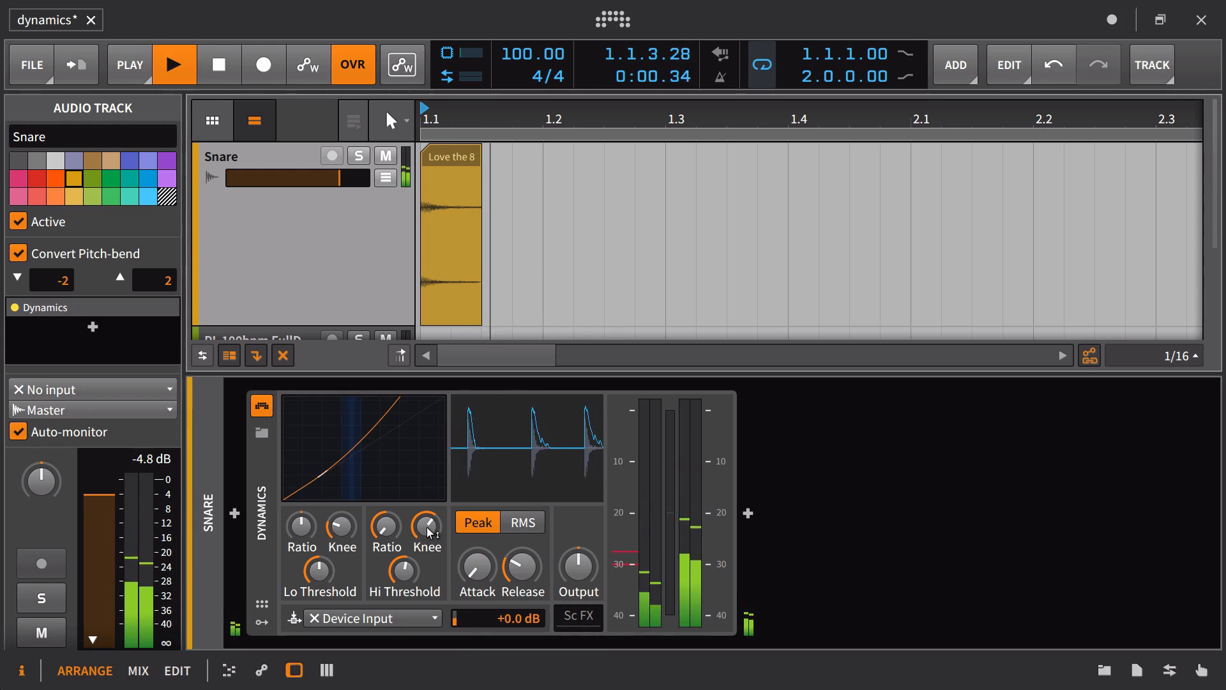
key("space")
key("space")
key("space")
key("space")
Step: Bypass and re-enable Dynamics while replaying the snare to compare the unprocessed and expanded sound
left_click(262, 406)
key("space")
key("space")
key("space")
key("space")
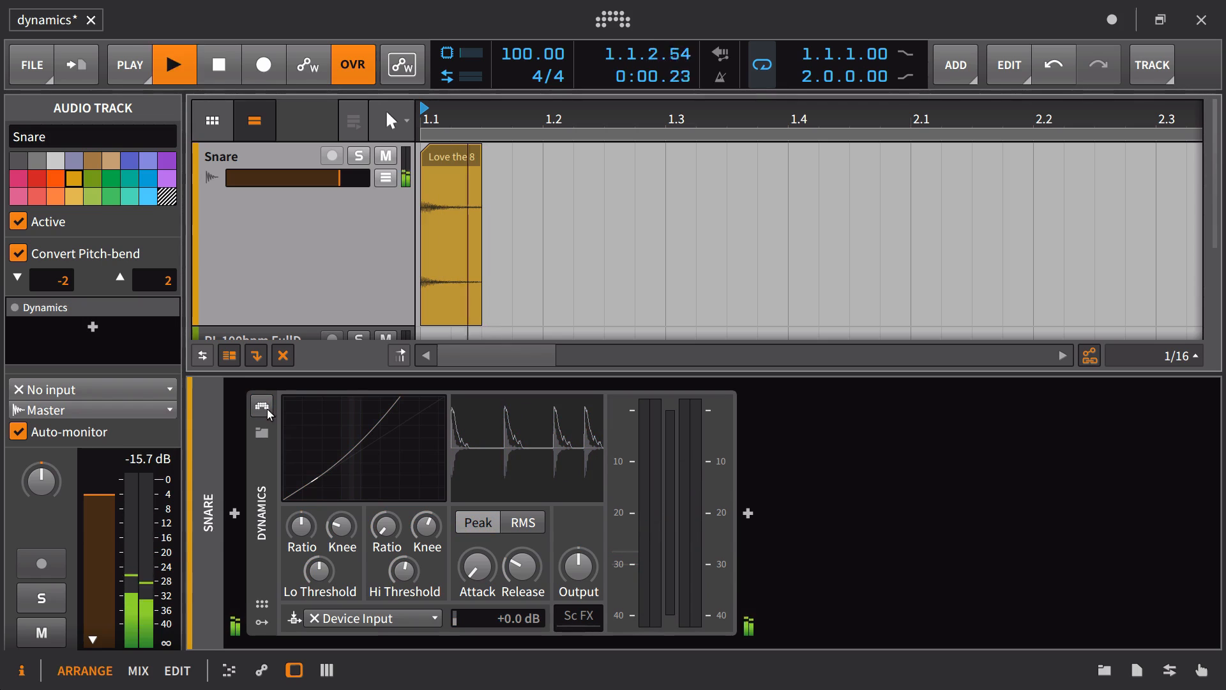
left_click(262, 406)
key("space")
key("space")
key("space")
key("space")
key("space")
key("space")
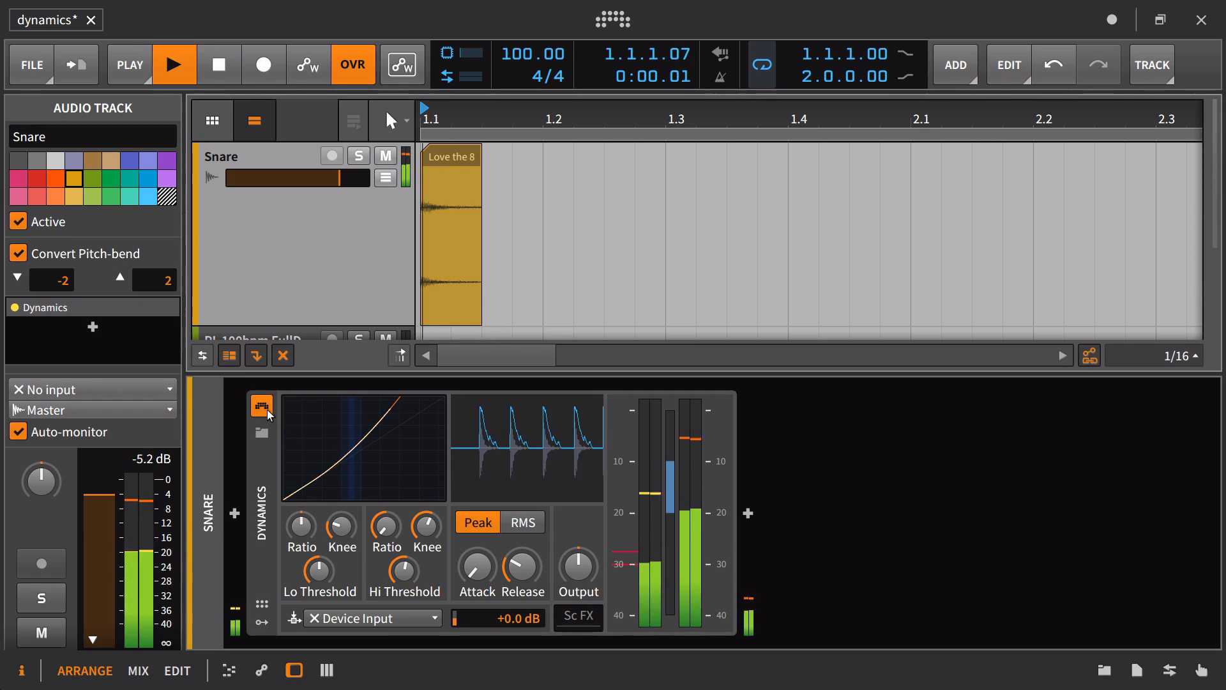
Step: Lower the Dynamics output gain to tame the expanded snare's level, replaying the hit
key("space")
key("space")
key("space")
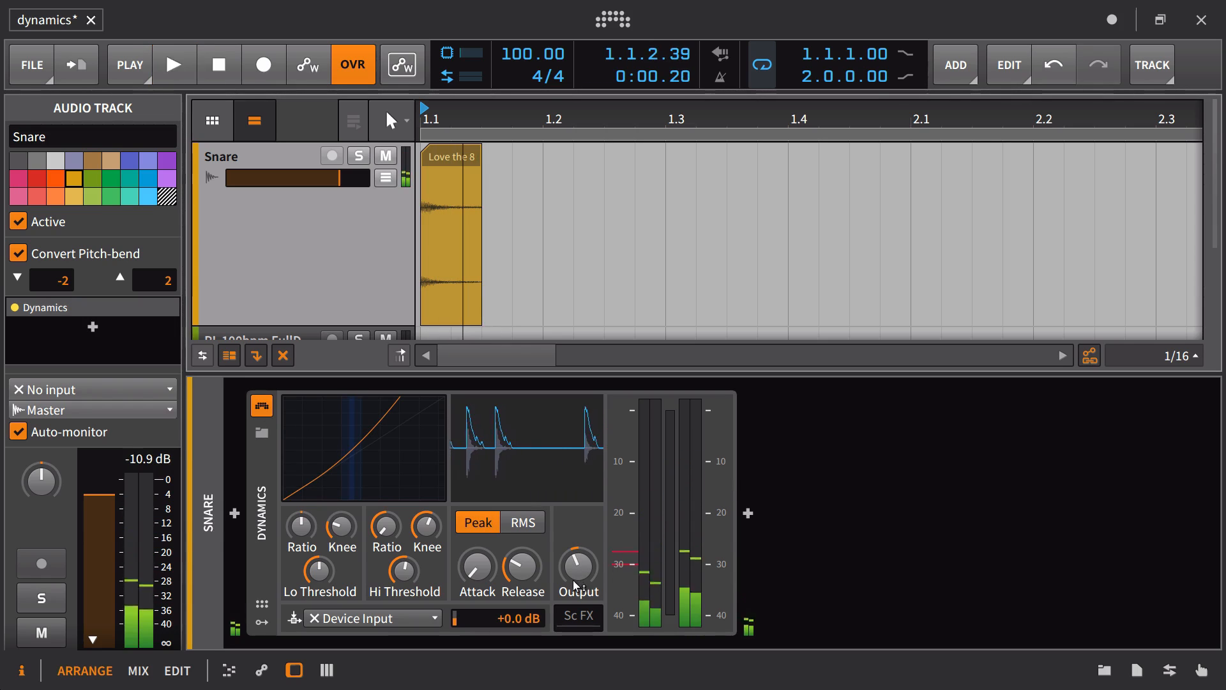
key("space")
key("space")
key("space")
Step: Compare the quieter expanded snare with the unprocessed one by bypassing and re-enabling Dynamics during replays
left_click(262, 406)
key("space")
key("space")
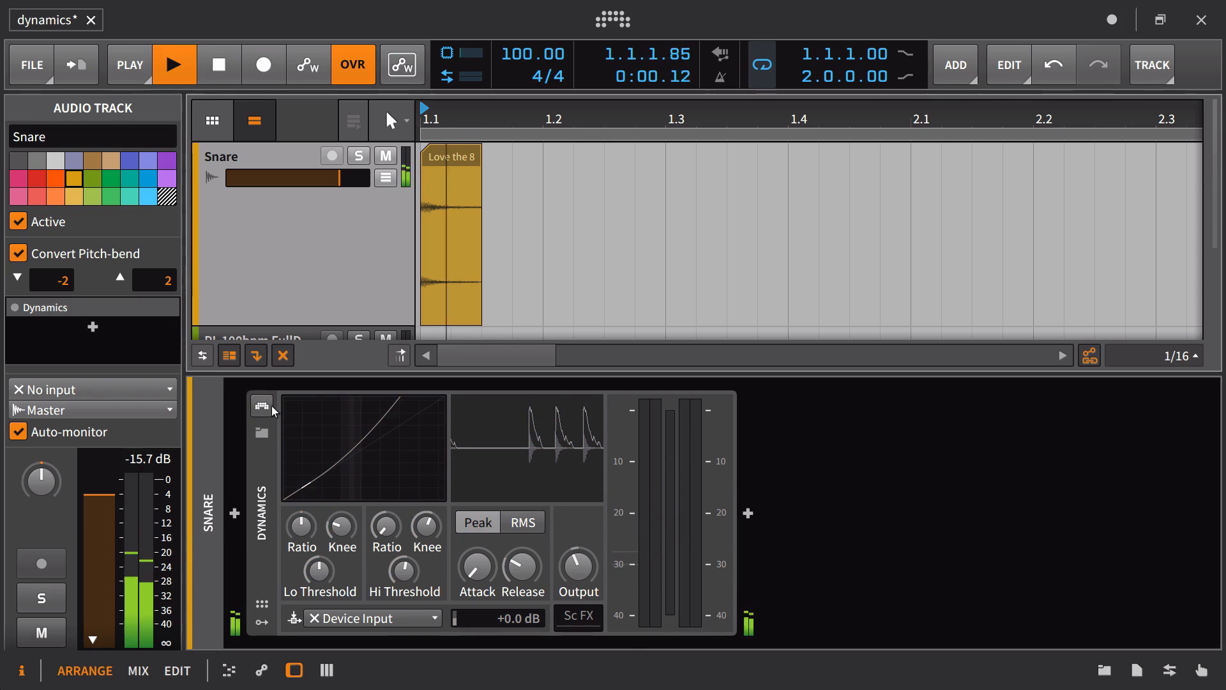
left_click(264, 409)
key("space")
key("space")
key("space")
key("space")
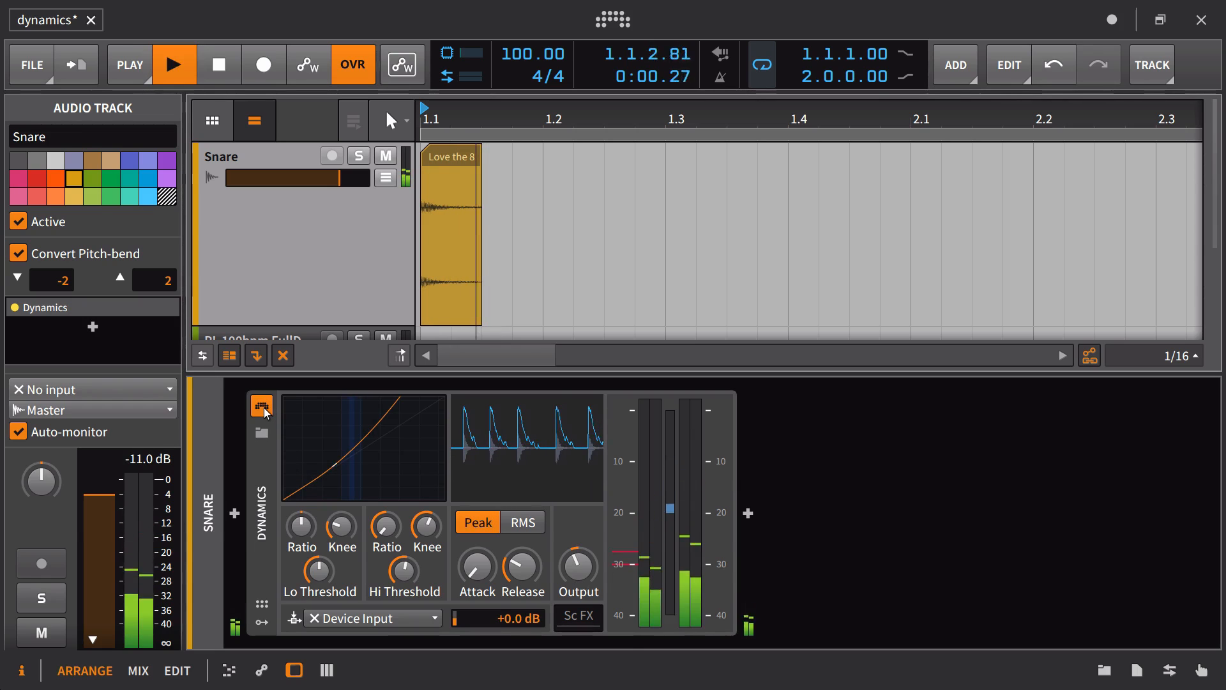
key("space")
key("space")
key("space")
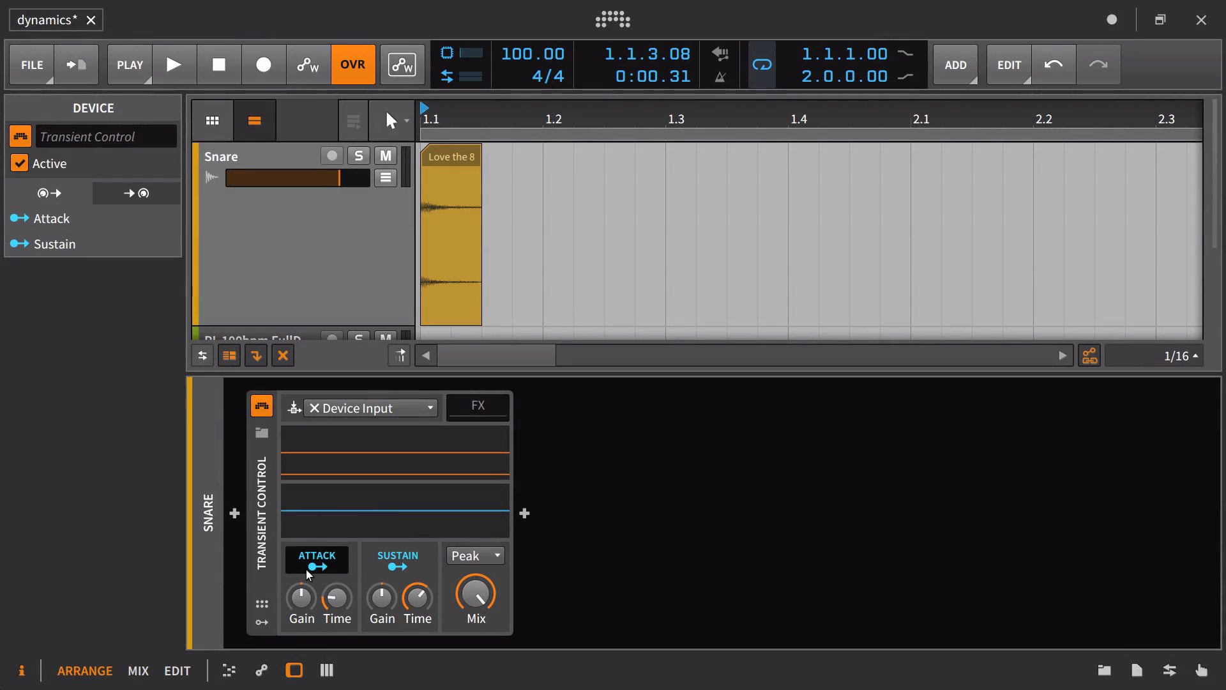
Step: Set Transient Control's attack time to about 66 ms and replay the snare to view its envelope curves
left_click_drag(335, 601, 336, 591)
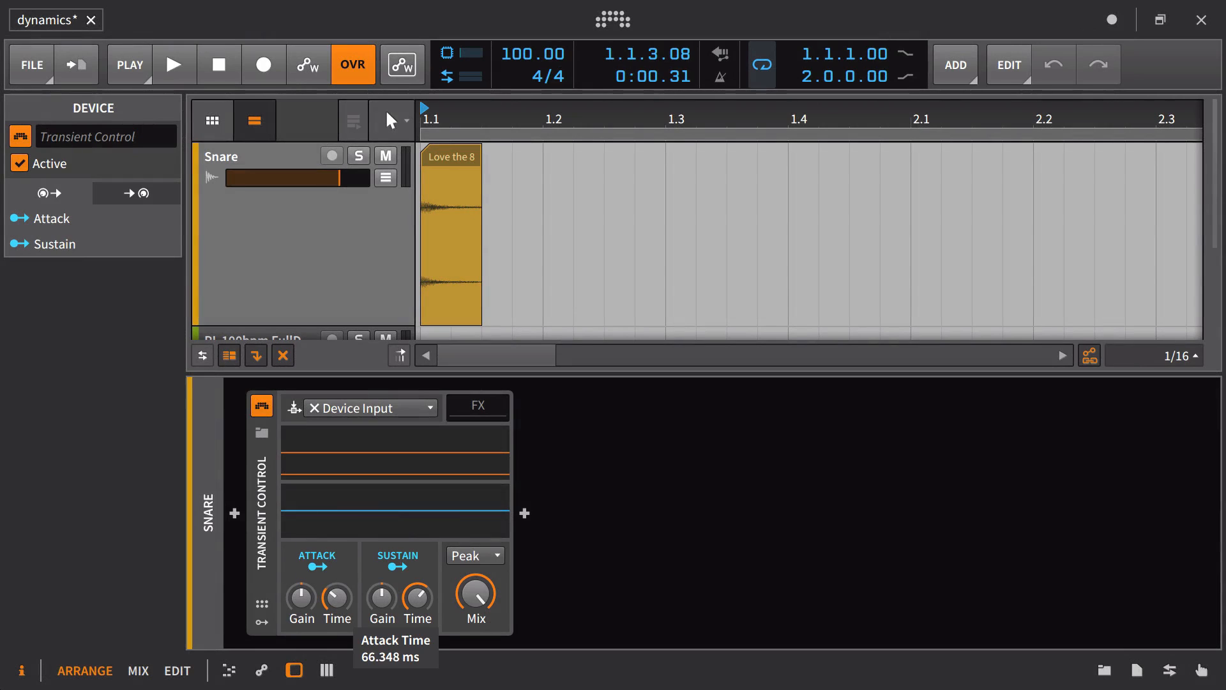
left_click_drag(335, 590, 323, 601)
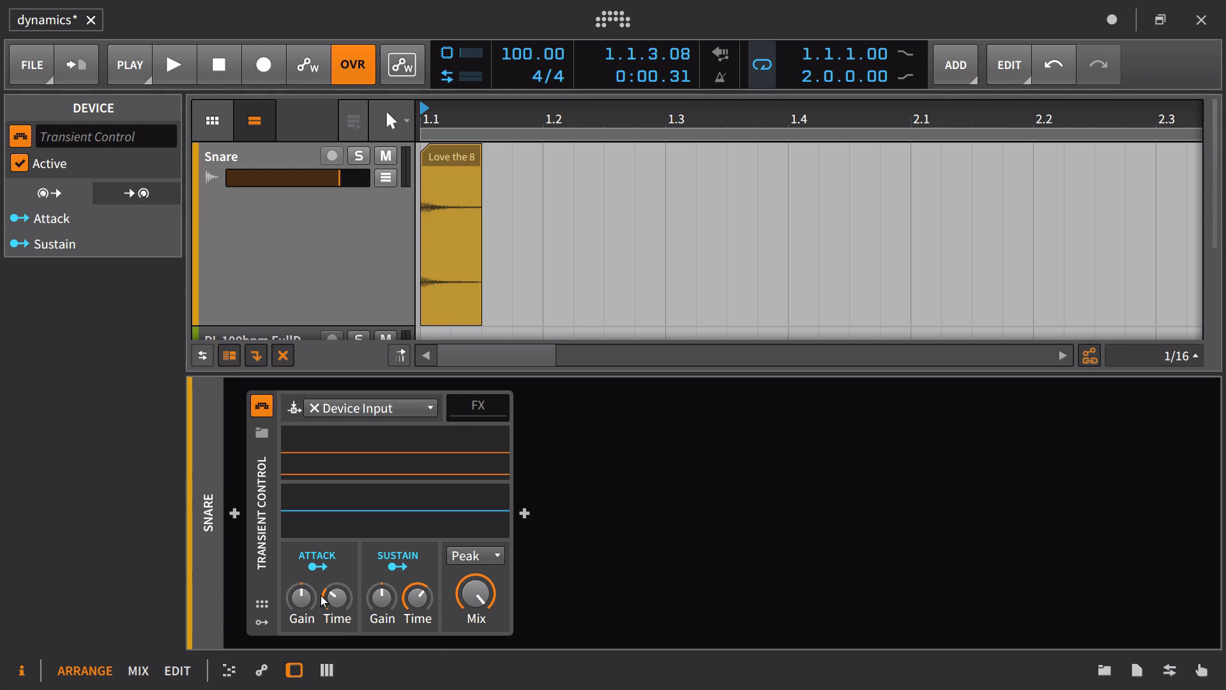
key("space")
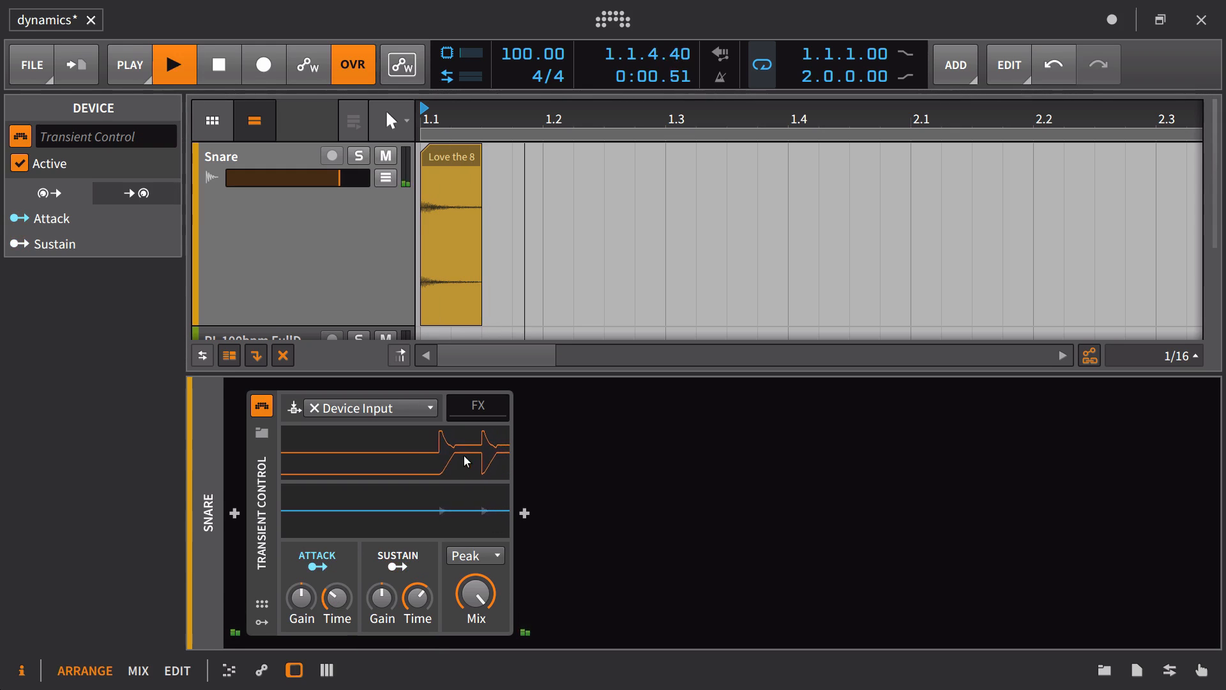
key("space")
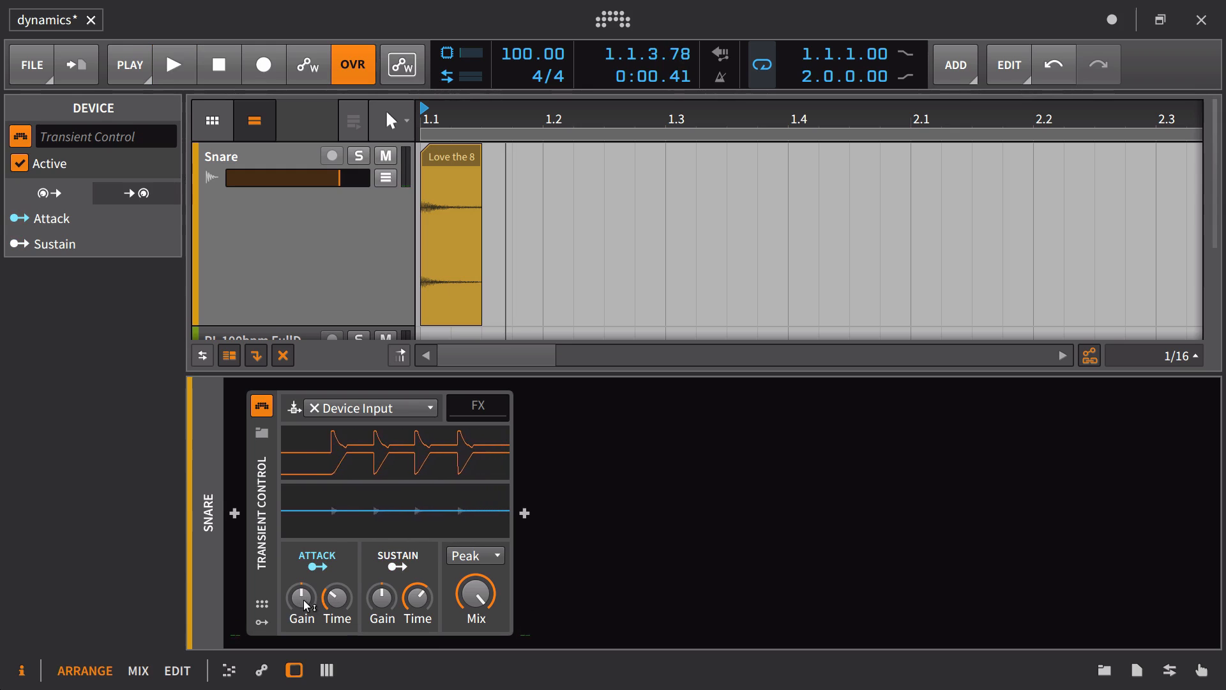
Step: Set Transient Control's attack gain to about 49% and replay the snare
left_click_drag(300, 597, 301, 597)
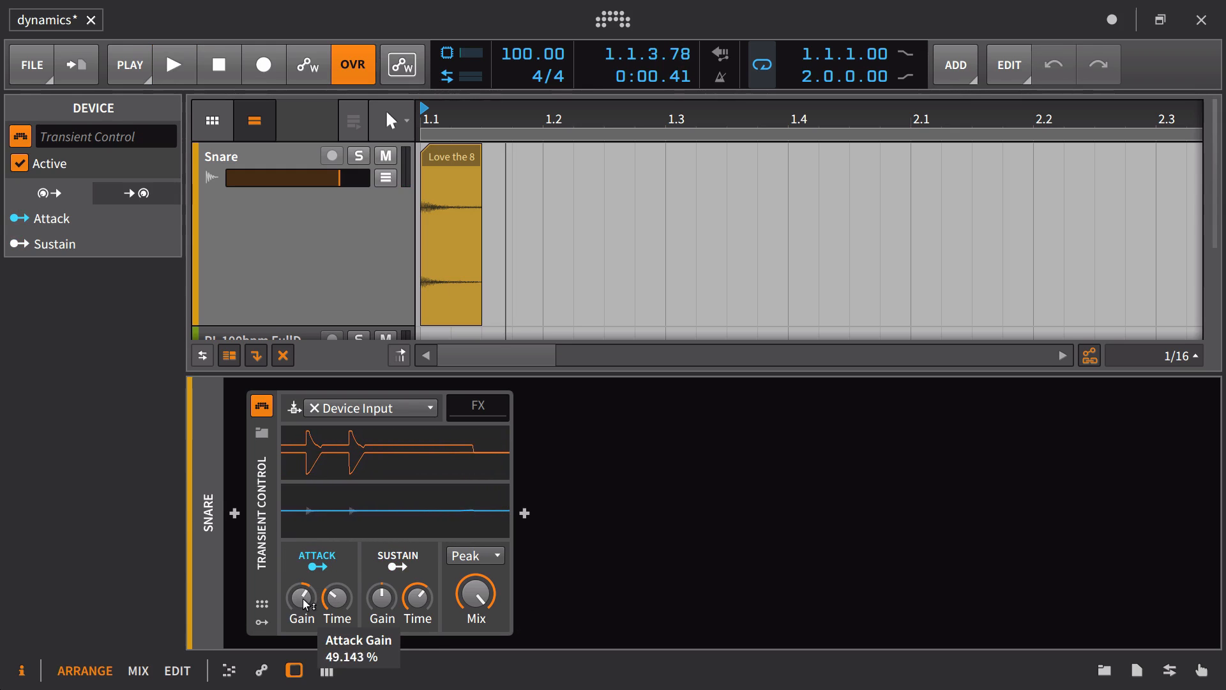
key("space")
key("space")
key("space")
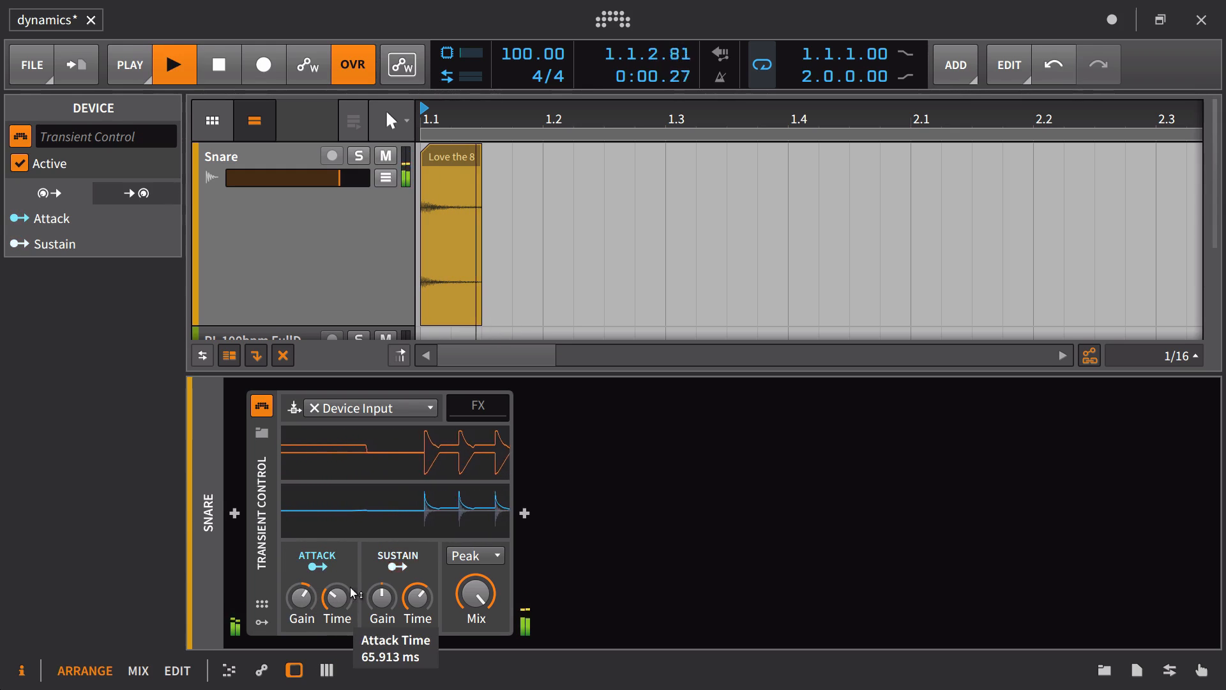
key("space")
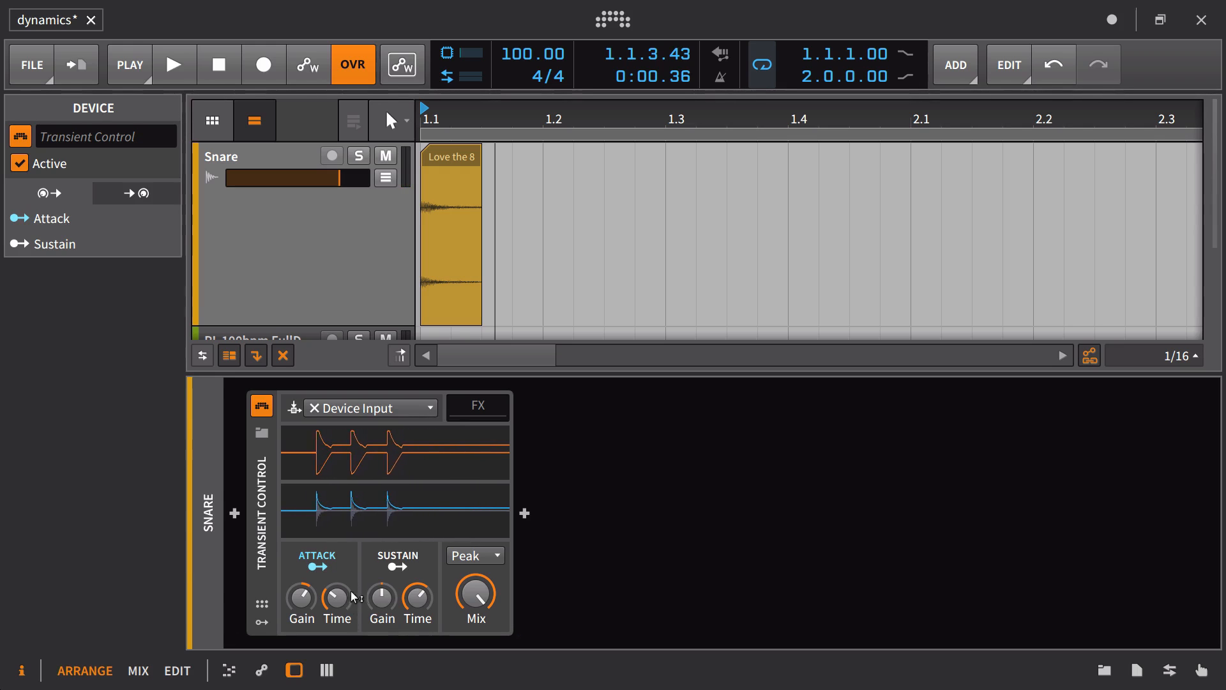
Step: Shorten Transient Control's attack time sharply and replay the snare, toggling the device's bypass to compare
left_click_drag(352, 597, 352, 597)
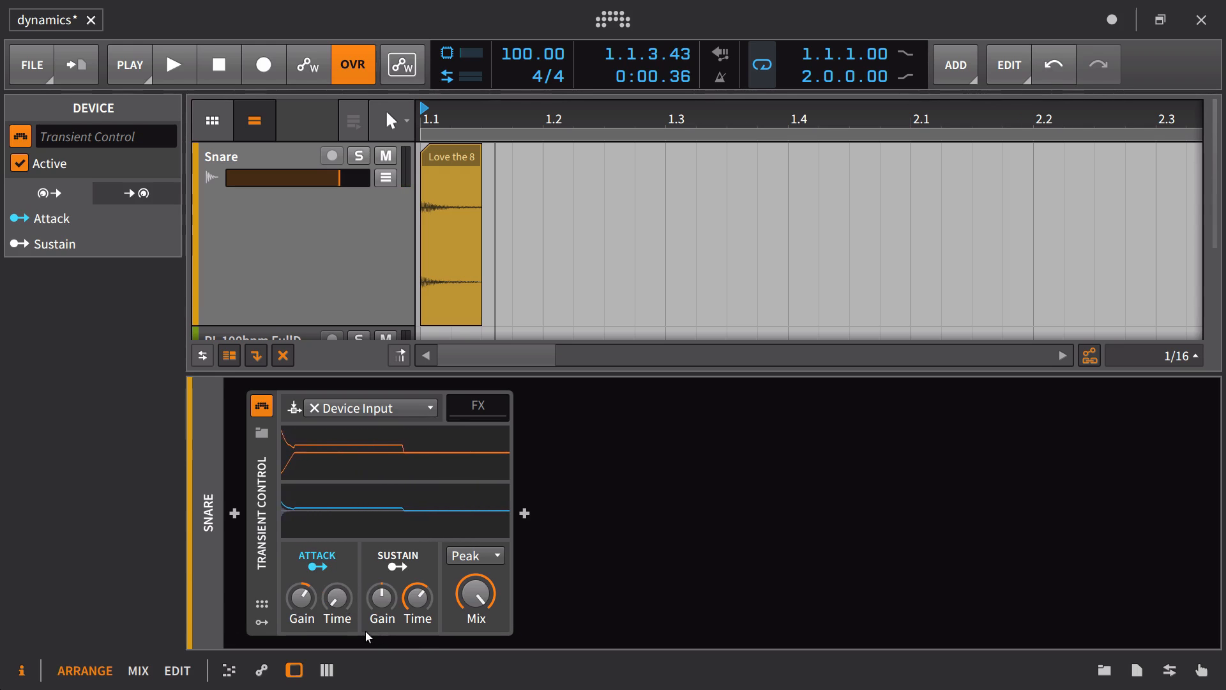
key("space")
left_click(394, 555)
left_click(394, 555)
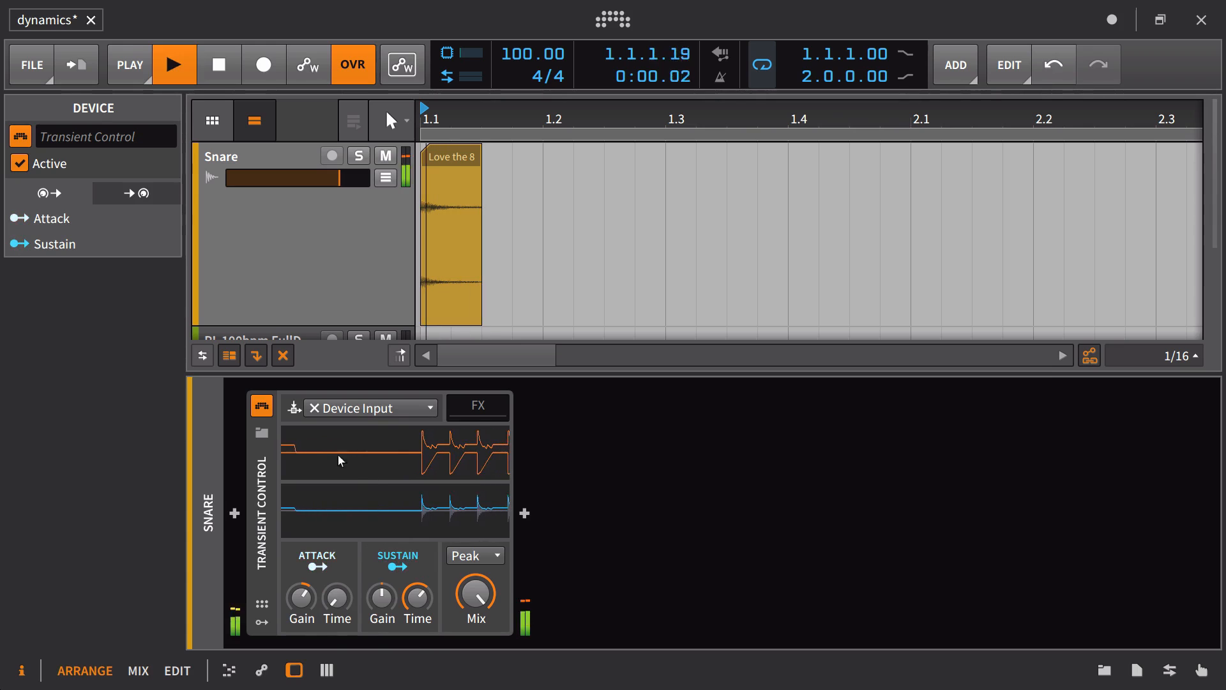
left_click(262, 408)
left_click(267, 411)
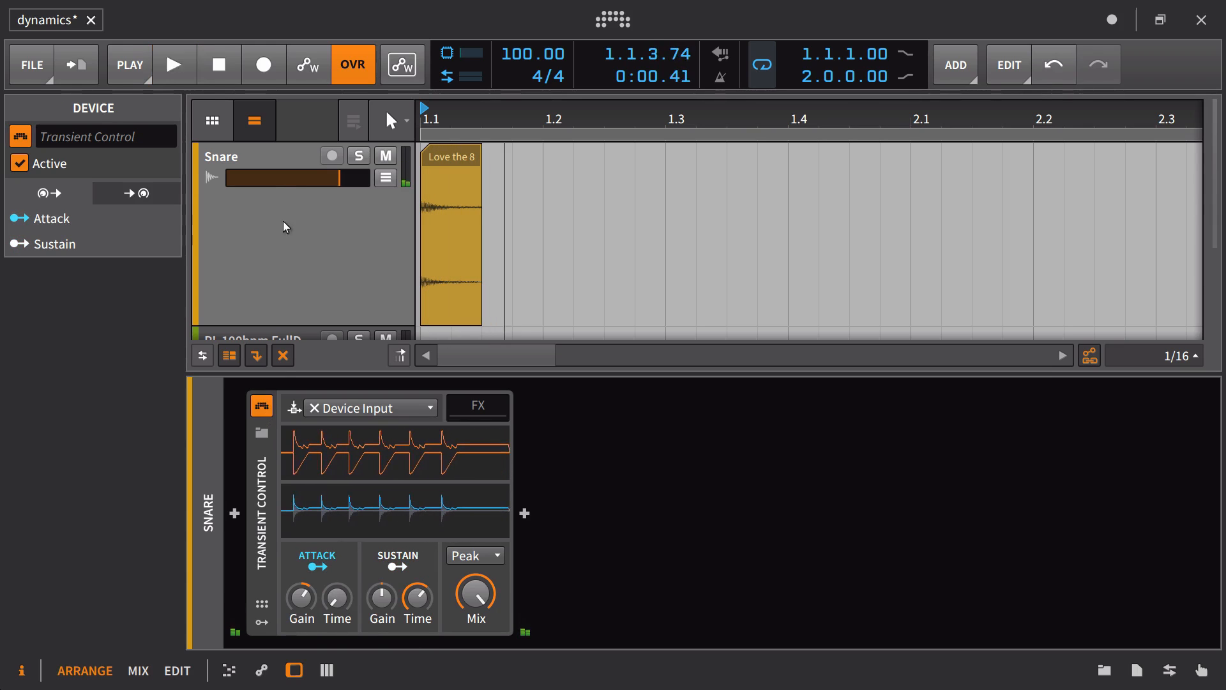
Step: Show the Snare track's level meter and replay the snare to check its peak with Transient Control active
left_click(261, 155)
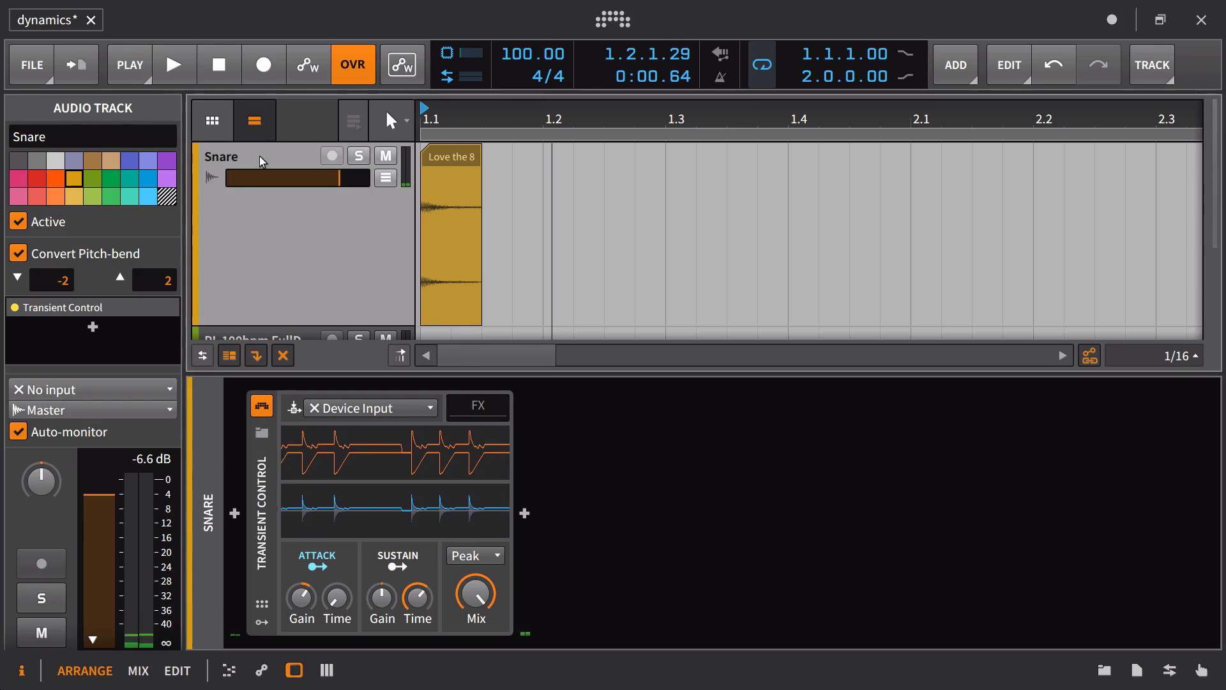
key("space")
key("space")
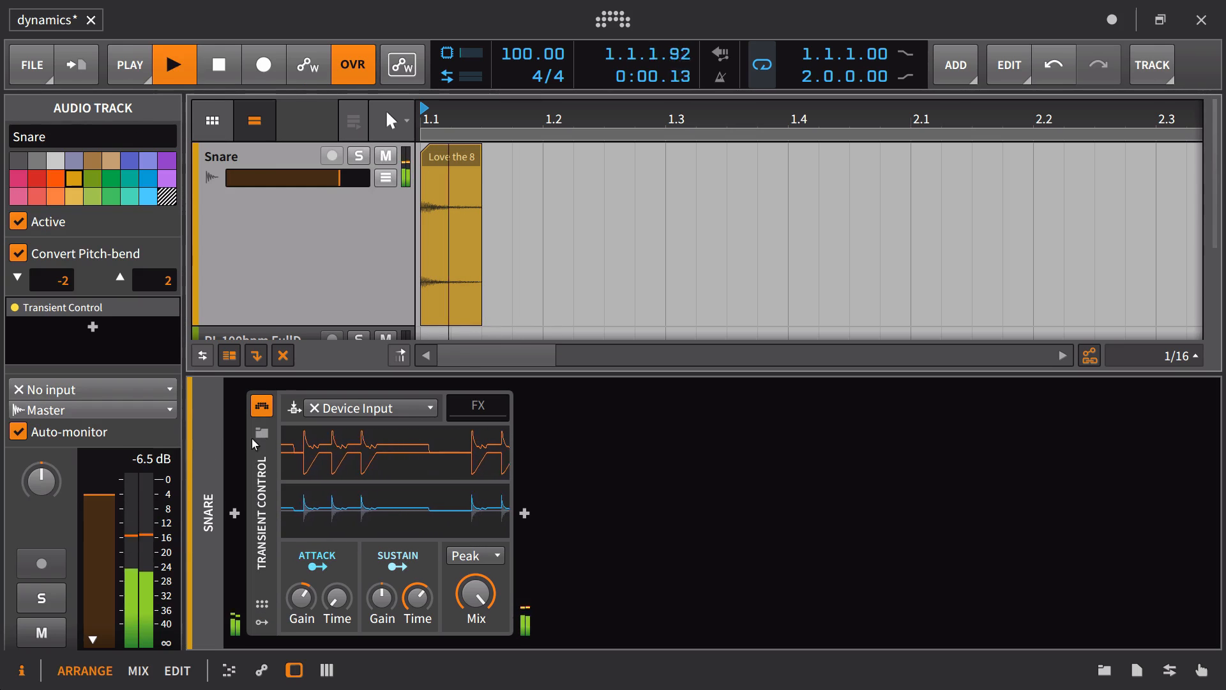
key("space")
key("space")
Step: Bypass Transient Control and replay the snare to check its unprocessed peak level
left_click(262, 408)
key("space")
key("space")
key("space")
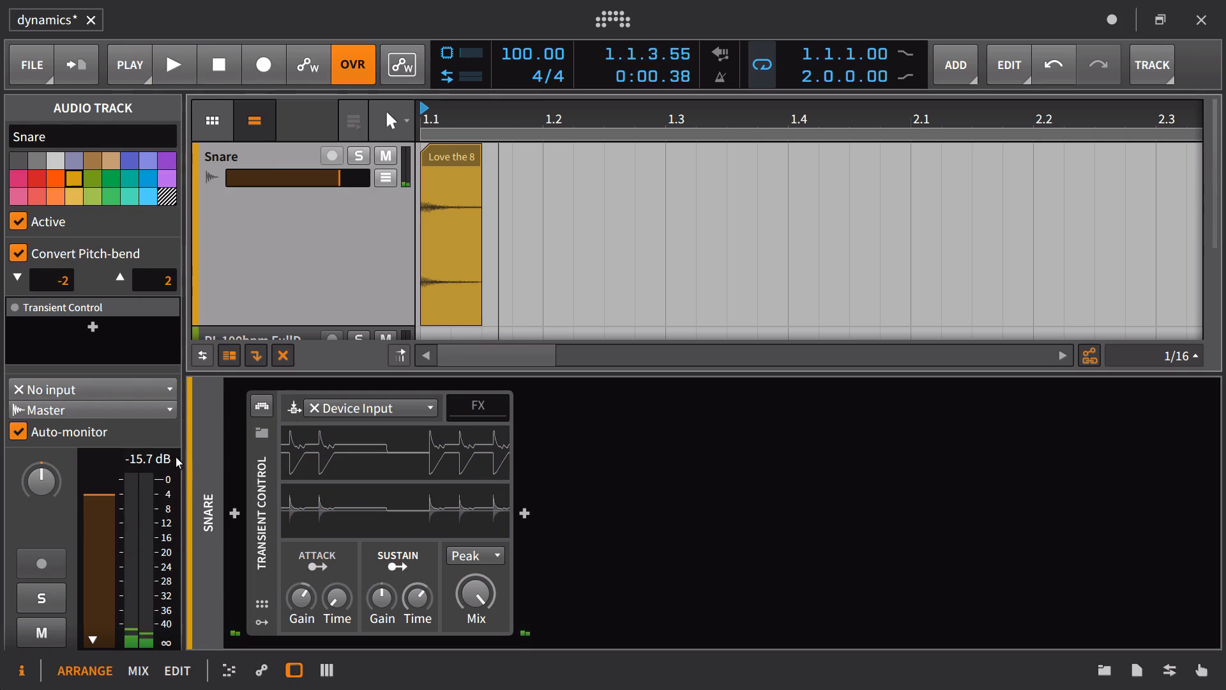
key("space")
key("space")
Step: Re-enable Transient Control and replay the snare to recheck its boosted peak level
left_click(262, 405)
key("space")
key("space")
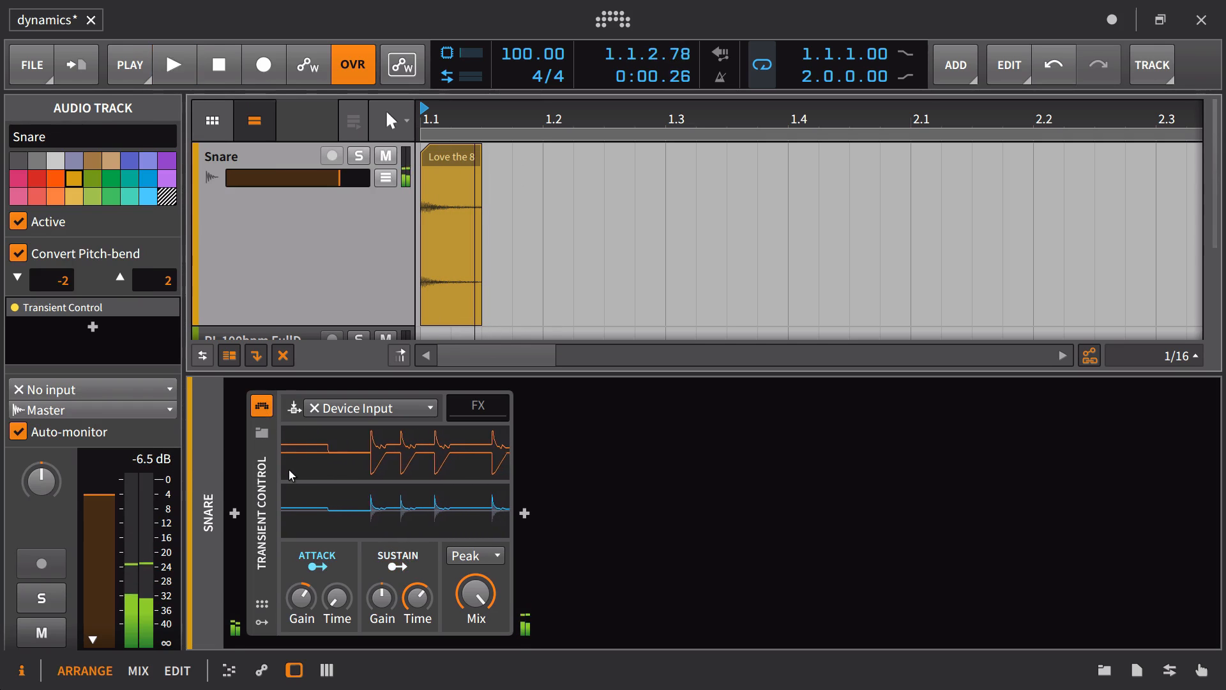
key("space")
key("space")
key("space")
key("space")
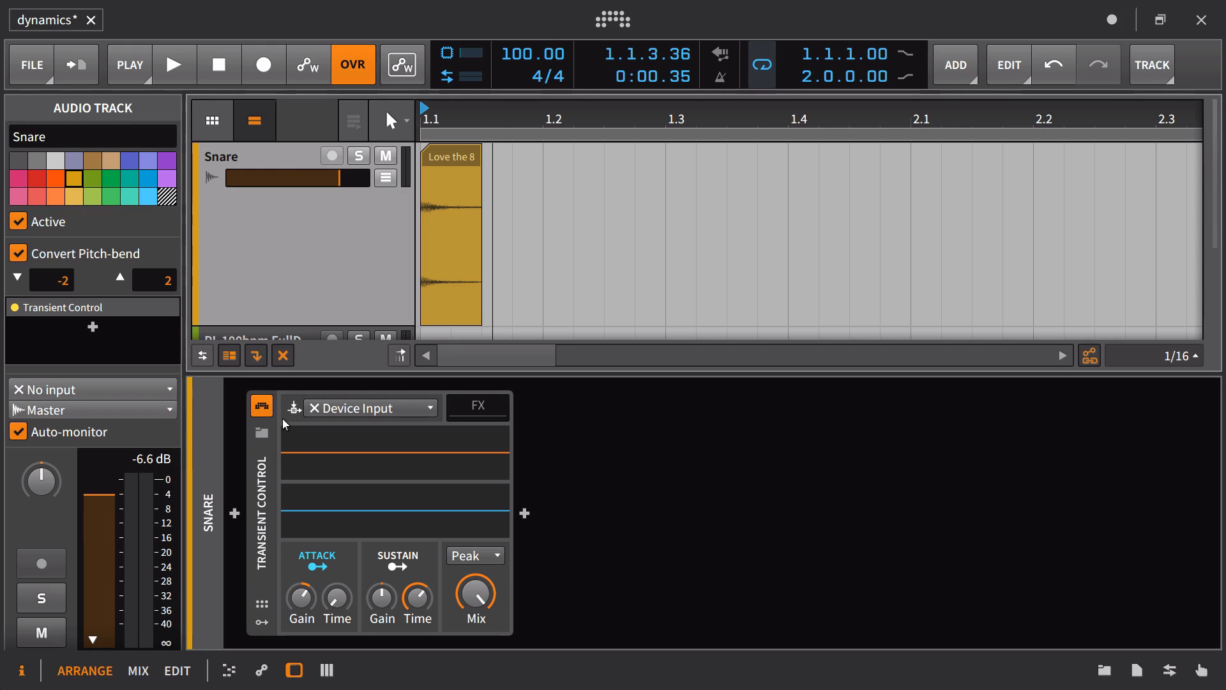
Step: Switch Transient Control's detection mode to RMS and replay the snare
left_click(470, 554)
left_click(470, 554)
left_click(469, 553)
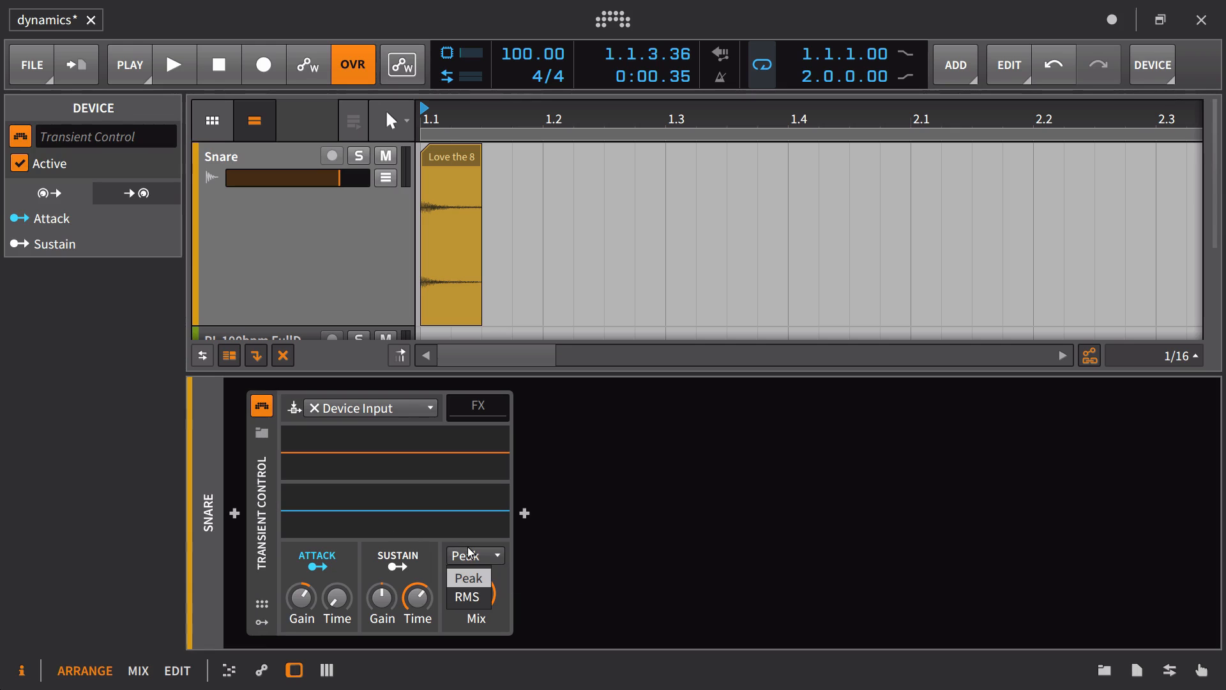
left_click(476, 595)
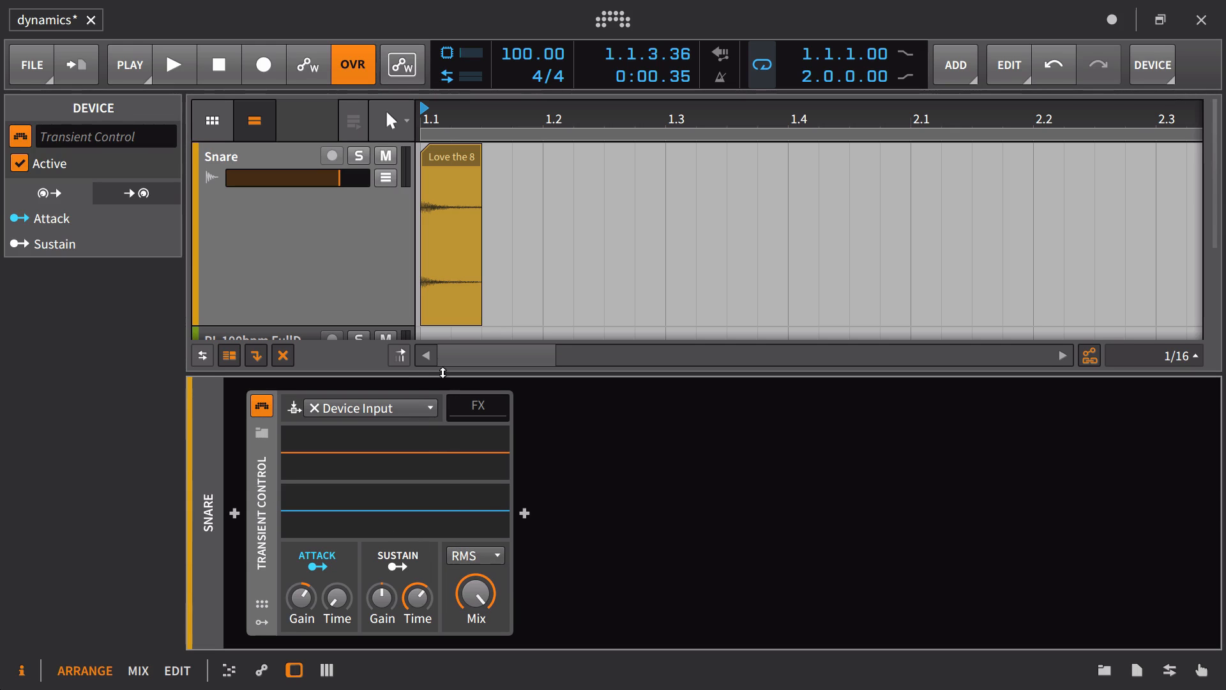
key("space")
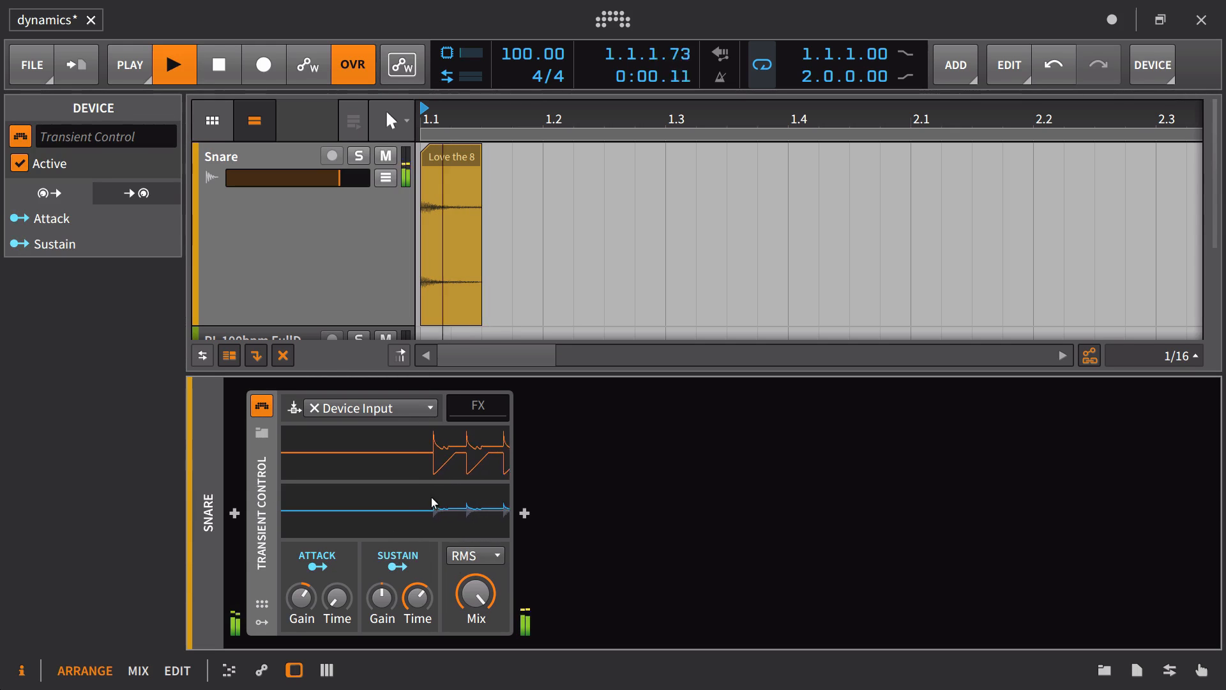
key("space")
Step: Raise Transient Control's attack gain further in RMS mode and replay the snare
left_click_drag(300, 594, 300, 562)
key("space")
left_click(397, 564)
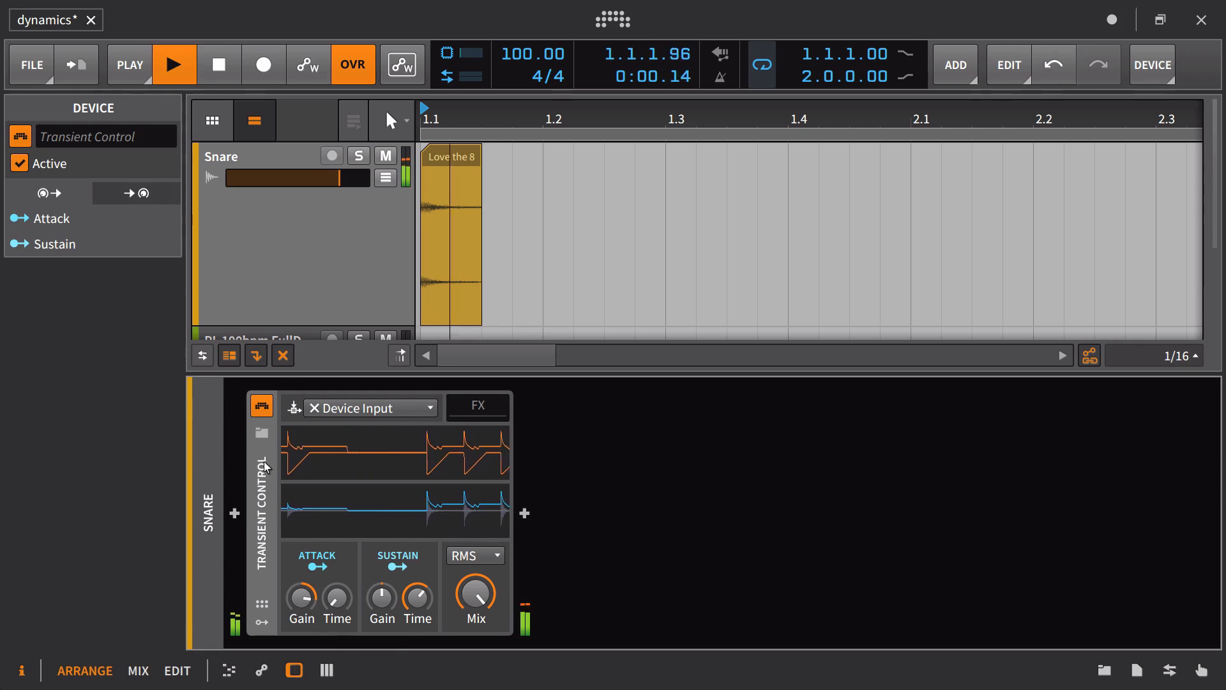
Step: Bypass and re-enable Transient Control while replaying the snare to compare the RMS-based transient boost
left_click(262, 409)
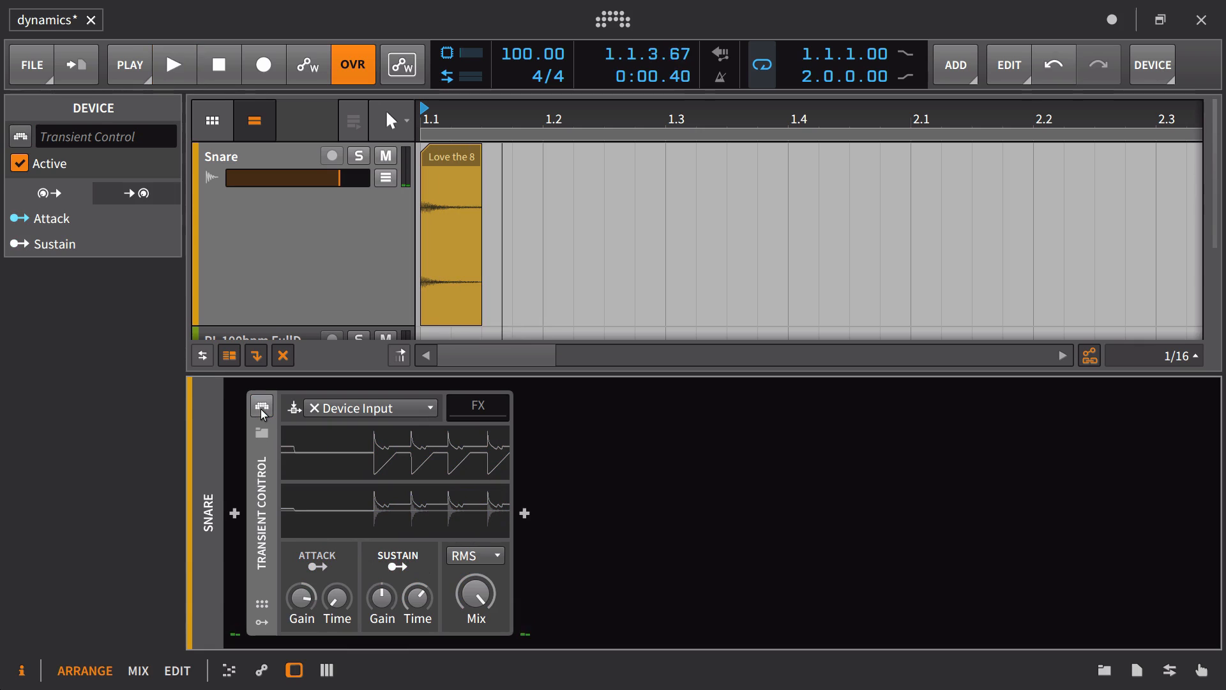
key("space")
left_click(262, 409)
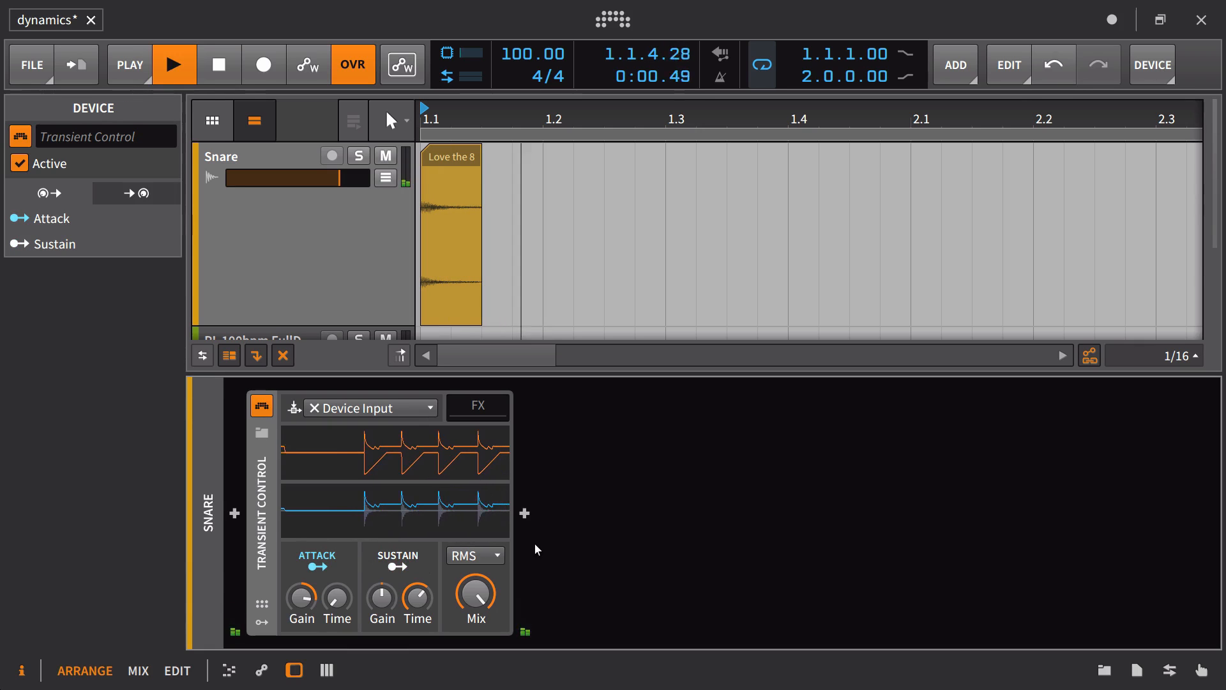
Step: Switch Transient Control's detection mode back to Peak and replay the snare
left_click(486, 561)
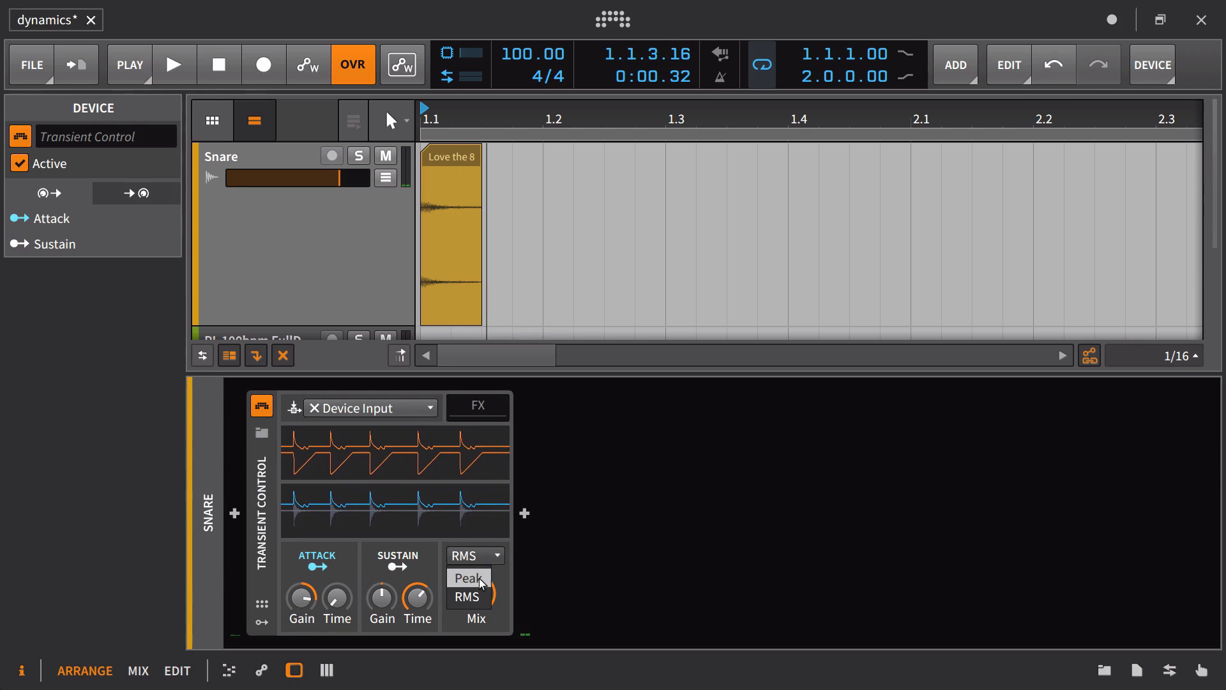
left_click(470, 574)
key("space")
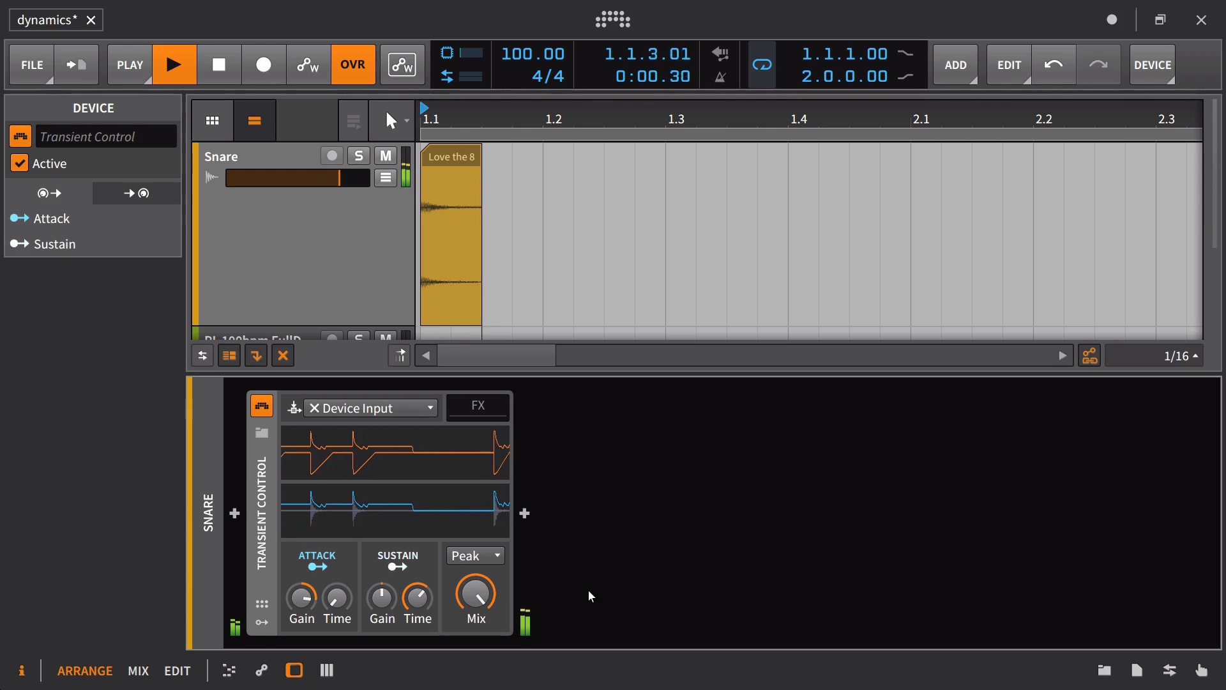
key("space")
key("space")
key("space")
key("space")
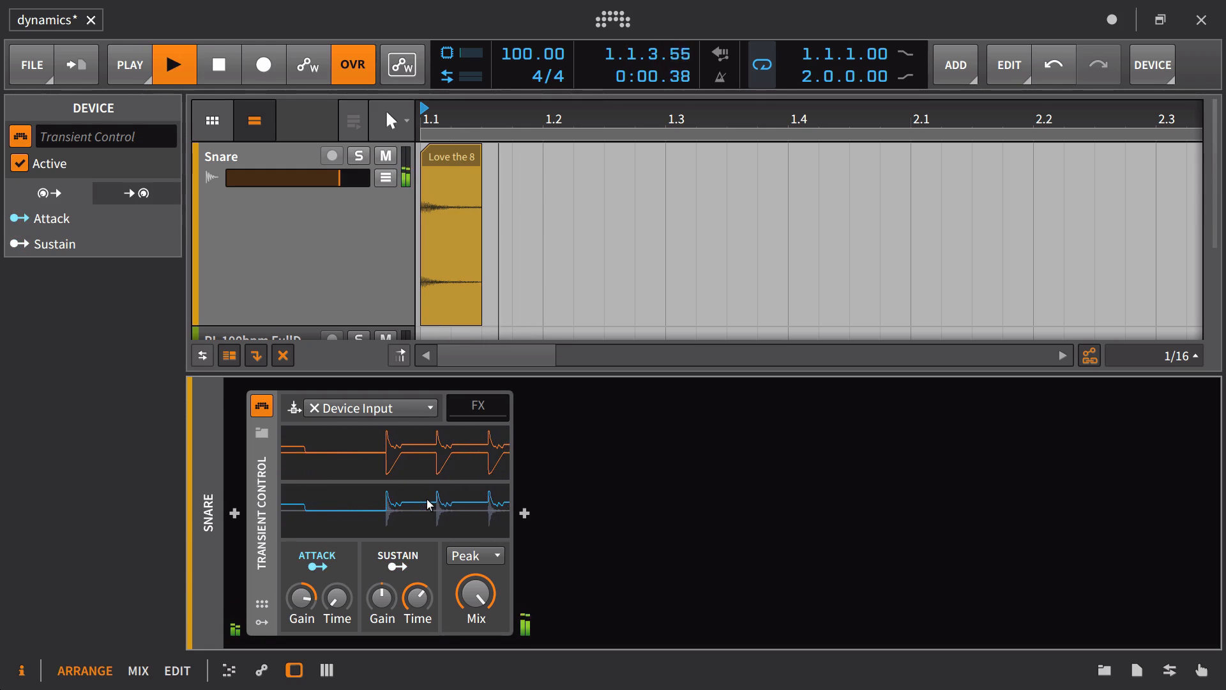
key("space")
Step: Lower Transient Control's attack gain, lengthen the attack time past its midpoint, and replay the snare
left_click_drag(304, 602, 333, 604)
left_click(398, 566)
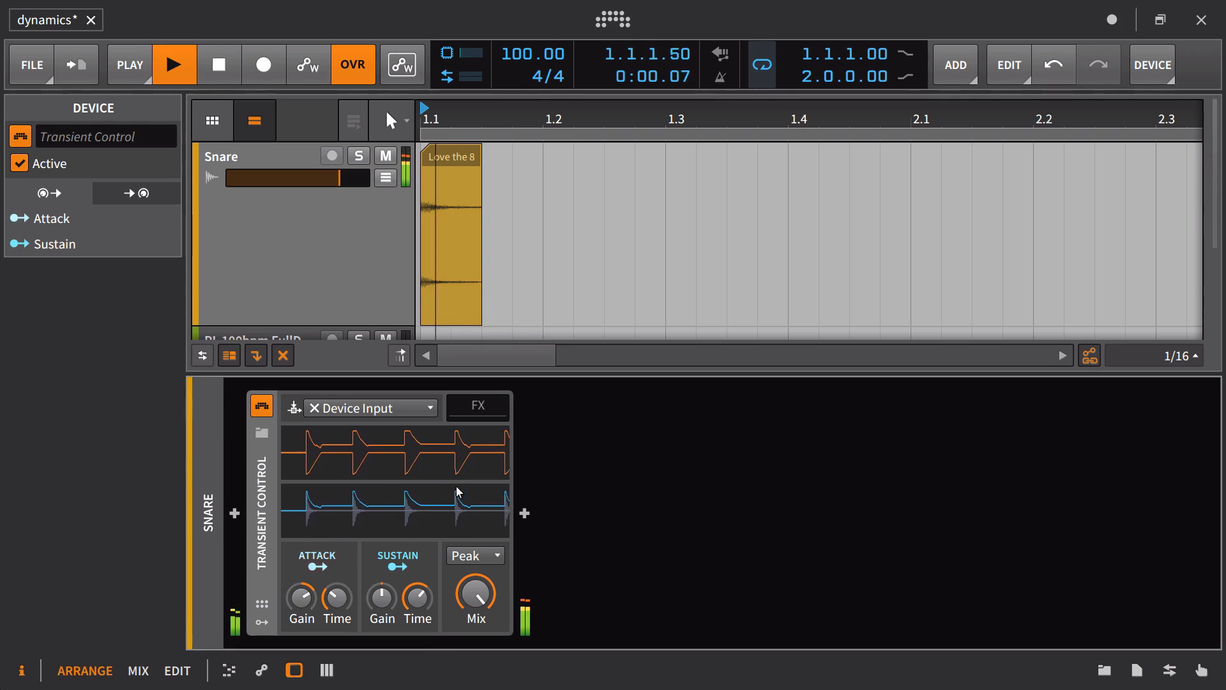
left_click(396, 561)
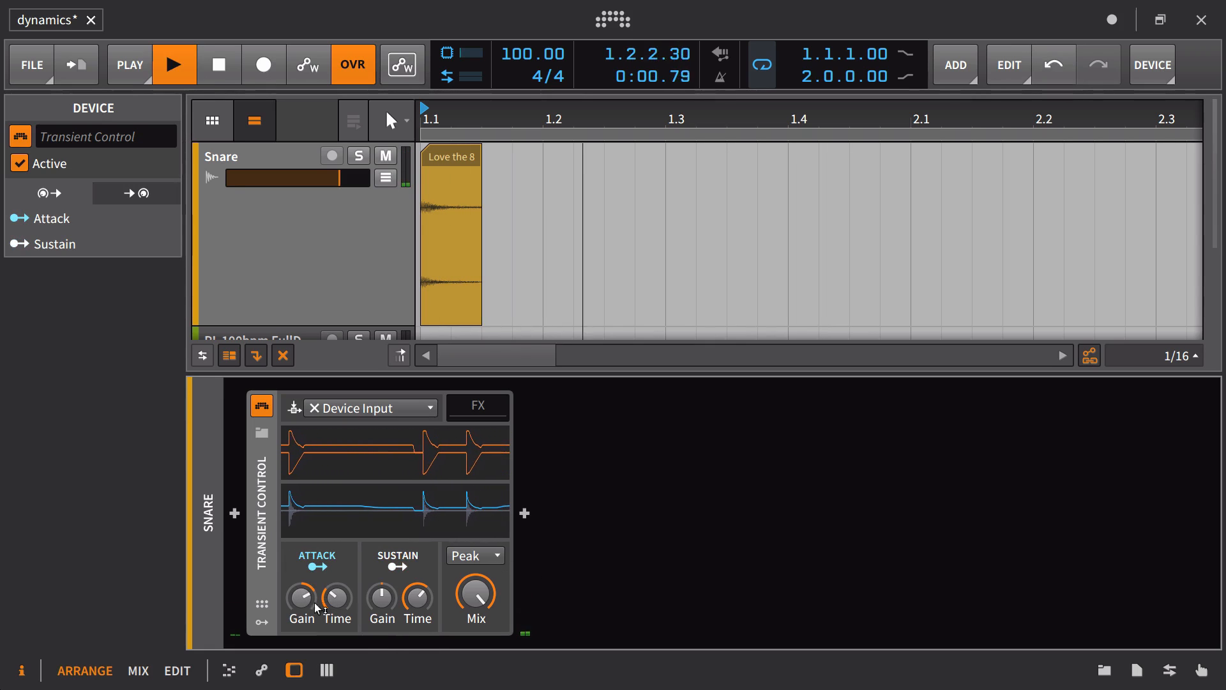
left_click_drag(336, 598, 337, 582)
key("space")
key("space")
key("space")
key("space")
key("space")
key("space")
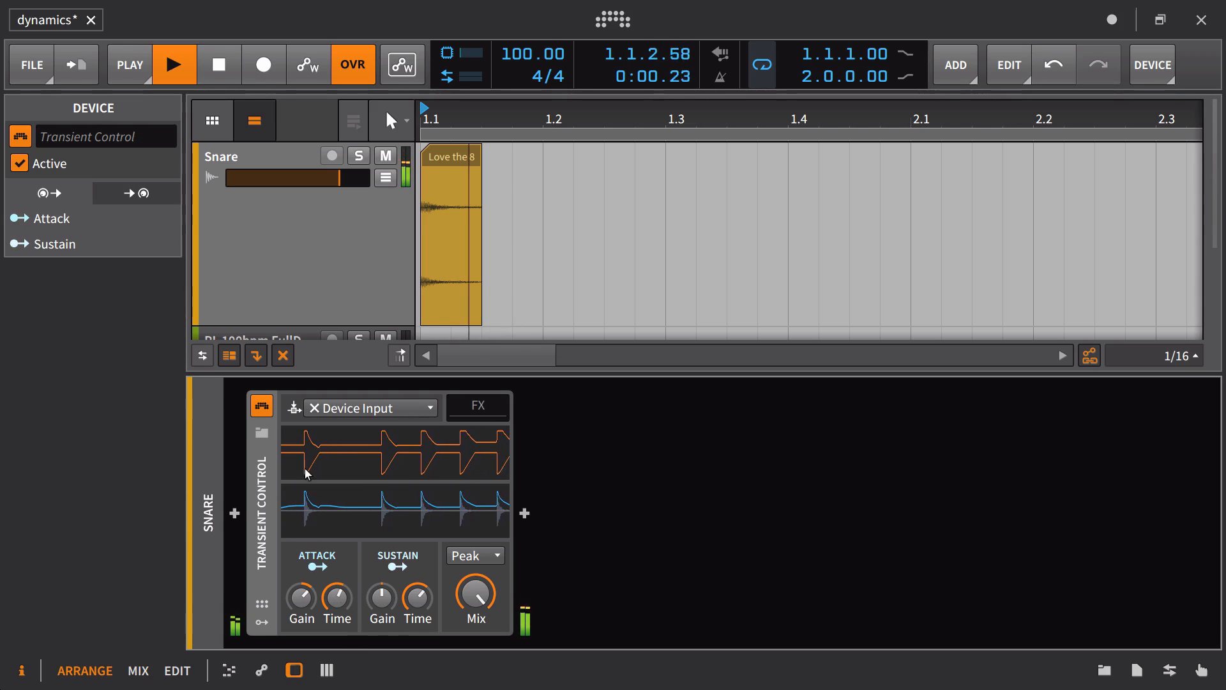
key("space")
Step: Bypass Transient Control and replay the snare, checking the dry peak level on the Snare track's meter
left_click(255, 412)
key("space")
key("space")
key("space")
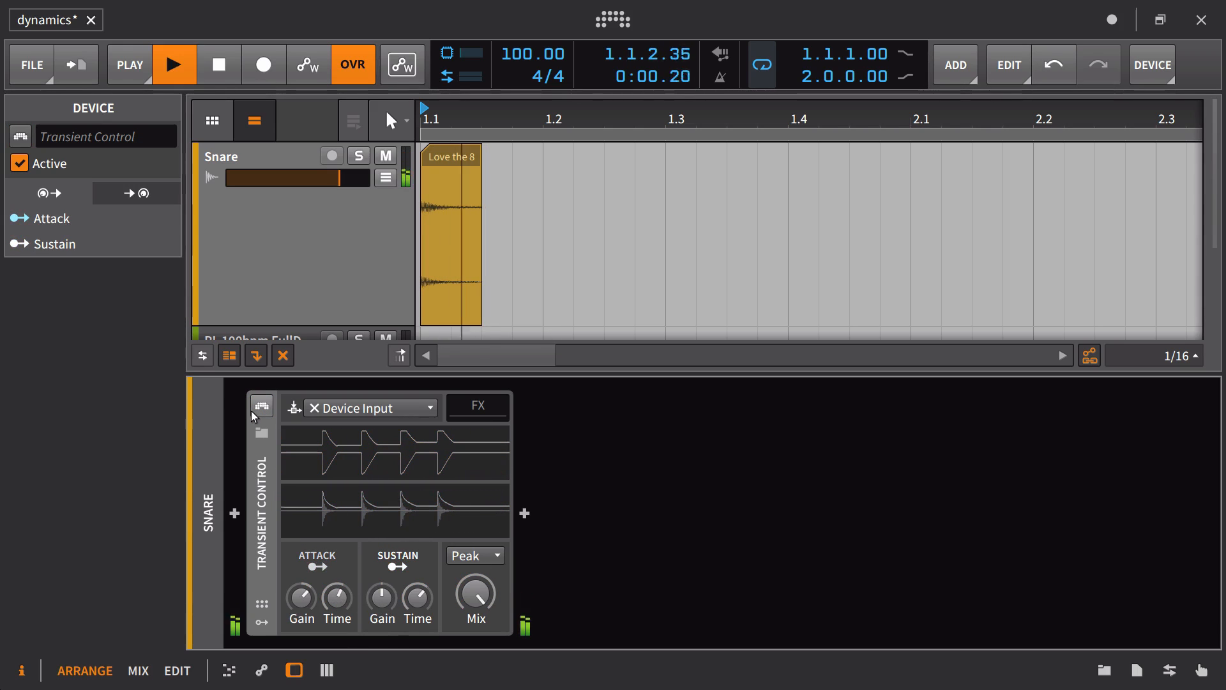
key("space")
key("space")
key("space")
left_click(271, 161)
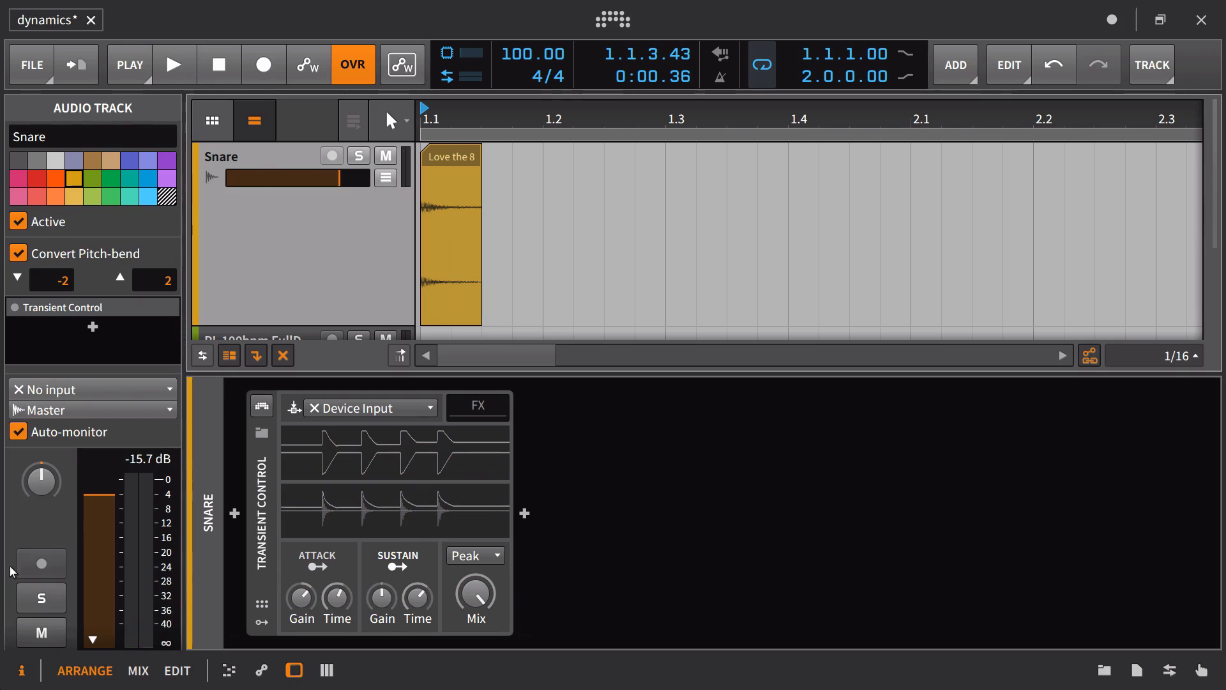
key("space")
key("space")
key("space")
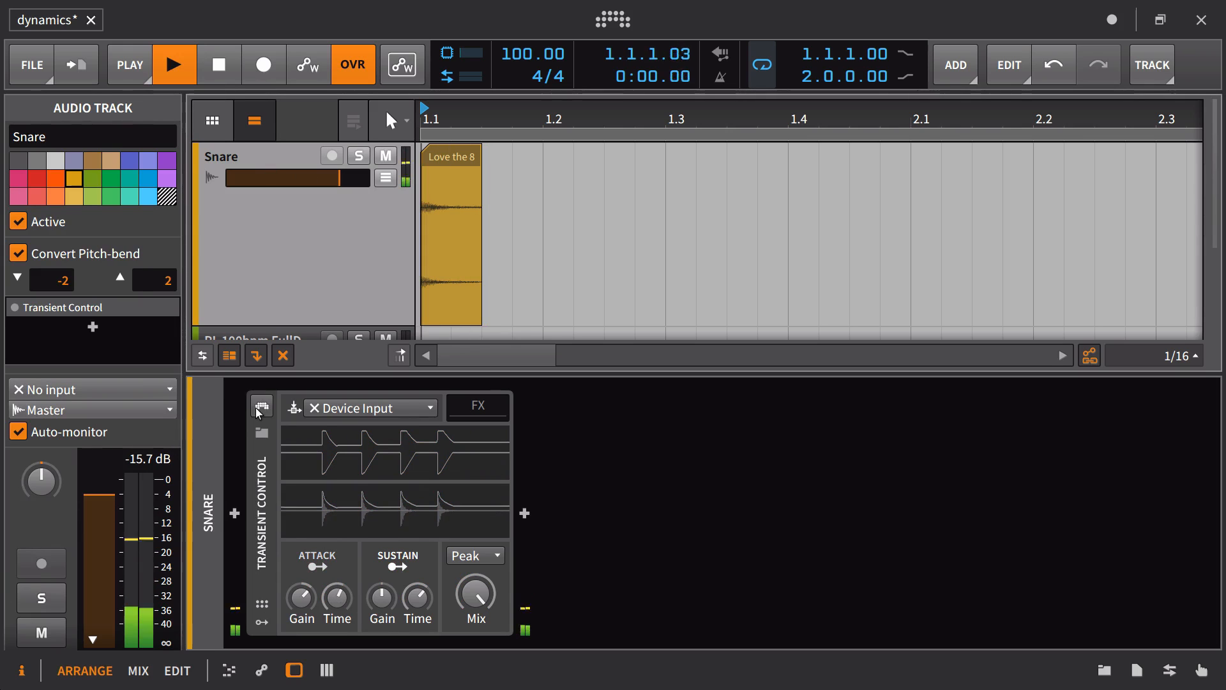
Step: Re-enable Transient Control and replay the snare to read the boosted peak level on the track meter
left_click(255, 410)
key("space")
key("space")
key("space")
key("space")
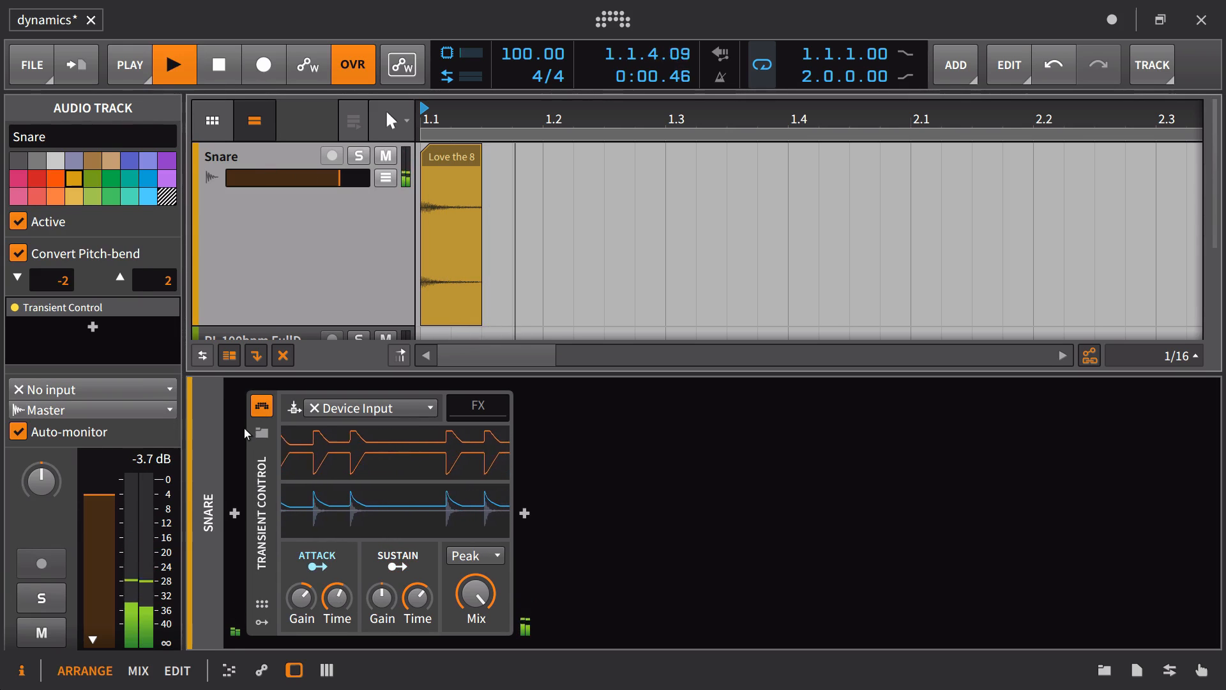
key("space")
key("space")
key("space")
Step: Reduce Transient Control's Mix to about halfway and replay the snare
left_click_drag(470, 582, 470, 635)
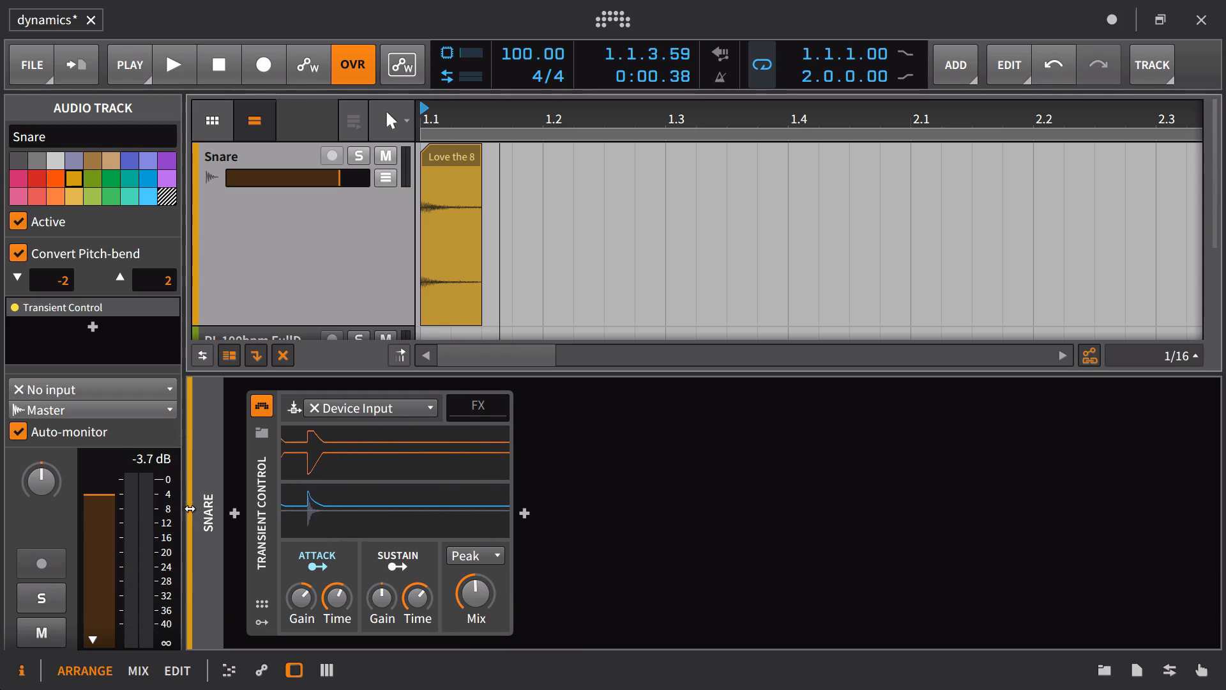
key("space")
key("space")
key("space")
key("space")
key("space")
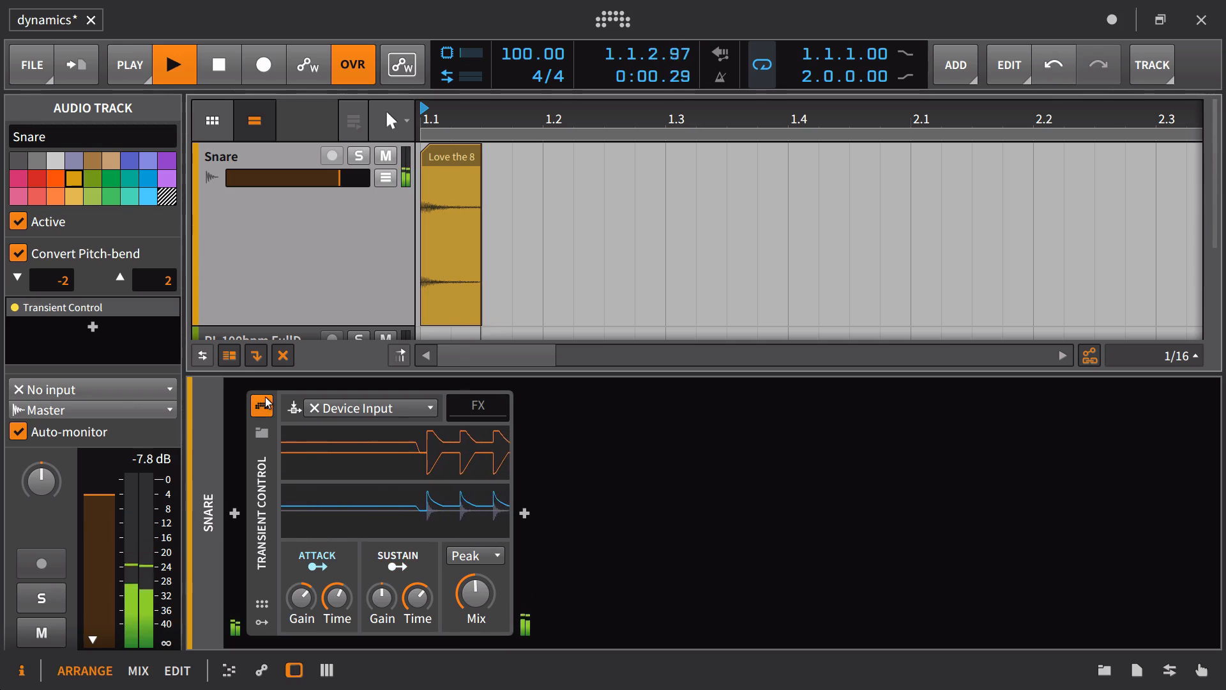
key("space")
key("space")
Step: Bypass Transient Control and replay the snare to compare it with the half-mixed setting
left_click(264, 408)
key("space")
key("space")
key("space")
key("space")
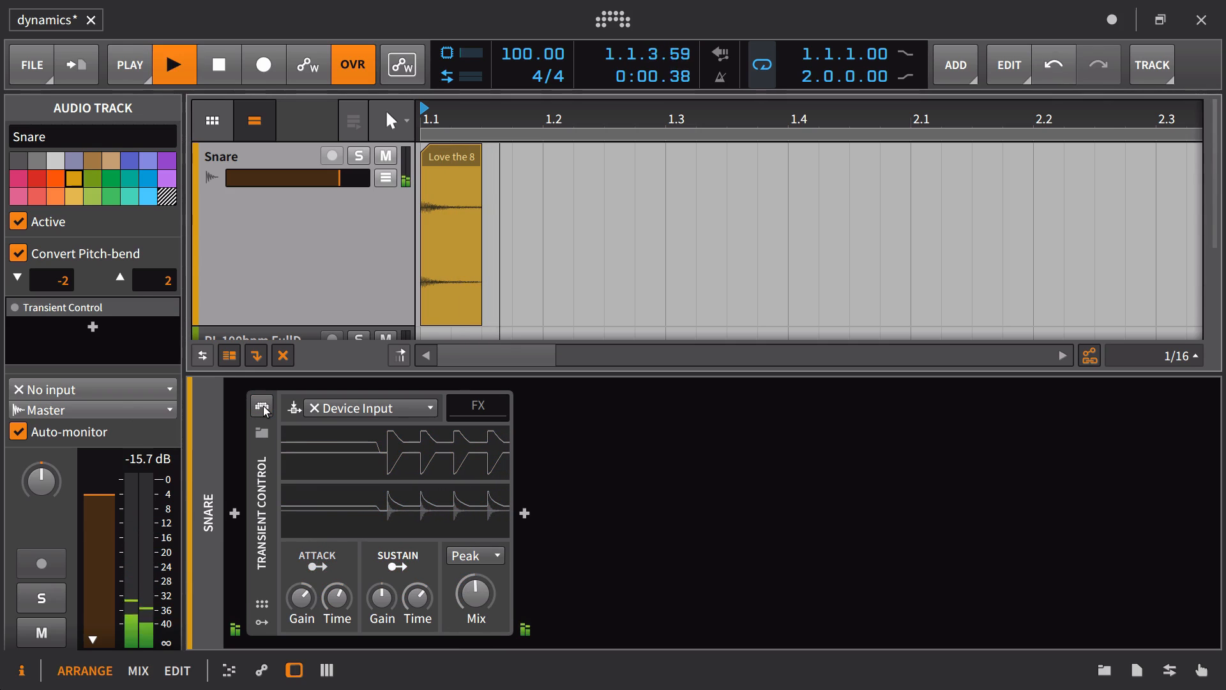
key("space")
key("space")
key("space")
key("space")
Step: Re-enable Transient Control at the reduced Mix and replay the snare several times
left_click(265, 408)
key("space")
key("space")
key("space")
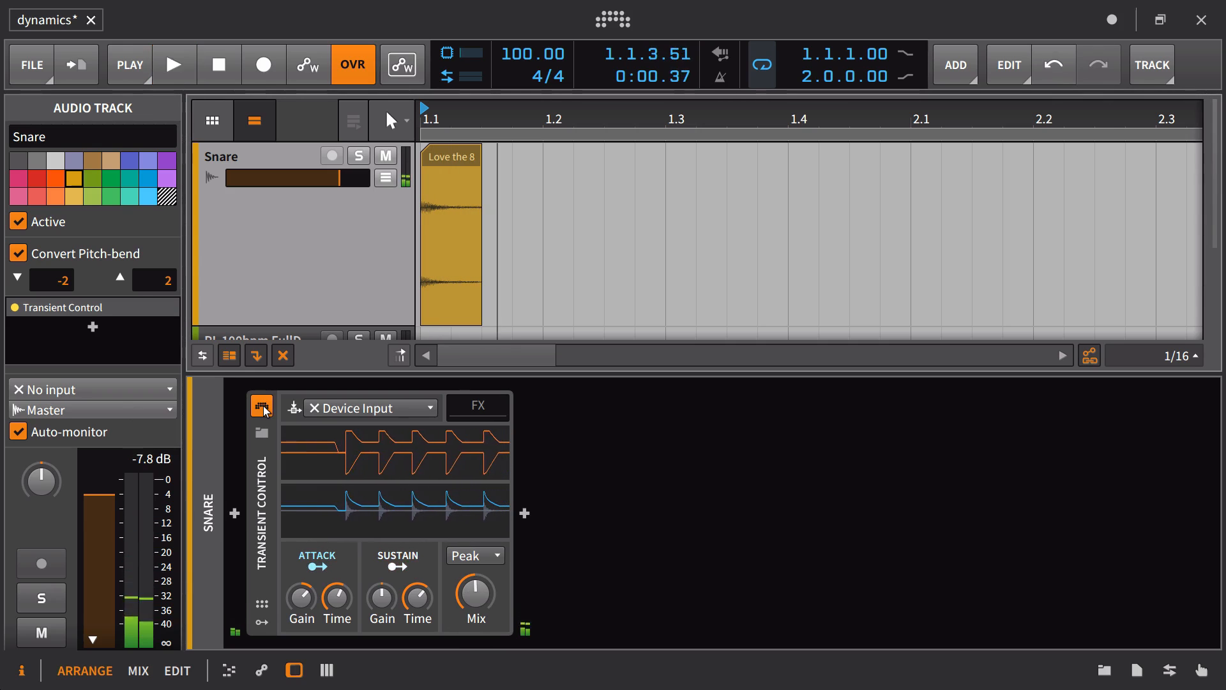
key("space")
key("space")
key("space")
key("space")
key("space")
key("space")
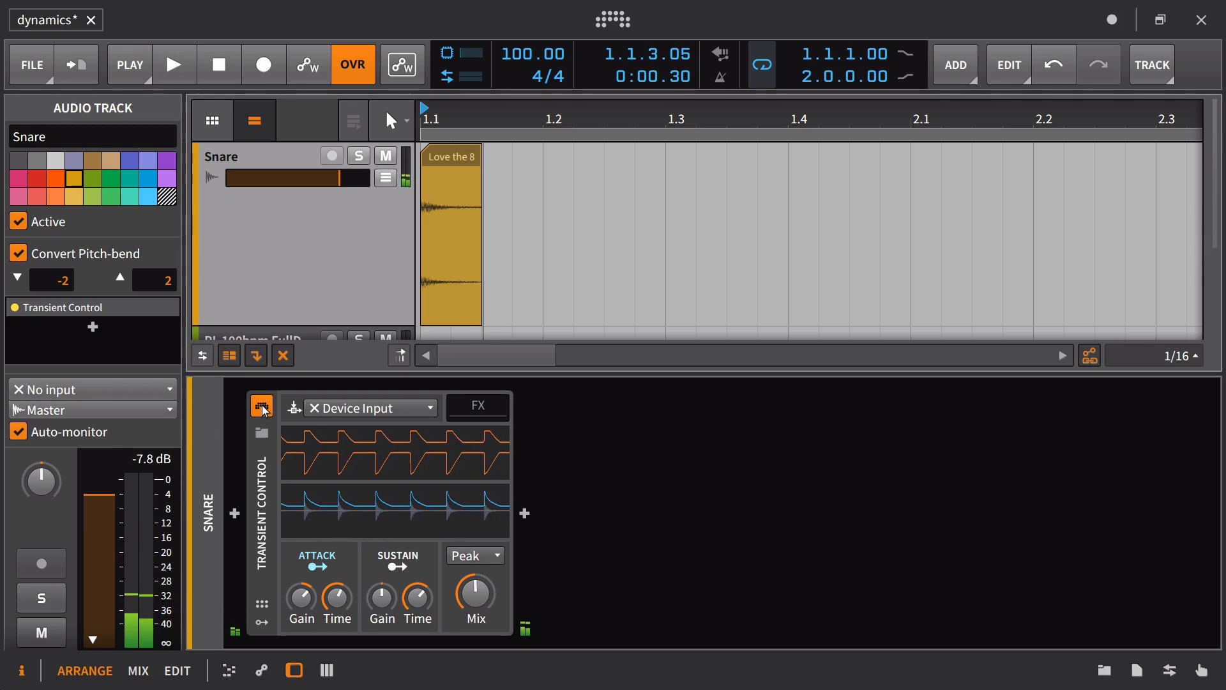
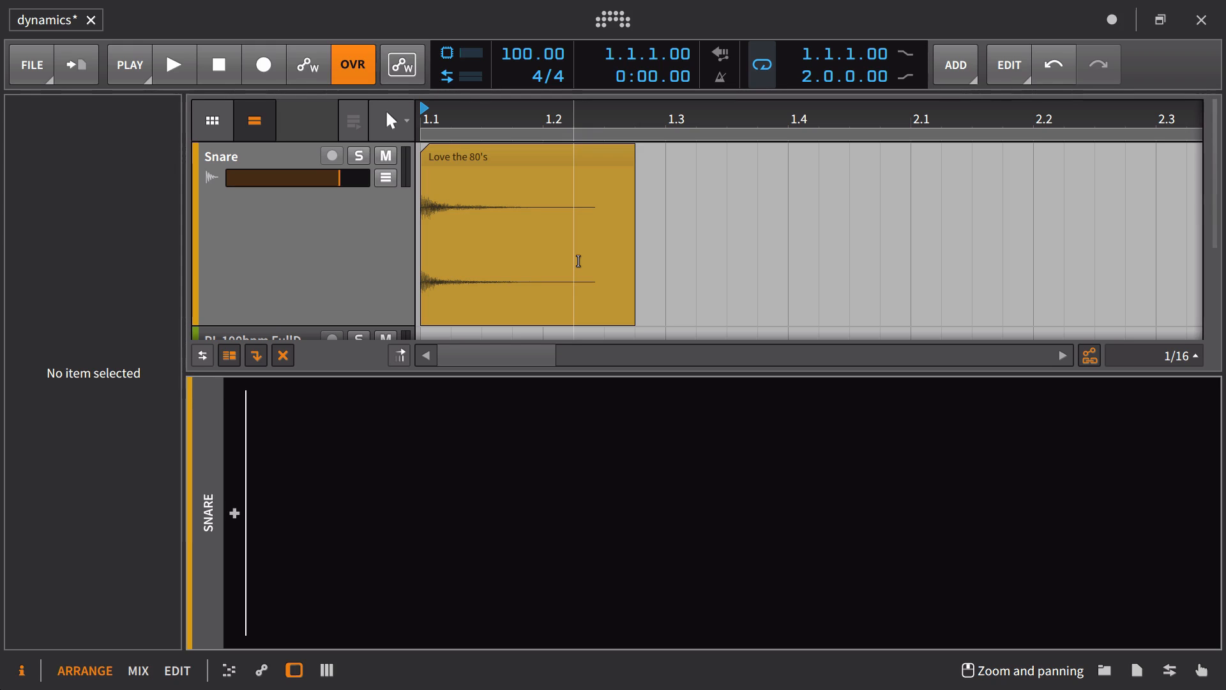
Step: Open the Love the 80's clip's gain envelope and shape it to rise from the lowered start to +11.5 dB at 1.1.4.00
left_click(515, 152)
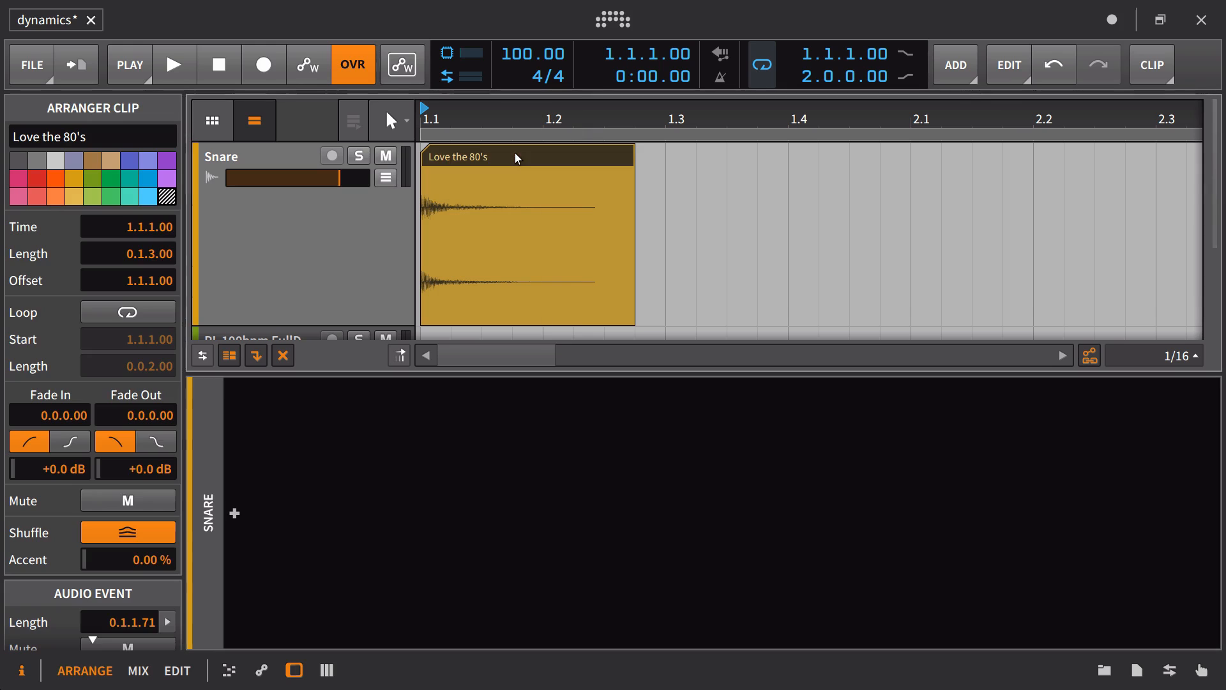
left_click_drag(616, 413, 643, 226)
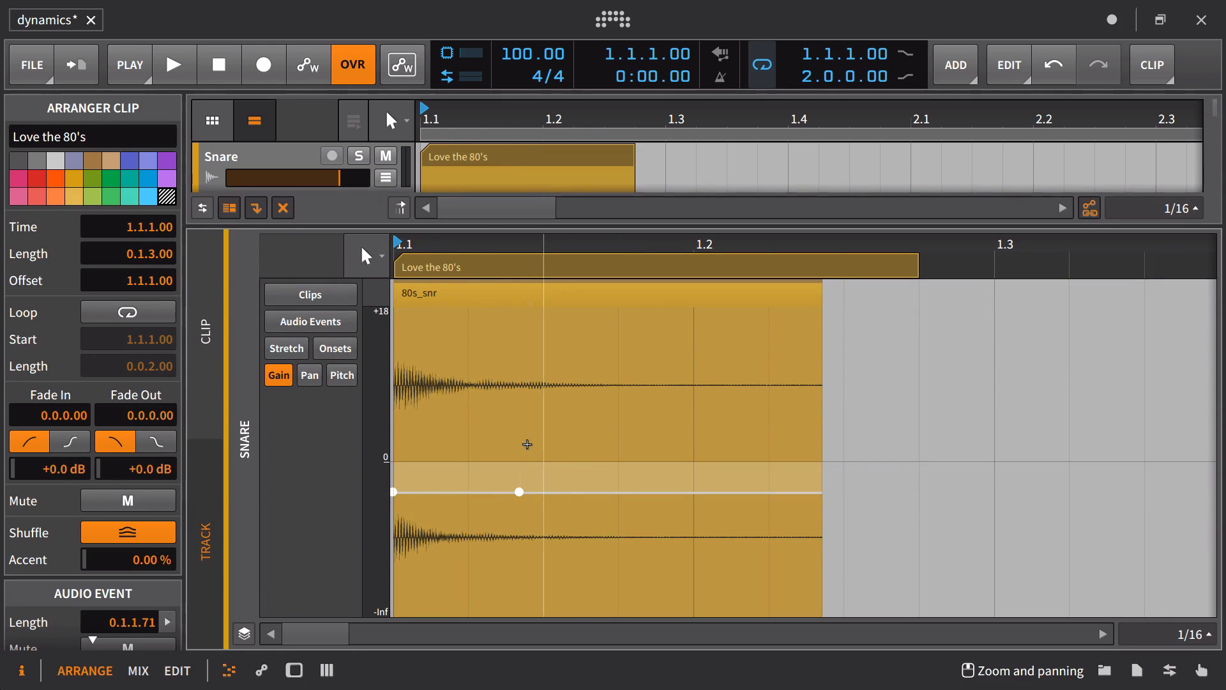
left_click_drag(570, 491, 617, 377)
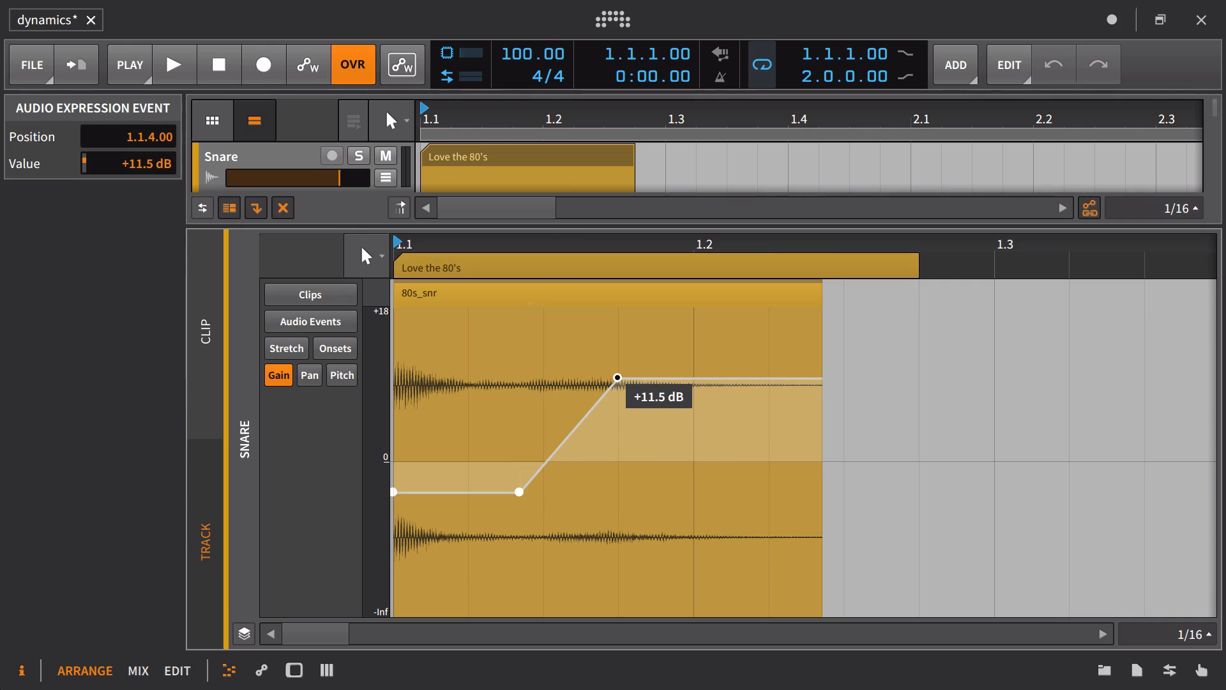
left_click_drag(617, 377, 618, 377)
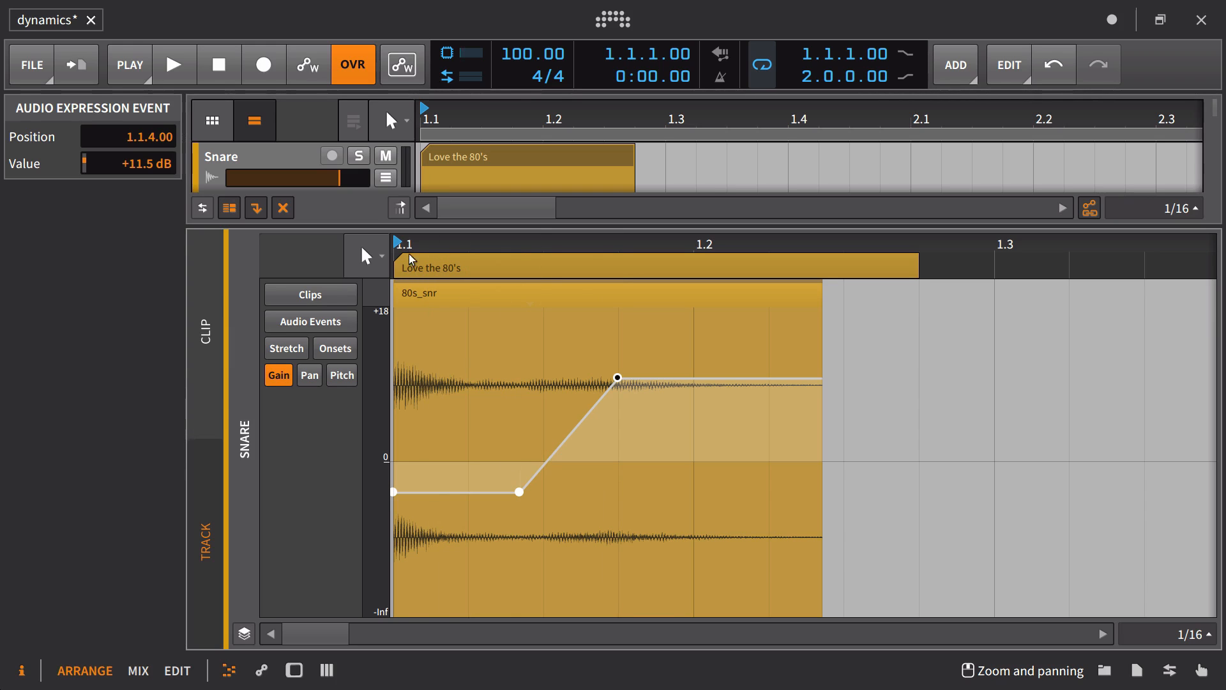
left_click_drag(420, 244, 501, 240)
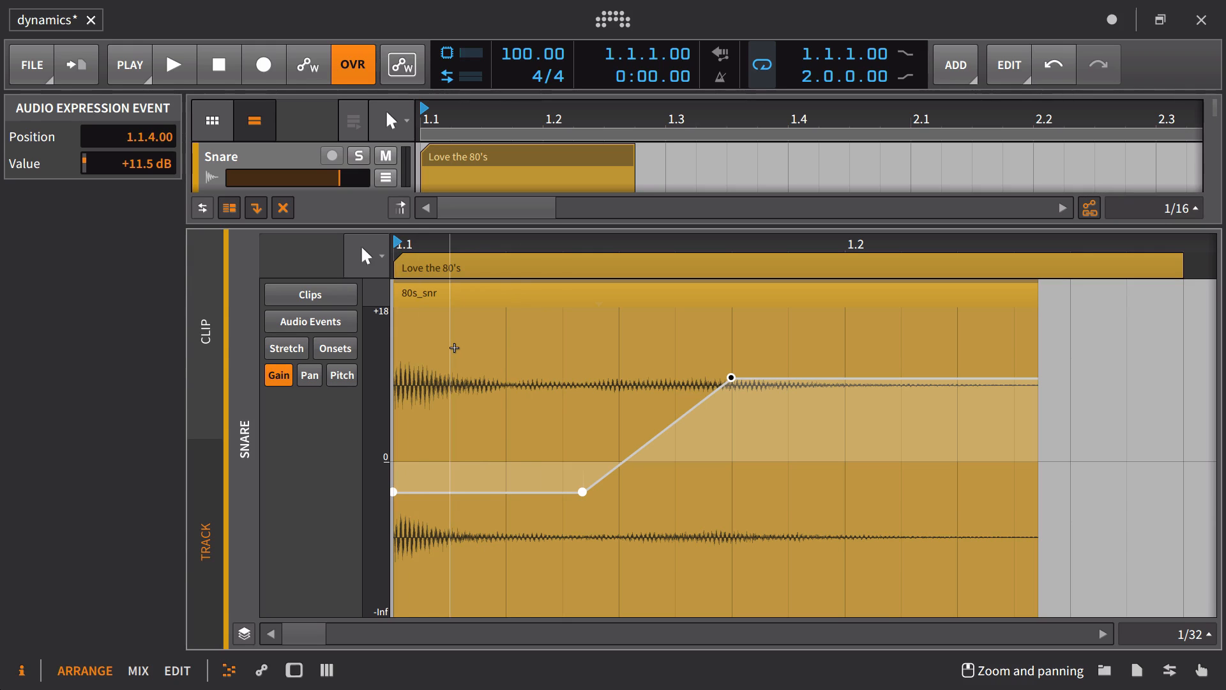
Step: Play the snare with the drawn gain envelope and delete its +11.5 dB point
key("space")
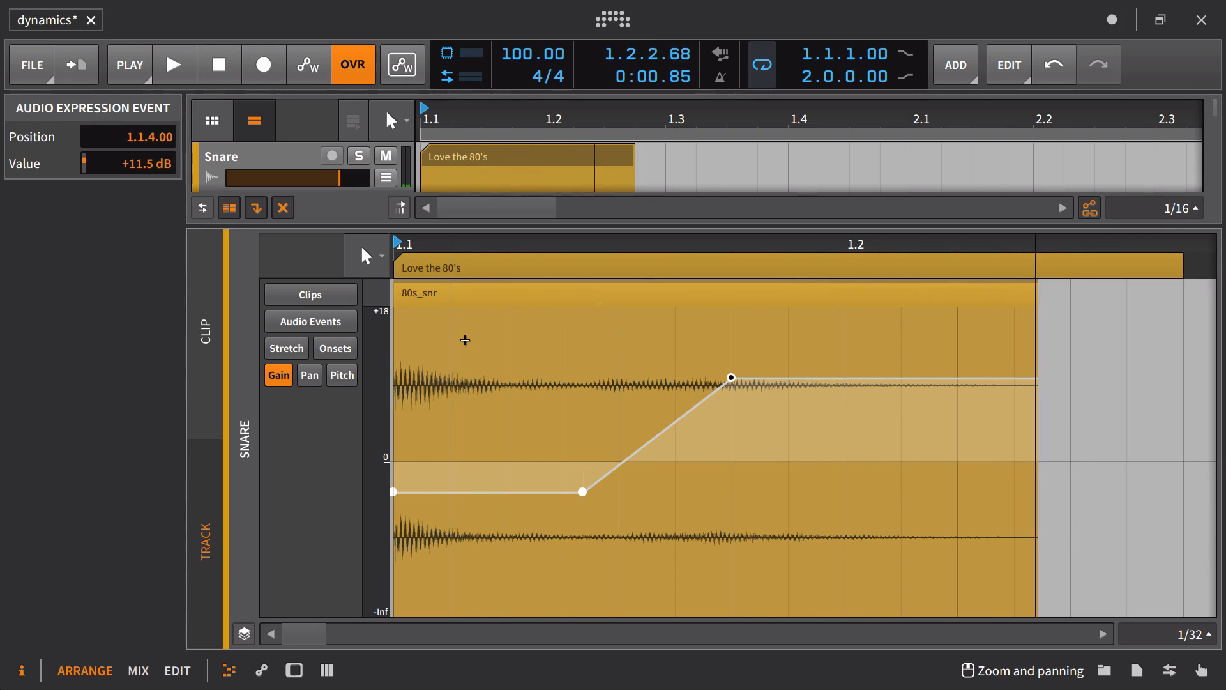
key("space")
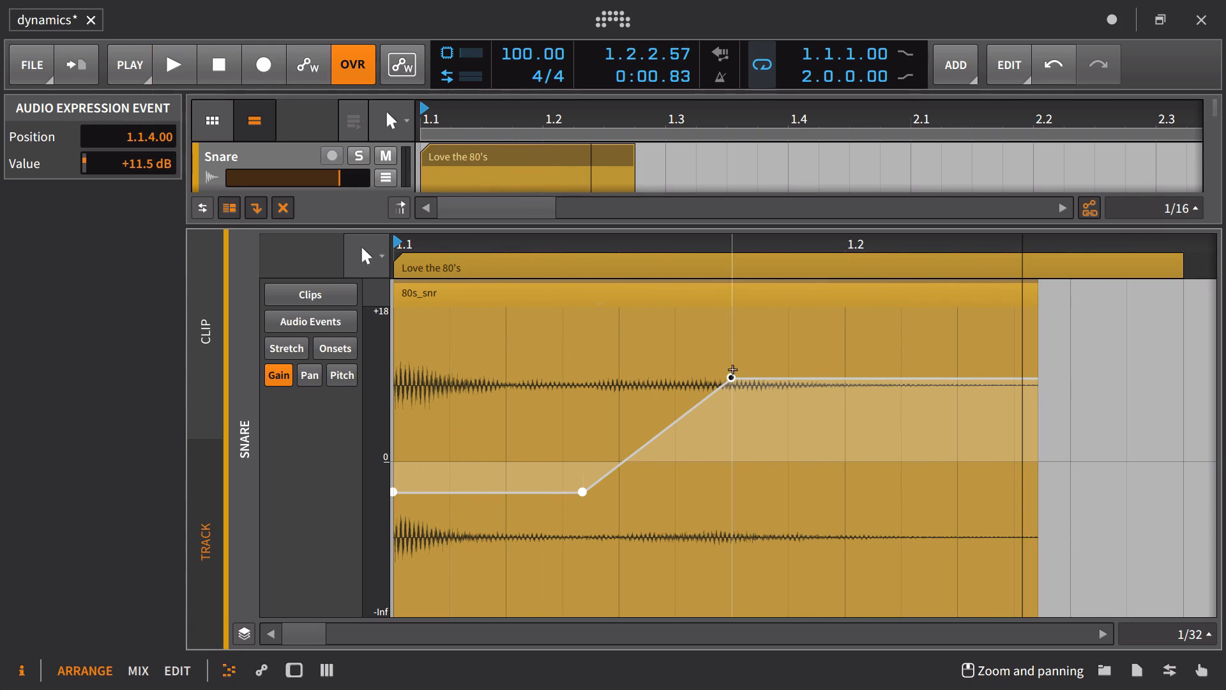
mouse_move(732, 378)
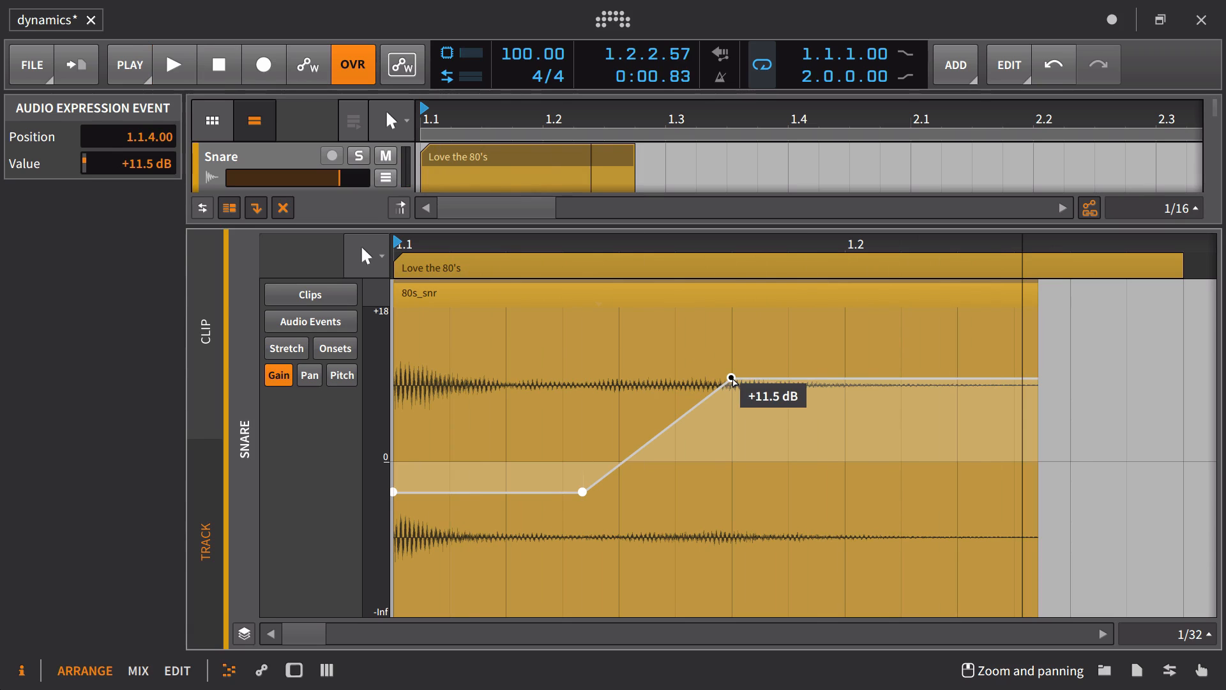
double_click(732, 378)
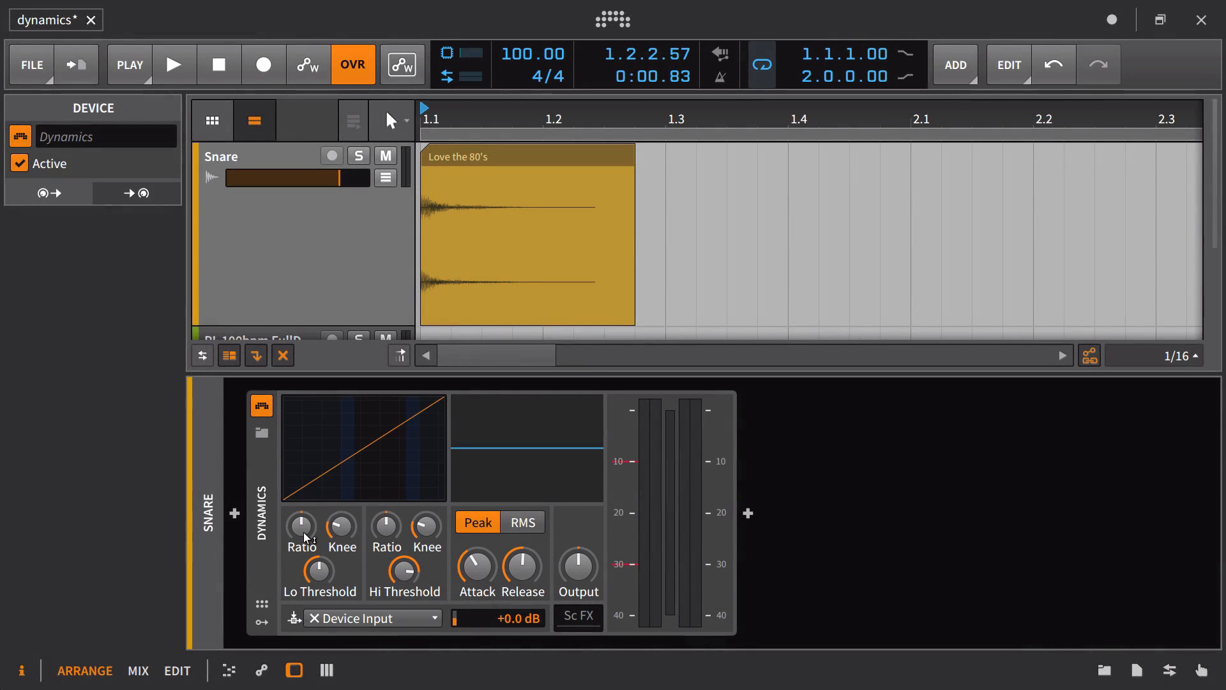
Step: Raise Dynamics' low ratio to lift the signal below the low threshold, and play the snare
left_click_drag(304, 530, 307, 508)
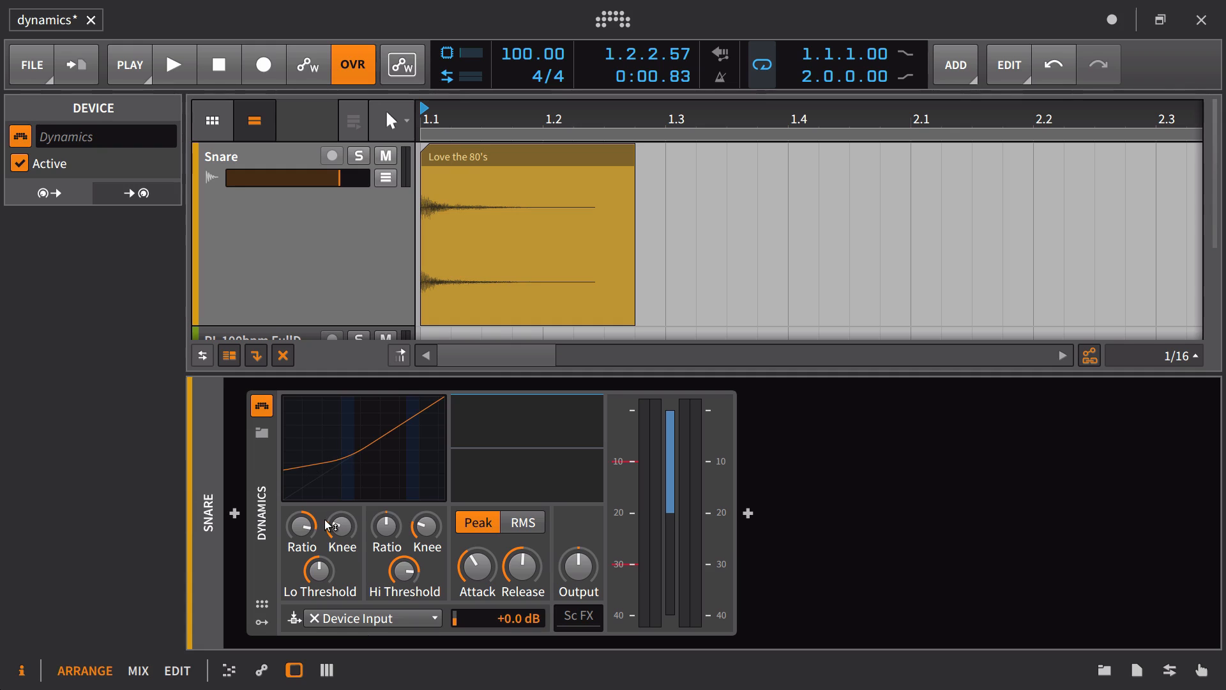
key("space")
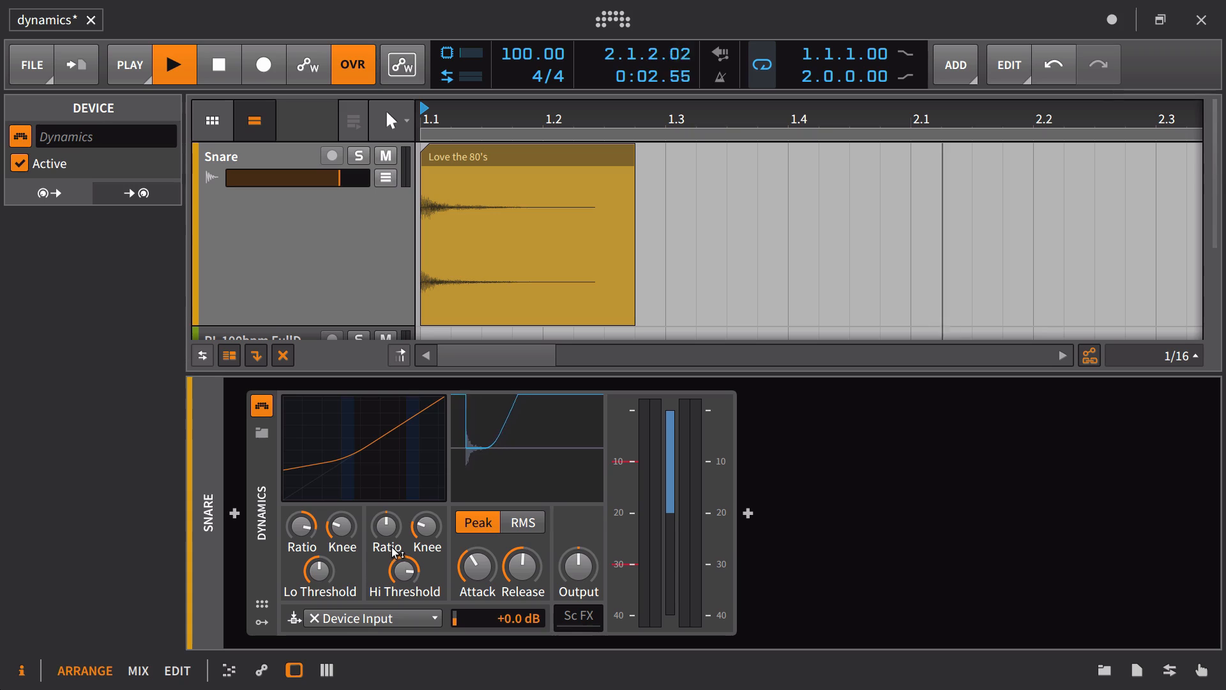
key("space")
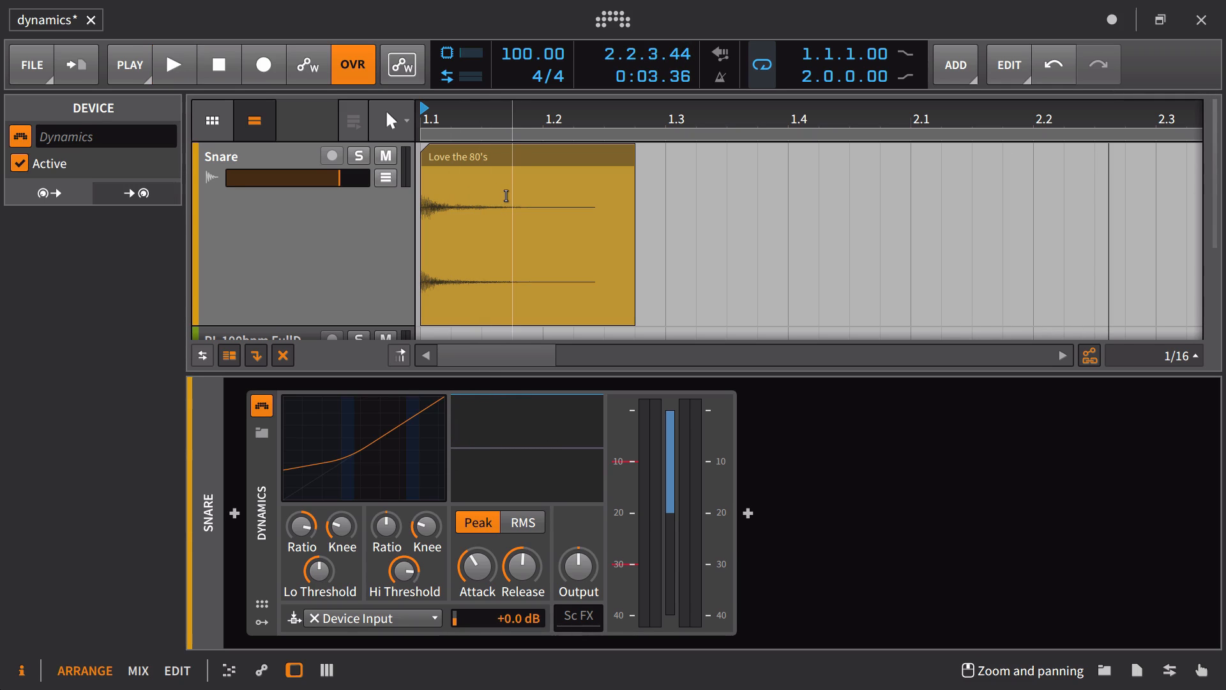
Step: Bypass Dynamics, play the snare, and re-enable the device to compare the boosted tail
left_click(267, 407)
key("space")
left_click(266, 408)
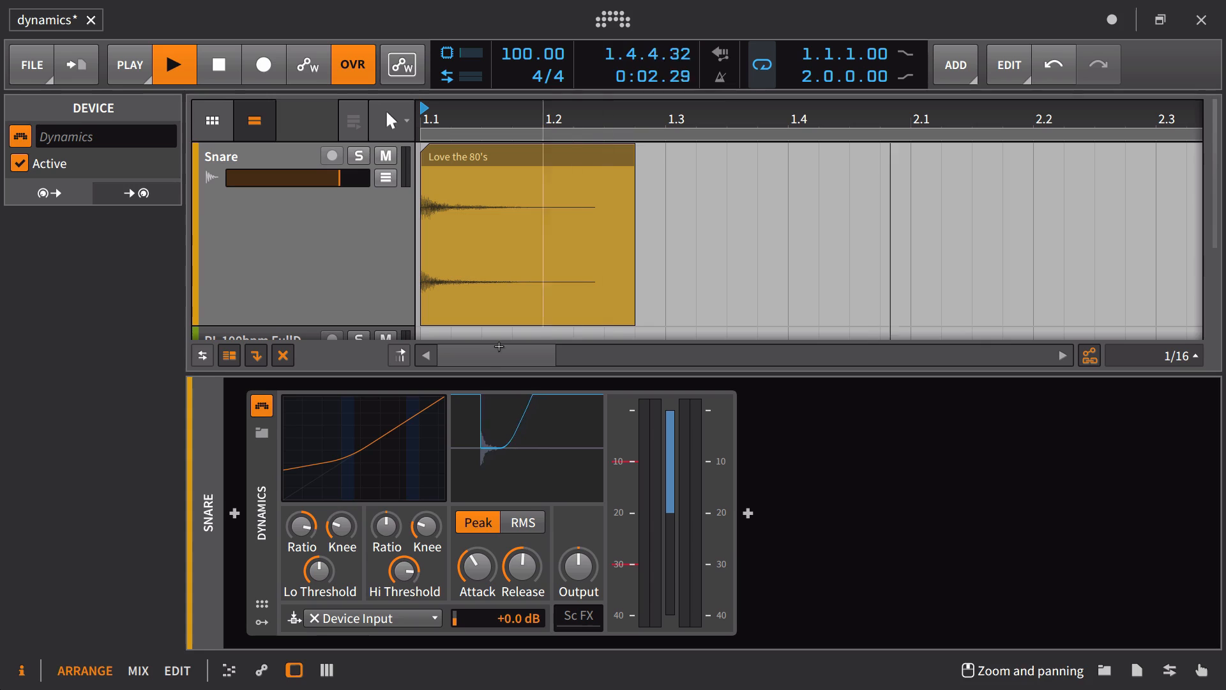
Step: Raise Dynamics' Lo Threshold, set its low knee and the attack time to minimum, and replay the snare
mouse_move(324, 573)
left_mouse_down()
mouse_move(324, 549)
mouse_move(342, 550)
mouse_move(320, 564)
left_mouse_up()
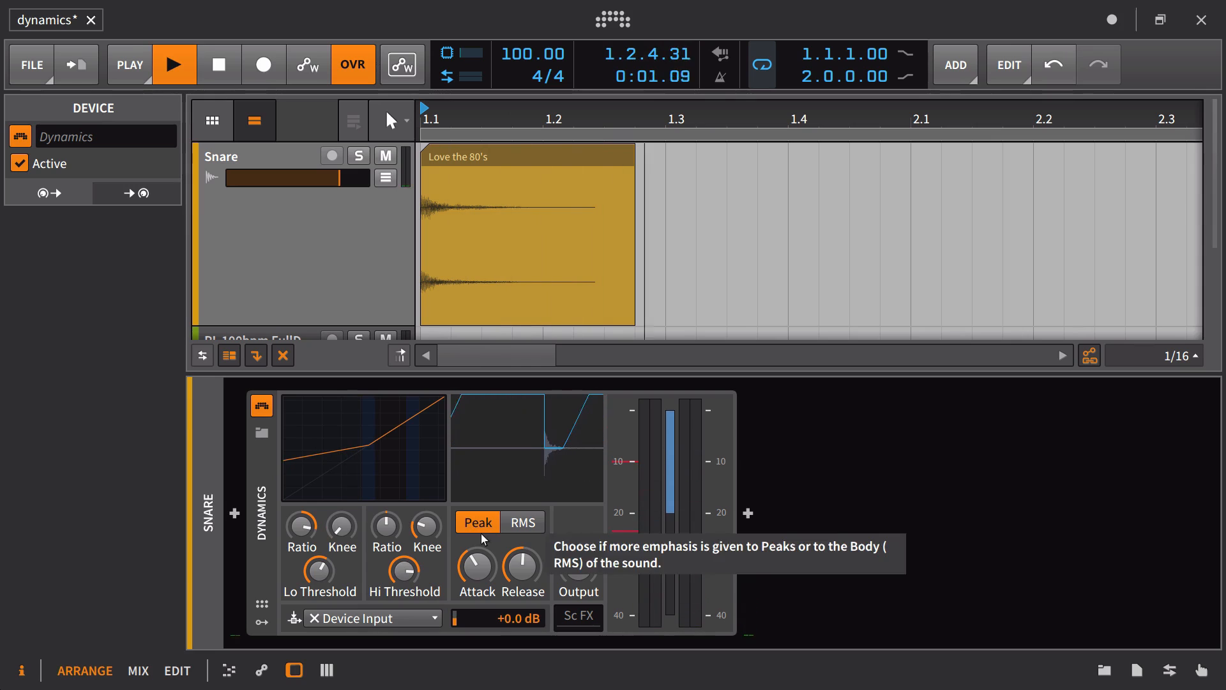
key("space")
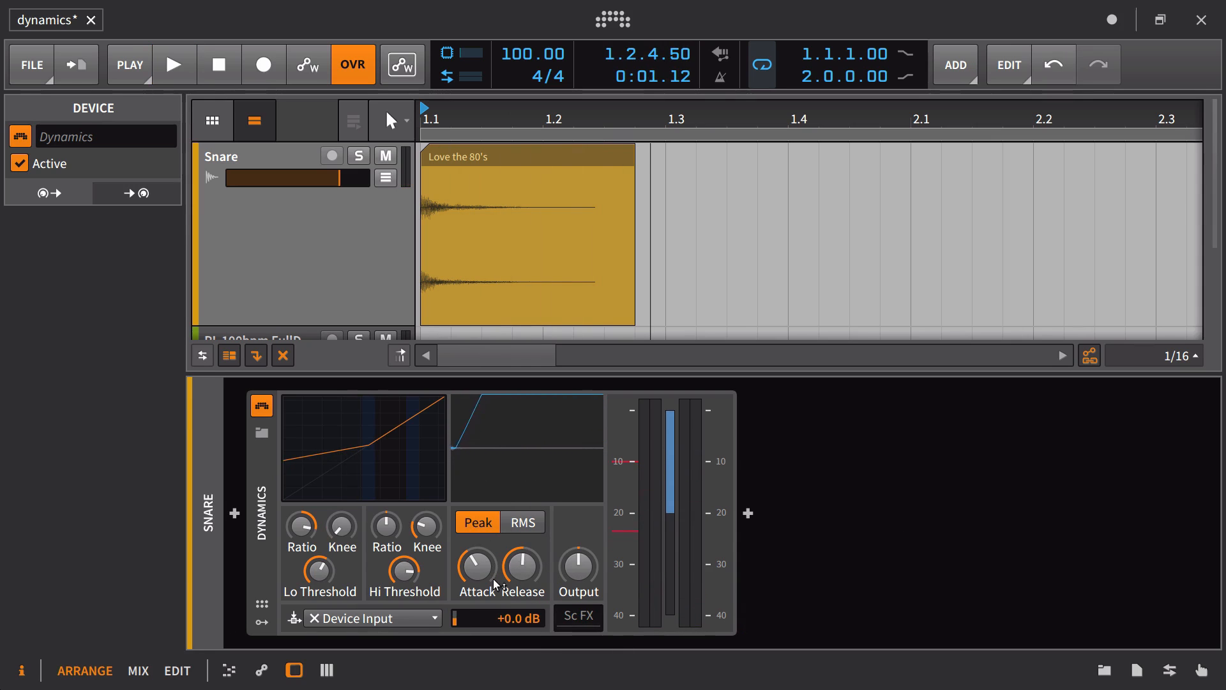
left_click_drag(493, 578, 493, 577)
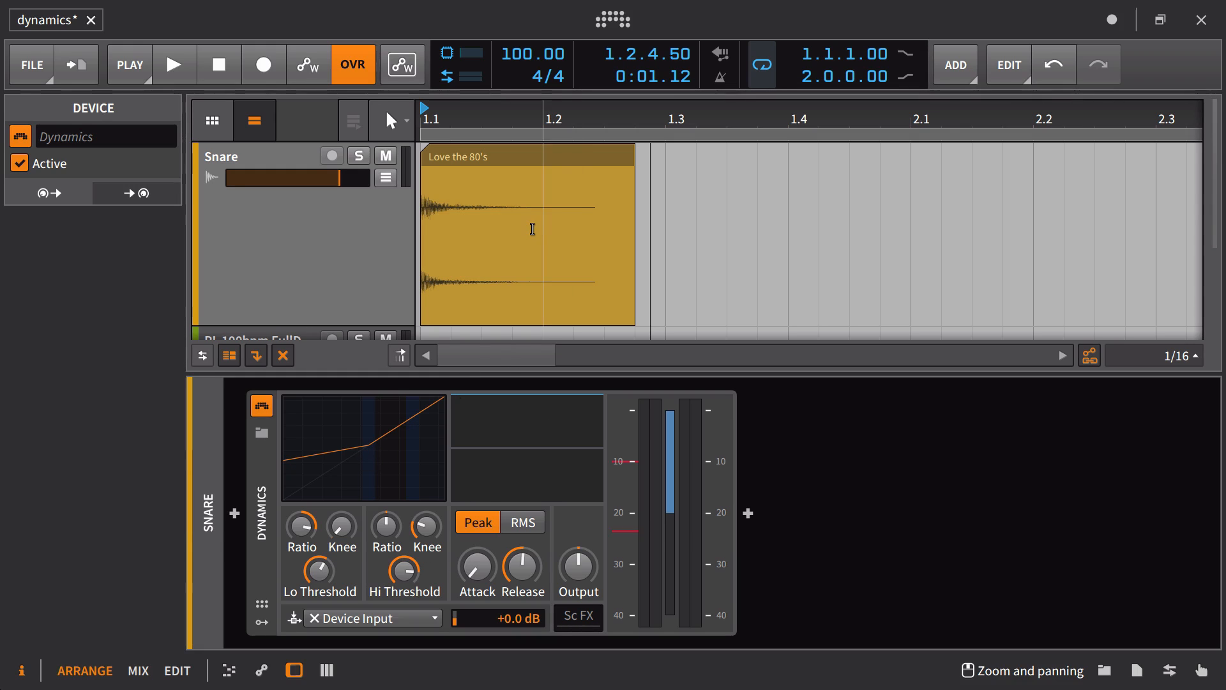
key("space")
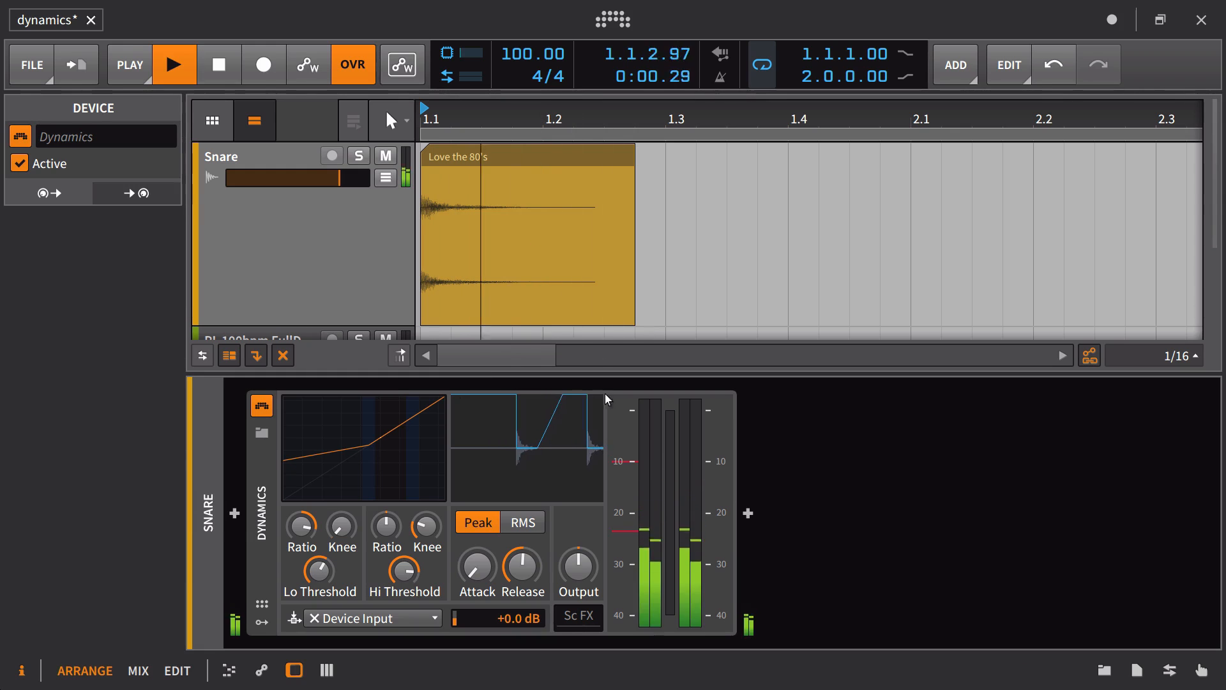
key("space")
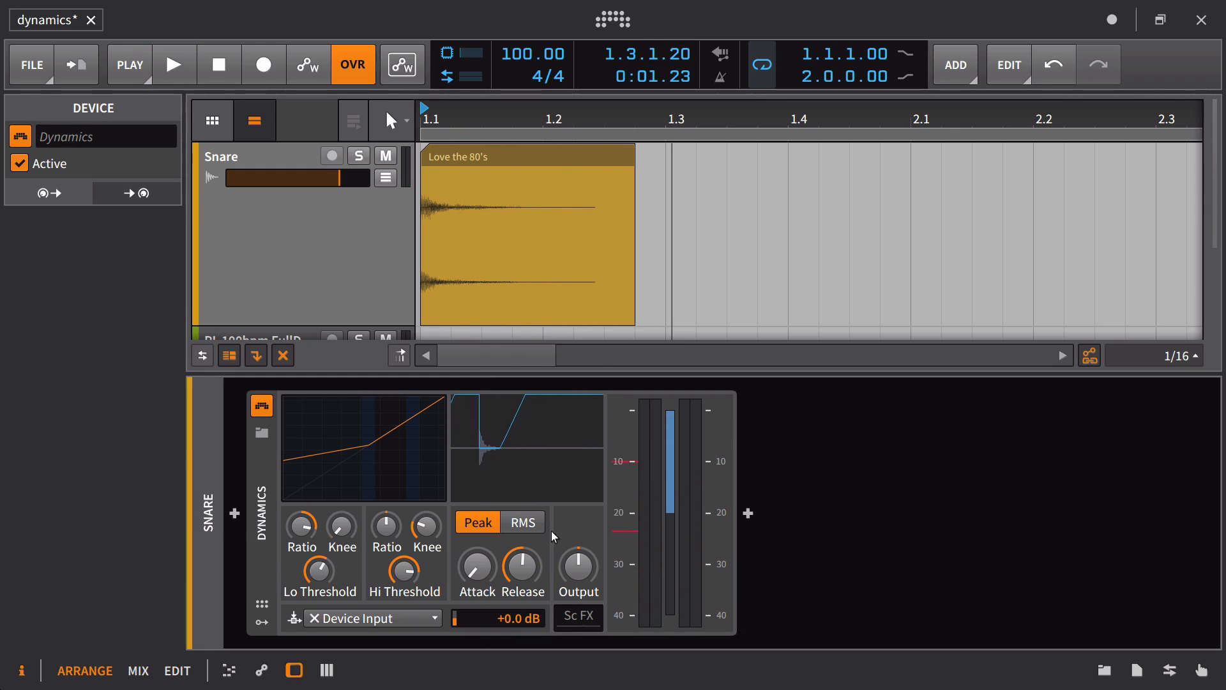
Step: Shorten Dynamics' release time and replay the snare several times
mouse_move(522, 565)
left_mouse_down()
mouse_move(523, 581)
mouse_move(527, 556)
mouse_move(524, 570)
left_mouse_up()
key("space")
key("space")
key("space")
key("space")
key("space")
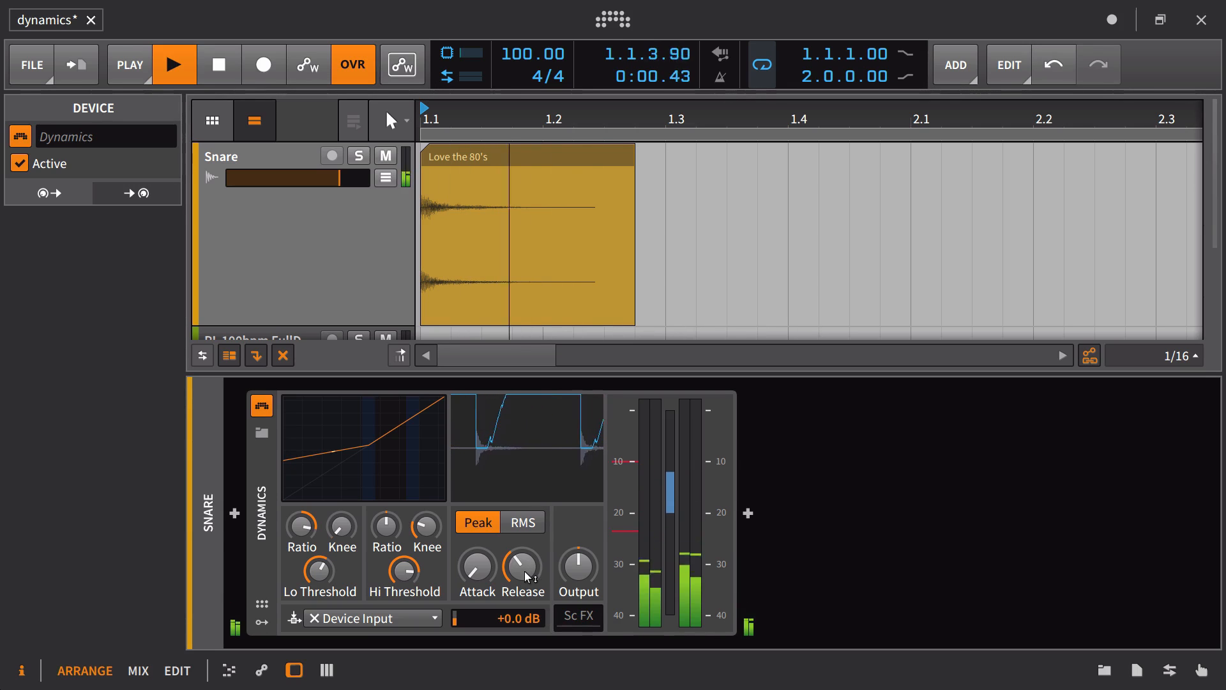
Step: Raise Dynamics' low ratio to 1:10.61, widen the low knee, and replay the snare
key("space")
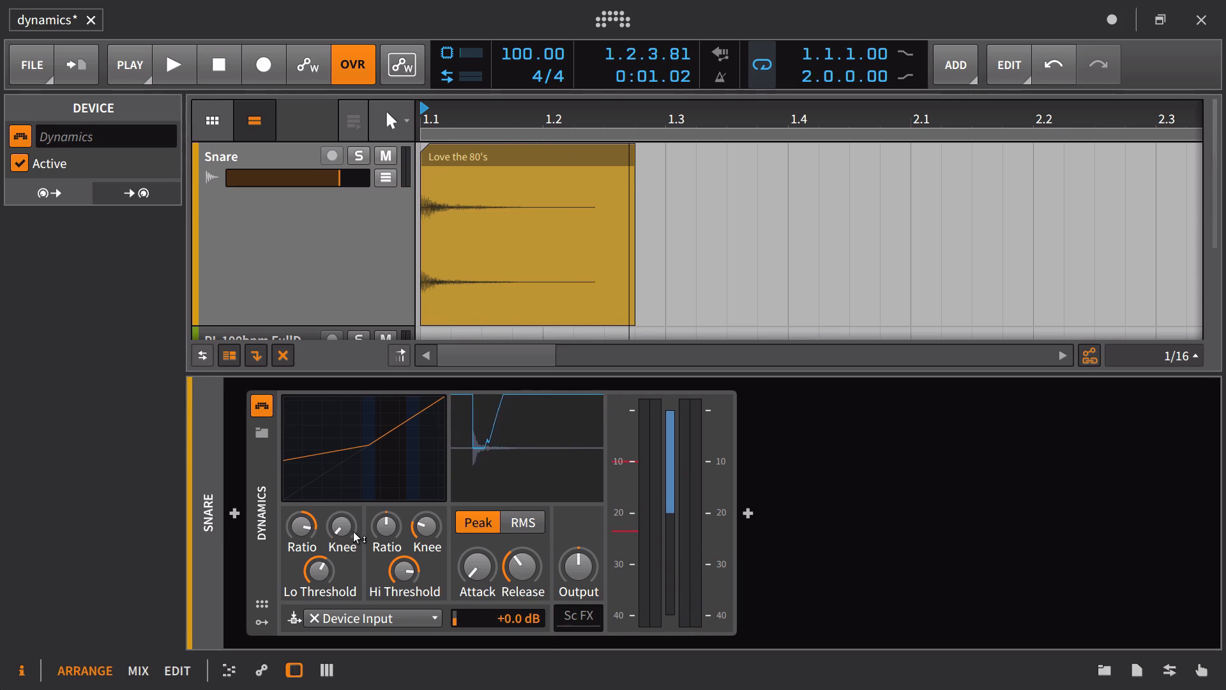
left_click_drag(305, 529, 306, 529)
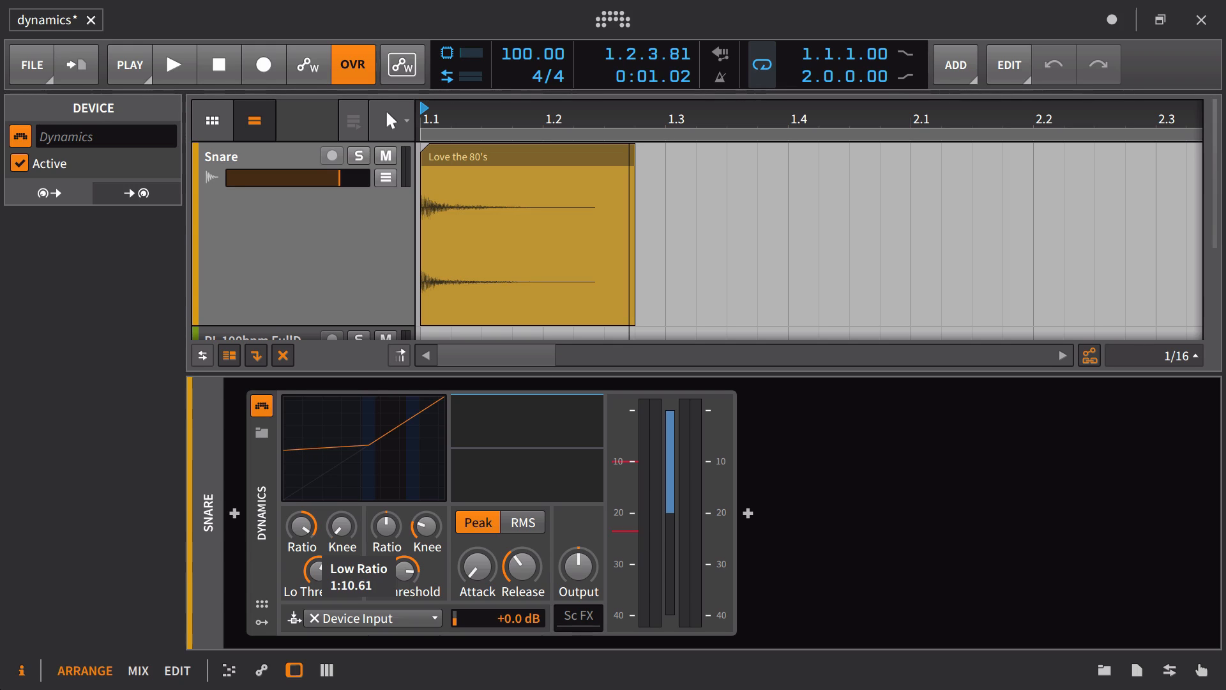
left_click_drag(306, 530, 341, 520)
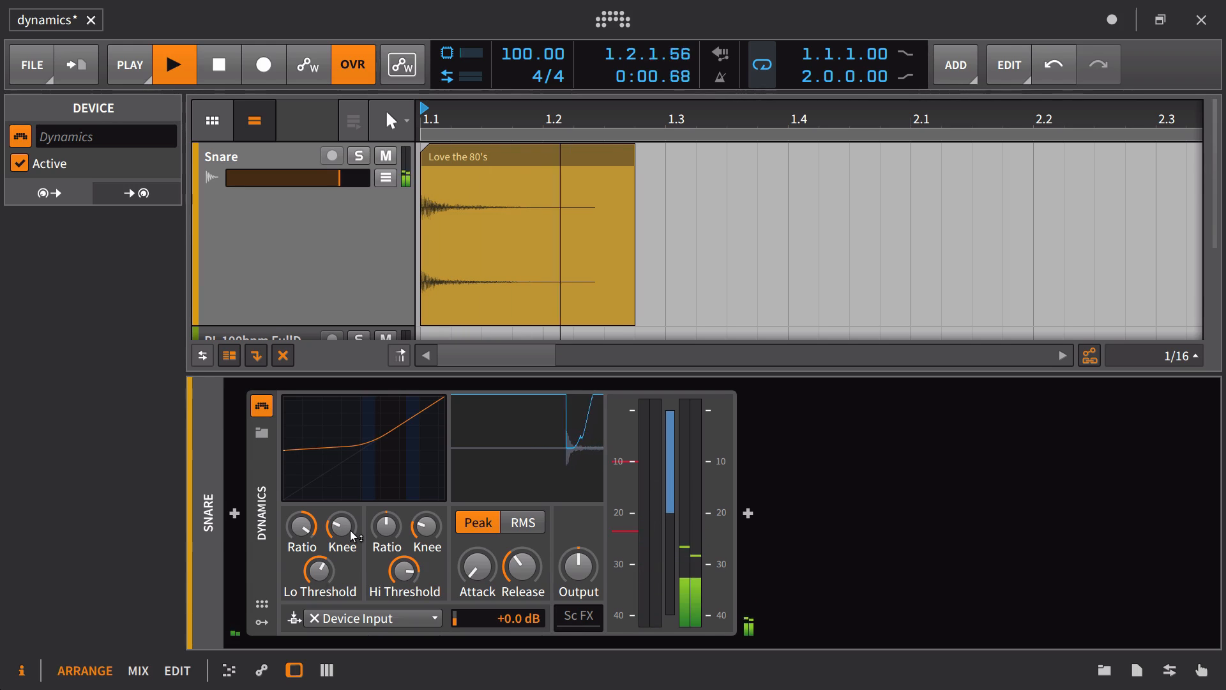
key("space")
key("space")
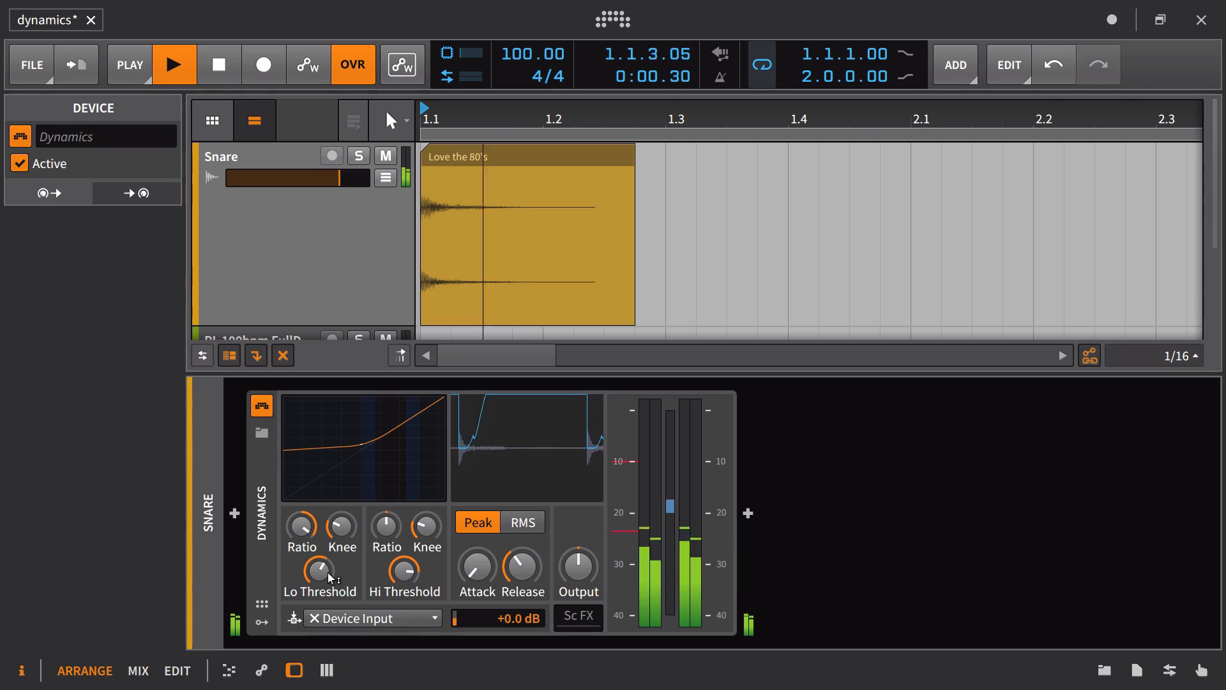
Step: Raise Dynamics' Lo Threshold further and replay the snare
mouse_move(328, 572)
left_mouse_down()
mouse_move(344, 568)
mouse_move(323, 570)
left_mouse_up()
key("space")
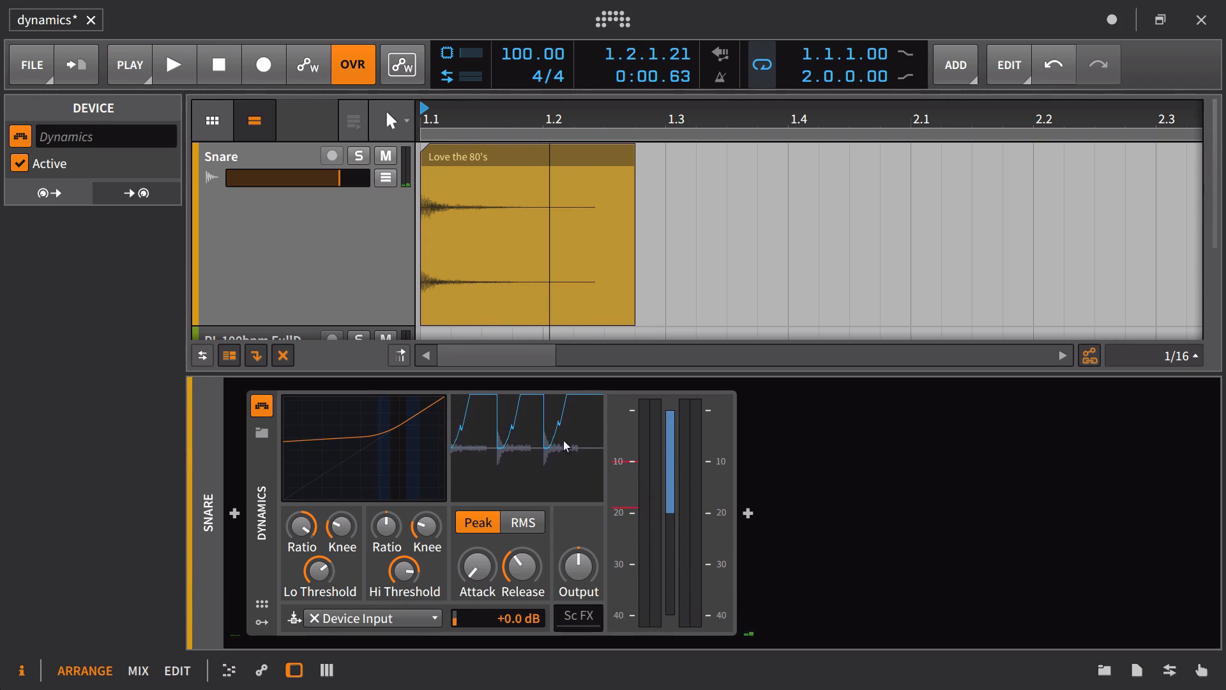
left_click_drag(327, 567, 327, 564)
key("space")
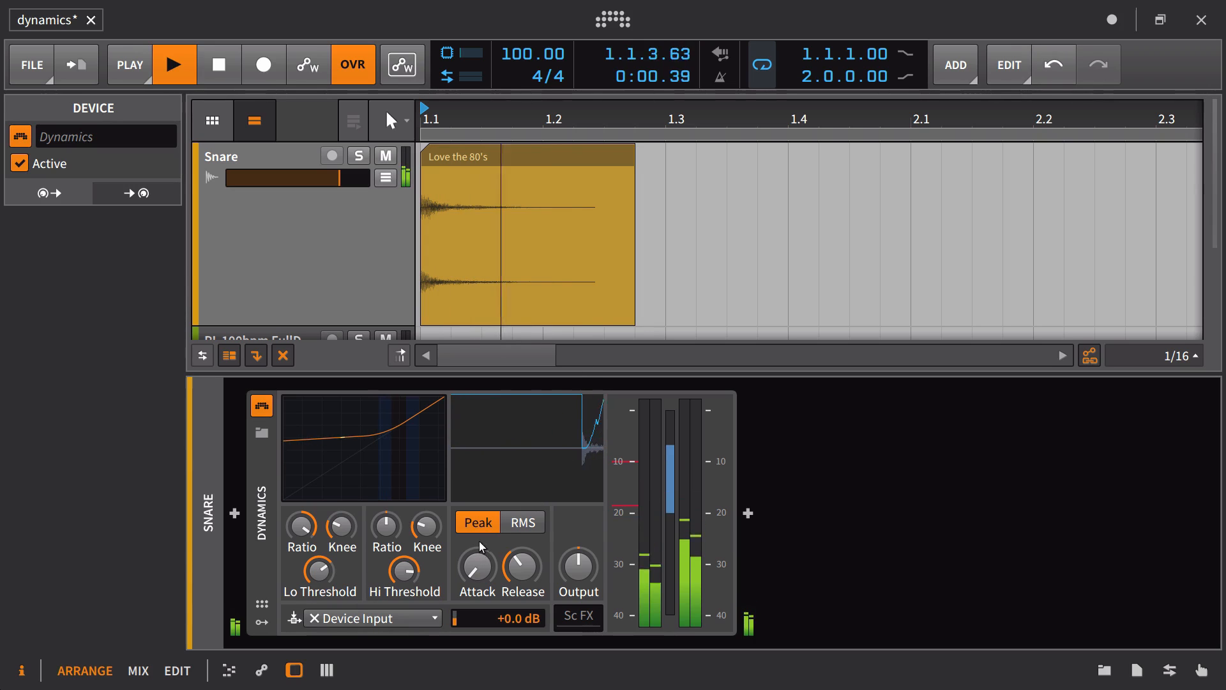
Step: Bypass Dynamics, play the unprocessed snare, and re-enable the device to compare the tails
key("space")
left_click(262, 406)
key("space")
key("space")
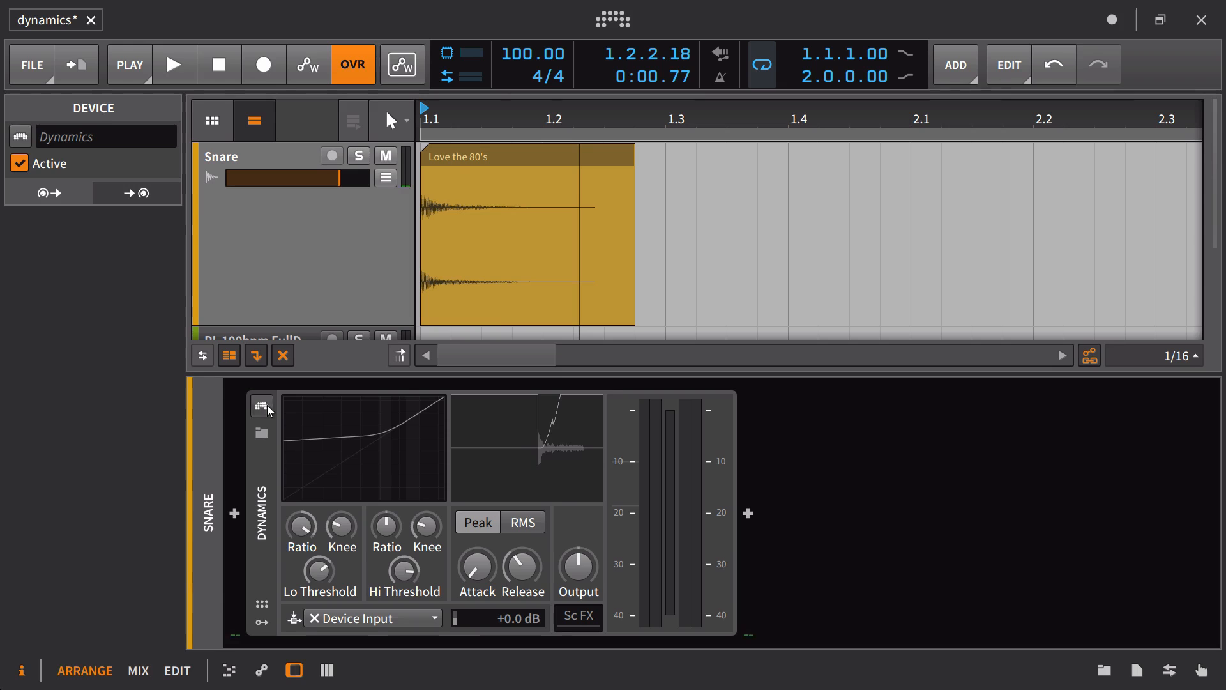
left_click(262, 405)
key("space")
key("space")
Step: Lengthen Dynamics' release time and replay the snare several times
left_click_drag(533, 574, 521, 575)
key("space")
key("space")
key("space")
key("space")
key("space")
key("space")
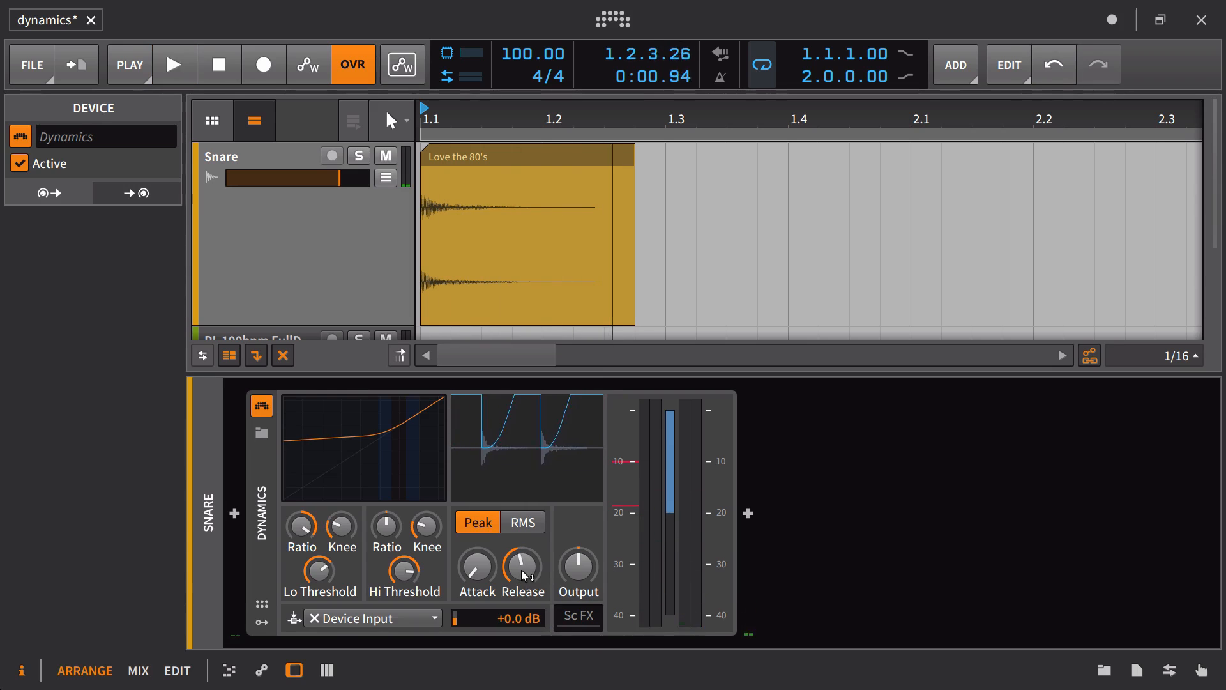
key("space")
key("space")
key("space")
Step: Widen Dynamics' low knee to +11.2 dB and replay the snare repeatedly
left_click_drag(342, 526, 343, 543)
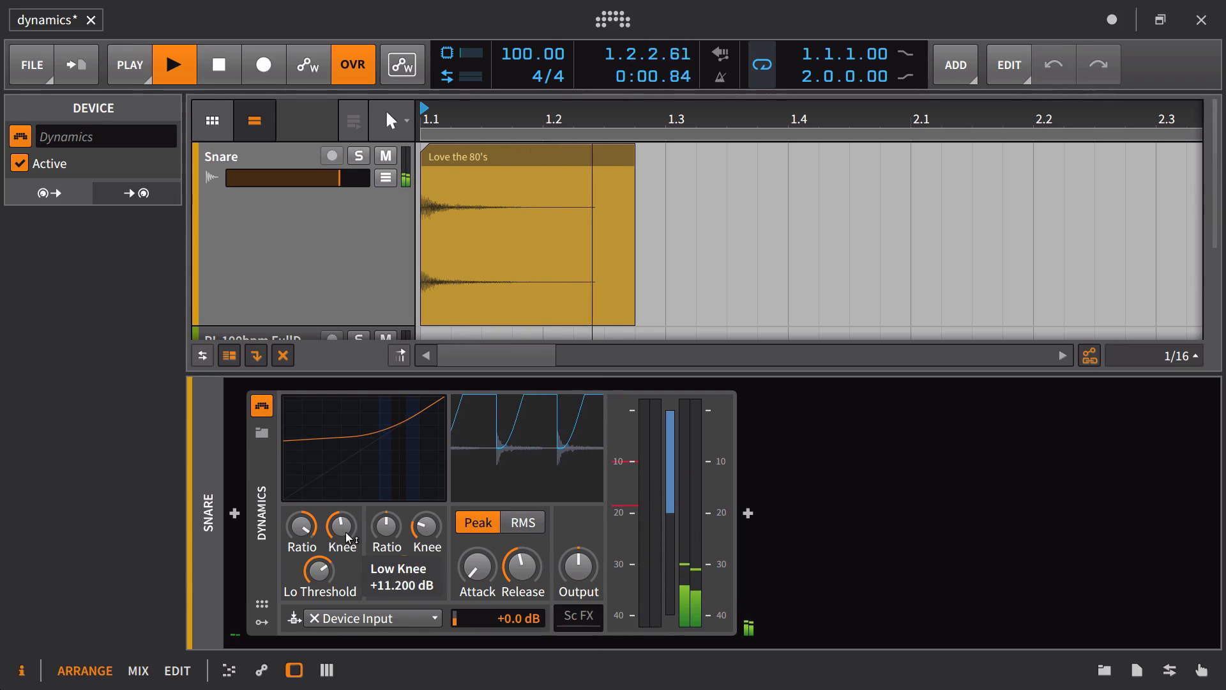
key("space")
key("space")
key("space")
key("space")
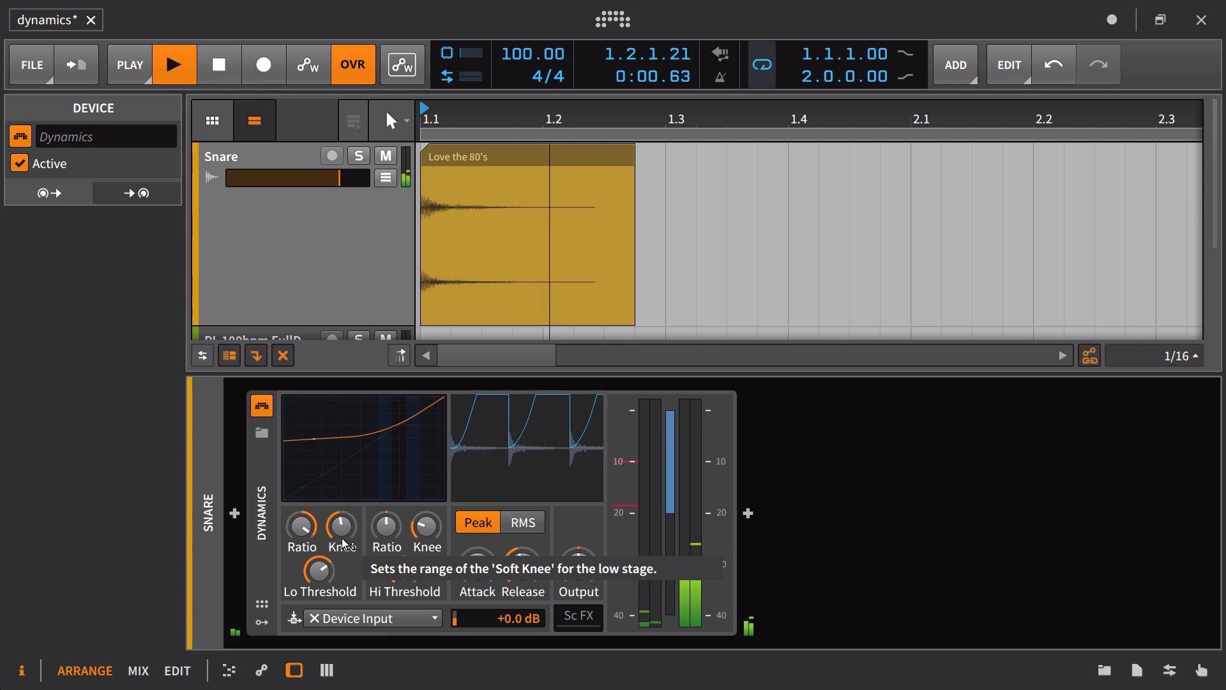
key("space")
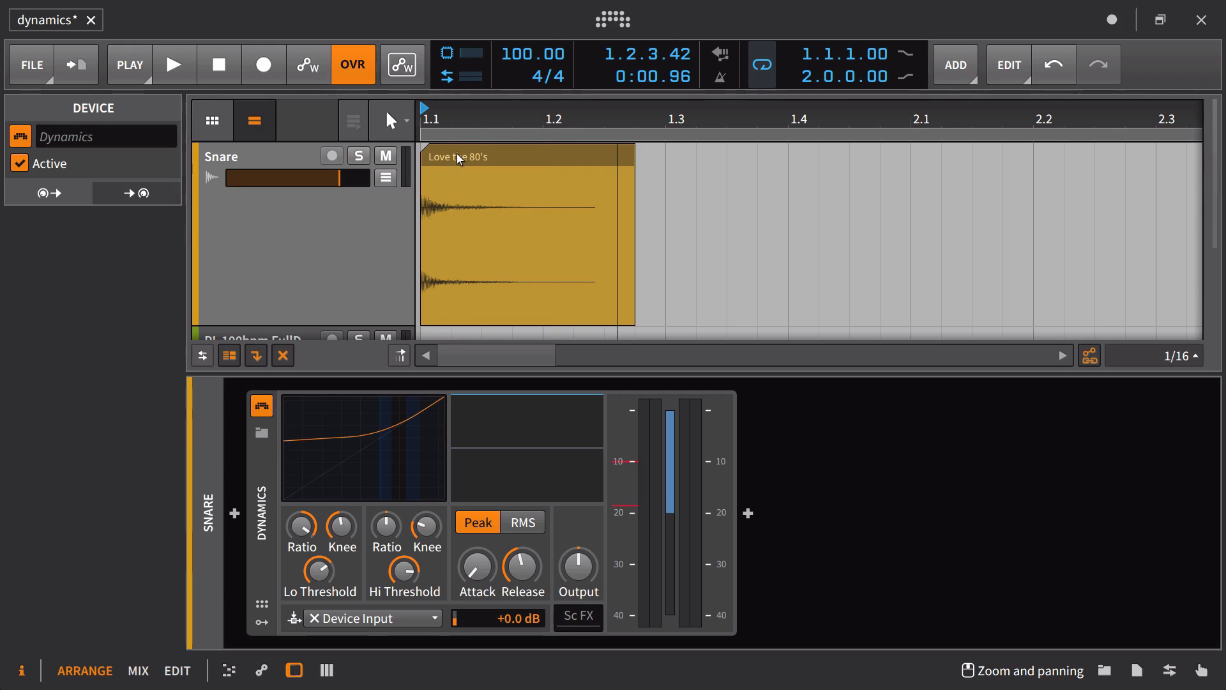
Step: Select the Snare track to show its level meter, and slightly lower Dynamics' low ratio
left_click(249, 156)
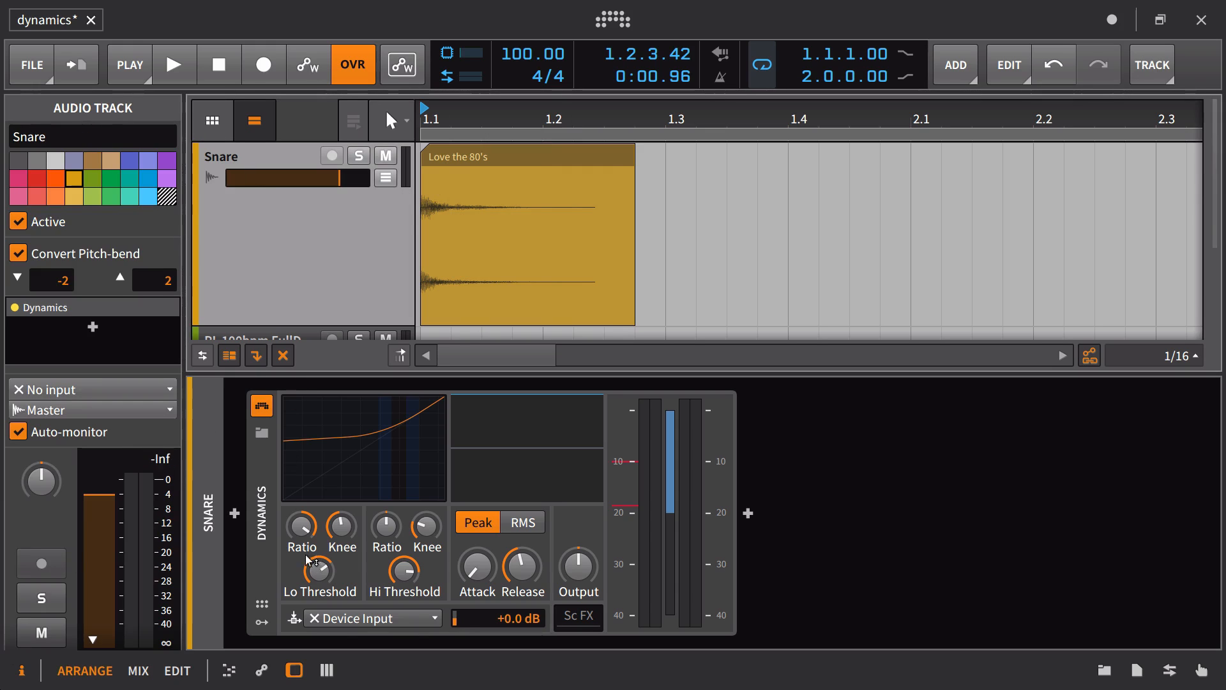
left_click_drag(308, 538, 307, 540)
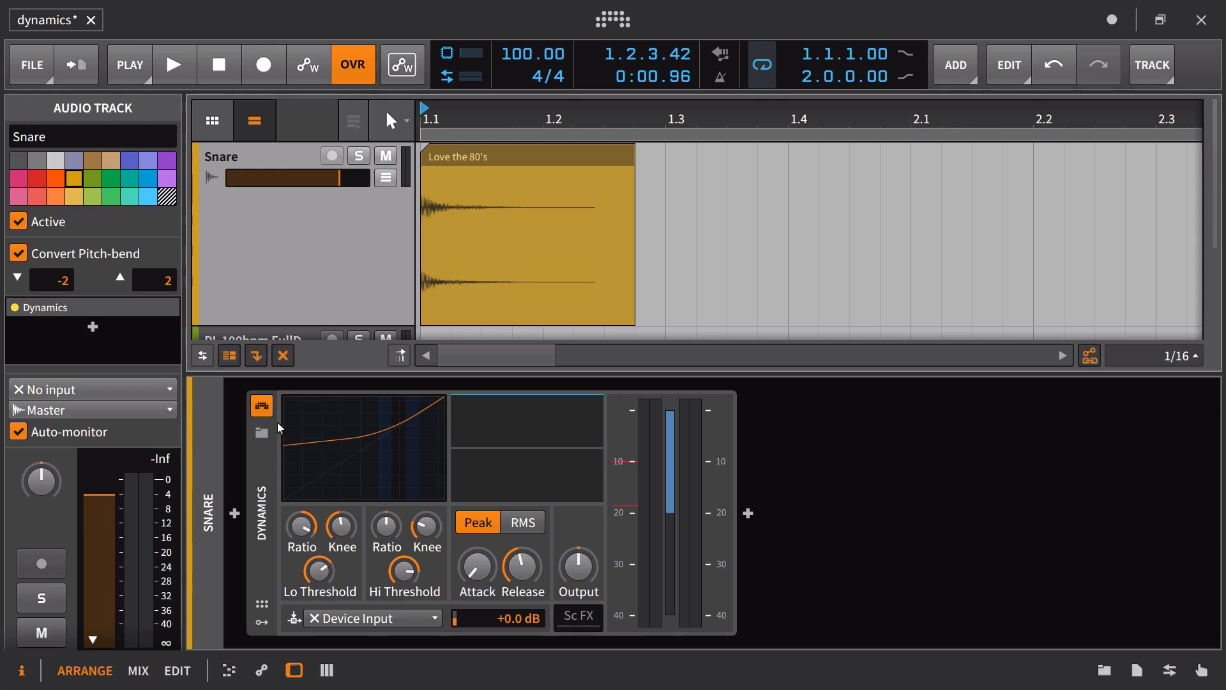
Step: Compare the Snare track's peak level with Dynamics bypassed and enabled by playing the snare in each state twice
left_click(266, 404)
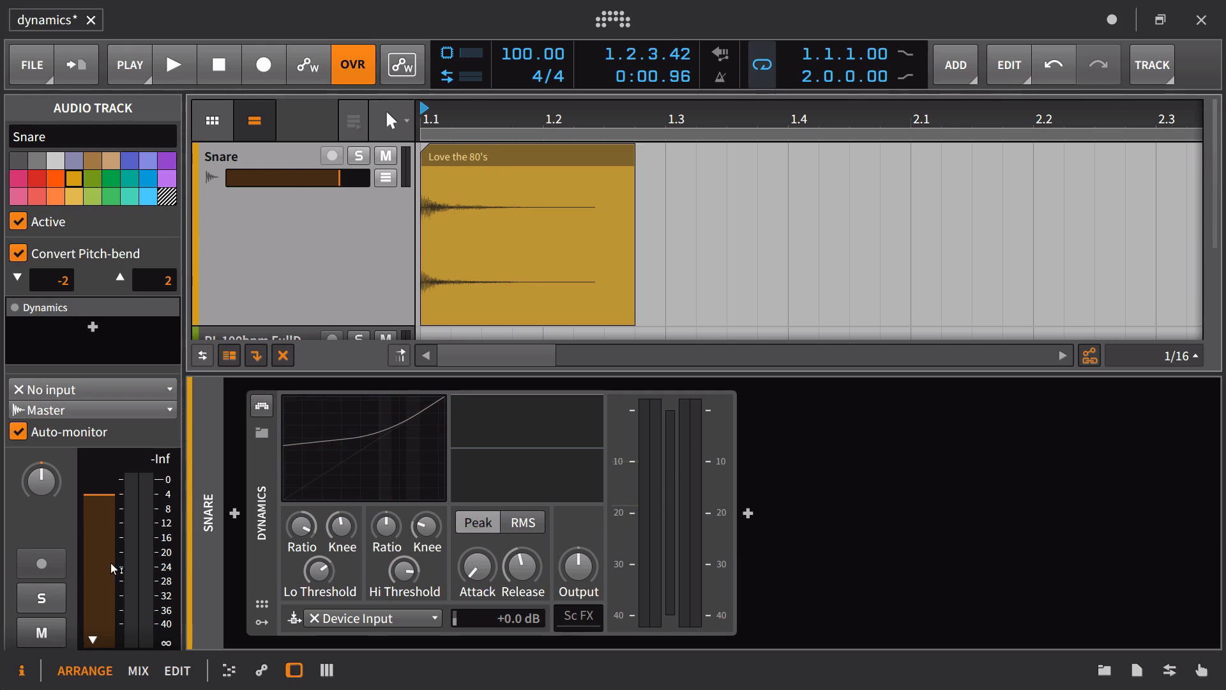
key("space")
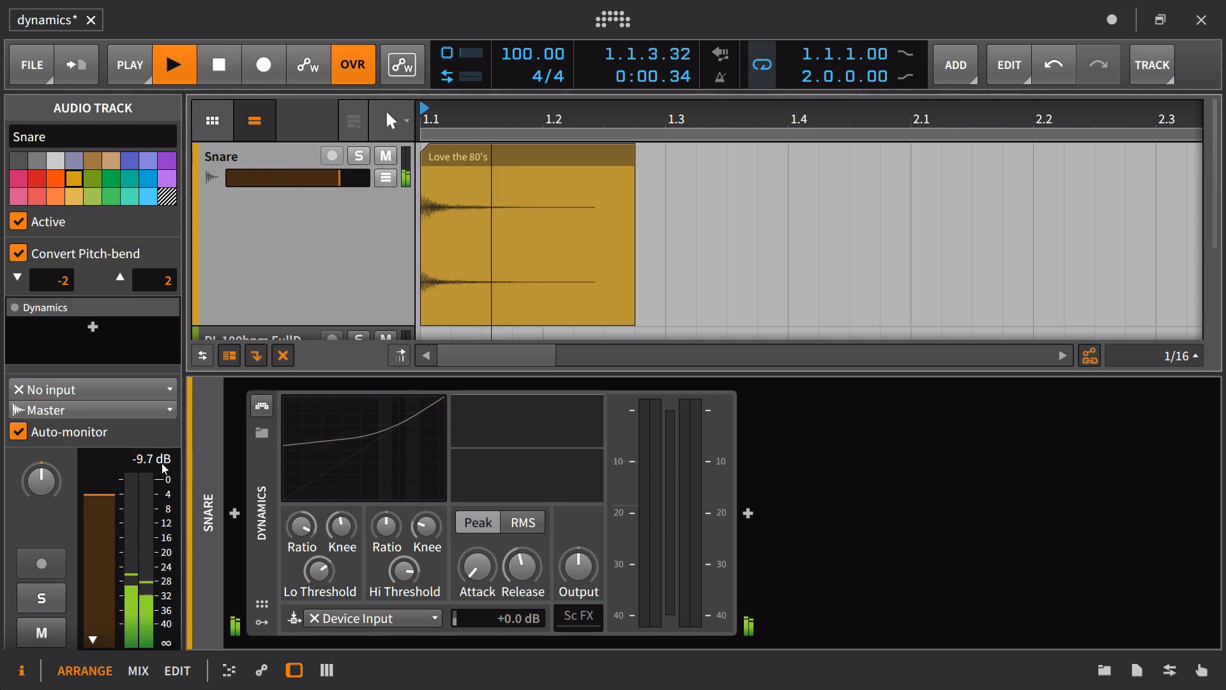
left_click(263, 407)
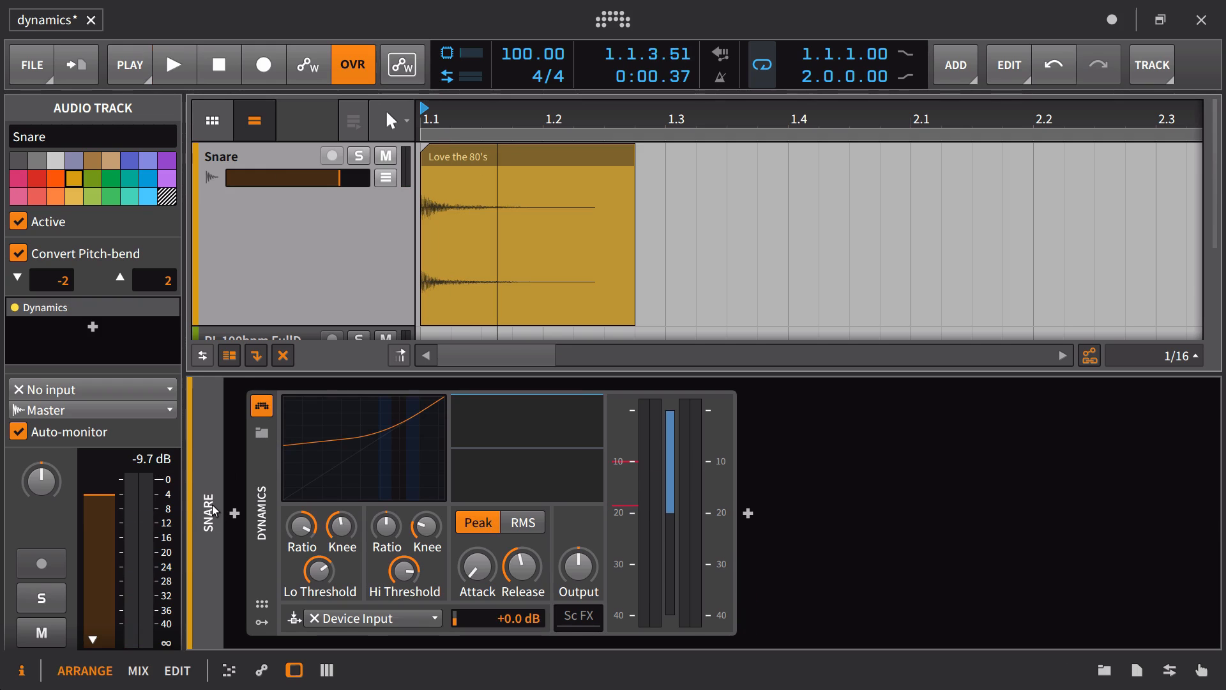
key("space")
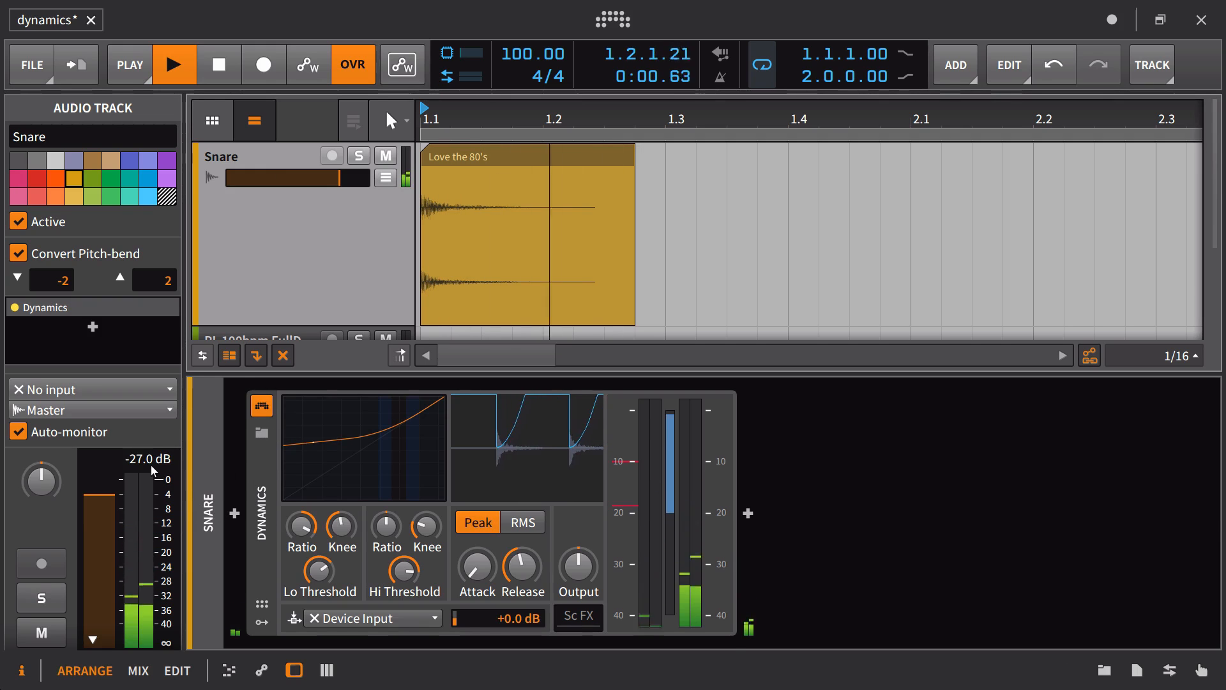
key("space")
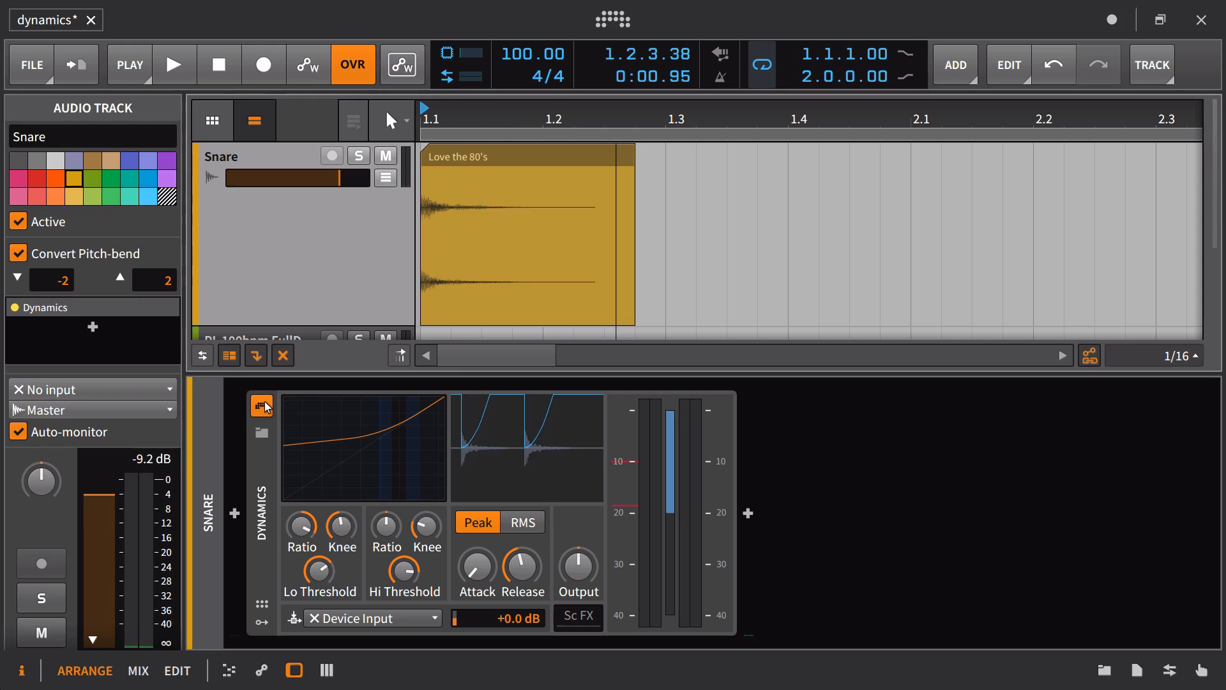
left_click(263, 407)
key("space")
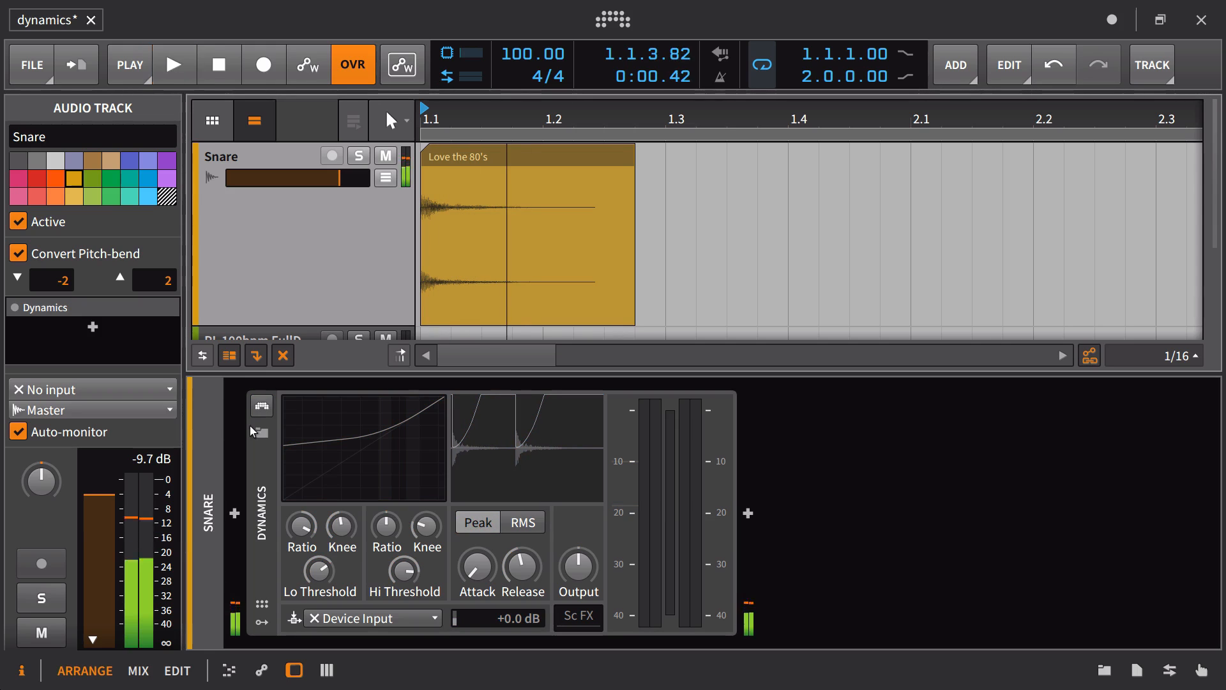
key("space")
left_click(261, 405)
key("space")
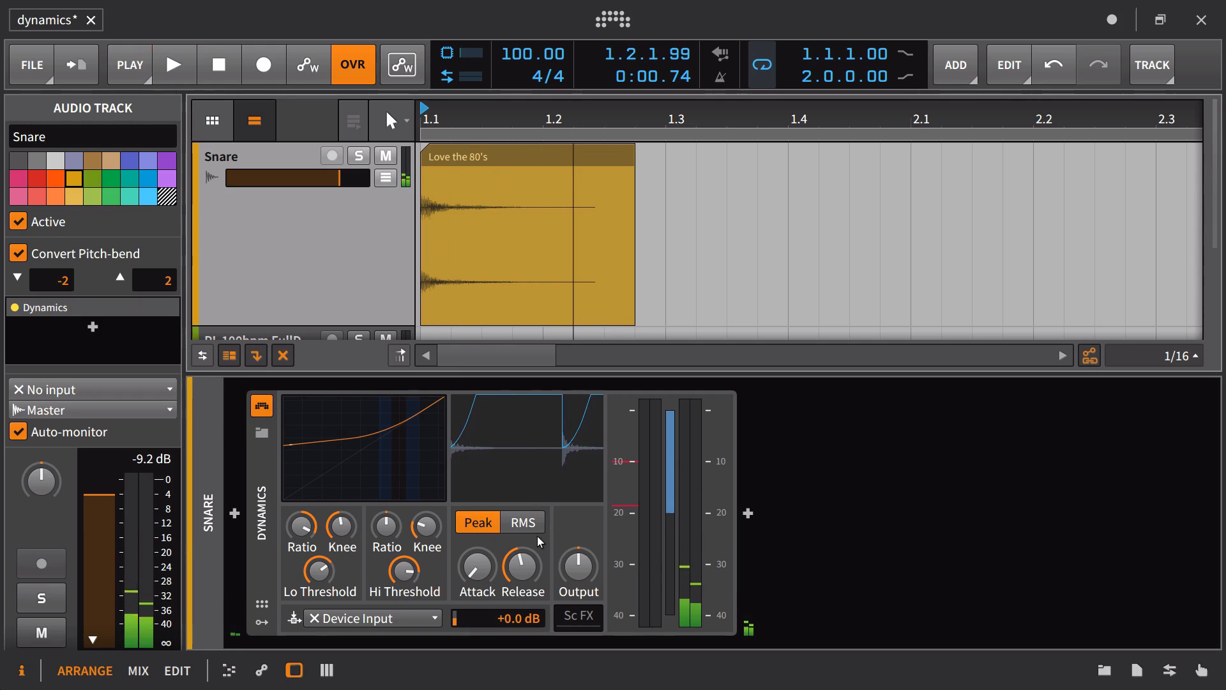
Step: Audition the snare's decay once with Dynamics bypassed and again with it re-enabled, leaving the output gain unchanged
left_click_drag(578, 565, 572, 569)
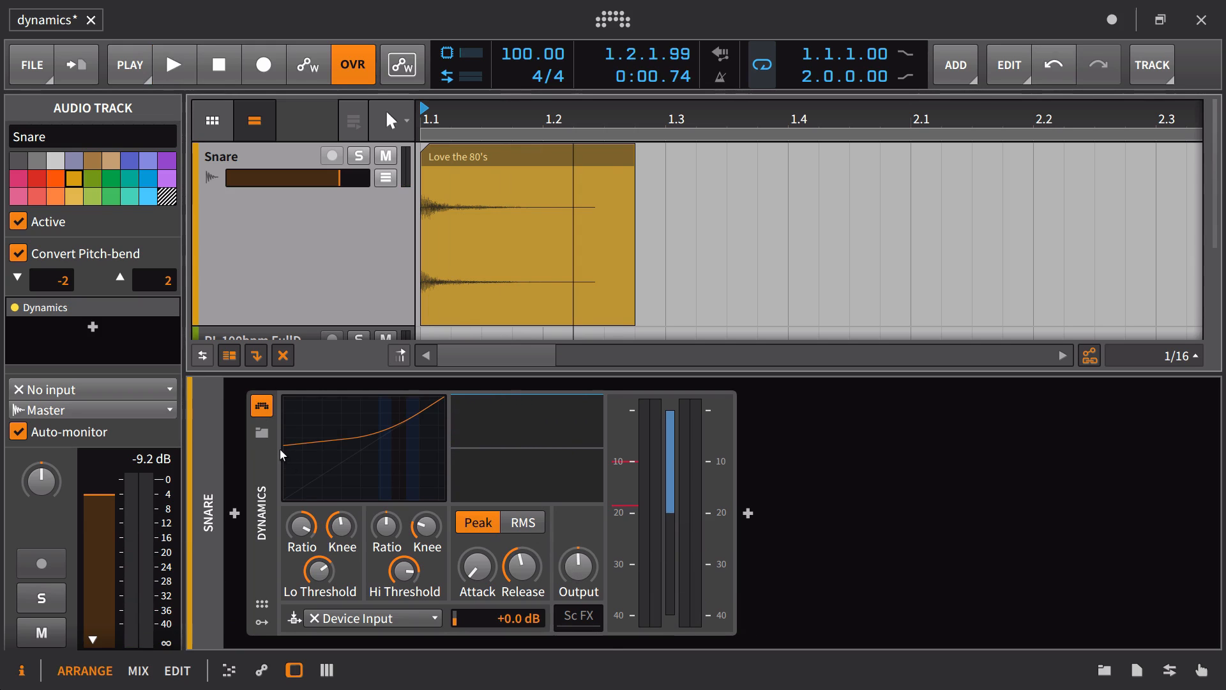
left_click(262, 407)
key("space")
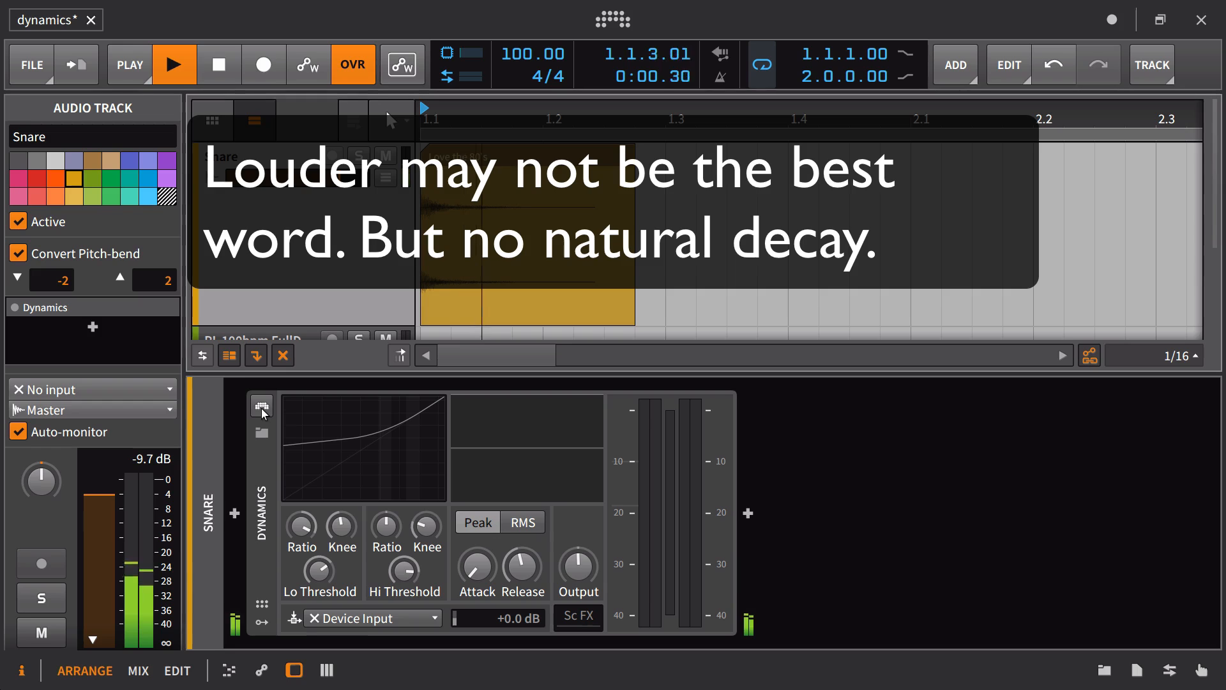
left_click(262, 409)
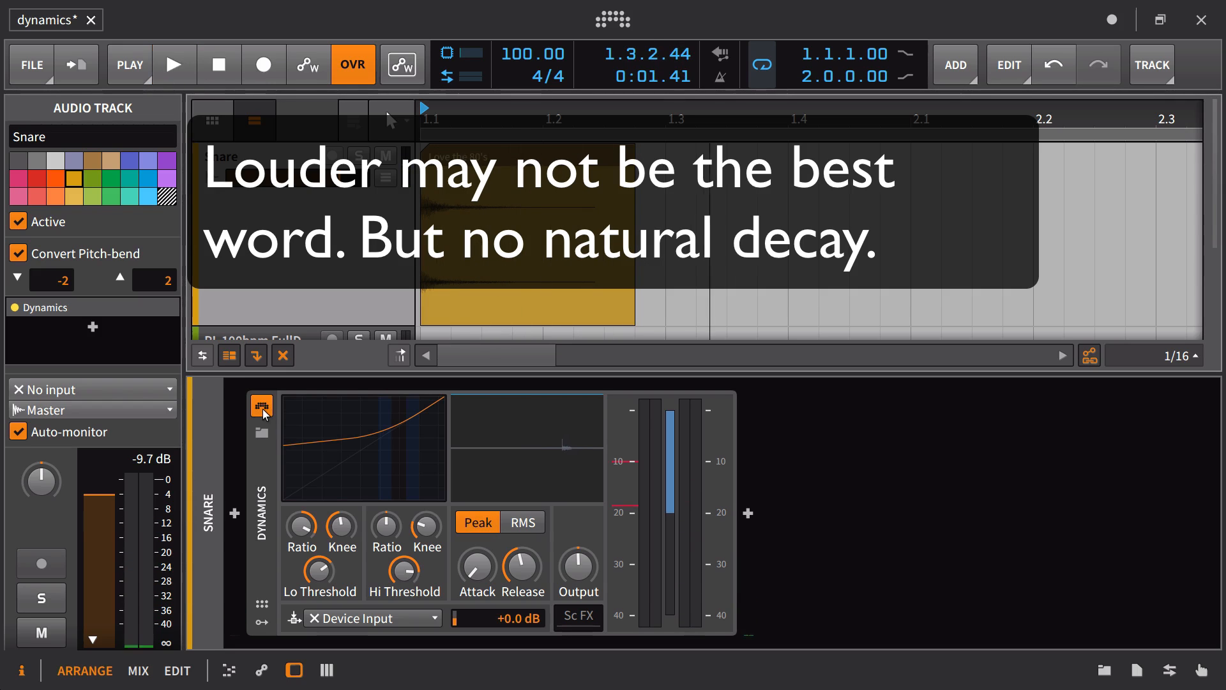
key("space")
key("space")
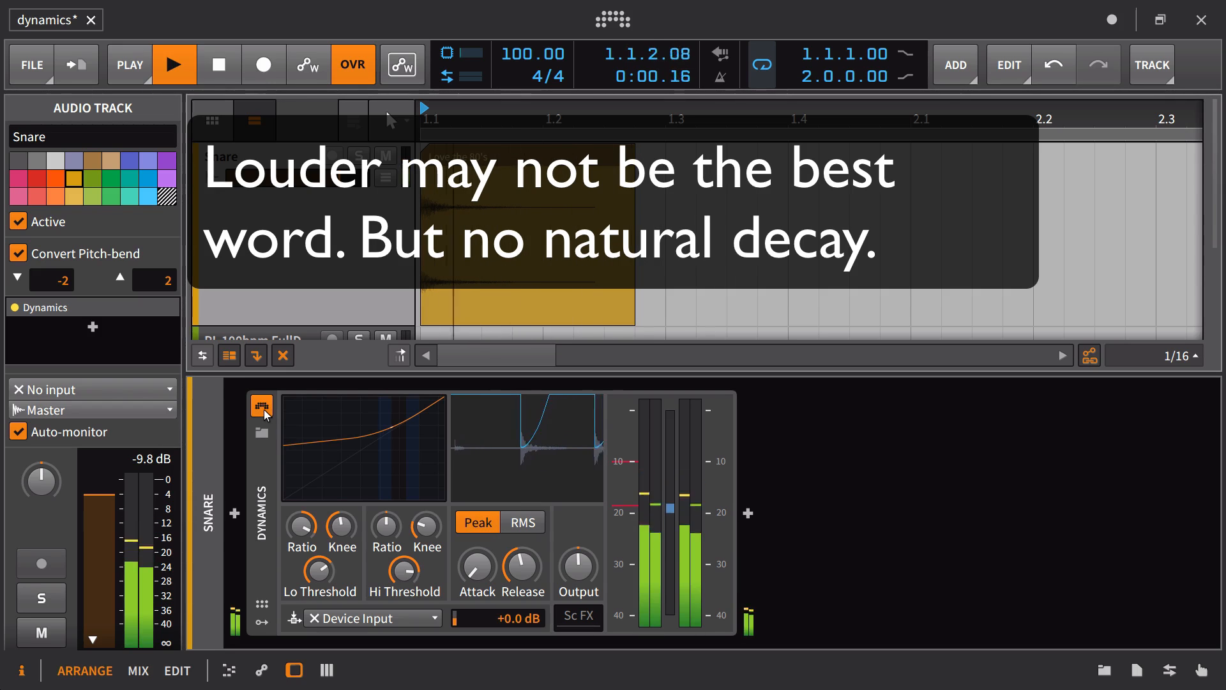
Step: Audition the snare clip through the Dynamics device and stop playback
key("space")
key("space")
key("space")
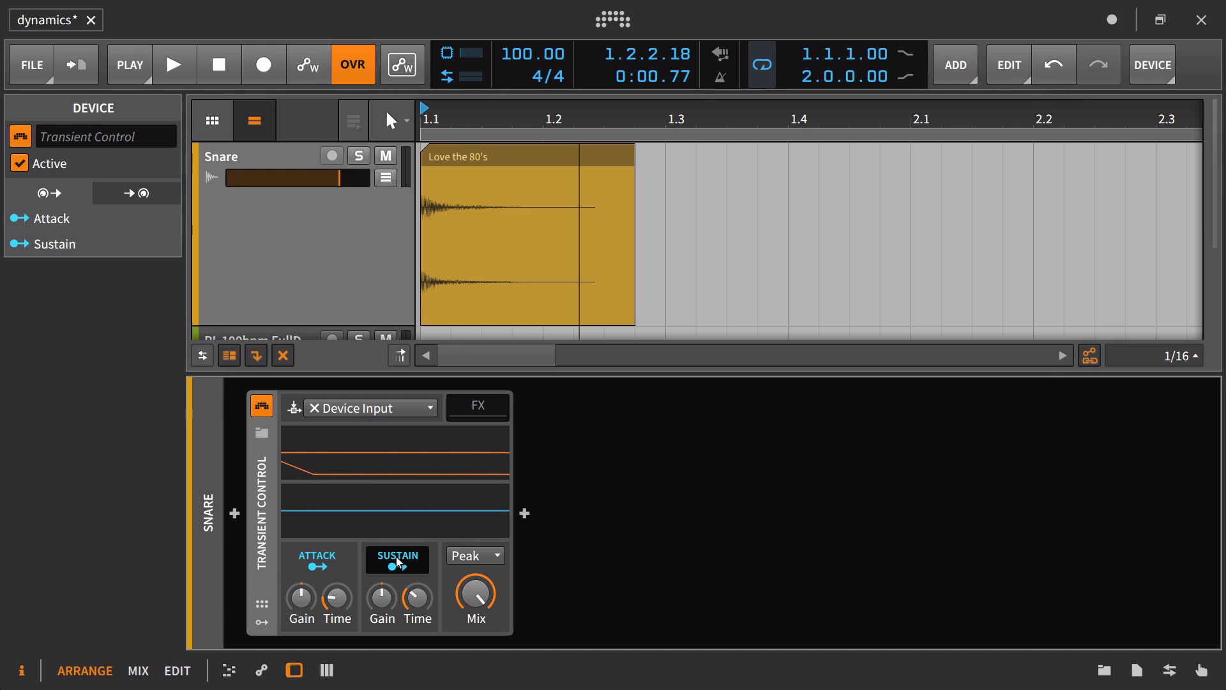
Step: Inspect the attack and decay of the snare clip's waveform on the timeline
left_click(391, 598)
left_click_drag(391, 599, 386, 599)
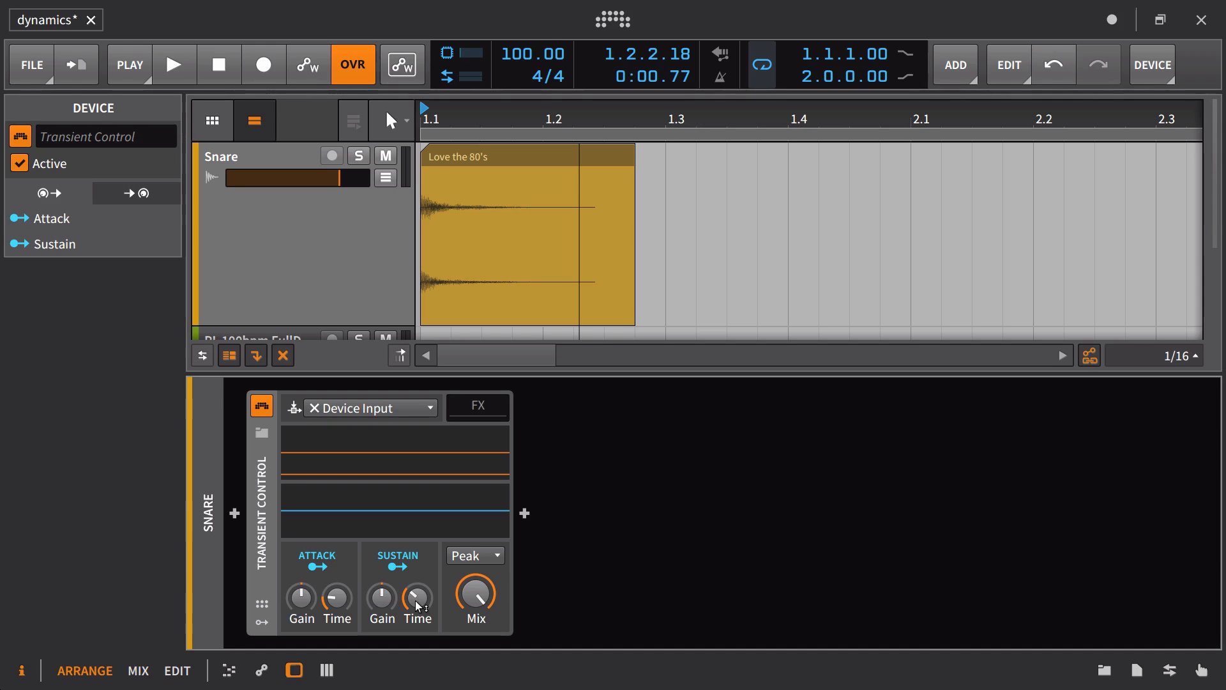
mouse_move(415, 600)
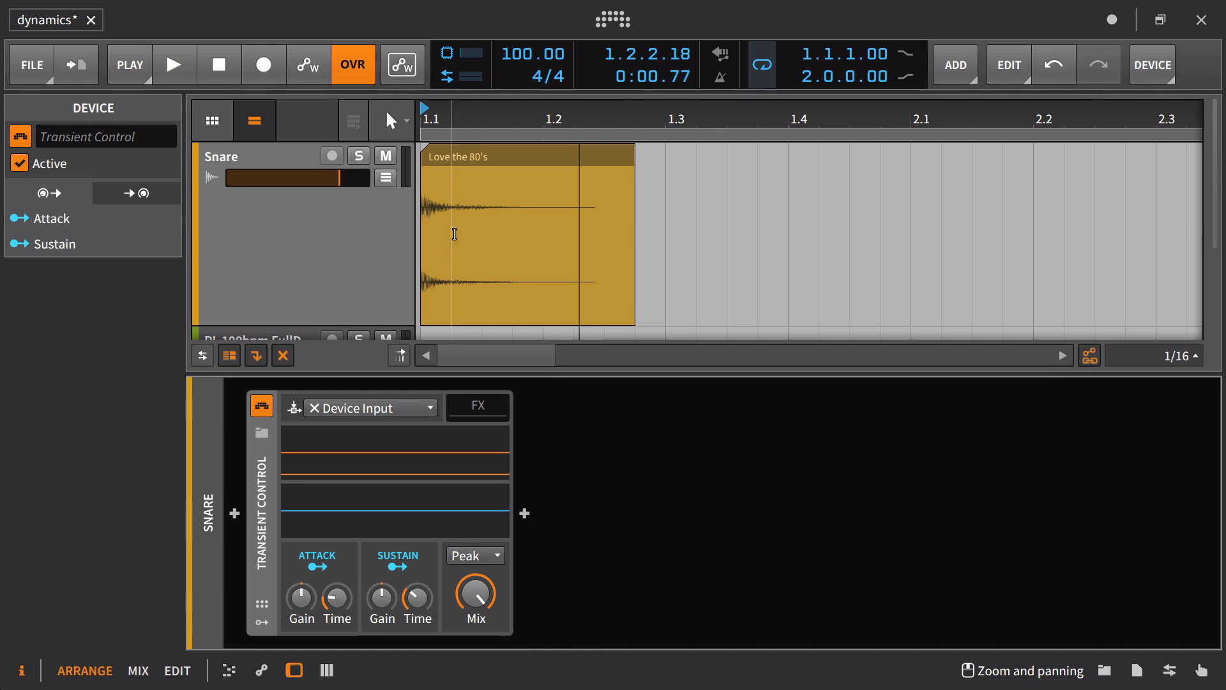
left_click_drag(445, 120, 581, 191)
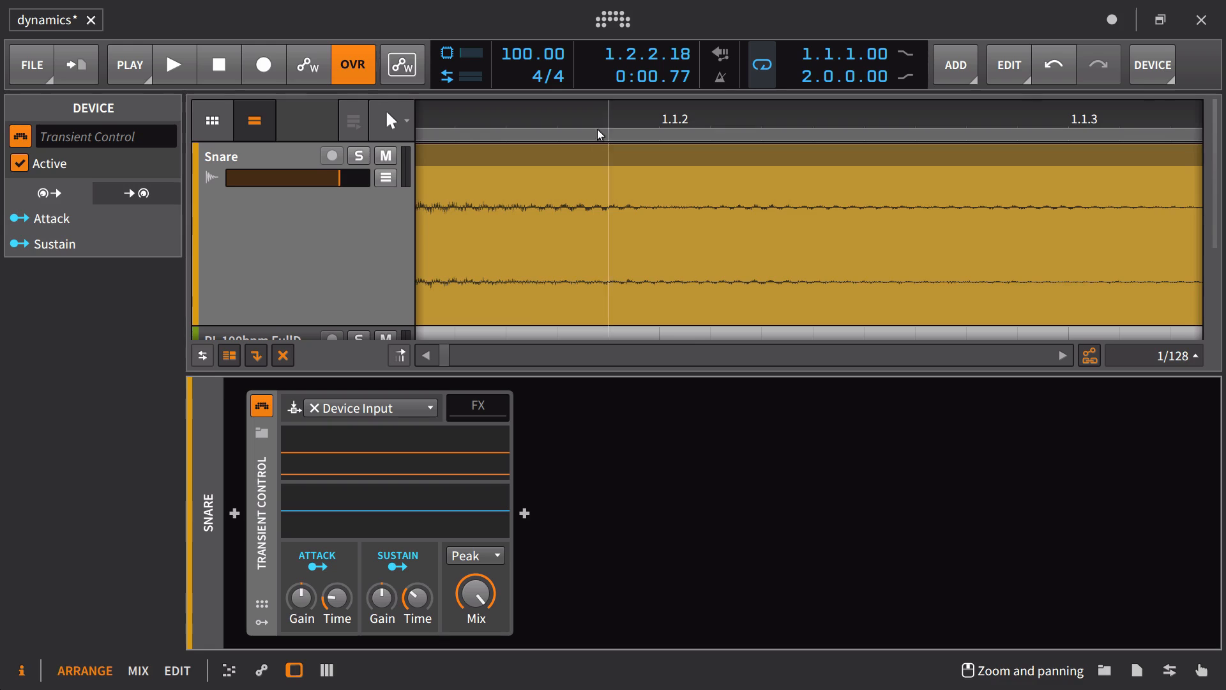
left_click_drag(606, 111, 458, 50)
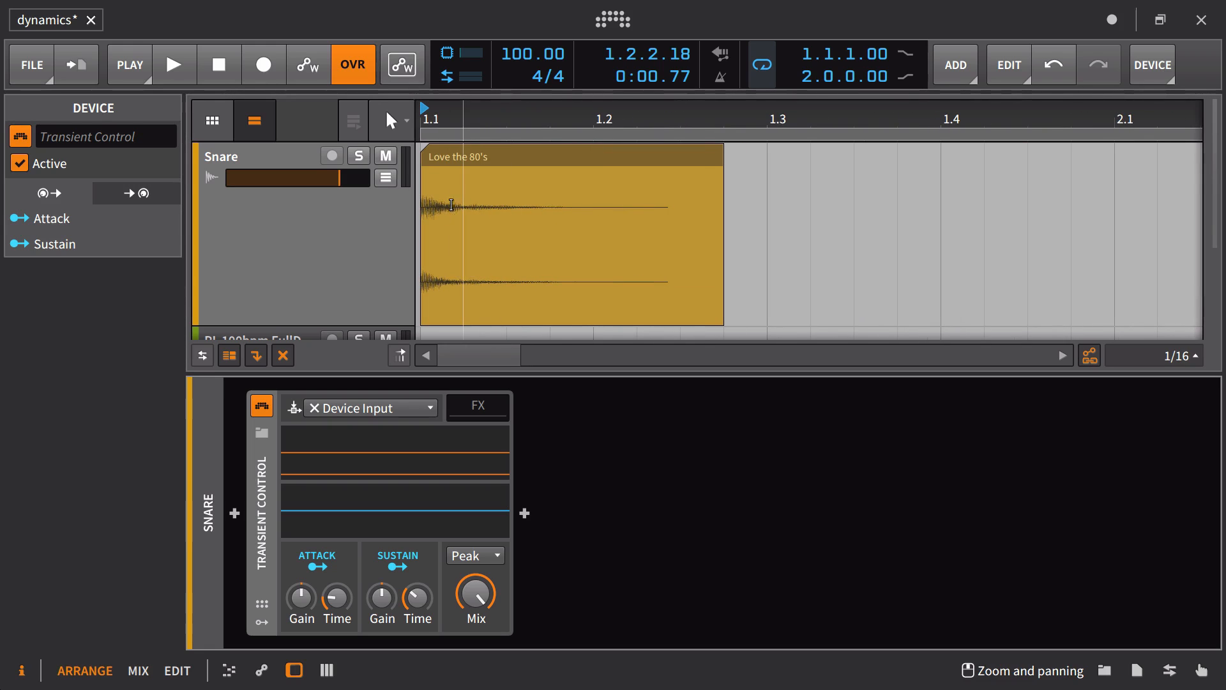
left_click_drag(455, 113, 446, 77)
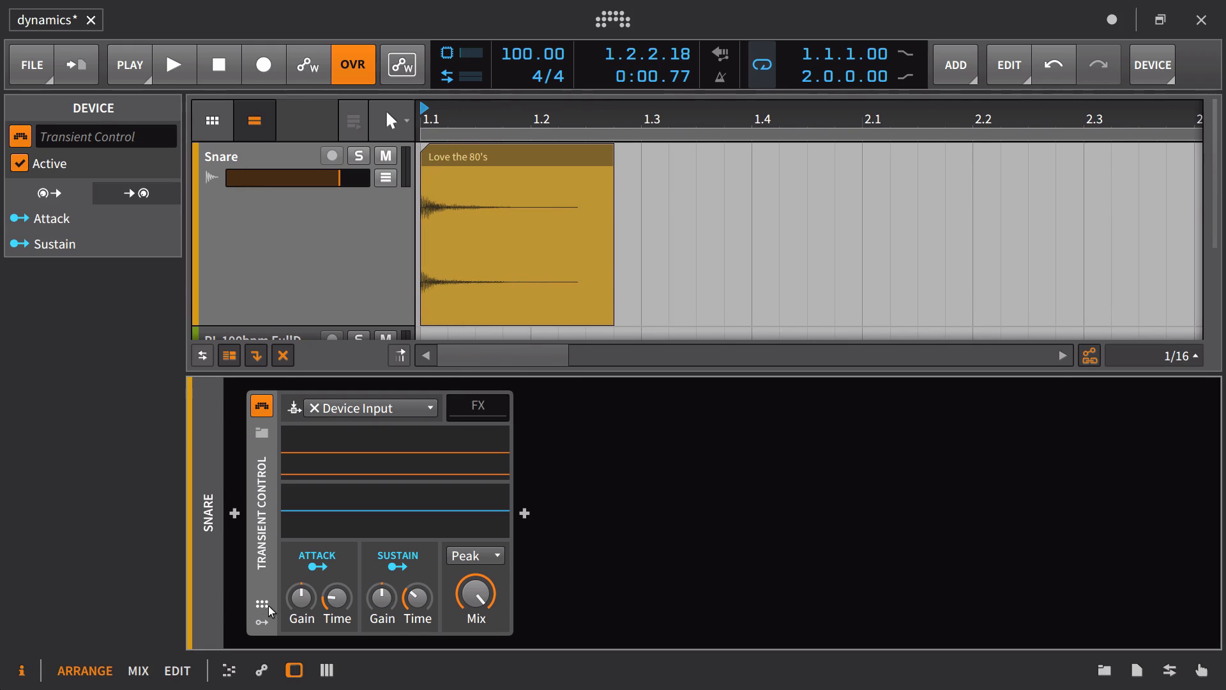
Step: Shorten the Sustain Time of the snare's Transient Control while auditioning the clip repeatedly
key("space")
left_click_drag(382, 601, 418, 652)
key("space")
key("space")
key("space")
key("space")
key("space")
key("space")
key("space")
key("space")
Step: Raise the snare's Sustain Gain to about 79 % and audition the hit several times
left_click_drag(382, 599, 382, 583)
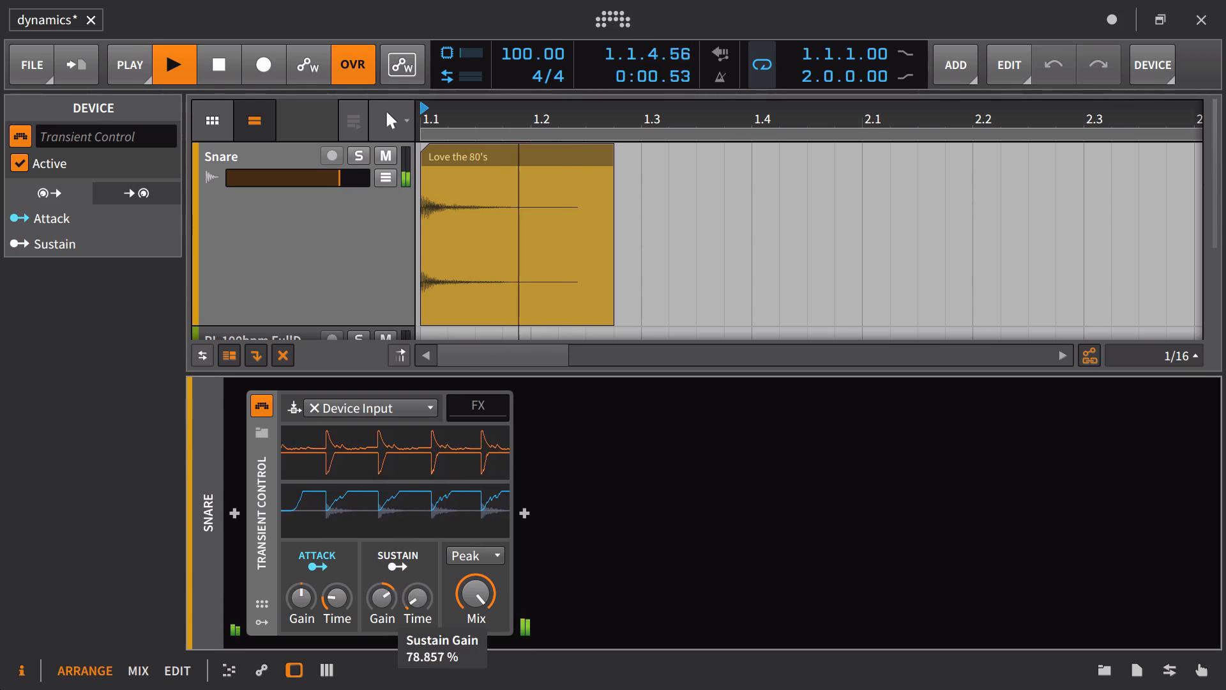
key("space")
key("space")
key("space")
key("space")
key("space")
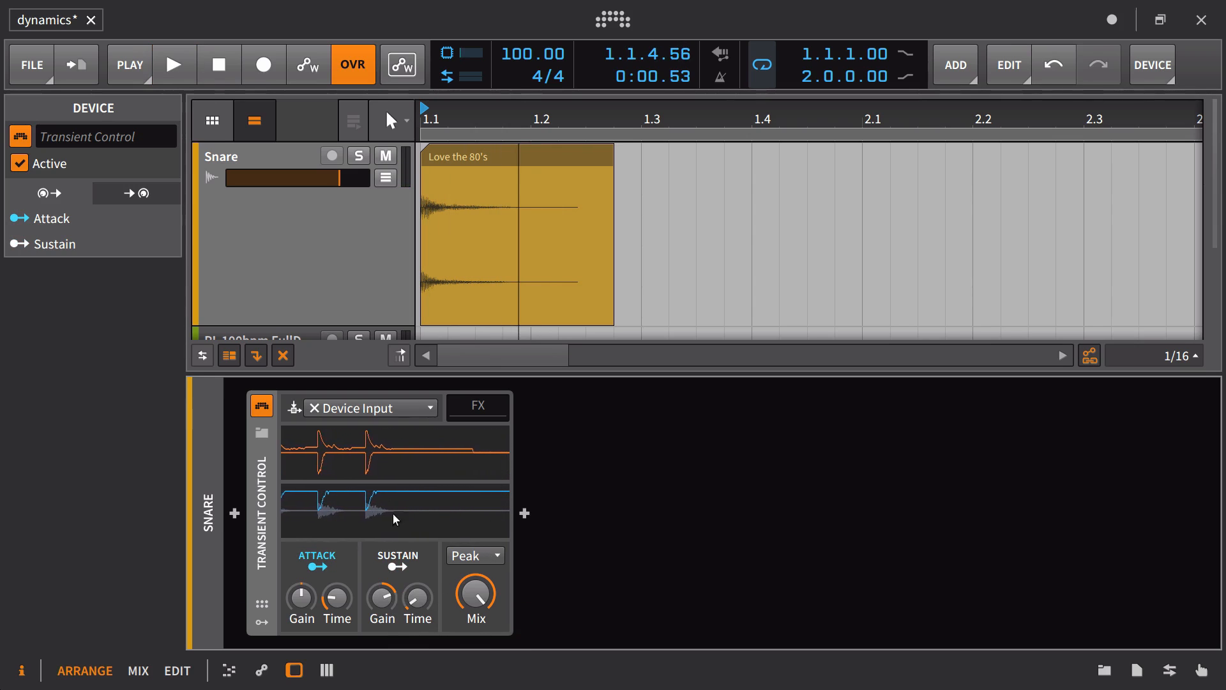
Step: Switch the snare's Transient Control detection mode to RMS and audition the hit
left_click(471, 556)
left_click(472, 600)
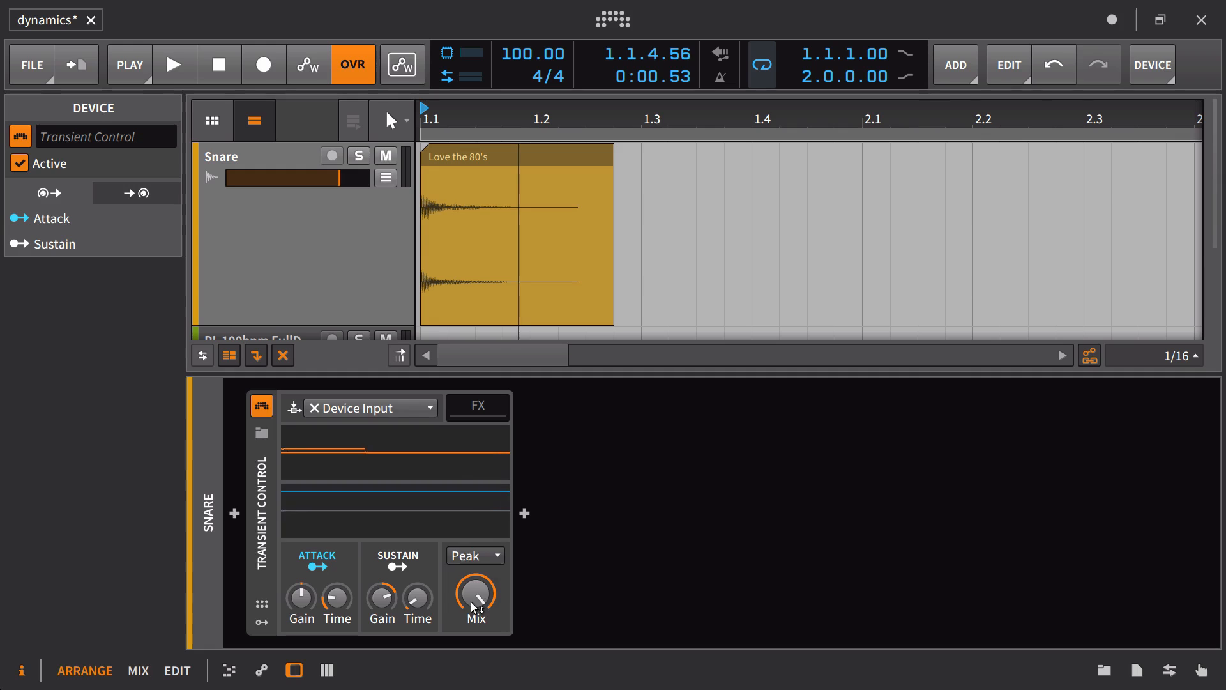
key("space")
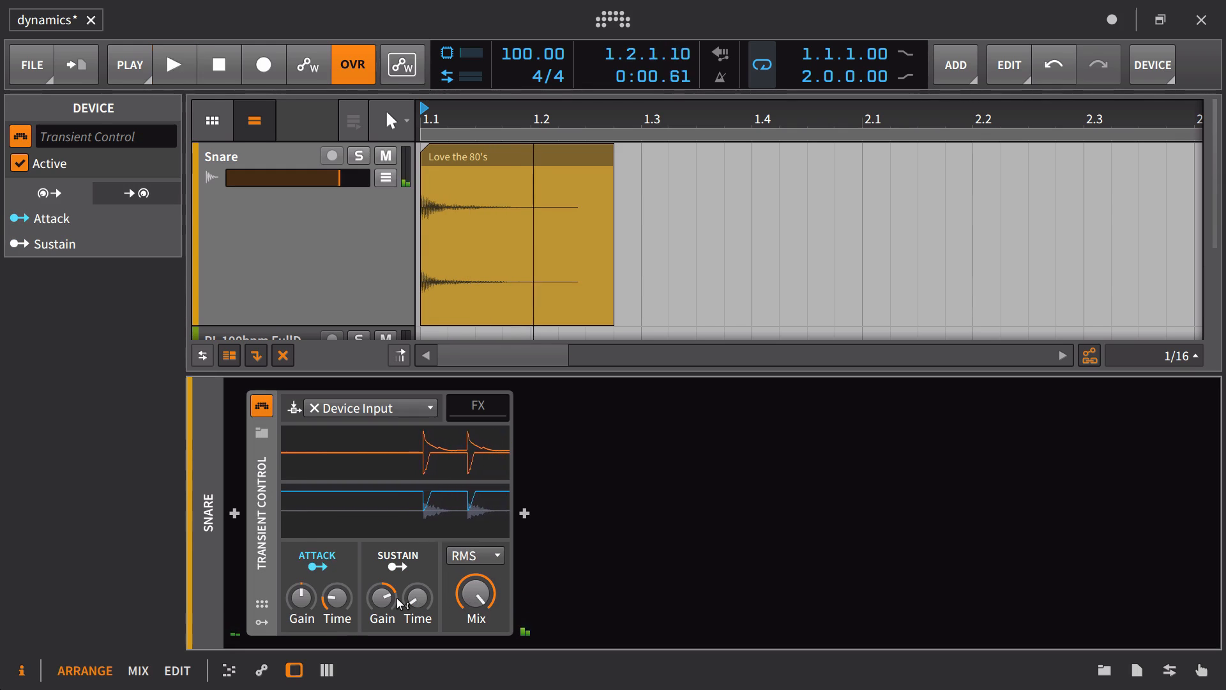
Step: Lengthen the snare's Sustain Time to about 52 ms while retriggering the clip
key("space")
mouse_move(415, 601)
left_mouse_down()
mouse_move(415, 579)
mouse_move(415, 596)
left_mouse_up()
key("space")
key("space")
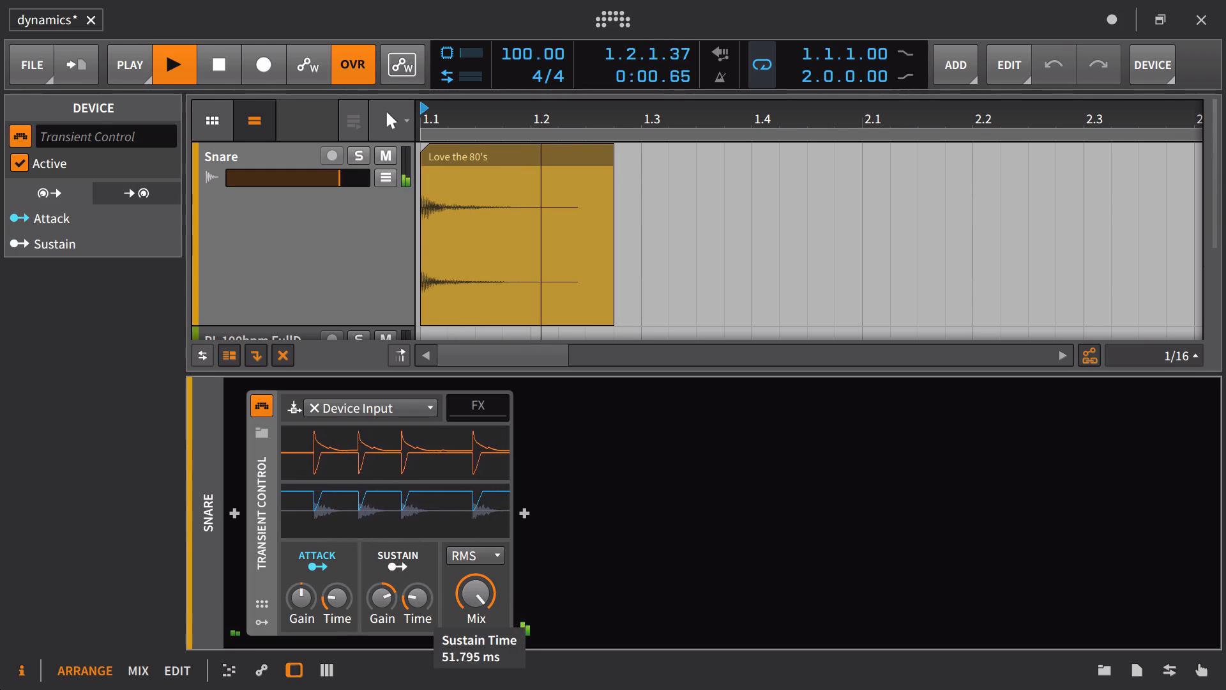
key("space")
key("space")
key("space")
key("space")
key("space")
key("space")
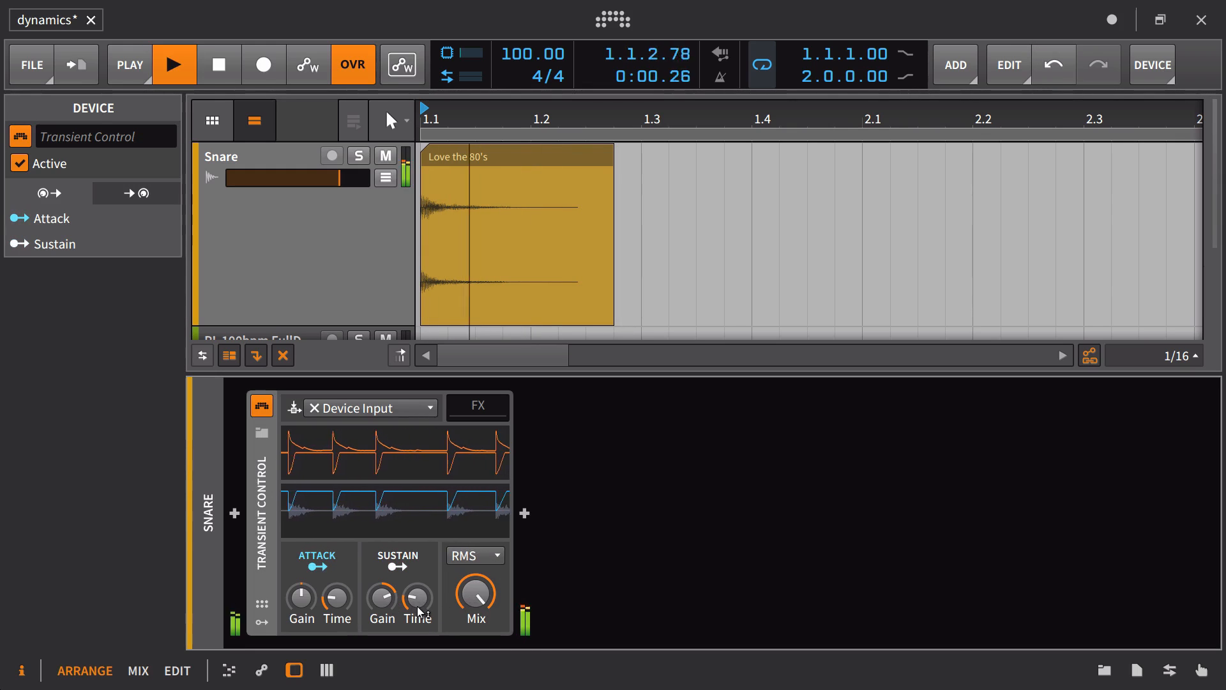
Step: Bypass the snare's Transient Control, audition the dry hit repeatedly, and re-enable the device
left_click(261, 406)
key("space")
key("space")
key("space")
key("space")
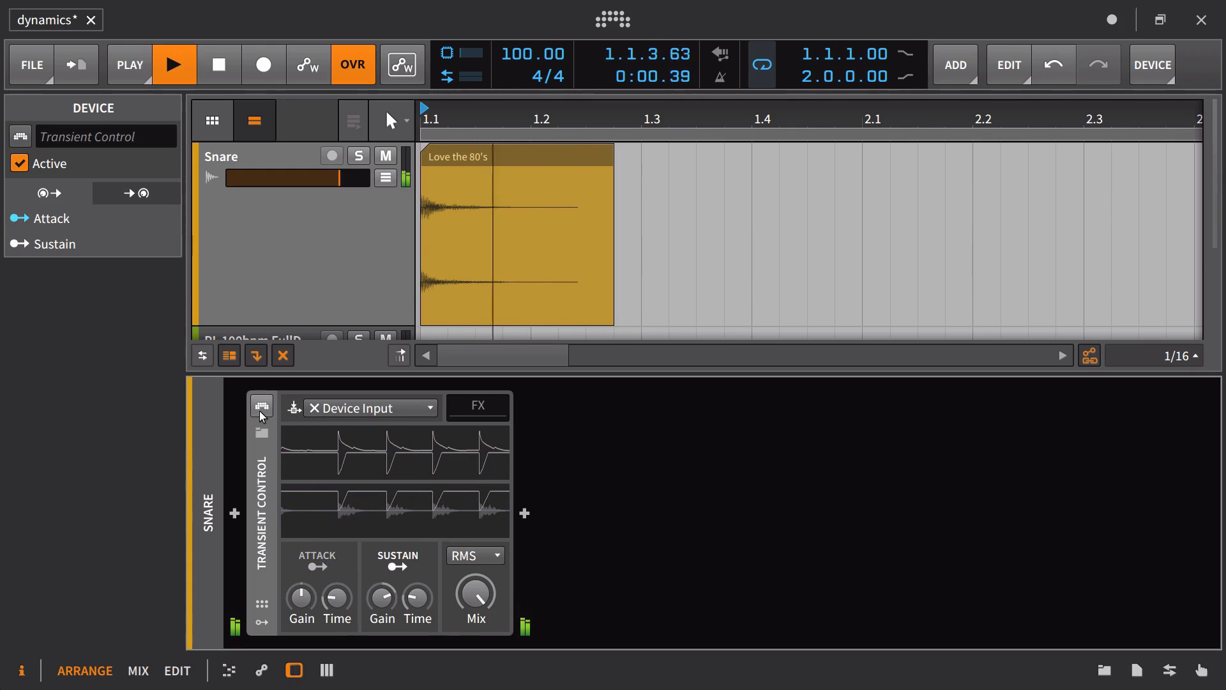
key("space")
key("space")
key("space")
key("space")
left_click(261, 406)
key("space")
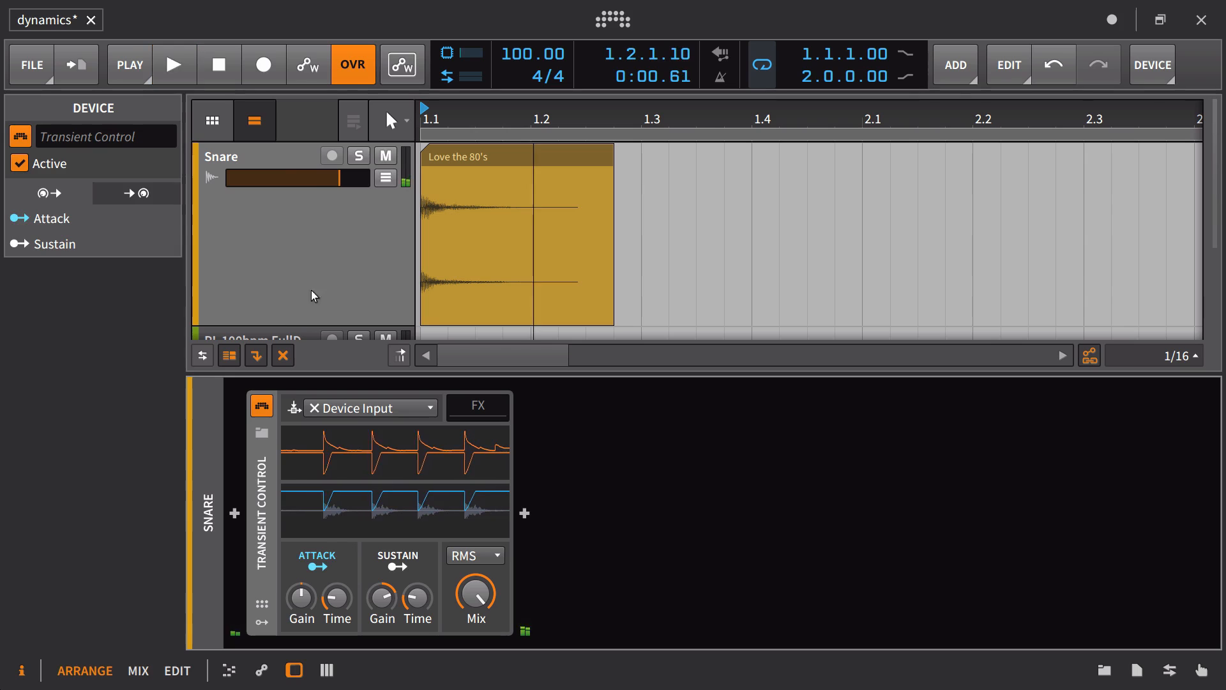
Step: Select the Snare track to show its level meter and retrigger the processed hit
key("space")
left_click(282, 147)
key("space")
key("space")
key("space")
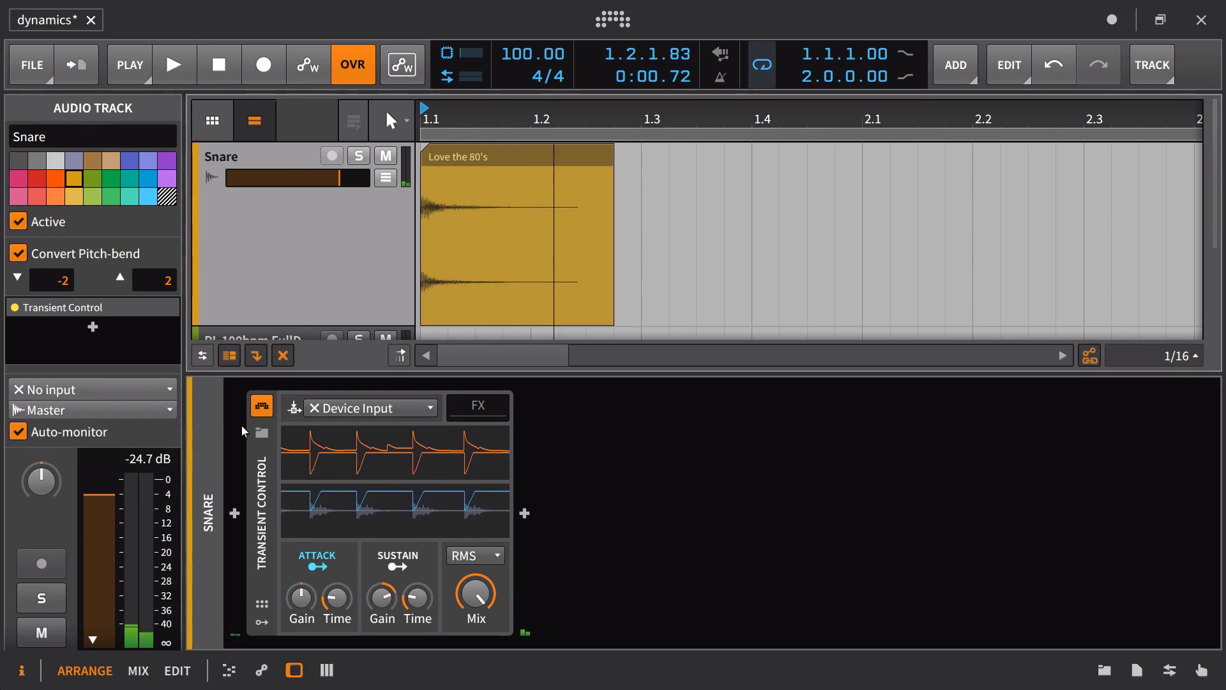
key("space")
key("space")
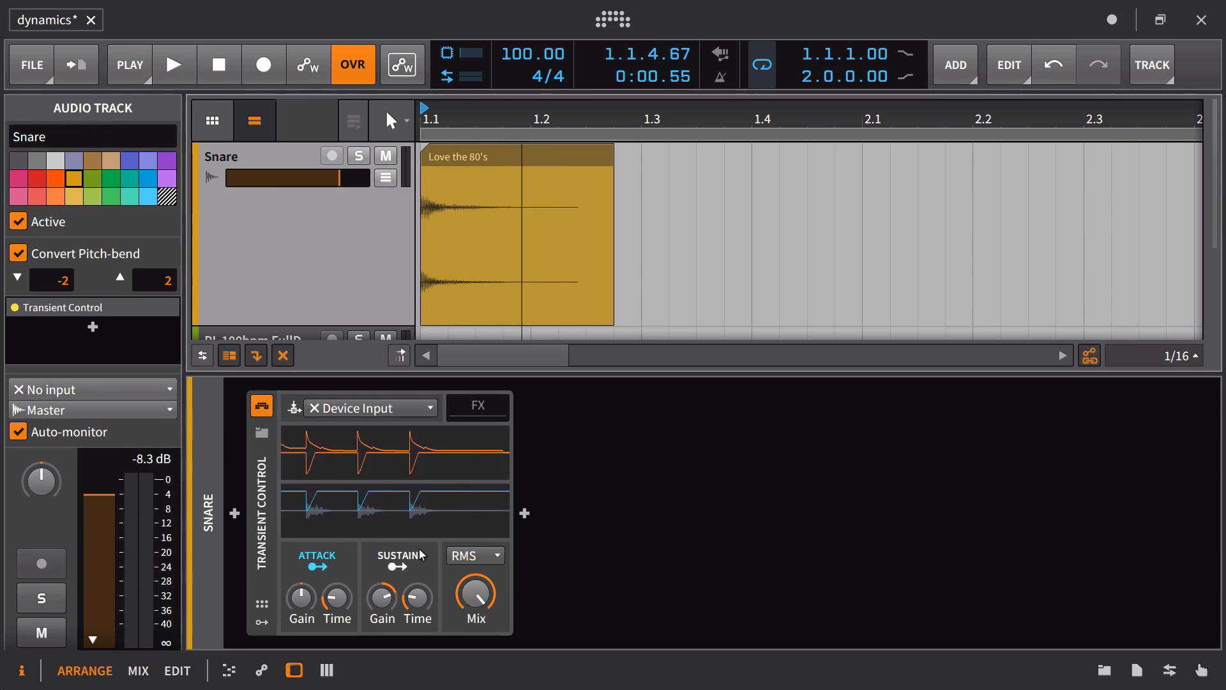
Step: Lengthen the snare's Sustain Time to about 98.7 ms while auditioning the hit
scroll(427, 605, "up", 3)
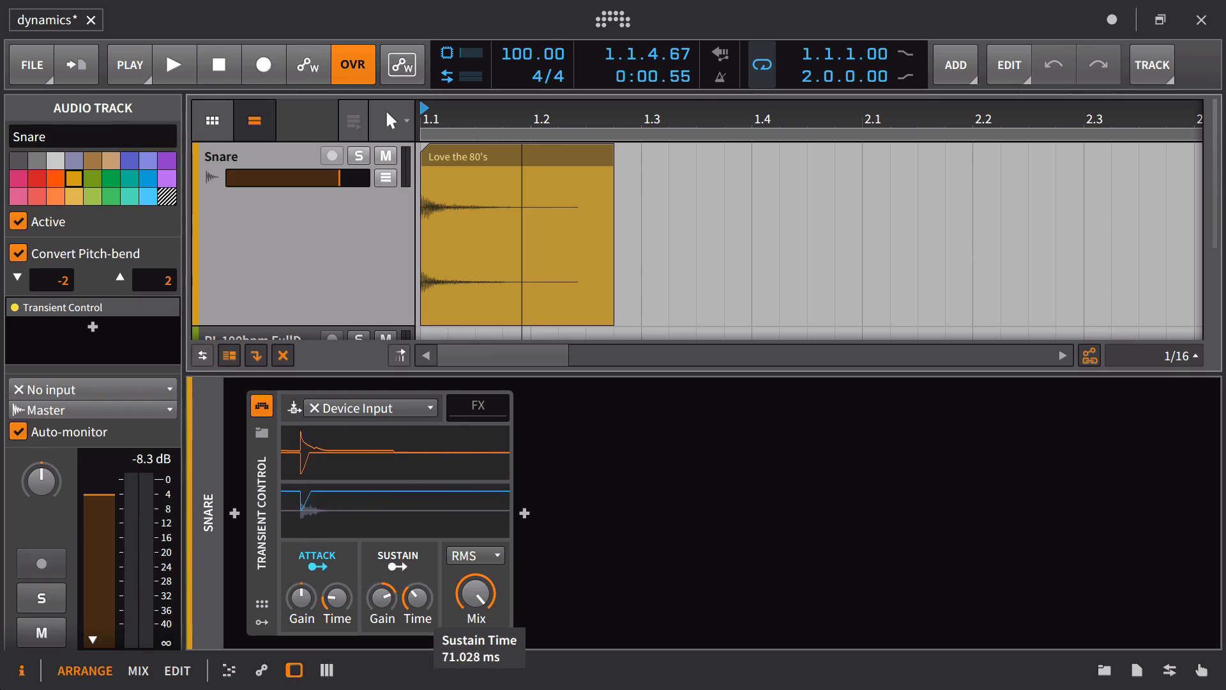
key("space")
left_click_drag(421, 604, 419, 600)
key("space")
key("space")
key("space")
key("space")
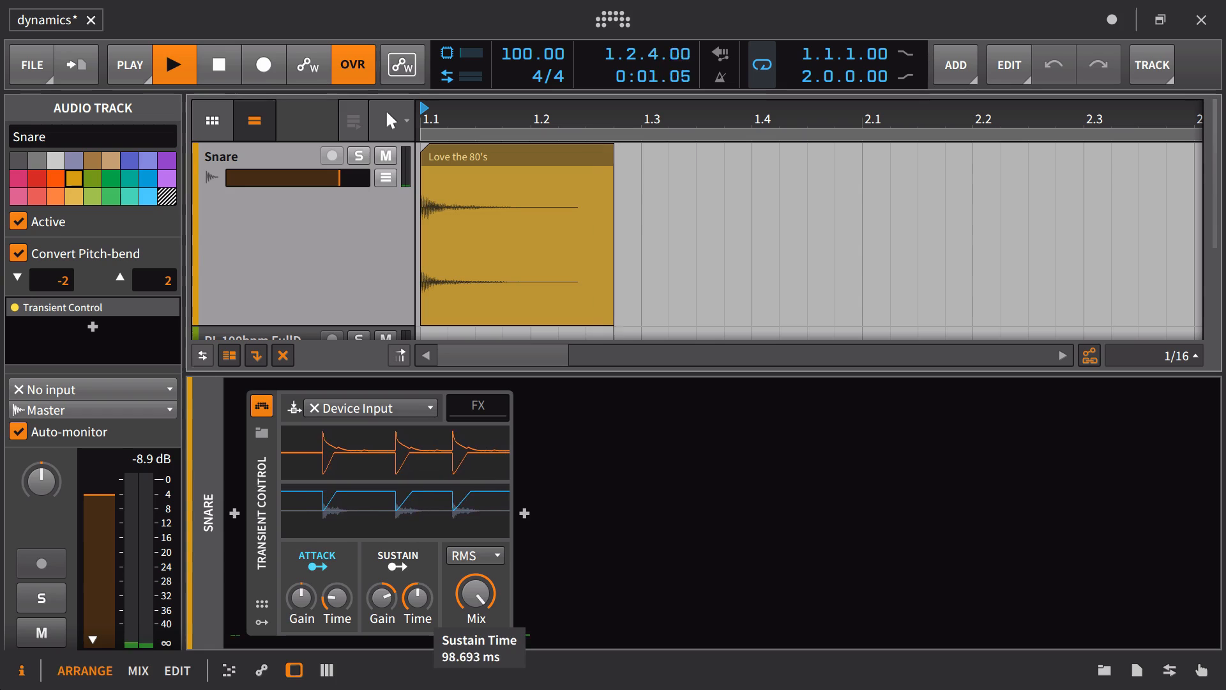
key("space")
key("space")
key("space")
key("space")
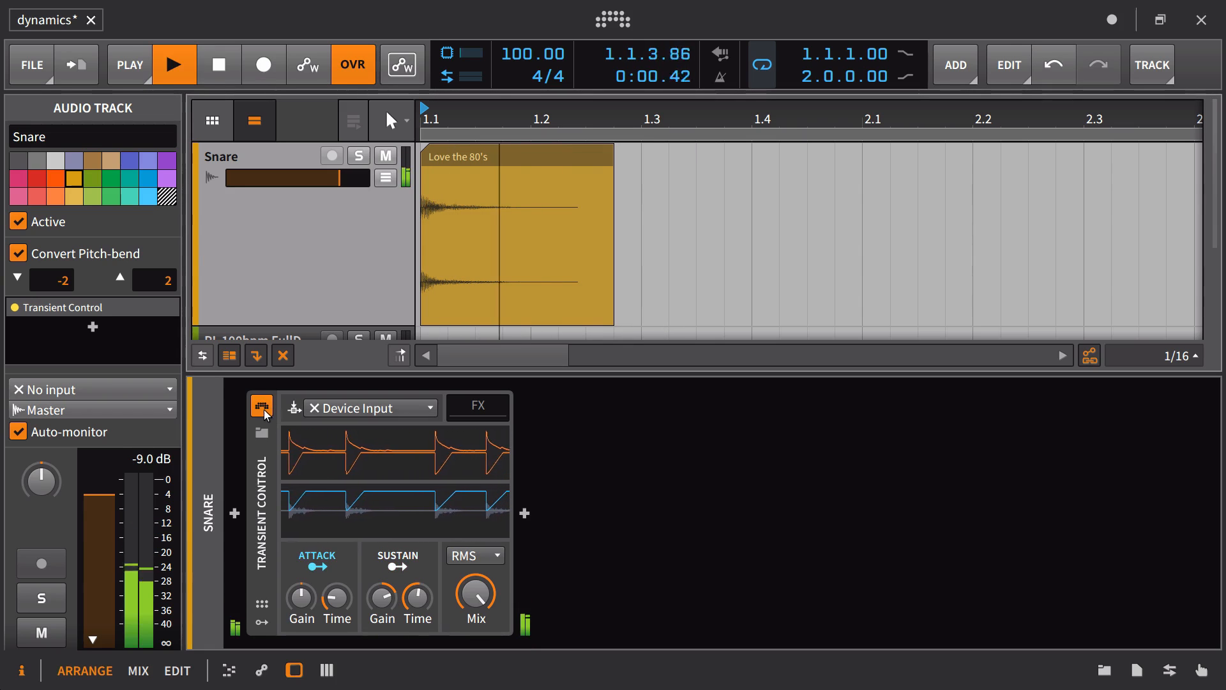
Step: Compare the snare with the longer Sustain Time against the bypassed sound, leaving Transient Control enabled
left_click(262, 409)
key("space")
key("space")
key("space")
key("space")
left_click(263, 409)
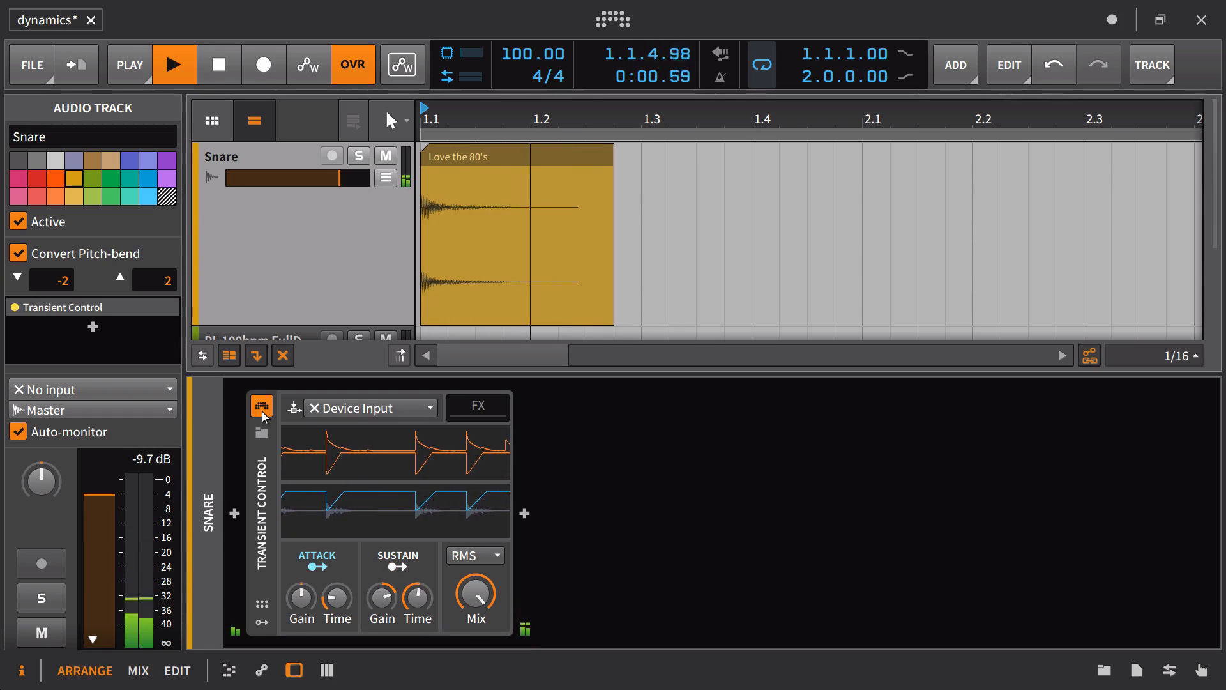
key("space")
key("space")
key("space")
key("space")
key("space")
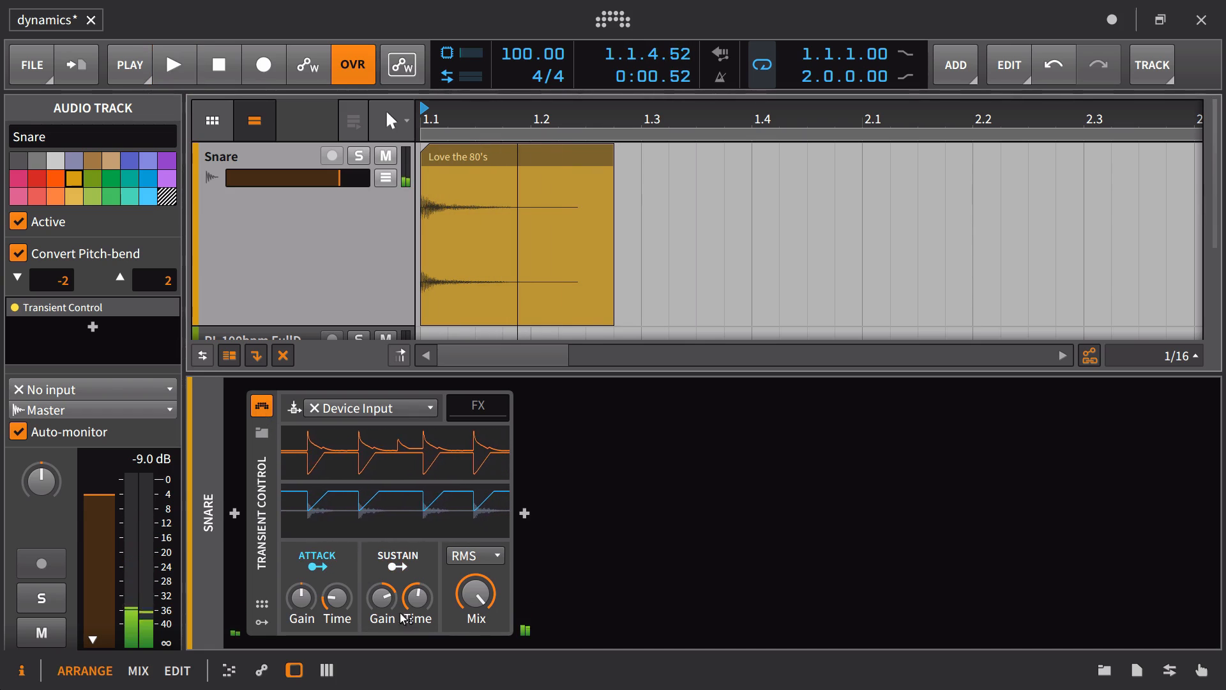
Step: Reduce the snare's Transient Control Mix to well below half and audition the blend
left_click_drag(476, 593, 487, 632)
key("space")
key("space")
key("space")
key("space")
key("space")
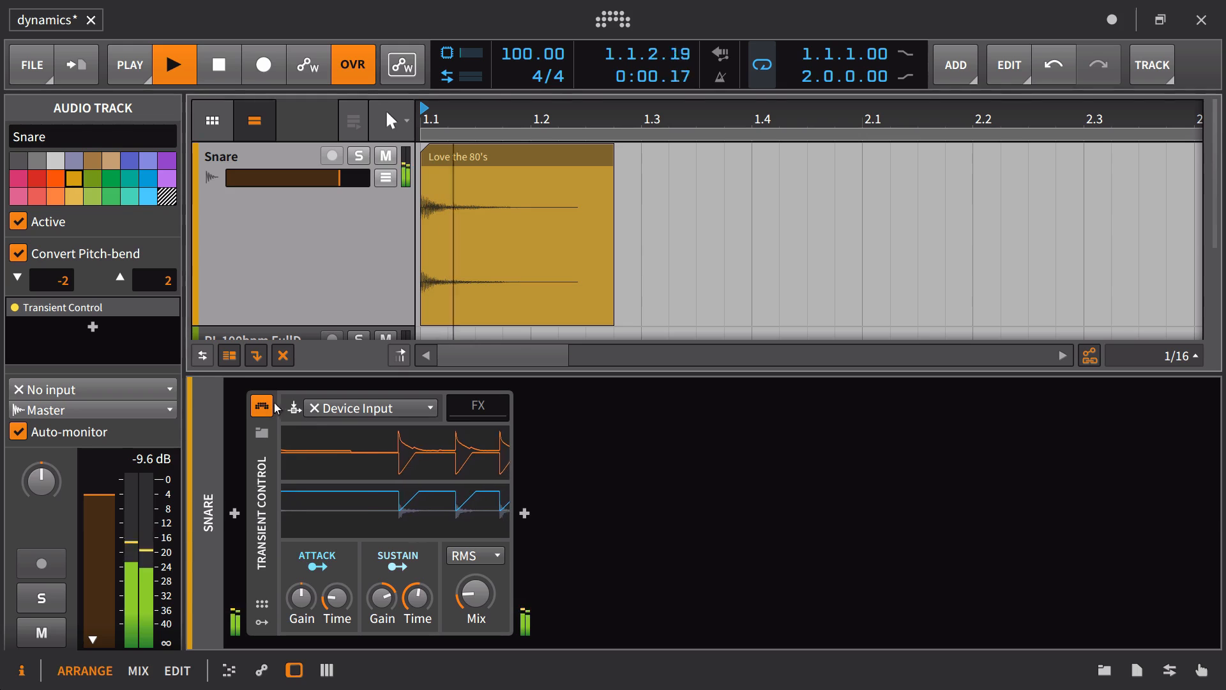
Step: Compare the reduced-Mix snare with the bypassed sound, leaving Transient Control enabled
left_click(265, 407)
key("space")
key("space")
key("space")
key("space")
left_click(261, 406)
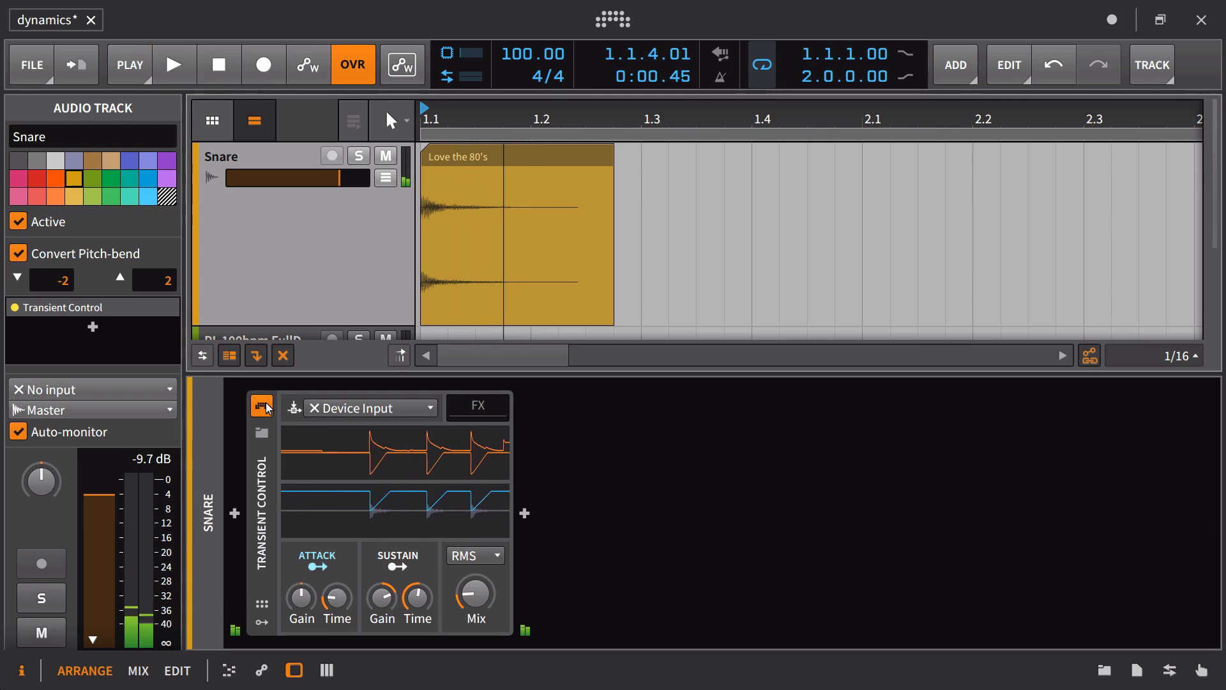
key("space")
key("space")
key("space")
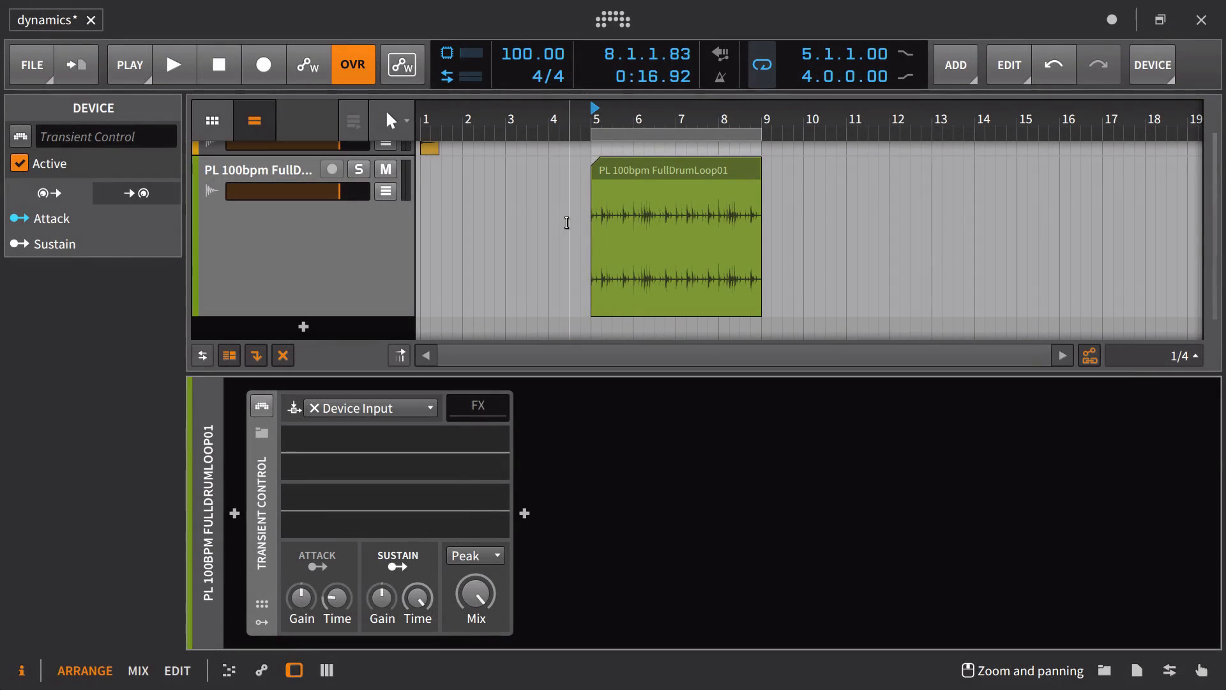
Step: Open the PL 100bpm FullDrumLoop01 clip in an enlarged audio editor and listen to the loop
double_click(645, 171)
key("space")
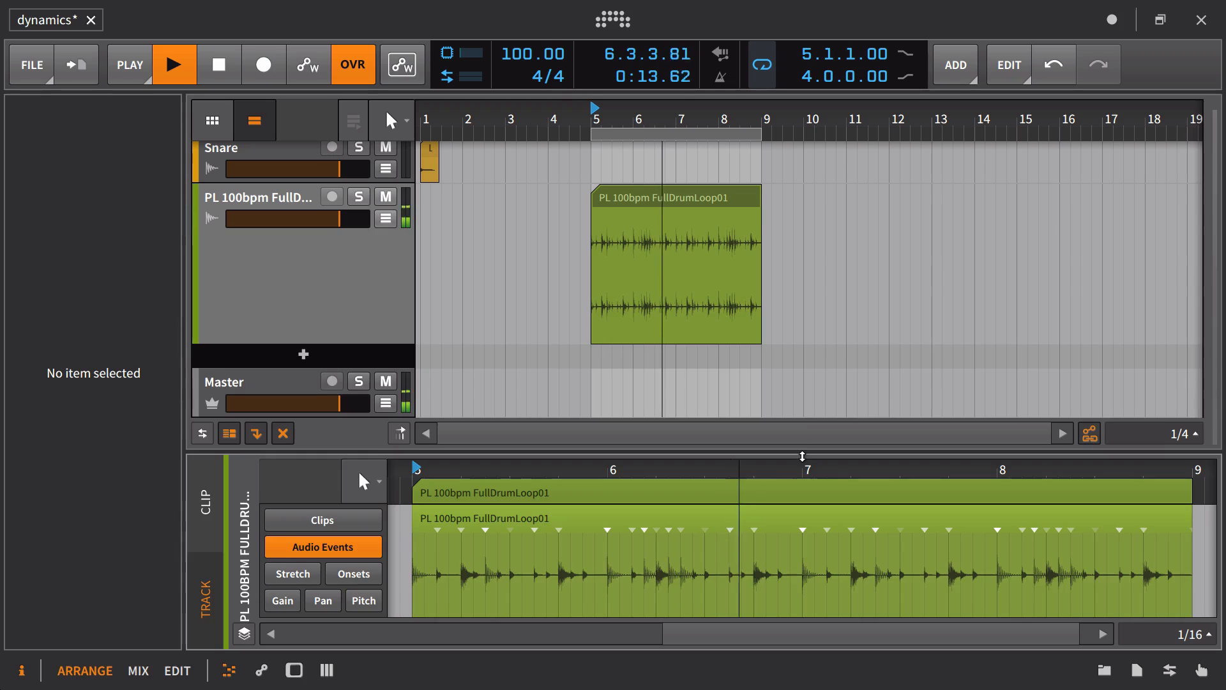
left_click_drag(802, 452, 878, 262)
key("space")
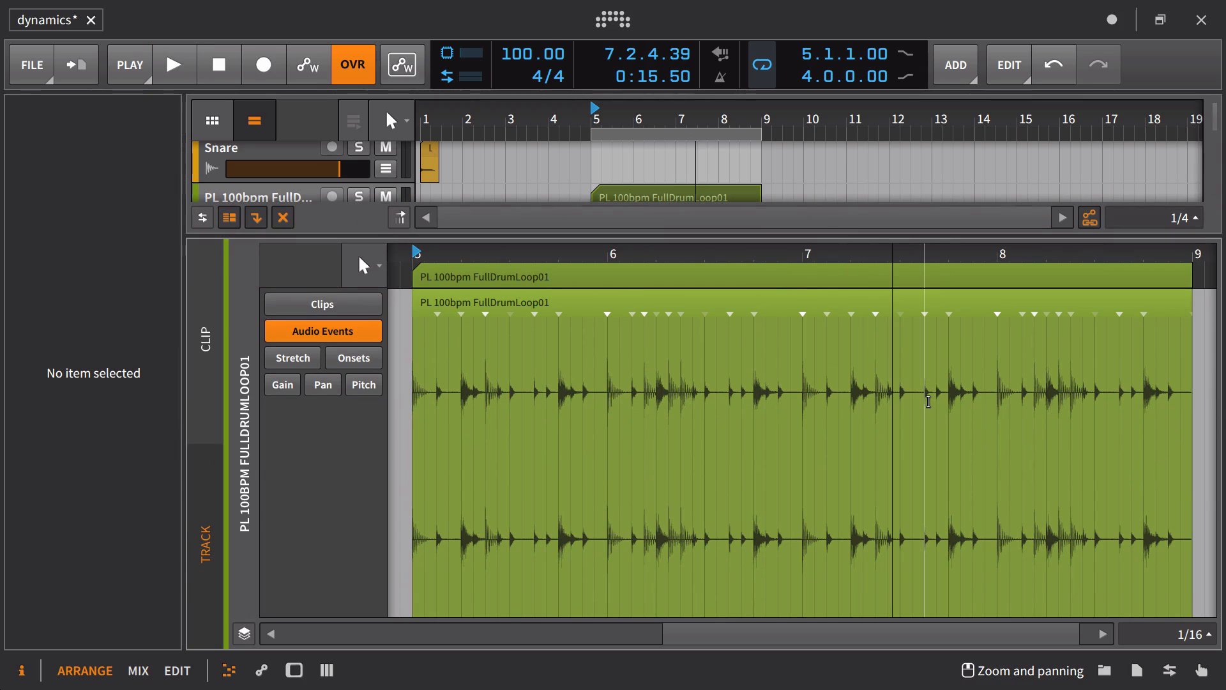
Step: Shrink the audio editor, re-examine the drum loop's waveform, and return to the loop track's Transient Control device
left_click_drag(813, 236, 812, 430)
double_click(279, 205)
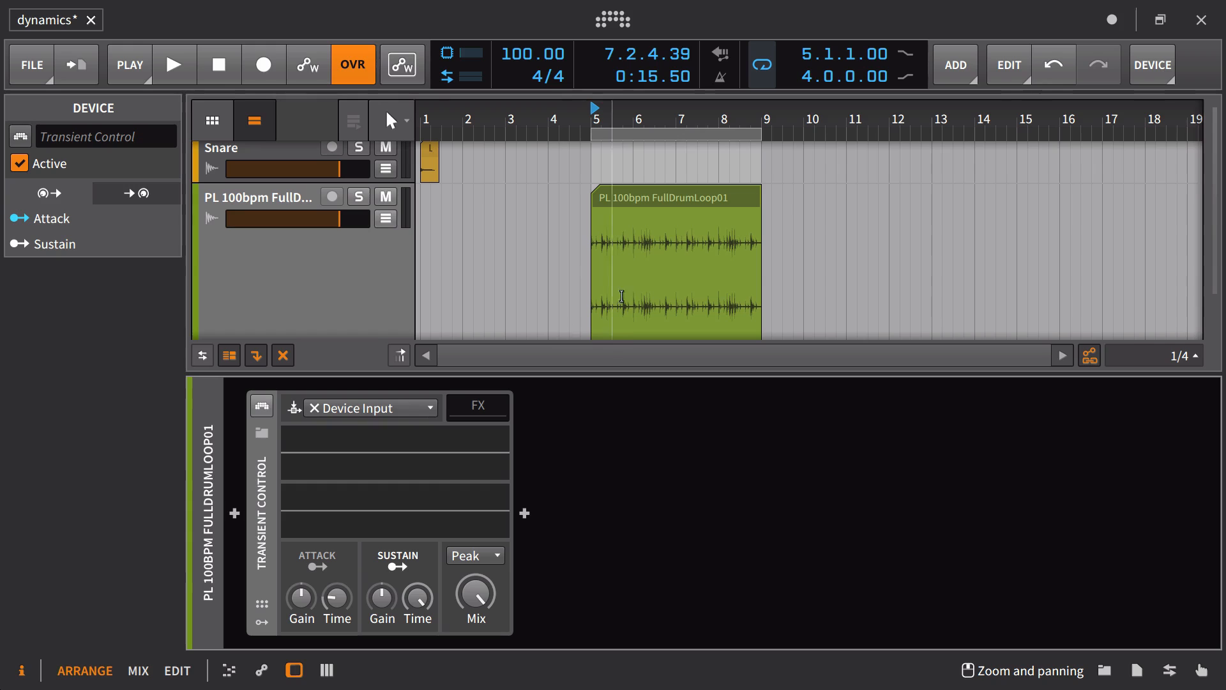
double_click(636, 190)
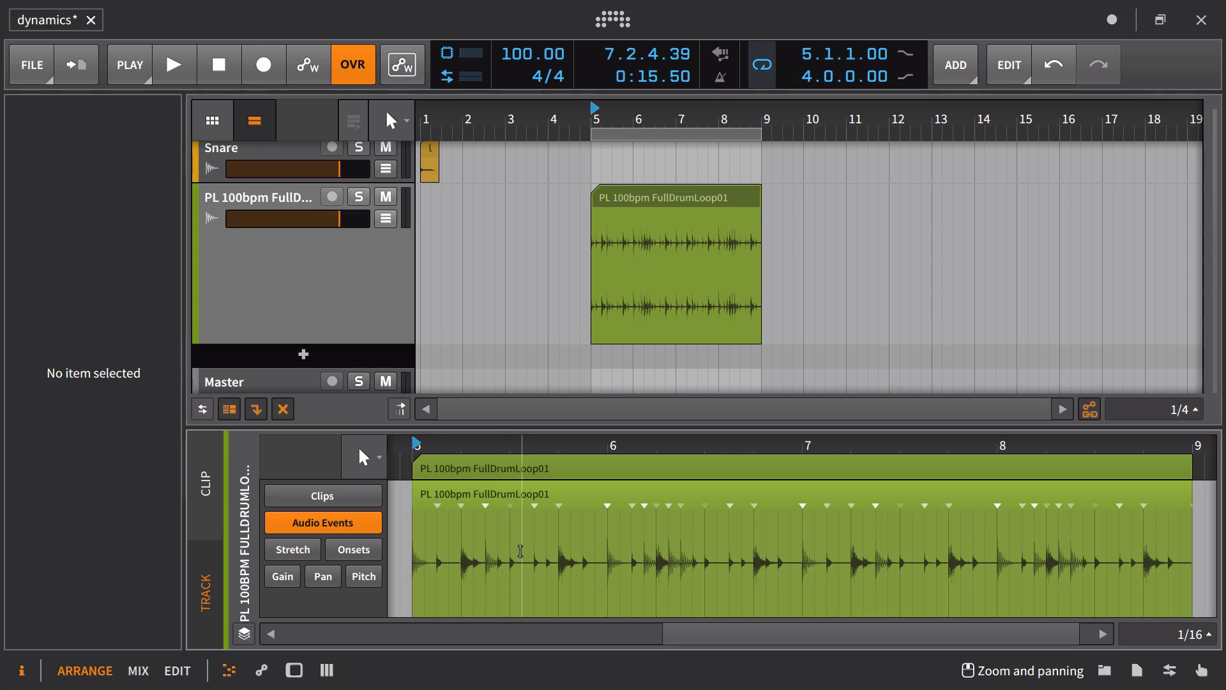
double_click(296, 191)
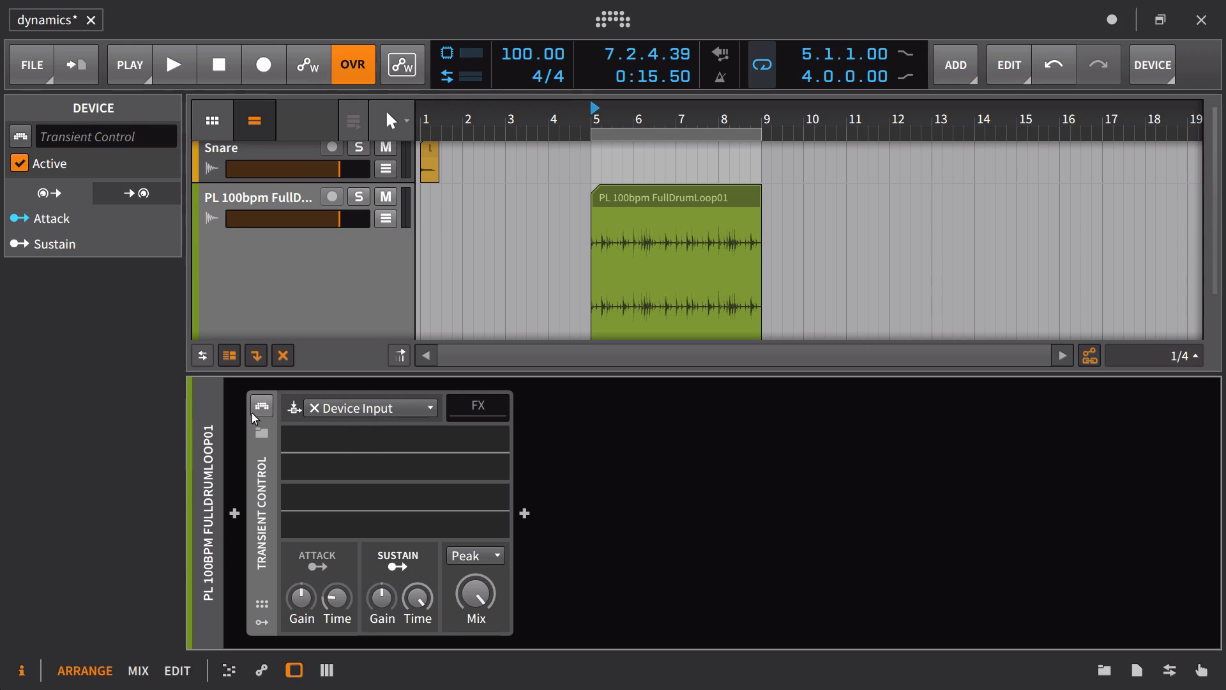
Step: With Transient Control enabled on the playing drum loop, set Sustain Gain to 128 % and shorten Sustain Time
key("space")
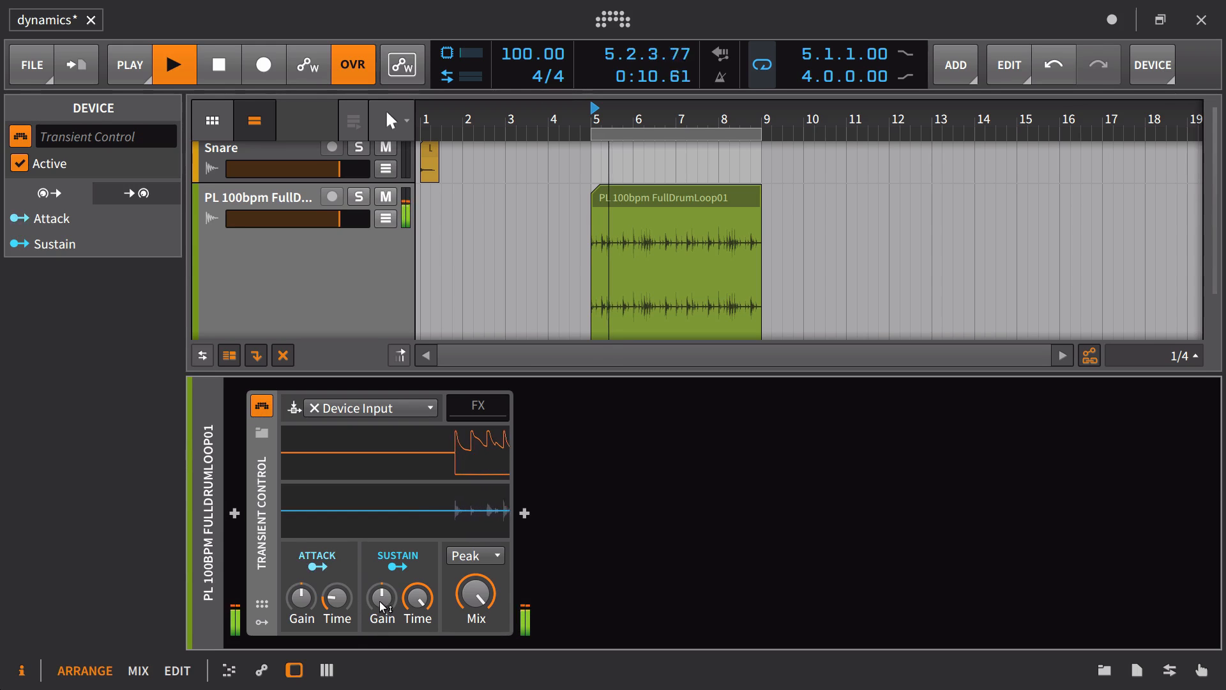
left_click_drag(381, 606, 382, 549)
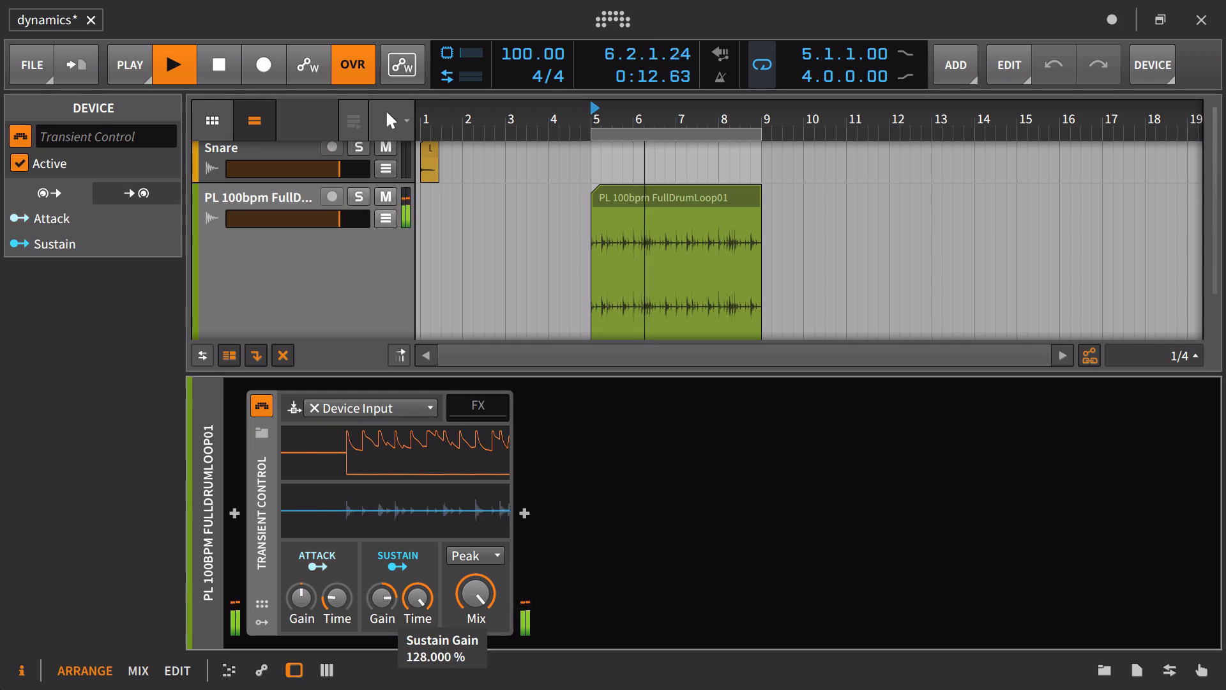
left_click_drag(418, 597, 418, 645)
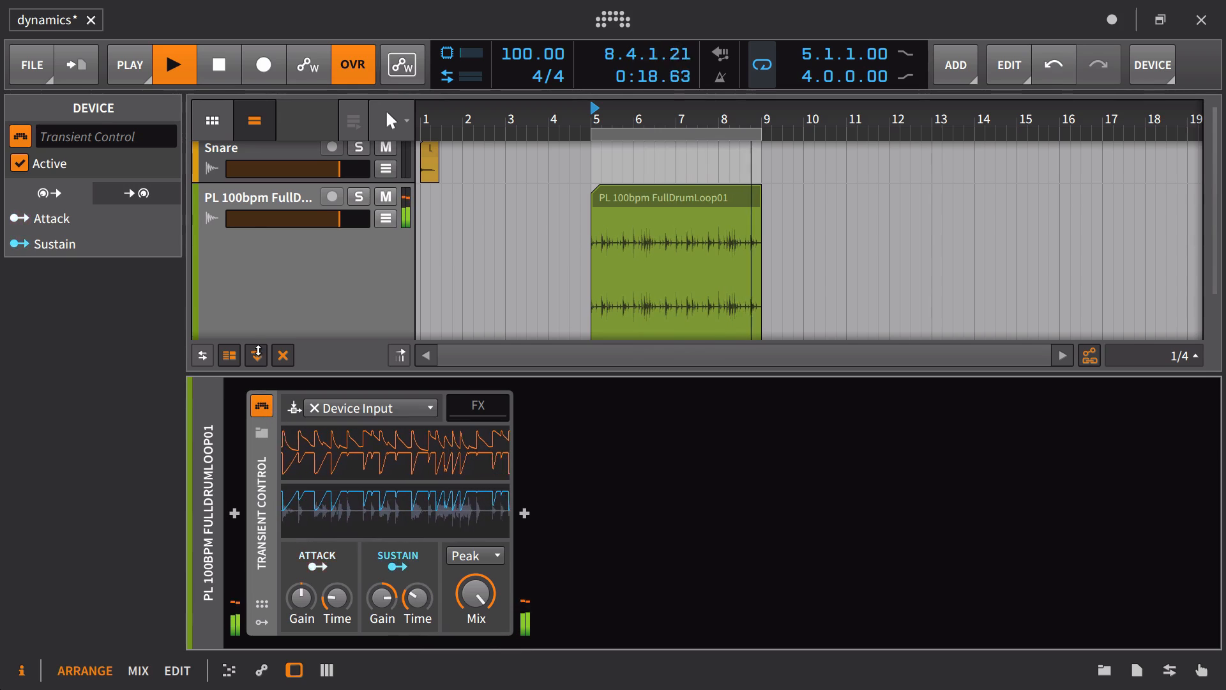
Step: Lengthen the drum loop's Sustain Time to a mid setting and compare the loop with Transient Control bypassed and enabled
left_click(254, 200)
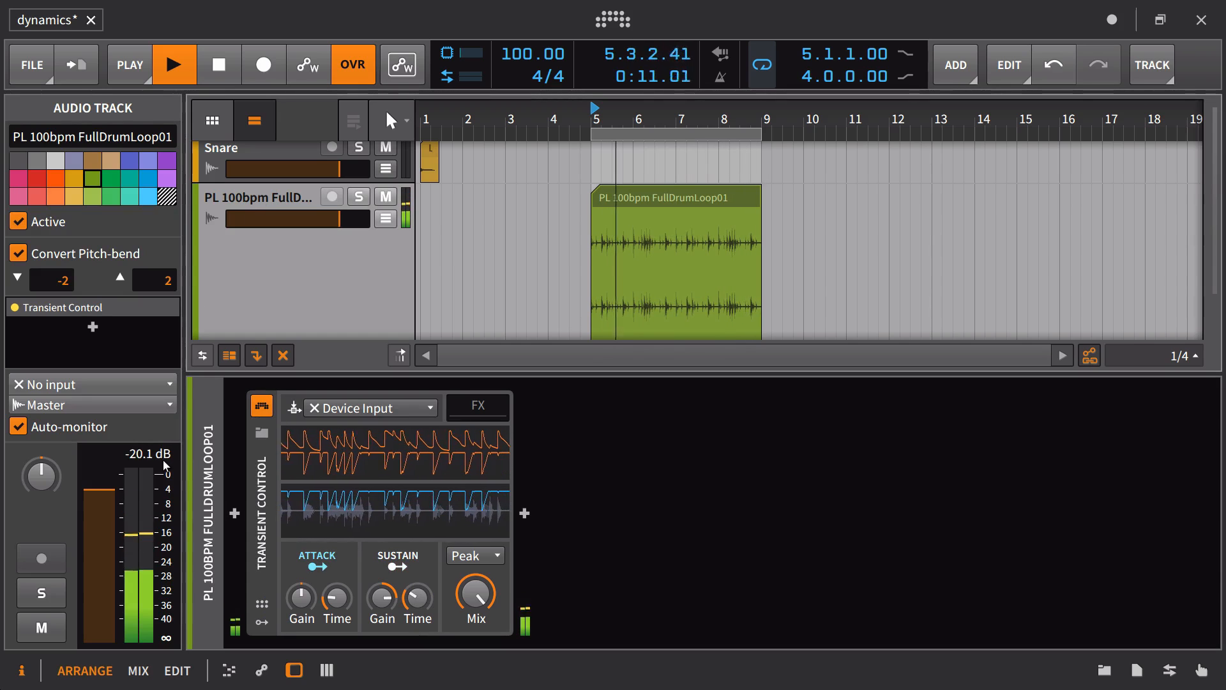
left_click_drag(432, 606, 431, 584)
left_click(262, 407)
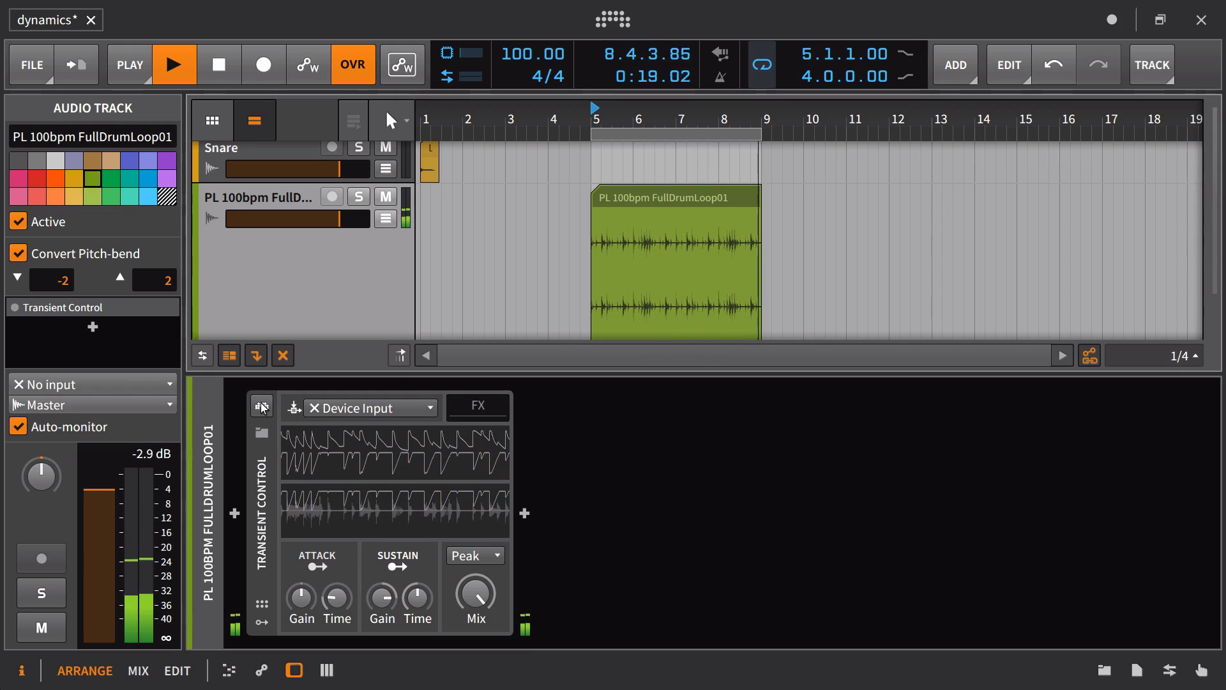
left_click(262, 406)
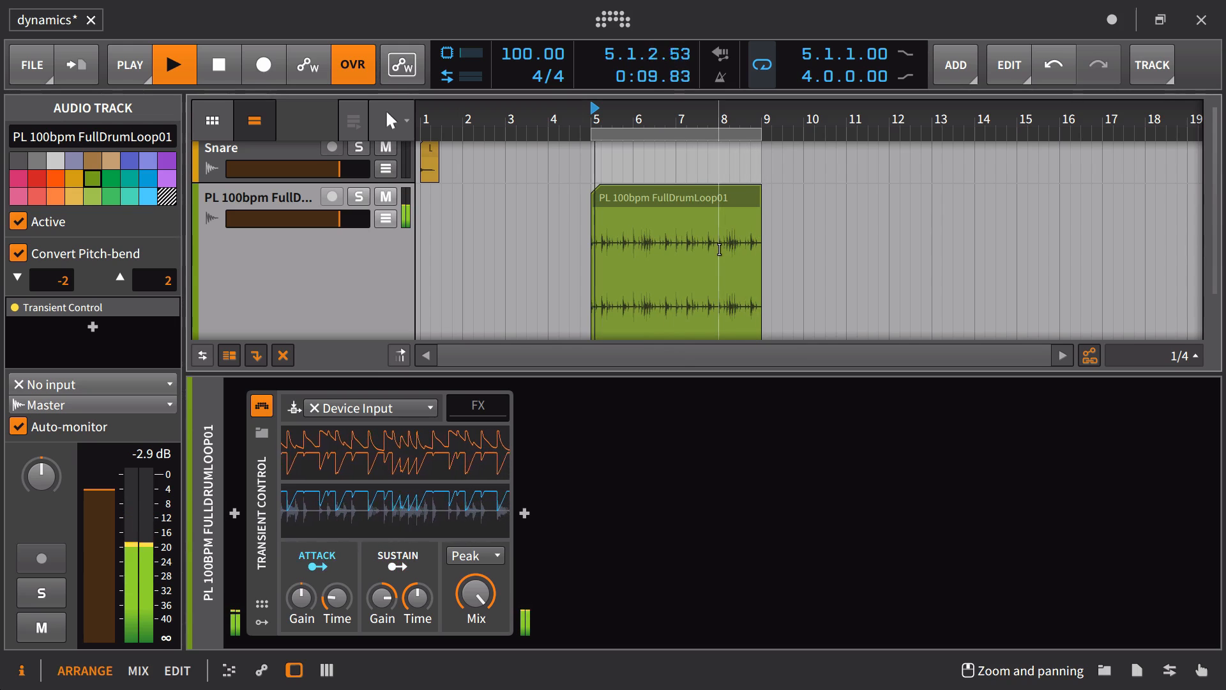
Step: Switch the drum loop's Transient Control detection from Peak to RMS, then shorten Sustain Time and slightly lower Sustain Gain
left_click(489, 558)
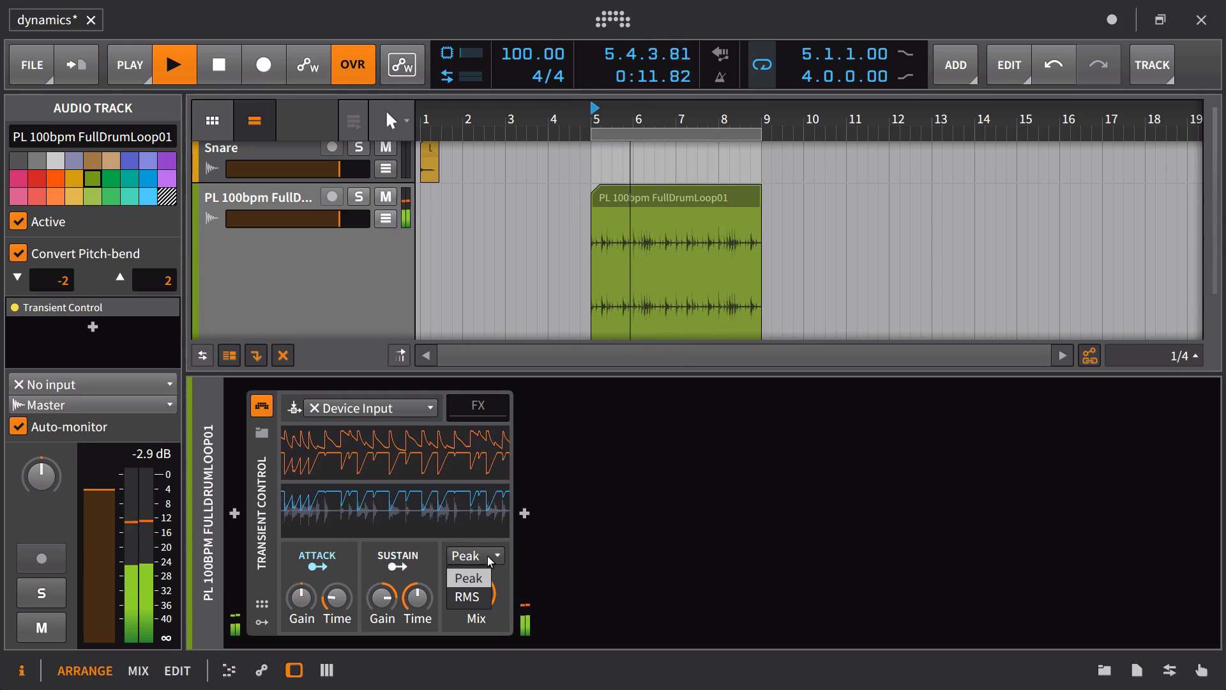
left_click(471, 597)
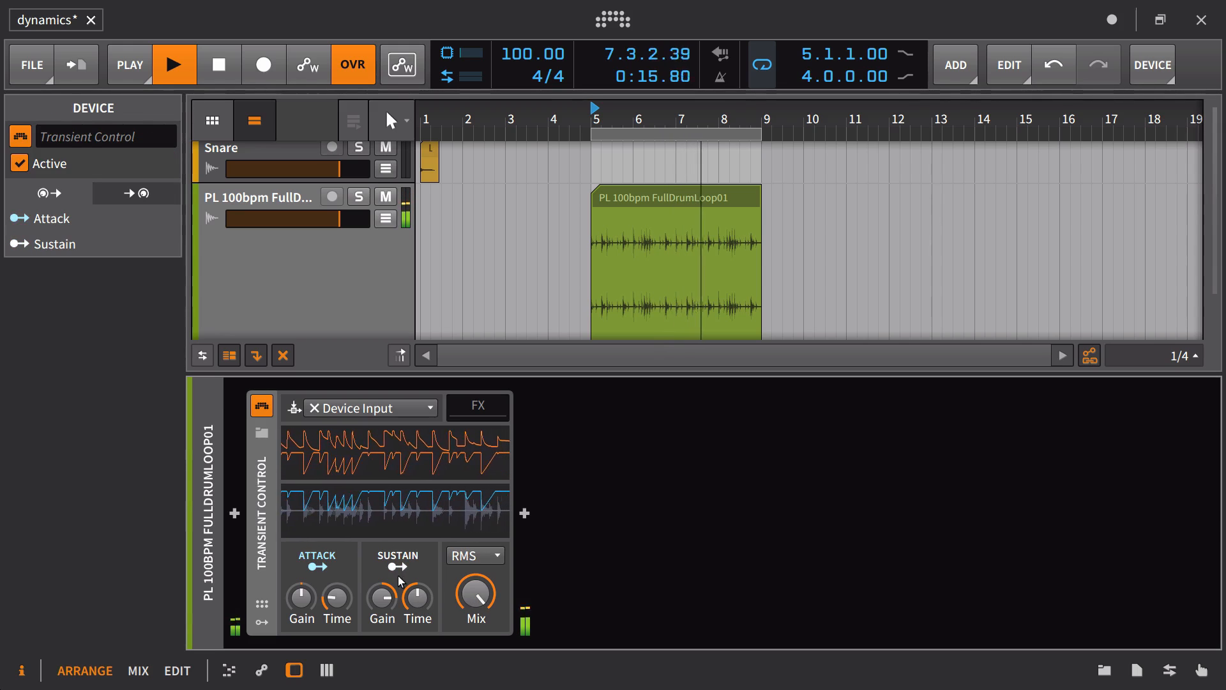
mouse_move(417, 597)
left_mouse_down()
mouse_move(417, 636)
mouse_move(417, 614)
left_mouse_up()
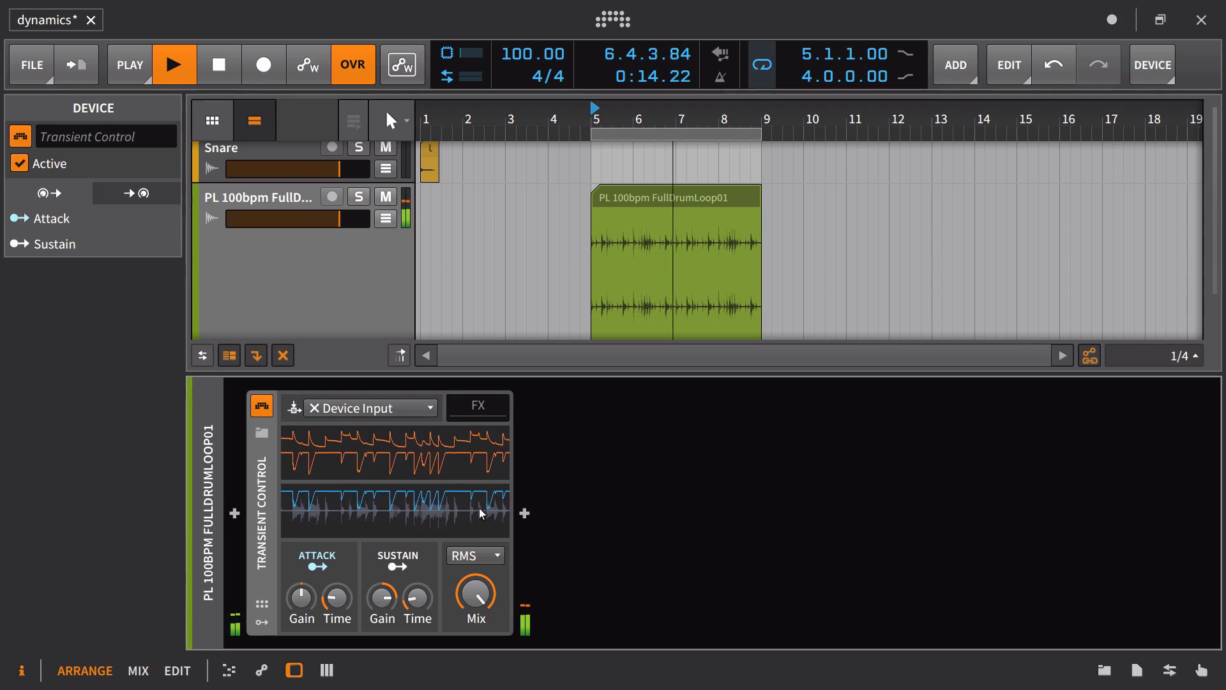
left_click_drag(382, 597, 382, 611)
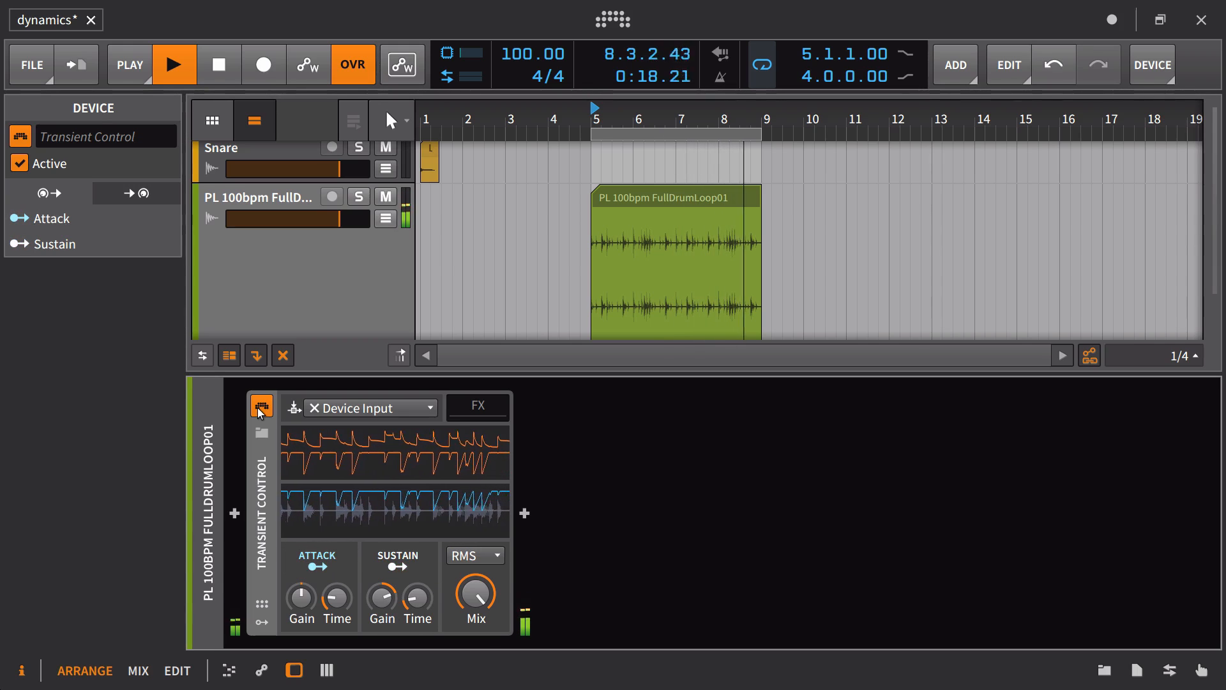
Step: Compare the drum loop's levels with Transient Control bypassed and enabled, resetting the track's peak reading, and slightly lengthen Sustain Time
left_click(261, 410)
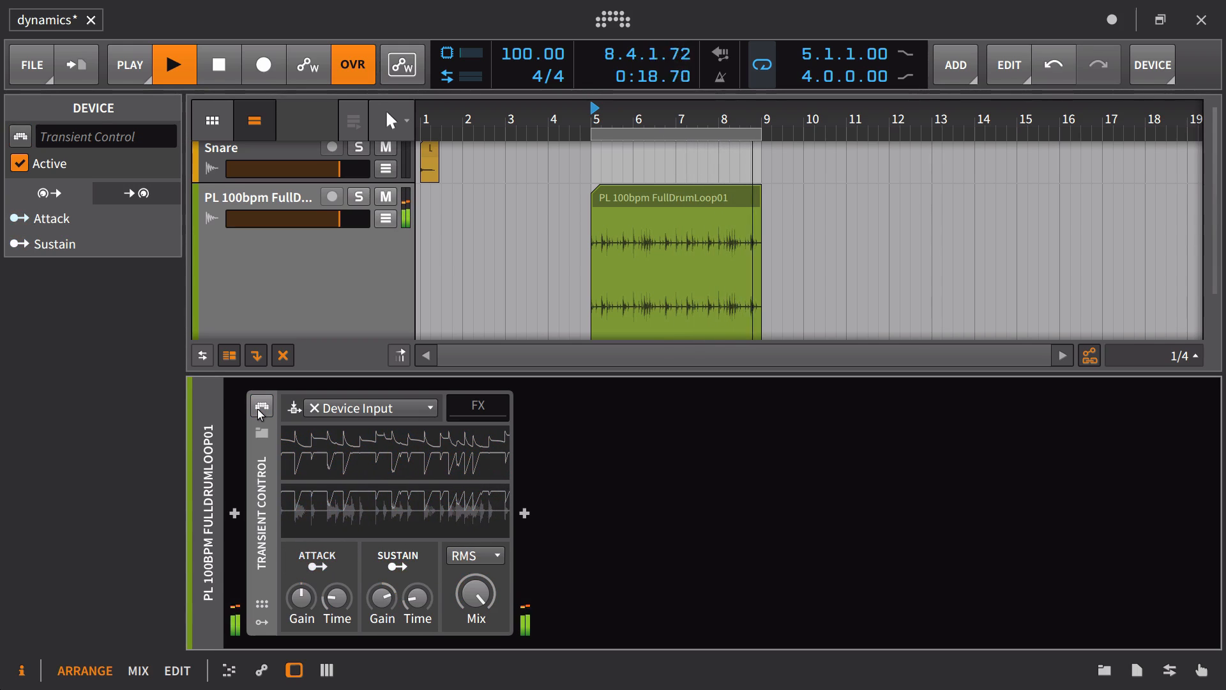
left_click(255, 203)
left_click(260, 413)
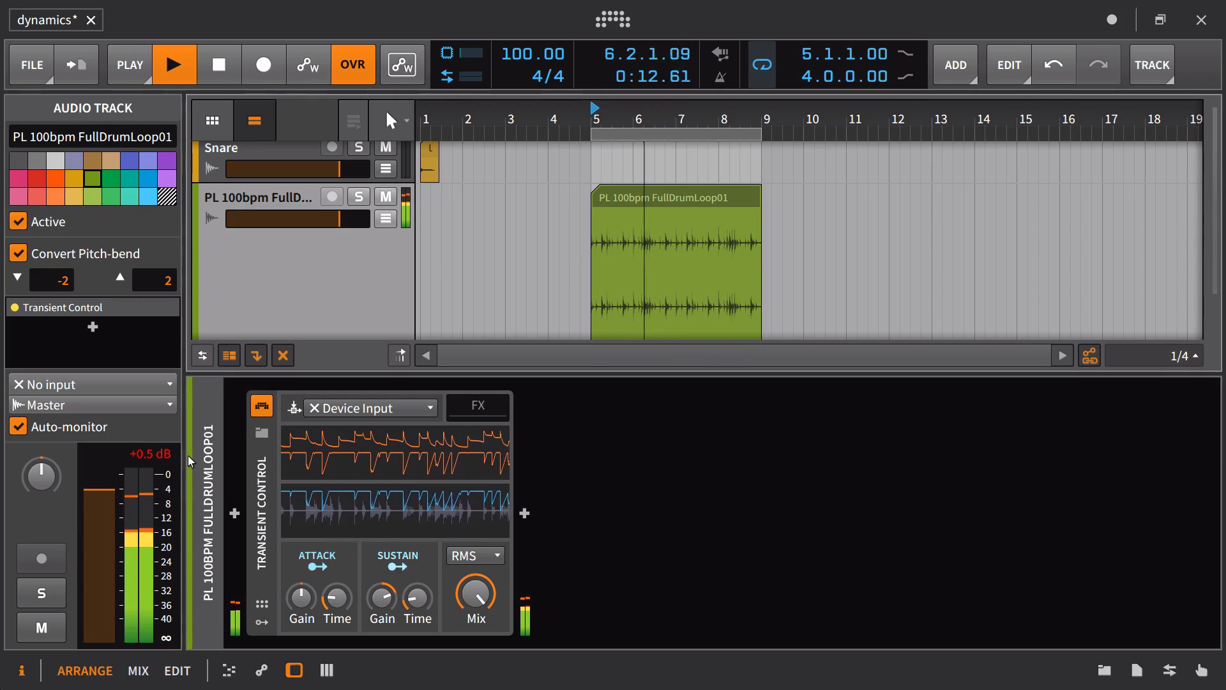
left_click(169, 459)
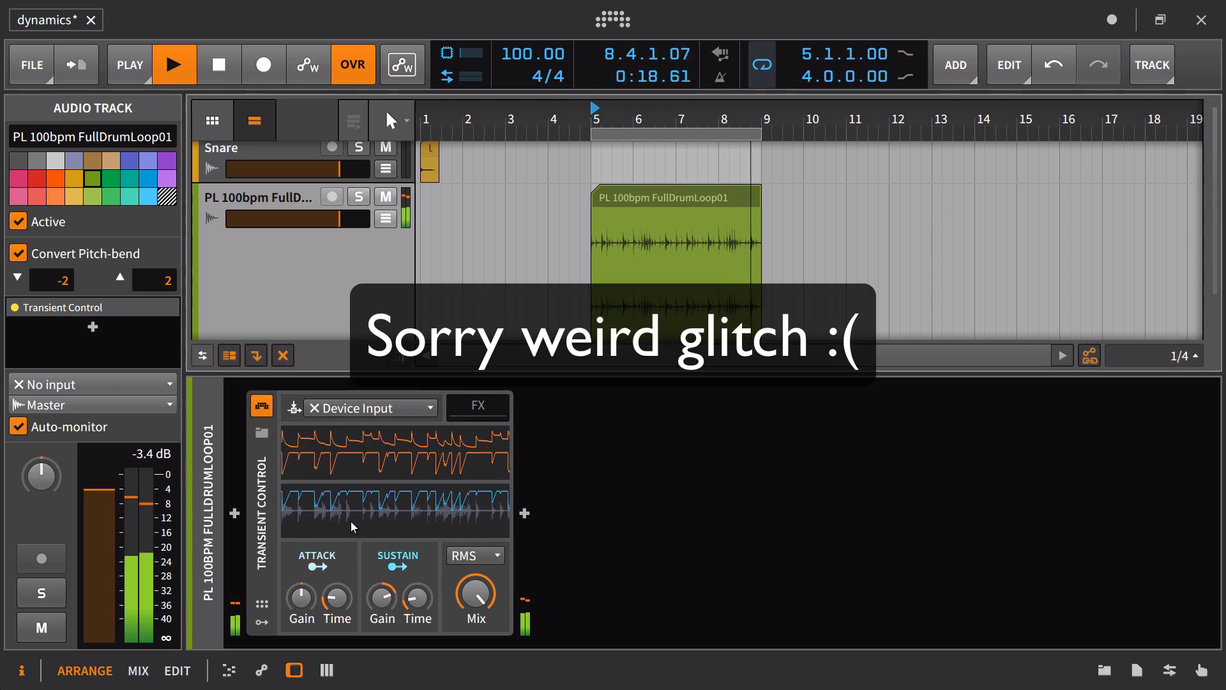
left_click_drag(417, 597, 418, 589)
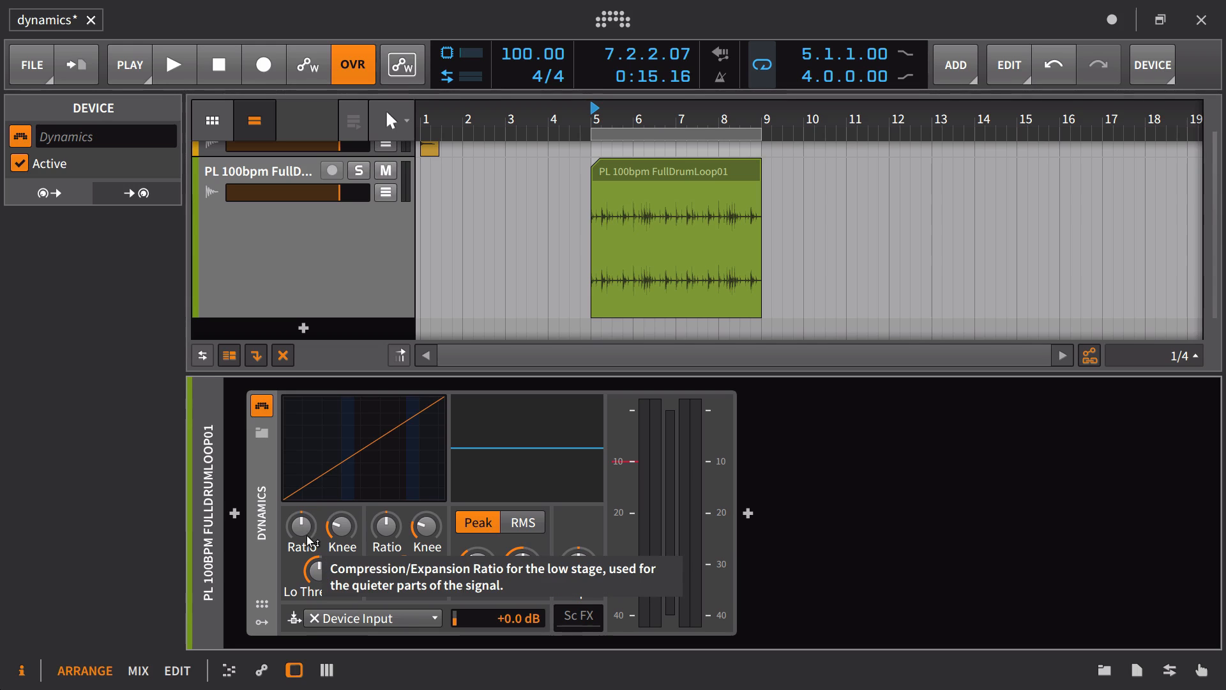
Step: Play the loop through Dynamics and set the Low Ratio to 1:6.73, with a higher Lo Threshold and a maximum low Knee
key("space")
left_click_drag(307, 541, 307, 504)
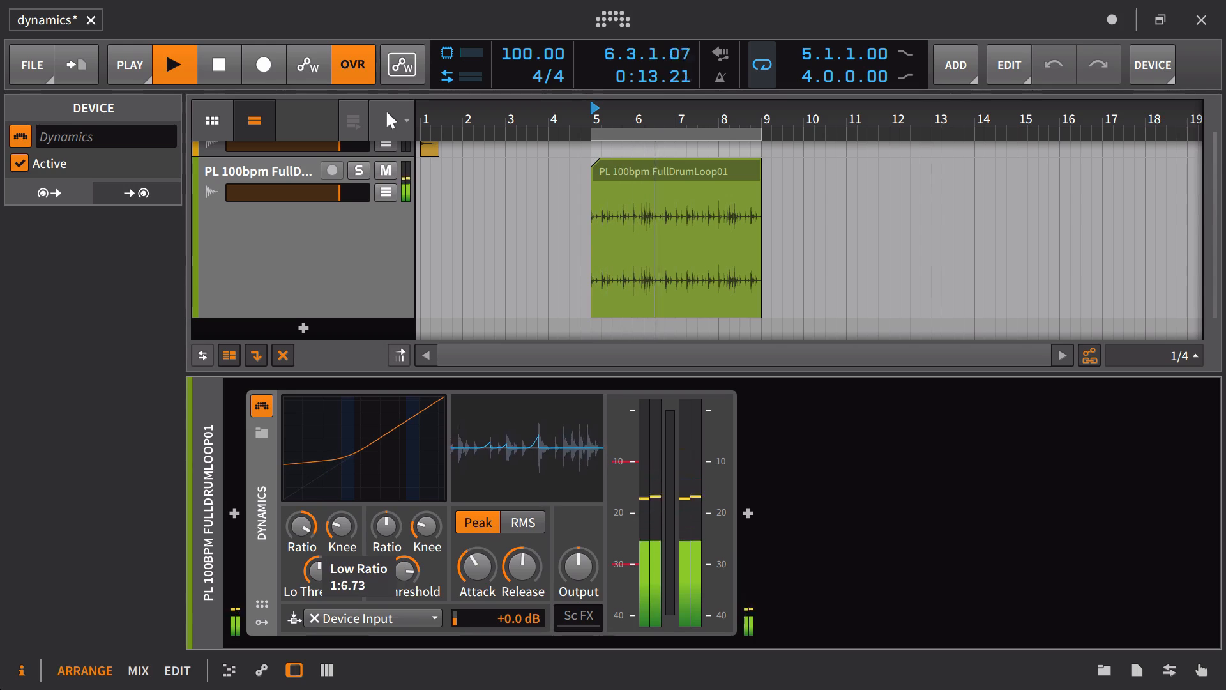
left_click_drag(324, 586, 324, 569)
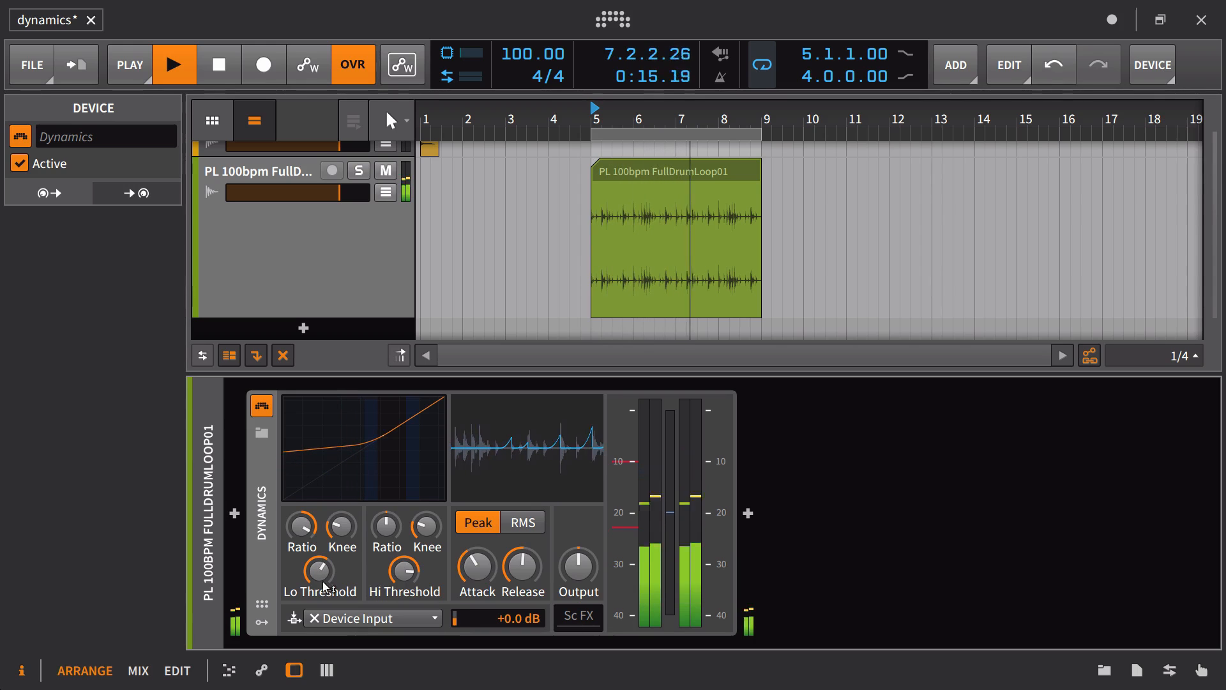
left_click_drag(342, 526, 341, 498)
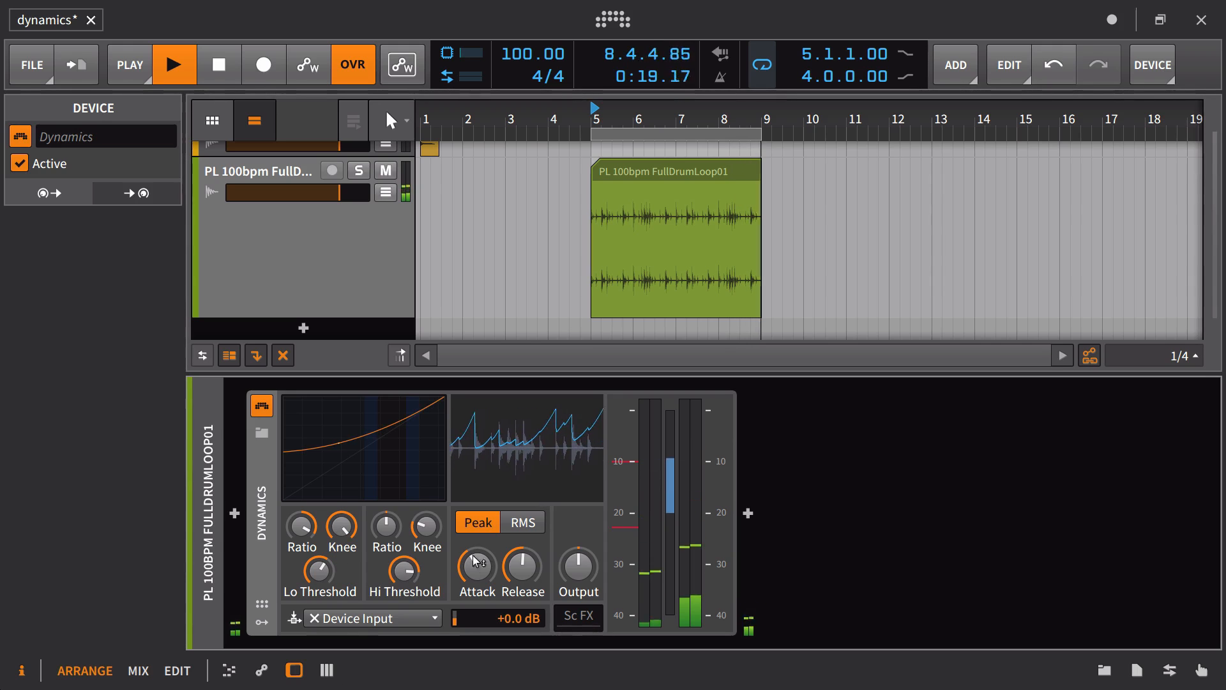
Step: Switch Dynamics to RMS detection, try a 0.110 ms Attack before settling on a longer one, and slightly shorten Release
left_click_drag(476, 561, 476, 600)
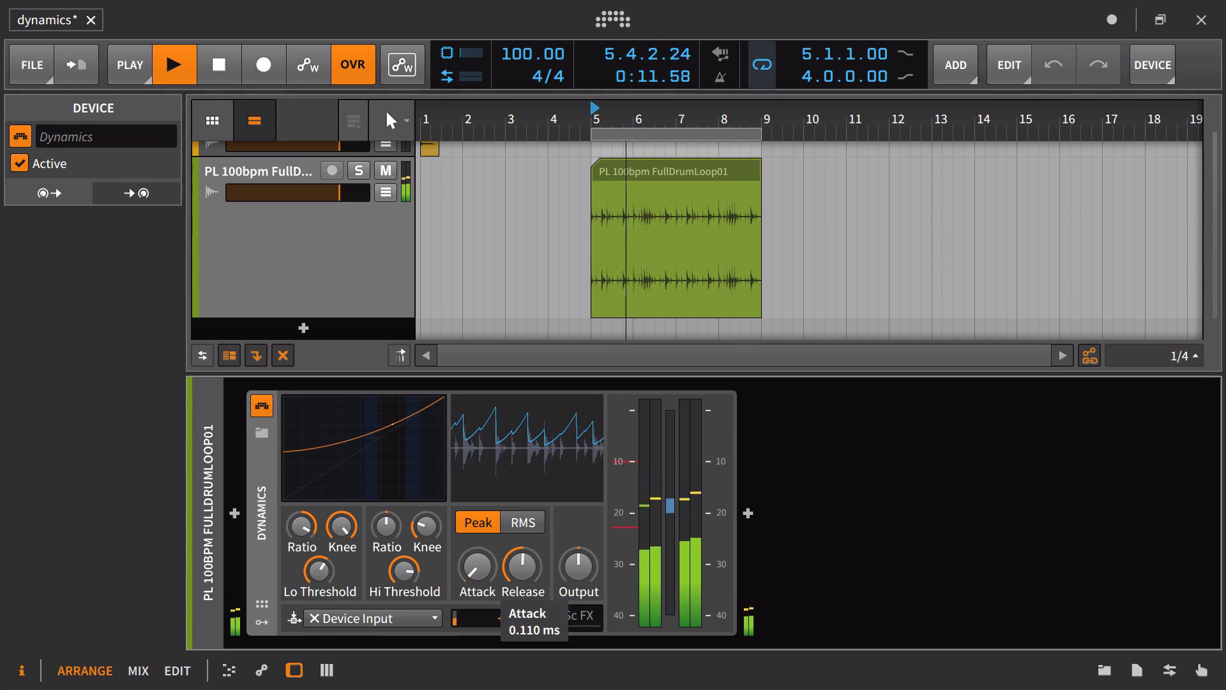
left_click_drag(522, 566, 522, 575)
left_click(521, 525)
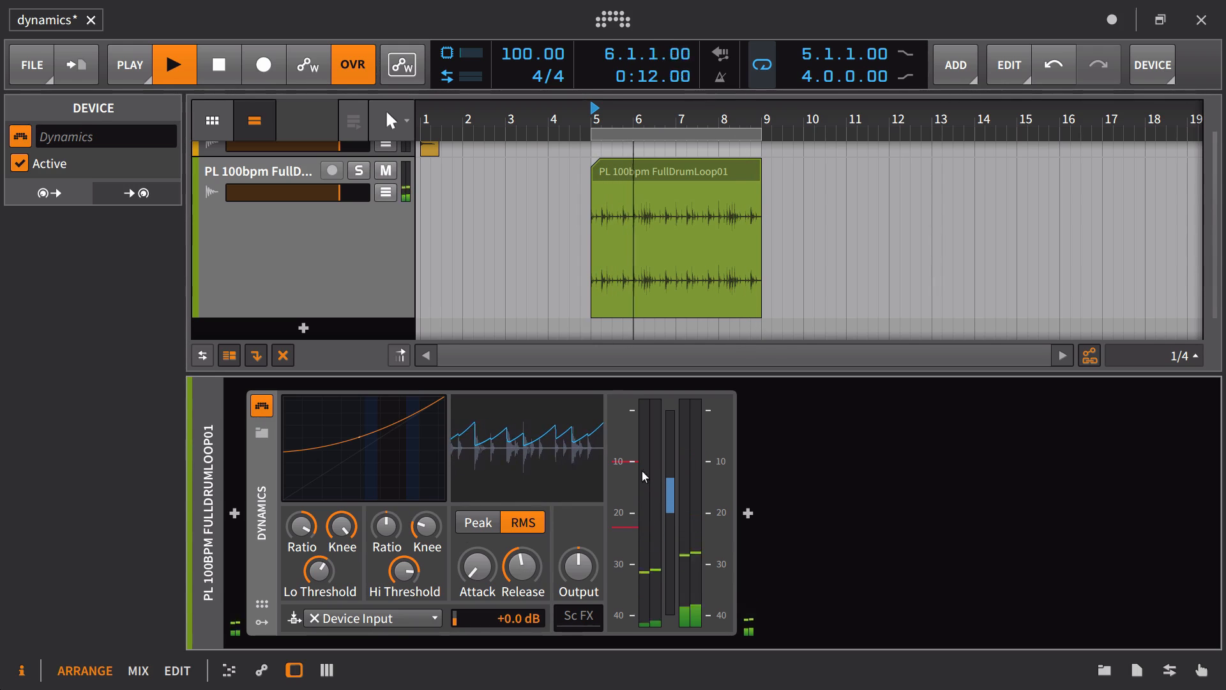
mouse_move(477, 567)
left_mouse_down()
mouse_move(477, 593)
mouse_move(477, 555)
mouse_move(477, 584)
left_mouse_up()
Step: Compare the drum loop with Dynamics bypassed and enabled, and slightly lower the device's Output to match the levels
left_click(262, 404)
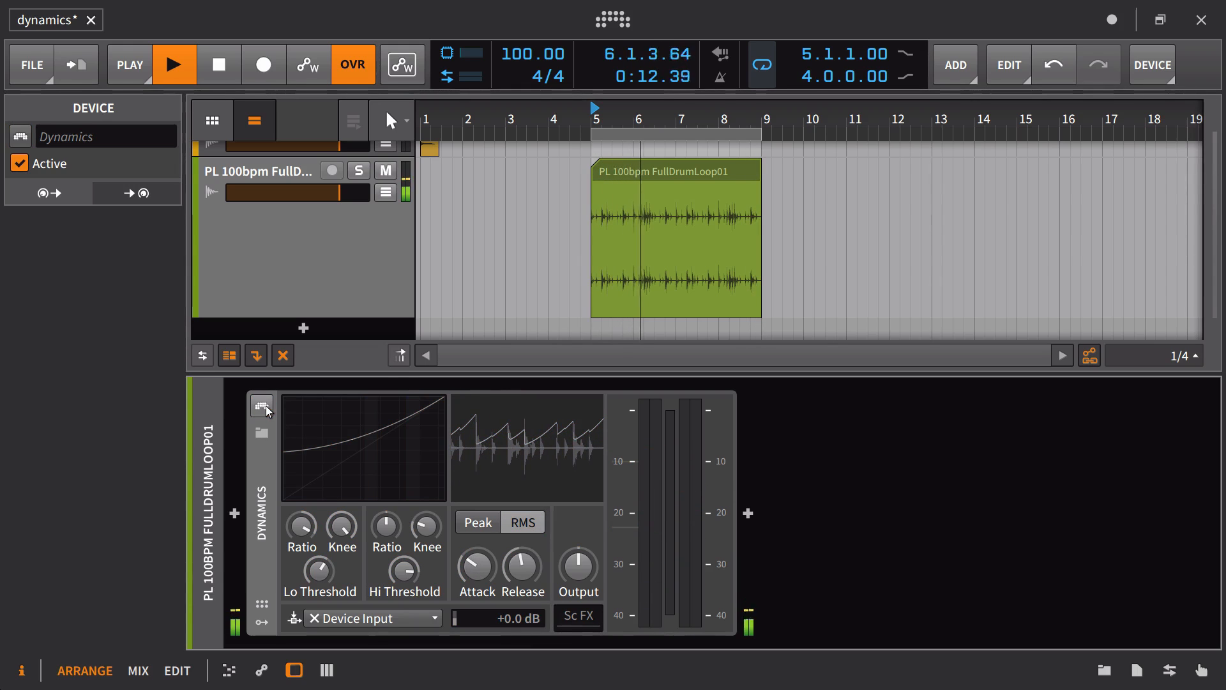
left_click(250, 167)
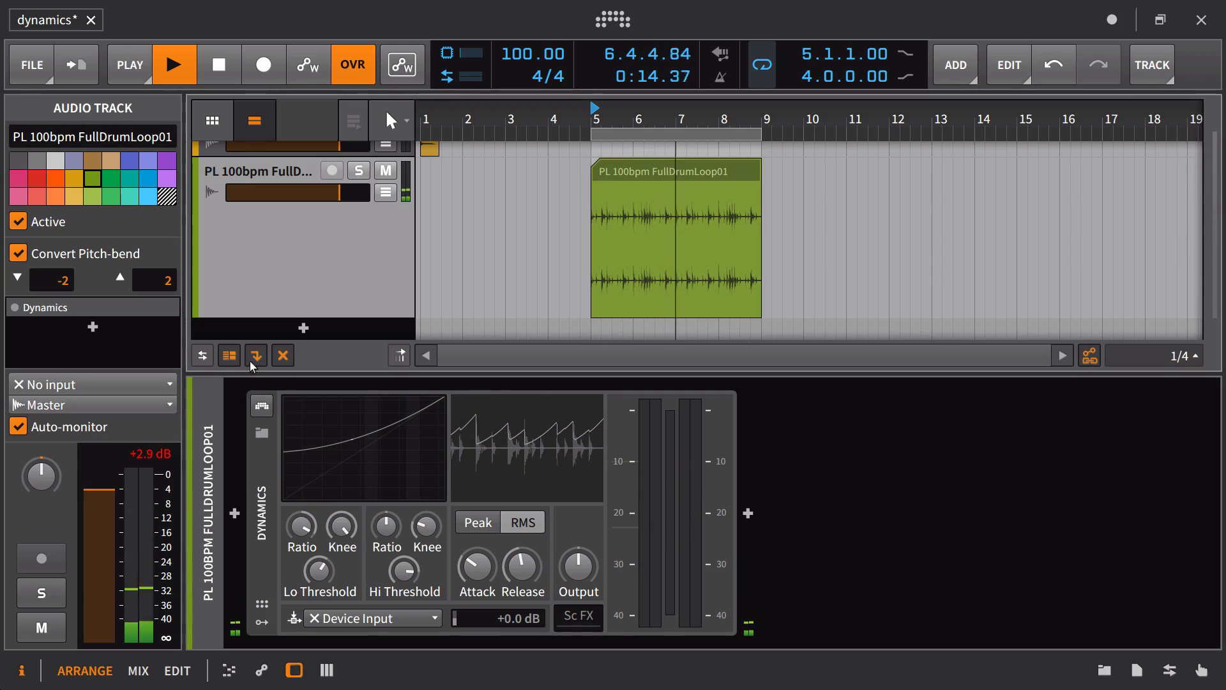
left_click(261, 406)
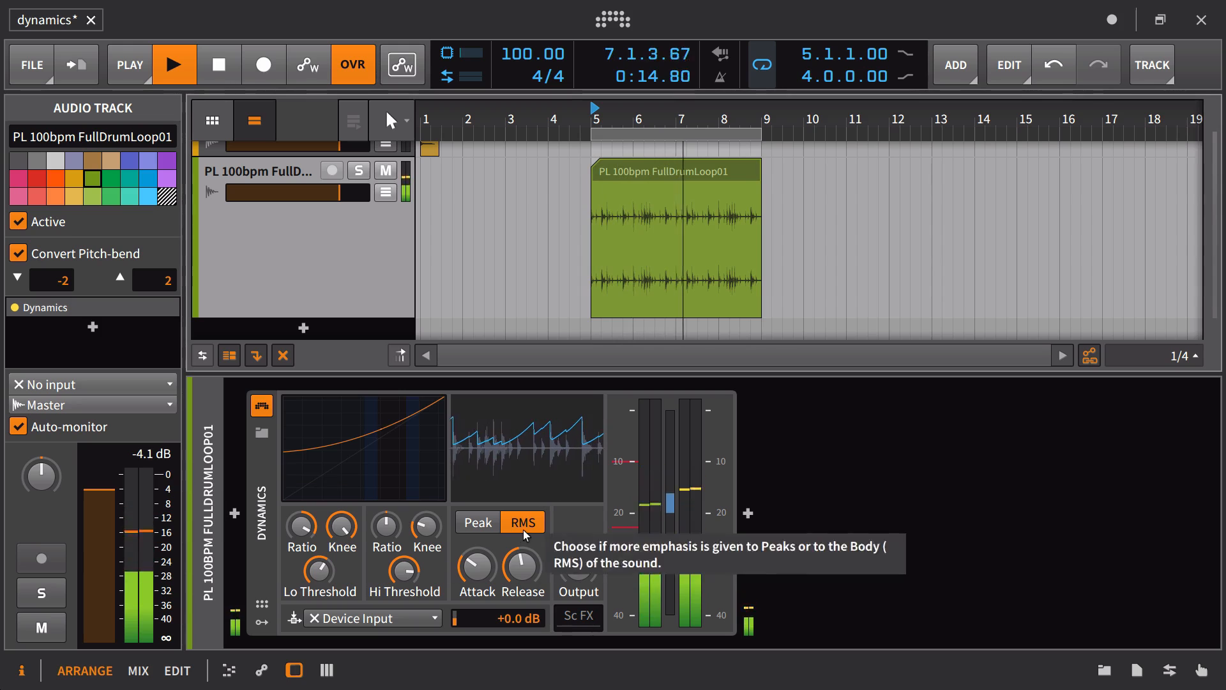
left_click_drag(576, 580, 577, 591)
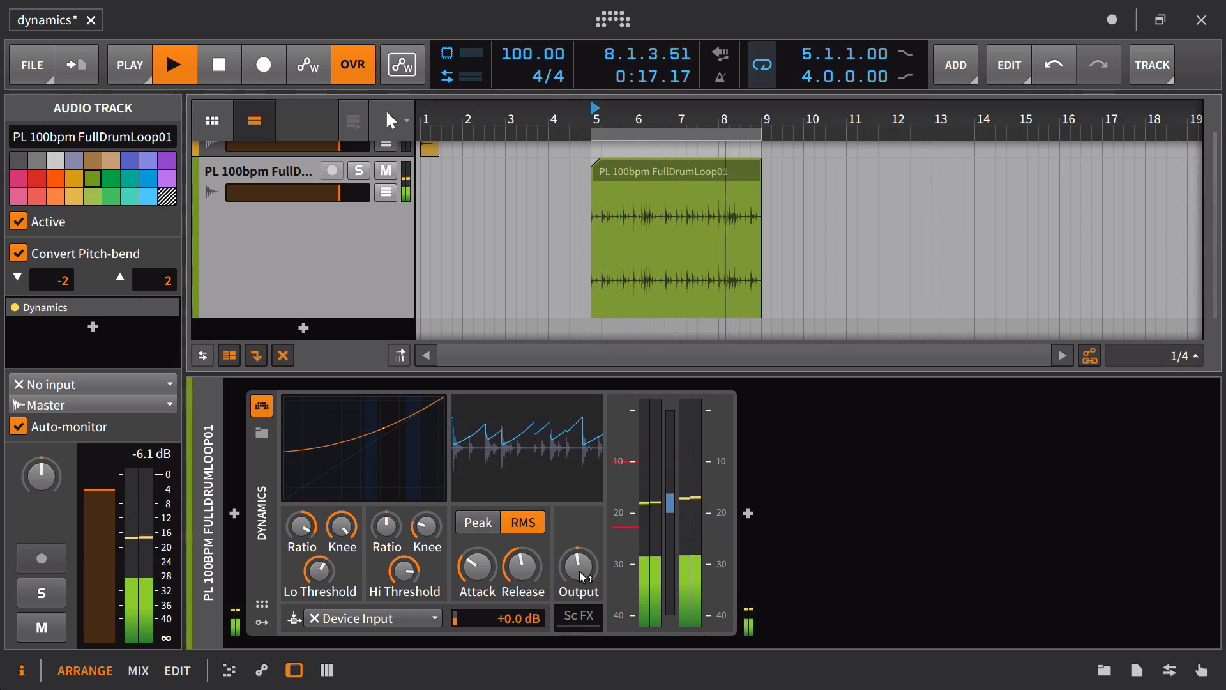
left_click(265, 412)
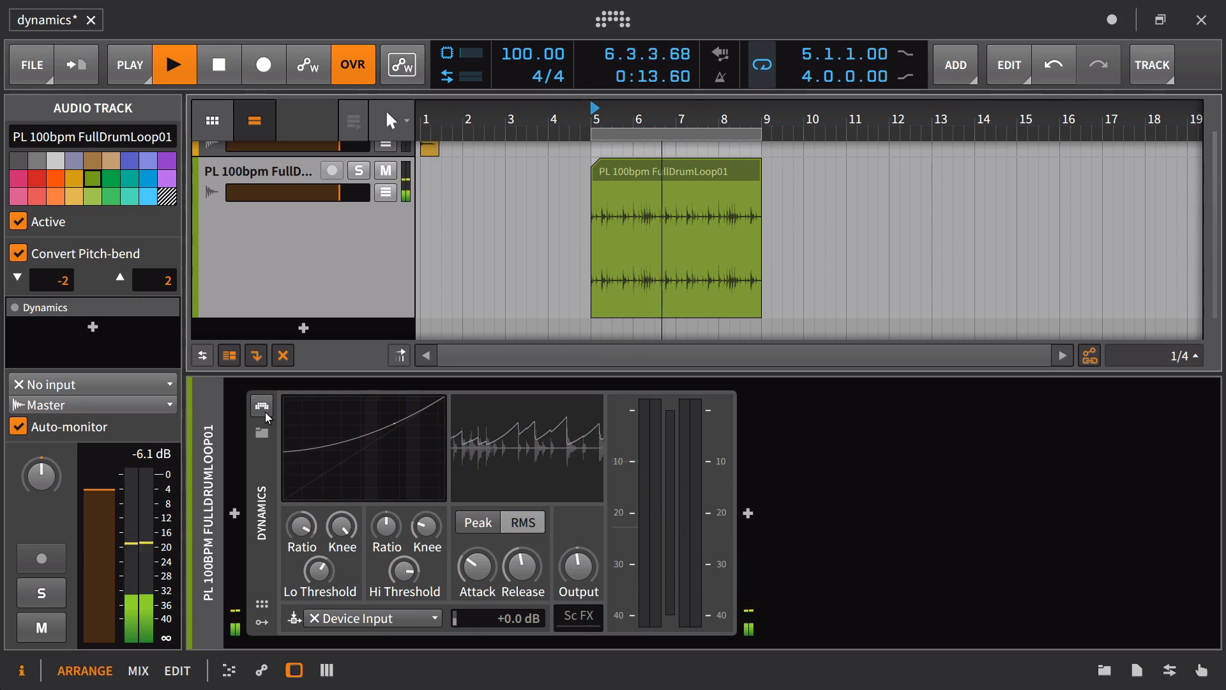
left_click(265, 412)
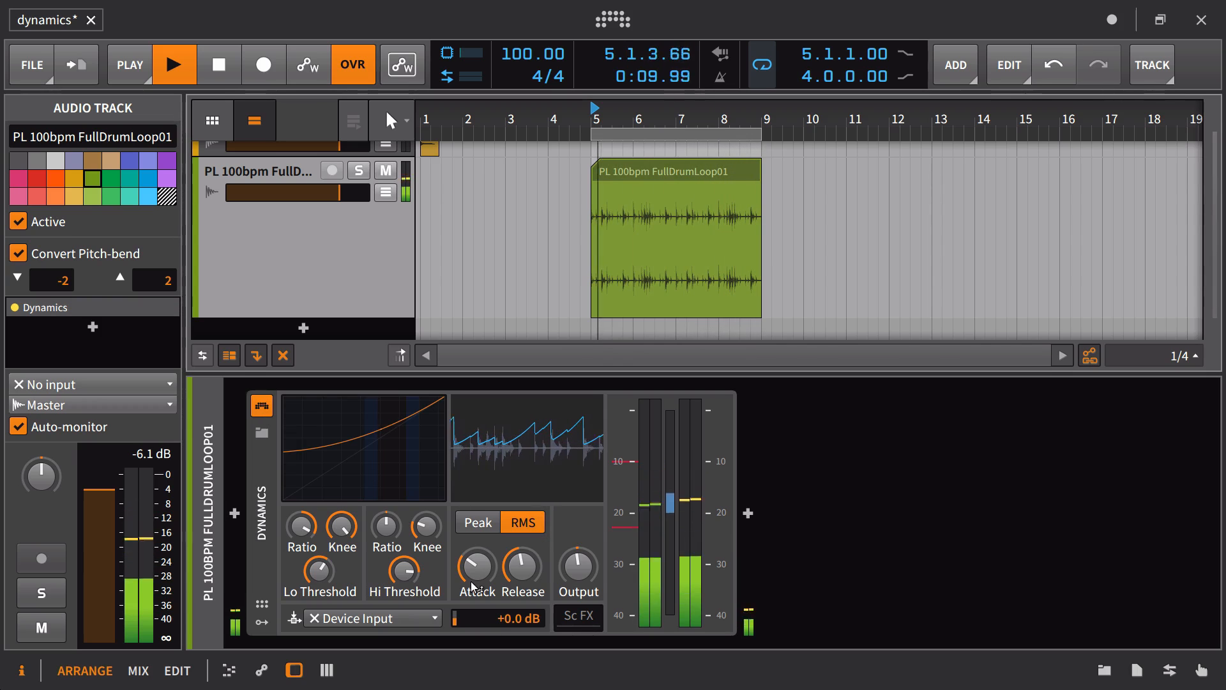
Step: Shorten Attack and Release, slightly reduce the low-stage Ratio, Knee and Threshold, and compare the loop with Dynamics bypassed
mouse_move(477, 565)
left_mouse_down()
mouse_move(477, 590)
mouse_move(522, 582)
mouse_move(470, 563)
left_mouse_up()
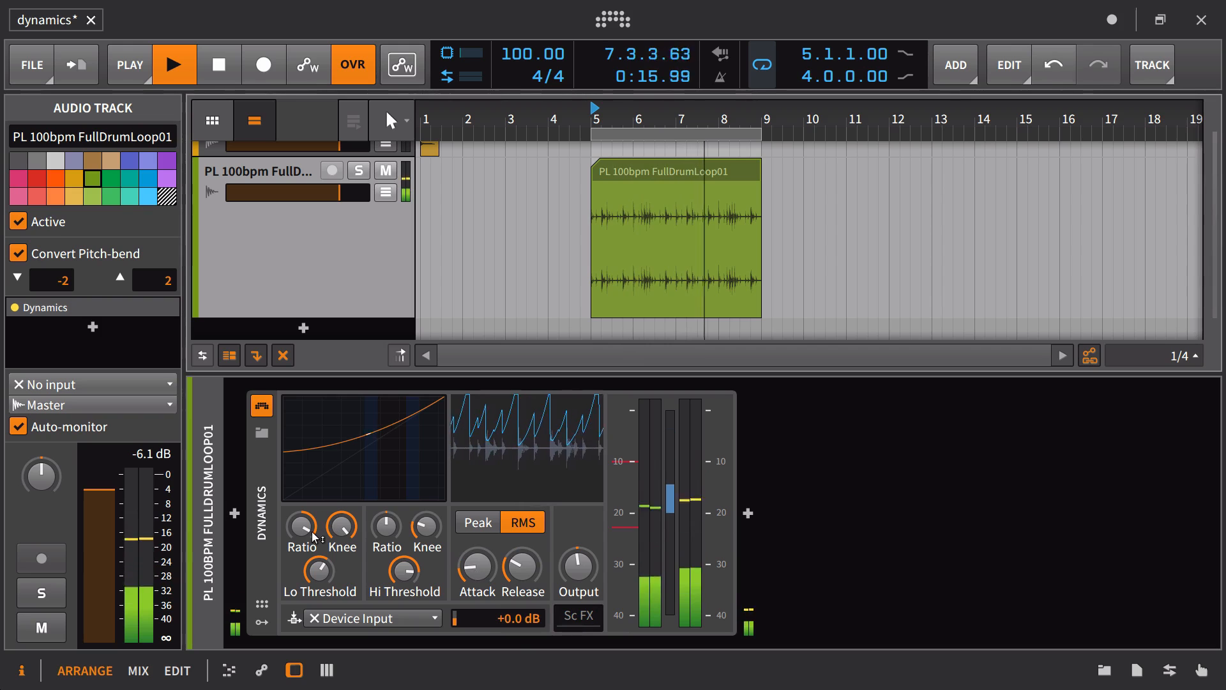
left_click_drag(314, 537, 342, 526)
left_click_drag(318, 569, 329, 570)
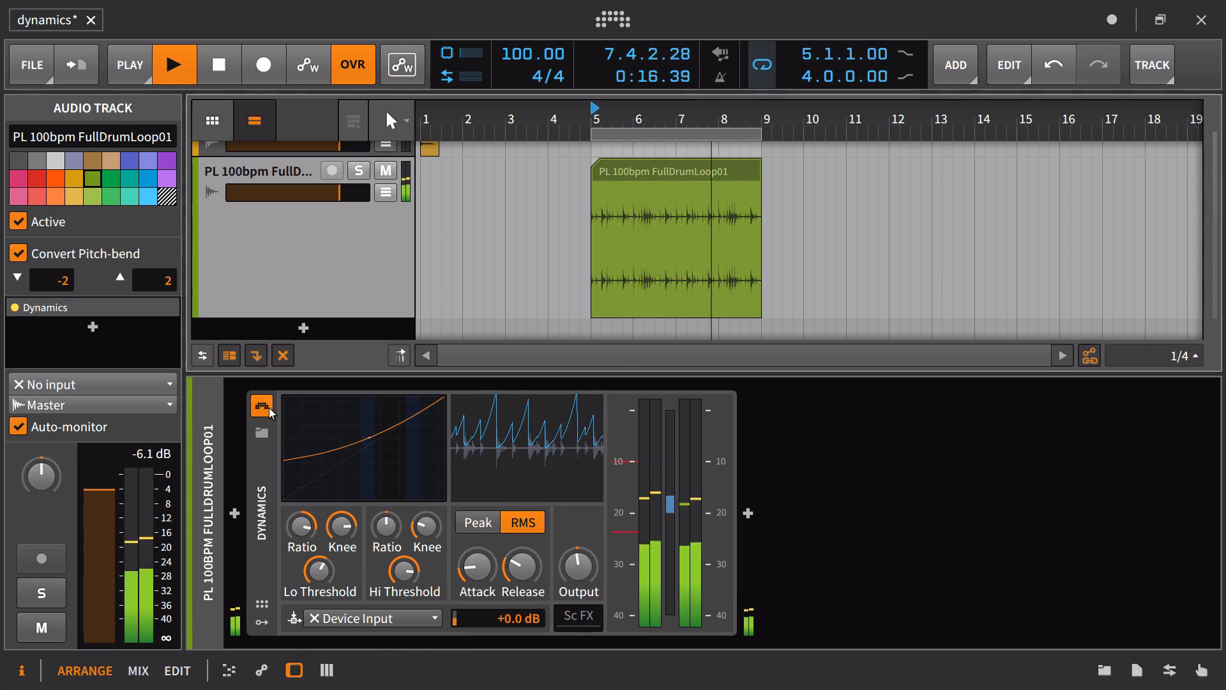
left_click(268, 408)
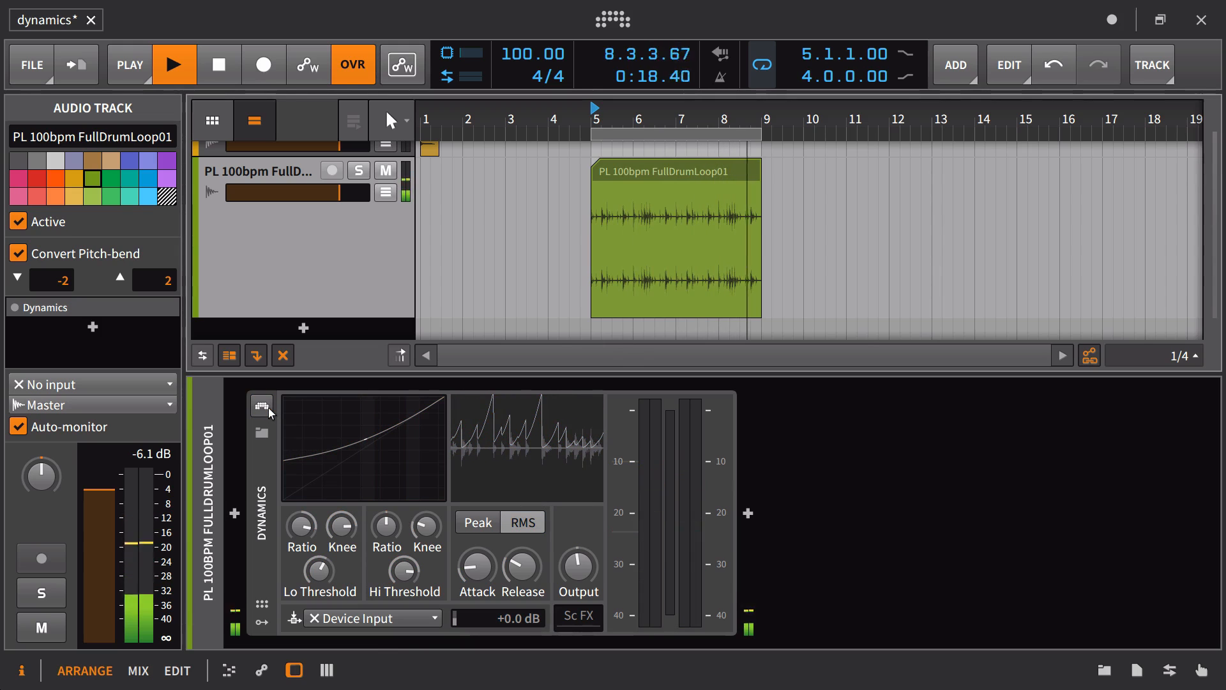
key("space")
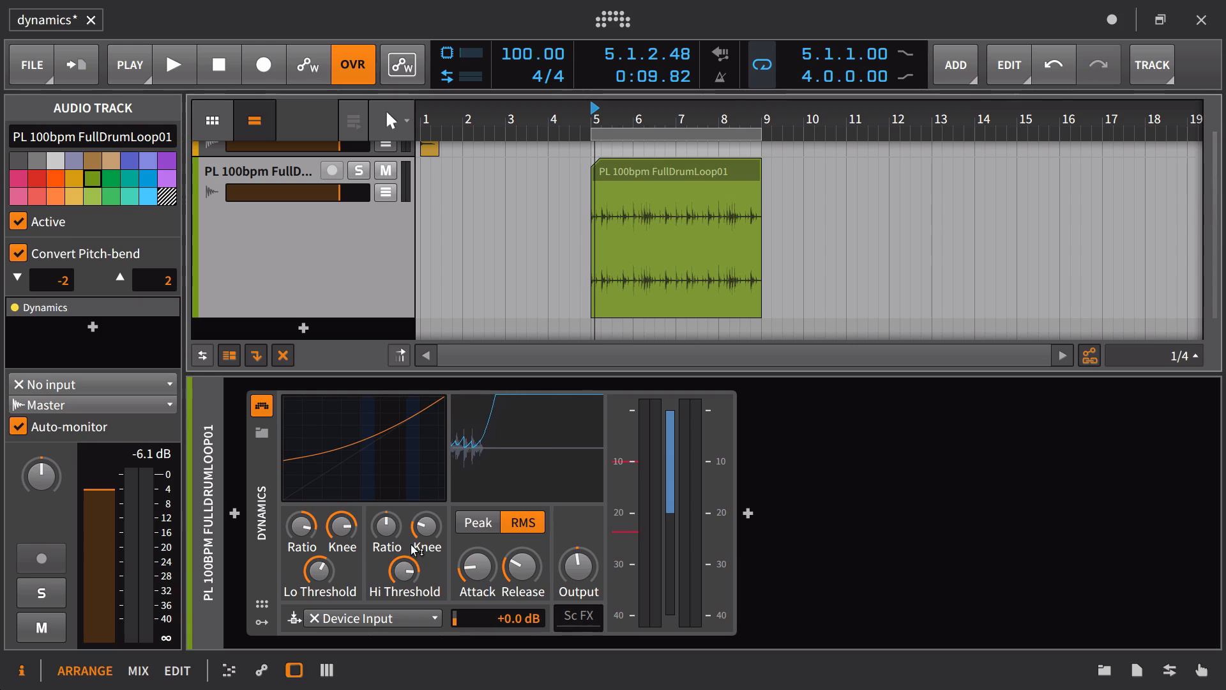
Step: While the loop plays, raise the high-stage Ratio to its maximum, lower the Hi Threshold, and shorten Attack to its minimum
key("space")
left_click_drag(390, 531, 390, 467)
left_click_drag(403, 570, 403, 584)
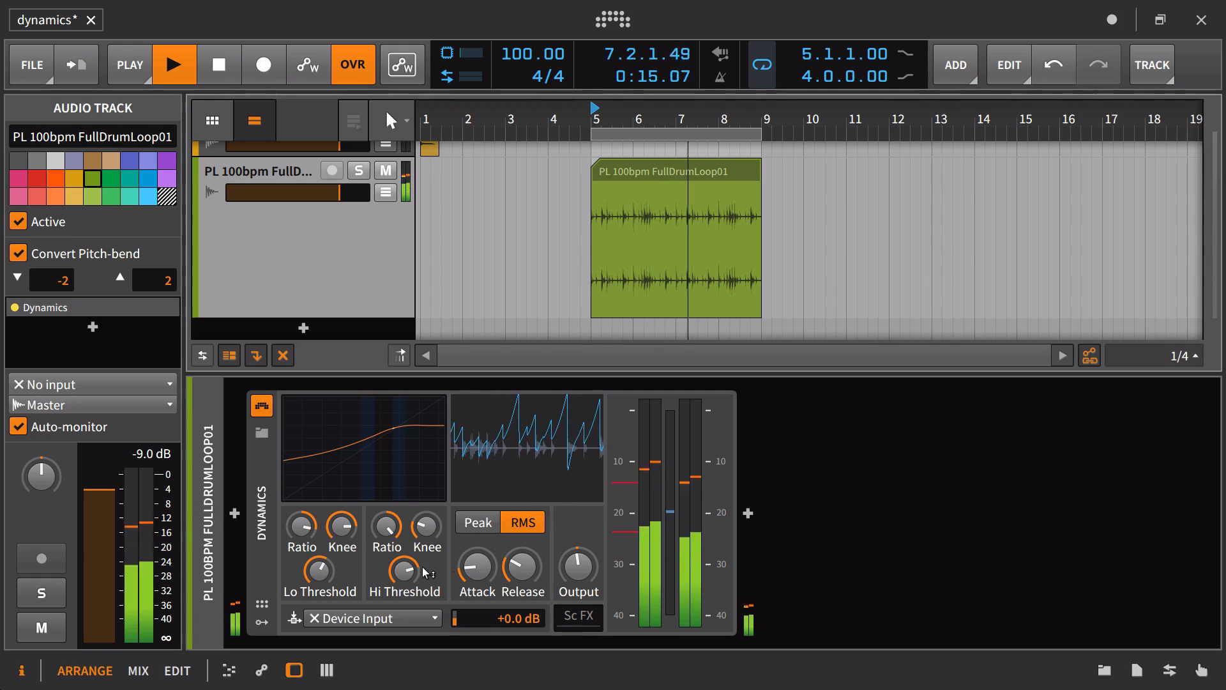
left_click_drag(480, 575, 480, 591)
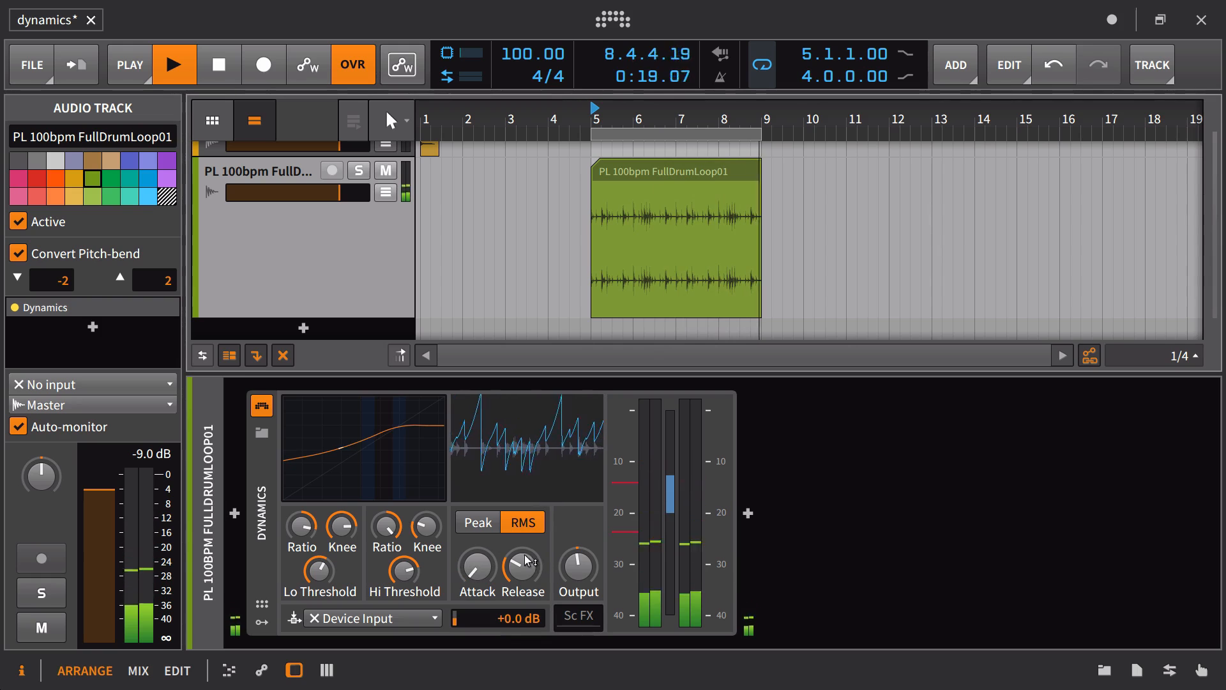
Step: Raise the Dynamics Output to compensate for the compression, checking the track's peak level with the device bypassed and enabled
left_click(165, 457)
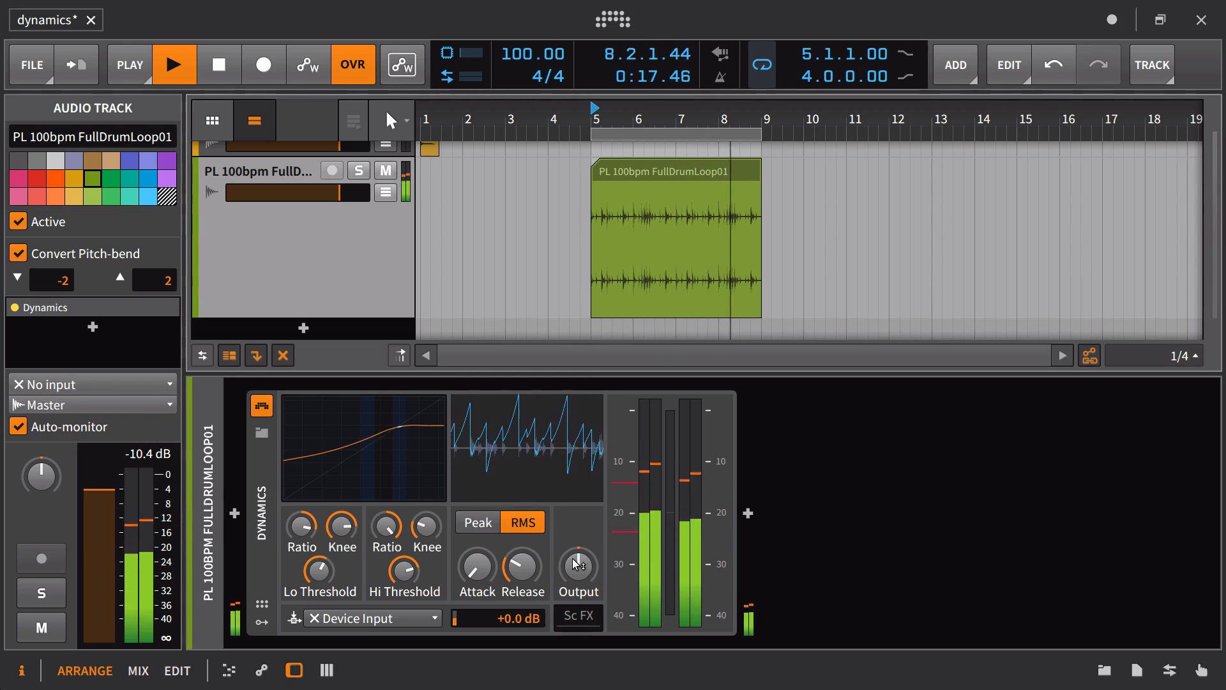
left_click_drag(572, 566, 572, 542)
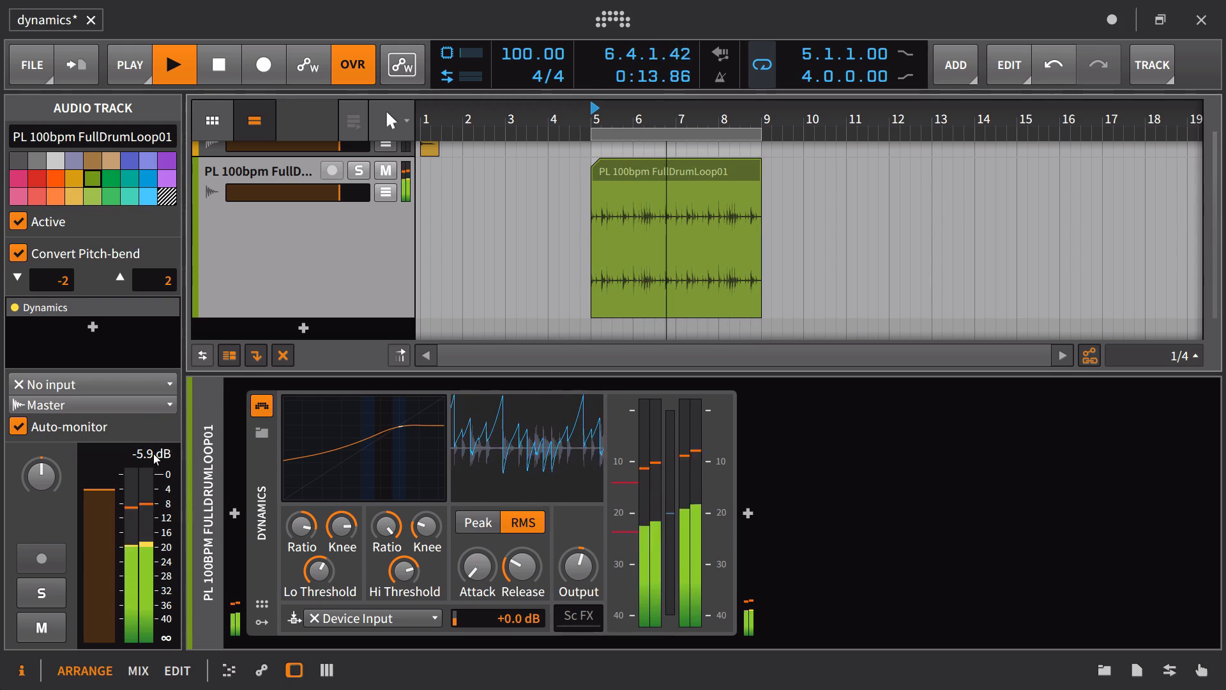
left_click(262, 405)
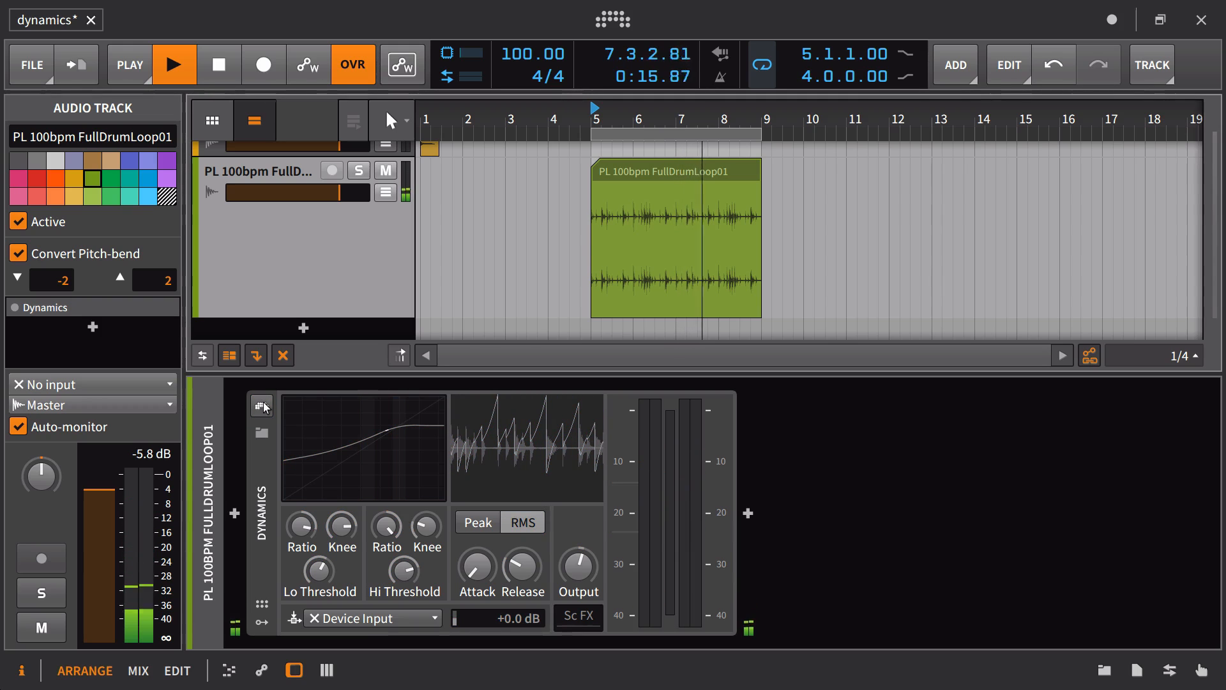
left_click(262, 406)
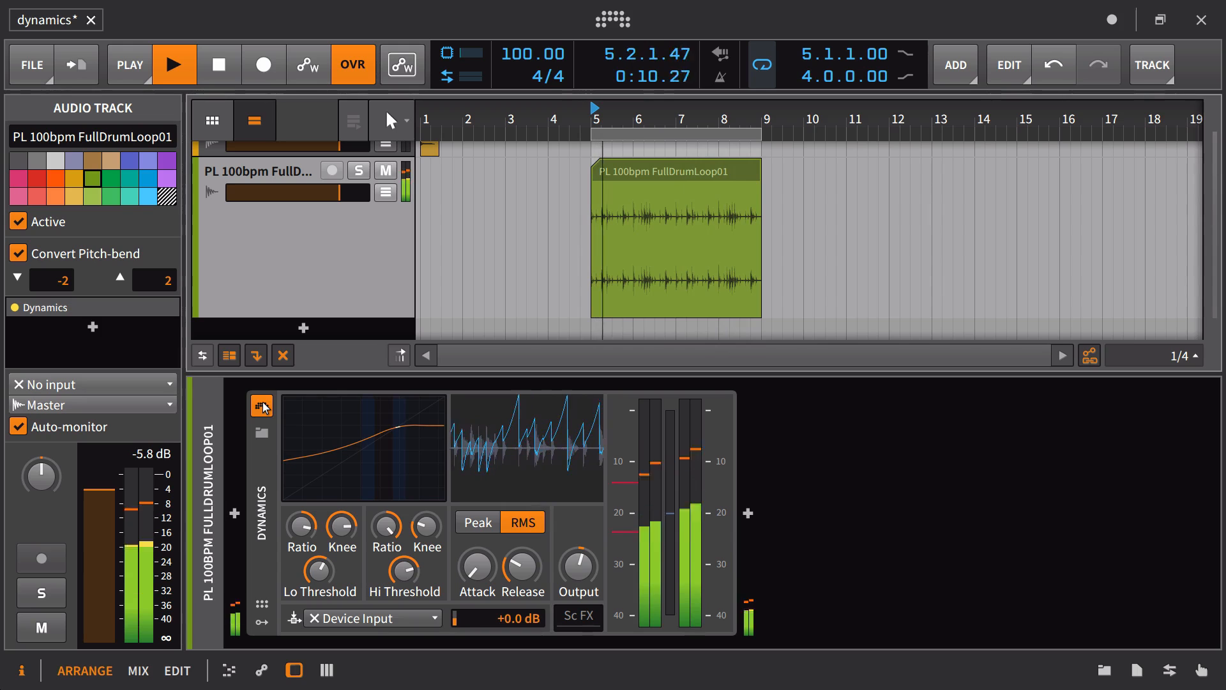
Step: Lengthen the Dynamics Release and fine-tune the low-stage Ratio, Threshold and Knee, leaving a narrower Knee
left_click_drag(477, 567, 522, 560)
left_click_drag(301, 525, 301, 529)
left_click_drag(319, 570, 319, 569)
left_click_drag(342, 525, 342, 522)
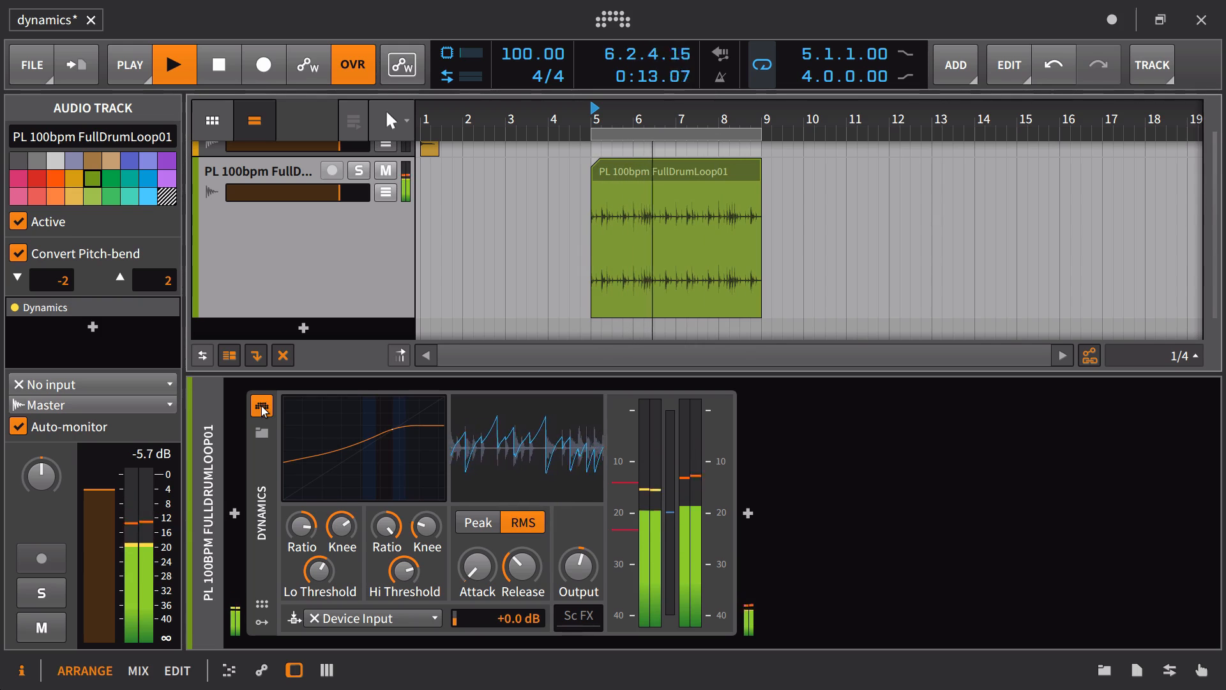
Step: Stop playback and bounce the PL 100bpm FullDrumLoop01 clip to a new audio track, using Pre-Fader source and 24-bit Integer depth
key("space")
left_click(670, 171)
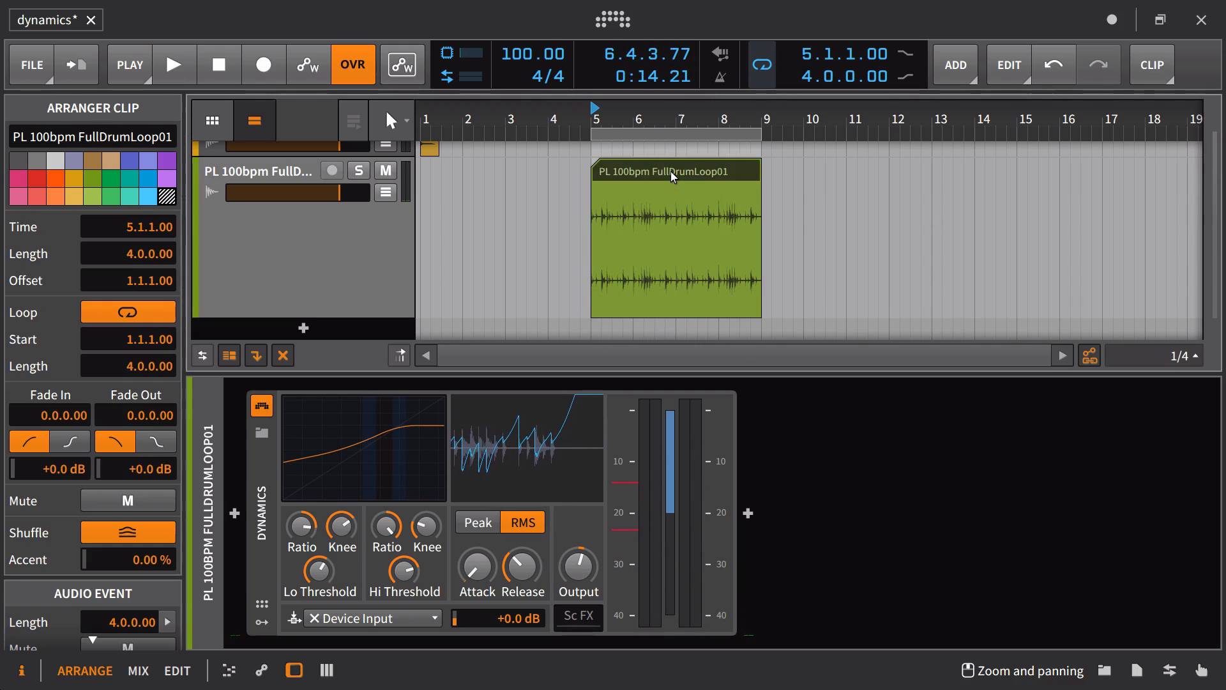
right_click(671, 171)
left_click(690, 457)
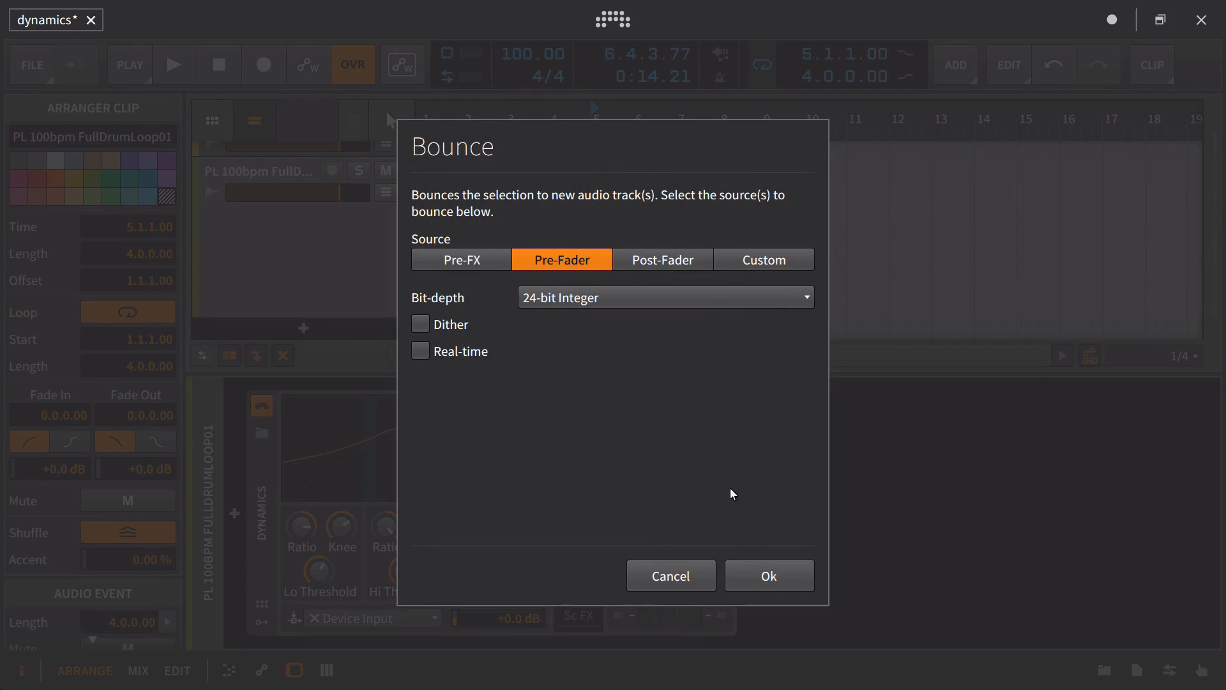
left_click(769, 576)
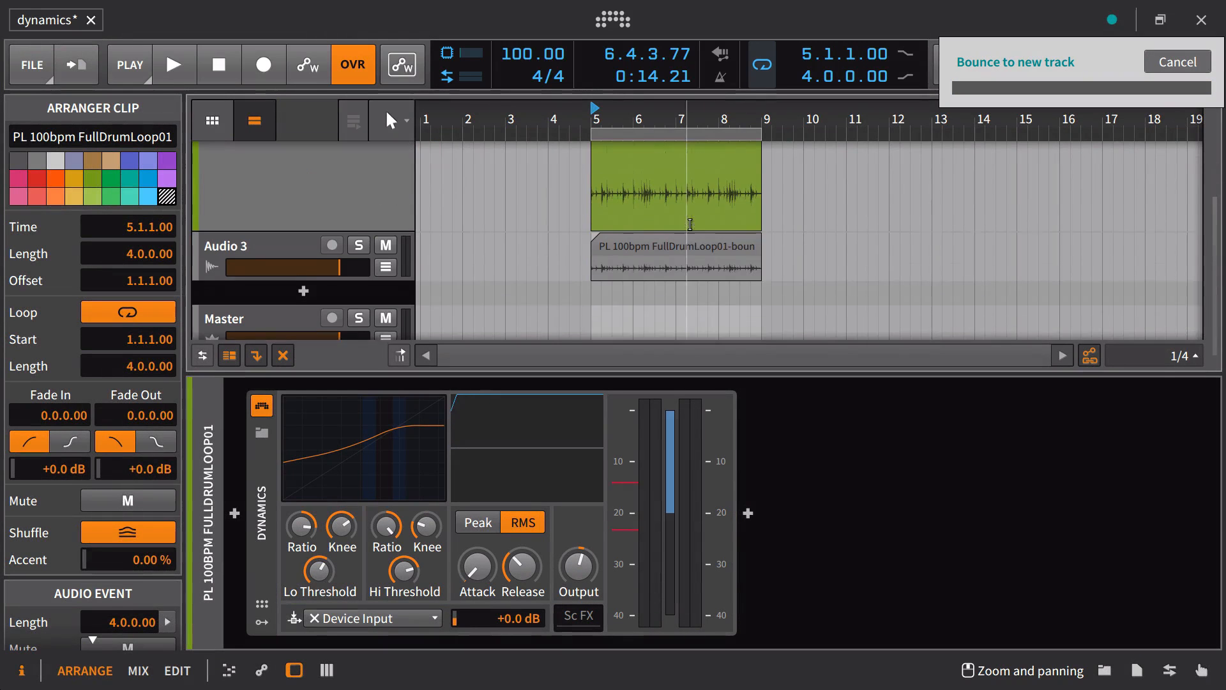
Step: Enlarge the bounced clip's track and compare its waveform with the original drum loop above it
left_click_drag(392, 266, 355, 334)
scroll(607, 298, "down", 2)
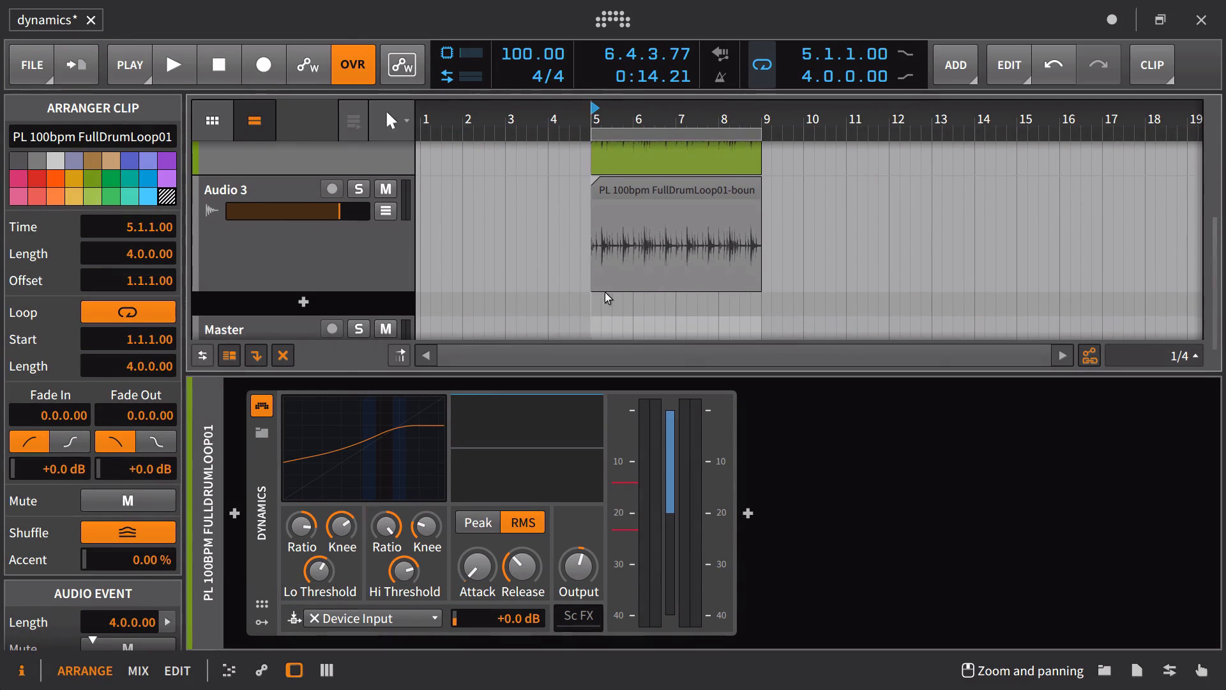
scroll(609, 274, "up", 5)
scroll(645, 255, "down", 4)
scroll(635, 211, "up", 1)
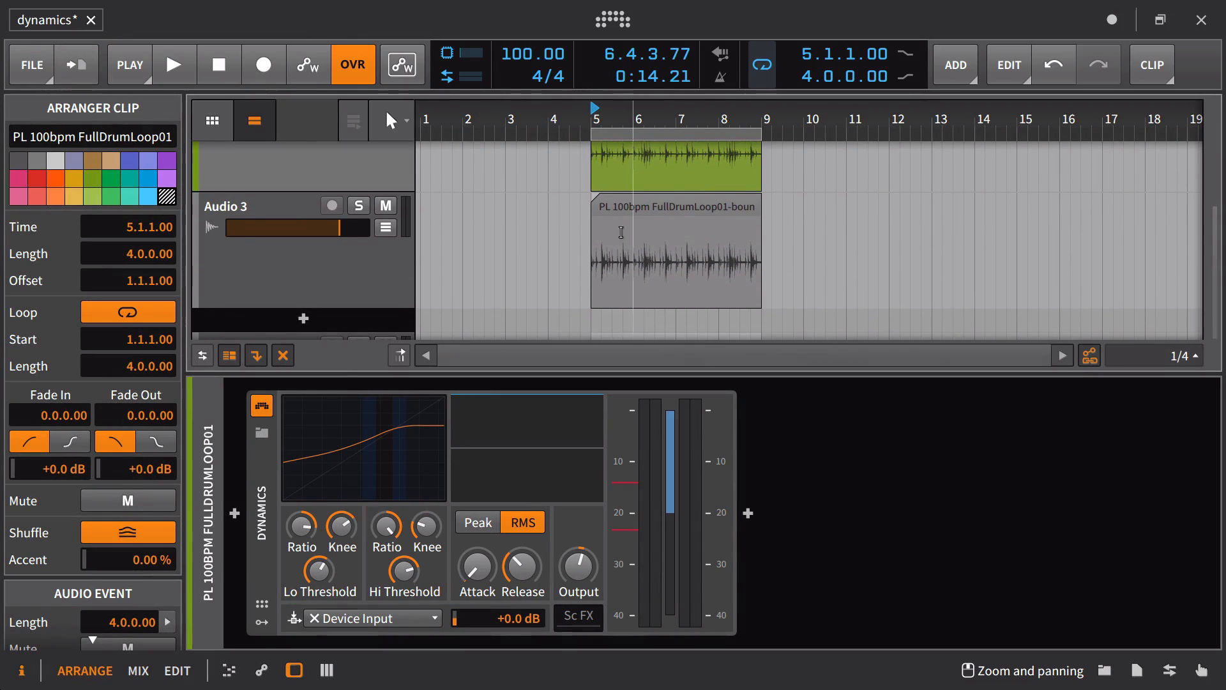
Step: Open the original and bounced drum loop clips alternately in the detail editor and compare their waveforms
double_click(634, 198)
left_click(635, 198)
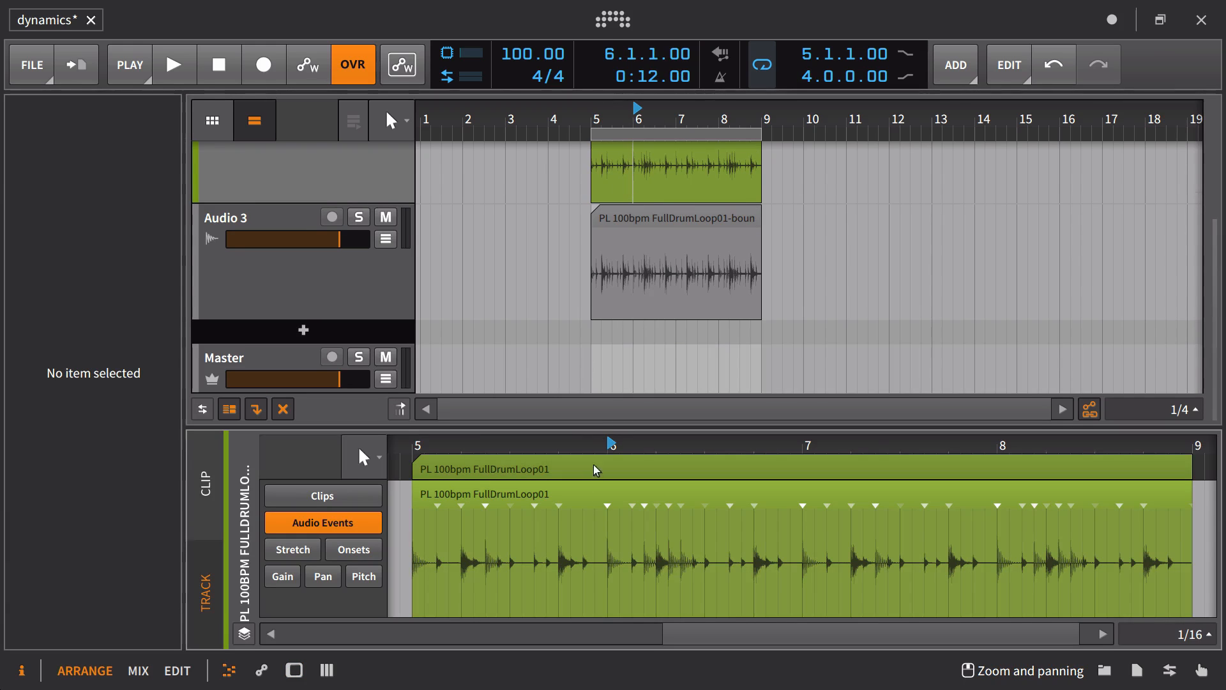
left_click(682, 227)
left_click(682, 224)
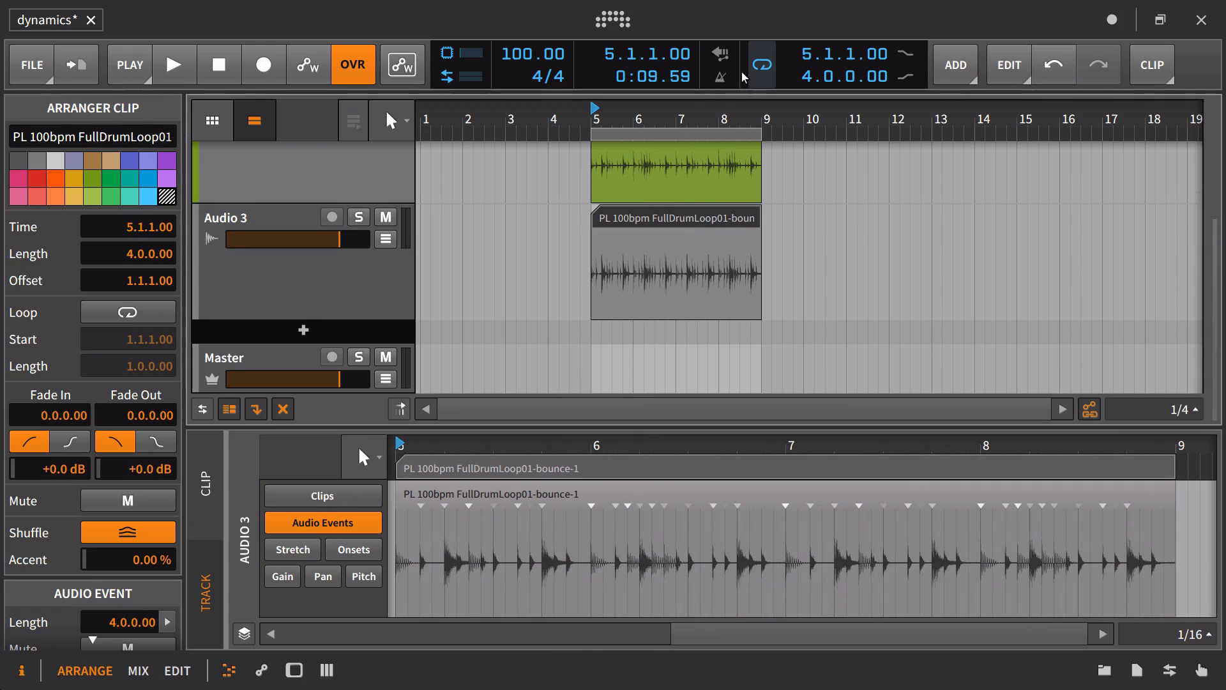
left_click(659, 192)
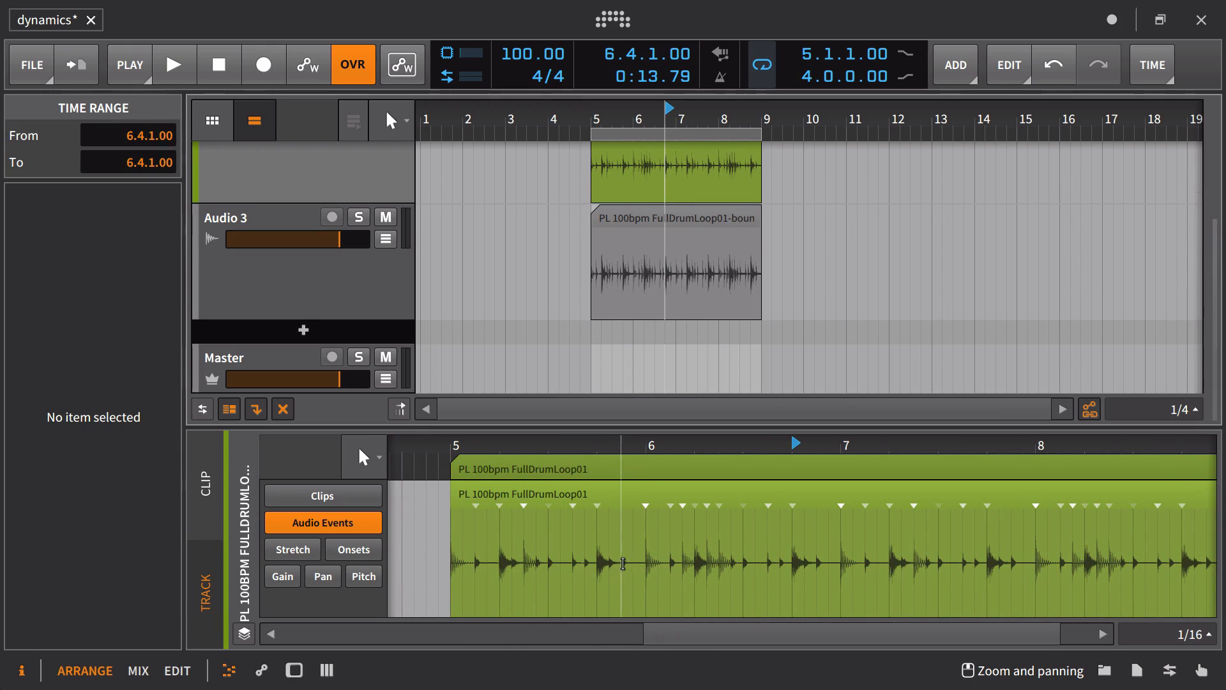
left_click(681, 240)
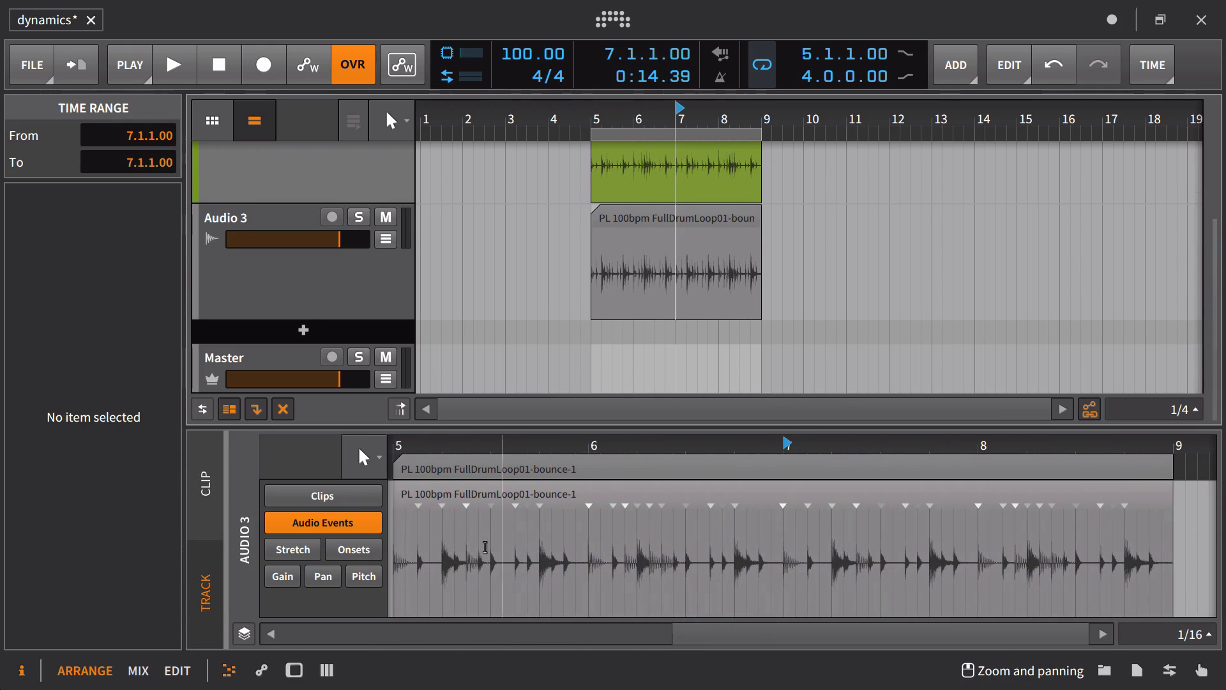
scroll(583, 276, "up", 1)
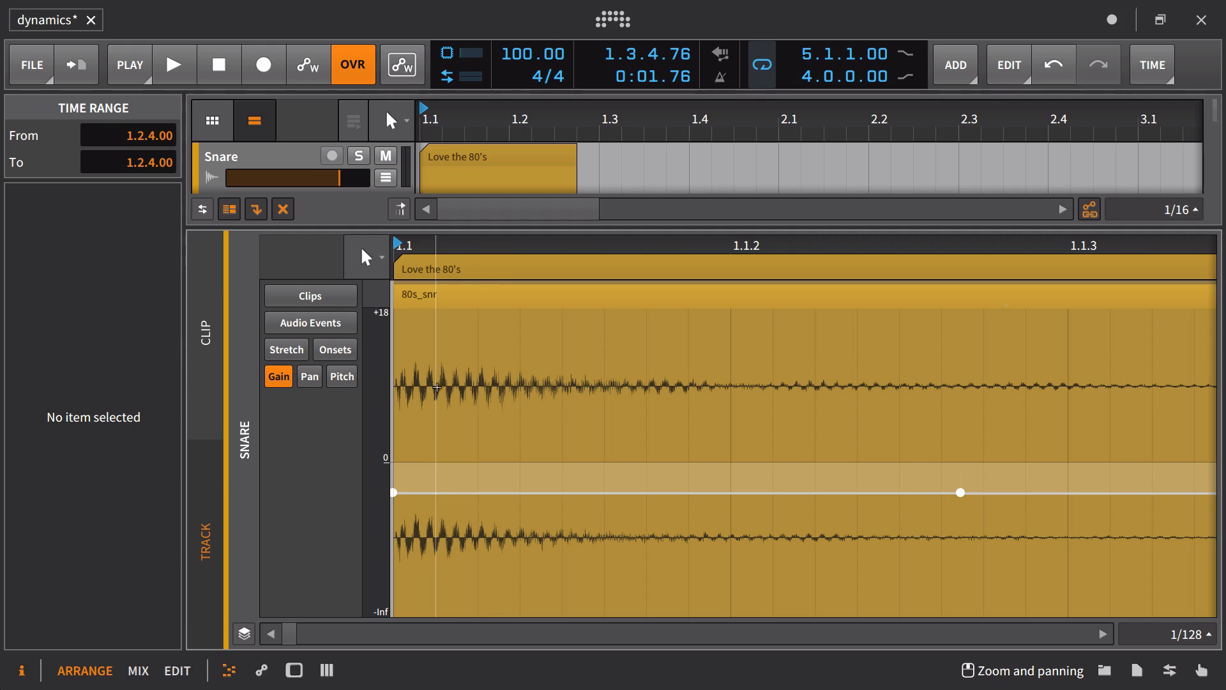
Step: Shape the 80s_snr gain envelope with a curved rise from -14.4 dB at 1.1.1.00, and play the Snare track to check its level
left_click(446, 492)
left_click_drag(463, 505, 393, 525)
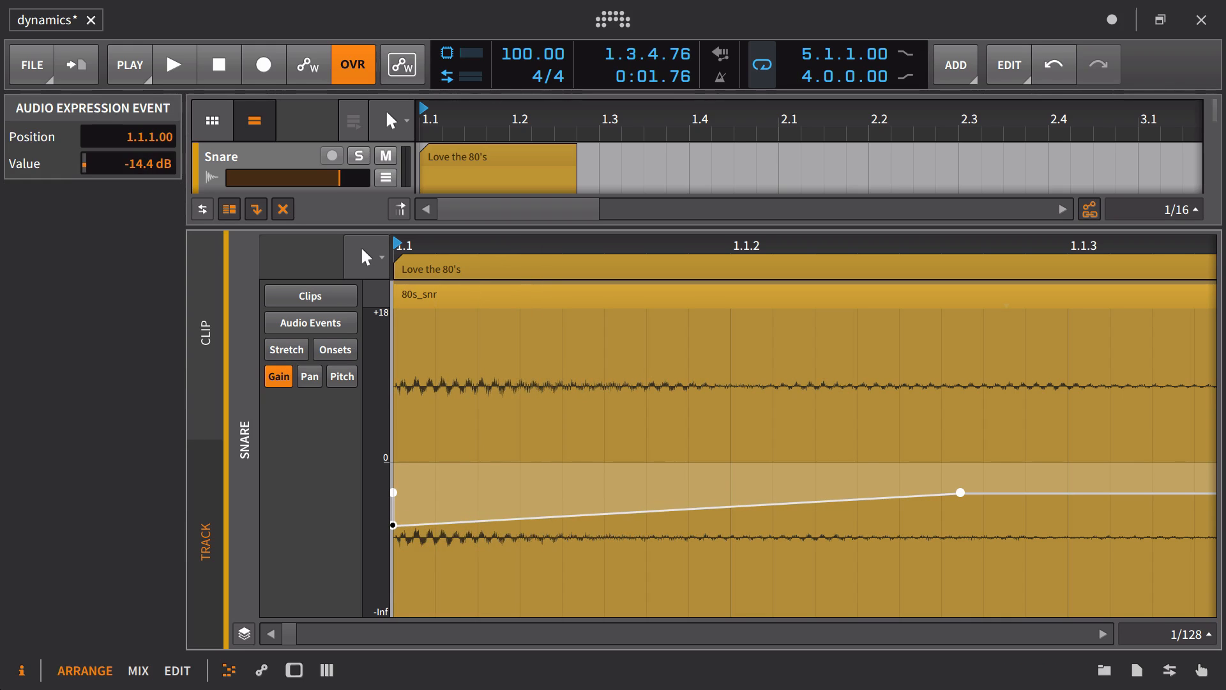
left_click_drag(537, 518, 536, 500)
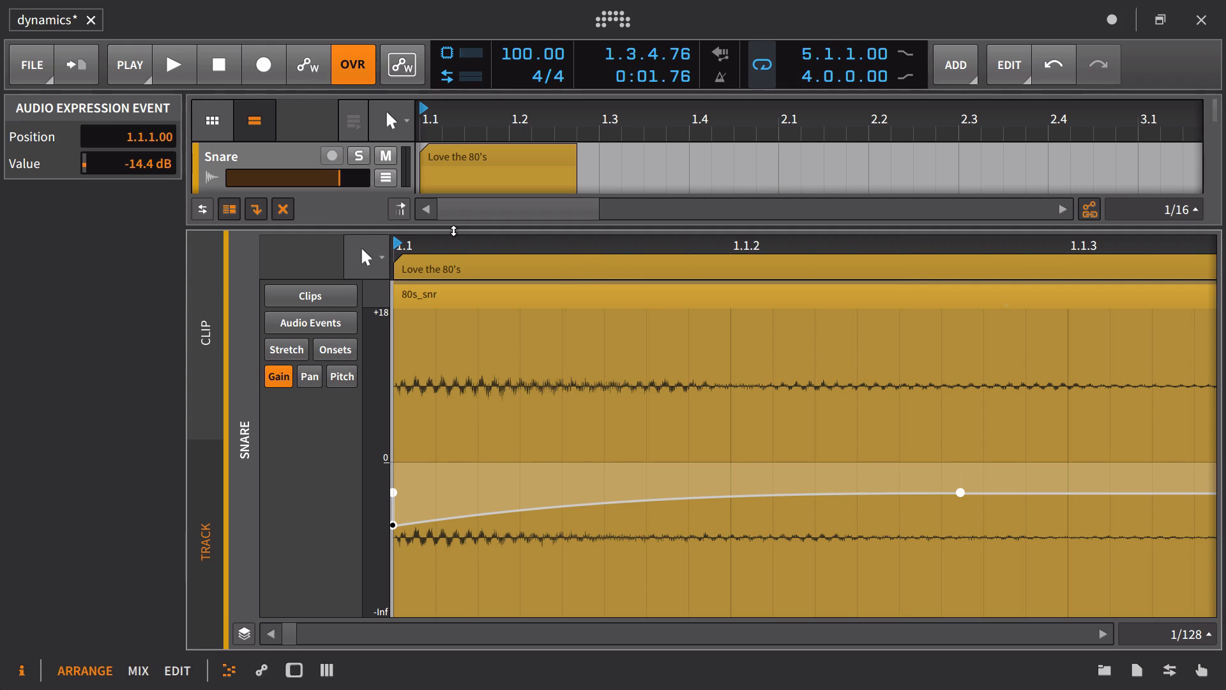
key("space")
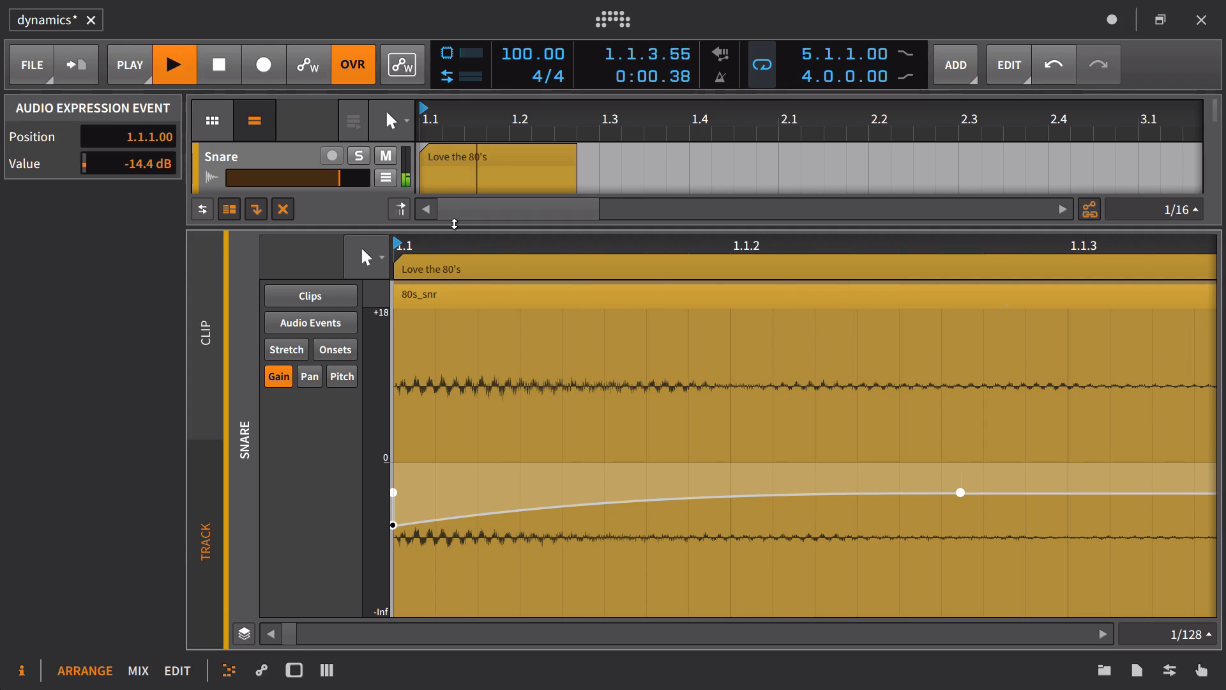
left_click(286, 164)
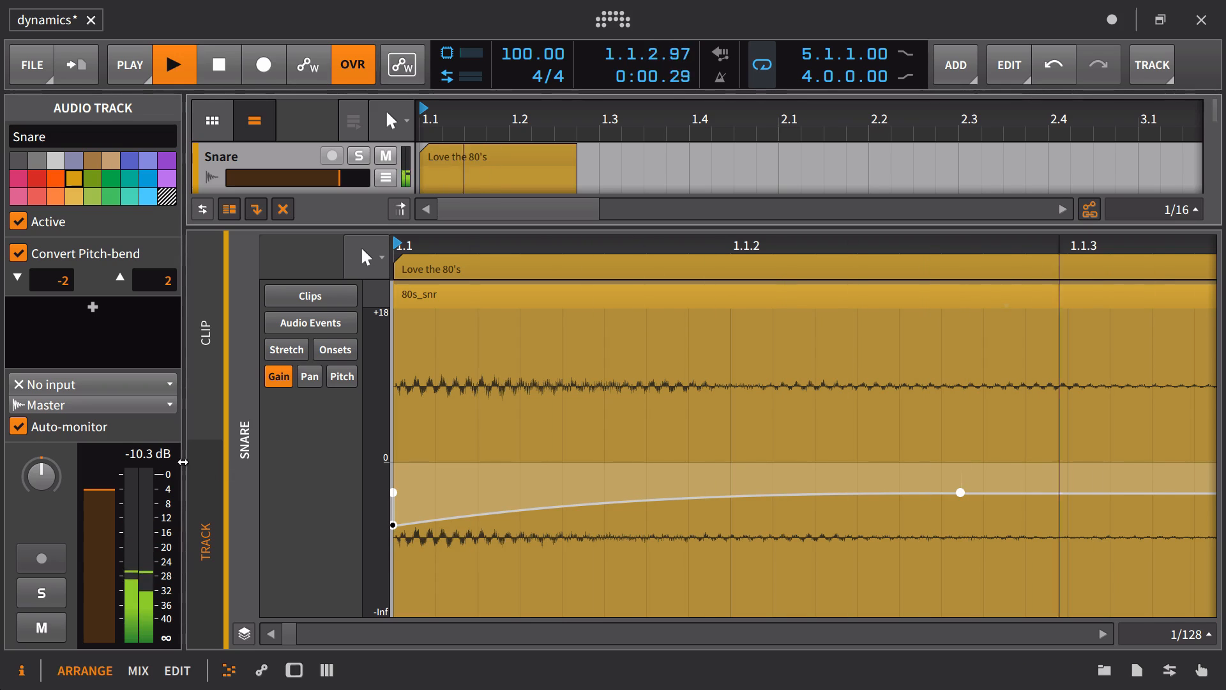
Step: Raise the audio event gain of the Love the 80's clip to -4.5 dB and audition the snare
left_click(447, 168)
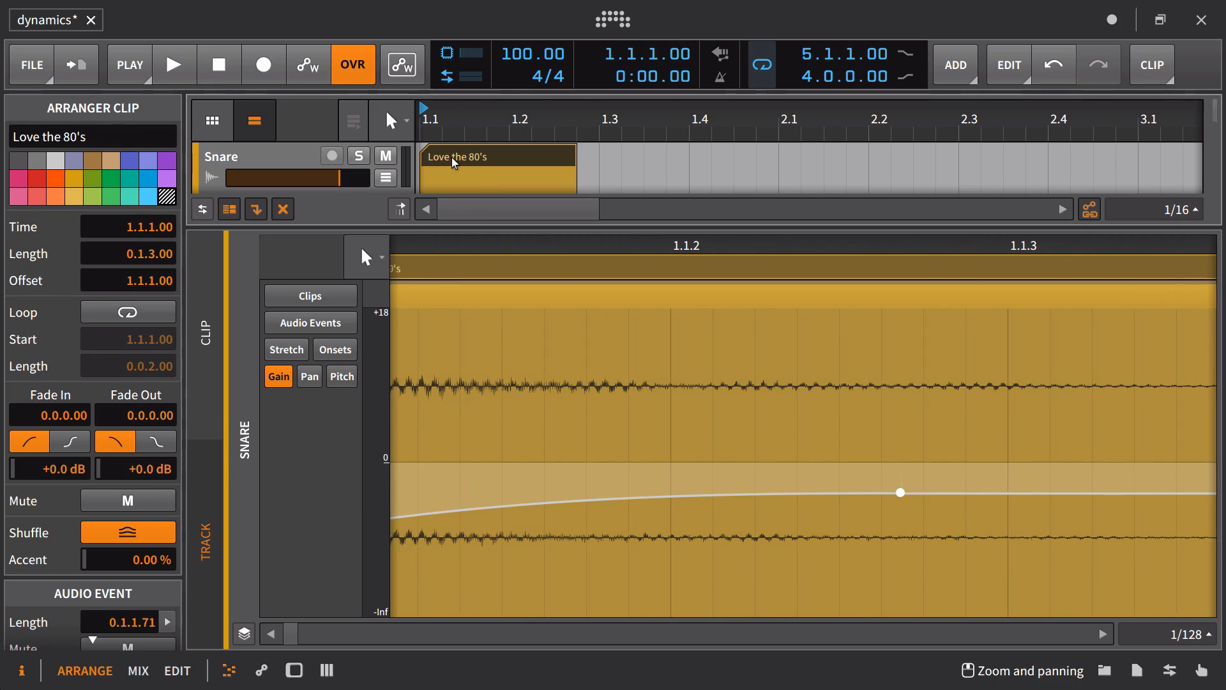
scroll(30, 595, "down", 2)
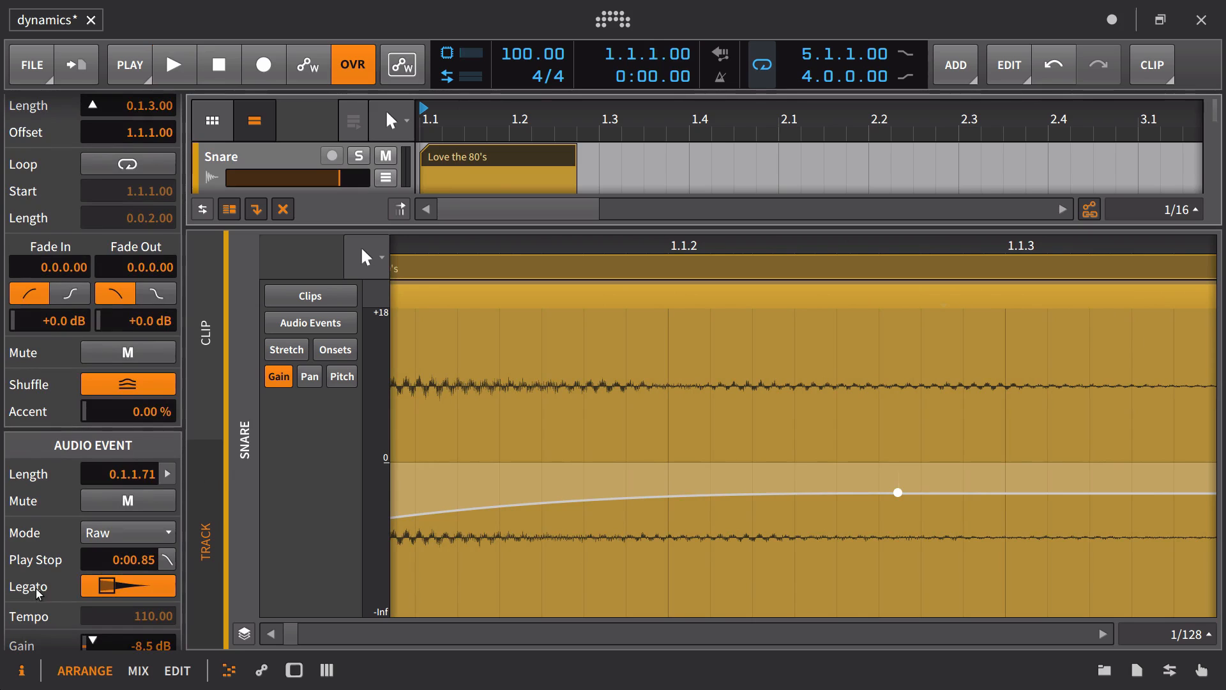
scroll(58, 573, "down", 2)
left_click(114, 559)
left_click(114, 558)
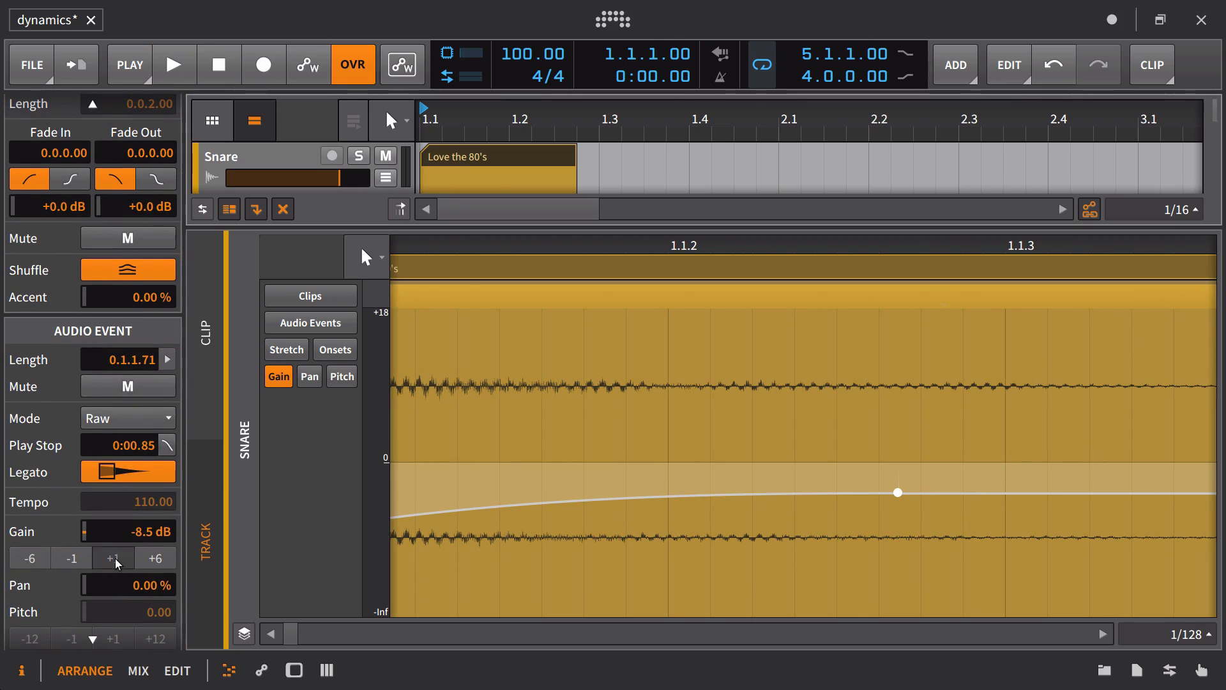
left_click(114, 558)
left_click(114, 559)
key("space")
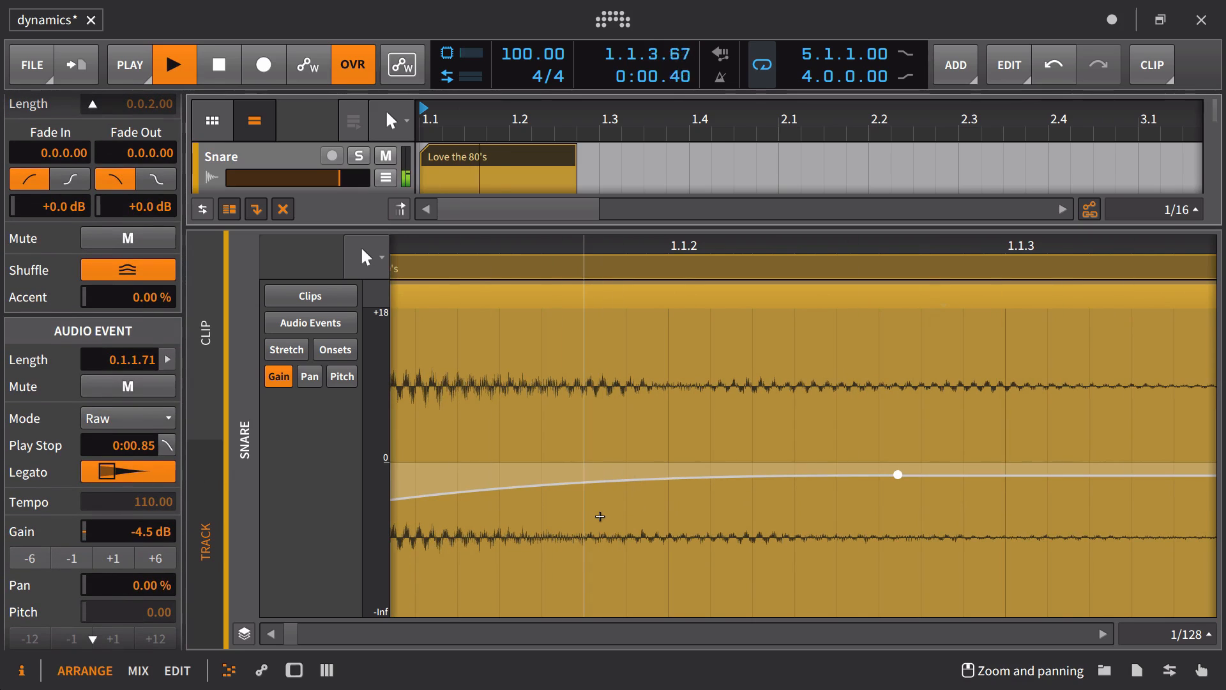
key("space")
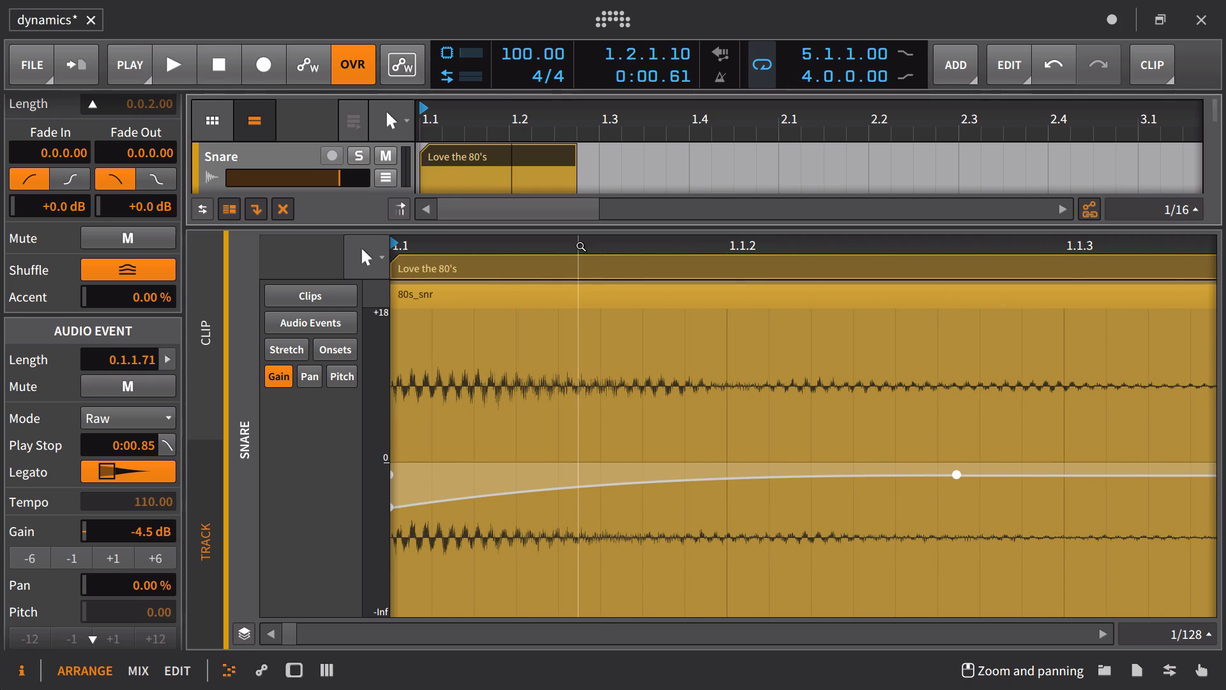
Step: Examine the snare's waveform and gain curve up close and in full, and enlarge the arranger area
left_click_drag(580, 247, 447, 191)
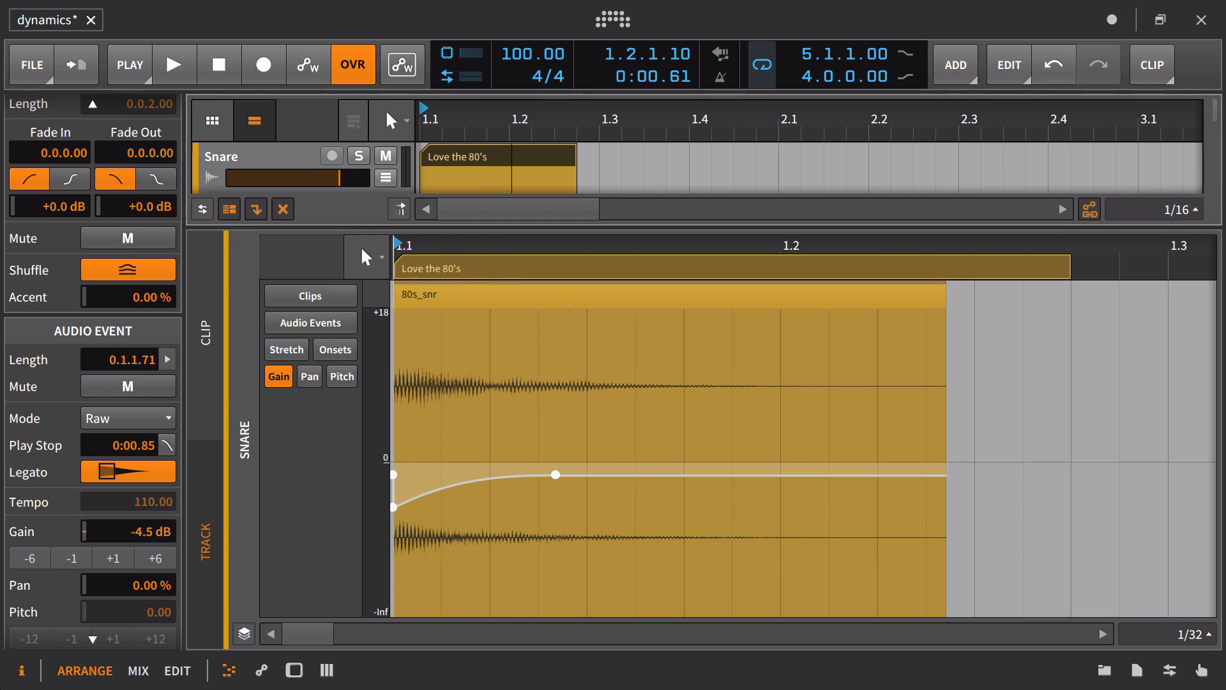
scroll(520, 339, "up", 5)
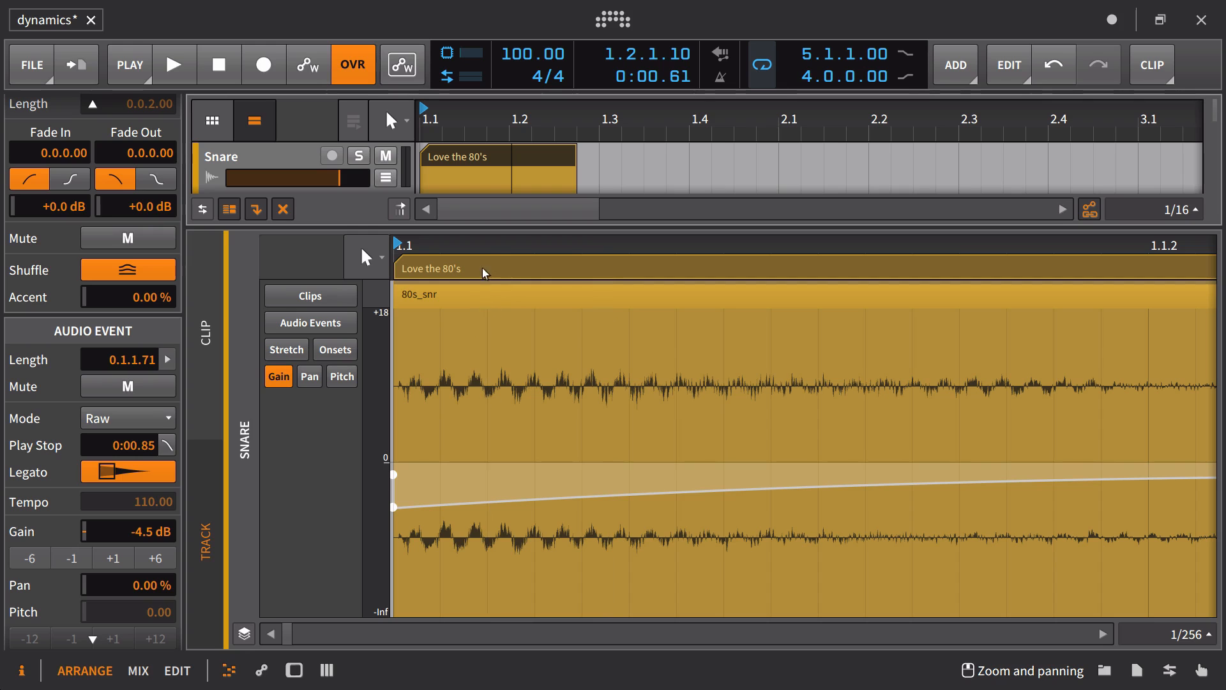
left_click_drag(487, 246, 487, 317)
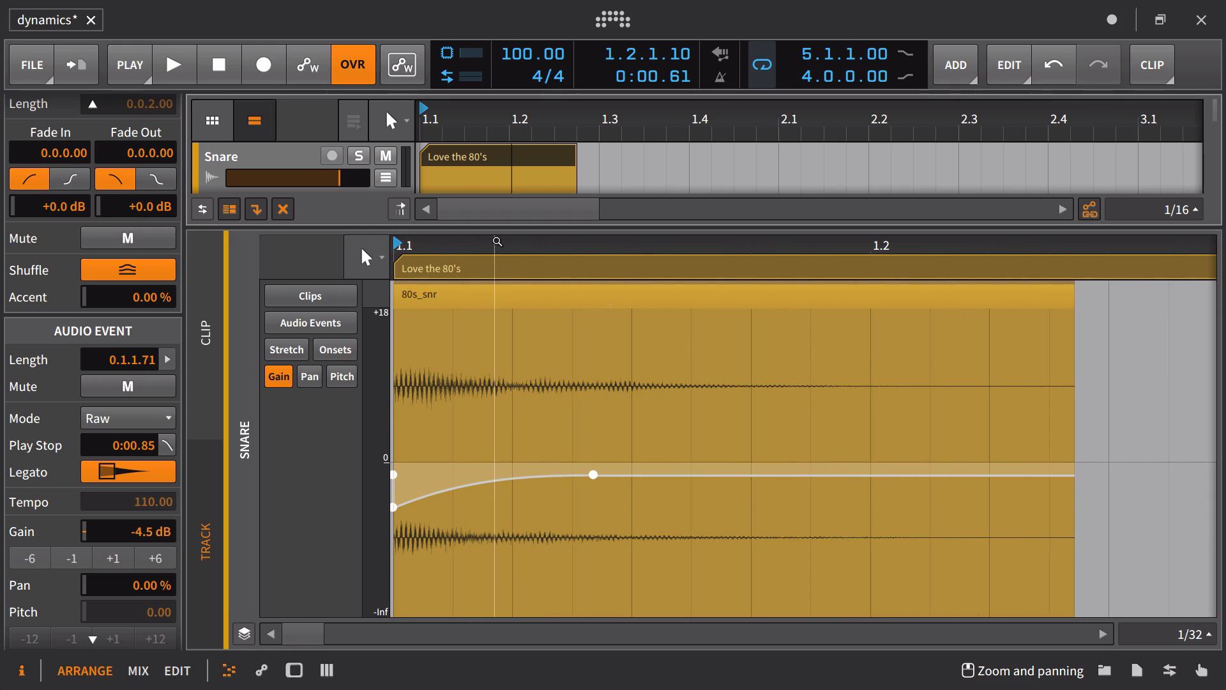
scroll(474, 174, "down", 2)
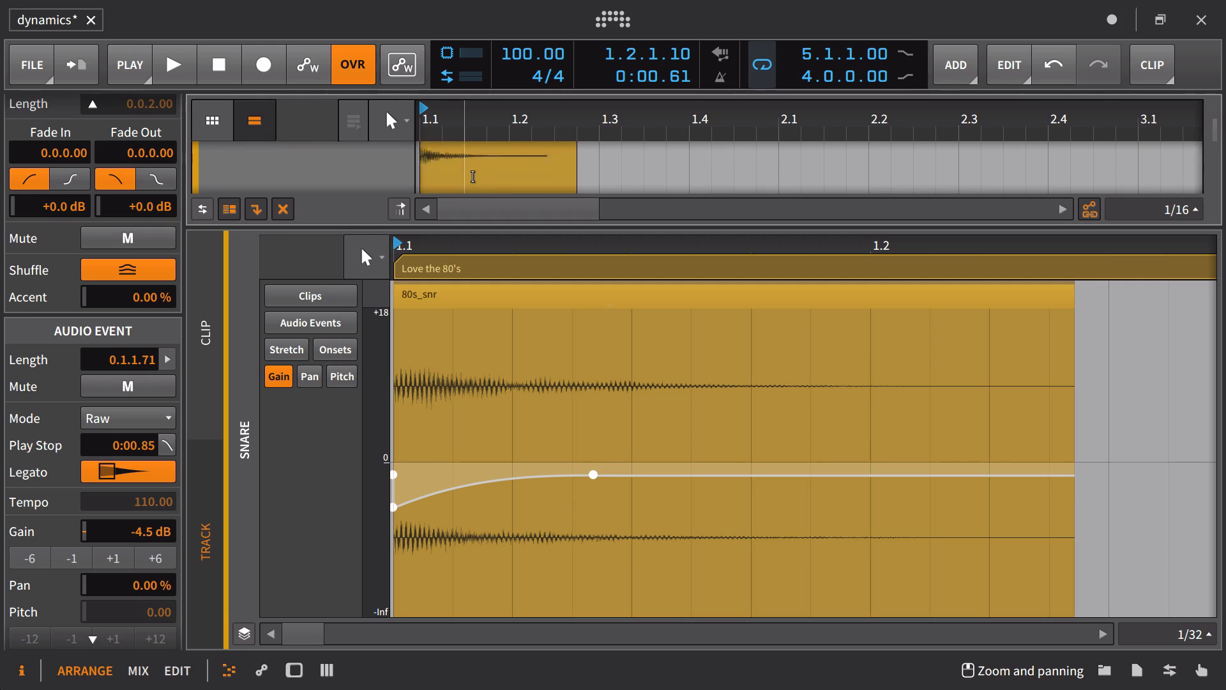
left_click_drag(570, 224, 543, 375)
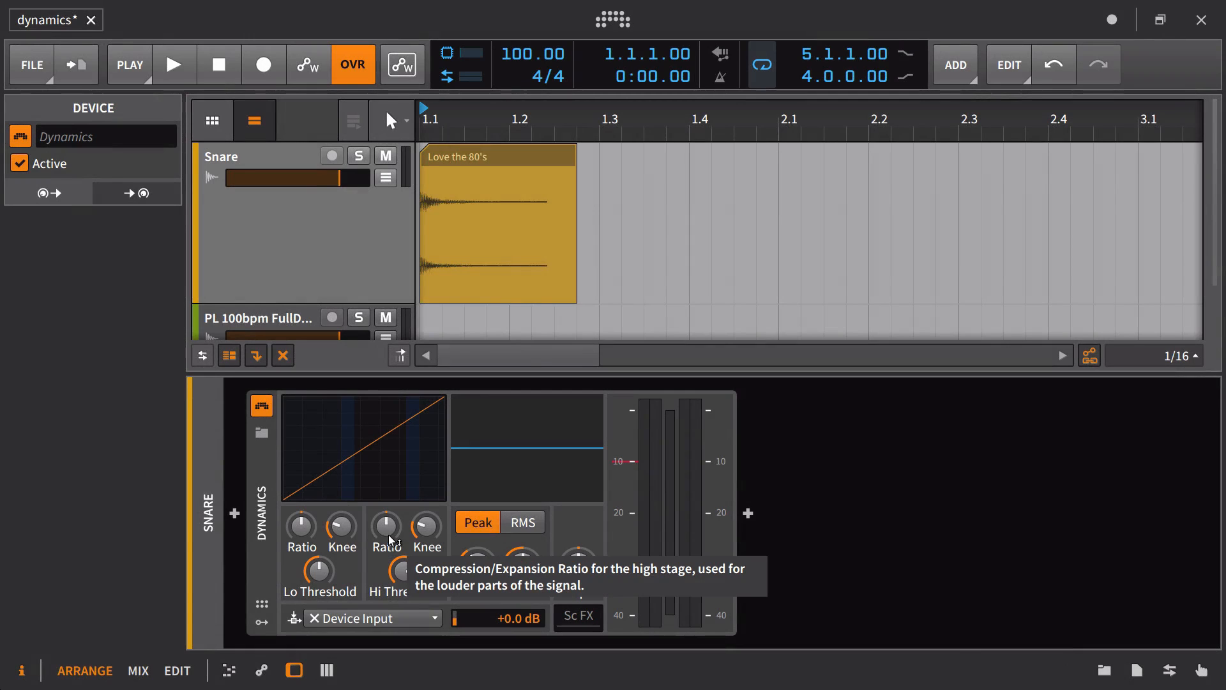
Step: Lower the high-stage Threshold of the snare's Dynamics device, reduce its Knee to a hard corner and set the Ratio to about 1:5
left_click_drag(386, 526, 387, 521)
left_click_drag(405, 570, 405, 586)
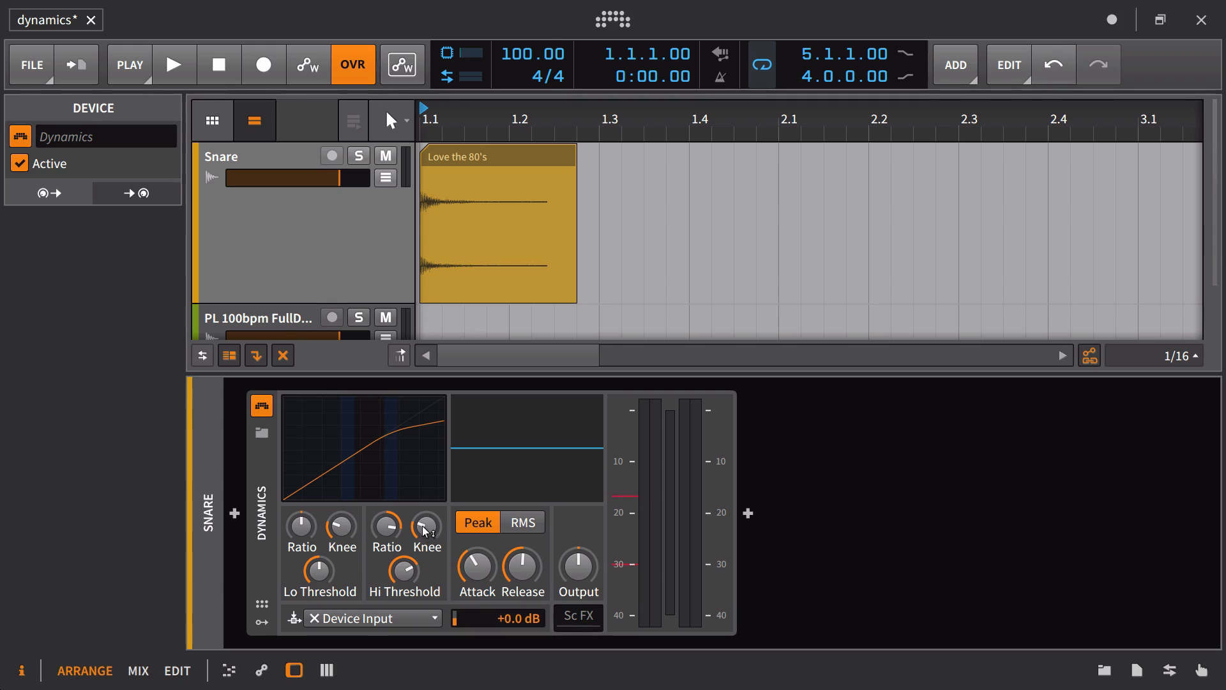
left_click_drag(426, 528, 395, 520)
left_click_drag(397, 531, 397, 525)
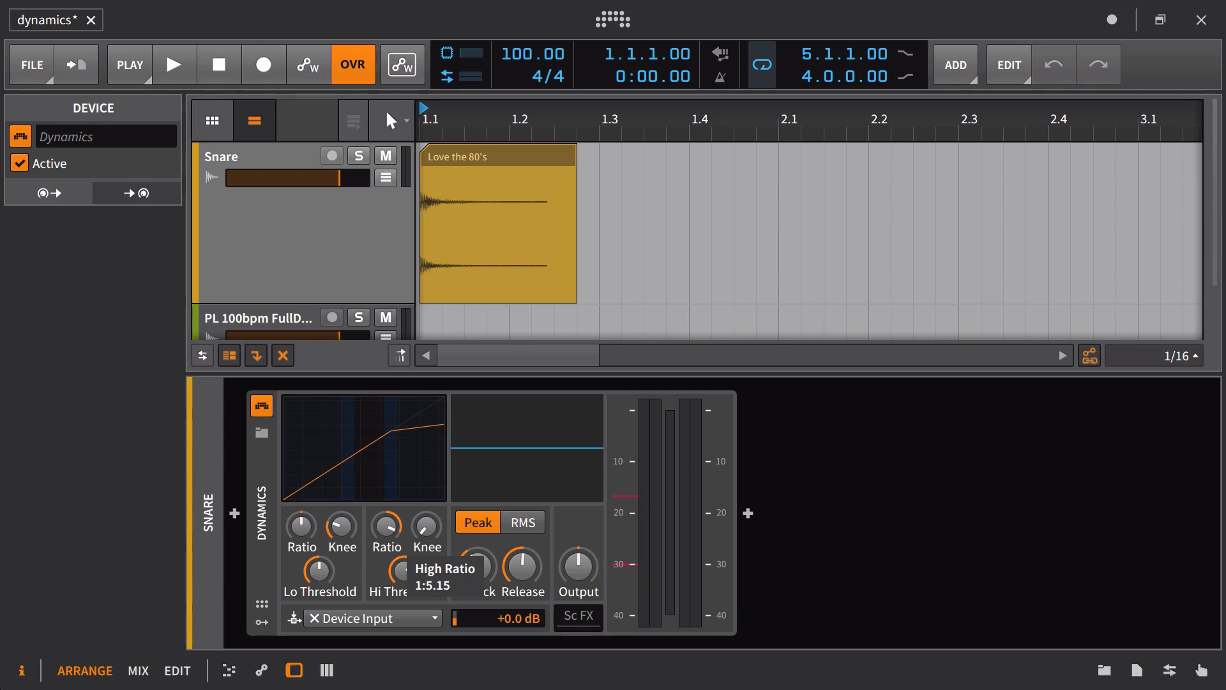
left_click_drag(394, 540, 394, 533)
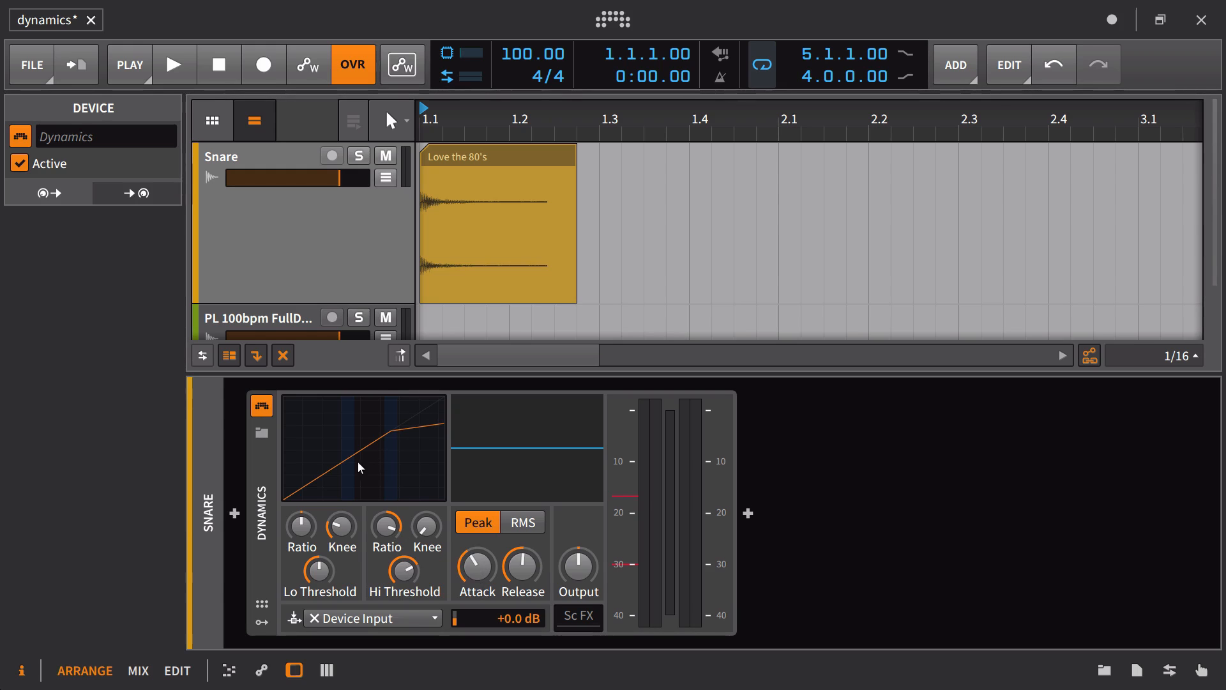
Step: Reduce the high-stage Ratio for gentler compression and shorten the Dynamics Attack to its minimum
mouse_move(392, 534)
left_mouse_down()
mouse_move(398, 518)
mouse_move(388, 527)
left_mouse_up()
left_click_drag(385, 534, 385, 543)
left_click_drag(470, 565, 470, 609)
scroll(443, 166, "up", 10)
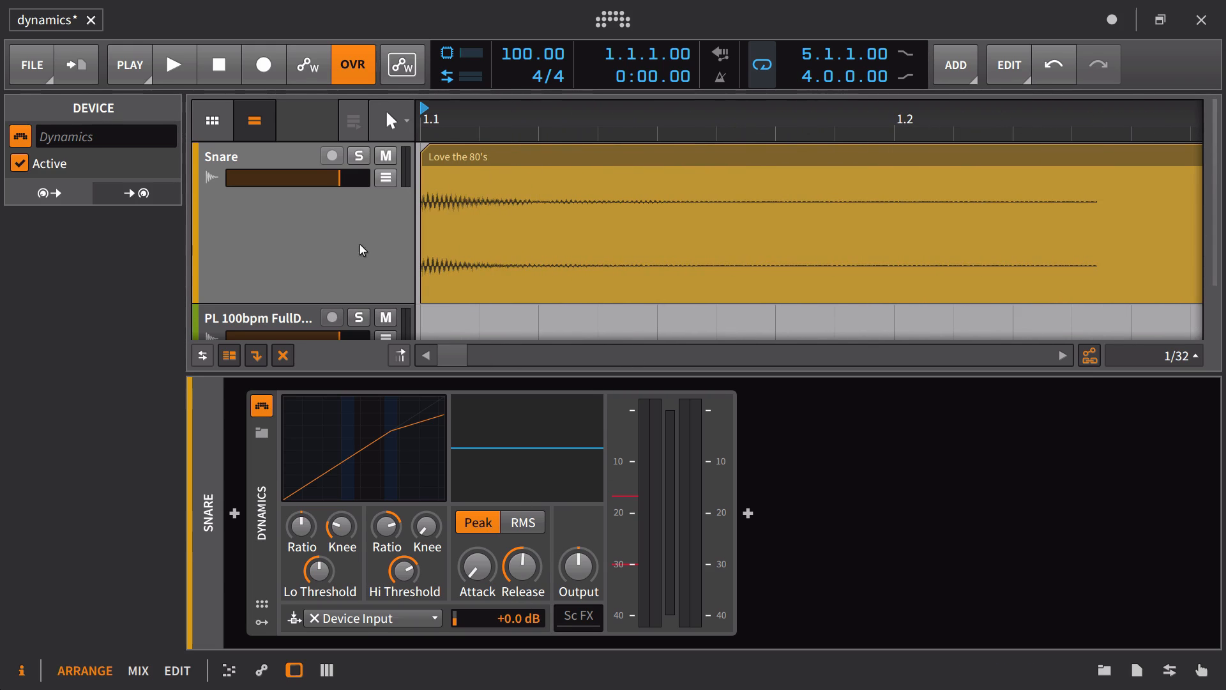
Step: Audition the snare repeatedly with the Dynamics device enabled, and again with it bypassed
key("space")
key("space")
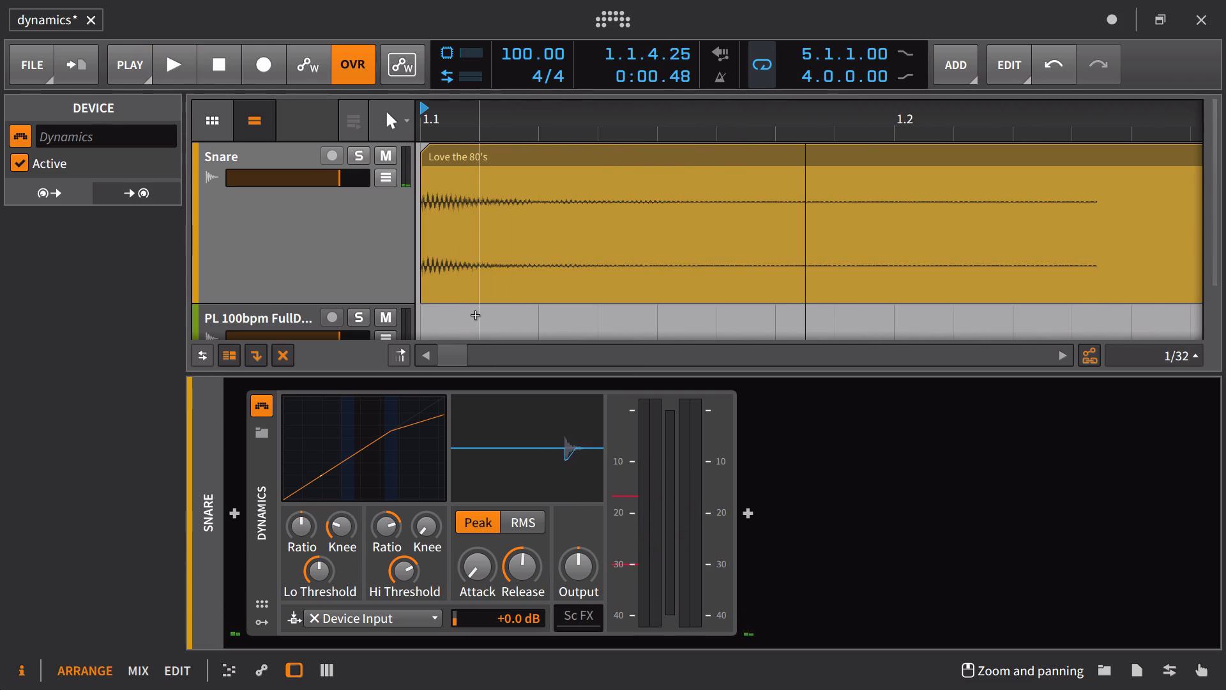
key("space")
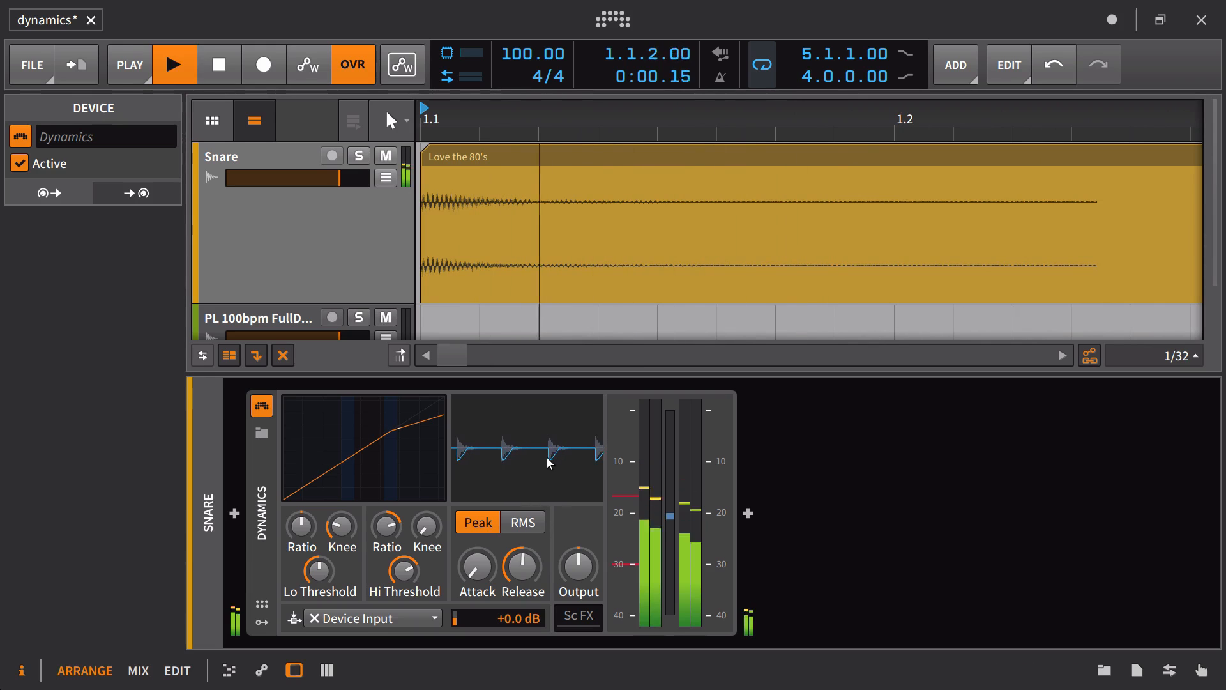
key("space")
left_click(260, 406)
key("space")
key("space")
key("space")
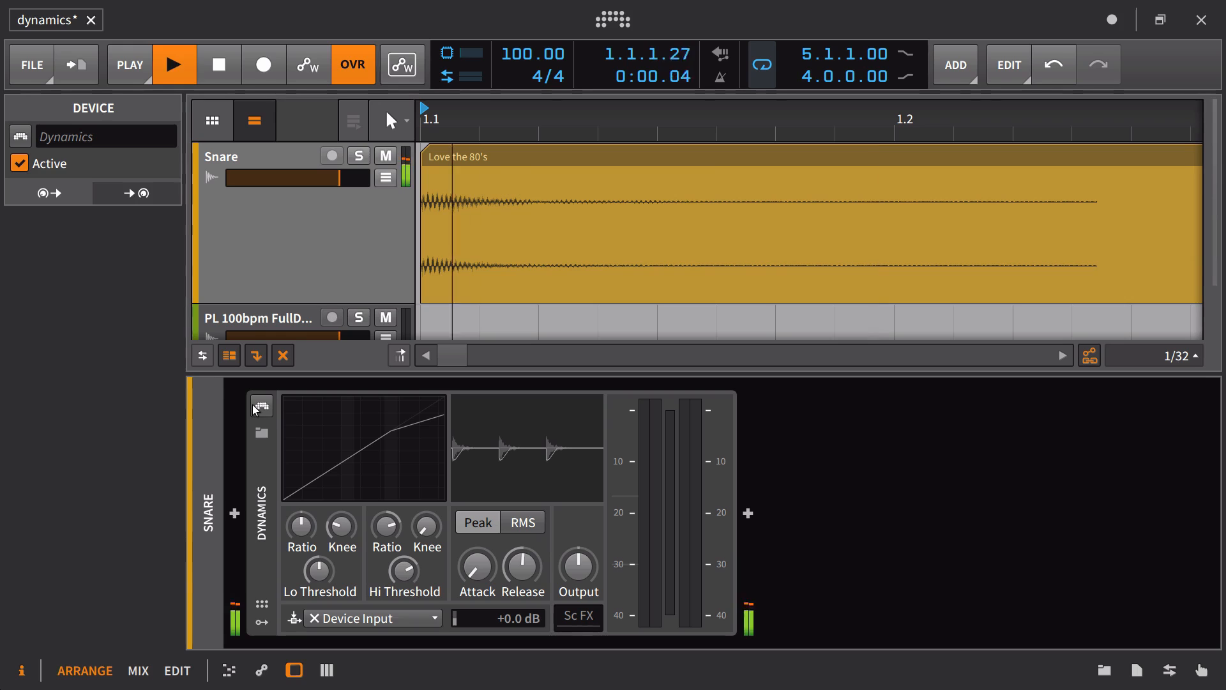
key("space")
key("space")
key("space")
key("space")
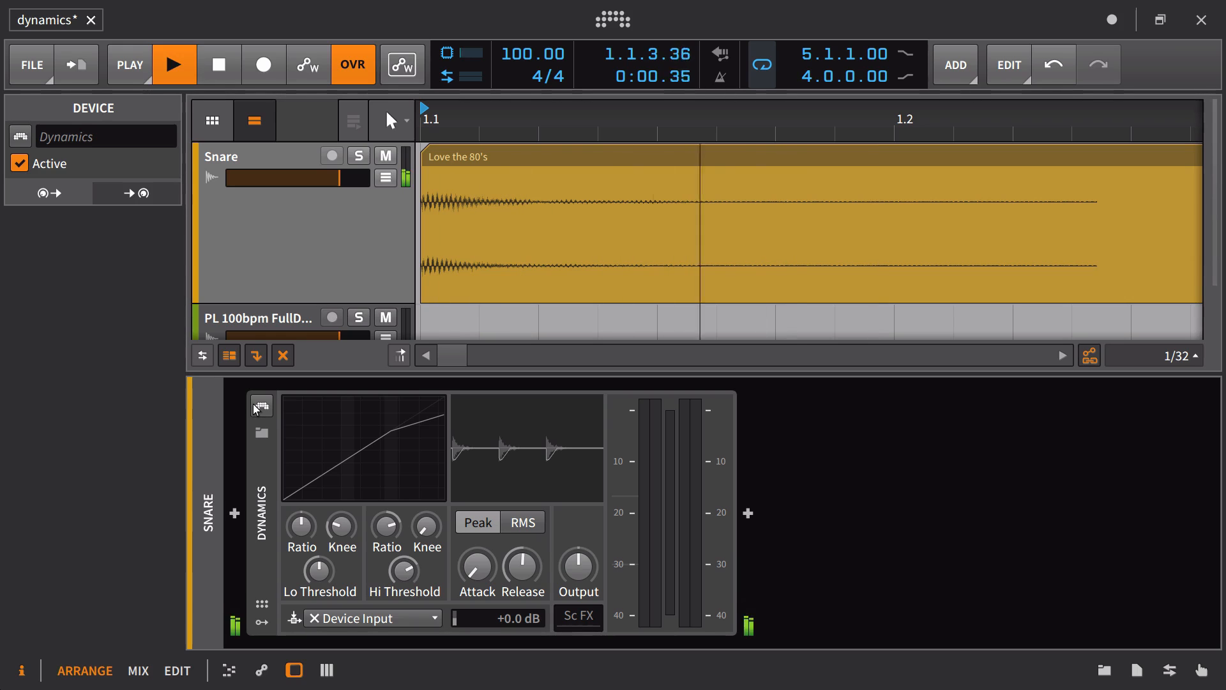
key("space")
Step: Select the Snare track and replay the hit with Dynamics bypassed to read its peak level
left_click(195, 256)
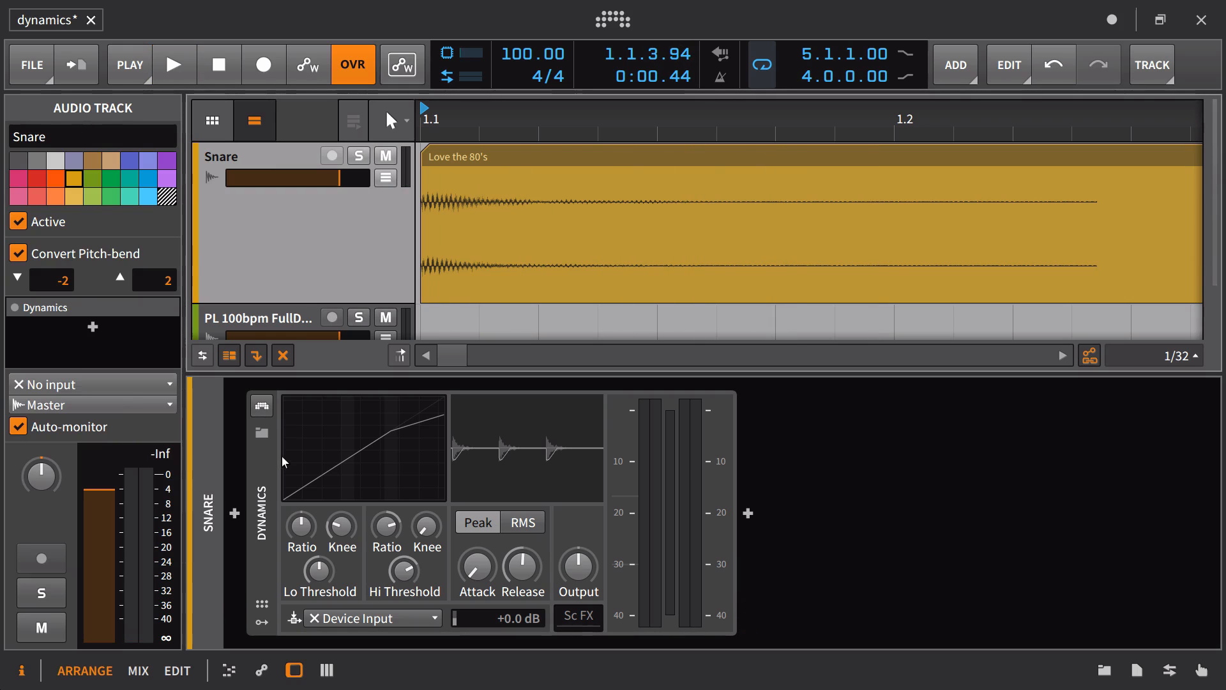
key("space")
key("space")
key("space")
key("space")
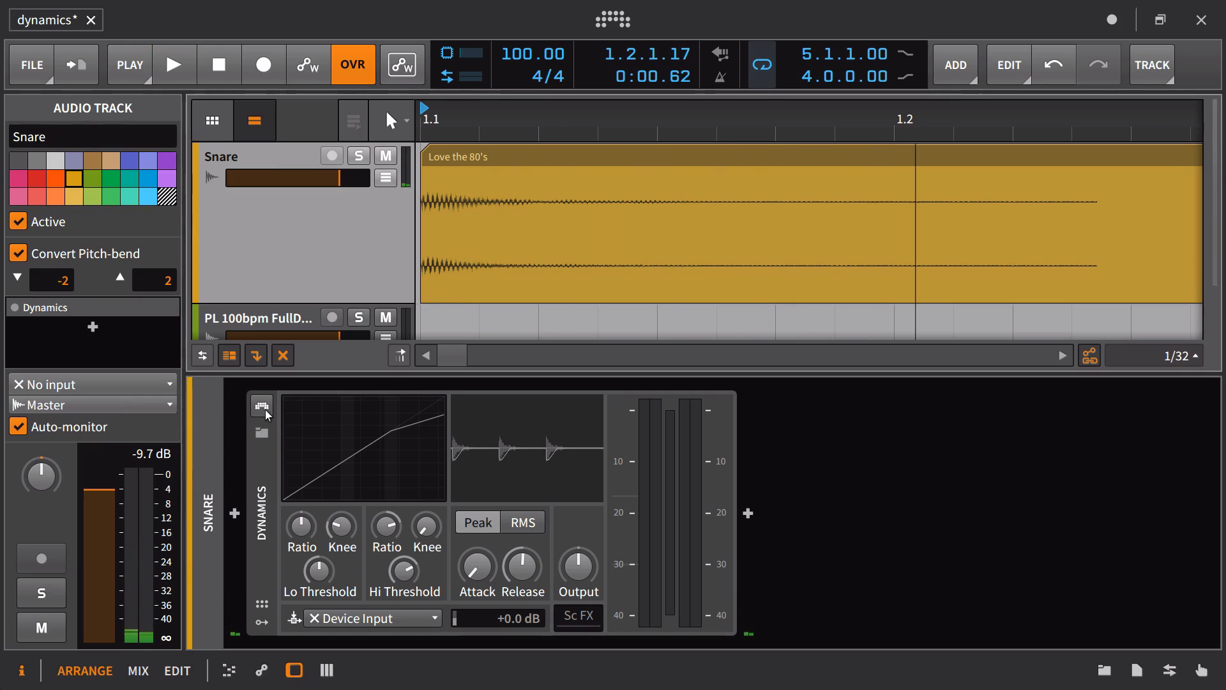
key("space")
key("space")
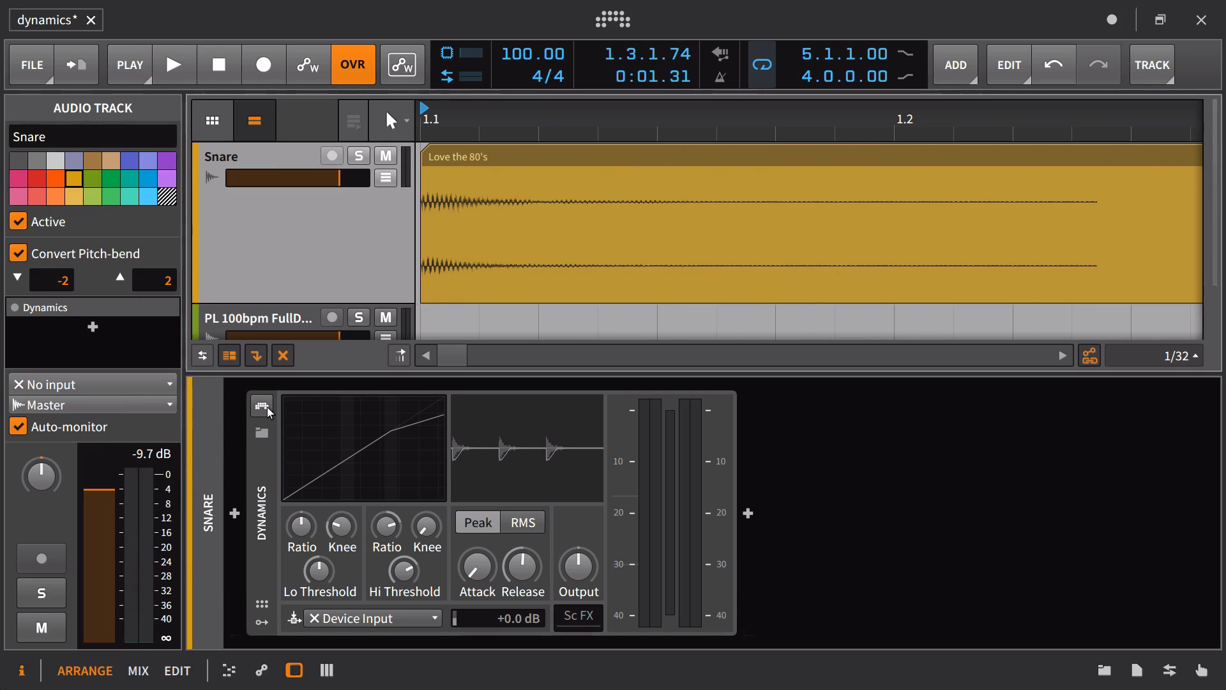
Step: Re-enable the Dynamics device and replay the snare to read the compressed peak level
left_click(267, 407)
key("space")
key("space")
key("space")
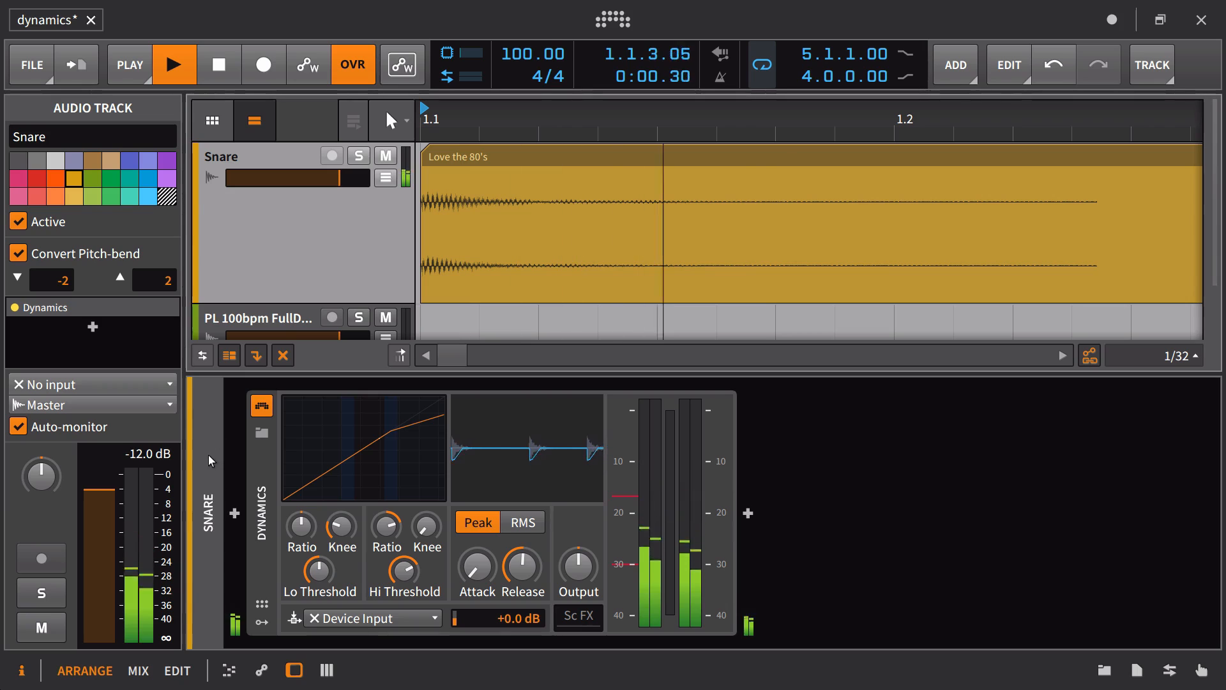
key("space")
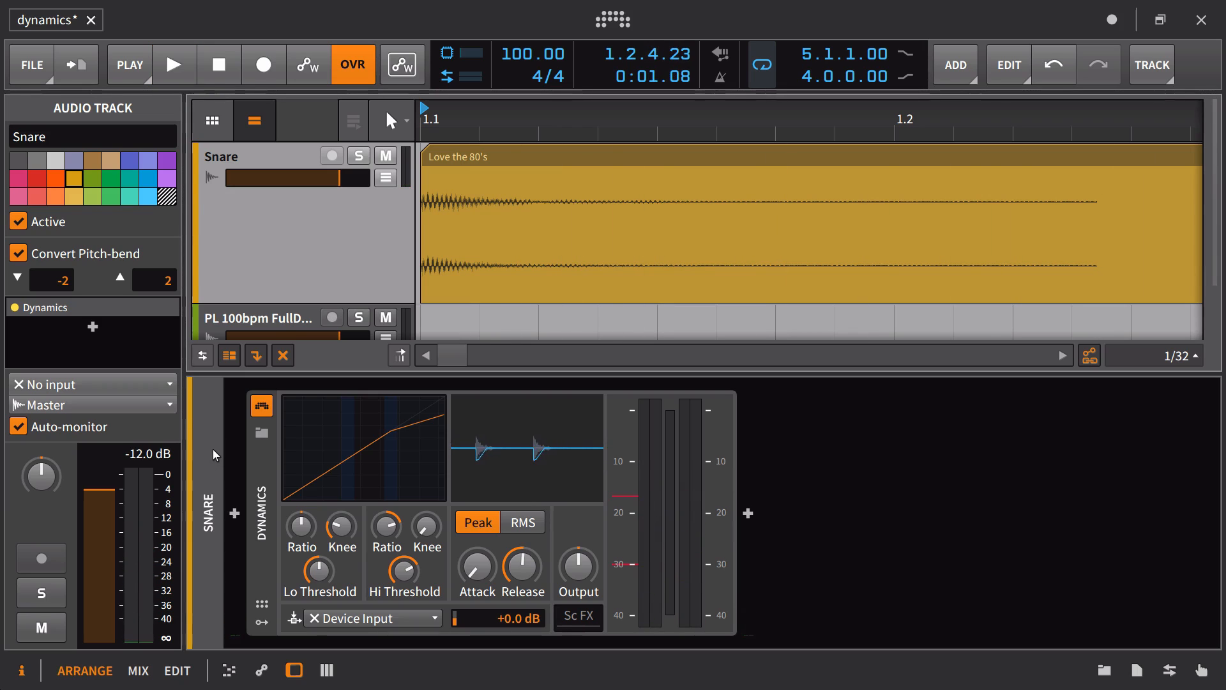
Step: Raise the Dynamics Output gain to about +2.6 dB, replay the snare and bypass the device to compare levels
left_click(583, 563)
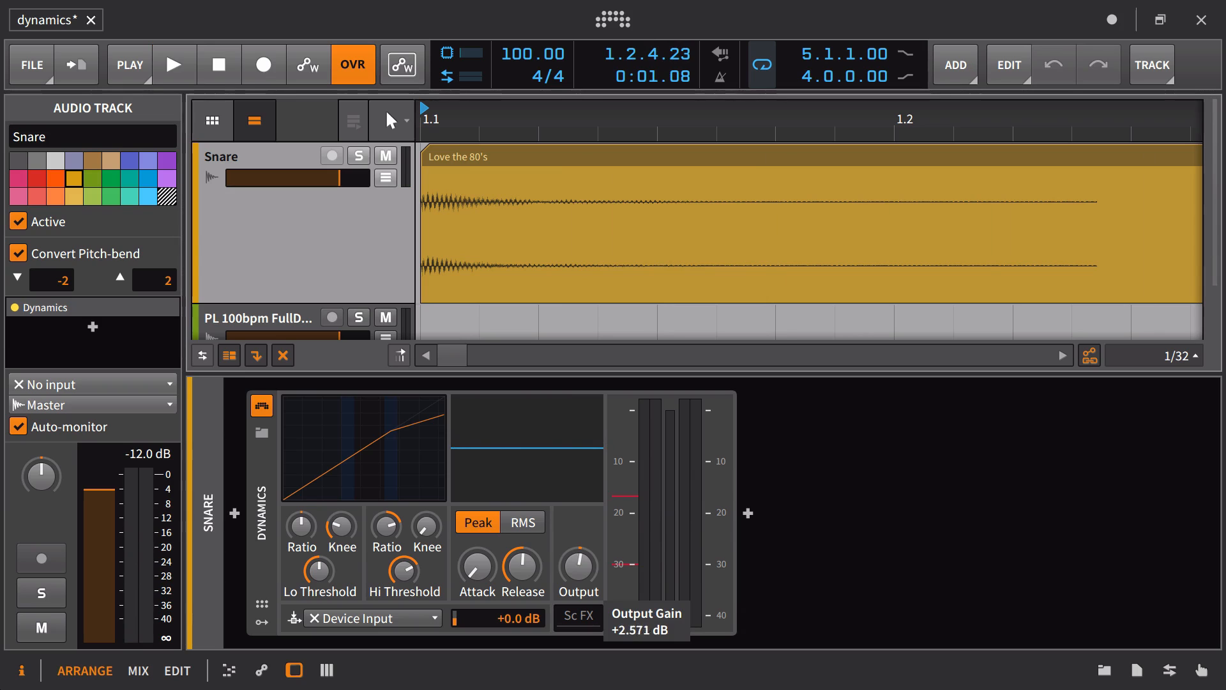
left_click_drag(583, 563, 583, 559)
key("space")
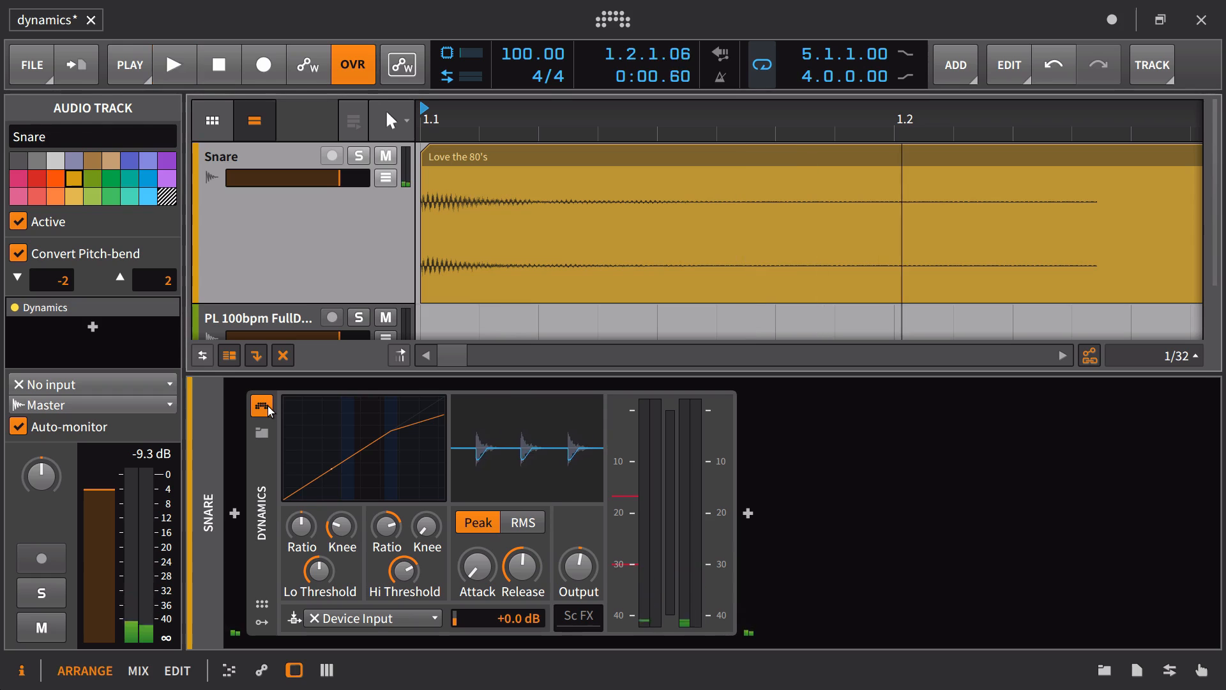
left_click(268, 409)
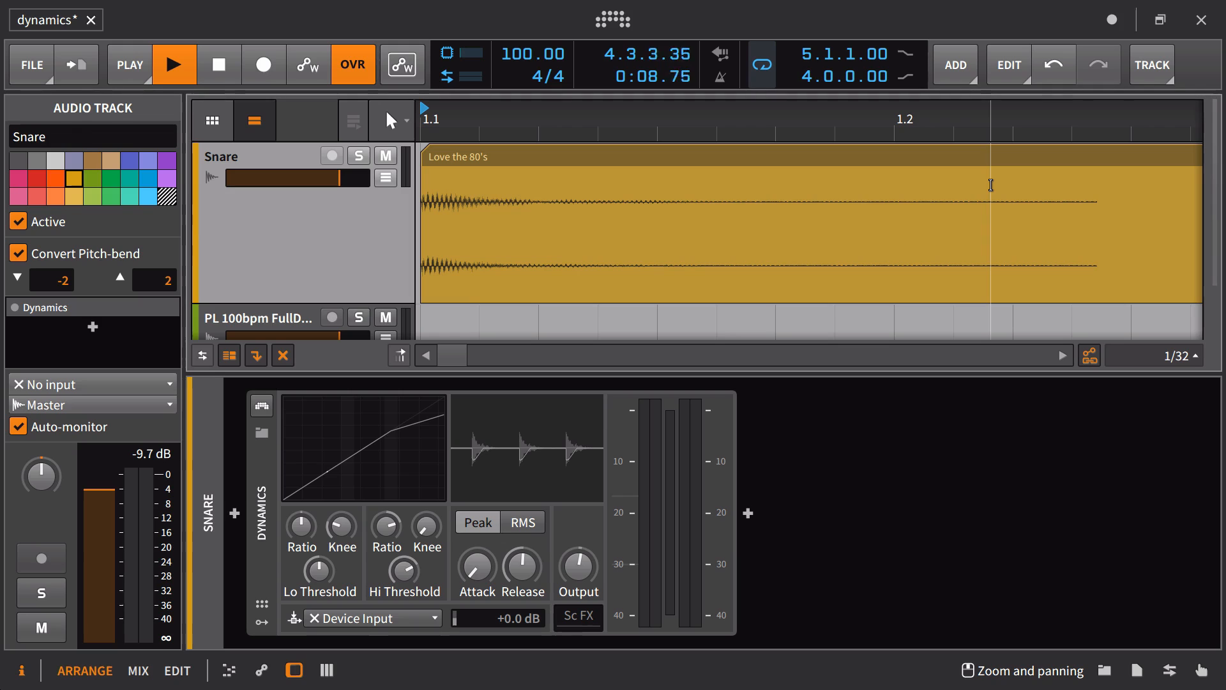
Step: Shorten the Dynamics Release to about 80 ms, re-enable the device and replay the snare
key("space")
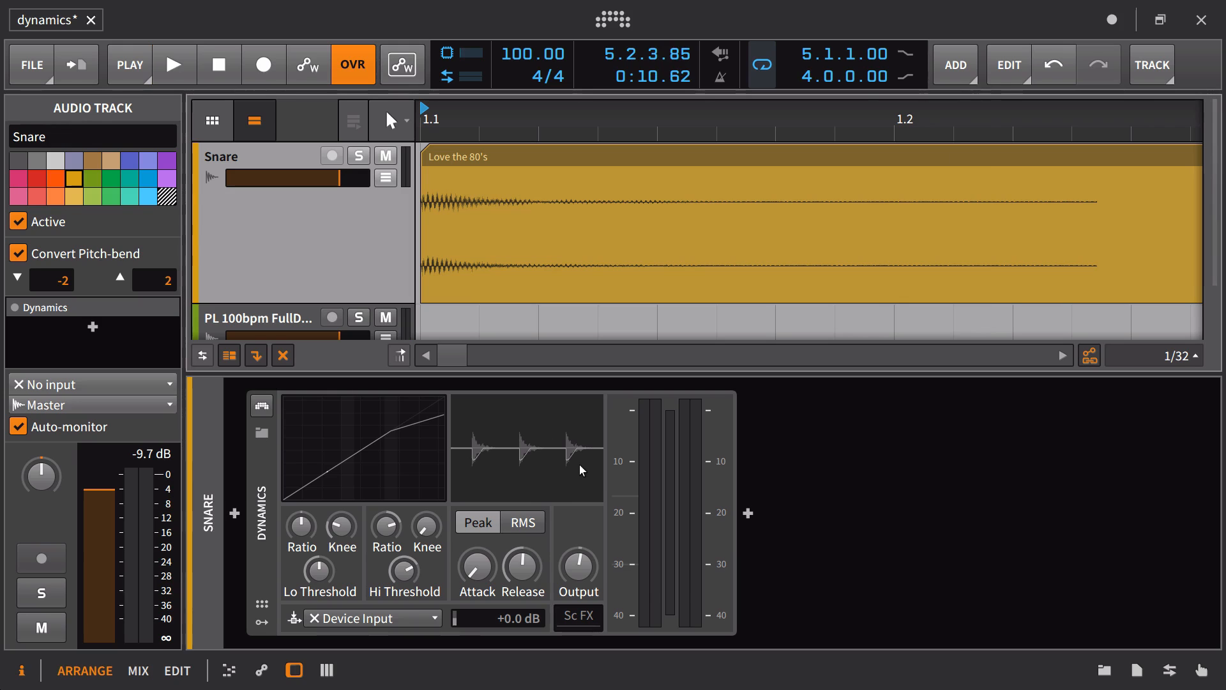
left_click_drag(522, 566, 523, 559)
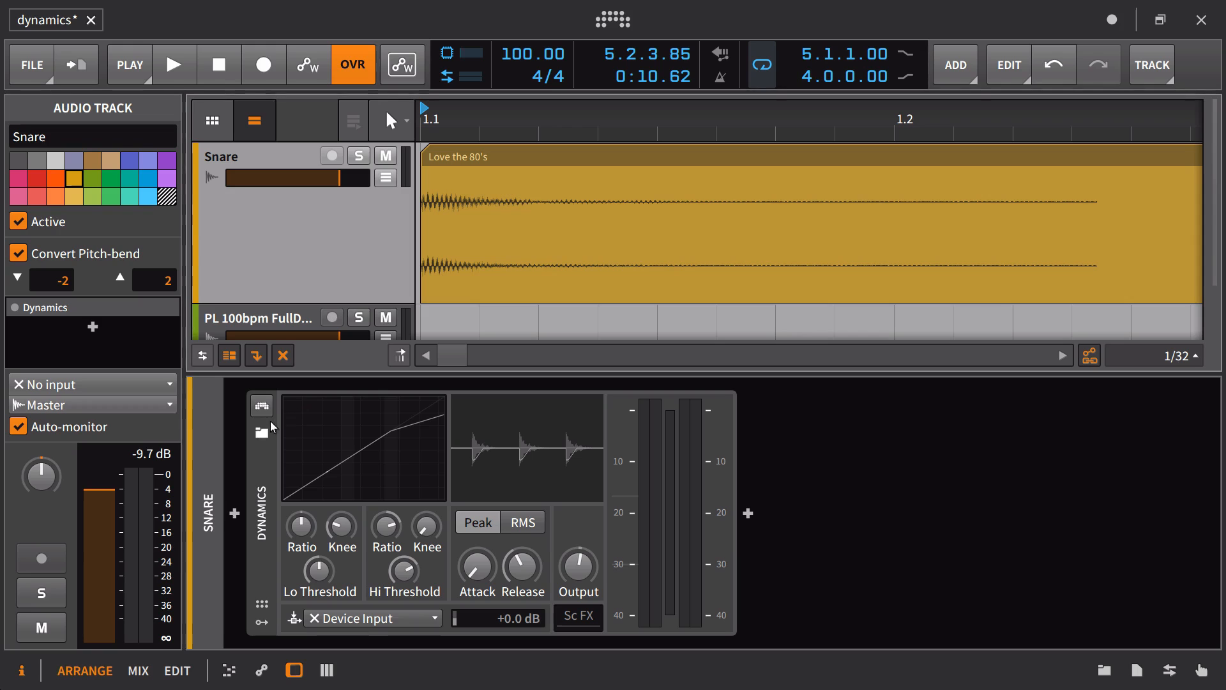
left_click(262, 405)
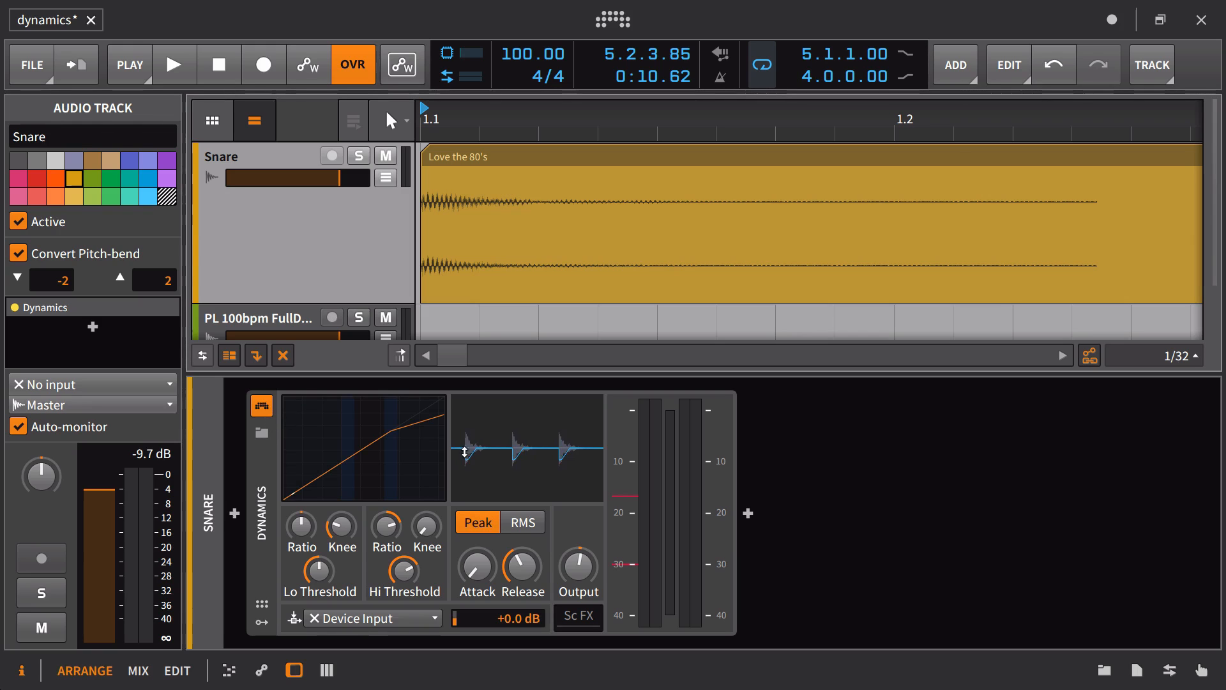
key("space")
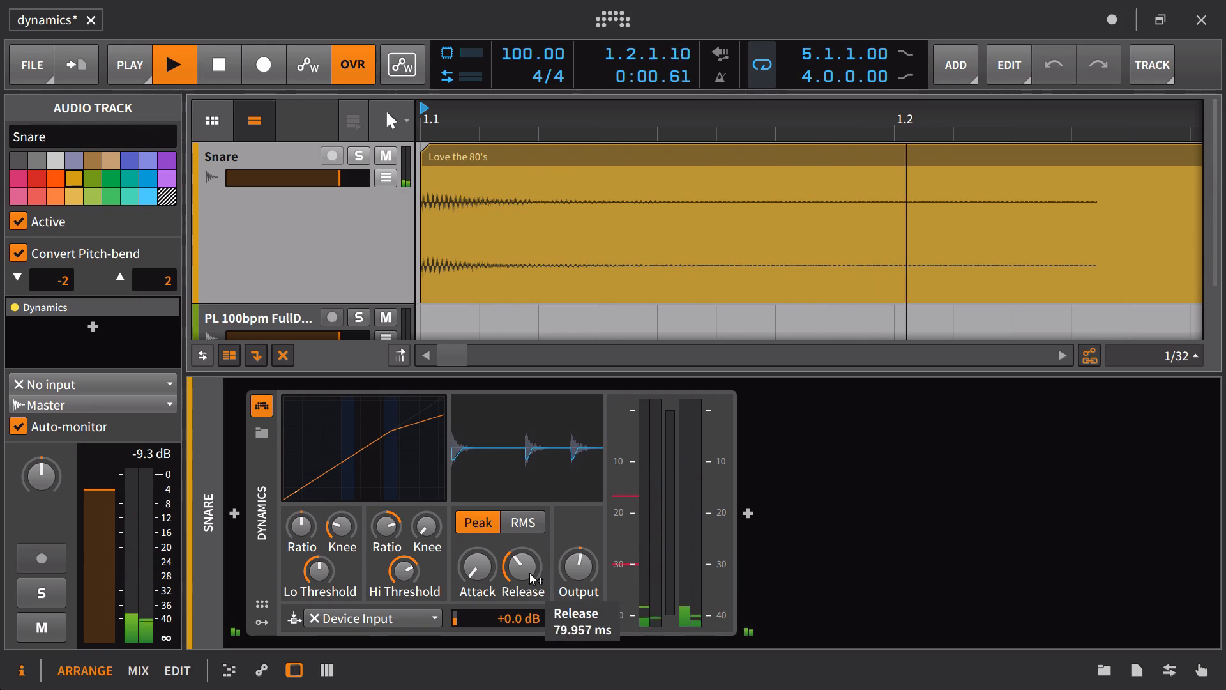
key("space")
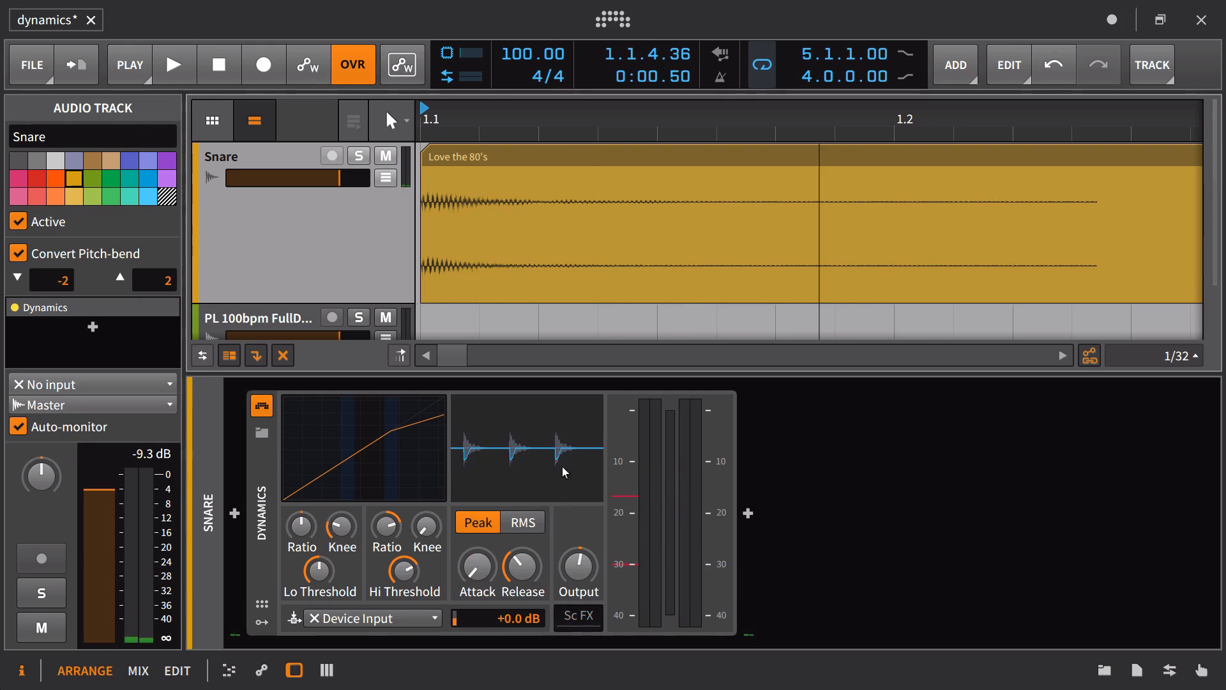
Step: Increase the Dynamics High Ratio above 1:2.17 and replay the snare repeatedly to check the peak level
left_click(391, 534)
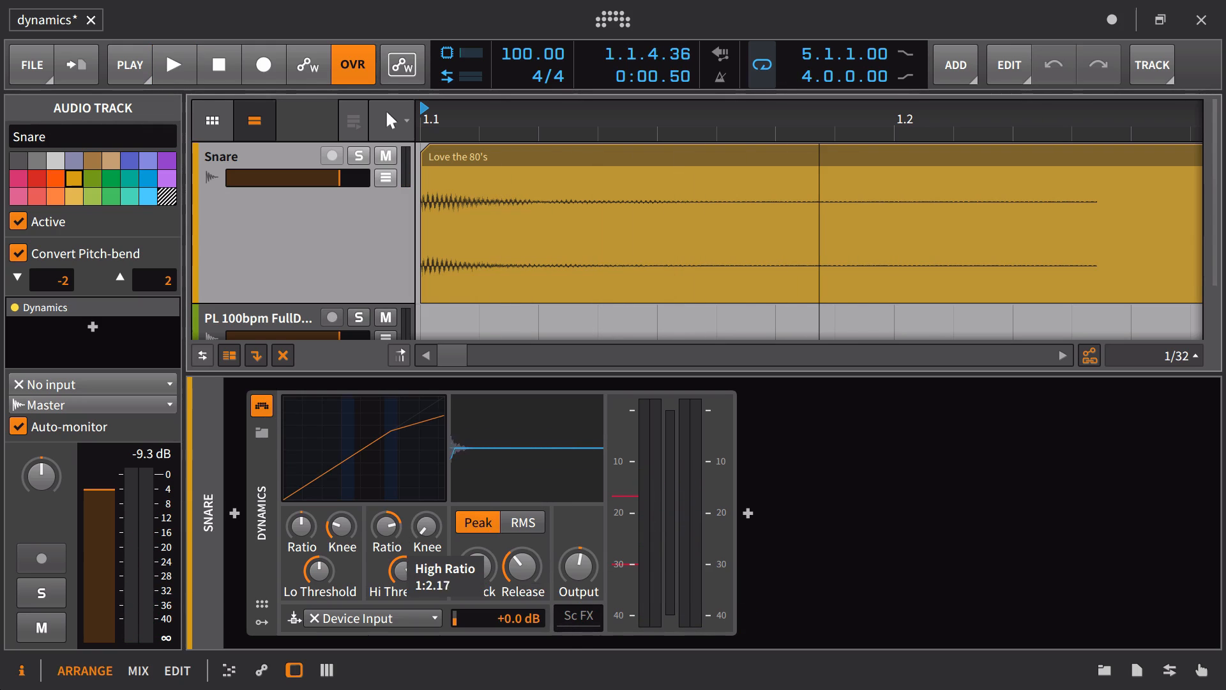
left_click_drag(391, 533, 381, 525)
key("space")
key("space")
key("space")
key("space")
key("space")
key("space")
key("space")
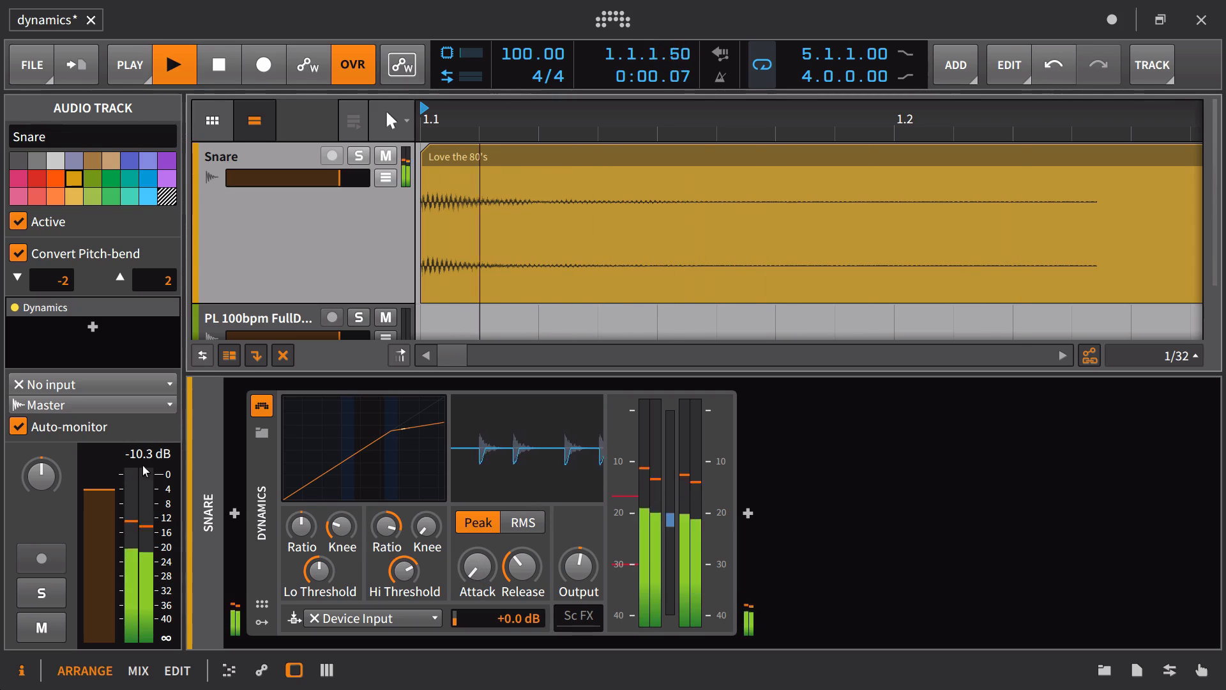
key("space")
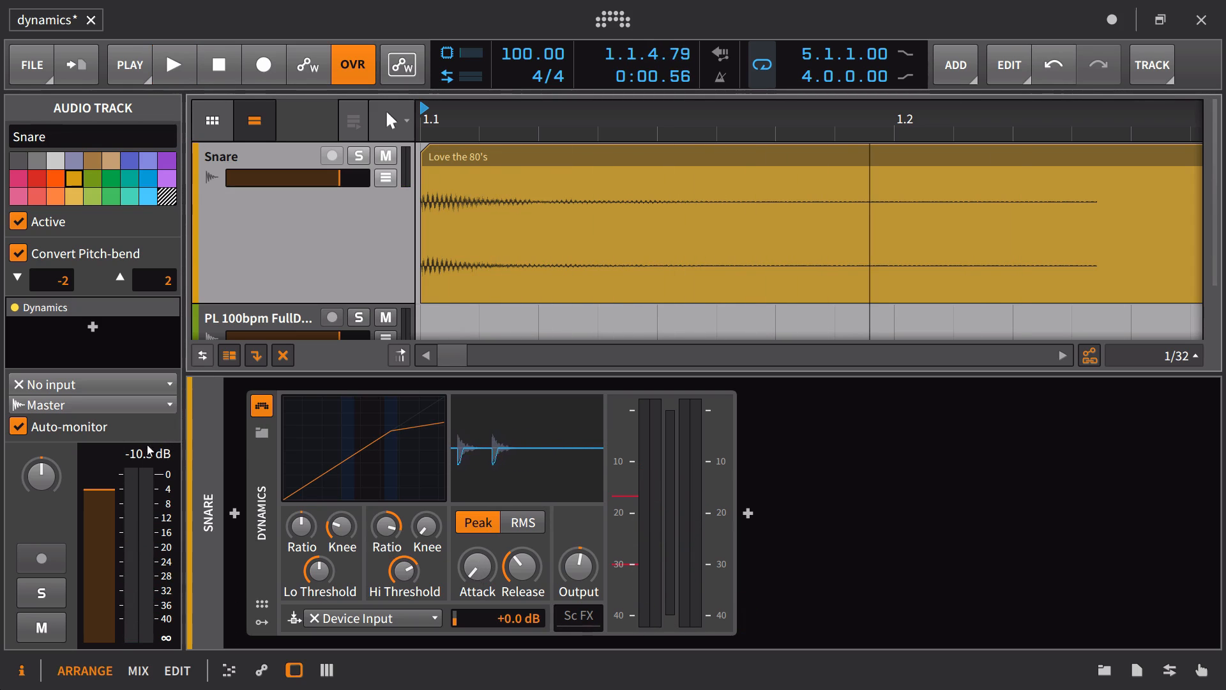
key("space")
key("space")
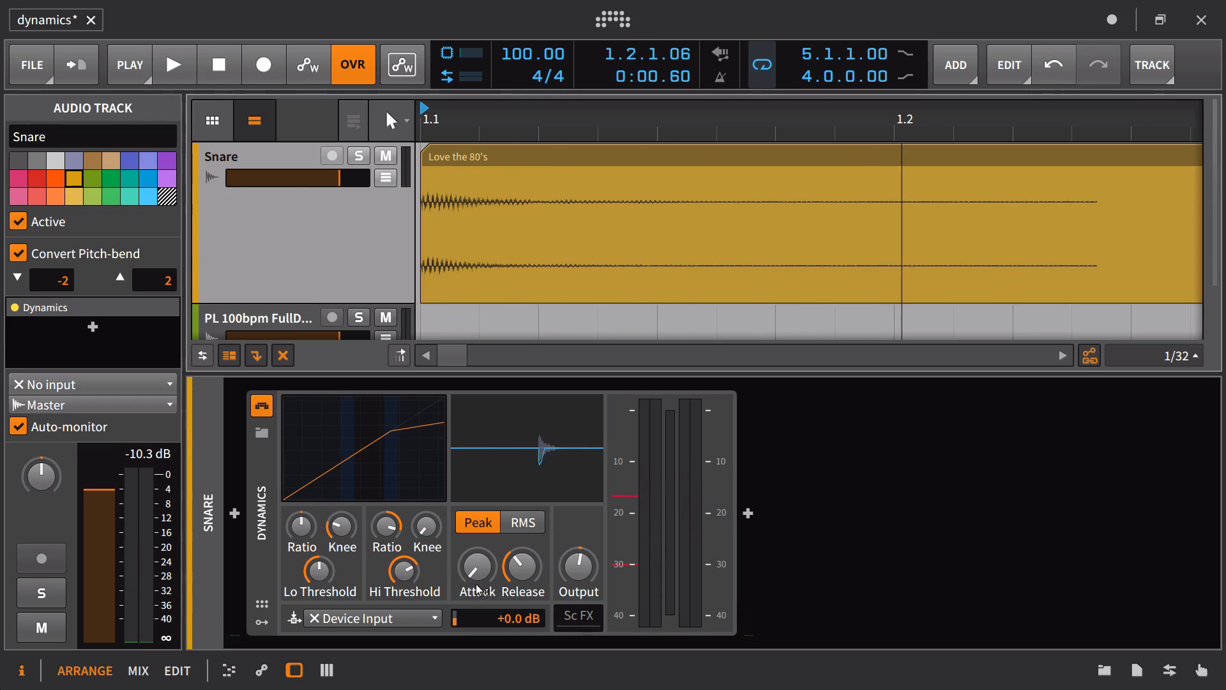
Step: Raise the Dynamics Output gain slightly and replay the snare to match its bypassed peak level
left_click_drag(579, 566, 580, 564)
key("space")
key("space")
key("space")
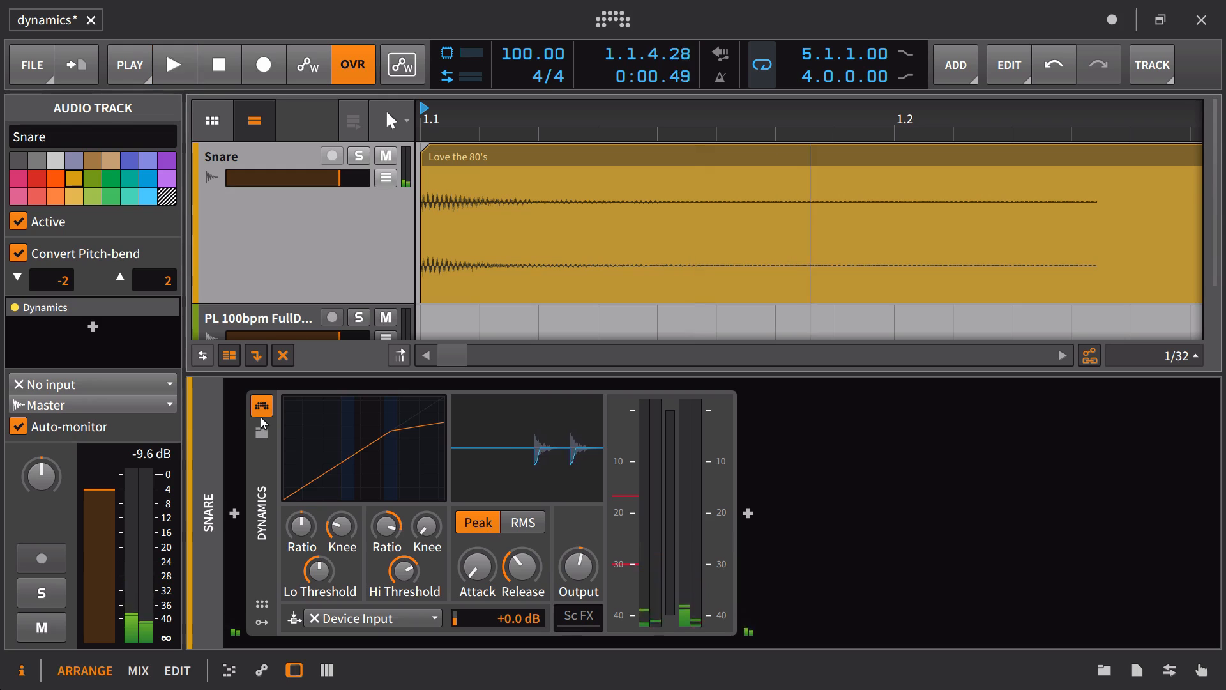
Step: Replay the snare with Dynamics bypassed and with it re-enabled to compare the sound and peak levels
left_click(263, 412)
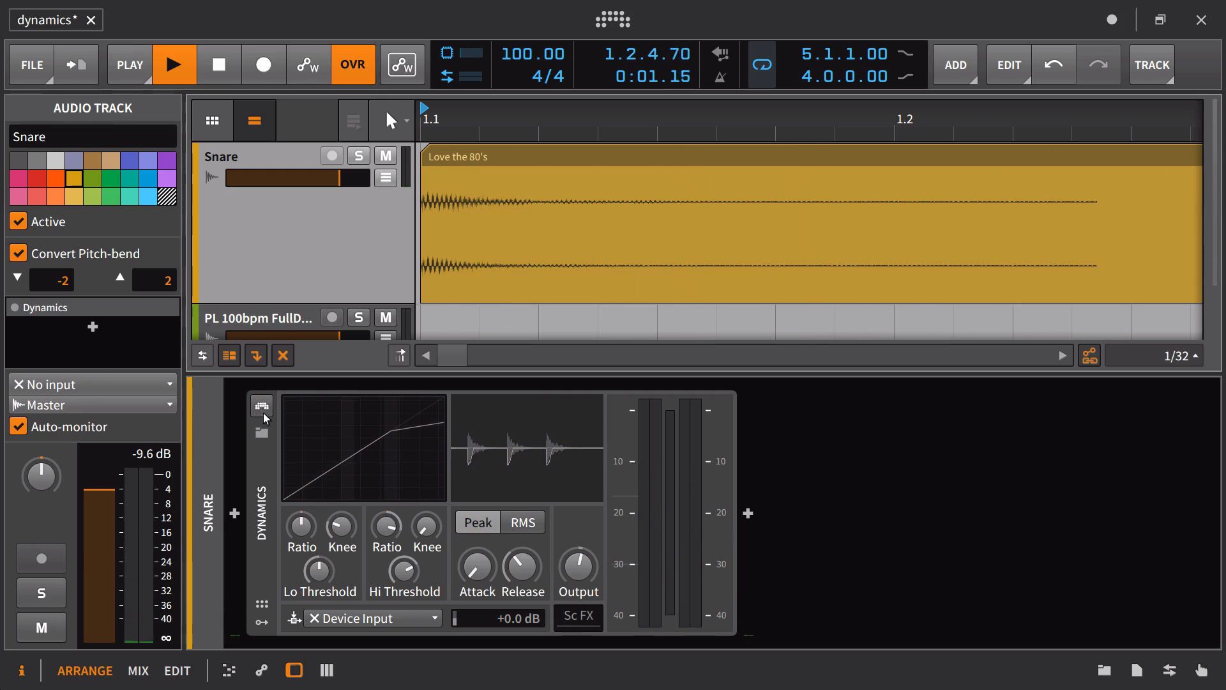
key("space")
key("space")
key("space")
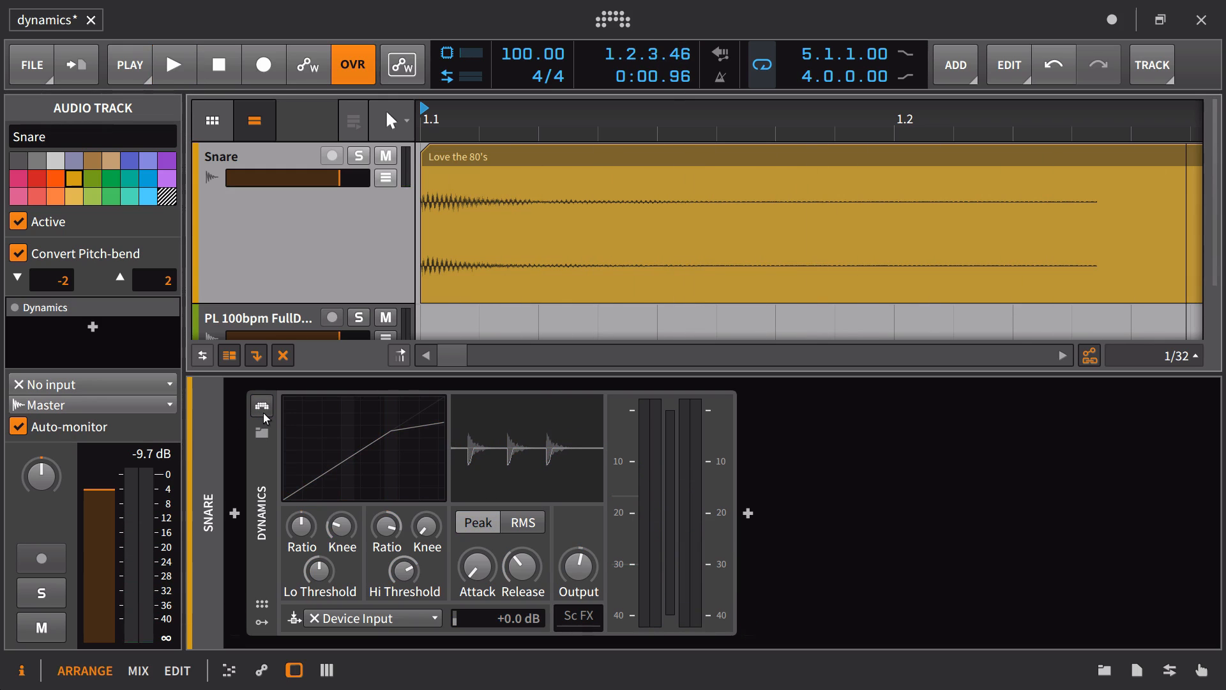
key("space")
key("space")
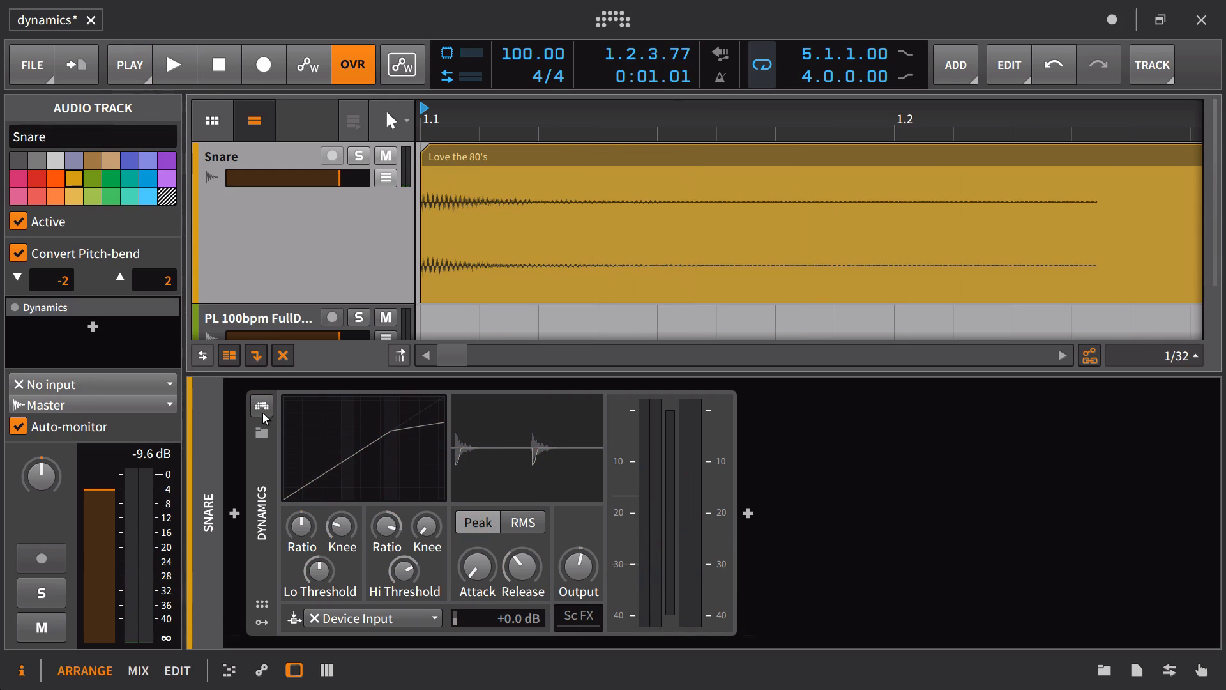
key("space")
key("space")
left_click(263, 413)
key("space")
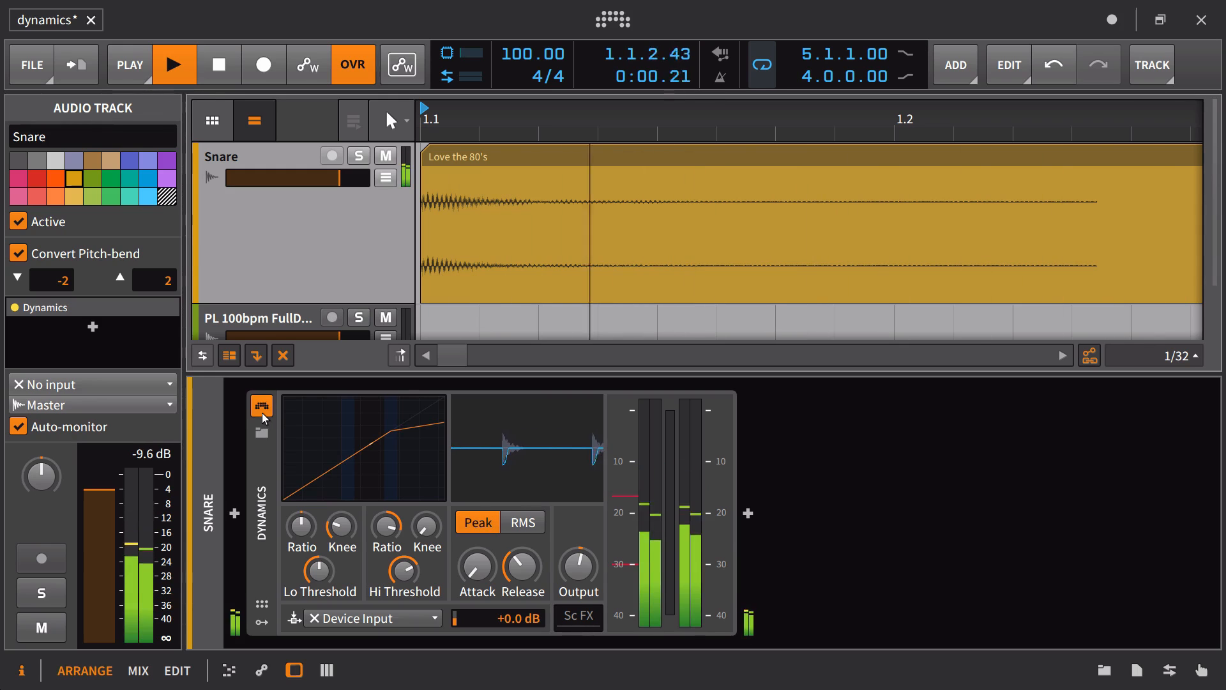
key("space")
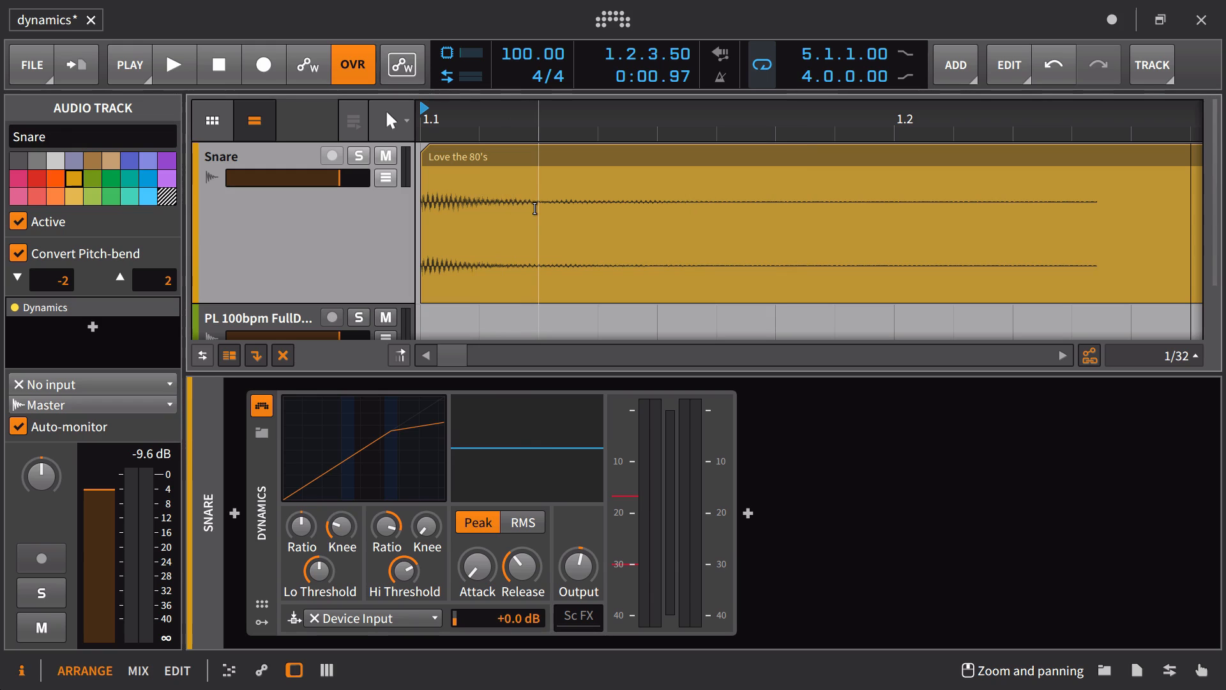
Step: Soften the compression curve with a wider High Knee and try different Release times while replaying the snare
left_click_drag(431, 528, 431, 510)
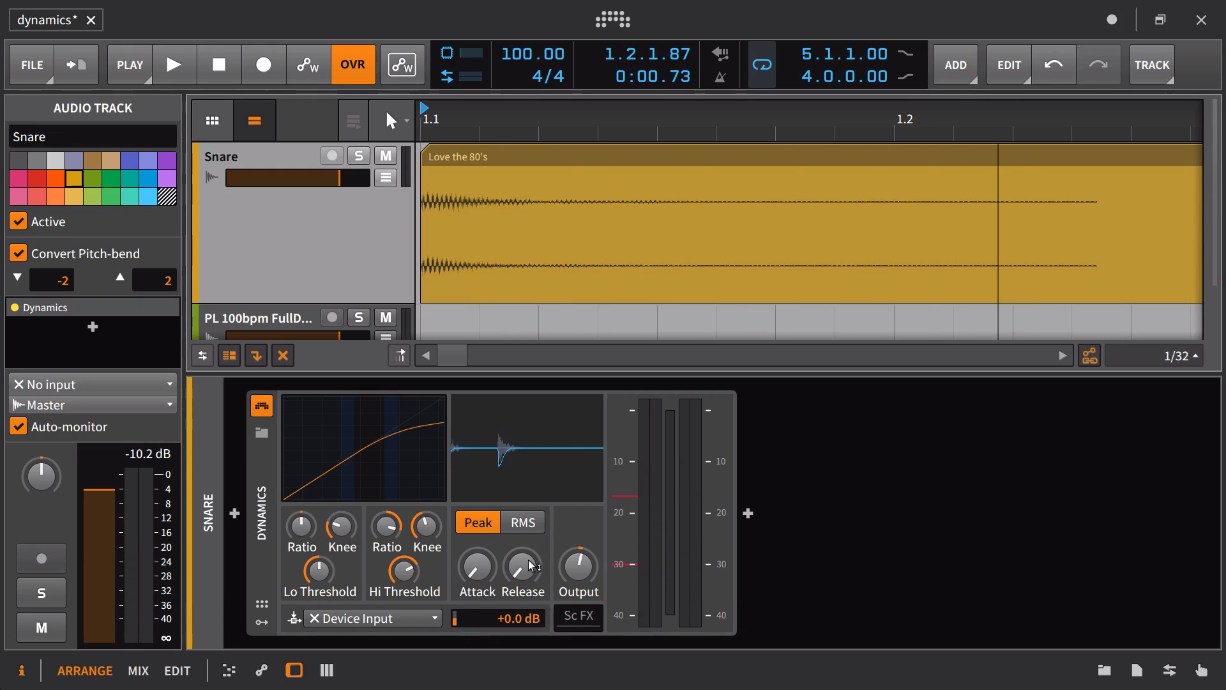
key("space")
left_click_drag(533, 562, 526, 571)
key("space")
key("space")
key("space")
key("space")
key("space")
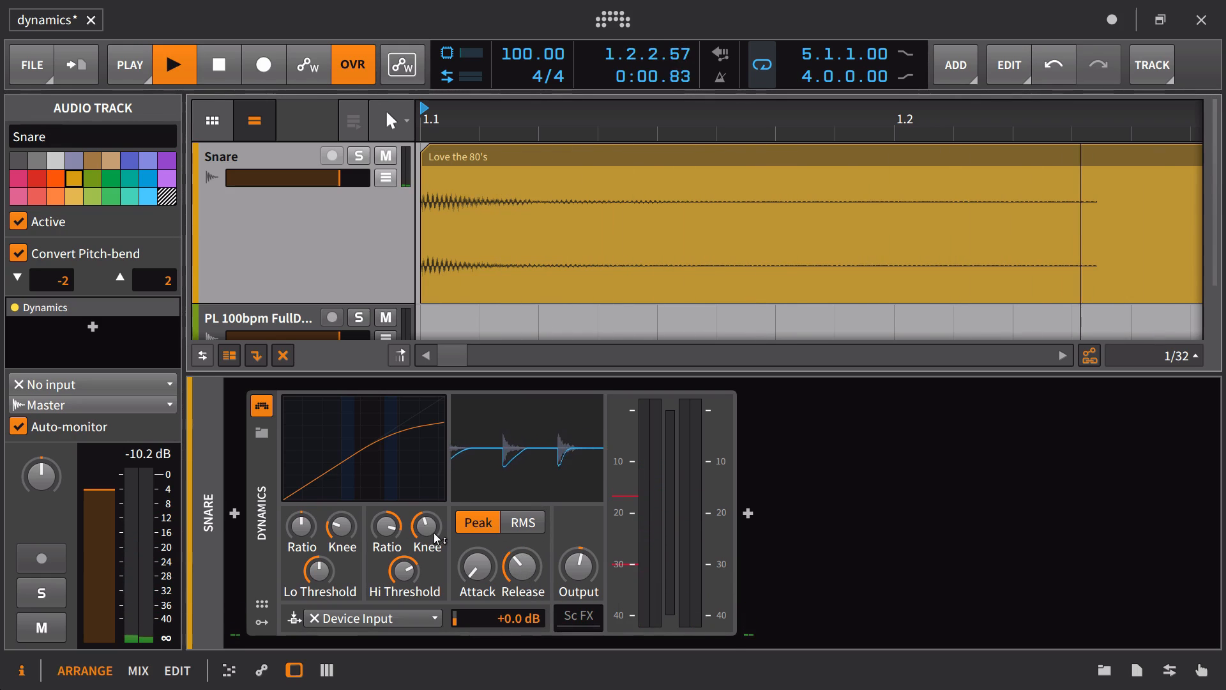
Step: Try a much wider High Knee on the Dynamics device and replay the snare
key("space")
left_click_drag(427, 525, 428, 519)
key("space")
key("space")
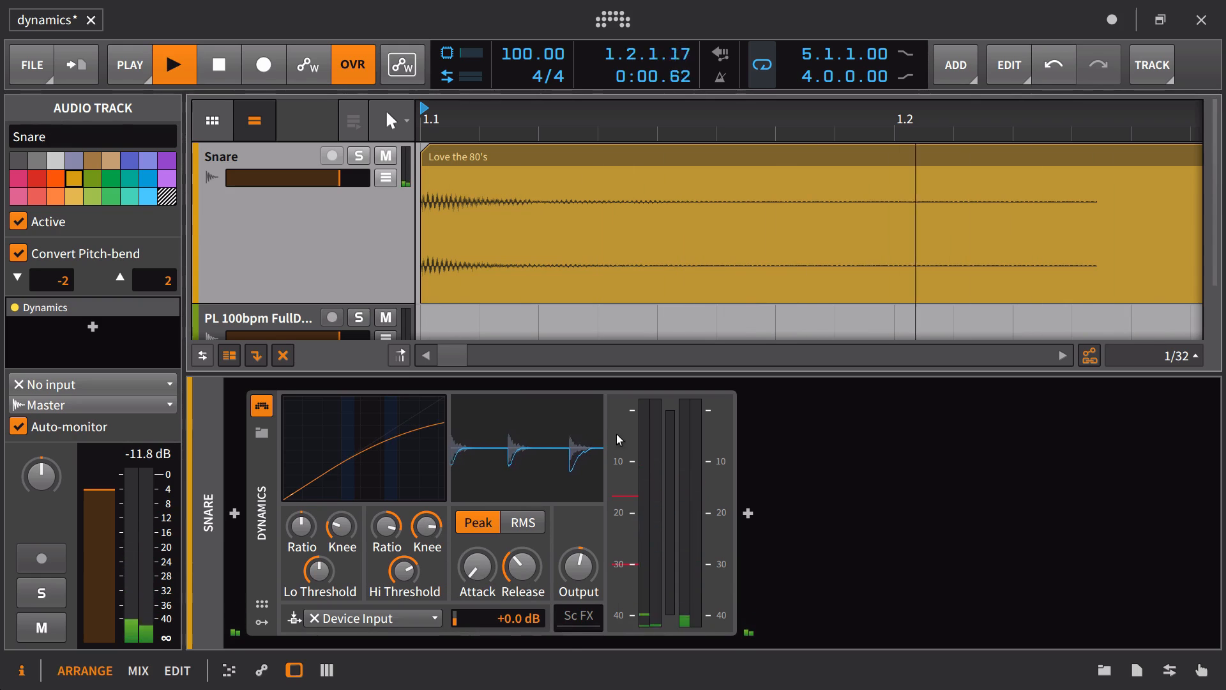
key("space")
key("space")
Step: Reset the High Knee to its default hard knee and replay the snare for comparison
double_click(440, 547)
key("space")
key("space")
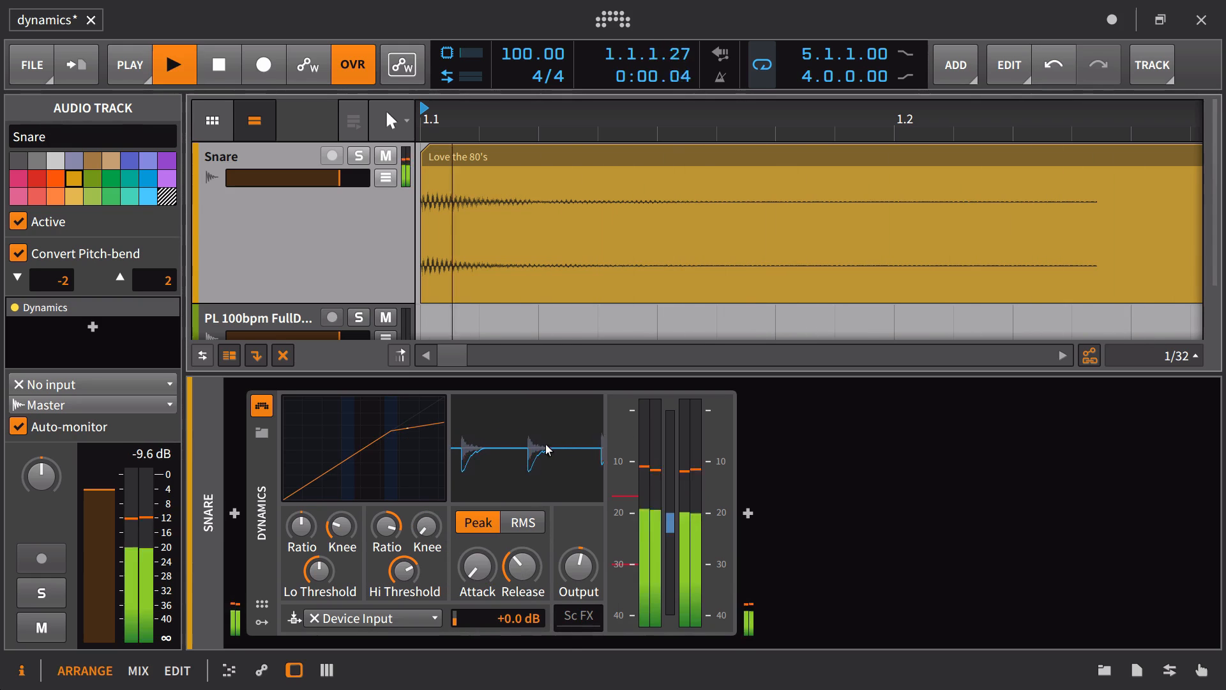
key("space")
key("space")
Step: Widen the High Knee to about its middle setting and replay the snare
key("space")
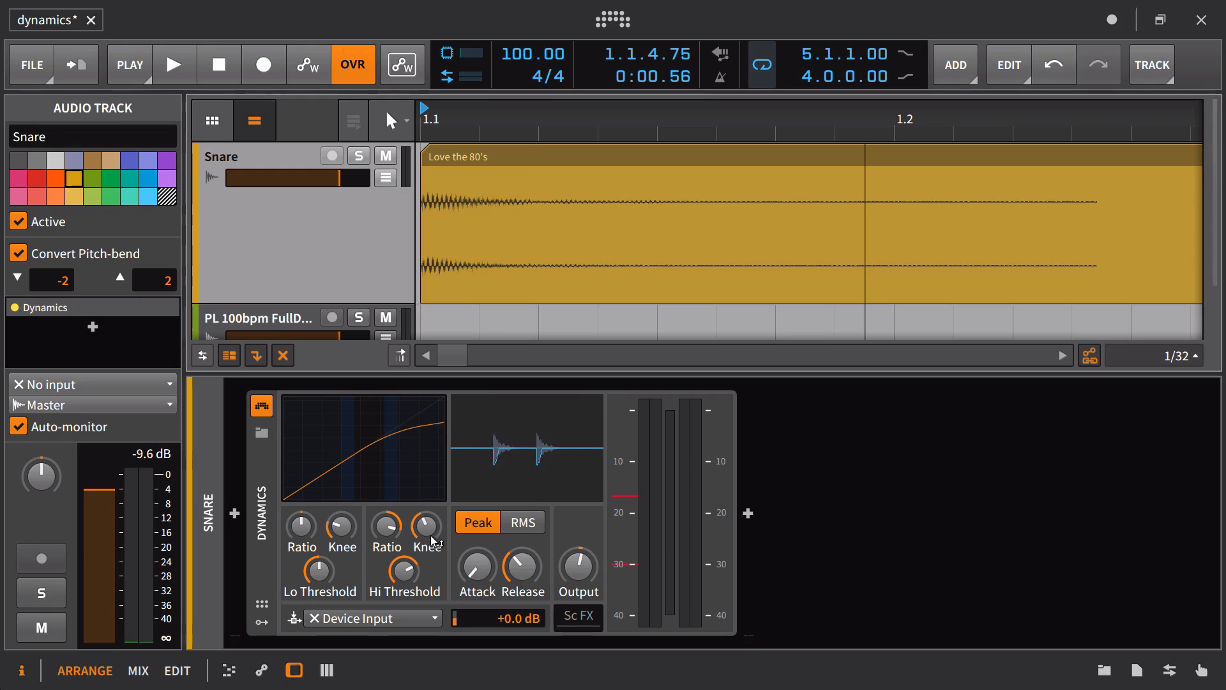
key("space")
left_click_drag(441, 550, 441, 537)
key("space")
key("space")
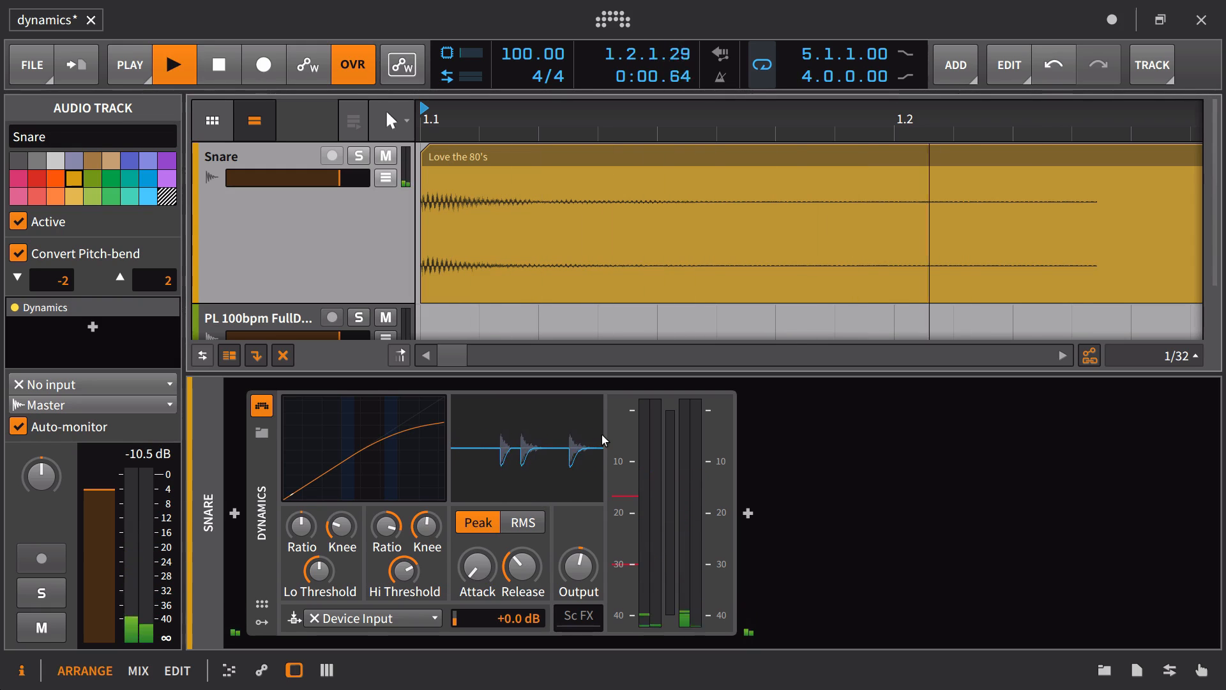
key("space")
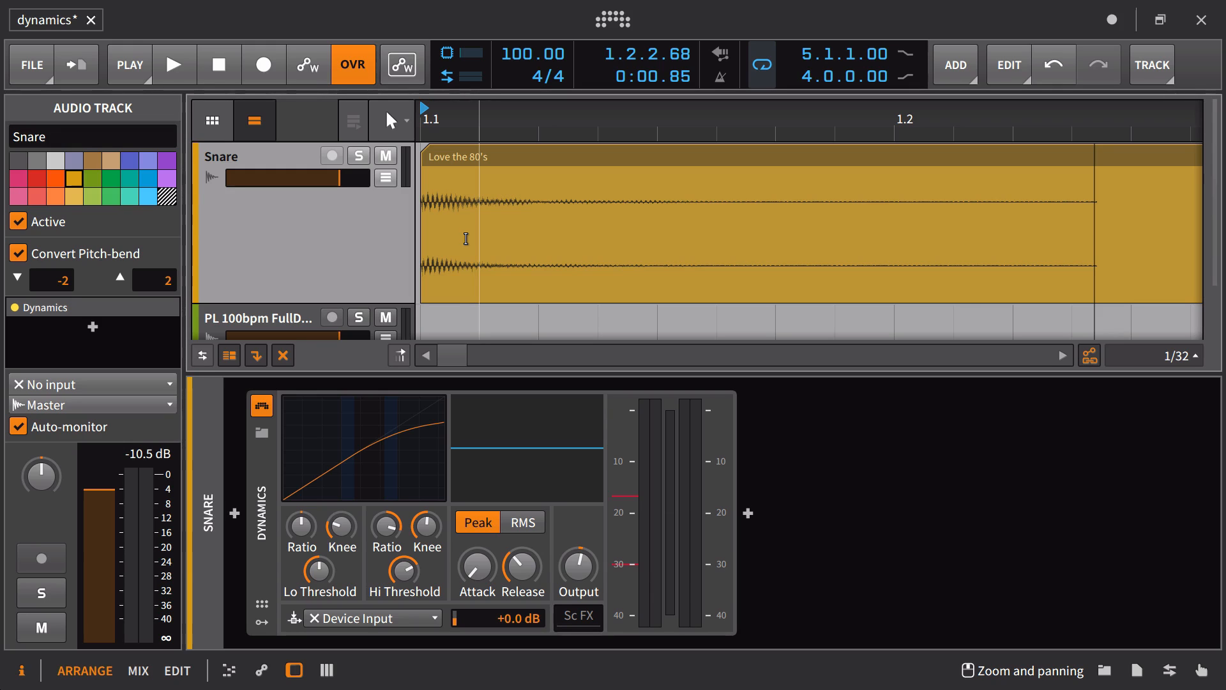
Step: Reset the High Ratio to its default and lengthen the Dynamics Attack to just past its middle setting
double_click(398, 540)
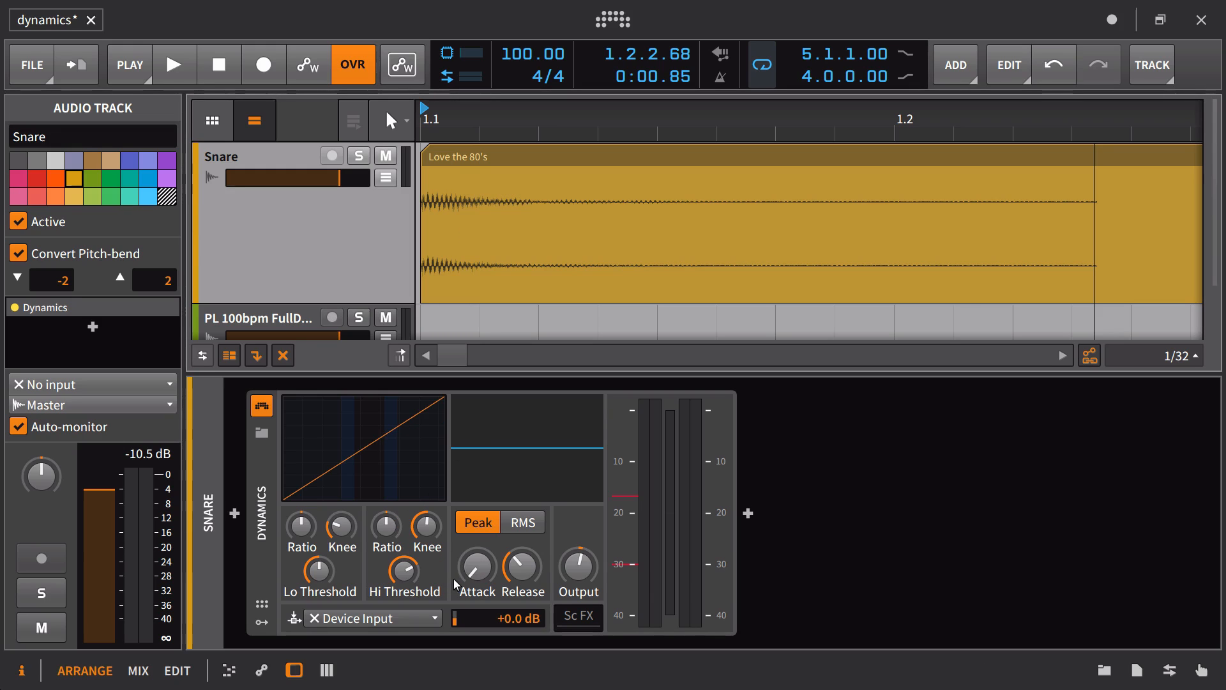
left_click_drag(488, 560, 488, 405)
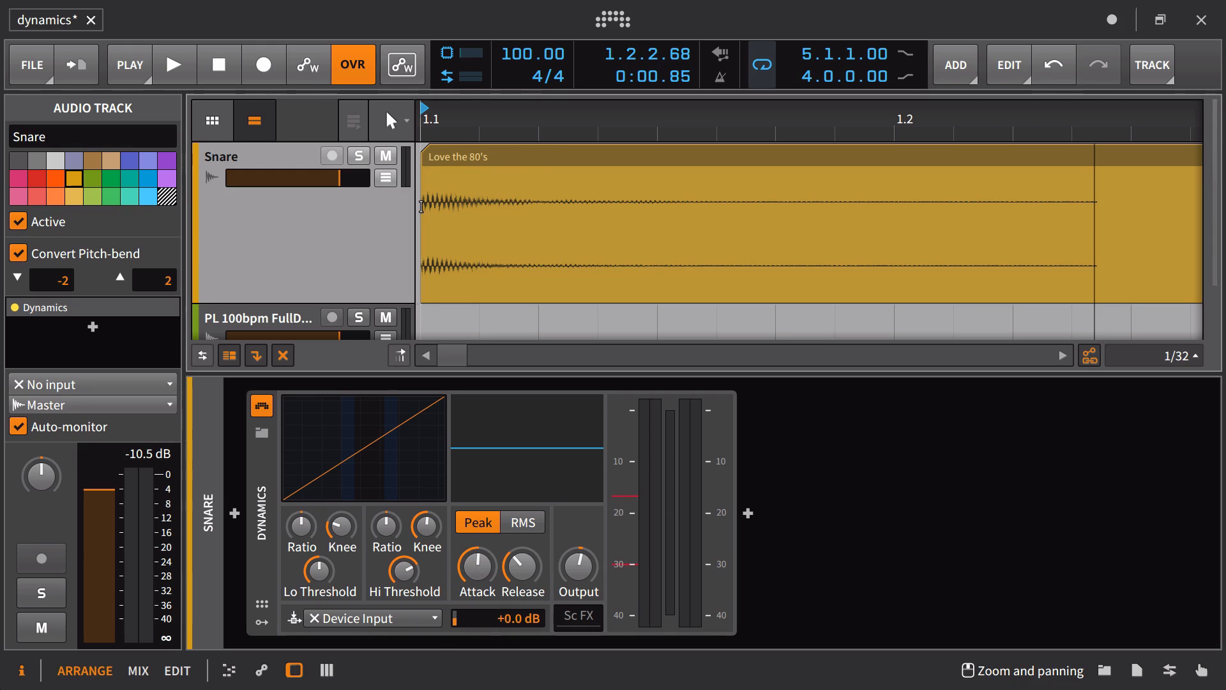
left_click_drag(477, 565, 477, 561)
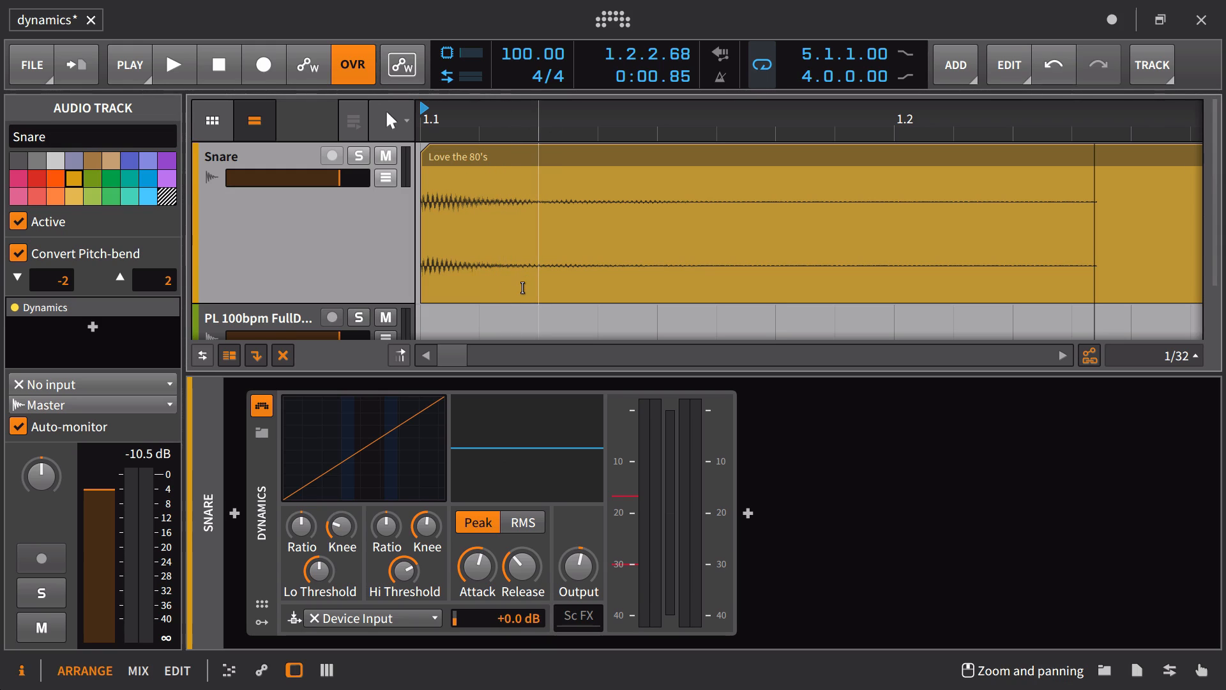
Step: Raise the High Ratio again, narrow the High Knee and replay the snare with the slower attack
left_click_drag(387, 539, 425, 542)
key("space")
key("space")
key("space")
key("space")
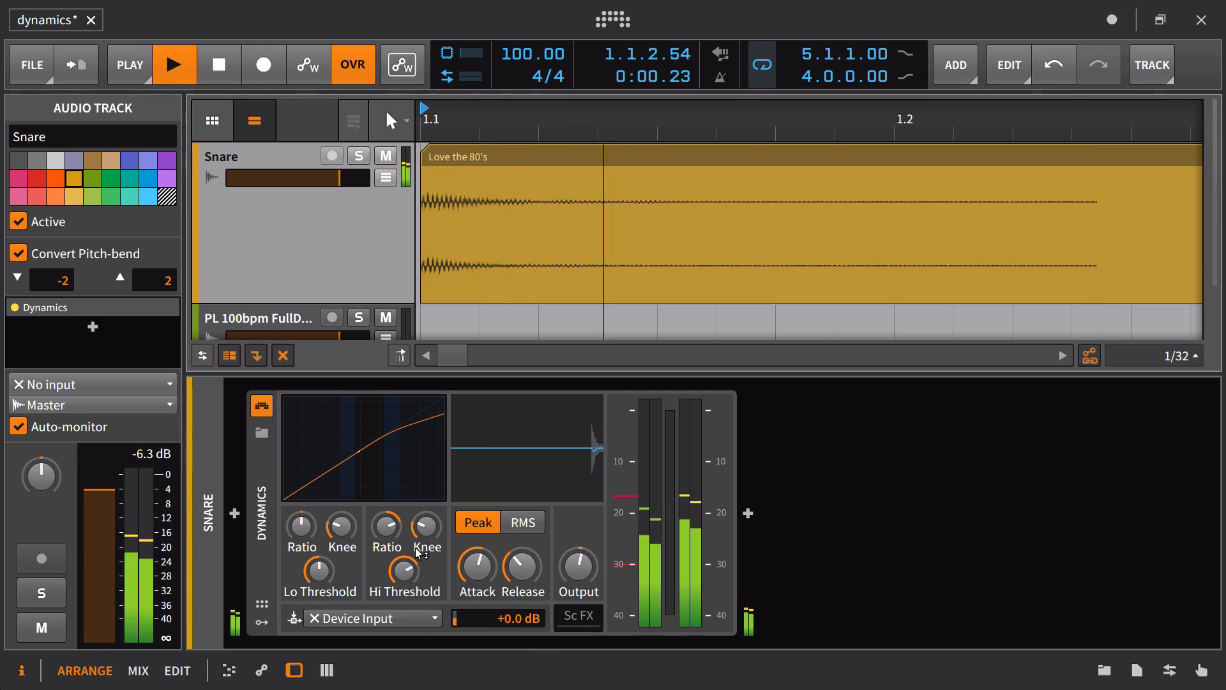
Step: Lengthen the Dynamics Attack further and replay the snare to hear the transient pass through
left_click_drag(480, 576, 481, 562)
key("space")
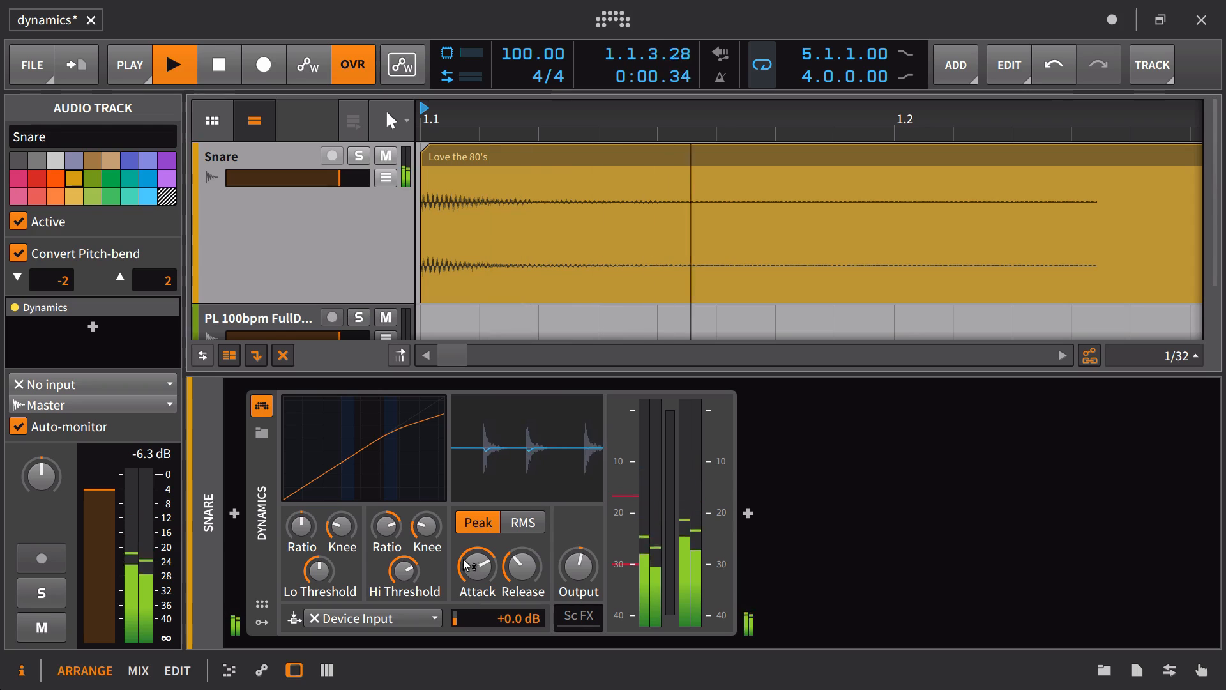
key("space")
key("space")
key("space")
Step: Lower the Hi Threshold so more of the snare is compressed, and replay the hit
left_click_drag(403, 570, 403, 578)
key("space")
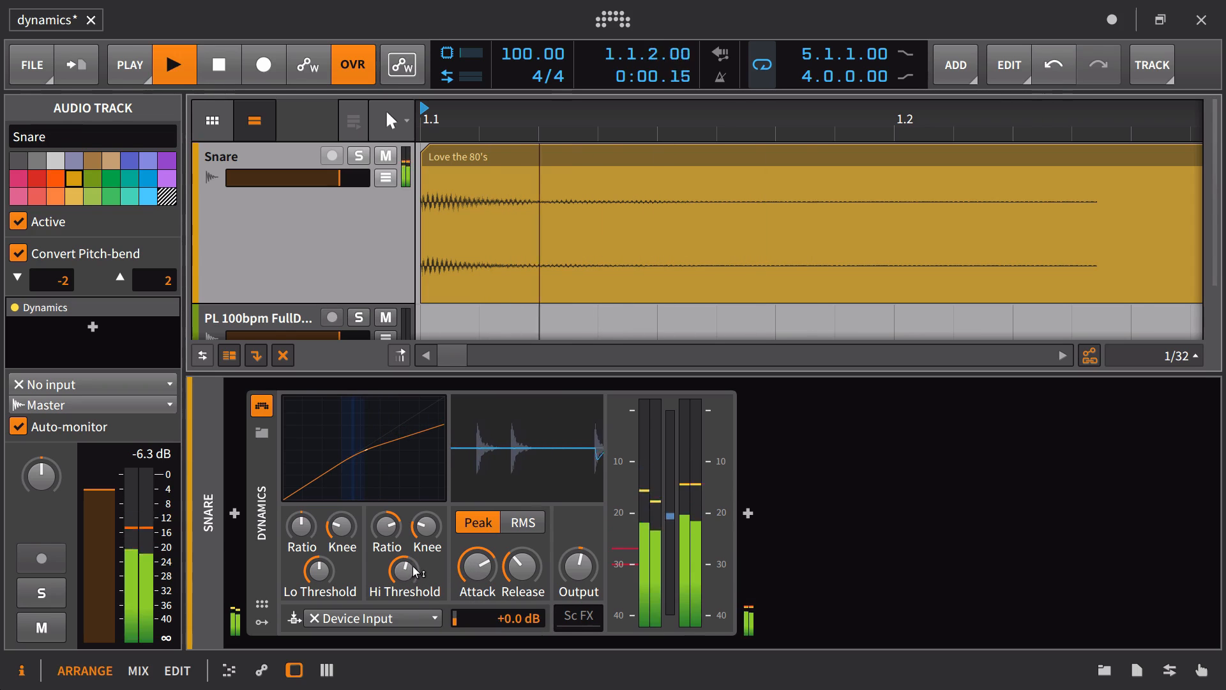
key("space")
key("space")
key("space")
Step: Set the Dynamics Attack to about 115.6 ms and replay the snare
left_click_drag(481, 577, 481, 567)
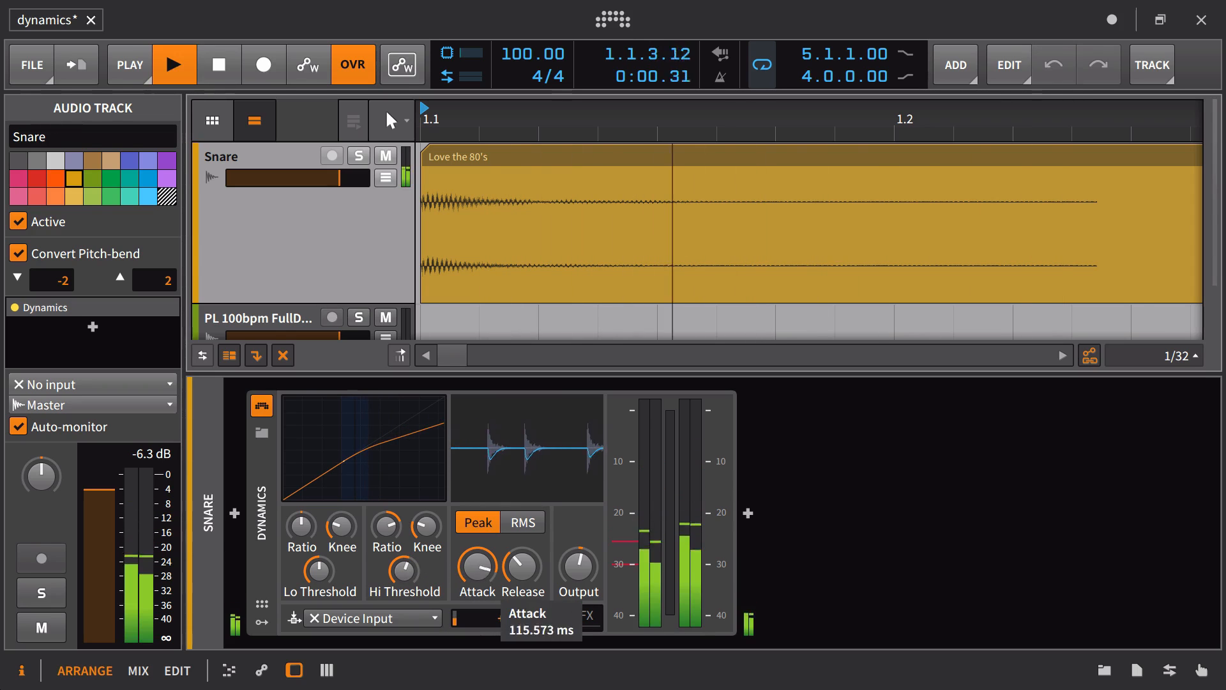
key("space")
key("space")
key("space")
key("space")
Step: Lower the Hi Threshold further, close to the Lo Threshold, and replay the snare repeatedly
left_click_drag(404, 579, 404, 580)
key("space")
key("space")
key("space")
key("space")
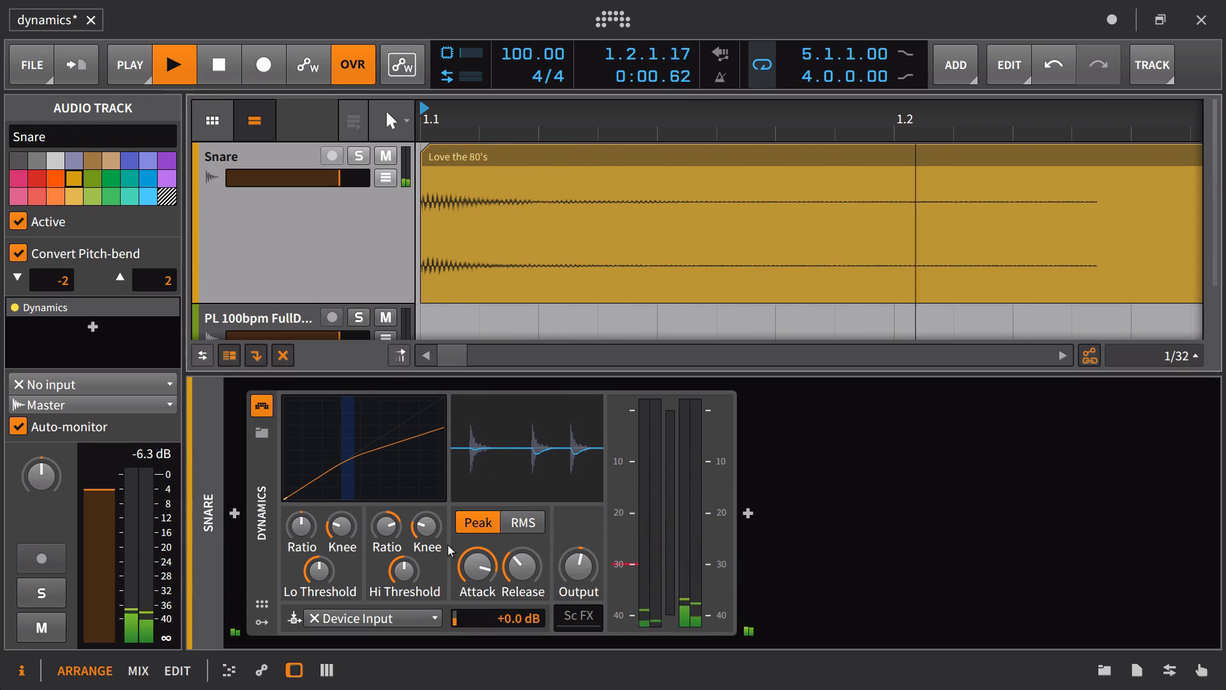
key("space")
key("space")
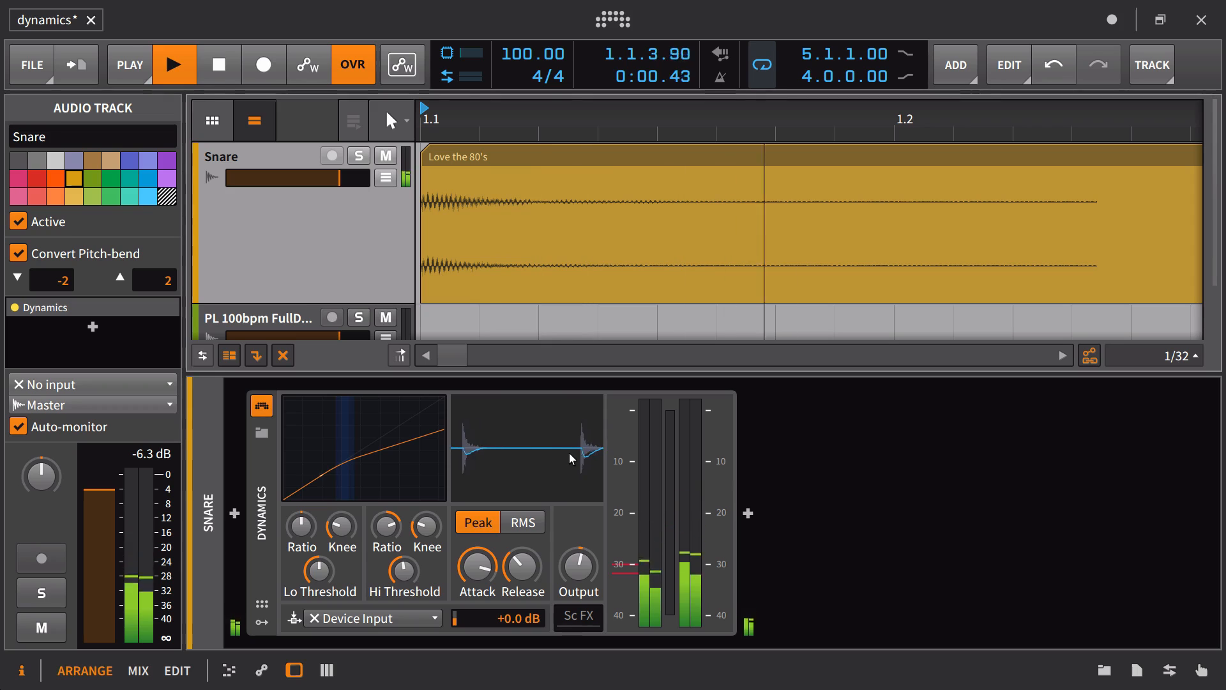
Step: Reduce the High Knee to its minimum while replaying the snare
key("space")
key("space")
key("space")
key("space")
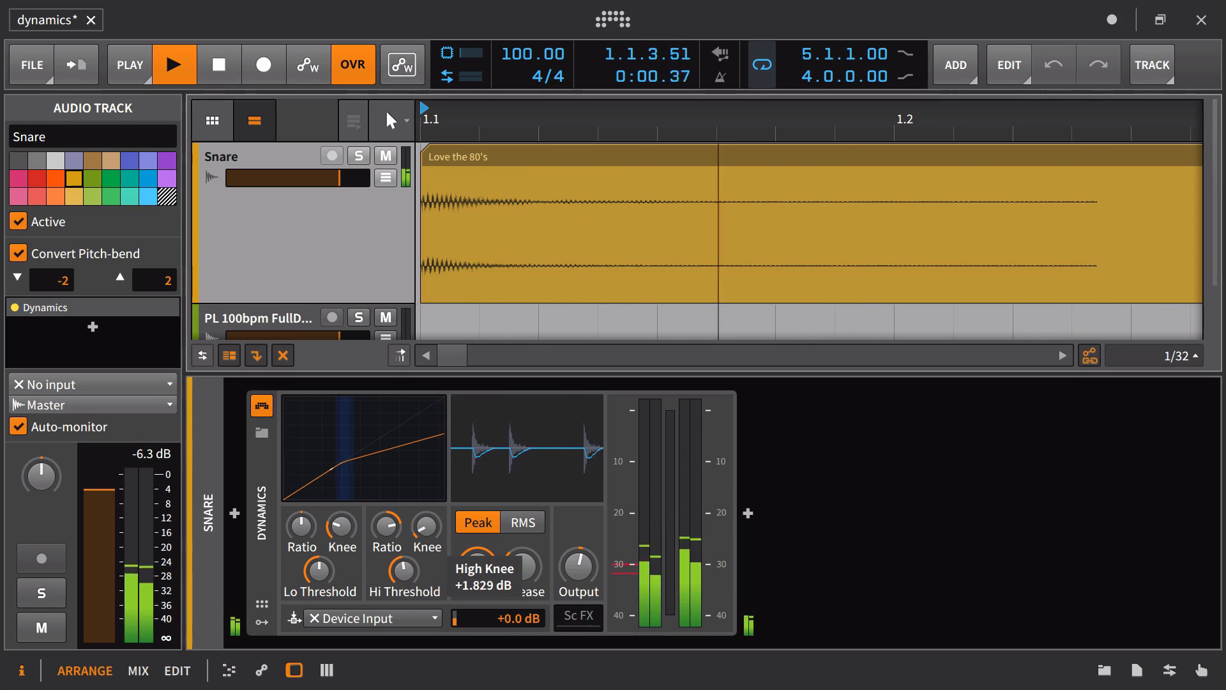
key("space")
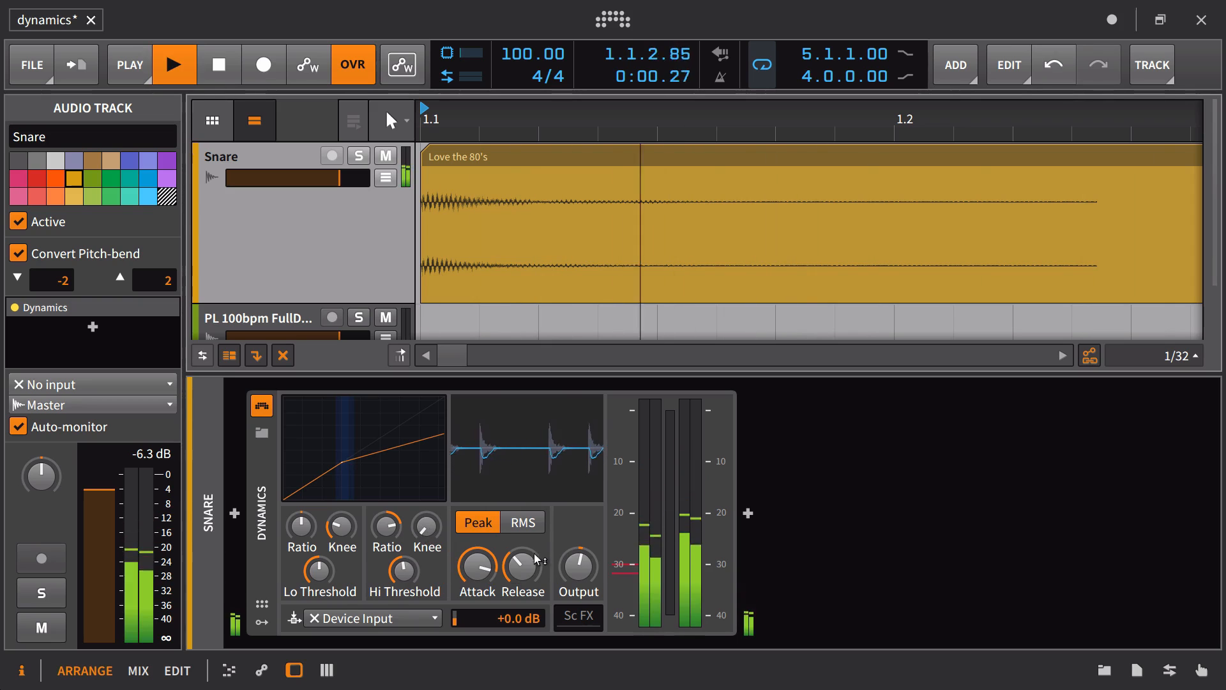
Step: Lengthen the Dynamics Release to about its middle setting and replay the snare
left_click_drag(531, 562, 531, 533)
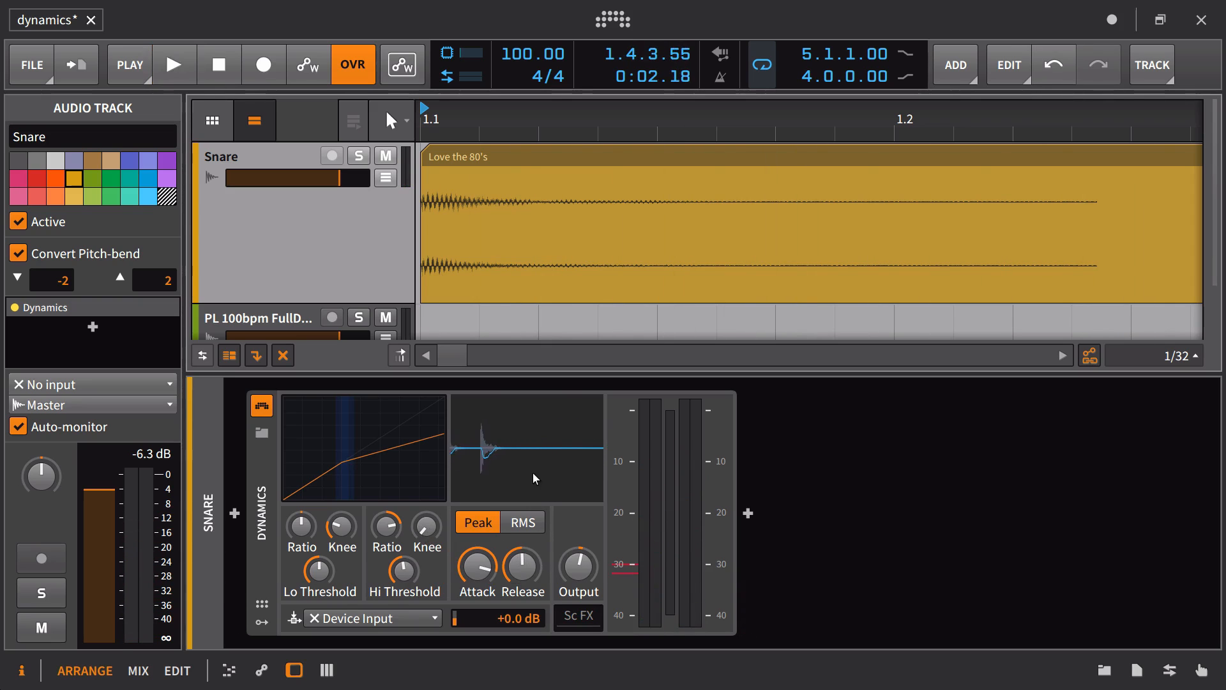
key("space")
key("space")
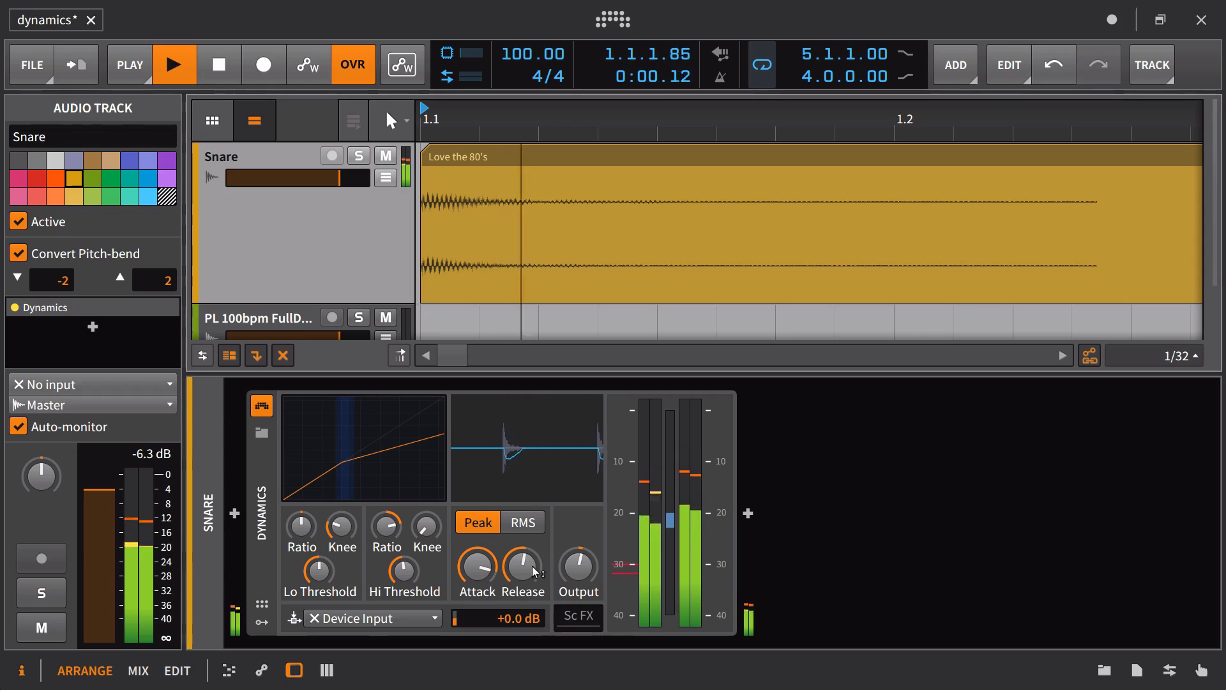
Step: Bypass the Dynamics device on the Snare track and replay the uncompressed snare
key("space")
left_click(266, 412)
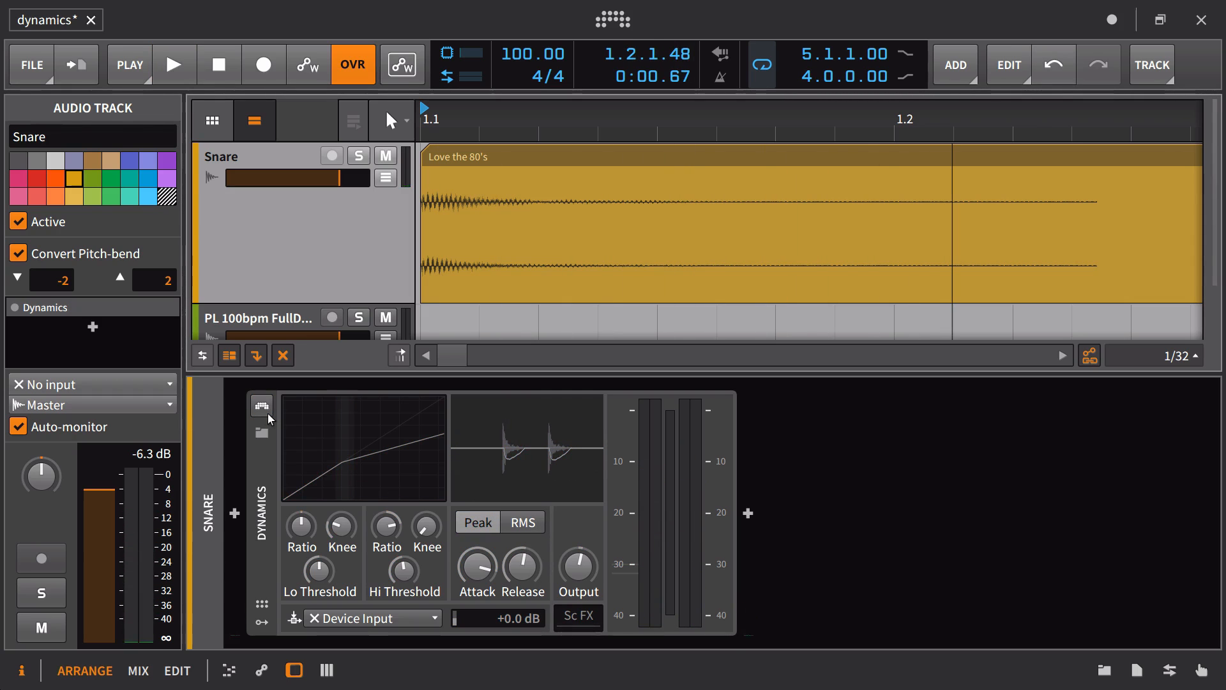
key("space")
key("space")
key("space")
key("space")
Step: Reactivate Dynamics and replay the compressed snare for comparison
left_click(269, 413)
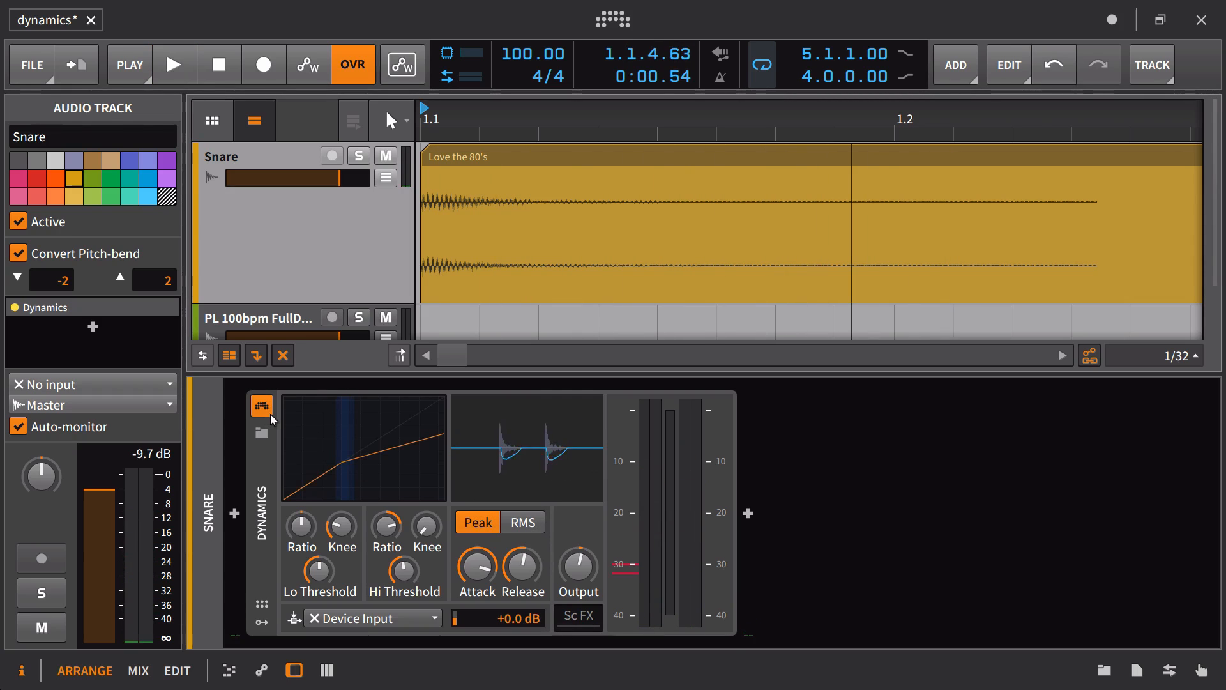
key("space")
key("space")
key("space")
key("space")
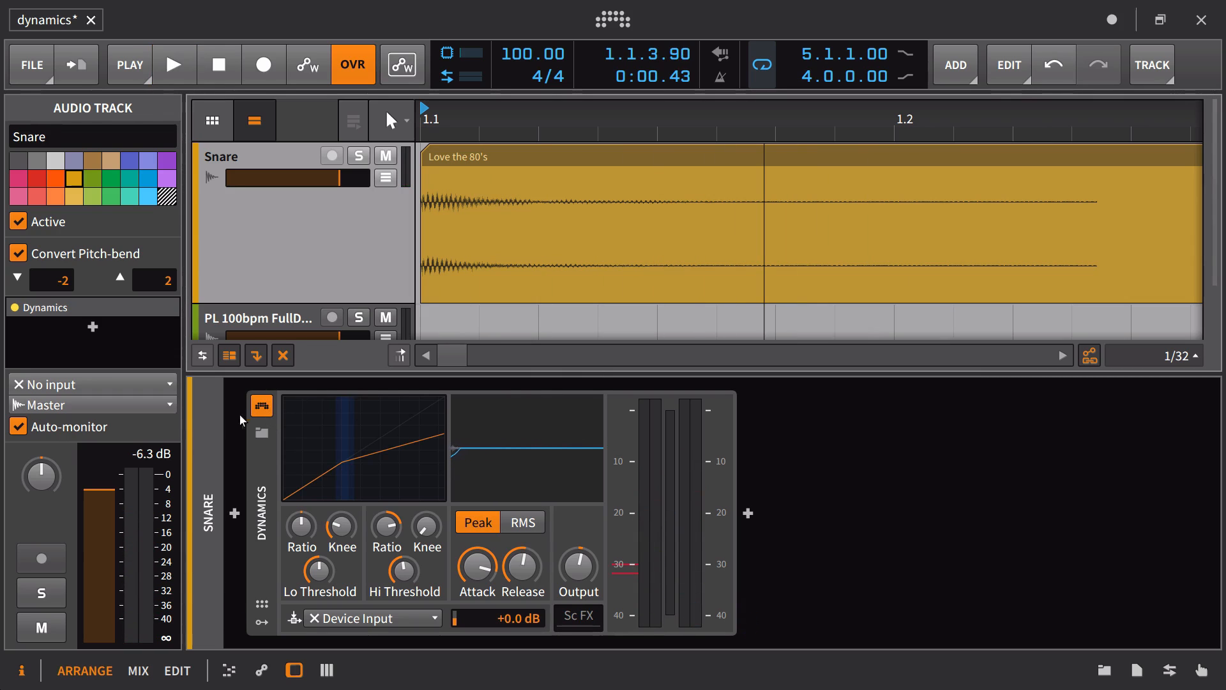
Step: Compare the snare once more with Dynamics bypassed and active, replaying it in each state
key("space")
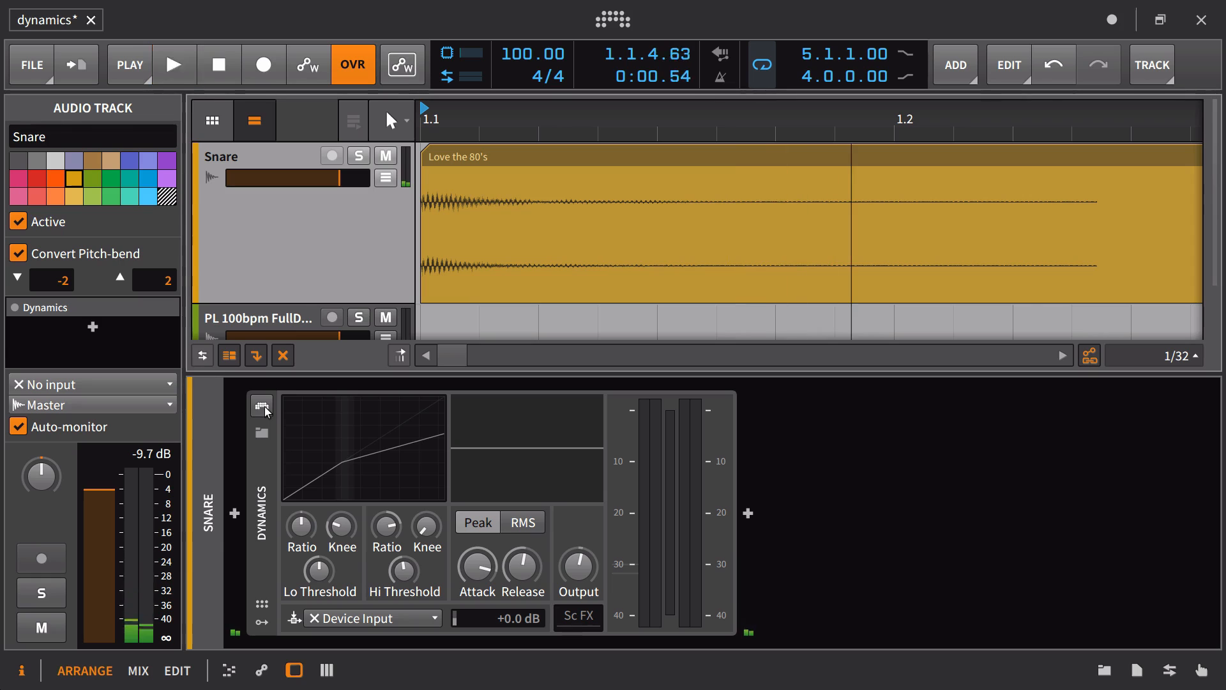
key("space")
key("space")
key("space")
key("space")
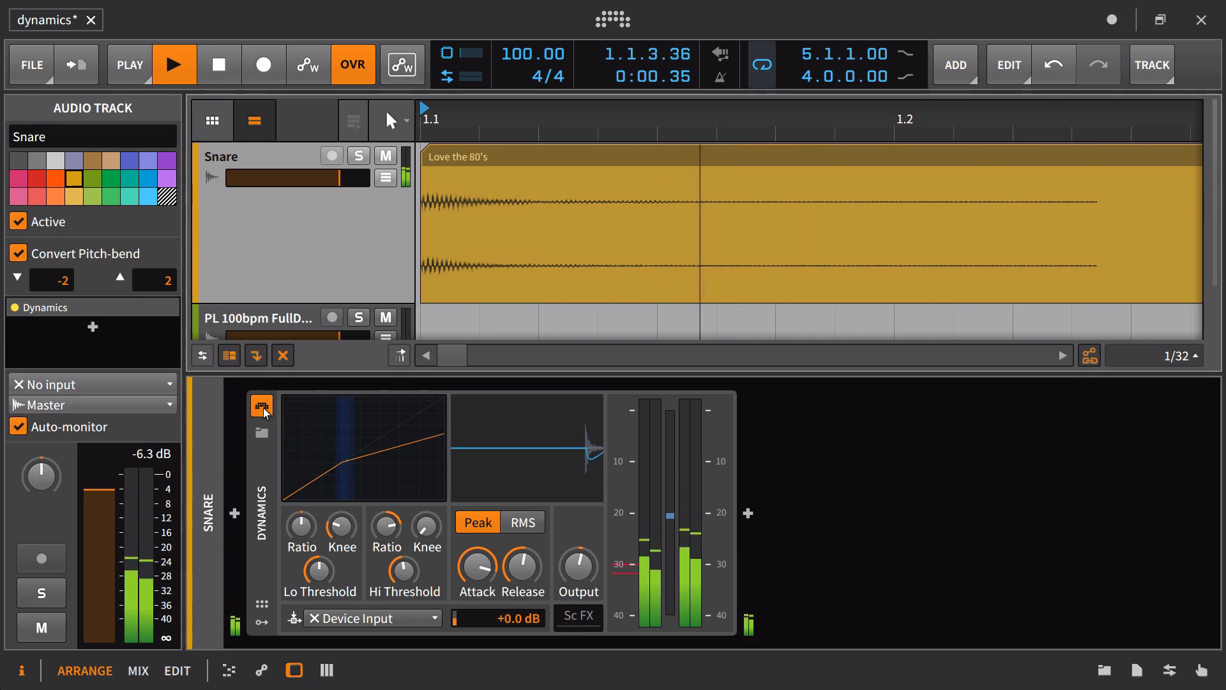
key("space")
key("space")
key("space")
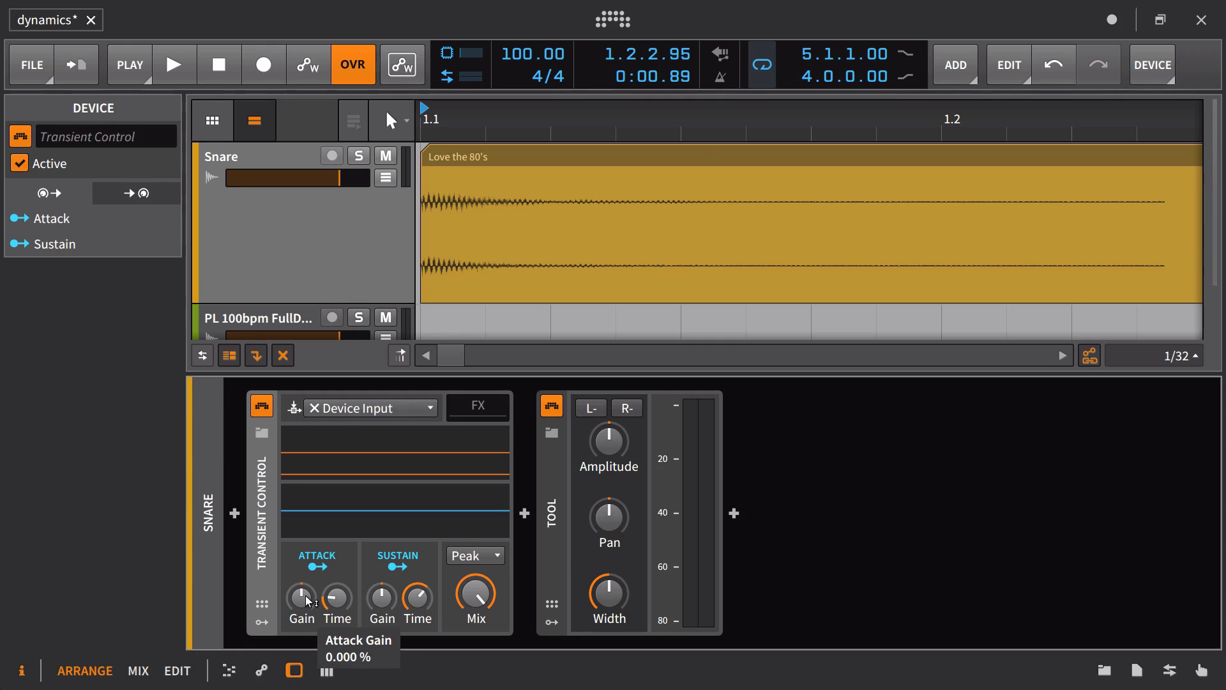
Step: Replay the snare through the Transient Control with its Attack Gain at 0%
key("space")
key("space")
key("space")
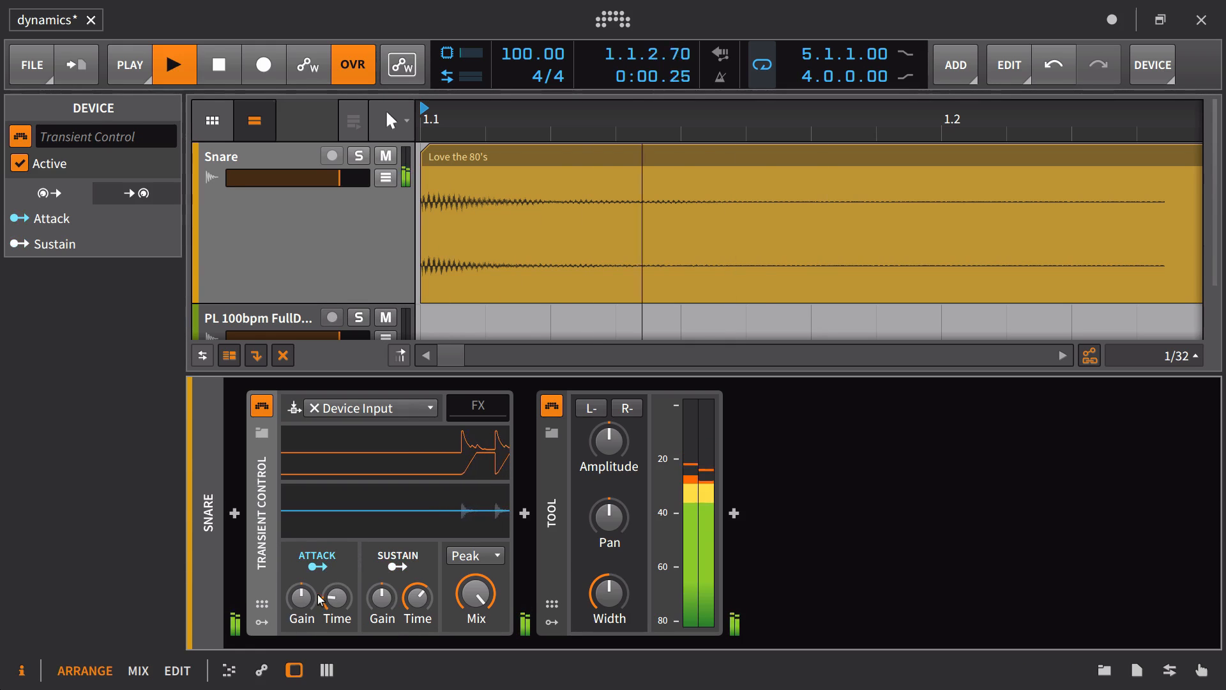
key("space")
Step: Lower the Transient Control's Attack Gain below zero and shorten its Attack Time while replaying the snare repeatedly
left_click_drag(309, 601, 337, 598)
key("space")
key("space")
key("space")
key("space")
key("space")
key("space")
key("space")
key("space")
key("space")
key("space")
key("space")
key("space")
key("space")
key("space")
key("space")
key("space")
key("space")
key("space")
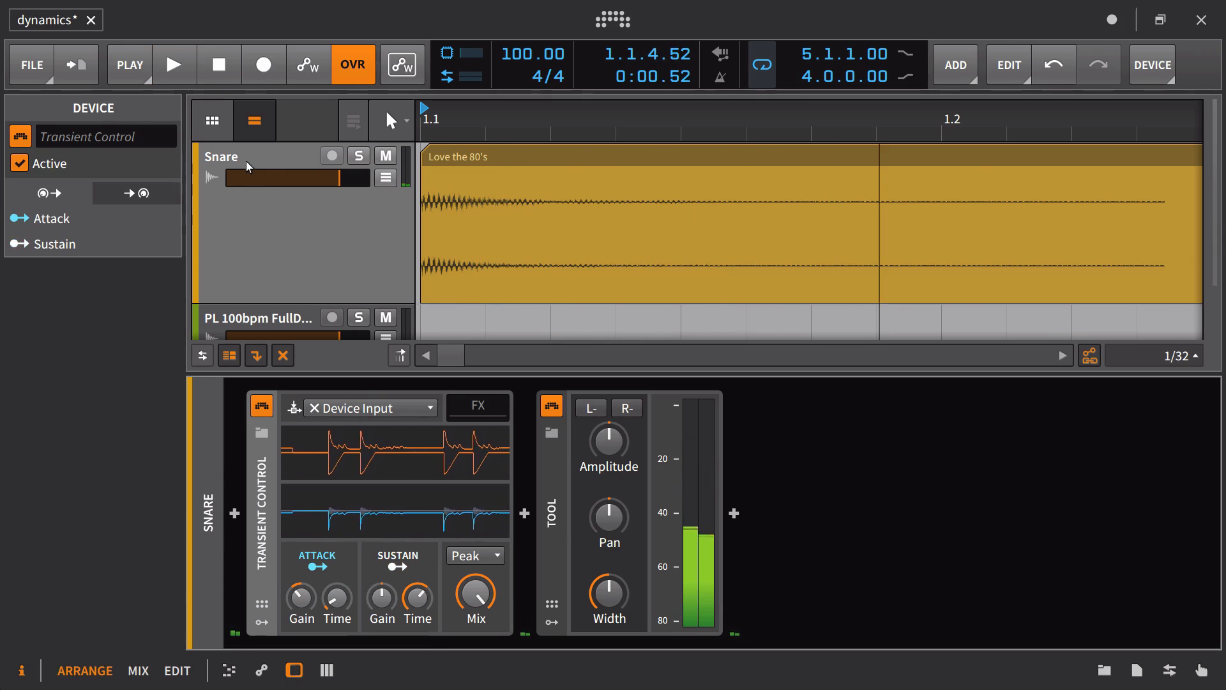
Step: Select the Snare track, bypass Transient Control, reset the peak level reading and replay the snare
left_click(241, 164)
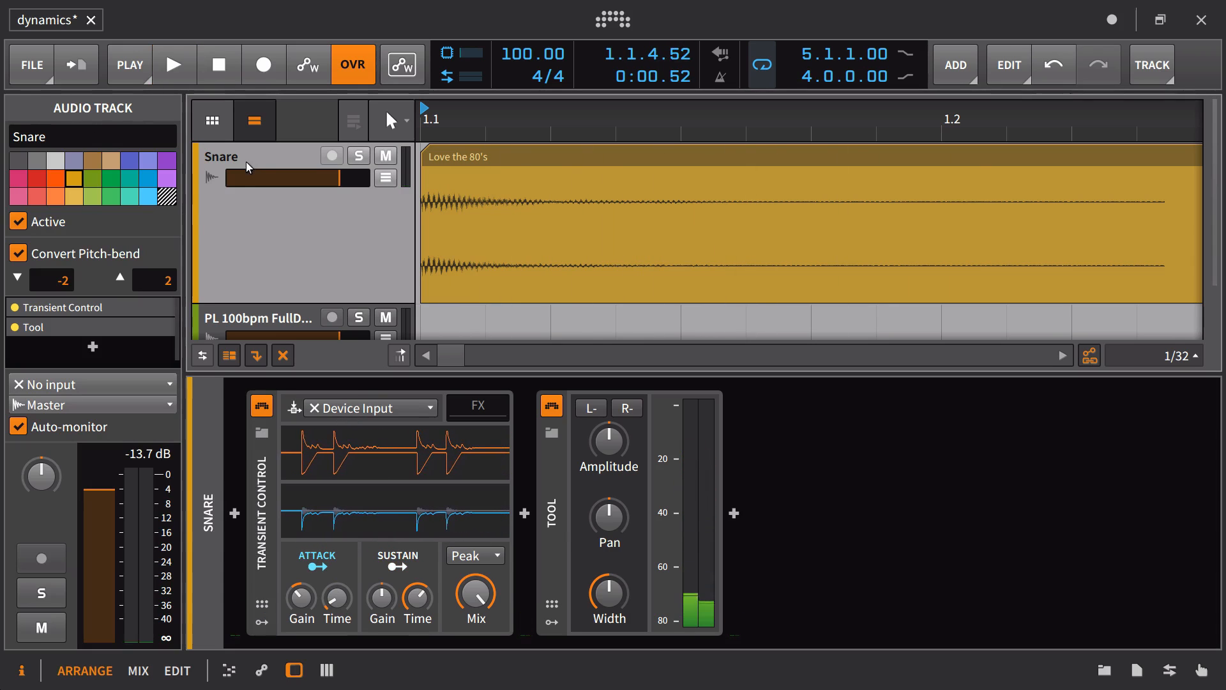
left_click(262, 406)
left_click(155, 456)
key("space")
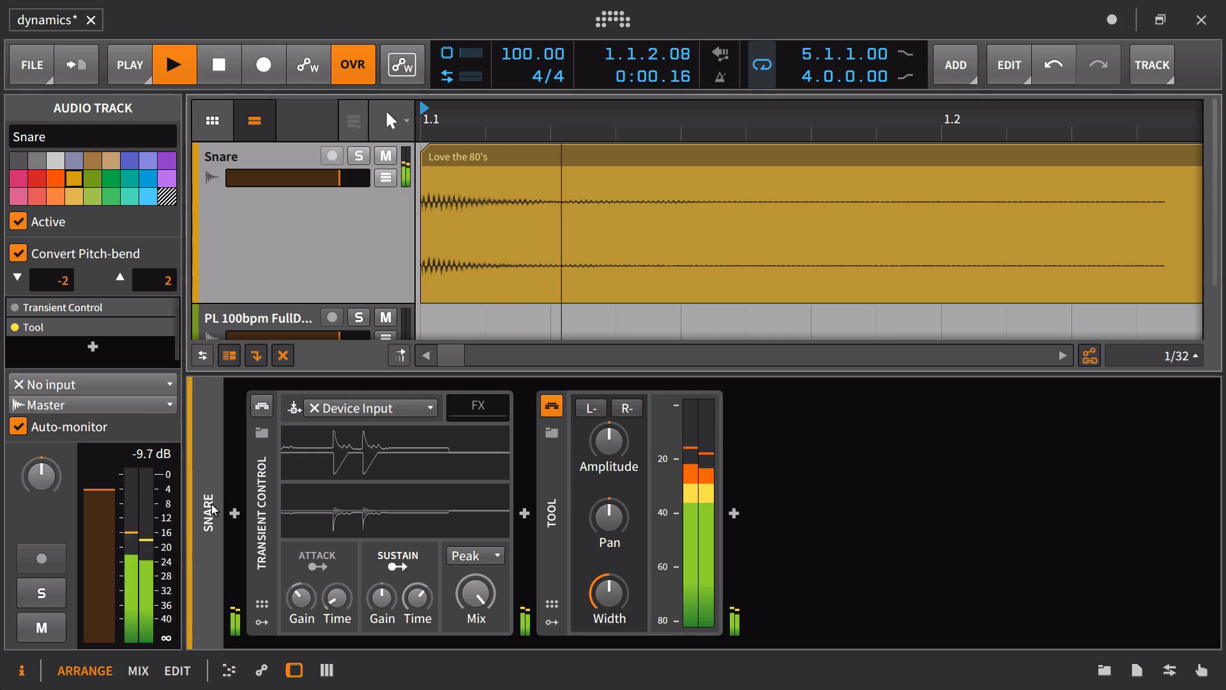
key("space")
key("space")
key("space")
Step: Reactivate Transient Control and replay the snare to check its peak level
left_click(262, 406)
key("space")
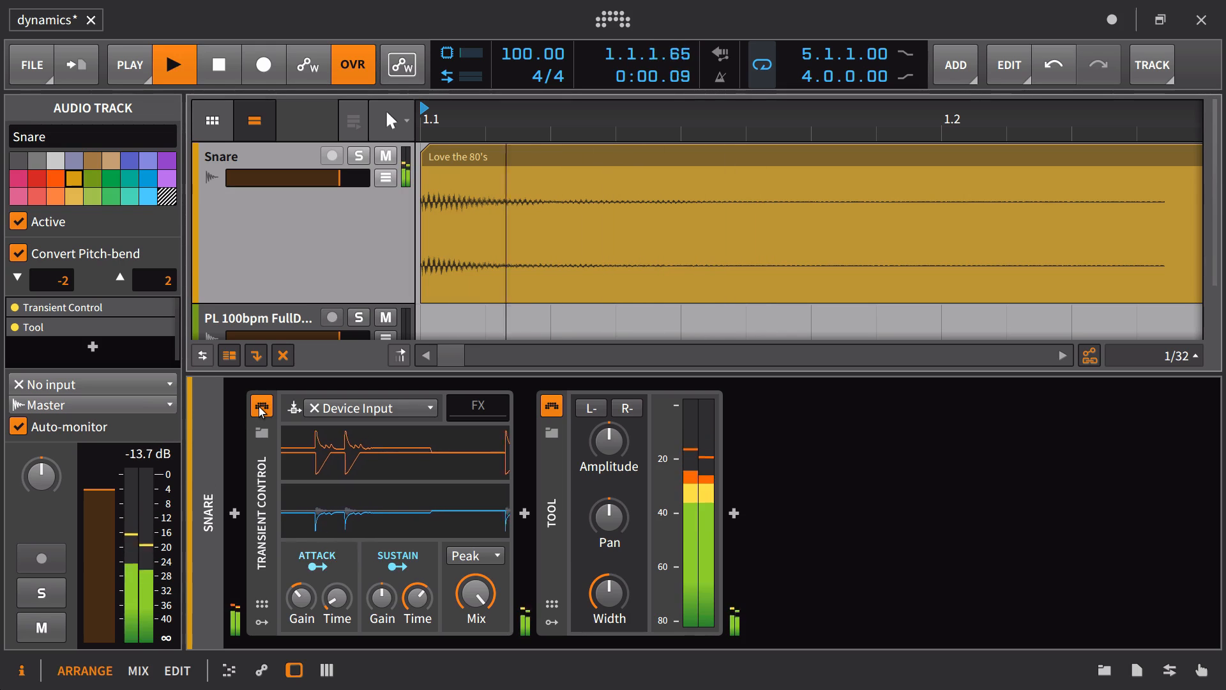
key("space")
key("space")
key("space")
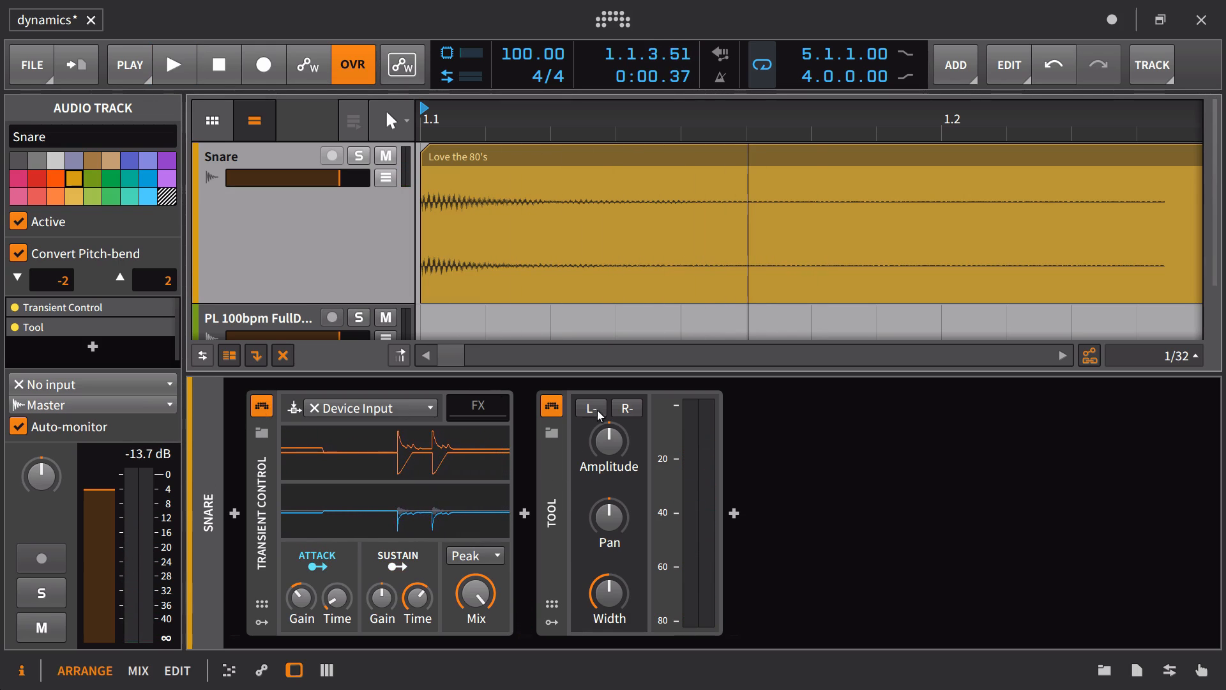
Step: Raise the Tool device's Amplitude to compensate for the lost level, replaying the snare to compare
left_click_drag(609, 440, 609, 421)
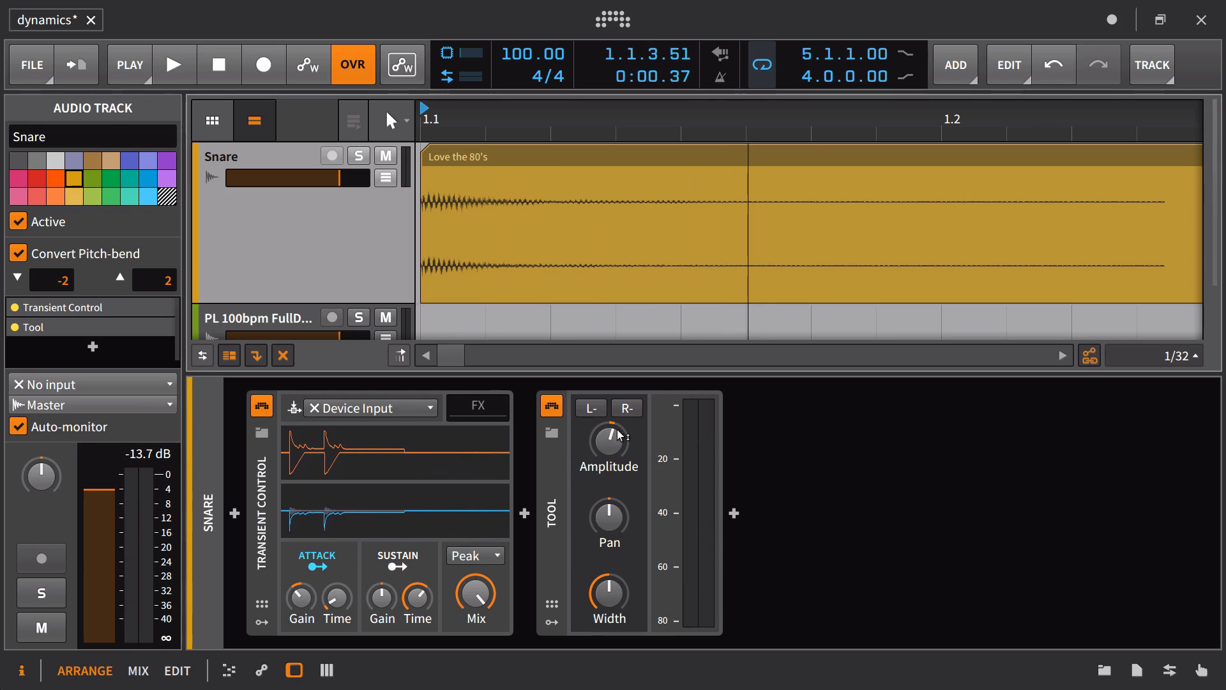
key("space")
key("space")
key("space")
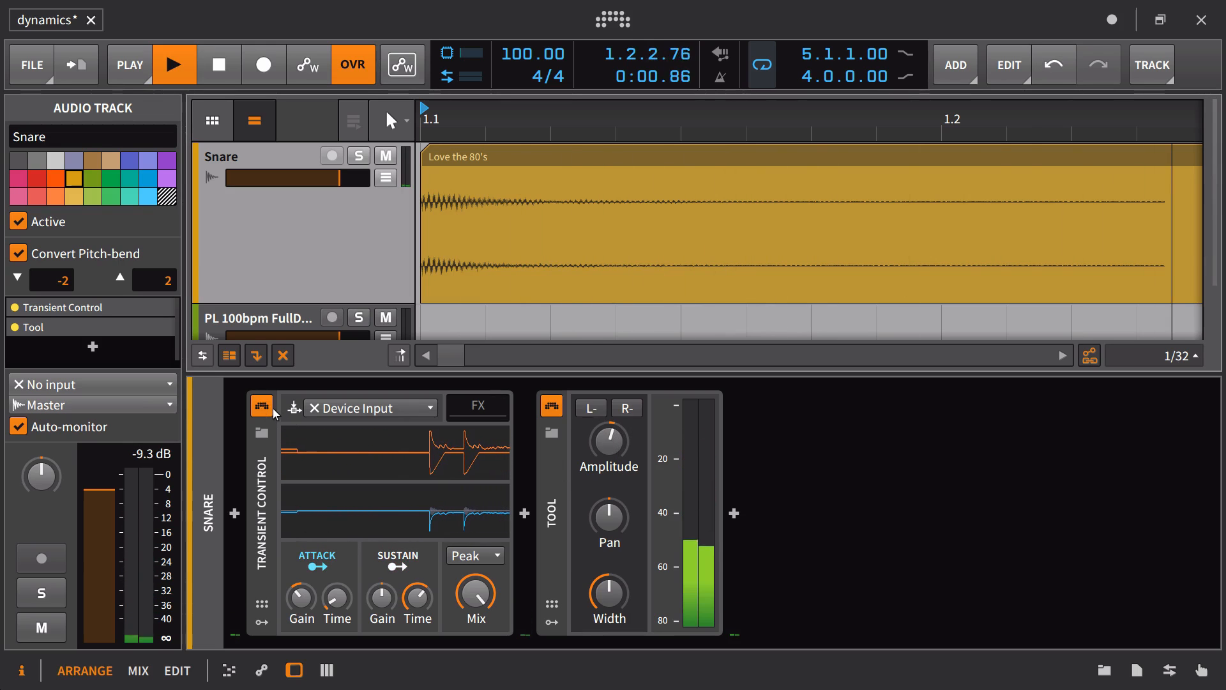
key("space")
key("space")
key("space")
key("space")
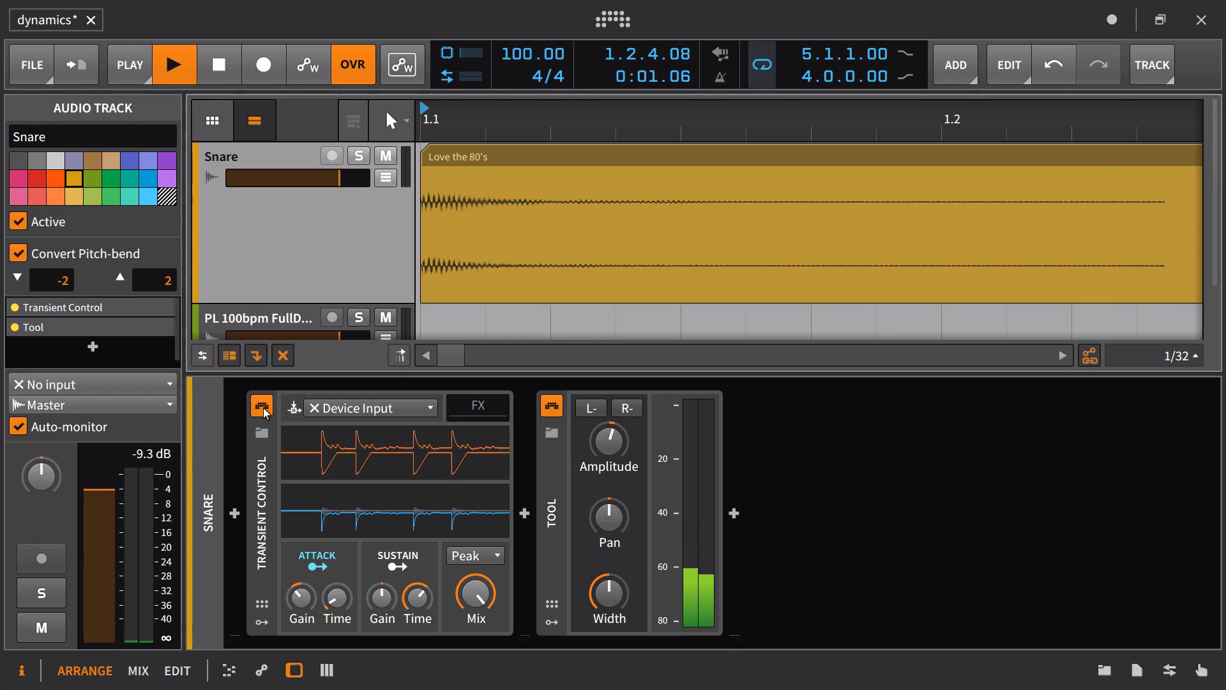
key("space")
Step: Move the Tool device into the Transient Control's FX chain and replay the snare with Transient Control bypassed
left_click(551, 458)
key("Delete")
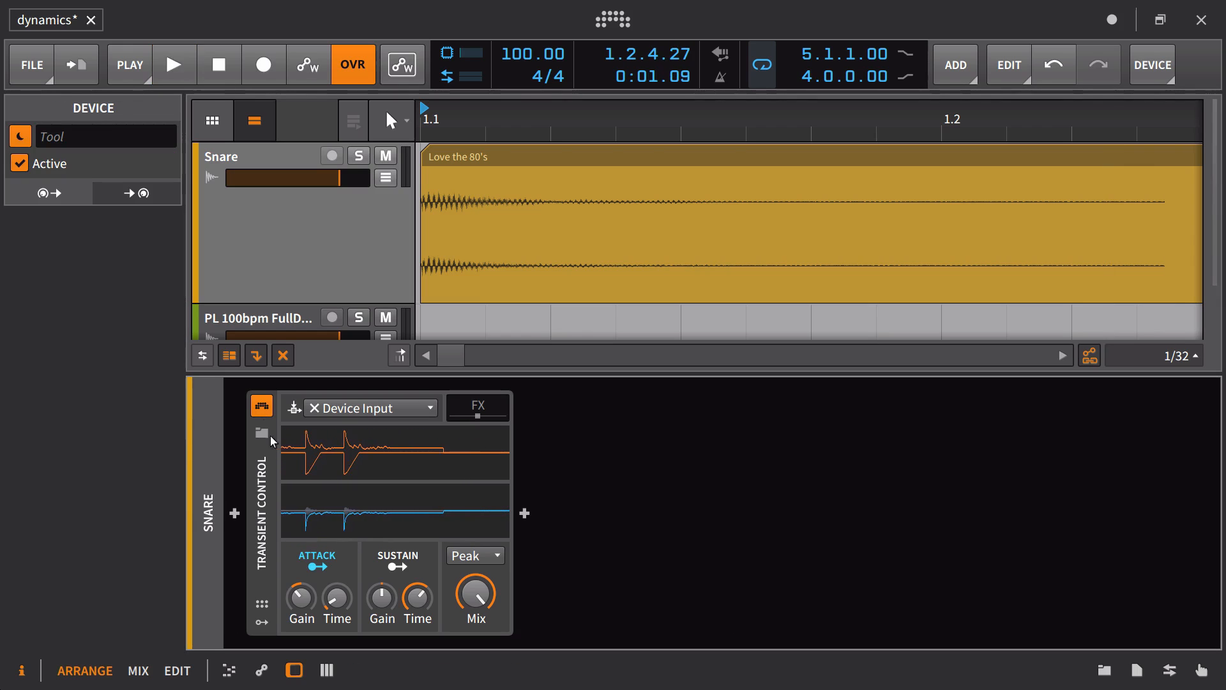
key("space")
left_click(266, 412)
key("space")
key("space")
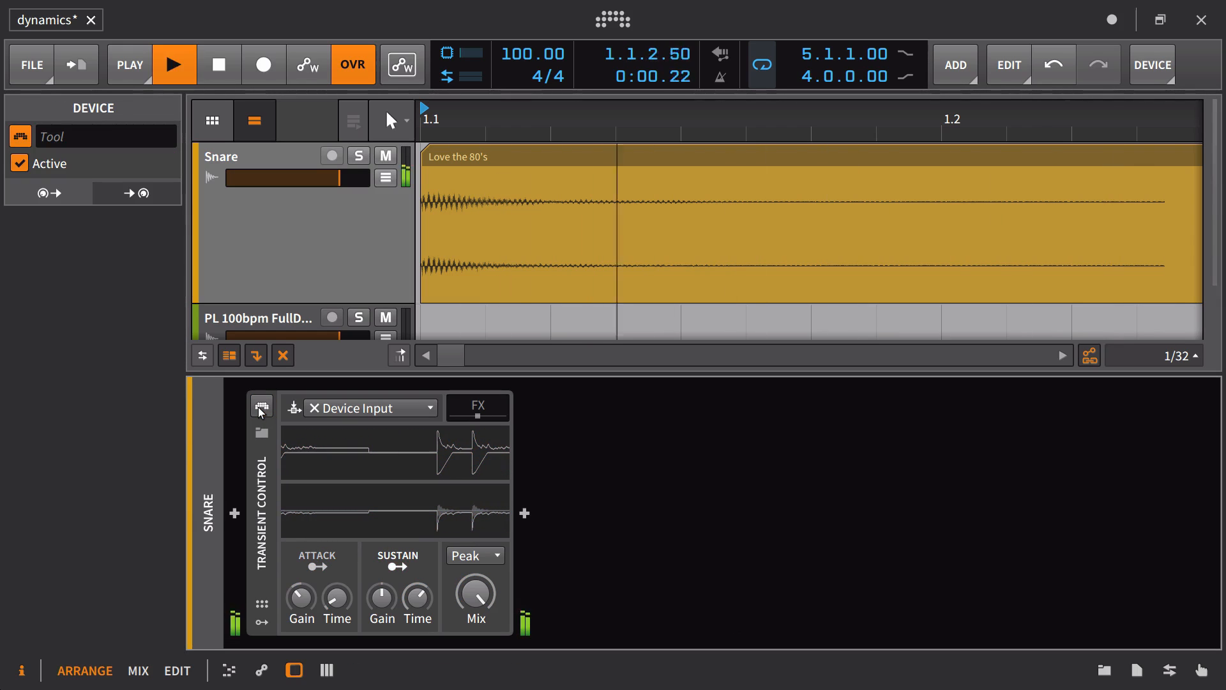
key("space")
key("space")
key("space")
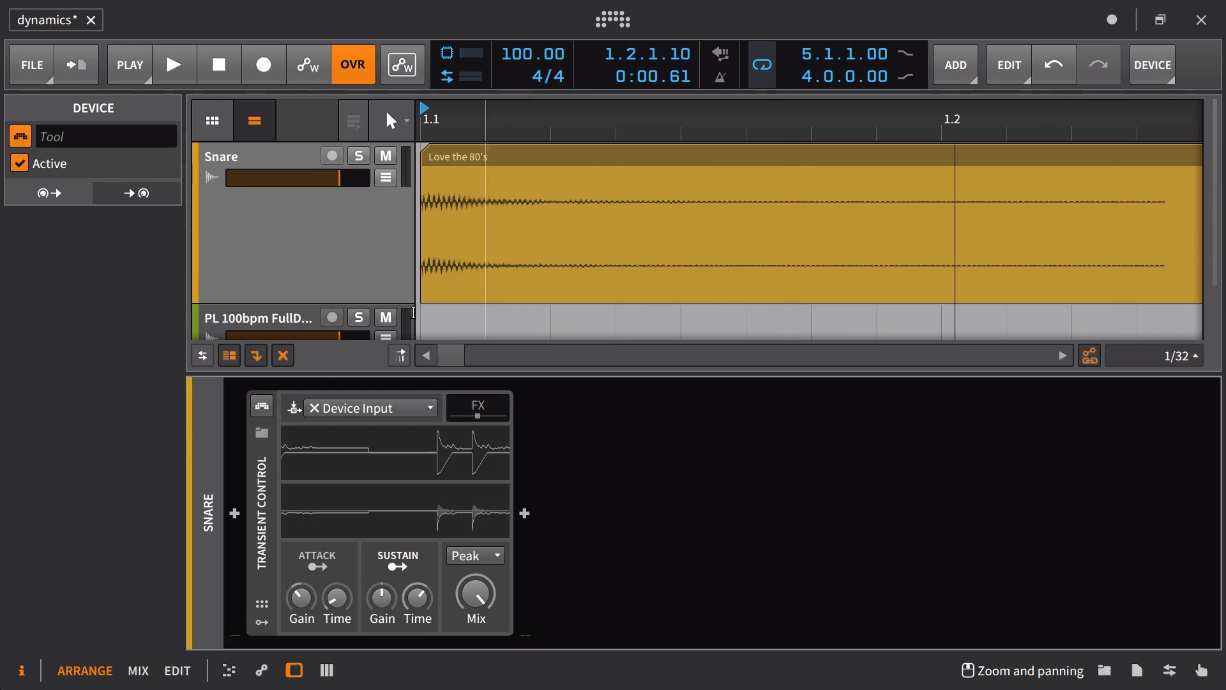
Step: Reactivate Transient Control with the nested Tool and replay the snare several times
left_click(261, 405)
key("space")
key("space")
key("space")
key("space")
key("space")
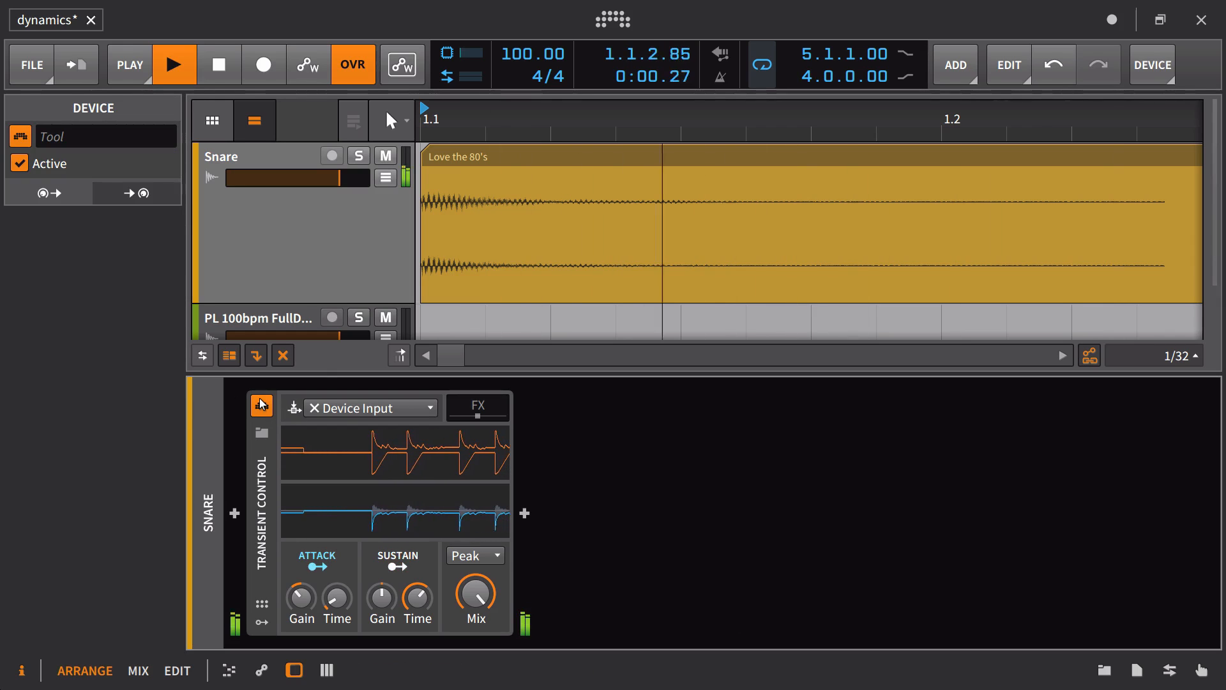
key("space")
key("space")
key("space")
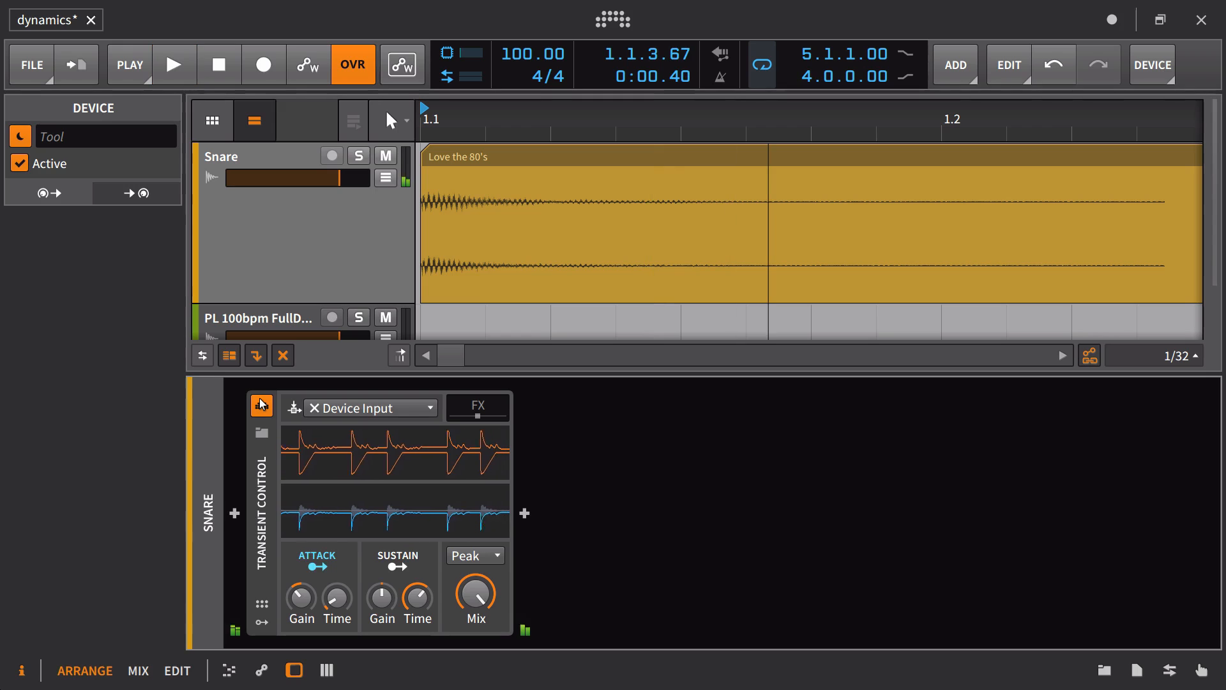
Step: Open the Transient Control's FX chain, deactivate the nested Tool and reset the Attack Gain to zero
left_click(476, 406)
left_click(552, 405)
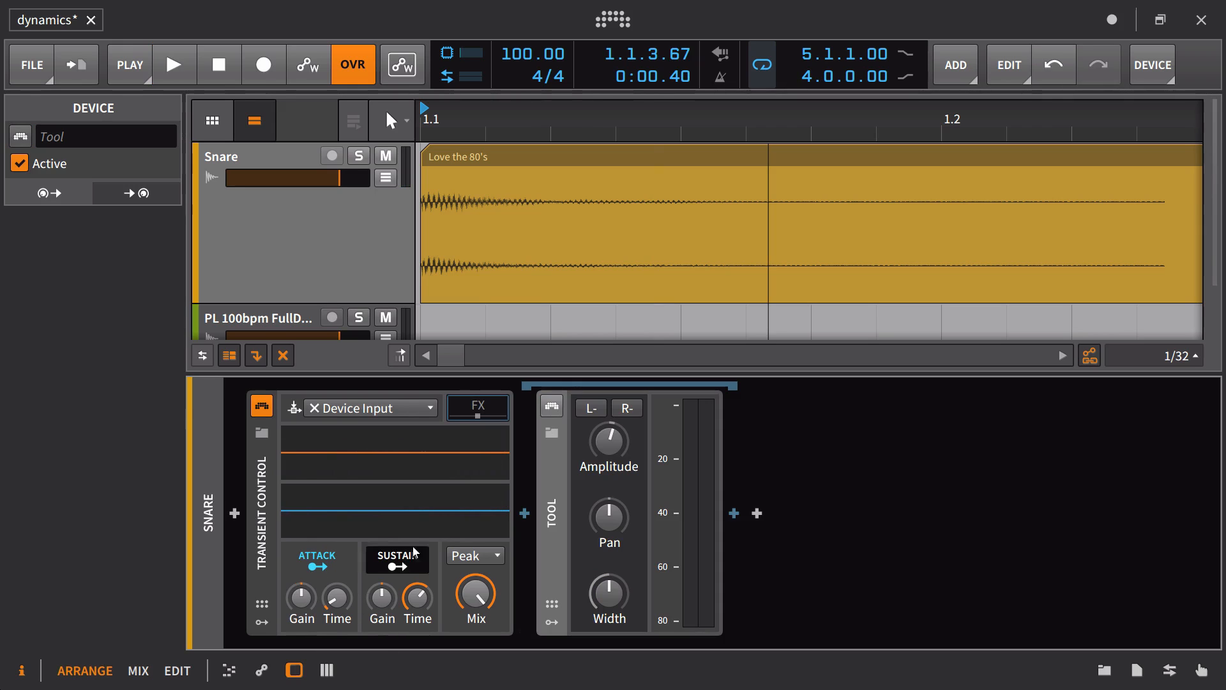
Step: Lower the Transient Control's Sustain Gain, shorten its Sustain Time and replay the snare
left_click_drag(369, 603, 418, 605)
key("space")
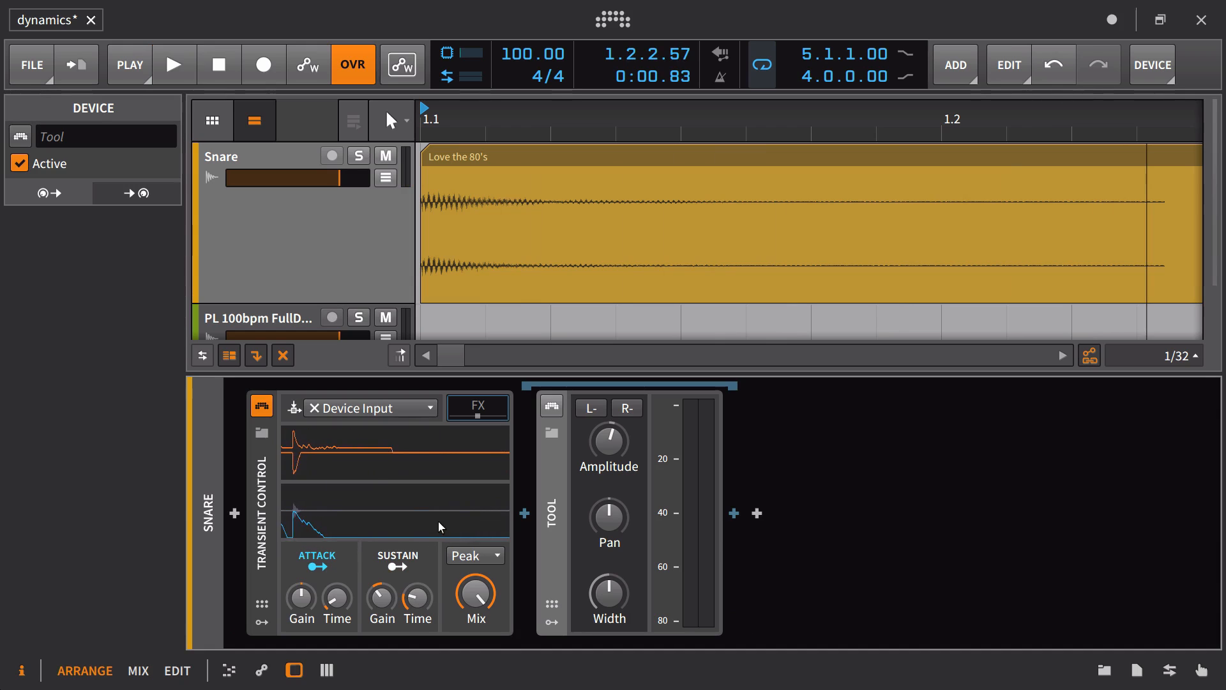
left_click_drag(419, 601, 419, 596)
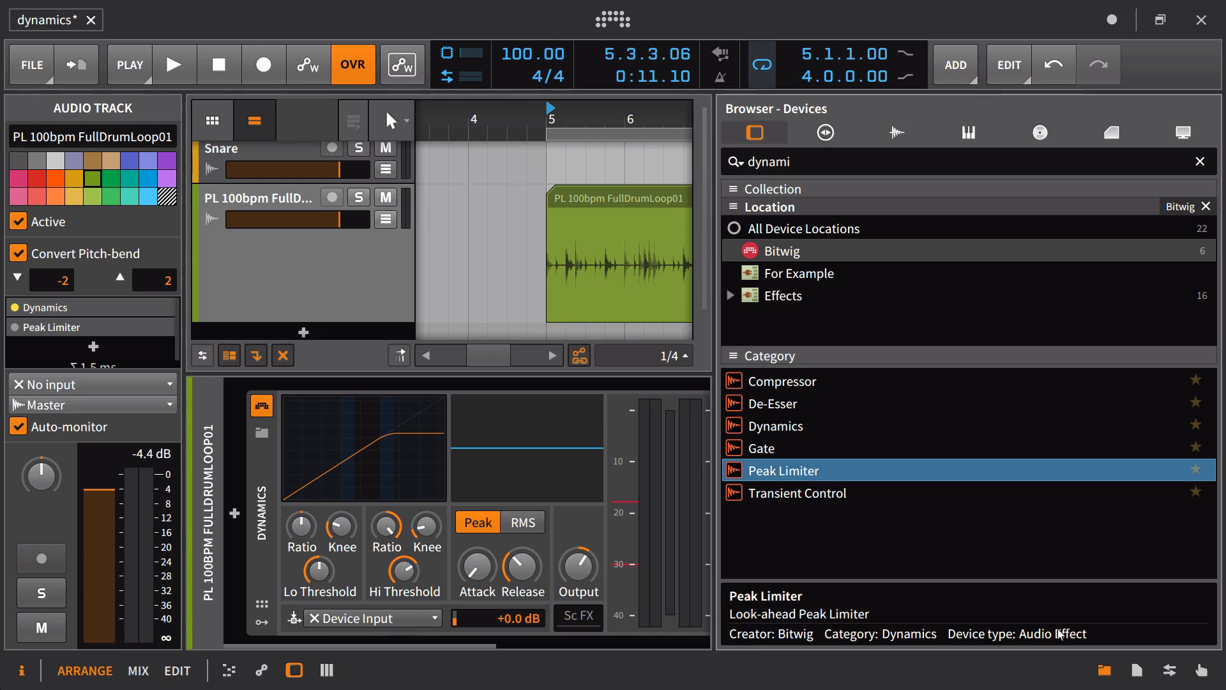
Step: Close the device browser and check the Hi Ratio of the drum loop's Dynamics device
left_click(1104, 669)
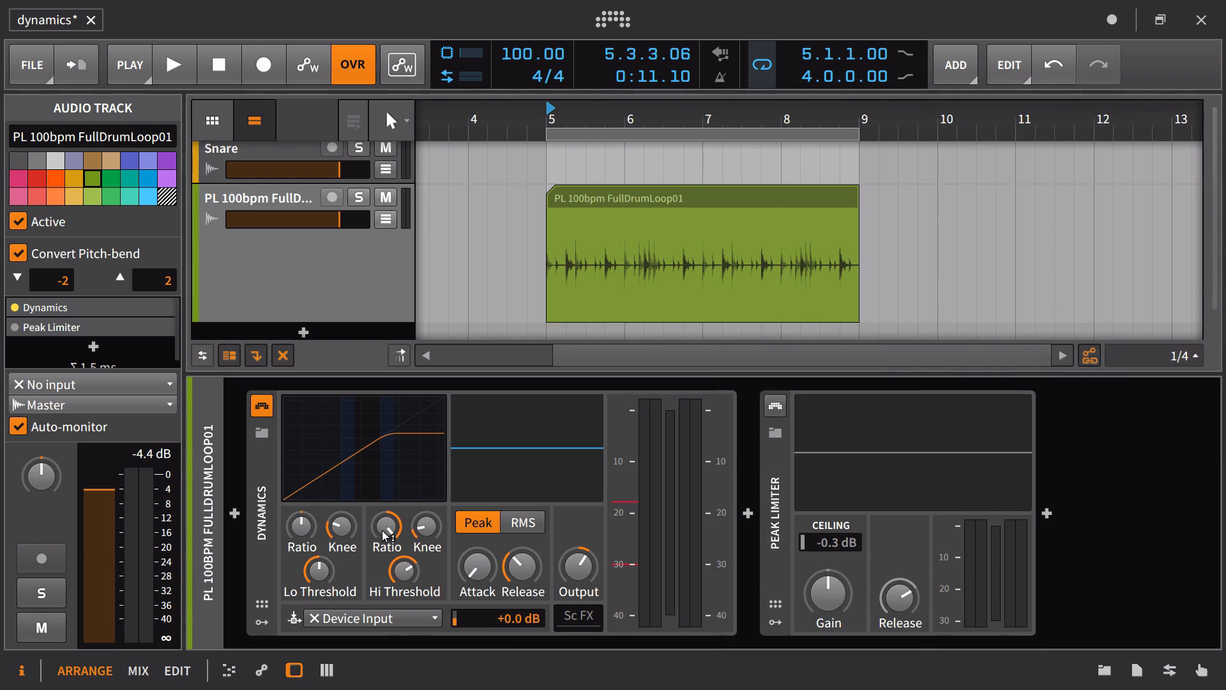
mouse_move(387, 534)
left_mouse_down()
mouse_move(386, 559)
mouse_move(386, 534)
left_mouse_up()
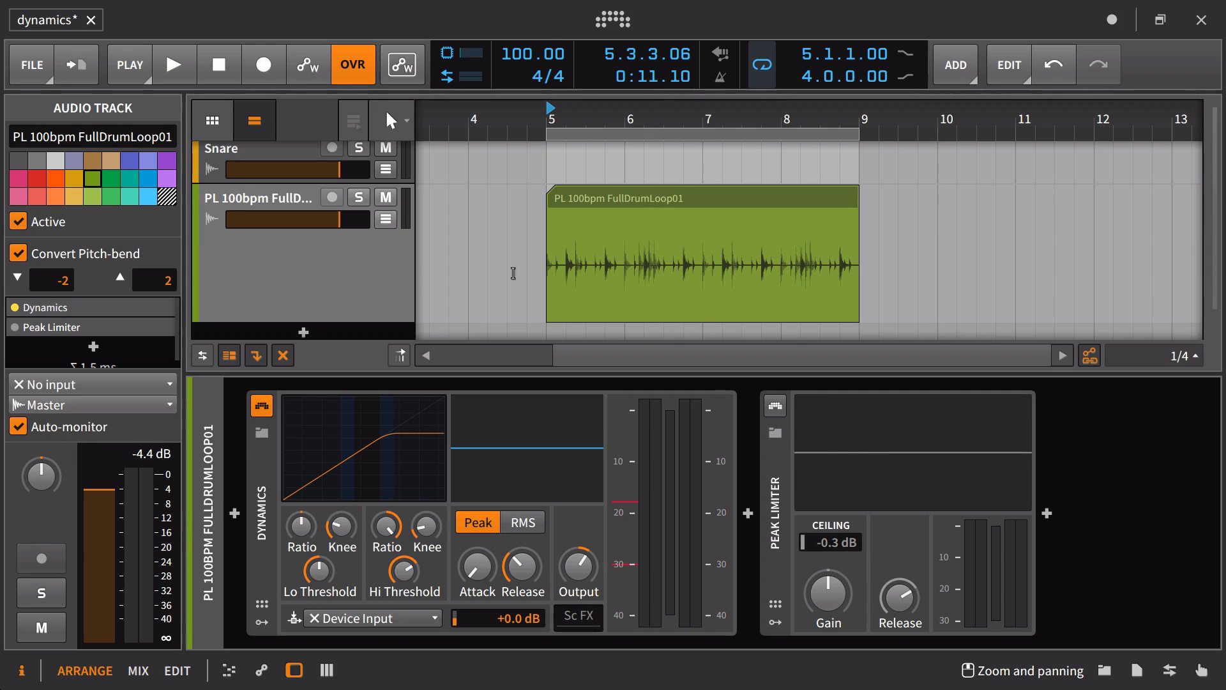
Step: Open the drum loop clip in the audio editor and examine the shape of its transients around beat 5.2
double_click(627, 191)
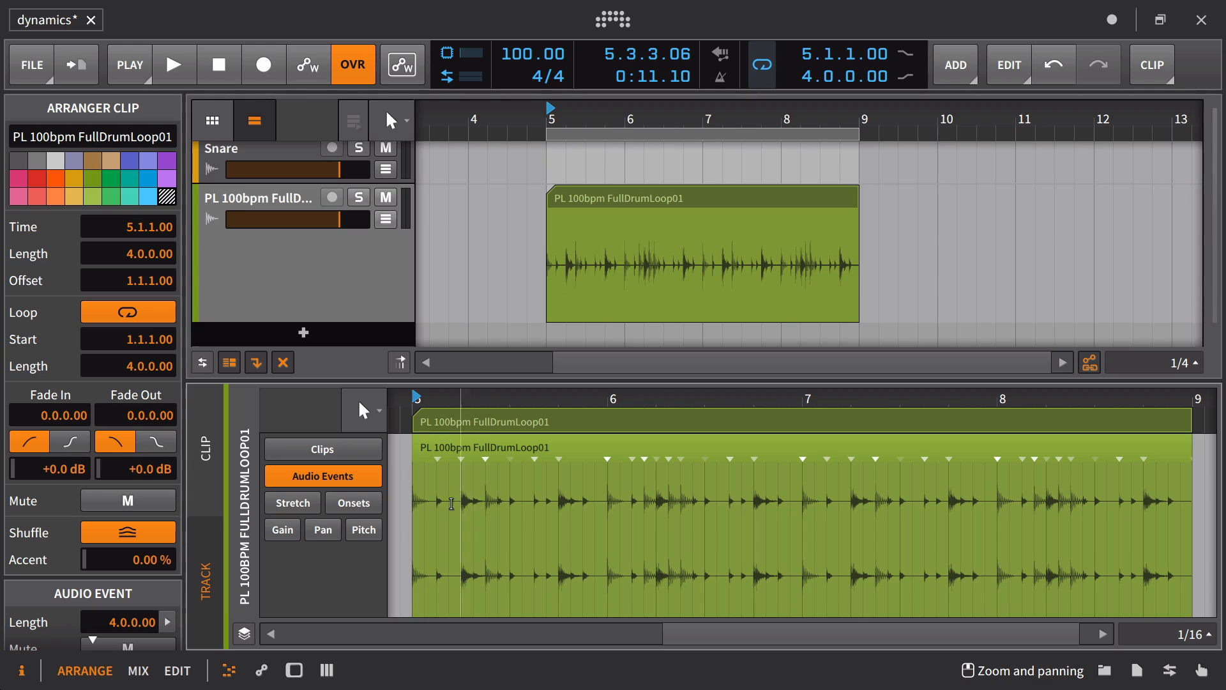
scroll(475, 414, "up", 10)
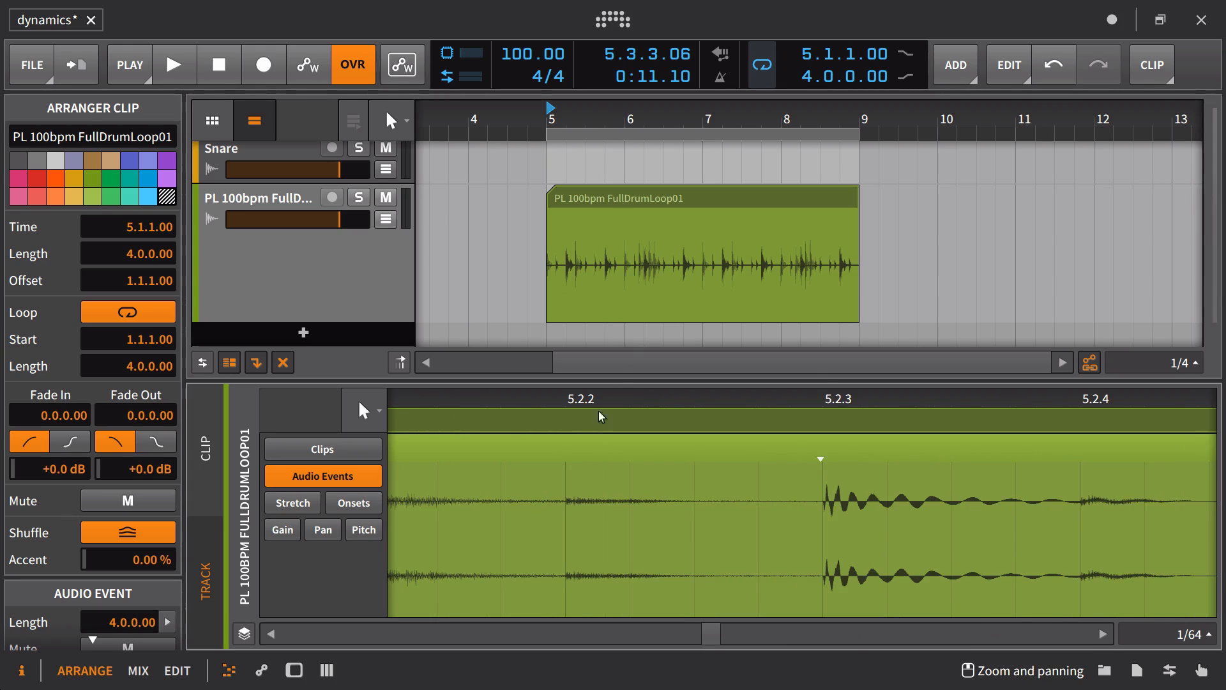
scroll(823, 411, "down", 5)
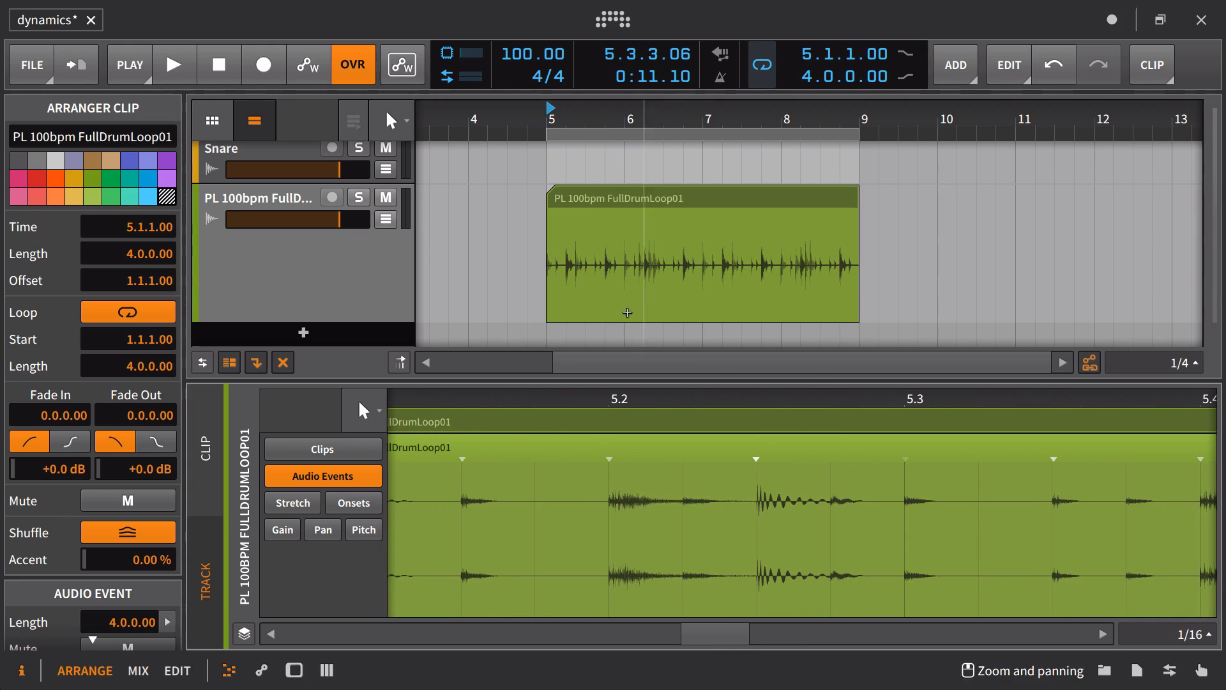
Step: Return to the drum loop track's devices and check the Dynamics Attack time
left_click(240, 198)
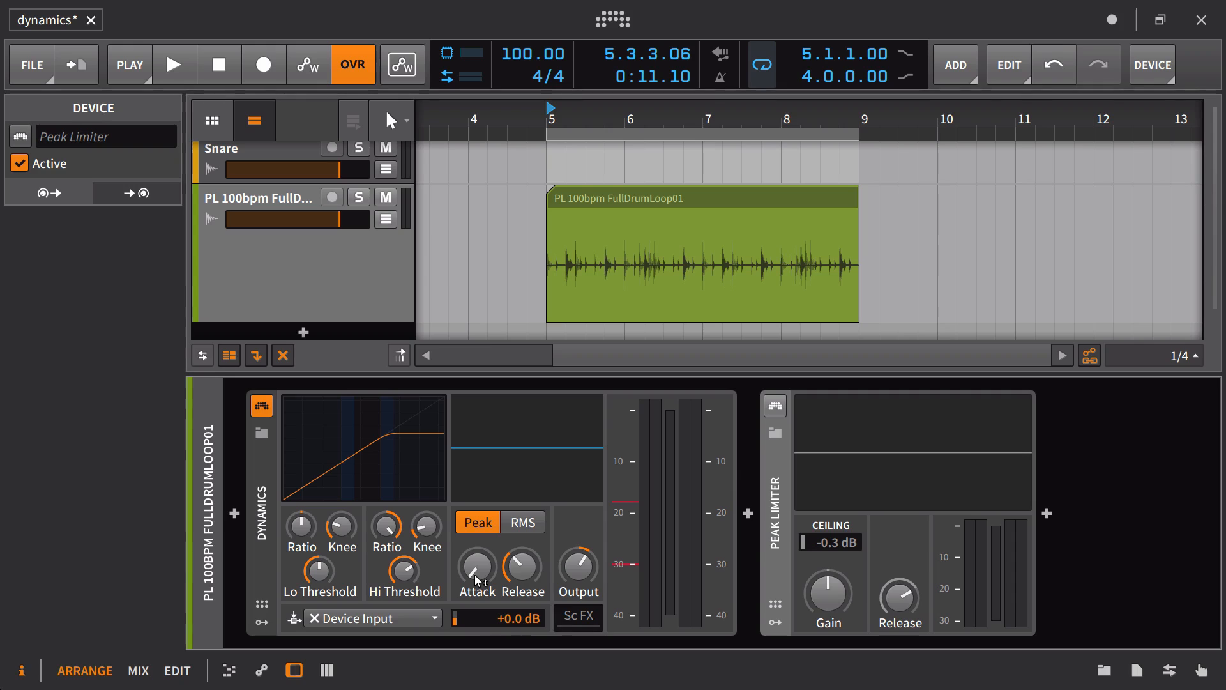
left_click_drag(478, 581, 478, 581)
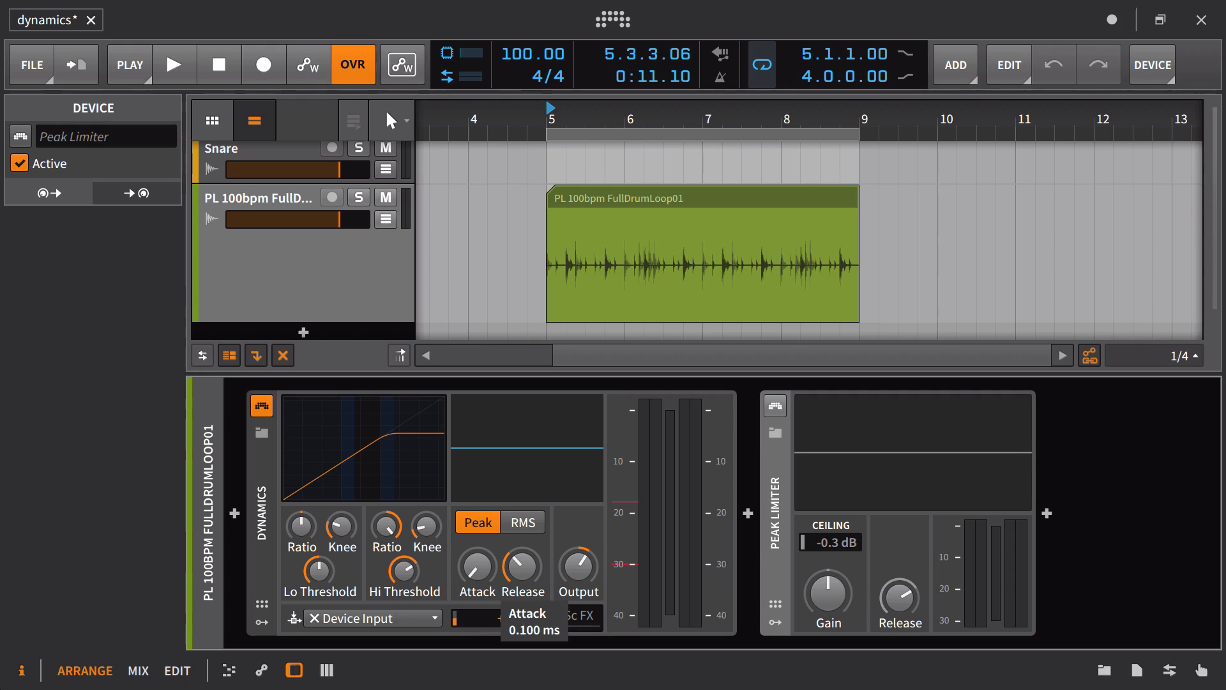
left_click_drag(477, 581, 476, 576)
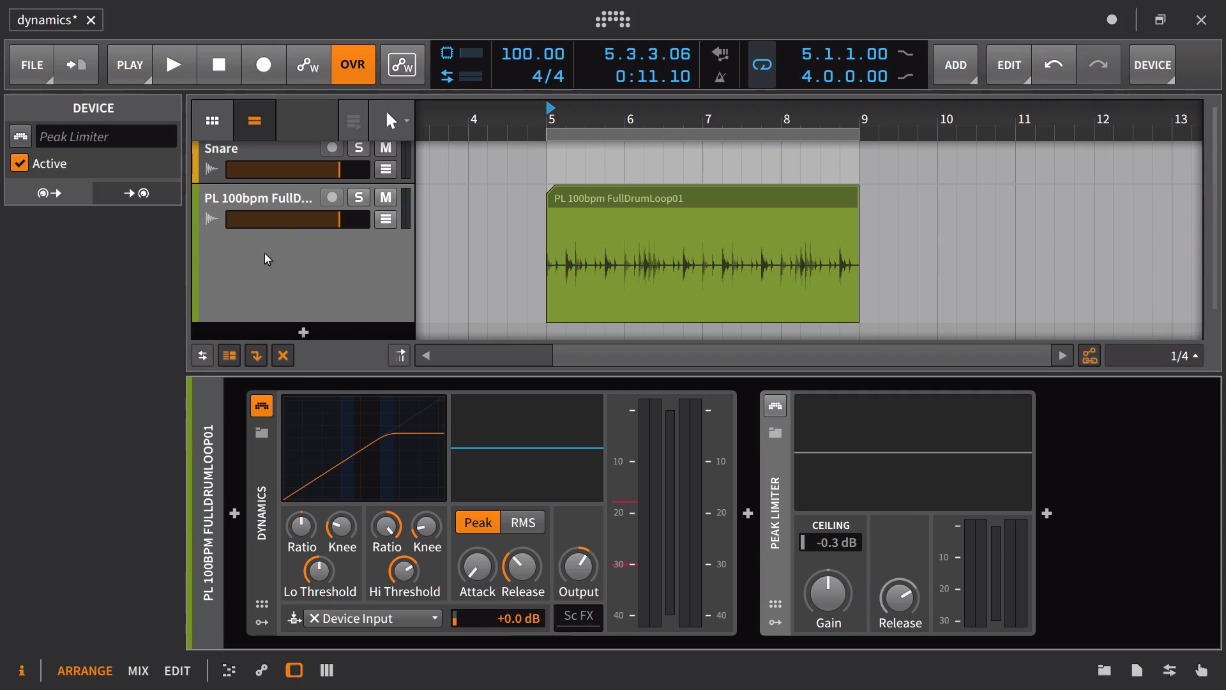
Step: Play the drum loop, check the Dynamics Output and the track's peak level, and bypass Dynamics to compare
left_click(298, 198)
key("space")
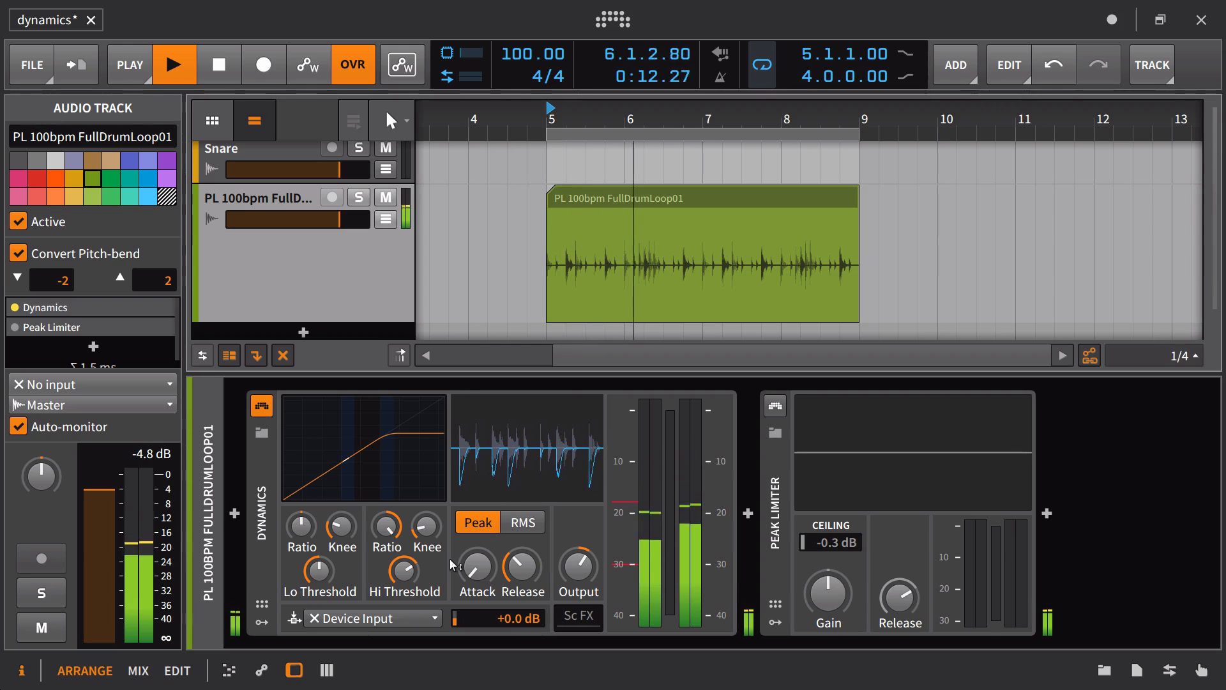
left_click_drag(580, 567, 580, 569)
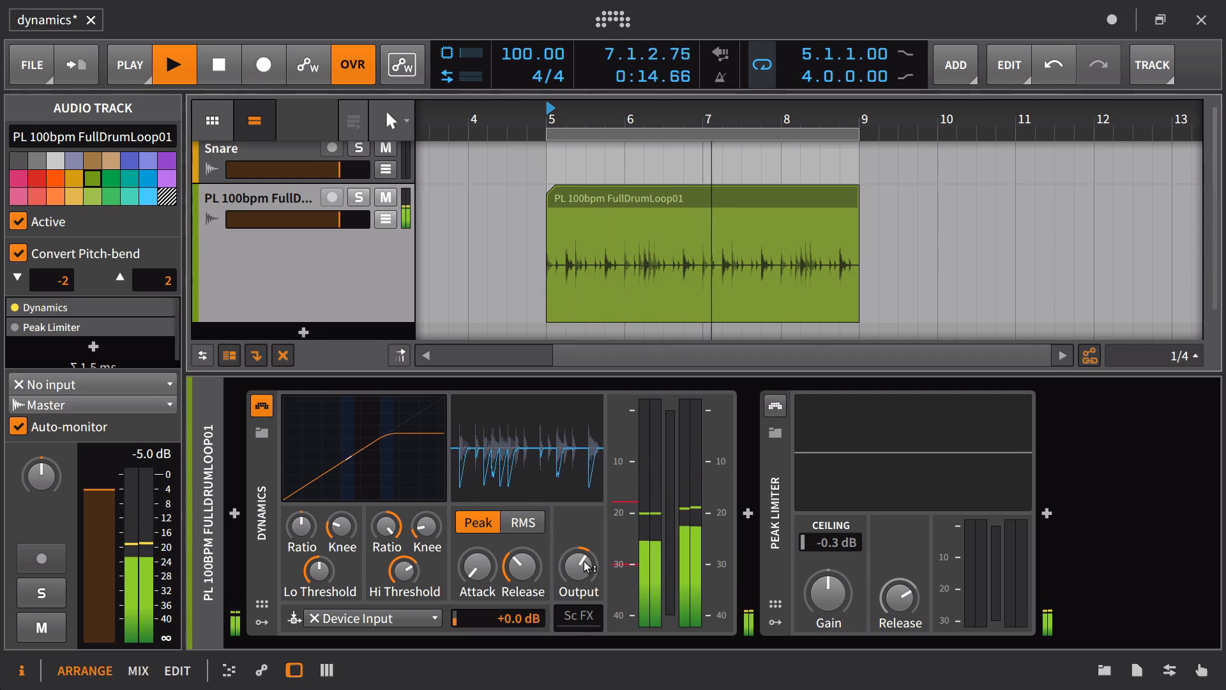
left_click_drag(587, 566, 189, 582)
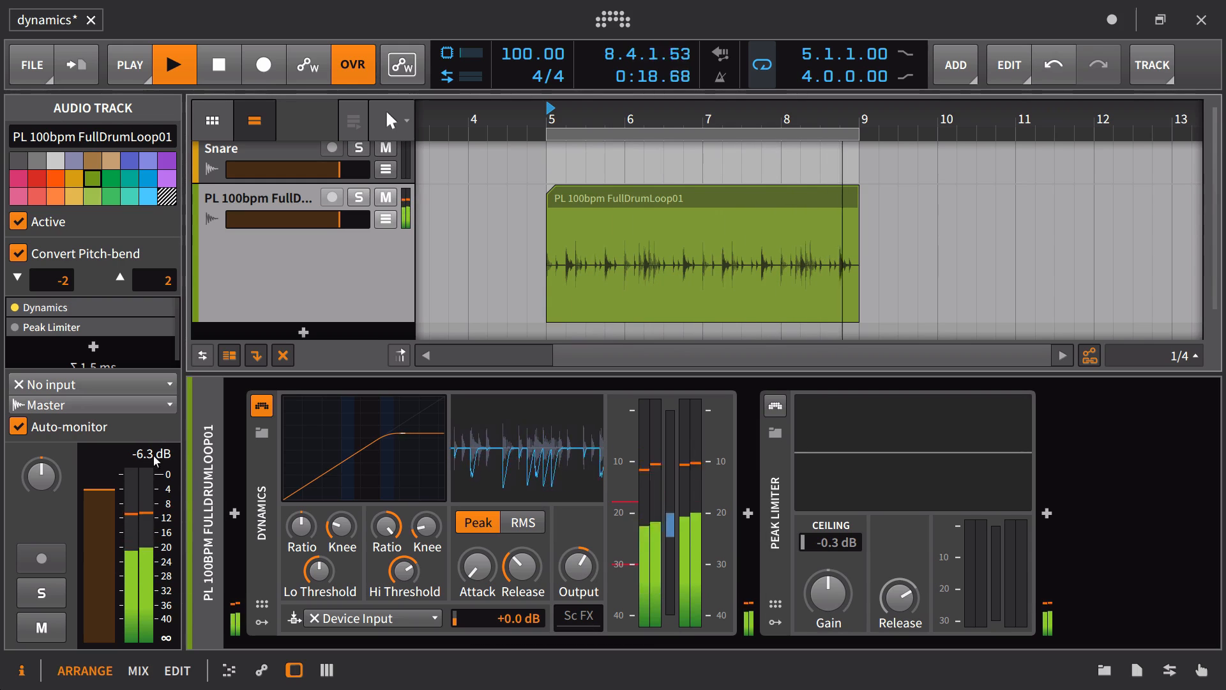
left_click(269, 407)
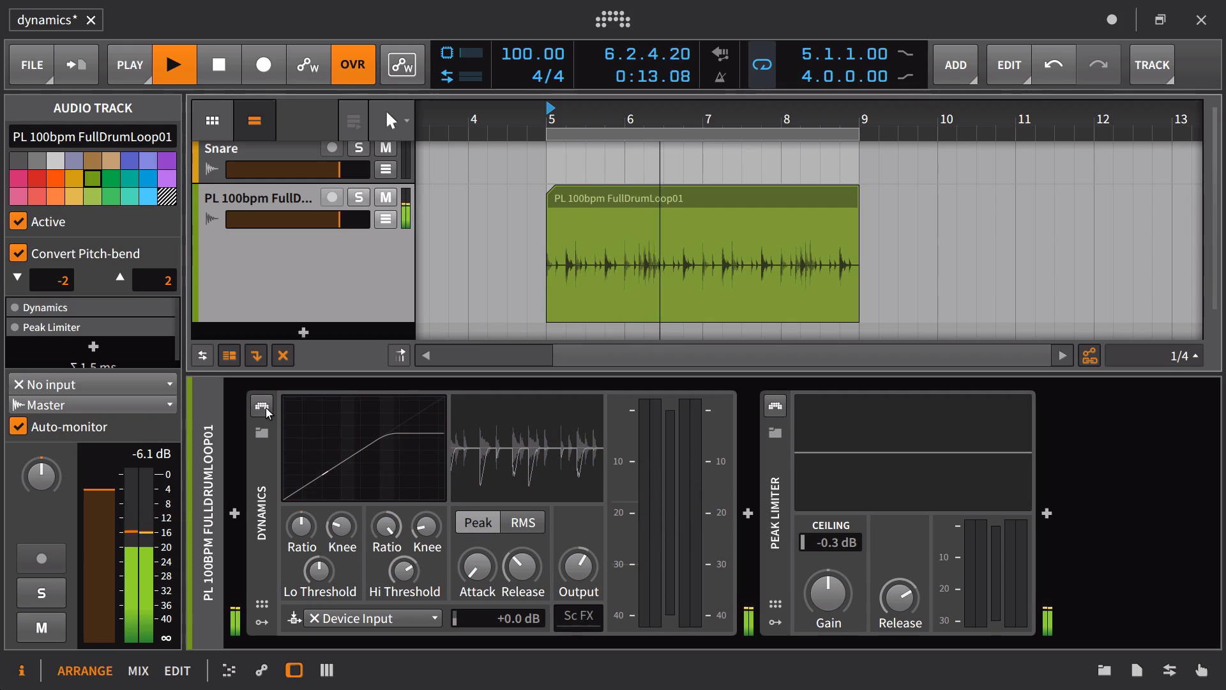
Step: Toggle the drum loop's Dynamics device on and off during playback to compare, leave it enabled, and stop playback
left_click(266, 407)
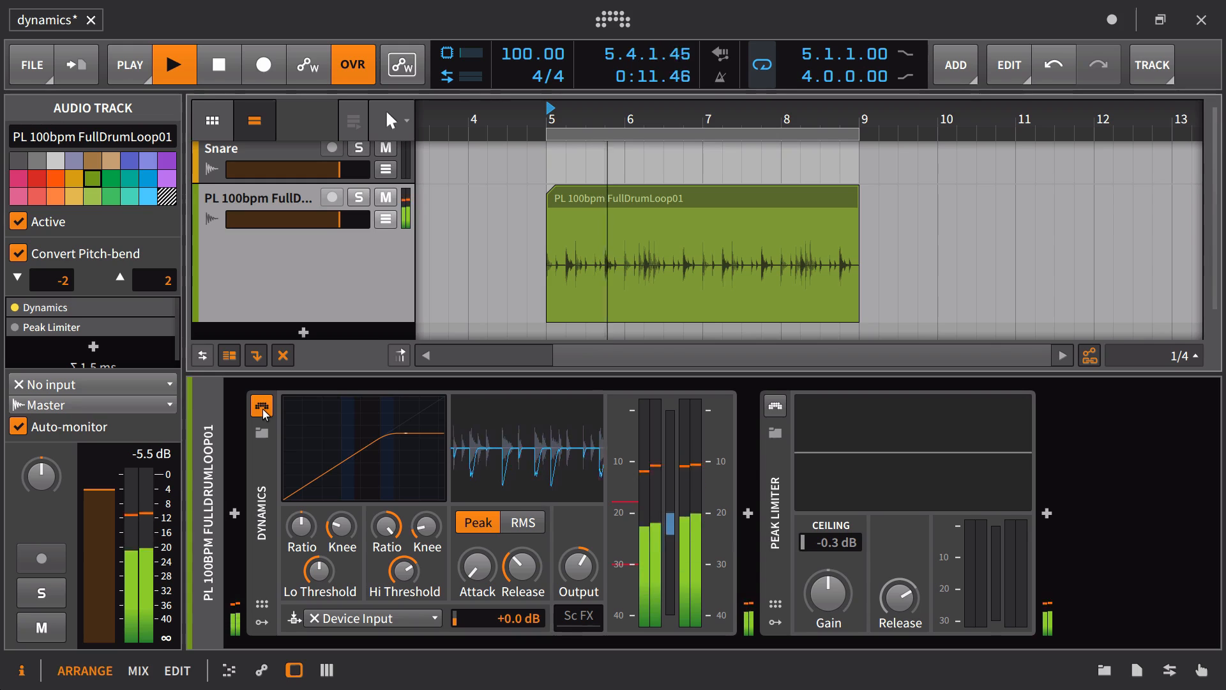
left_click(263, 409)
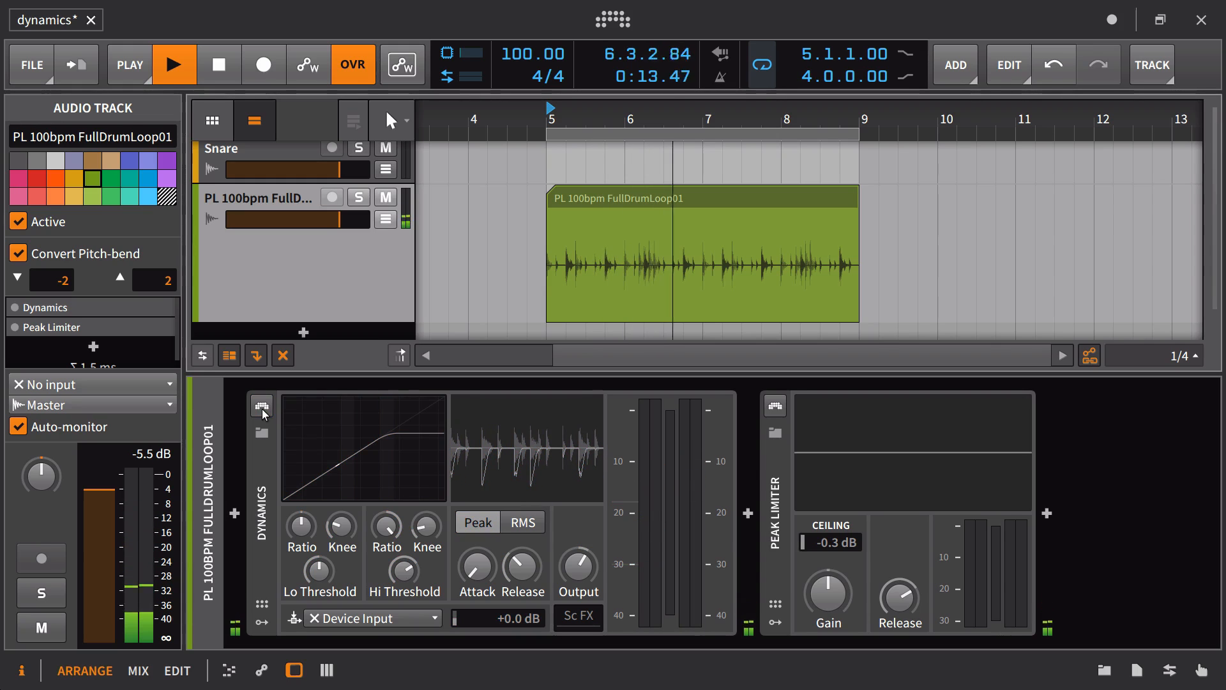
left_click(262, 409)
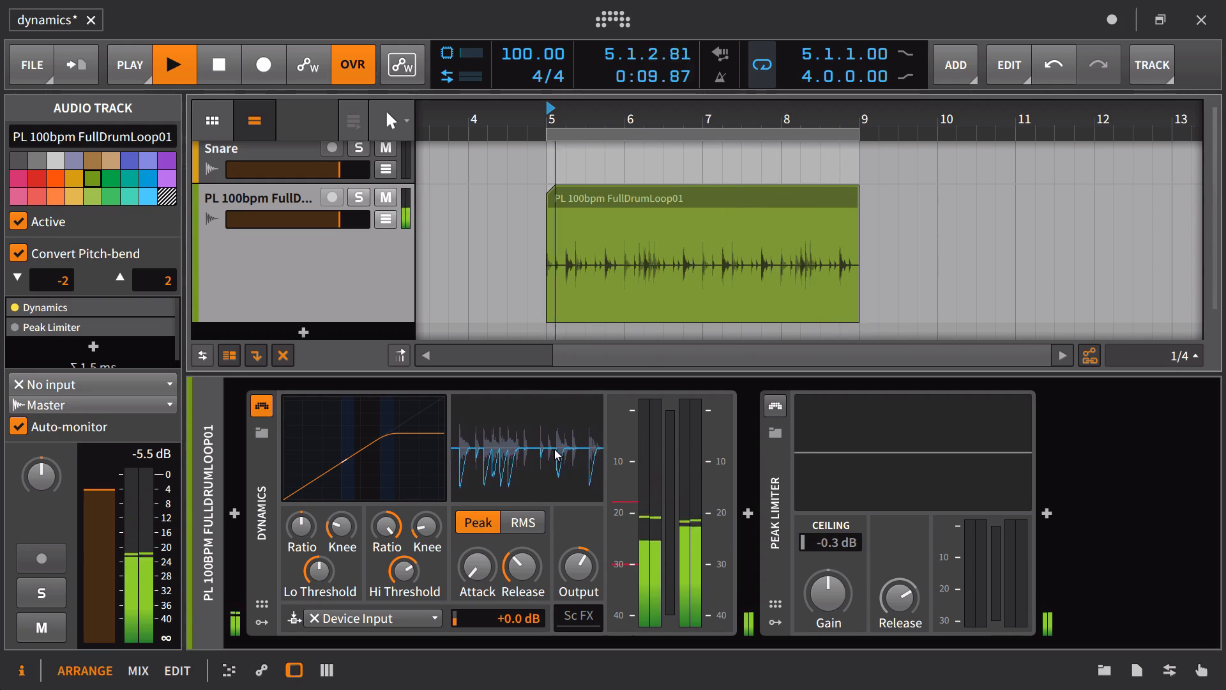
key("space")
Step: Lengthen the Dynamics Release in stages while the drum loop plays, and briefly bypass the device to compare
left_click_drag(522, 567, 507, 477)
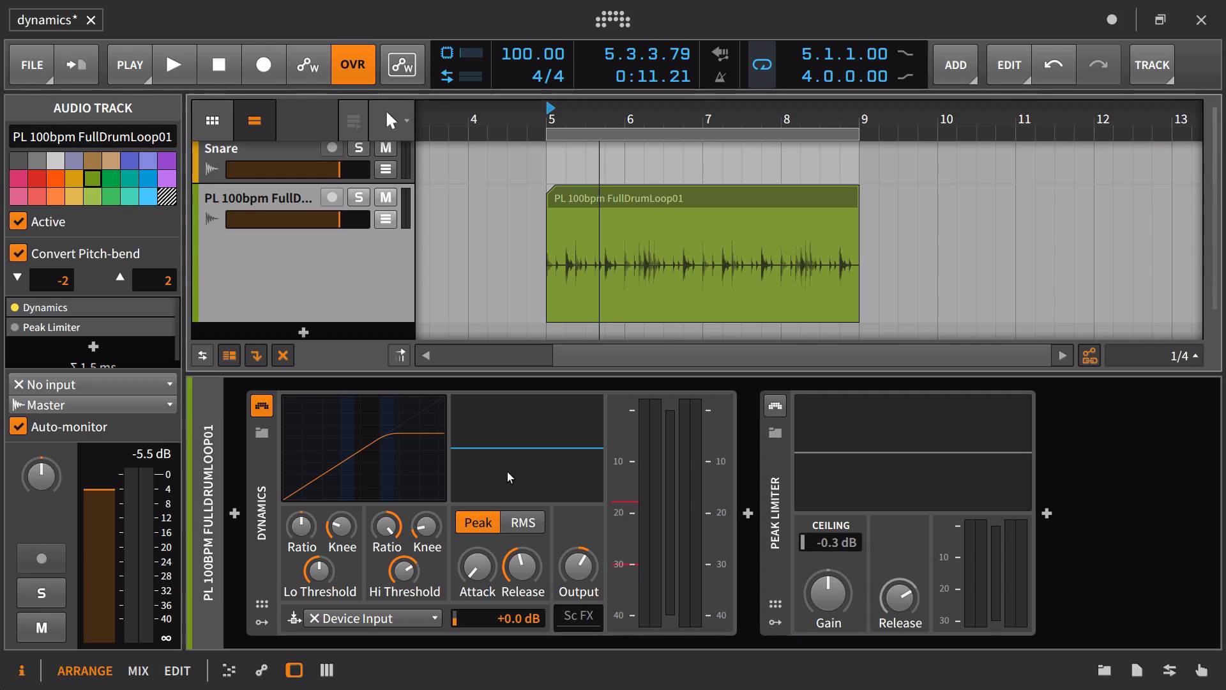
key("space")
left_click_drag(521, 565, 522, 544)
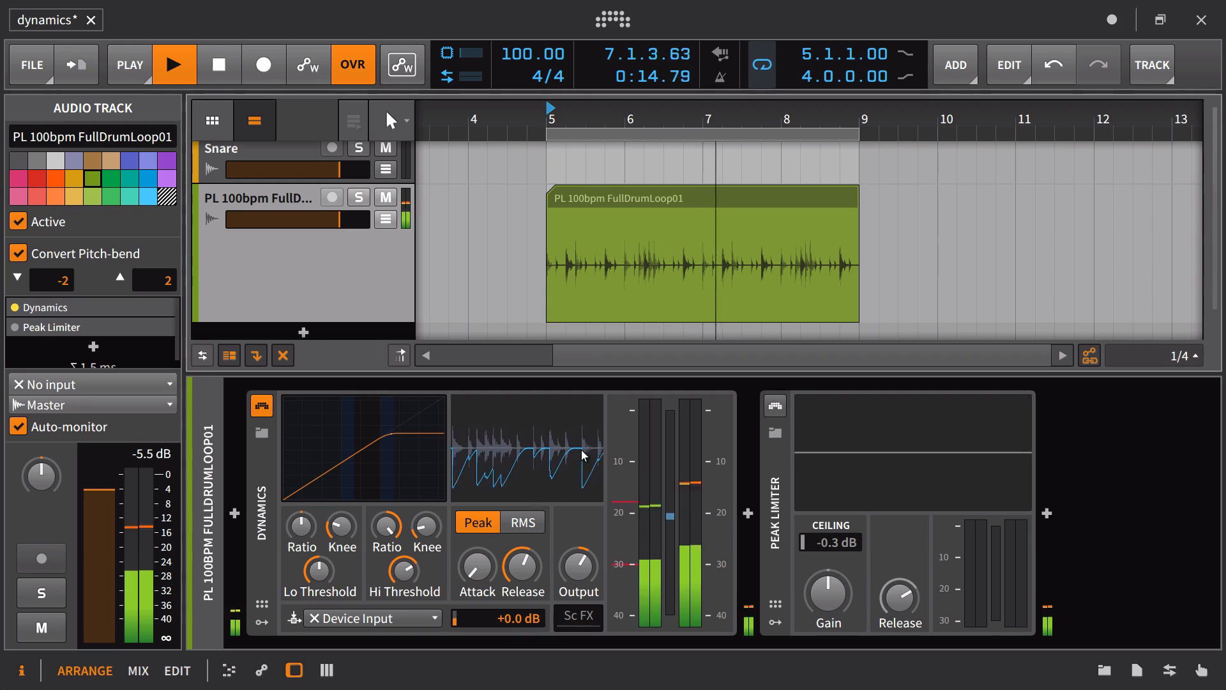
left_click_drag(521, 565, 522, 547)
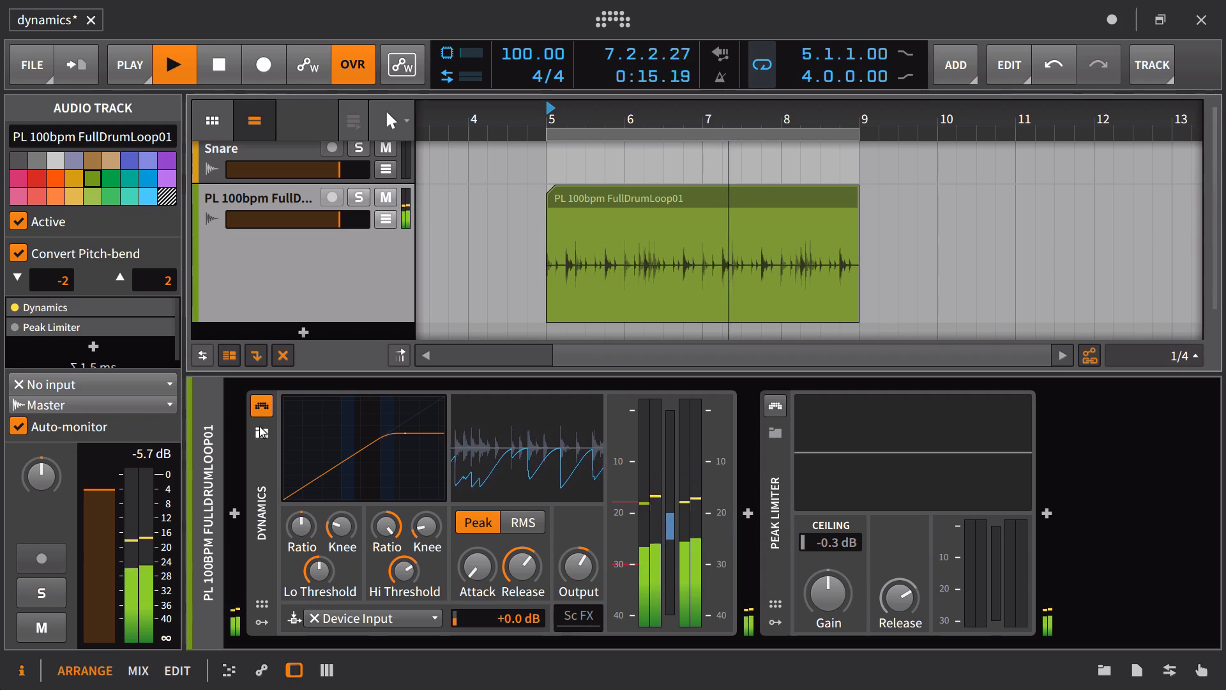
left_click(260, 406)
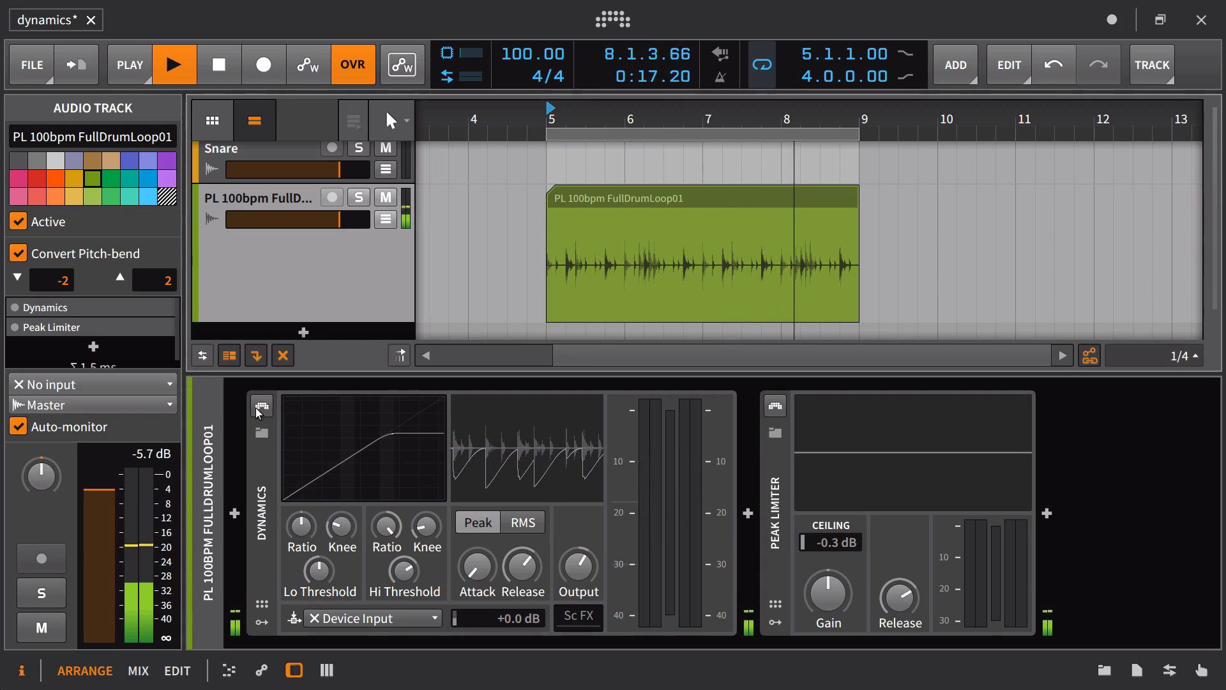
left_click(256, 409)
Step: Shorten the Dynamics Release, stop playback, and bypass the Dynamics device
mouse_move(523, 568)
left_mouse_down()
mouse_move(524, 664)
mouse_move(525, 568)
left_mouse_up()
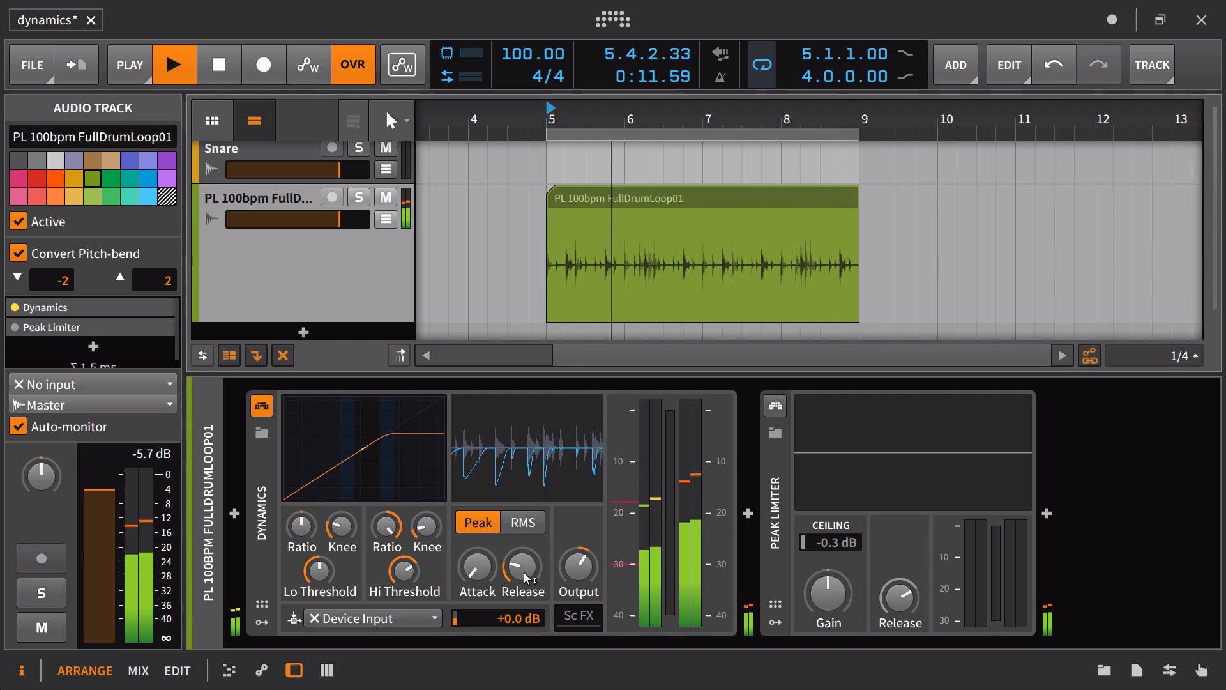
key("space")
left_click(267, 411)
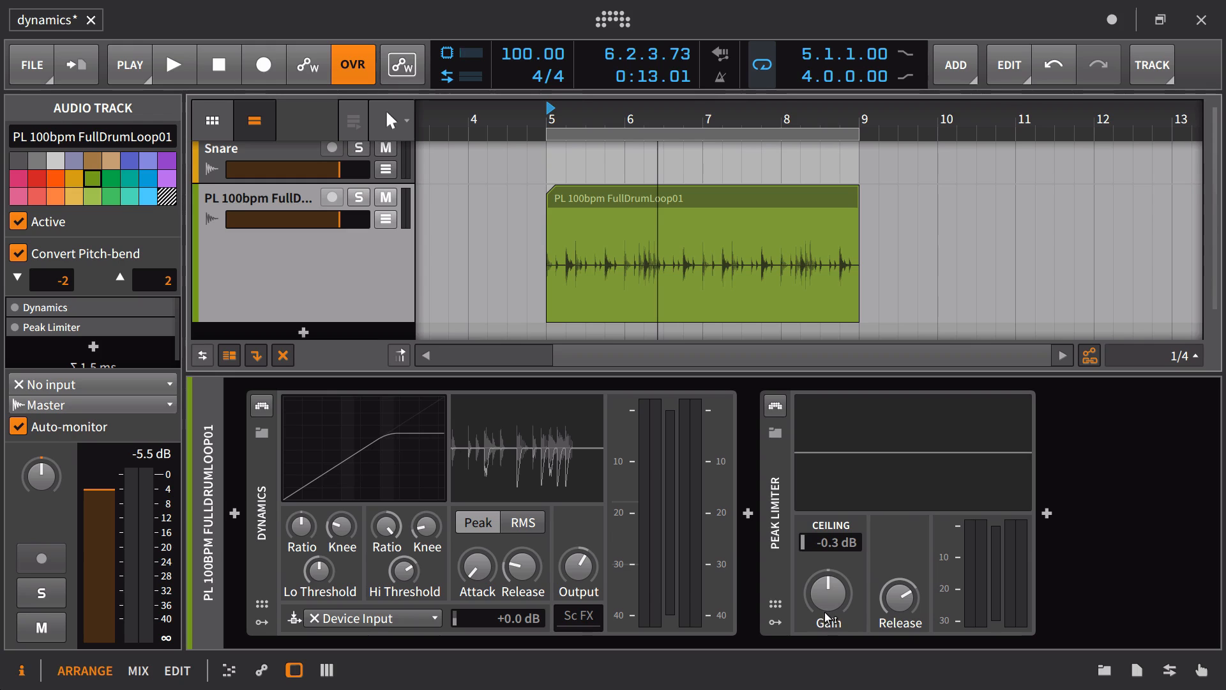
Step: Check the Dynamics Attack time and examine the first transients of the drum loop clip in the arrangement
left_click_drag(473, 584, 473, 582)
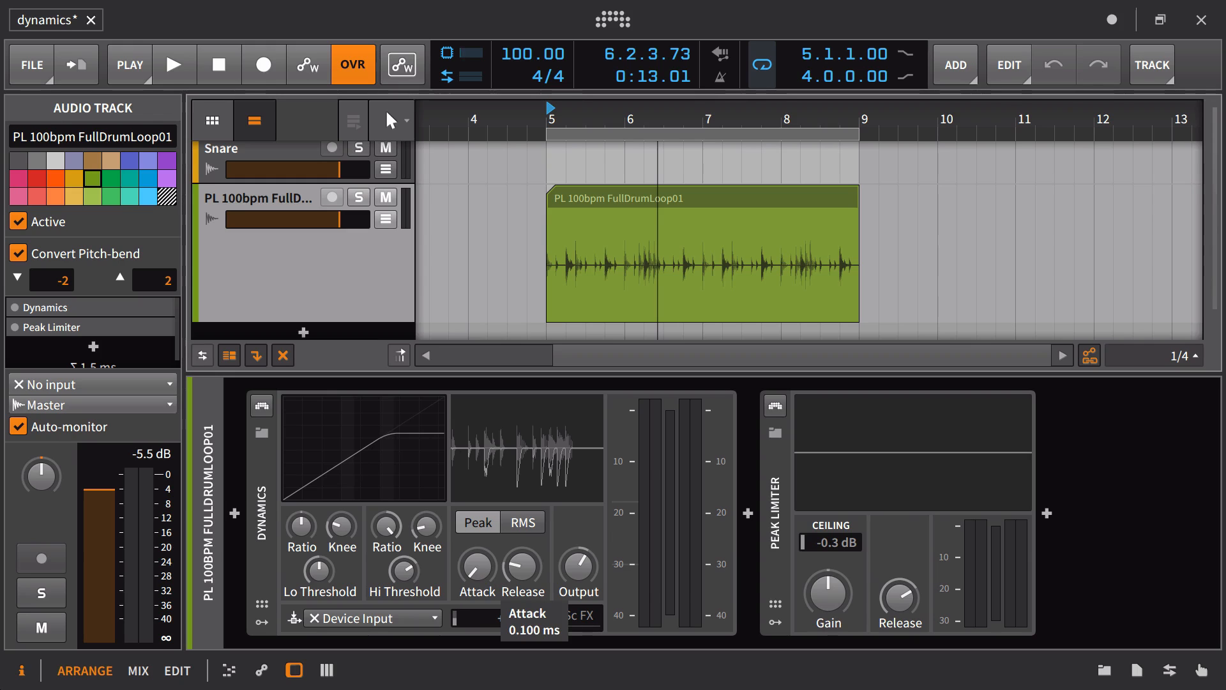
left_click(474, 581)
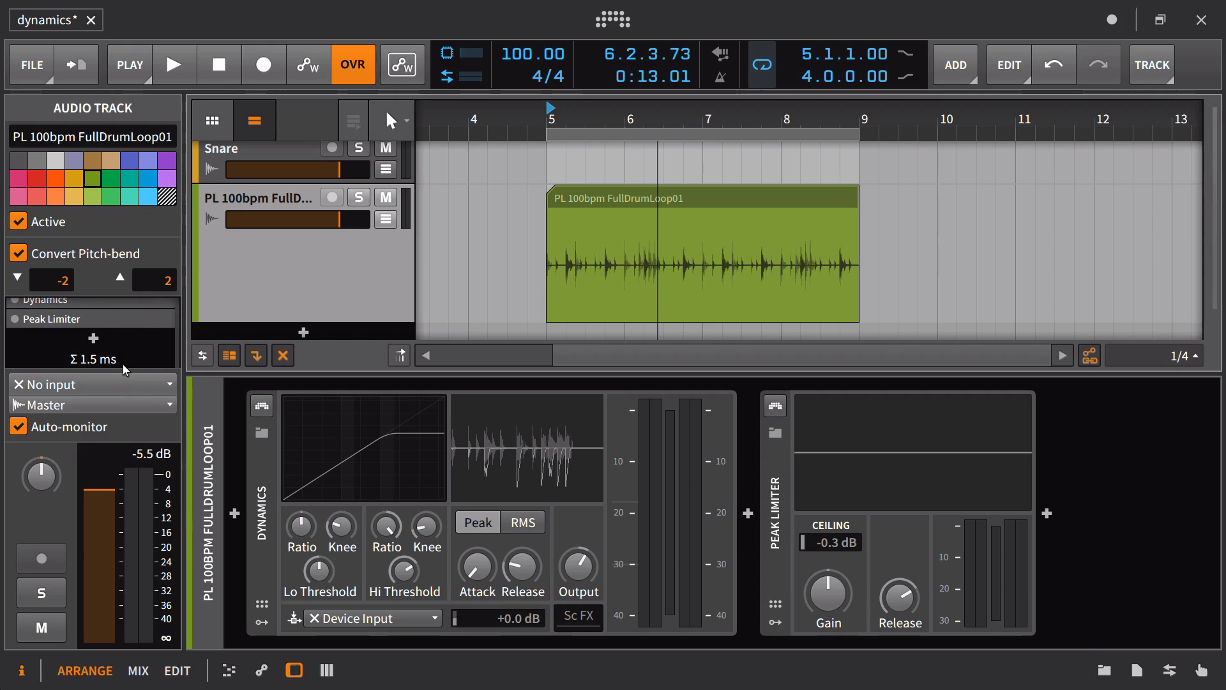
left_click_drag(567, 122, 632, 268)
left_click_drag(876, 120, 735, 20)
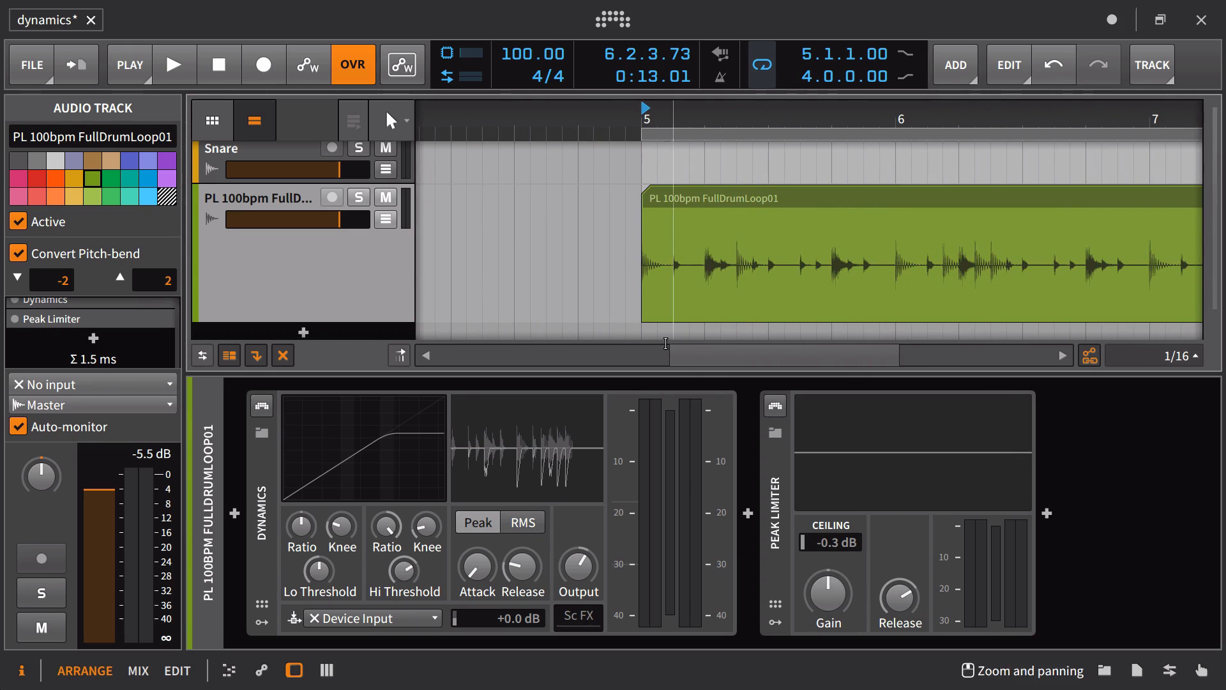
Step: Enable the Peak Limiter with a -6.0 dB ceiling and raise its Gain while the drum loop plays
left_click_drag(699, 295, 573, 296)
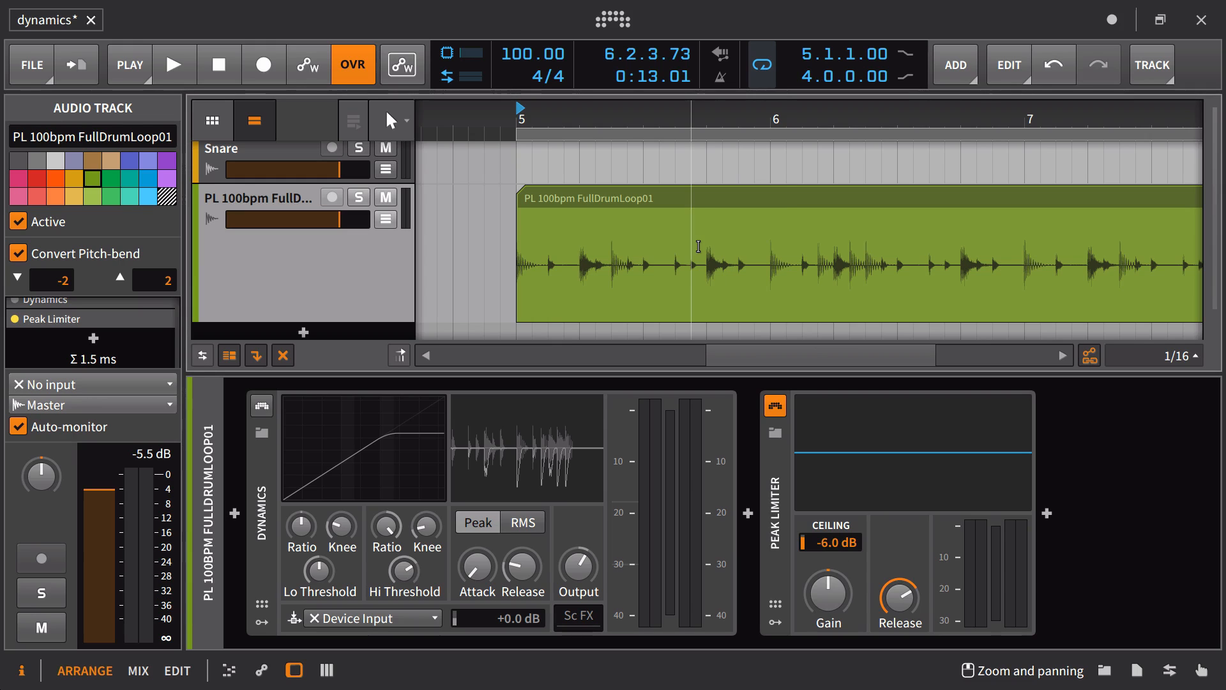
left_click_drag(610, 109, 496, 44)
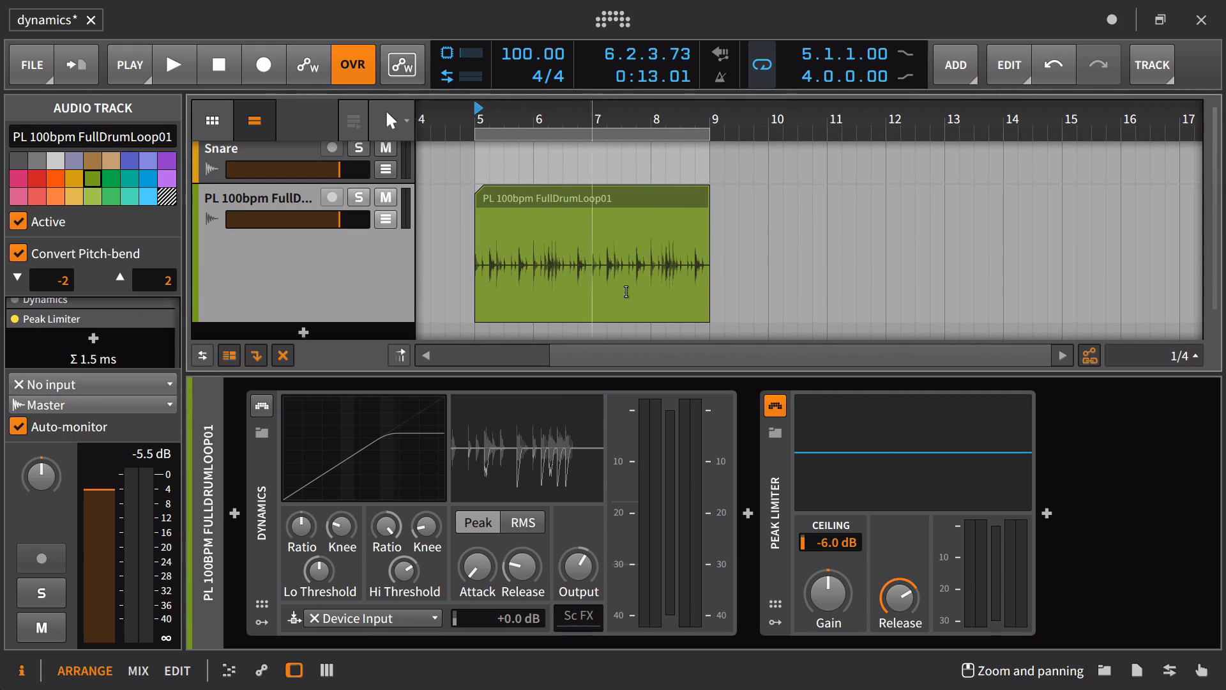
key("space")
left_click_drag(828, 593, 828, 556)
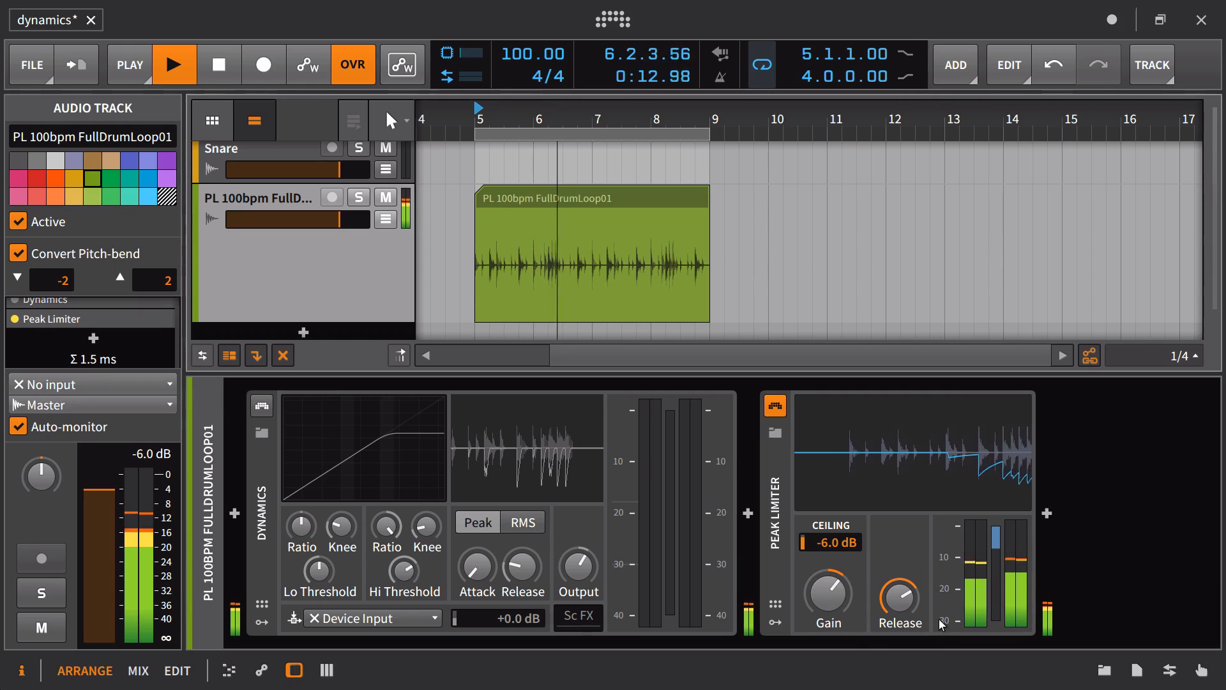
Step: Shorten the Peak Limiter's Release, fine-tune its Gain, and briefly bypass the limiter to compare
left_click_drag(909, 597, 909, 609)
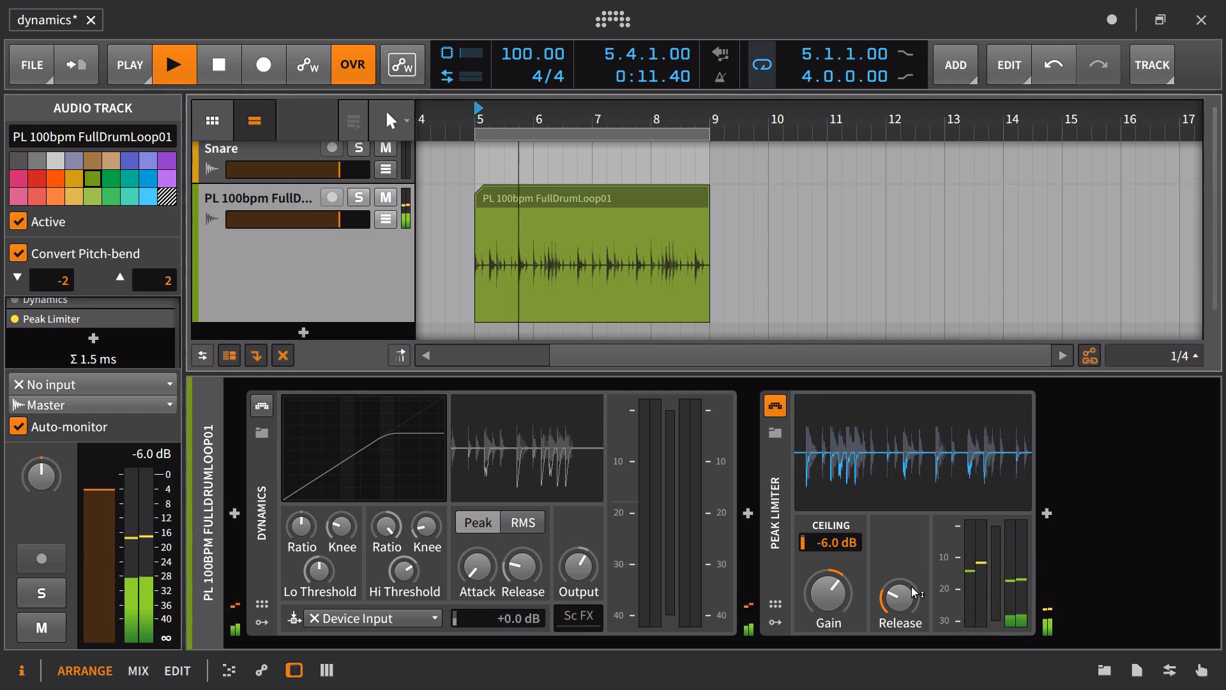
left_click_drag(910, 593, 910, 586)
left_click_drag(834, 586, 835, 588)
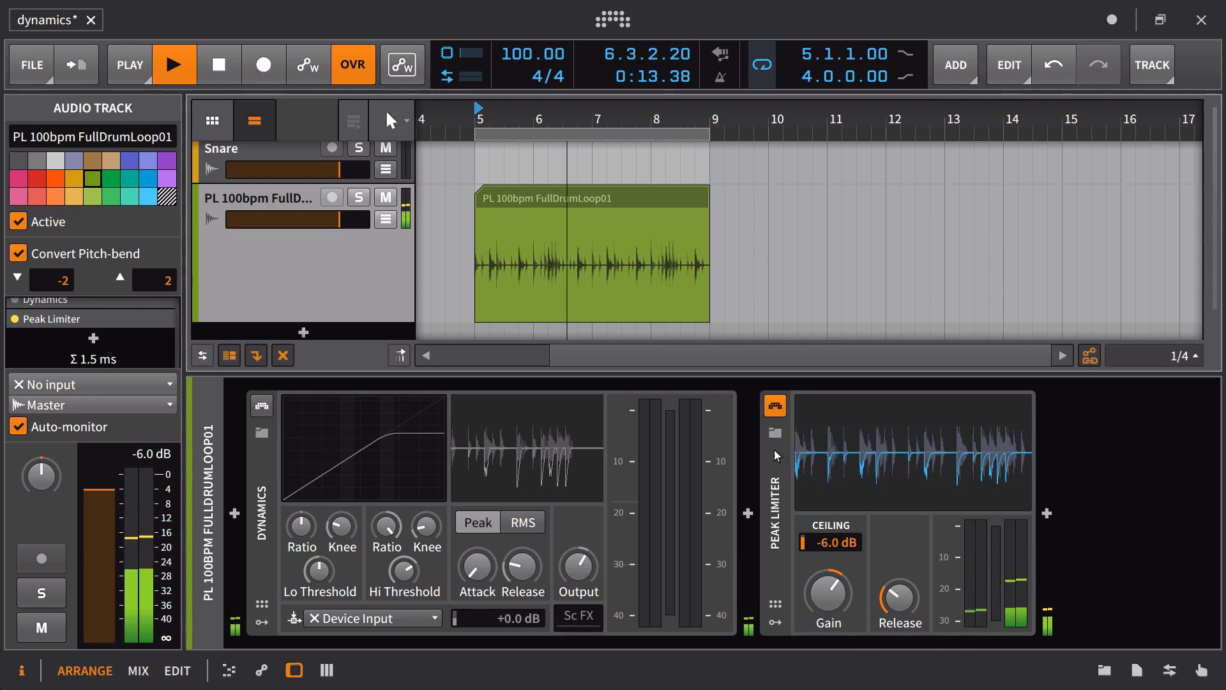
left_click(776, 407)
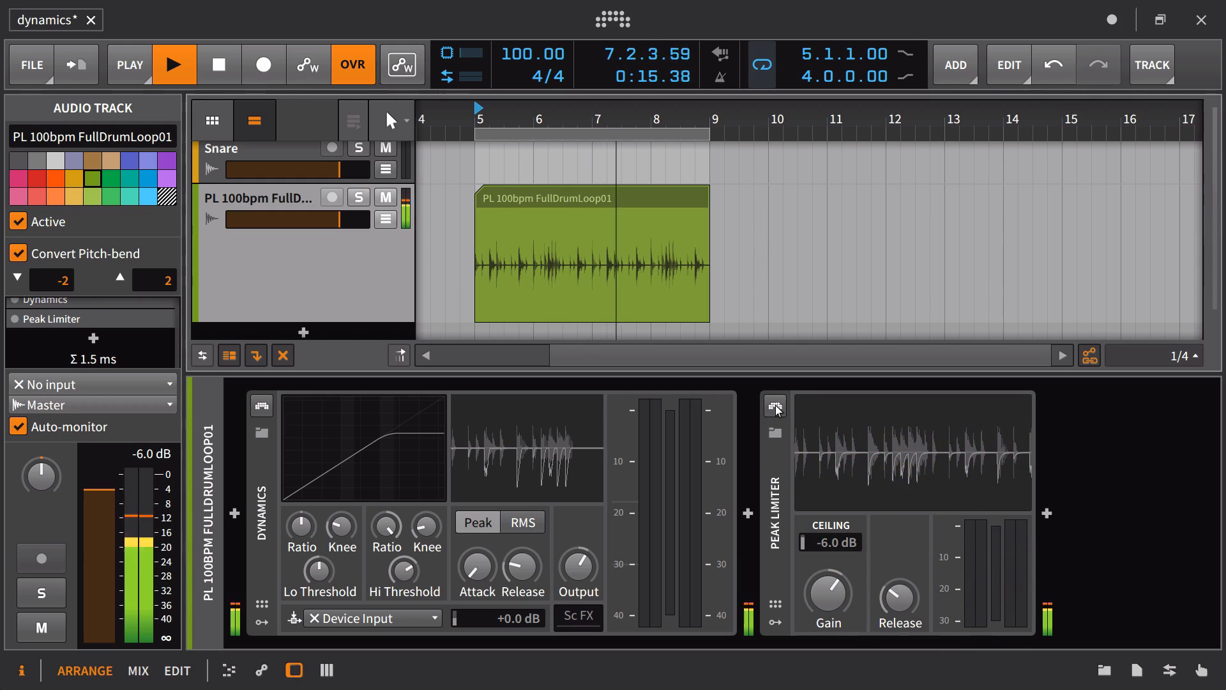
left_click(775, 407)
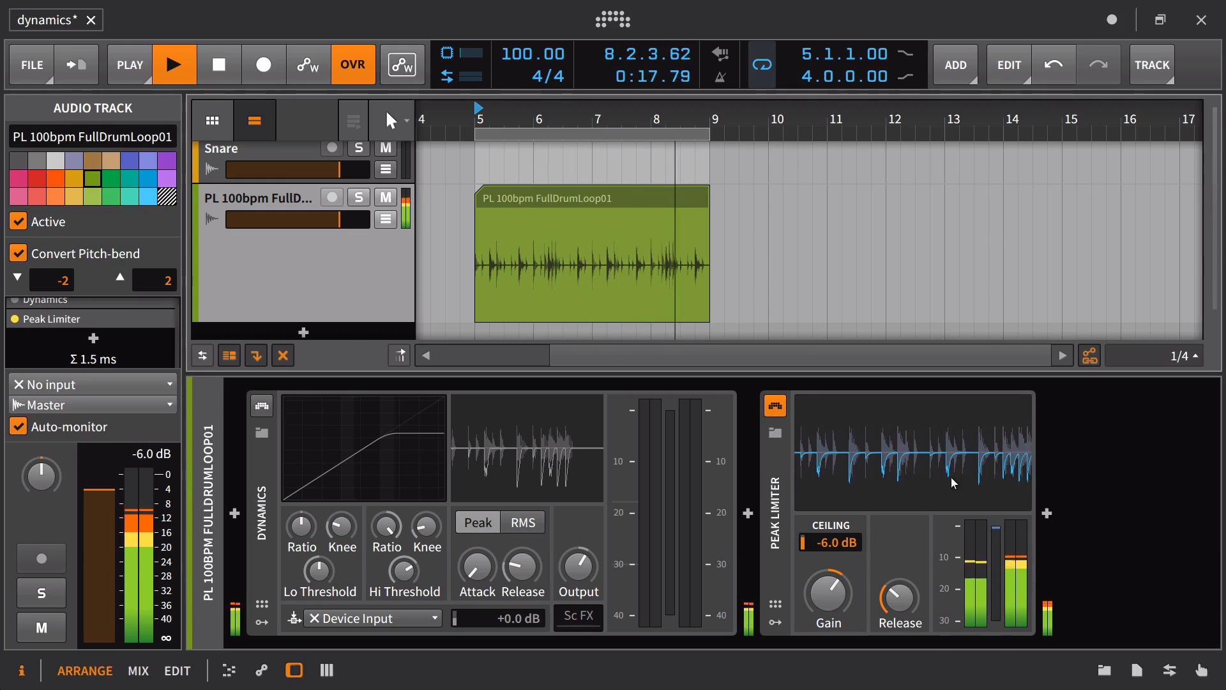
Step: Try a long Peak Limiter Release, reduce it to a medium setting, raise Gain to +12.943 dB, and stop playback
left_click_drag(900, 597, 900, 524)
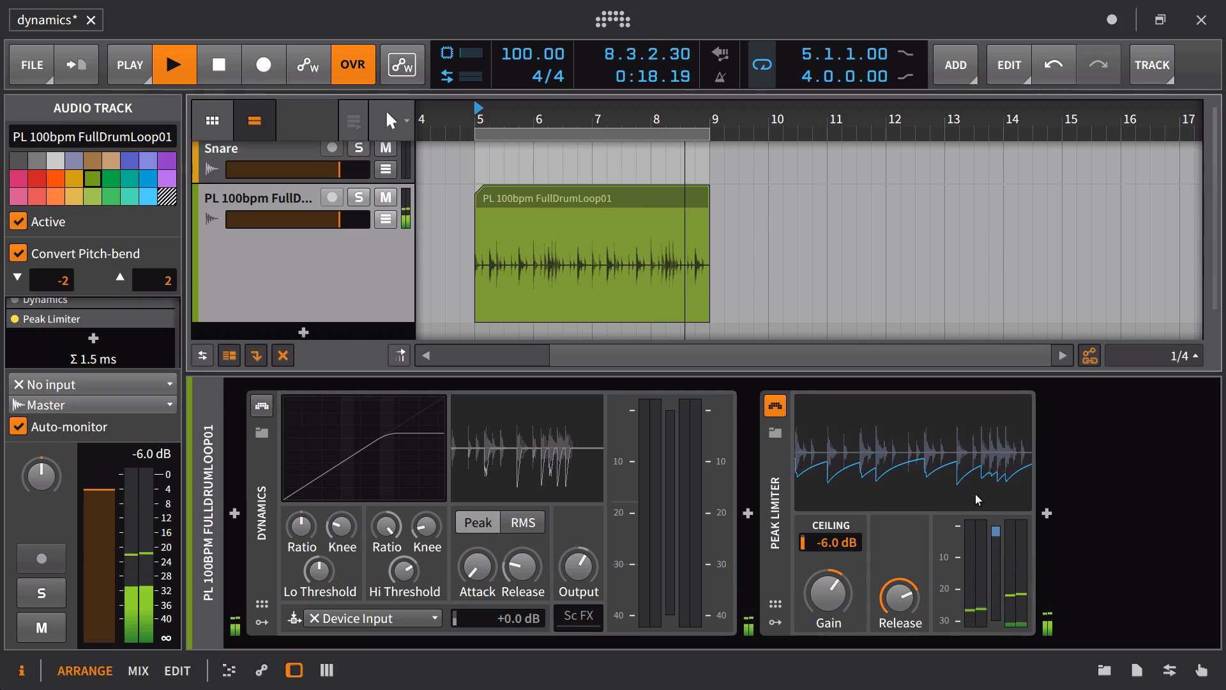
left_click_drag(925, 629, 925, 670)
left_click_drag(828, 592, 828, 561)
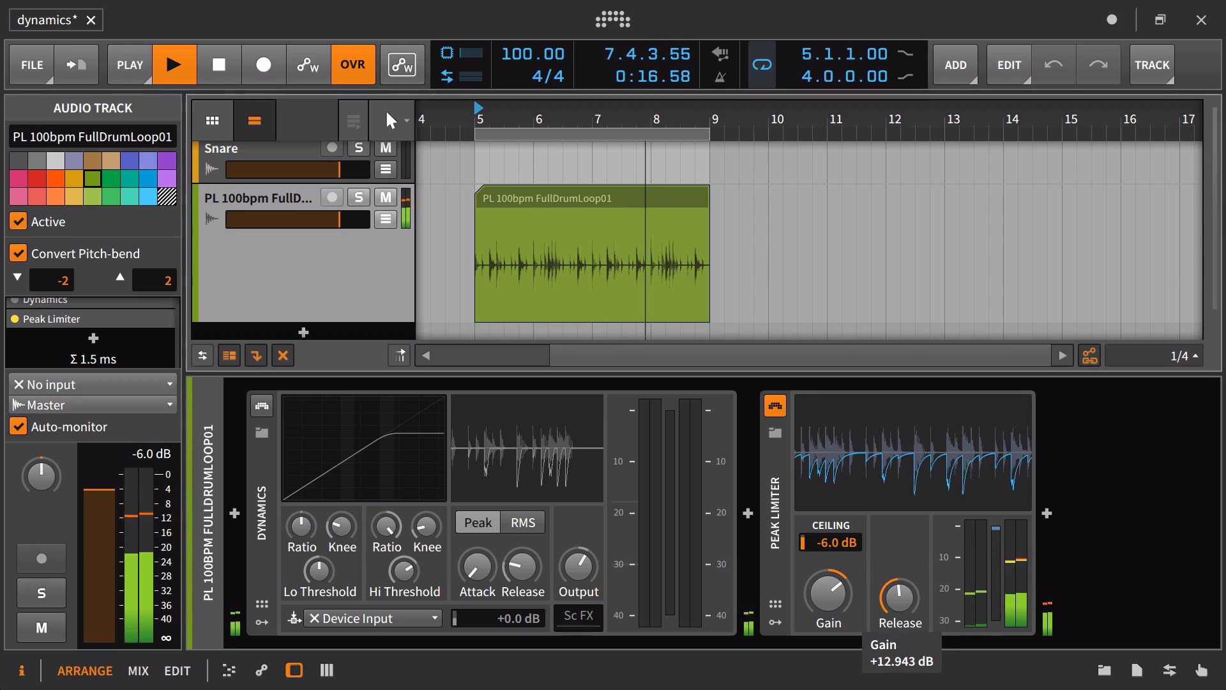
key("space")
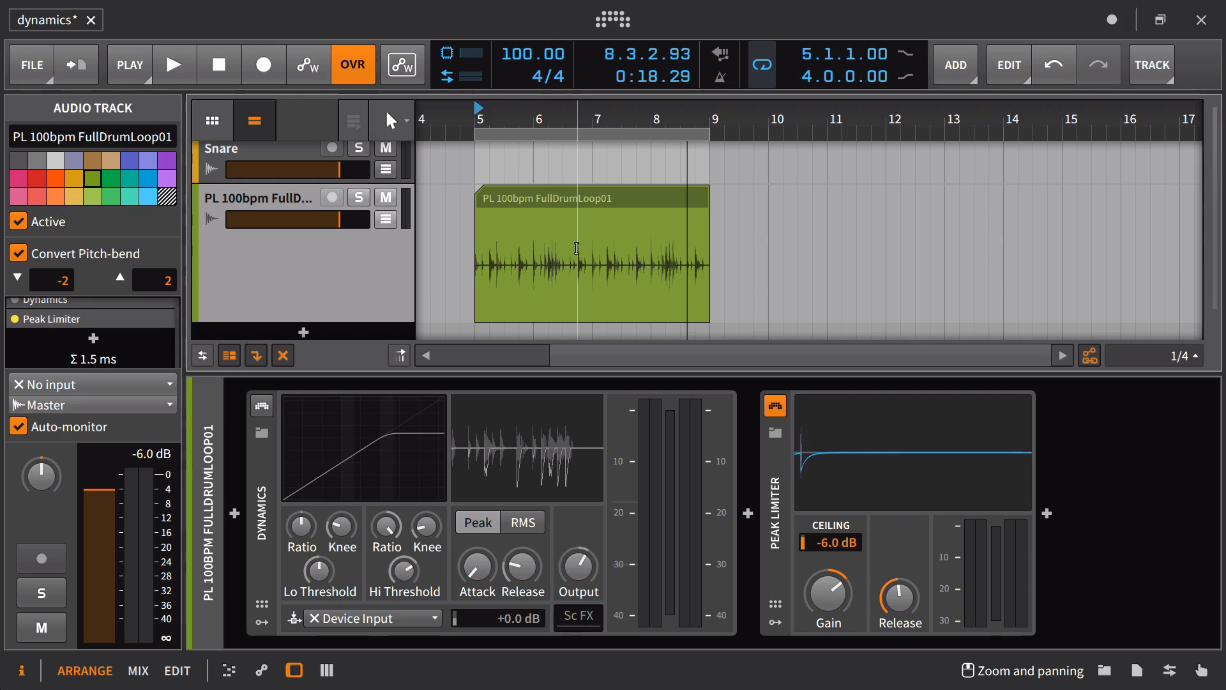
Step: Remove the Peak Limiter and Dynamics devices from the drum loop track and add a De-Esser in their place
scroll(576, 247, "up", 1)
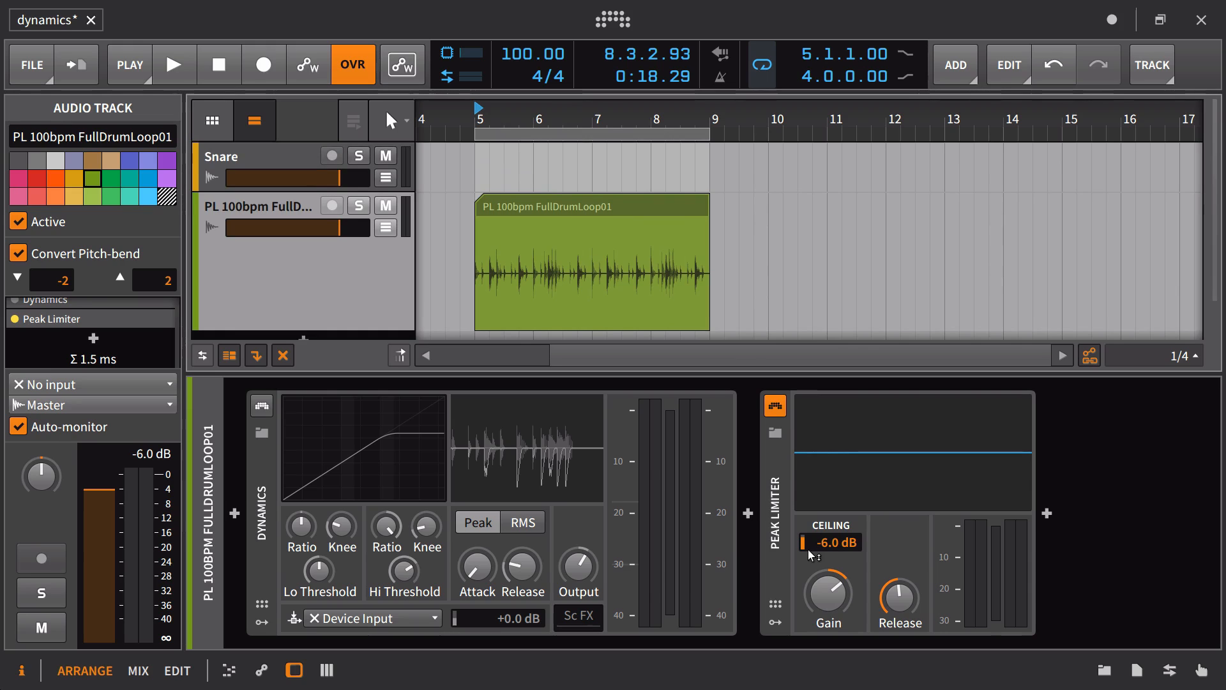
left_click(782, 474)
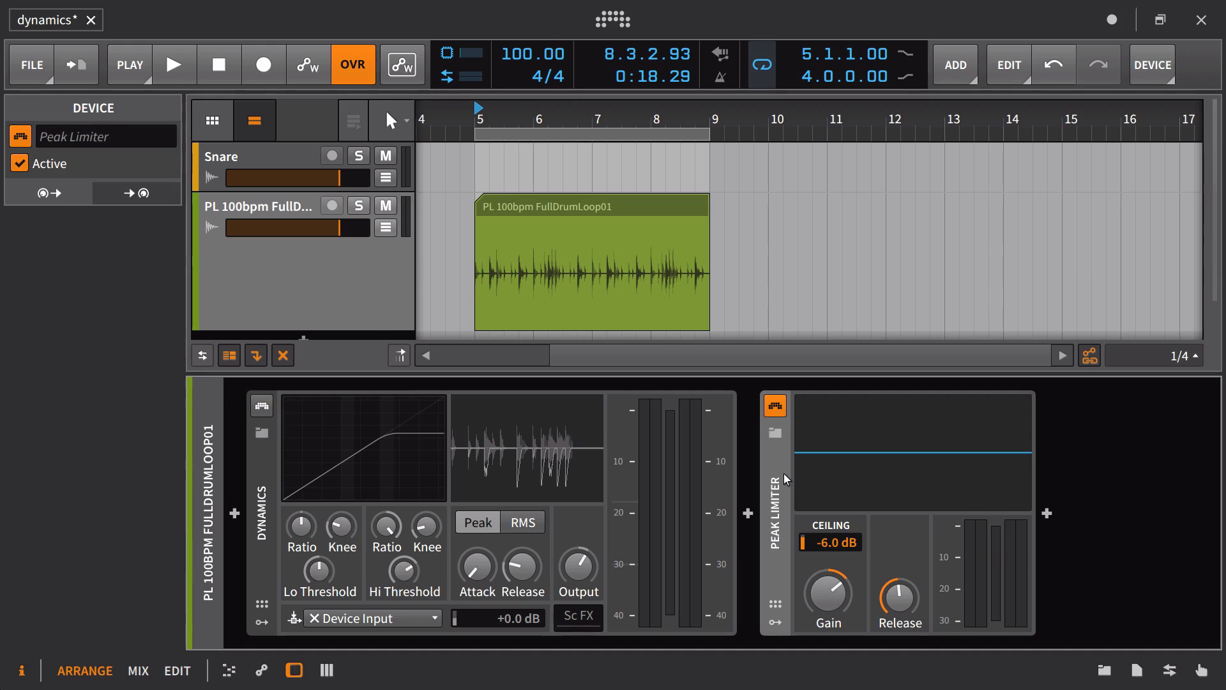
key("Delete")
left_click(294, 211)
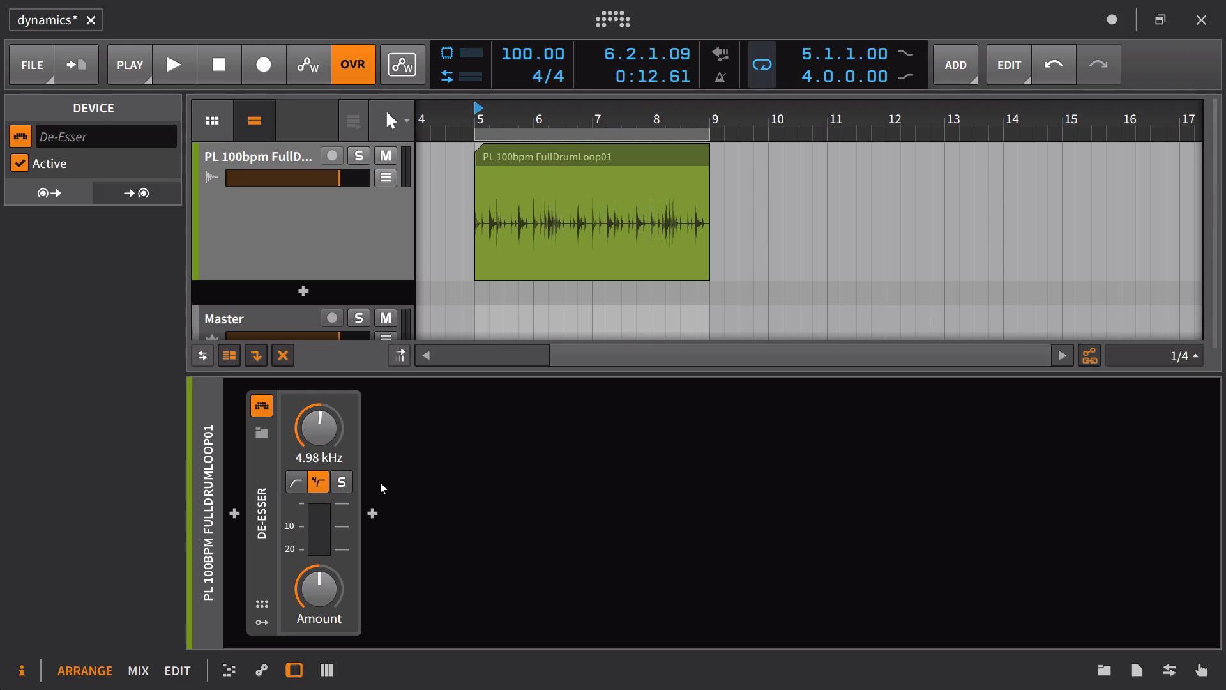
Step: Solo the De-Esser's filtered signal, set its Amount to 0 %, and start playing the drum loop
left_click(343, 483)
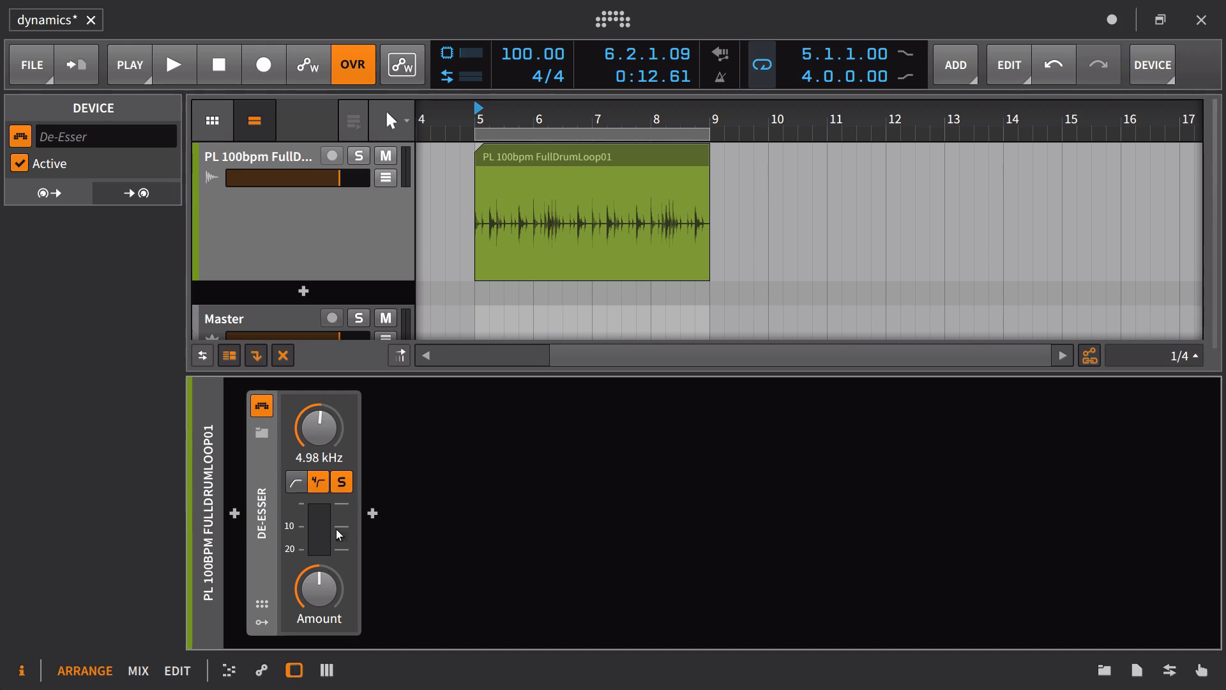
left_click_drag(335, 579, 335, 632)
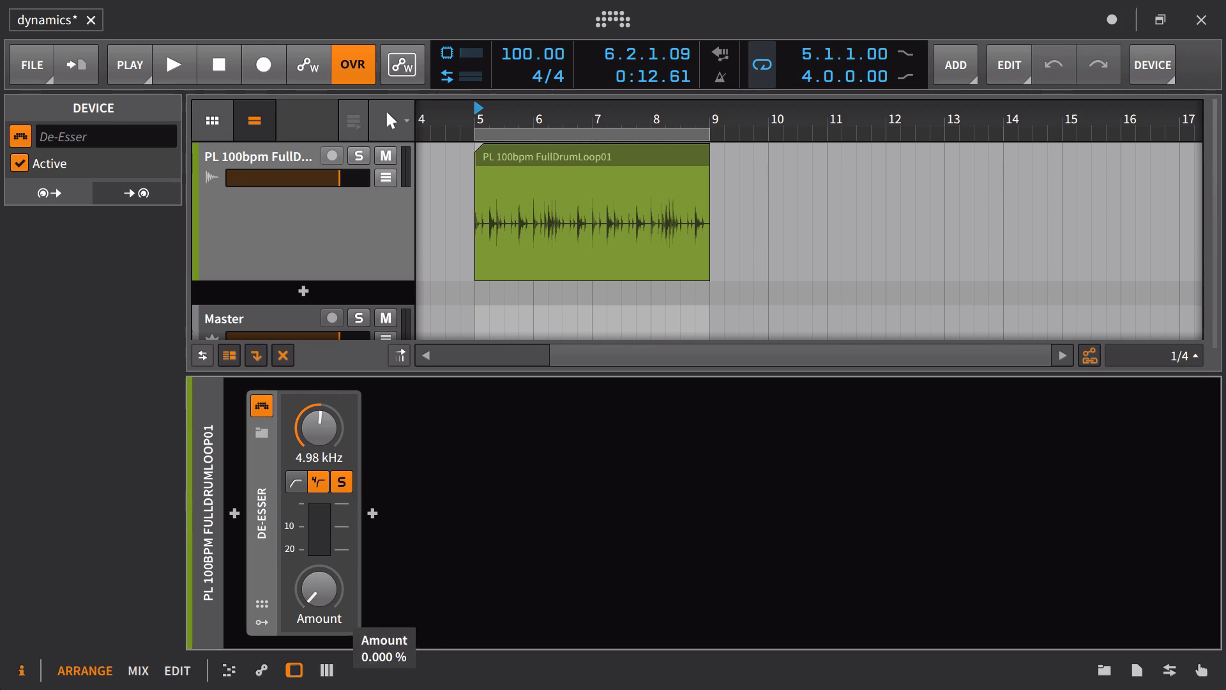
key("space")
Step: Set the De-Esser frequency to 7.35 kHz, switch from the 4-pole filter to the other slope, and stop playback
mouse_move(318, 427)
left_mouse_down()
mouse_move(319, 442)
mouse_move(318, 412)
left_mouse_up()
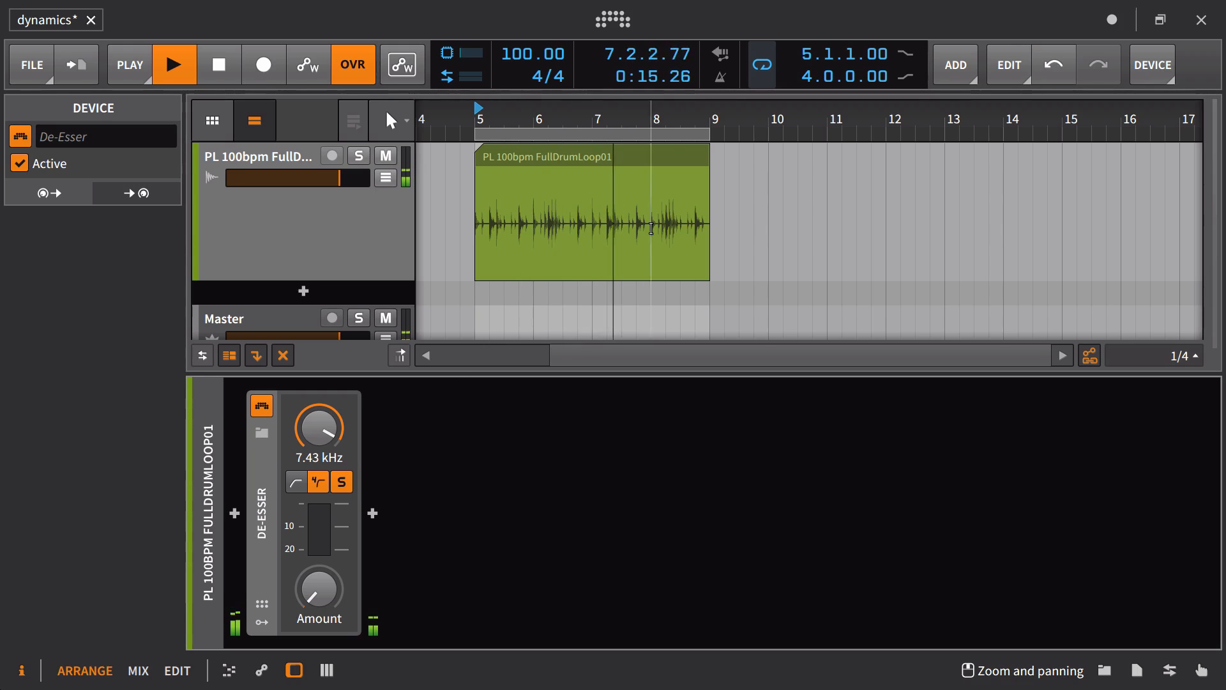
left_click_drag(332, 439, 330, 440)
left_click(297, 483)
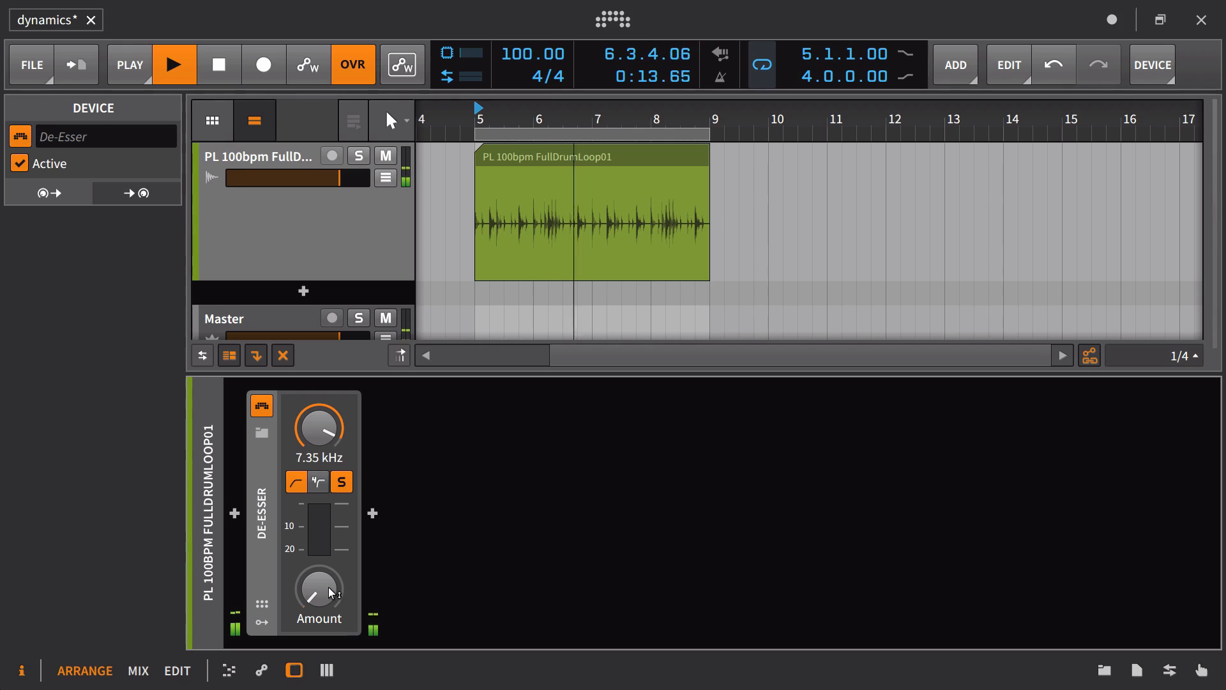
key("space")
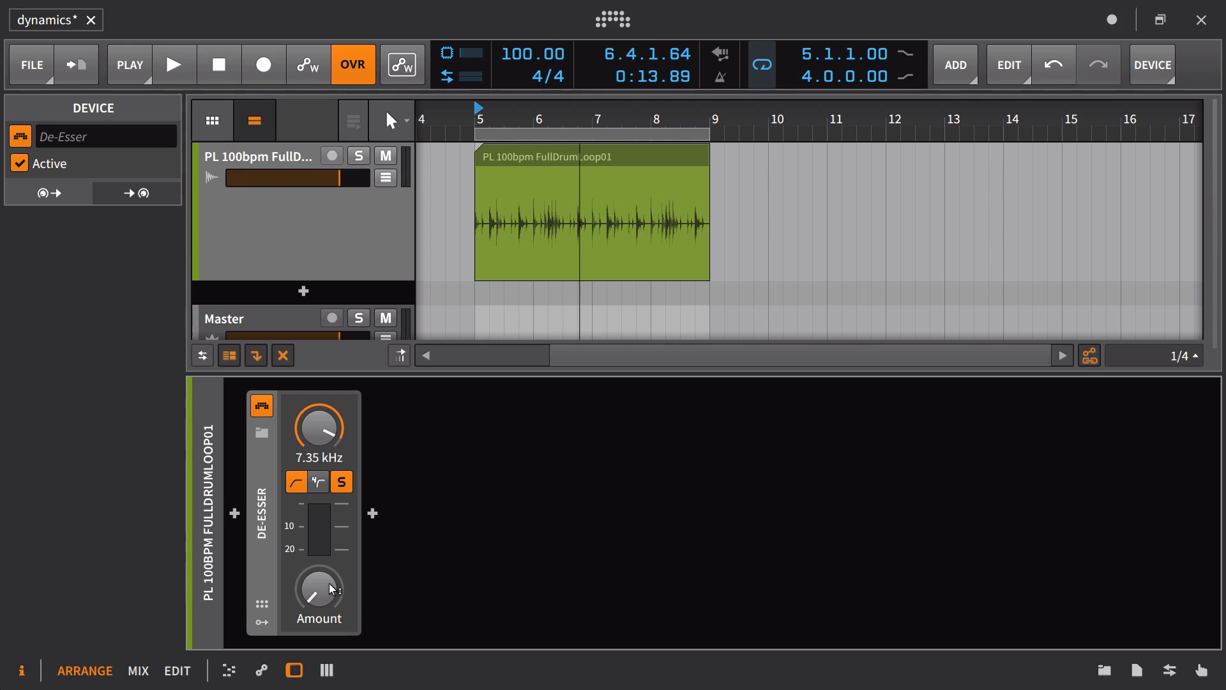
Step: Play the drum loop, raise the De-Esser Amount to maximum, and turn off its solo listening
mouse_move(331, 590)
key("space")
left_click_drag(331, 581, 337, 587)
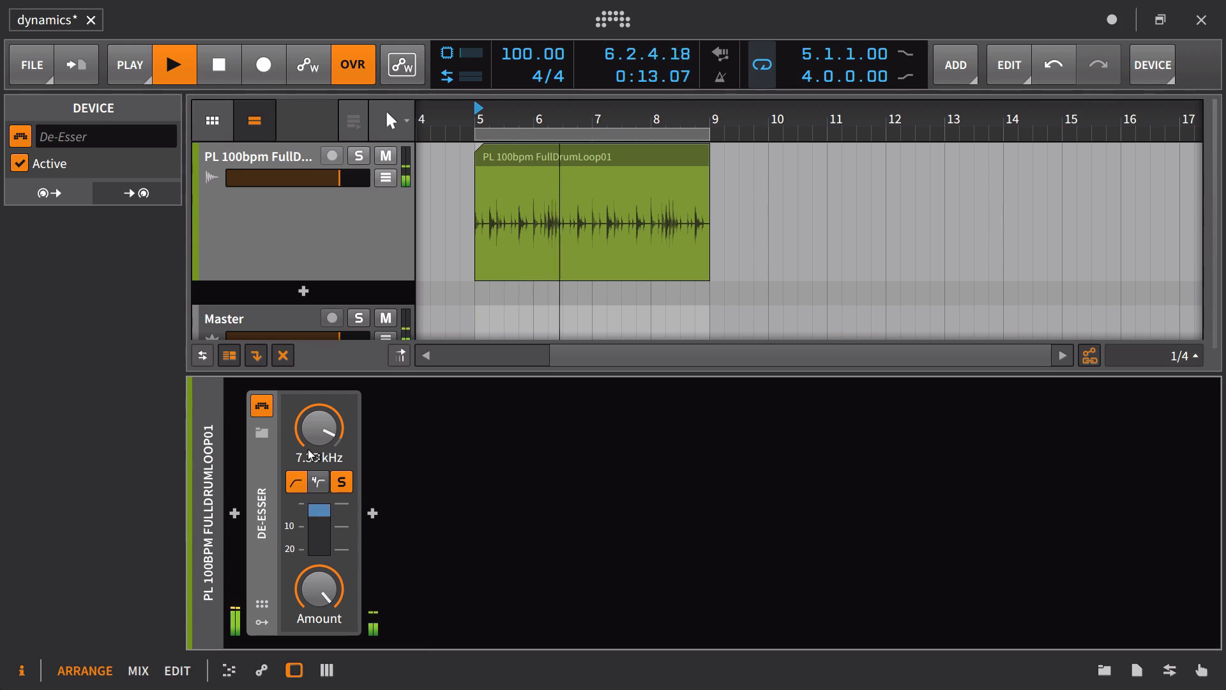
left_click(342, 483)
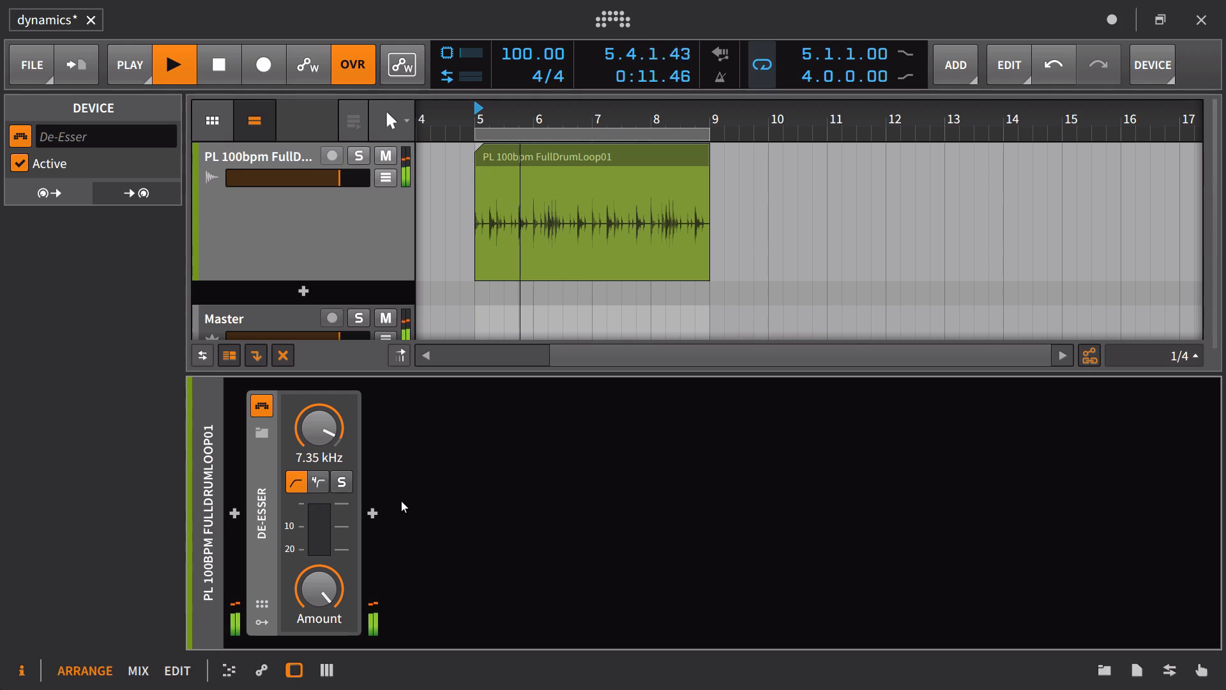
Step: Bypass the De-Esser to compare, lower its frequency to 6.89 kHz, and bypass it again
left_click(256, 408)
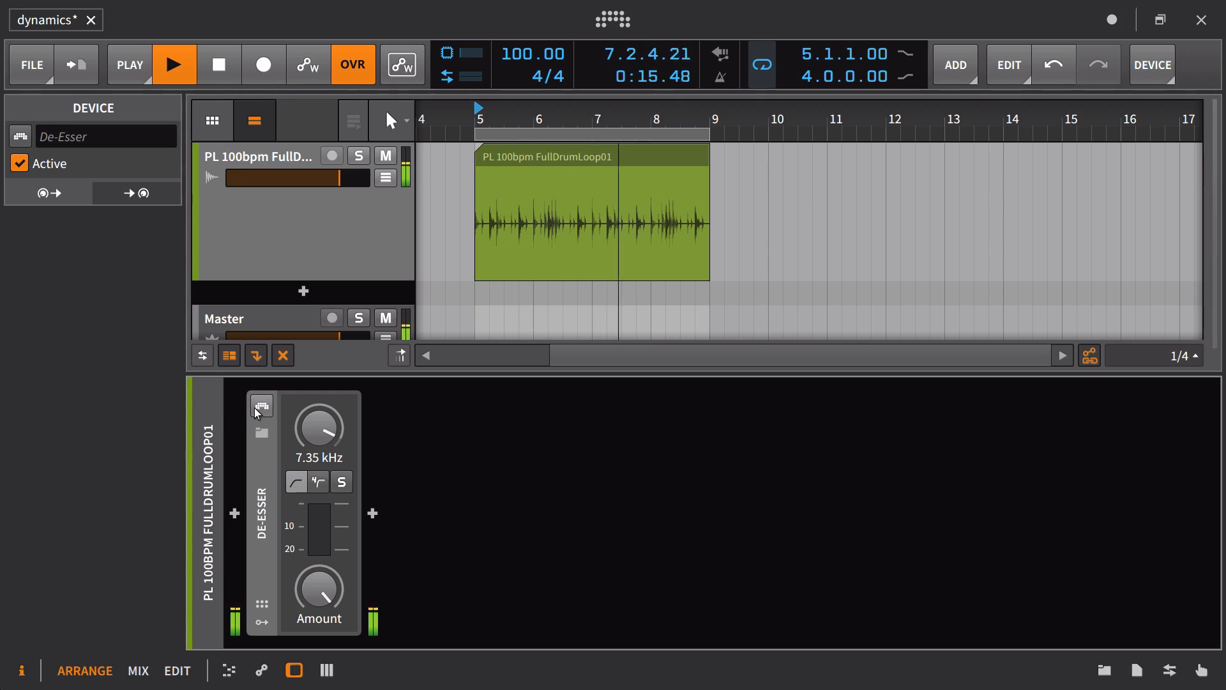
left_click(256, 408)
mouse_move(319, 426)
left_mouse_down()
mouse_move(319, 455)
mouse_move(320, 418)
left_mouse_up()
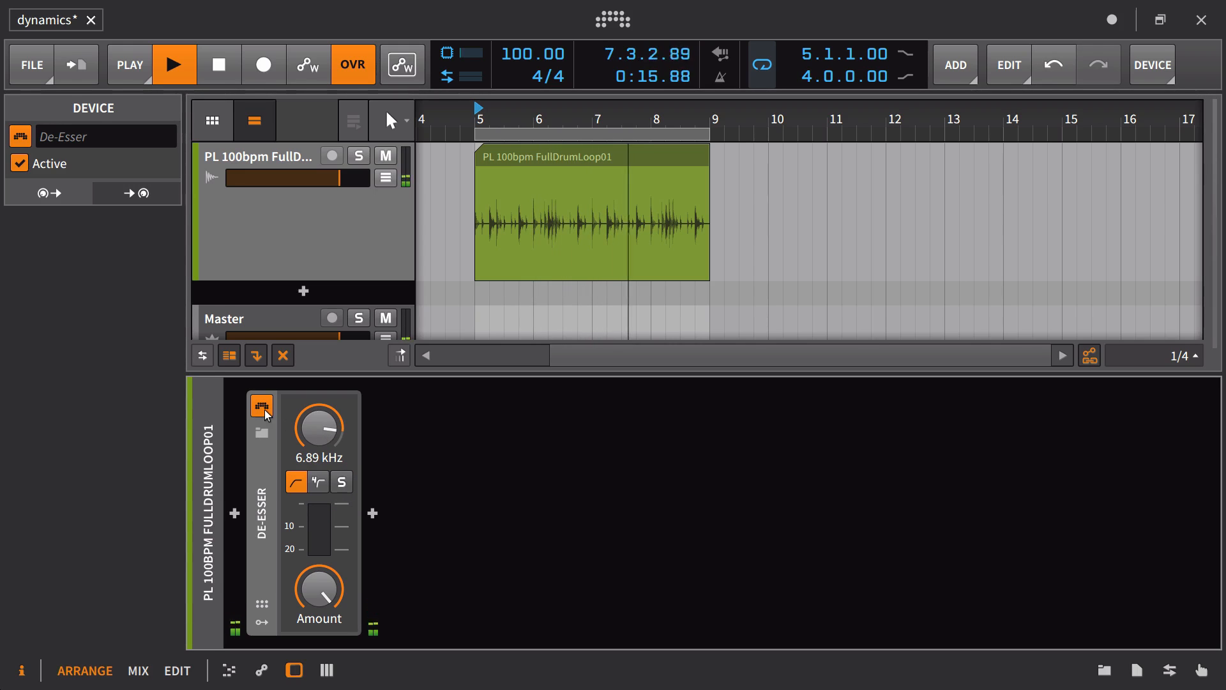
left_click(262, 408)
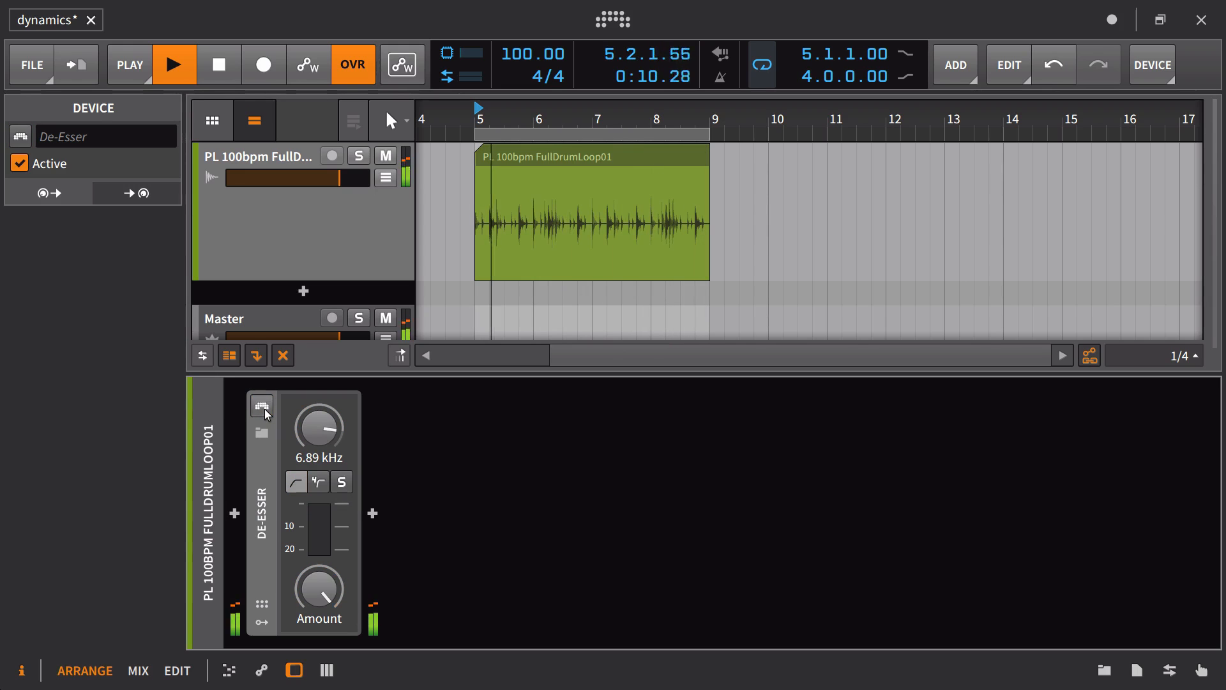
Step: Reactivate the De-Esser, switch its filter to the 4-pole slope, and lower the Amount to about half
left_click(262, 408)
left_click(319, 482)
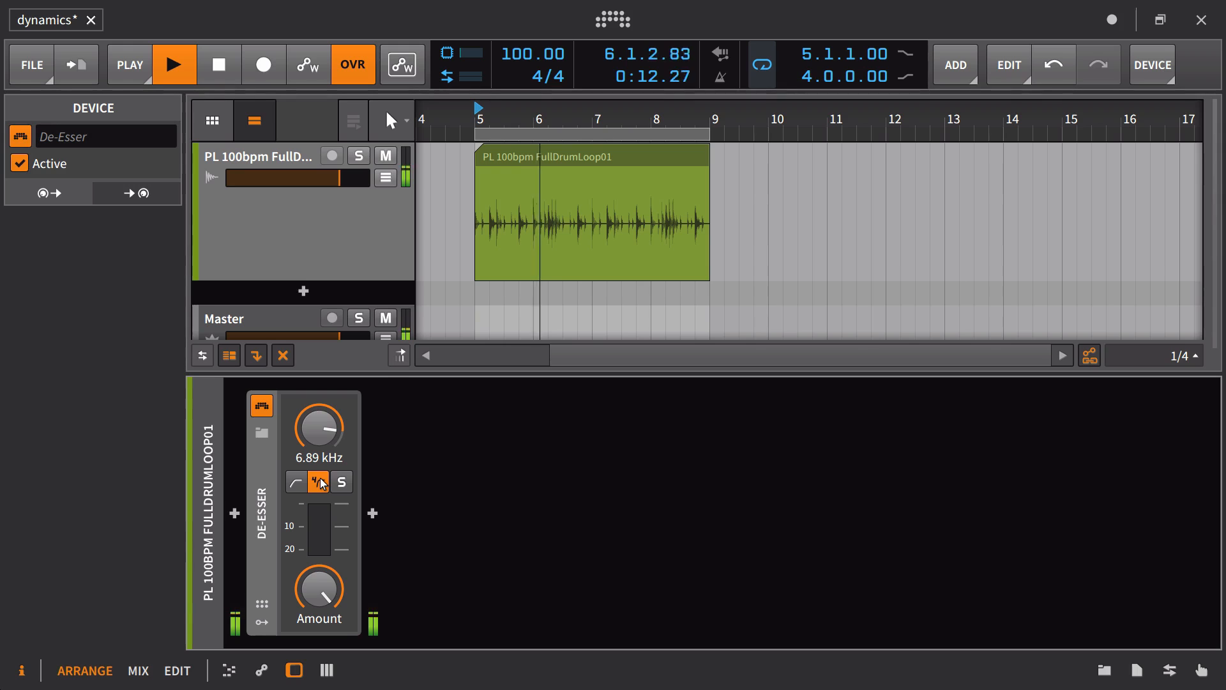
left_click_drag(320, 588, 319, 646)
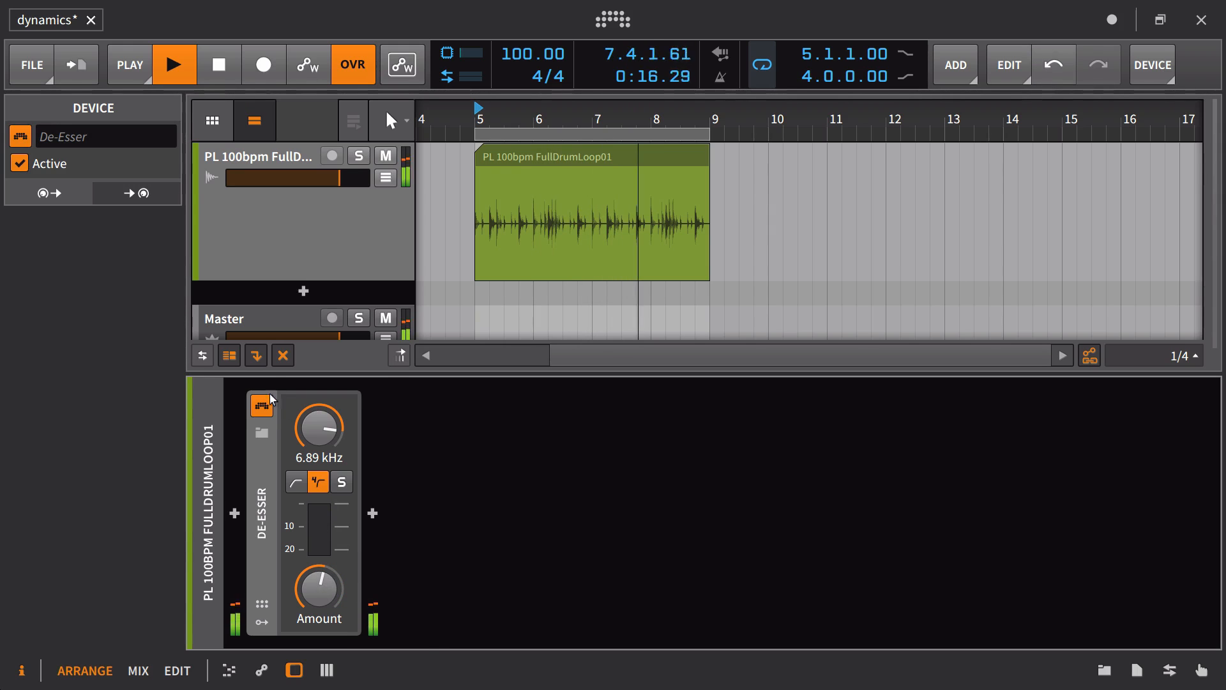
Step: Toggle the De-Esser's bypass several times to compare the drum loop with and without it, and stop playback
left_click(263, 406)
left_click(263, 406)
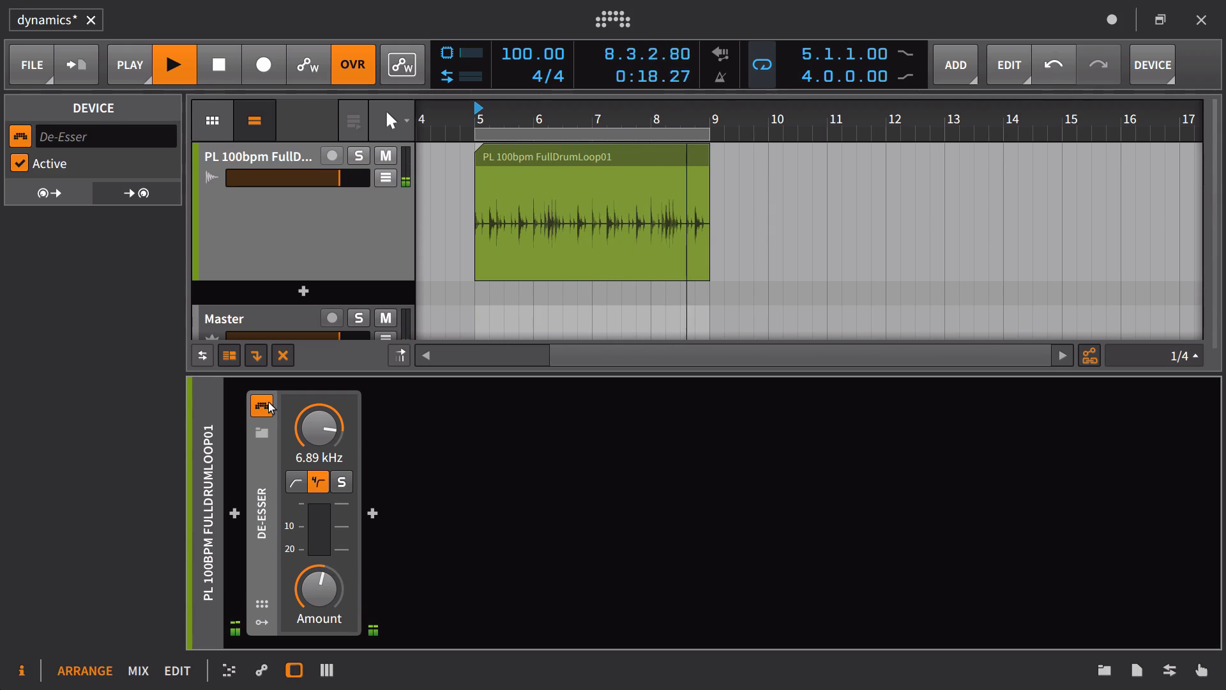
left_click(270, 403)
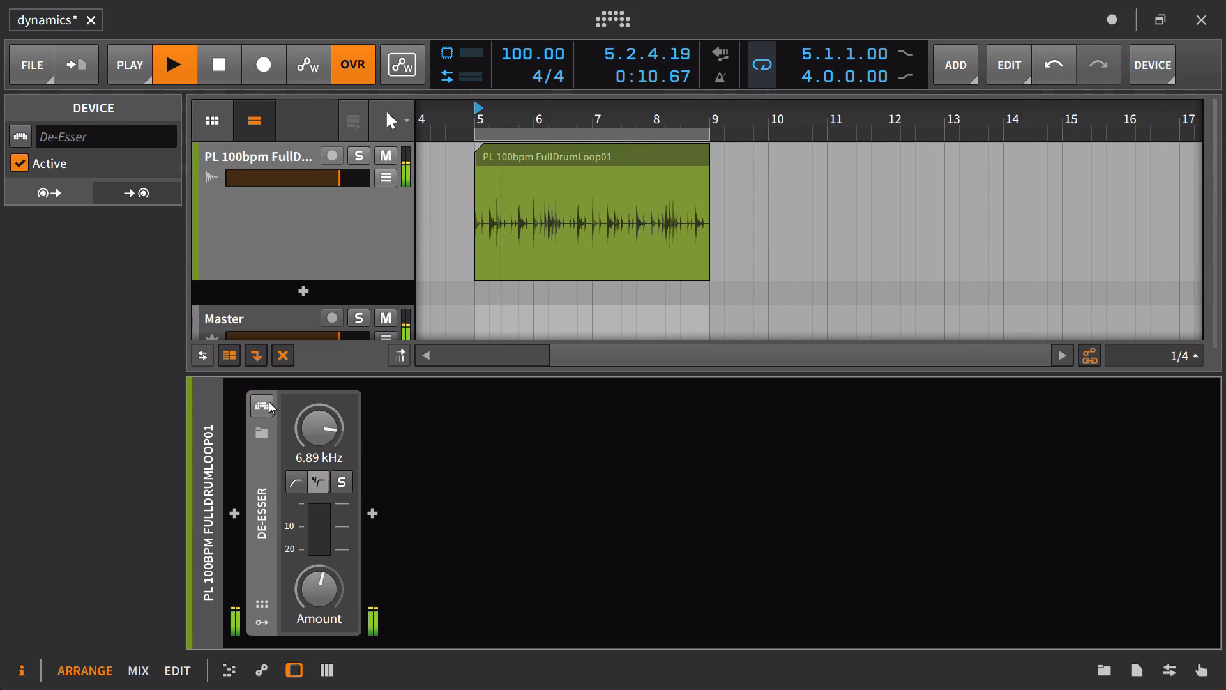
left_click(270, 403)
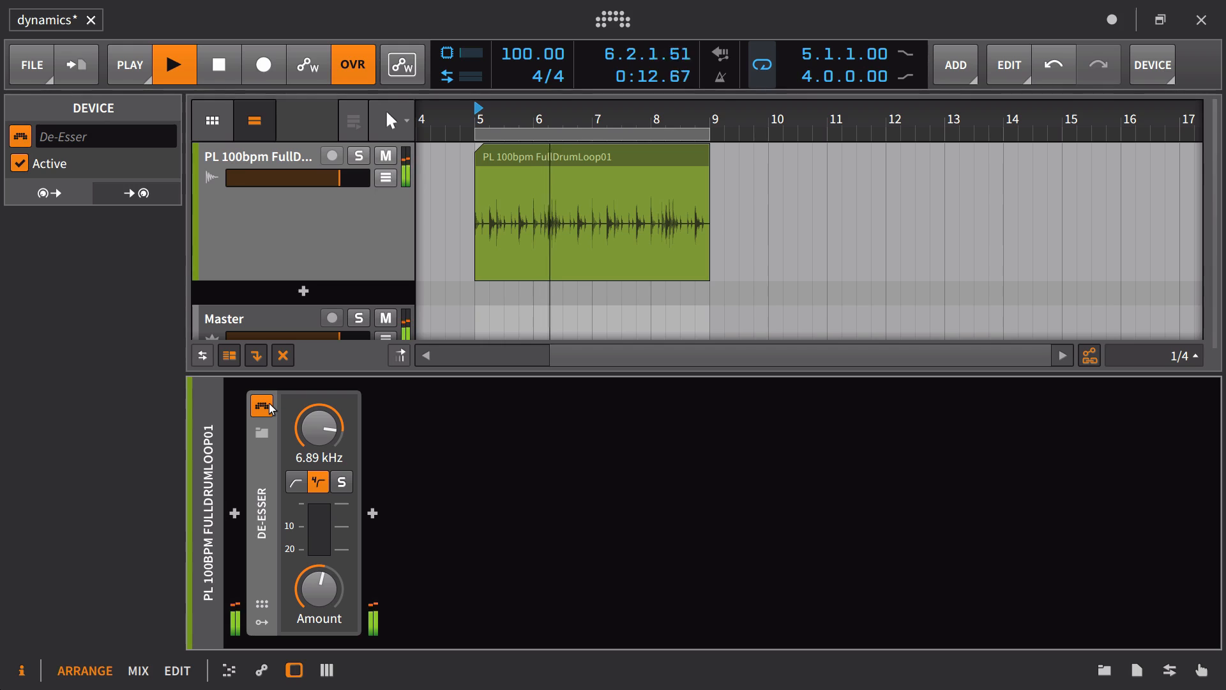
left_click(269, 404)
key("space")
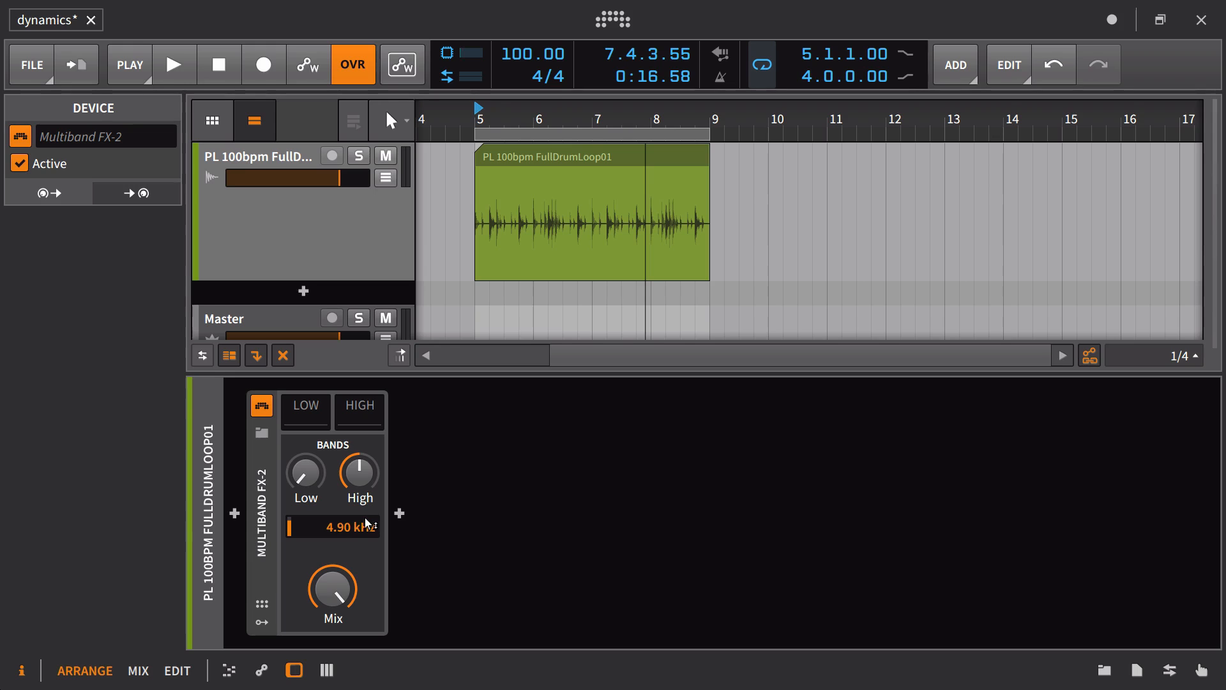
Step: Play the drum loop through Multiband FX-2 with its low band turned down, and stop playback
key("space")
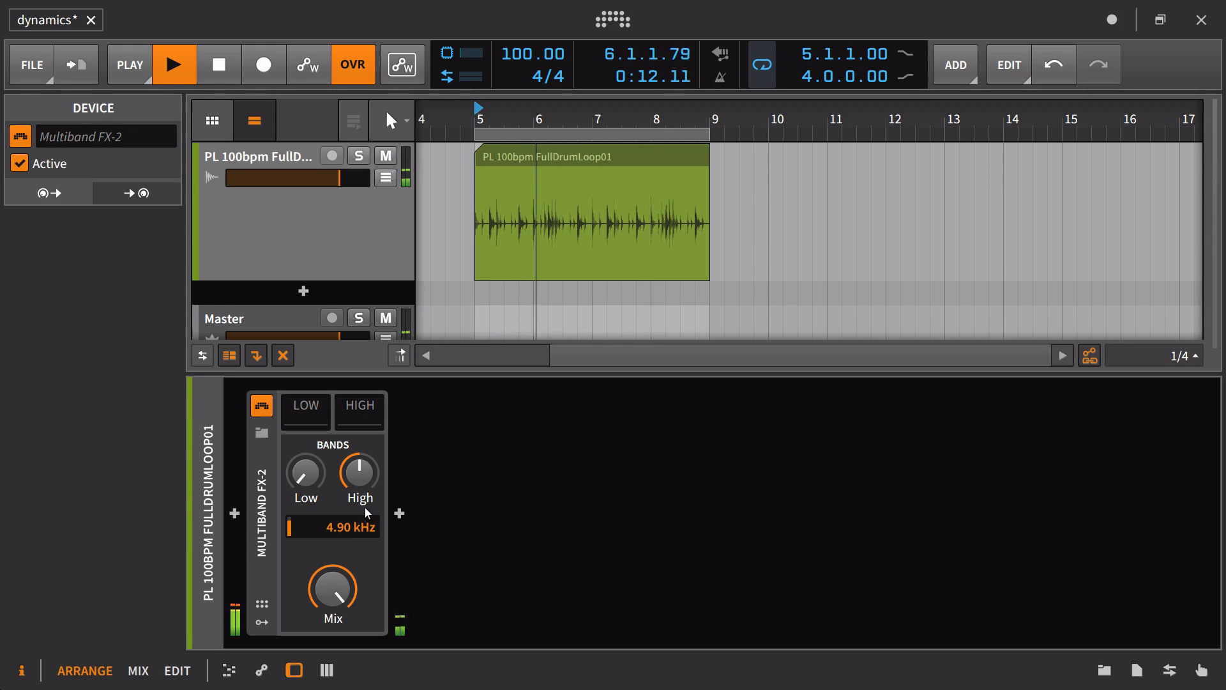
mouse_move(366, 506)
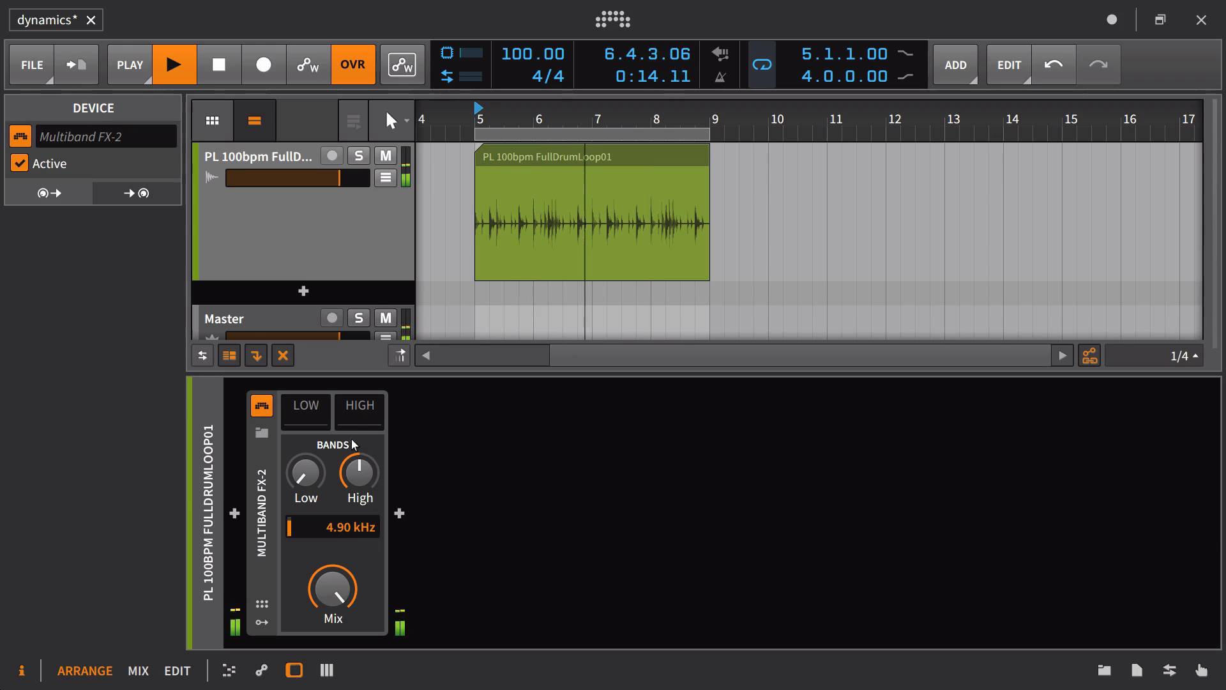
key("space")
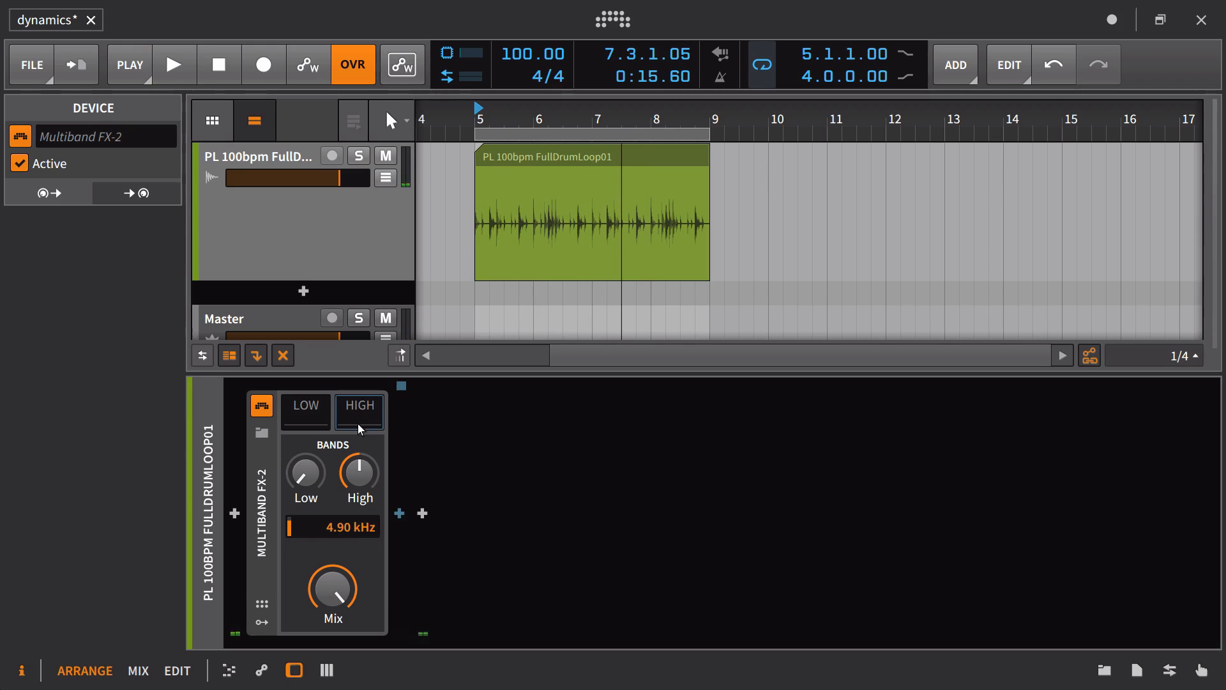
Step: Insert Bitwig's Dynamics device into the high band of Multiband FX-2
left_click(399, 513)
type("dynam")
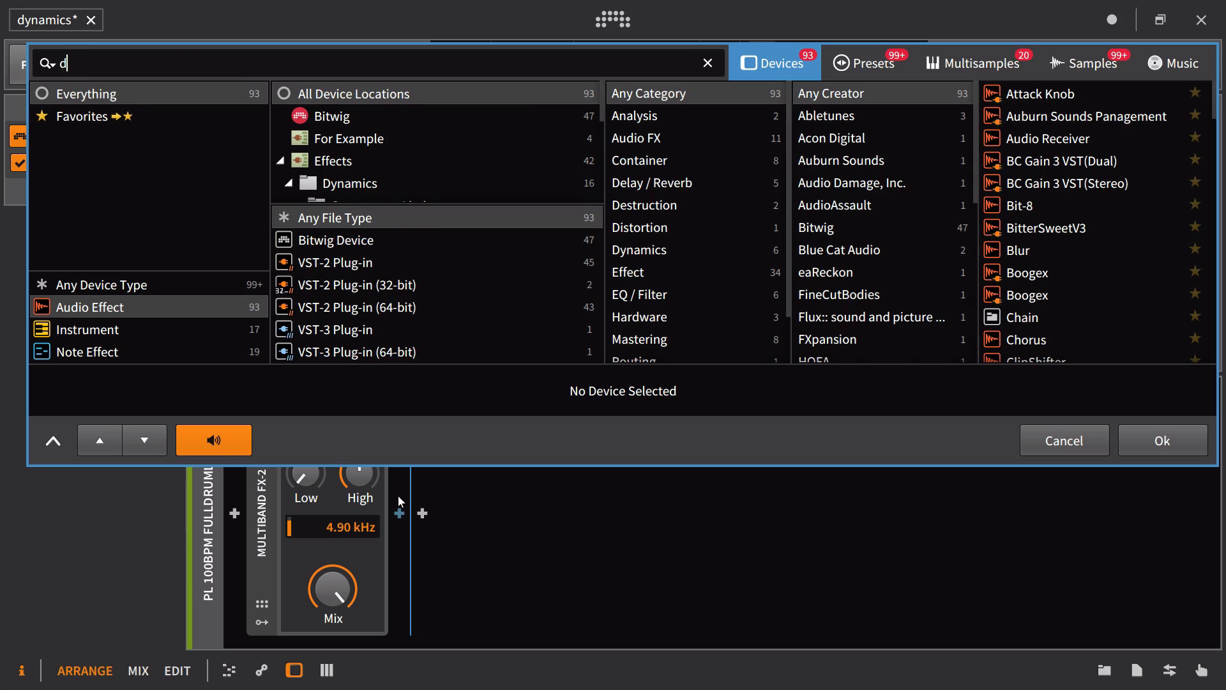
left_click(322, 122)
left_click(1073, 147)
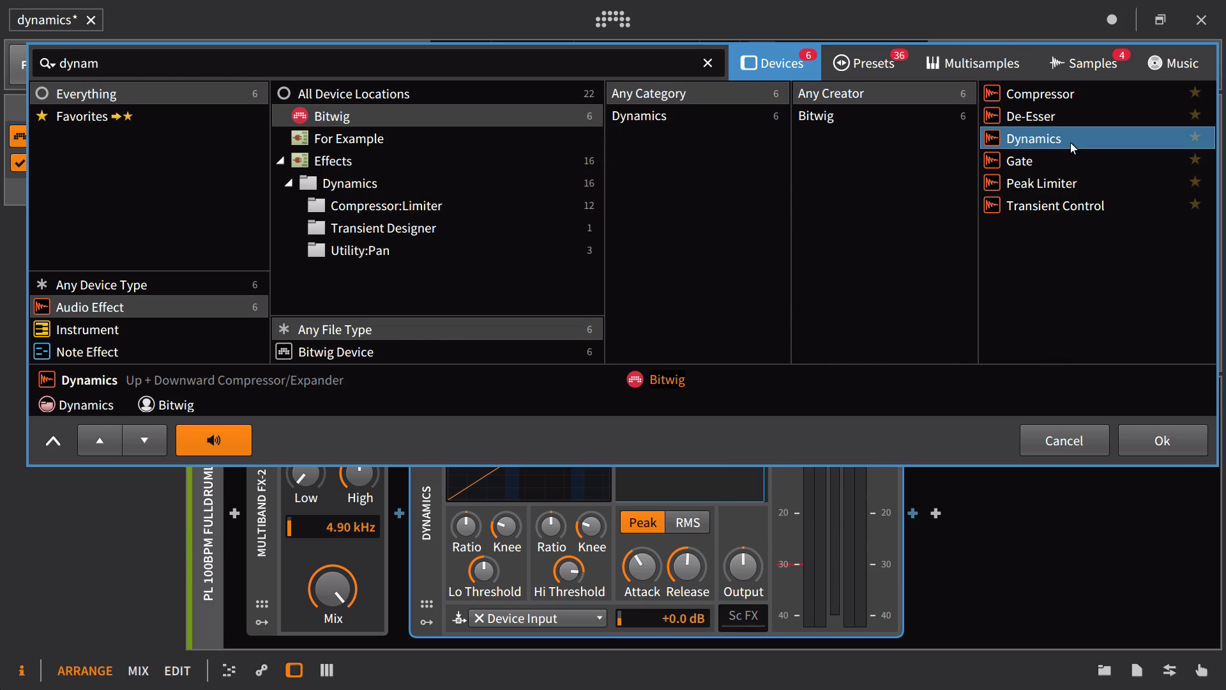
left_click(1181, 438)
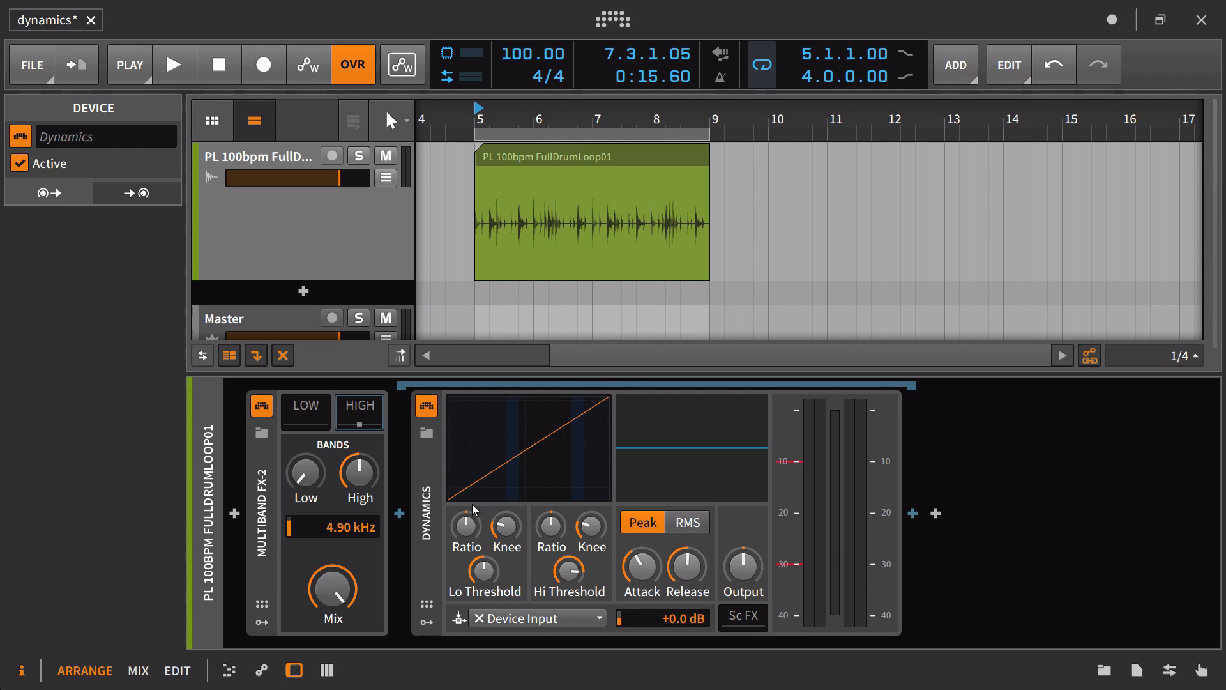
Step: Play the loop, raise the Dynamics upper ratio, lower its Hi Threshold, minimize the attack, and lengthen the release
key("space")
left_click_drag(558, 535, 559, 500)
left_click_drag(581, 572, 581, 614)
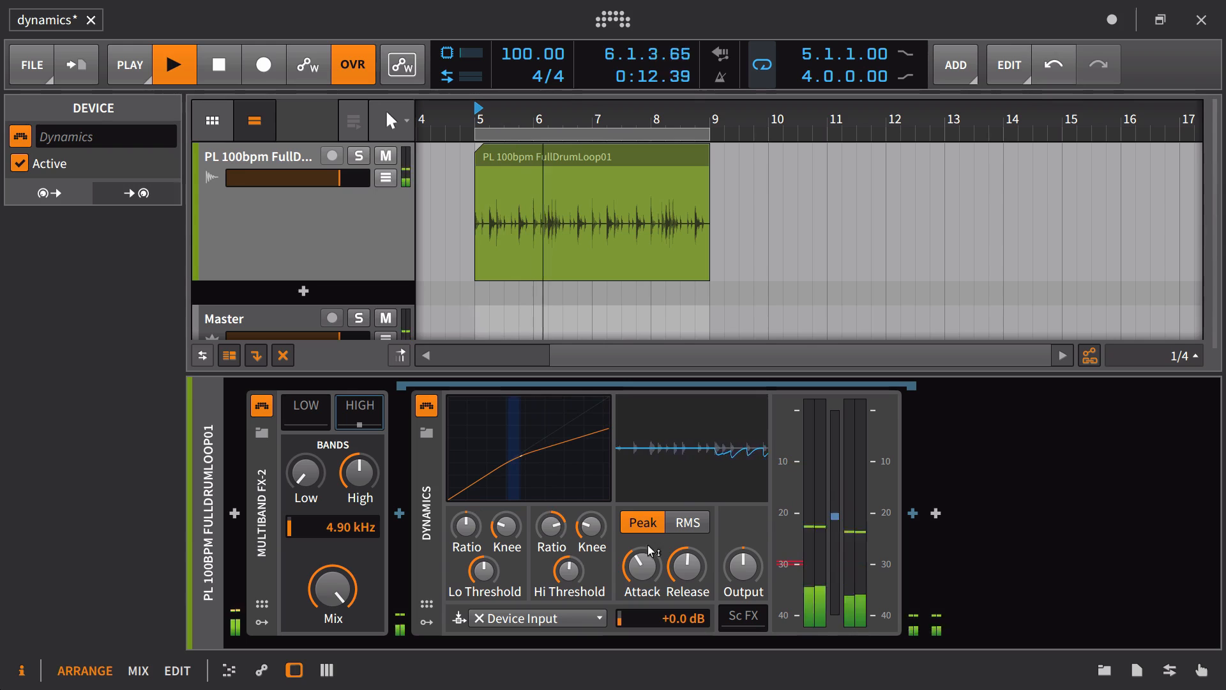
left_click_drag(705, 576, 686, 559)
Step: Set the Multiband FX-2 crossover to 5.85 kHz, reset the low band level, and compare with the device bypassed
left_click_drag(346, 525, 345, 513)
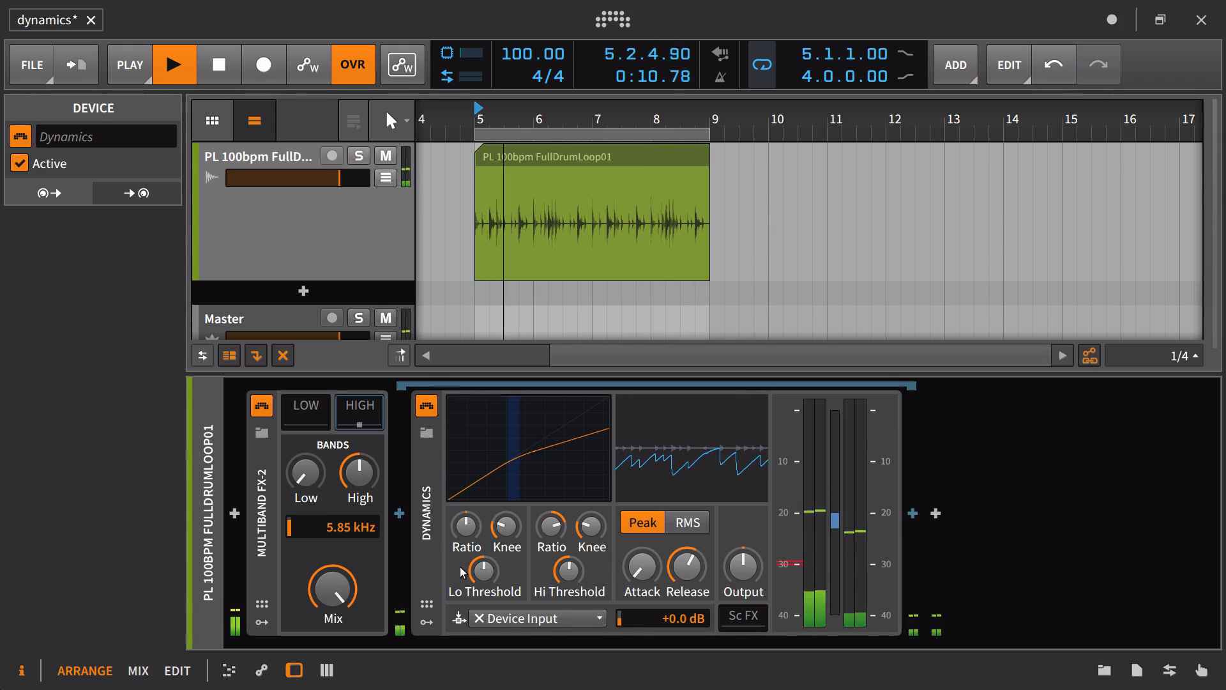
double_click(306, 490)
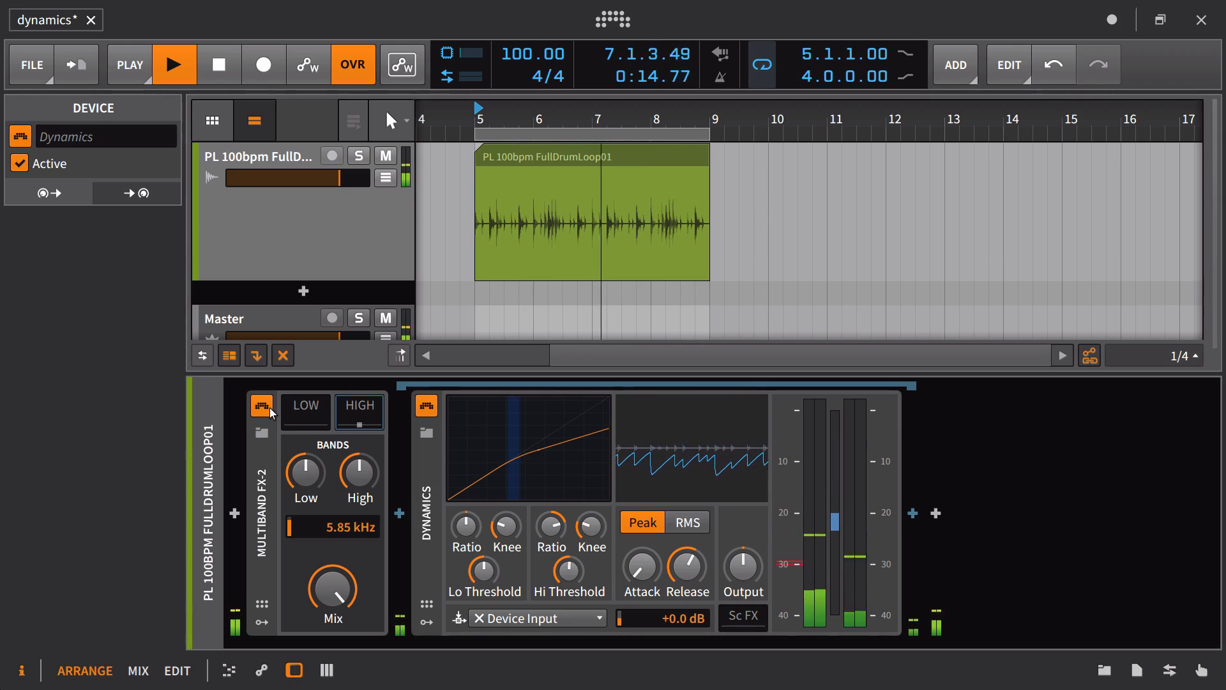
left_click(263, 406)
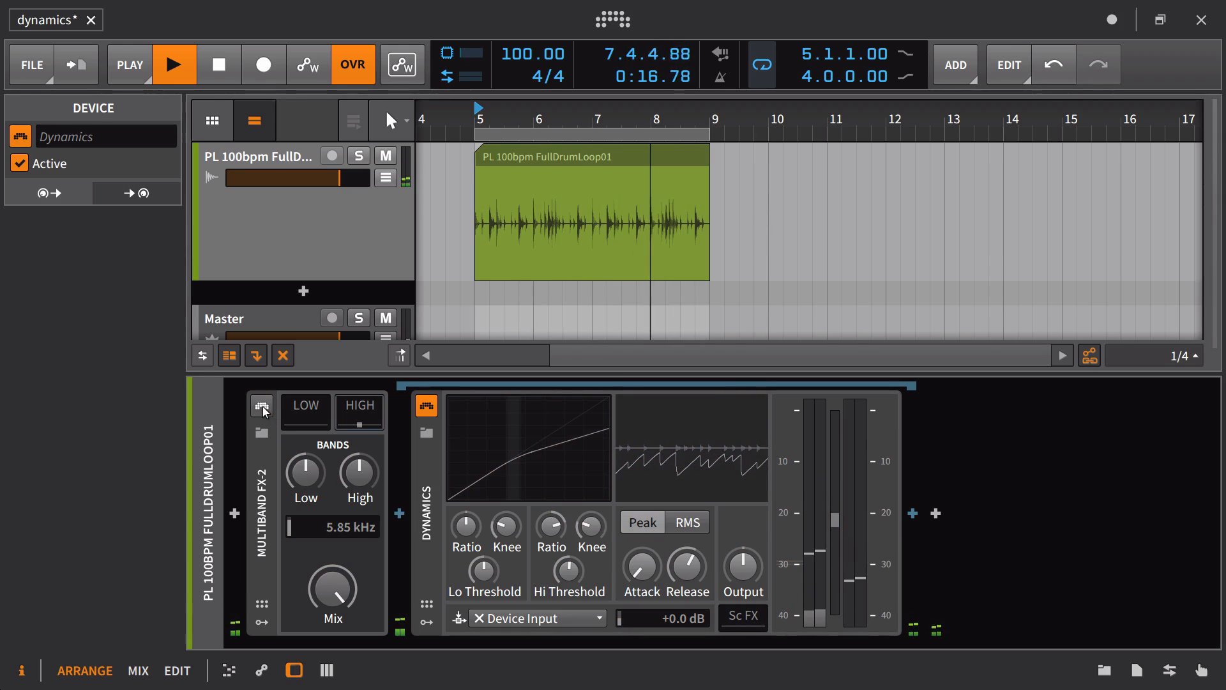
left_click(263, 407)
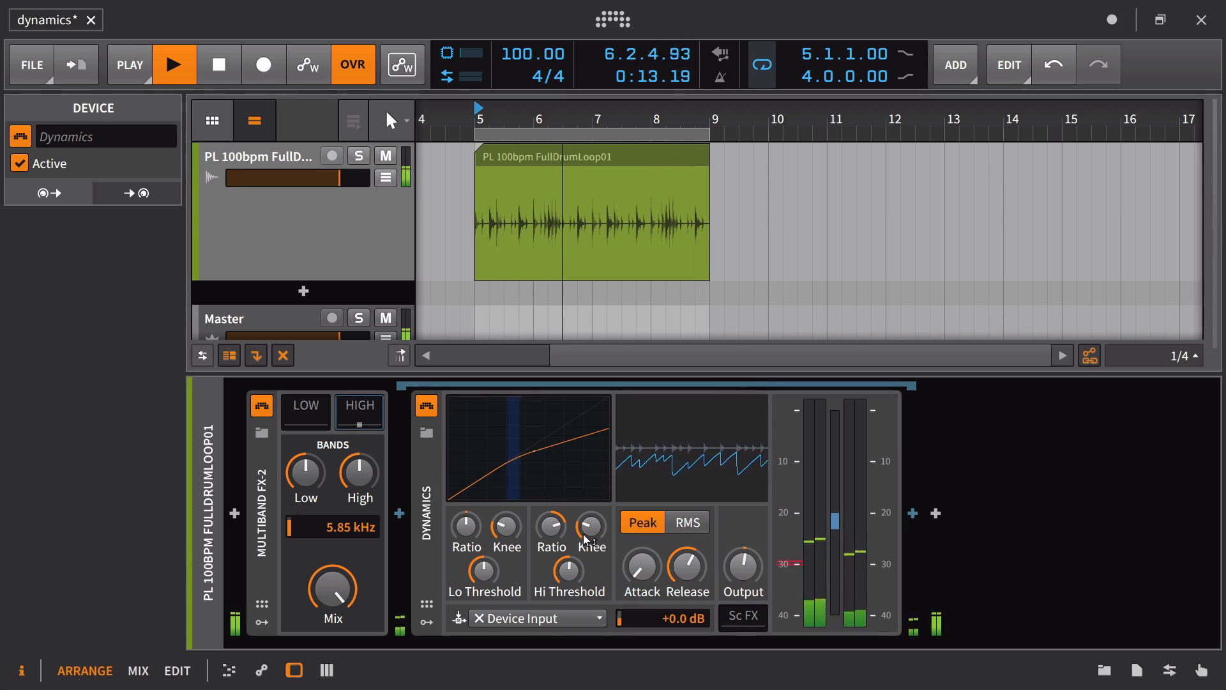
Step: Widen the Dynamics upper knee, fine-tune its Hi Threshold, compare with Multiband FX-2 bypassed, and stop playback
left_click_drag(589, 530, 589, 519)
left_click_drag(569, 570, 568, 572)
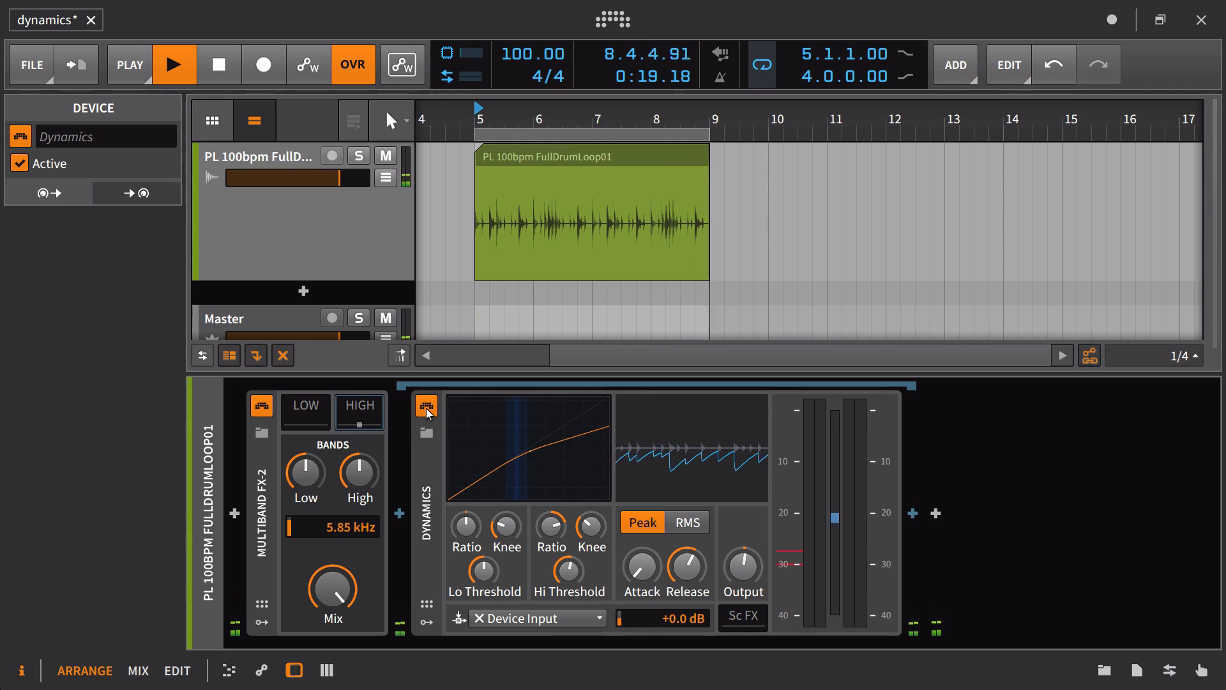
left_click(263, 409)
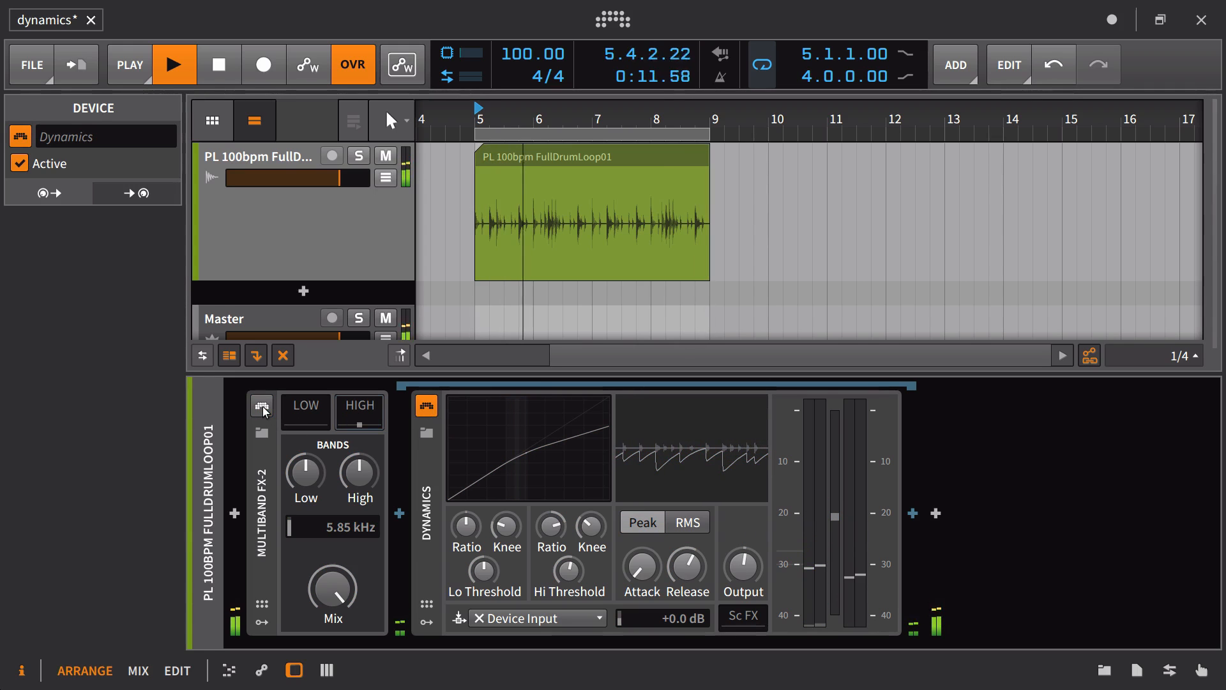
left_click(263, 409)
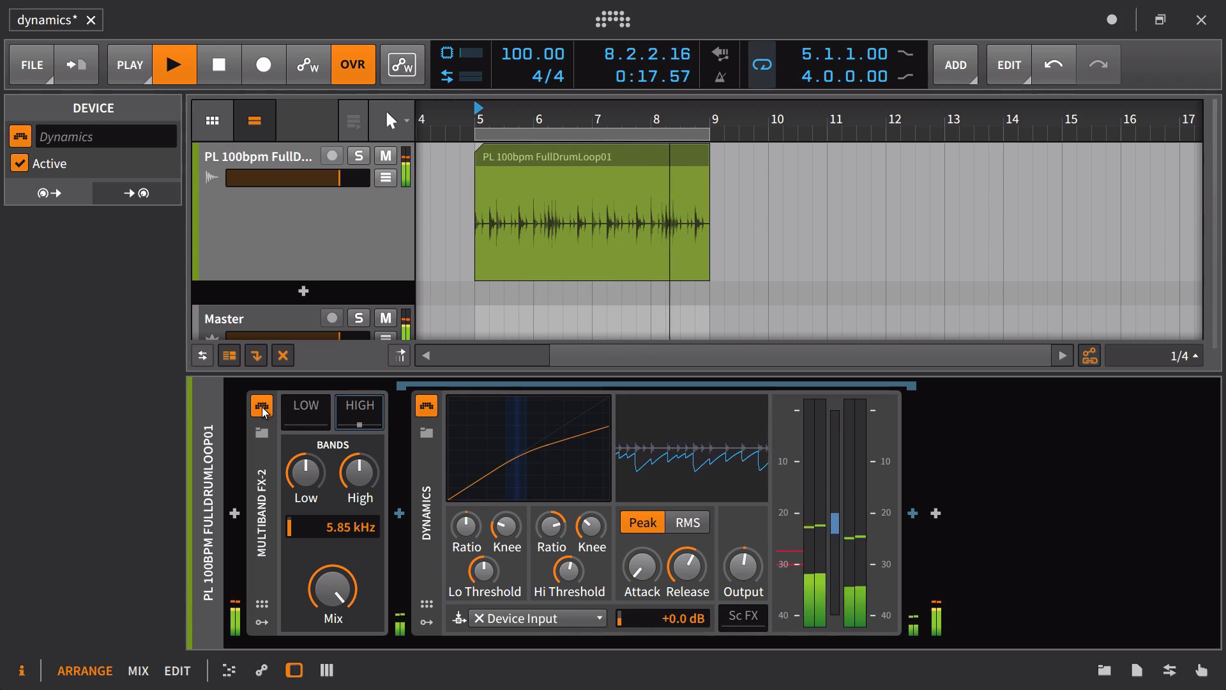
key("space")
left_click_drag(748, 567, 749, 567)
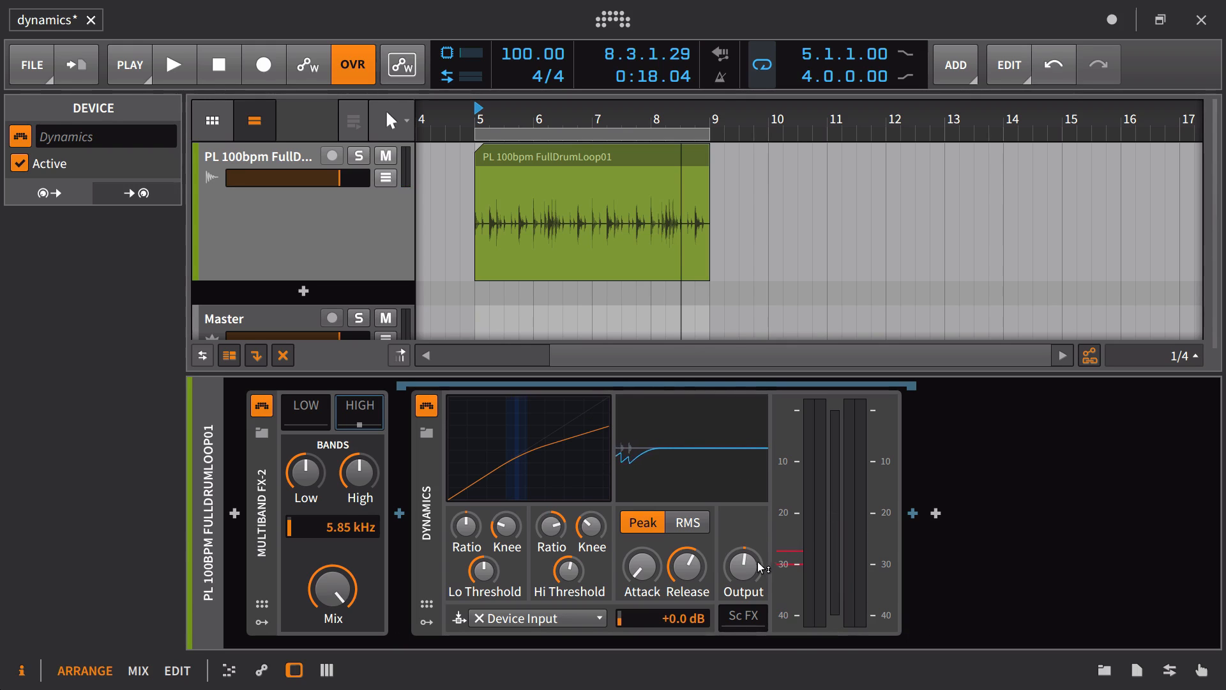
left_click(438, 477)
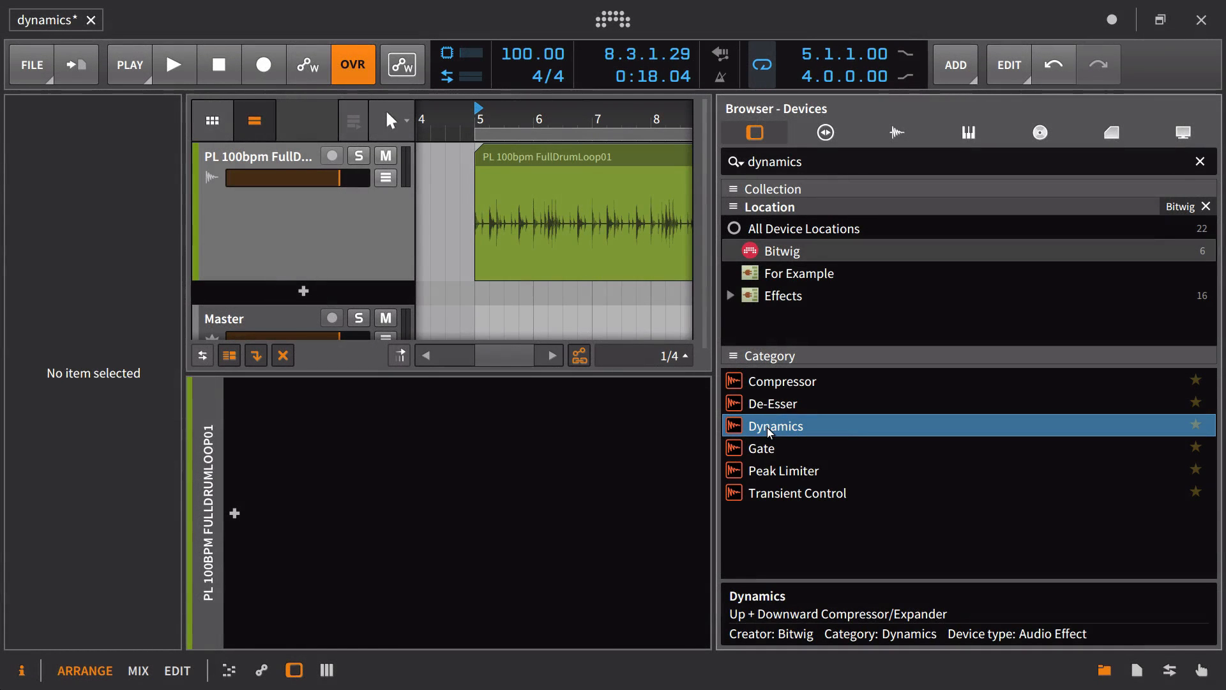
Step: Add the Dynamics and Compressor devices to the drum loop track in that order, and hide the browser
left_click(770, 387)
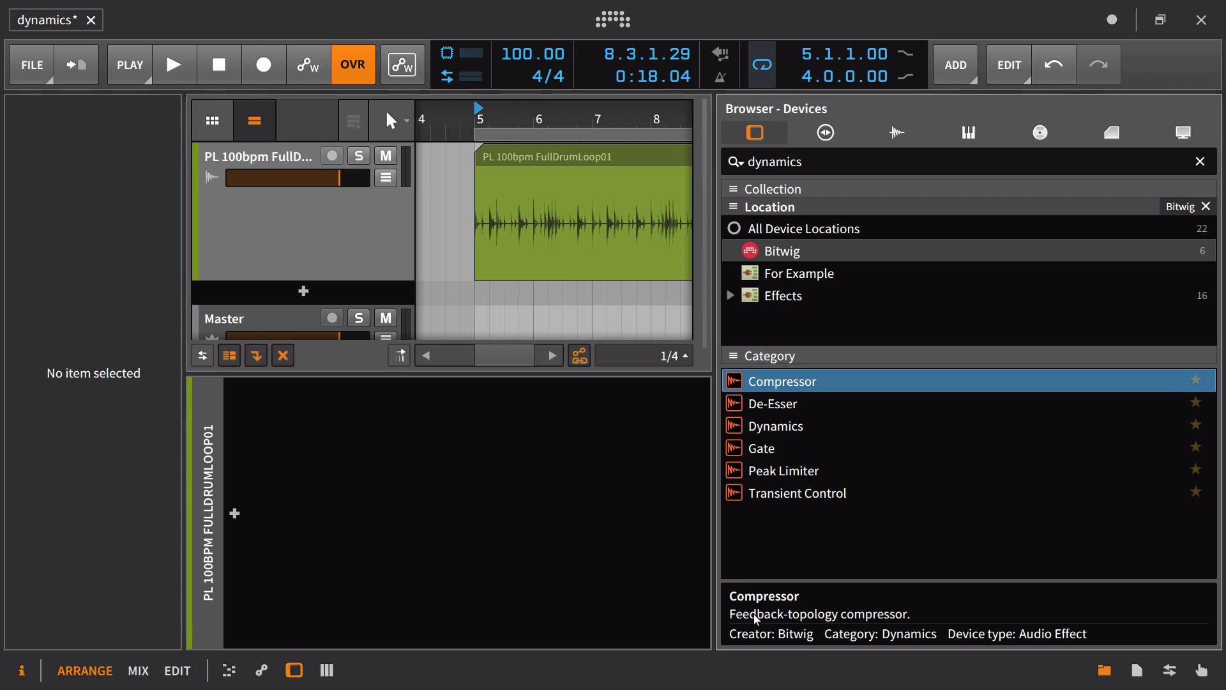
left_click(787, 430)
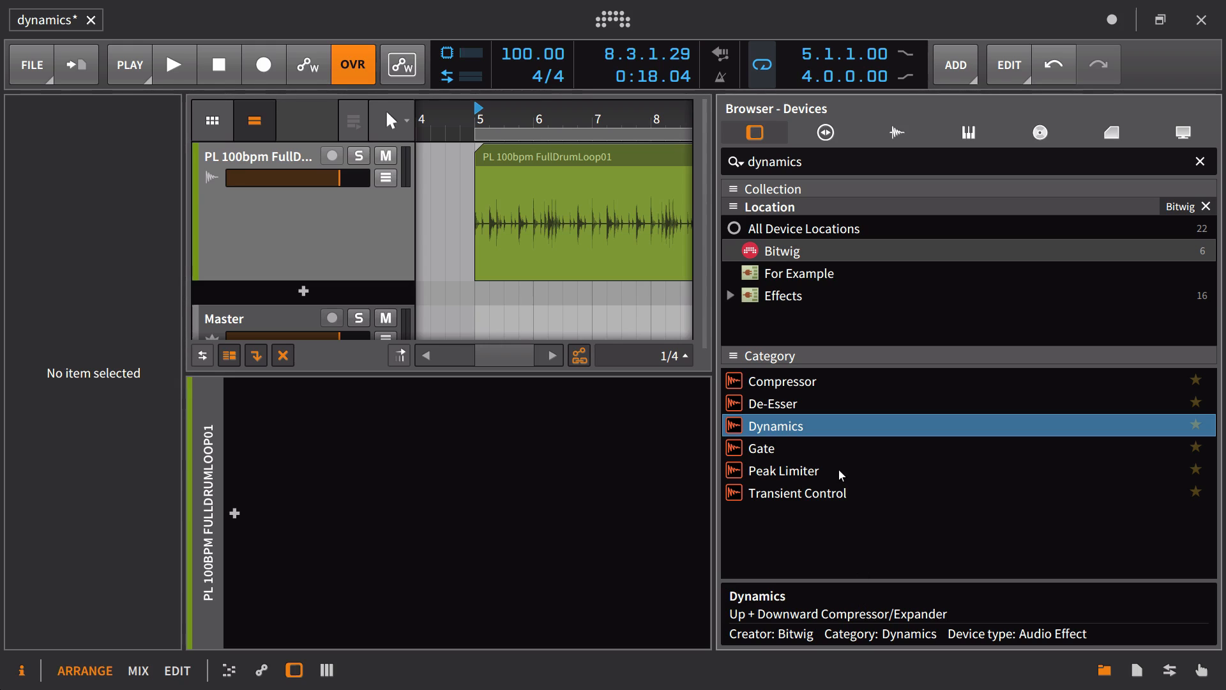
left_click_drag(802, 431, 666, 470)
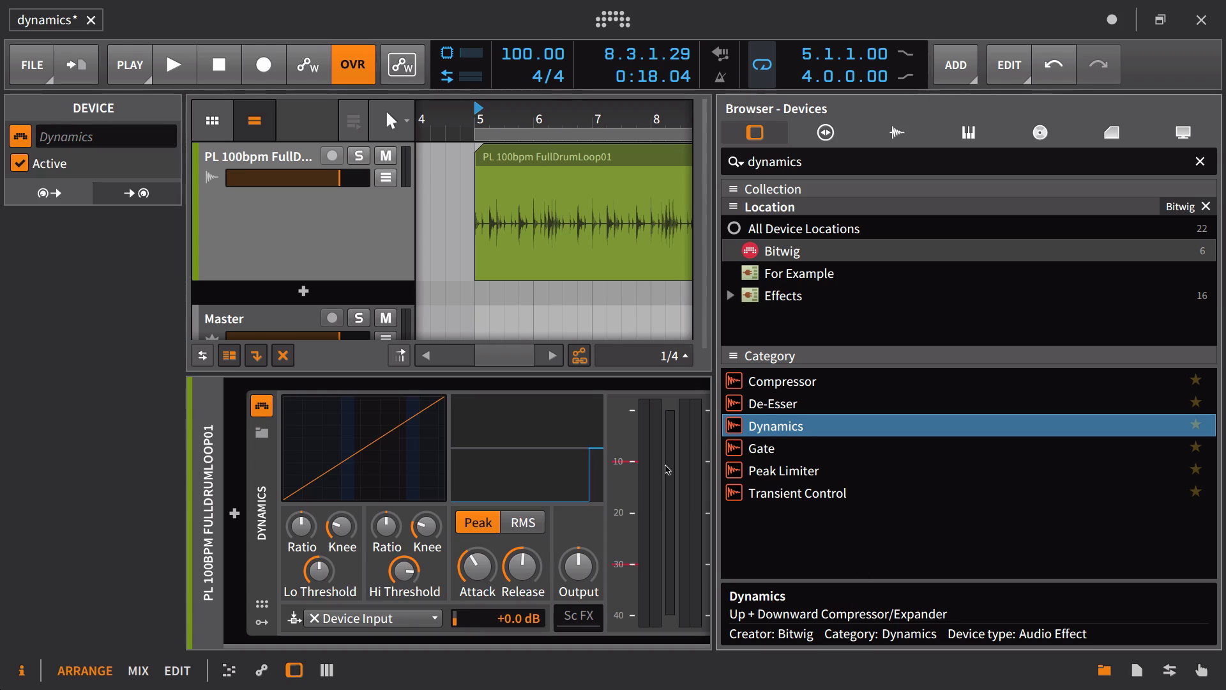
scroll(653, 502, "right", 2)
left_click_drag(784, 386, 697, 471)
left_click(1104, 670)
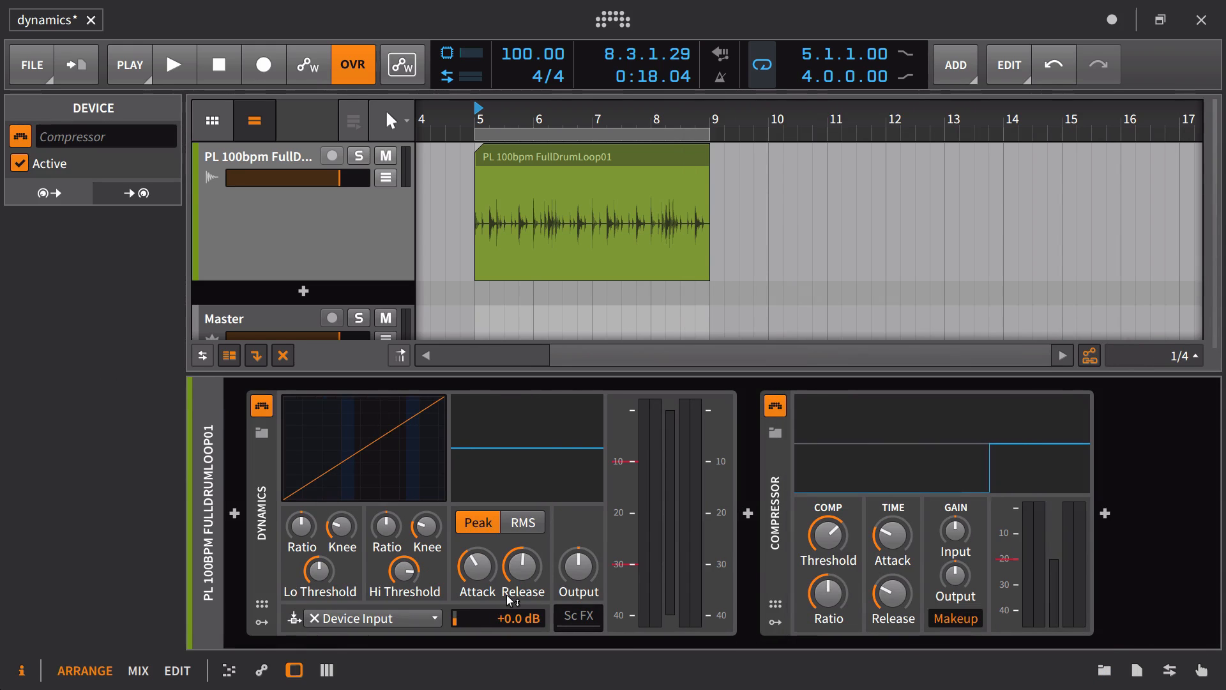
Step: Set the Dynamics attack to its minimum and the Compressor attack to 0.204 ms
left_click_drag(469, 563, 470, 626)
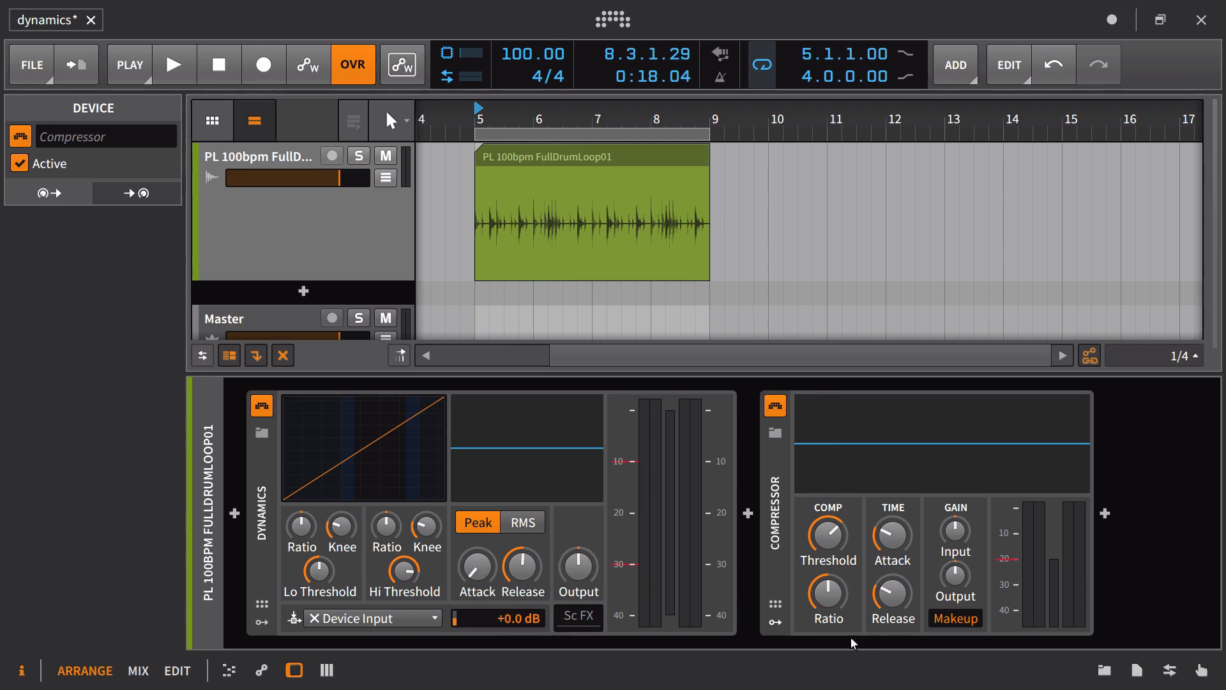
mouse_move(894, 535)
left_mouse_down()
mouse_move(893, 555)
mouse_move(892, 541)
left_mouse_up()
mouse_move(892, 541)
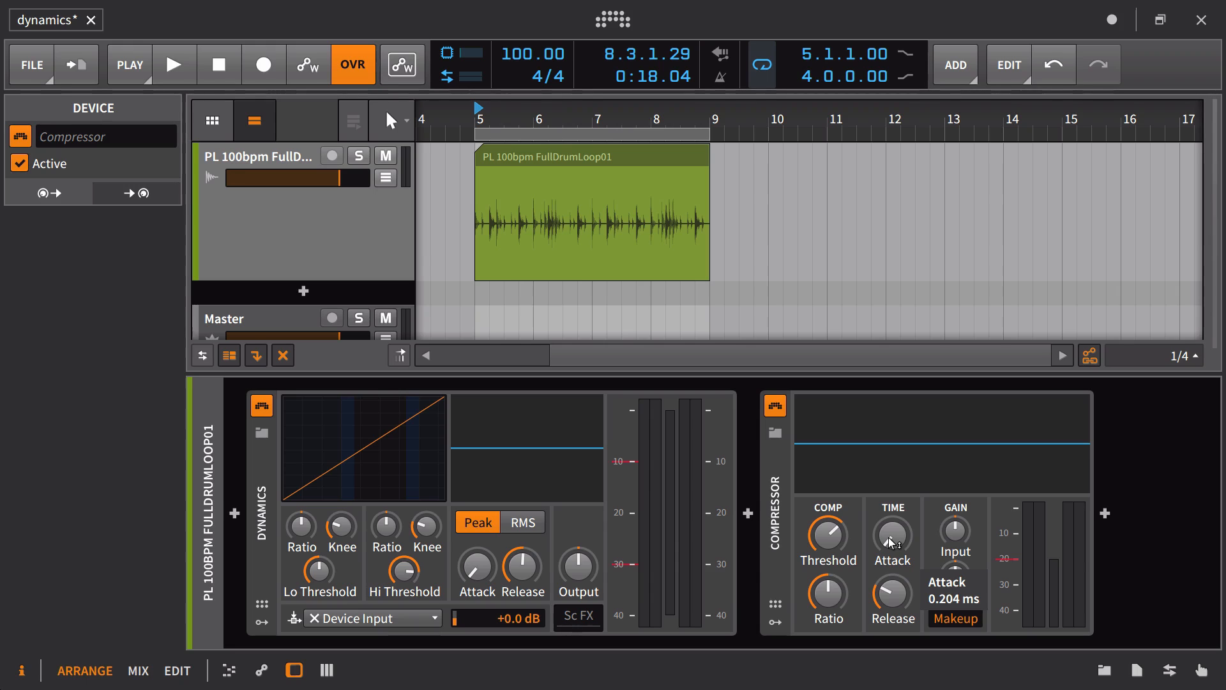
left_click_drag(892, 541, 892, 541)
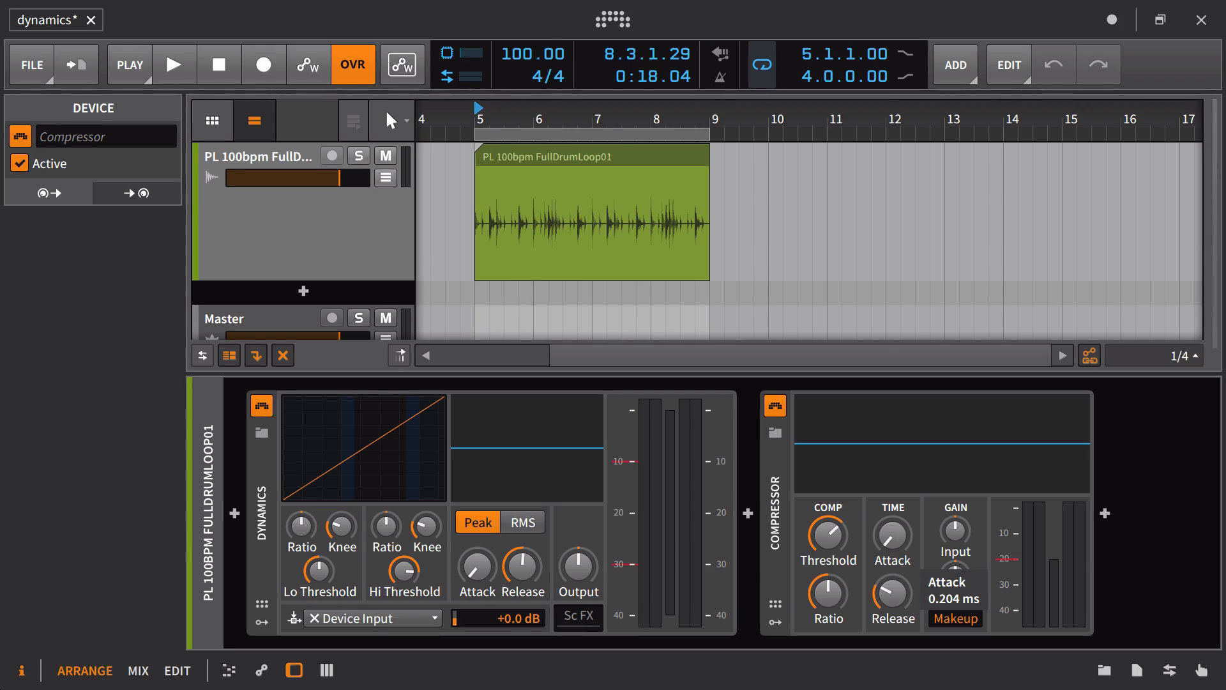
left_click_drag(892, 541, 891, 541)
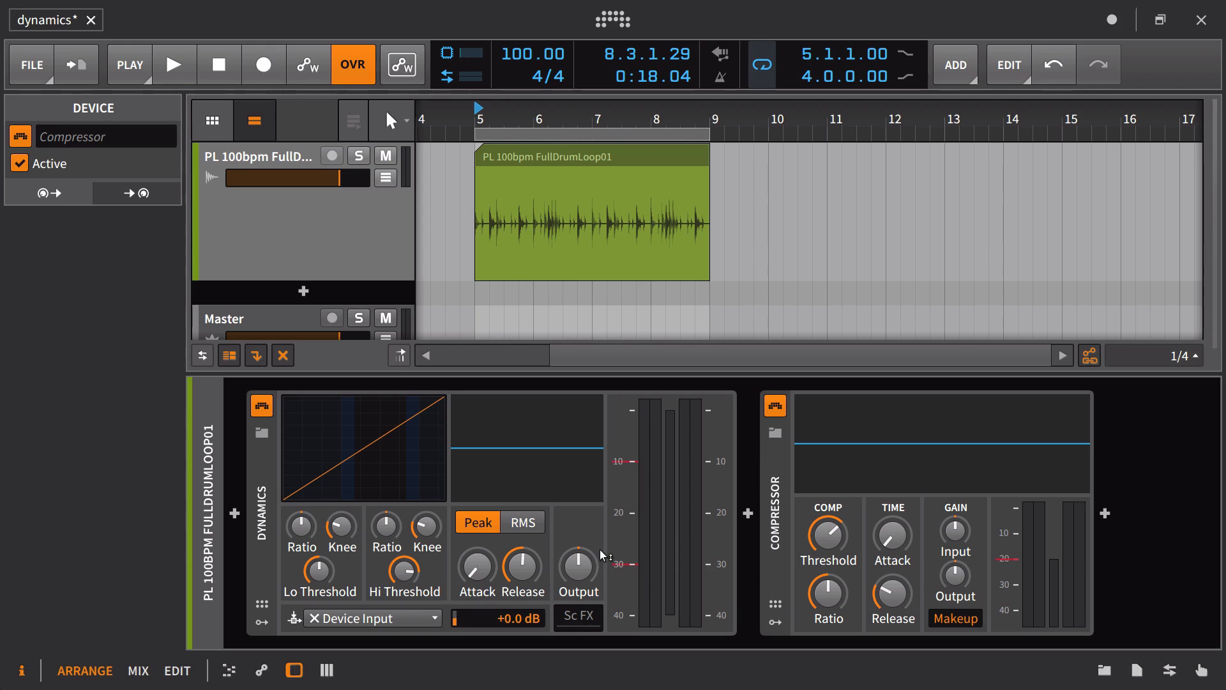
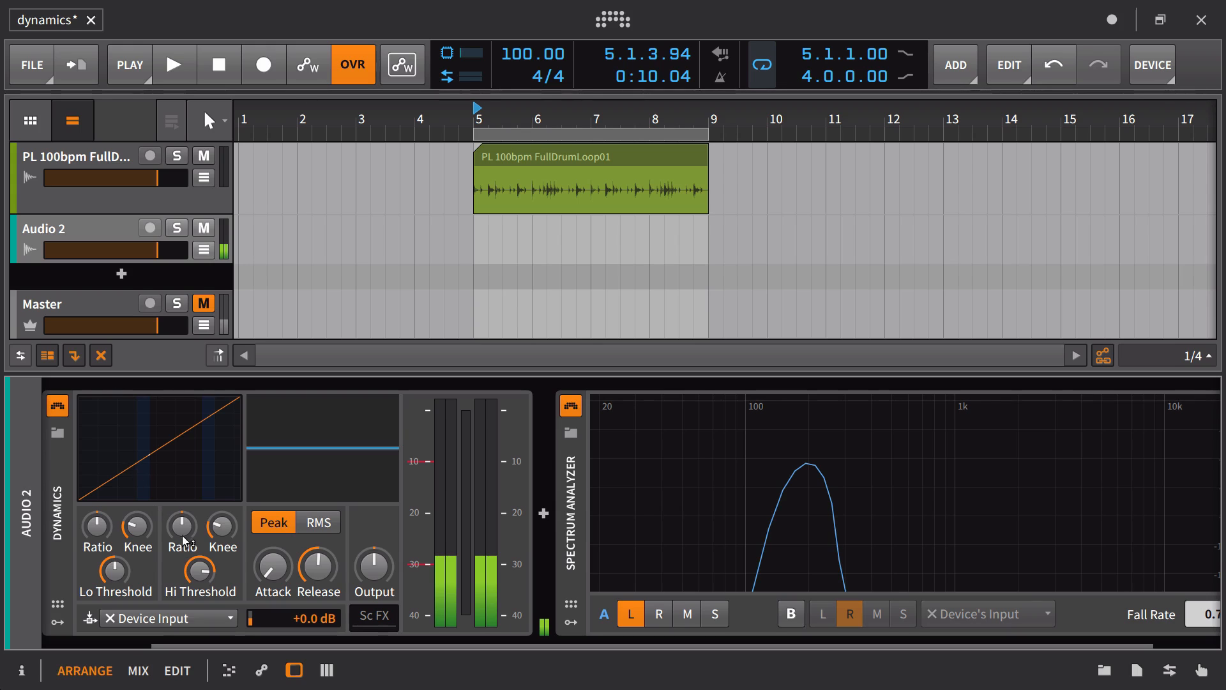
Step: On Audio 2's Dynamics device, raise the upper ratio, lower the Hi Threshold, and minimize the upper knee, checking the Spectrum Analyzer
left_click_drag(184, 535, 183, 491)
left_click_drag(198, 578, 198, 623)
left_click_drag(220, 528, 220, 548)
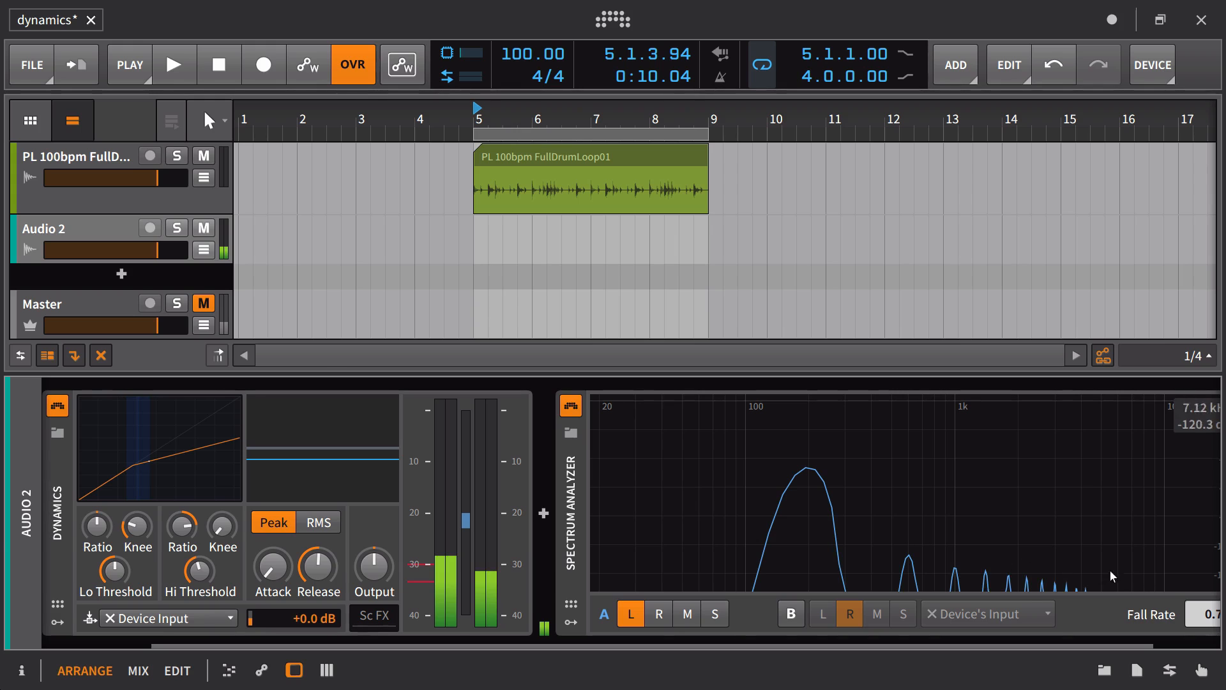
scroll(883, 521, "right", 2)
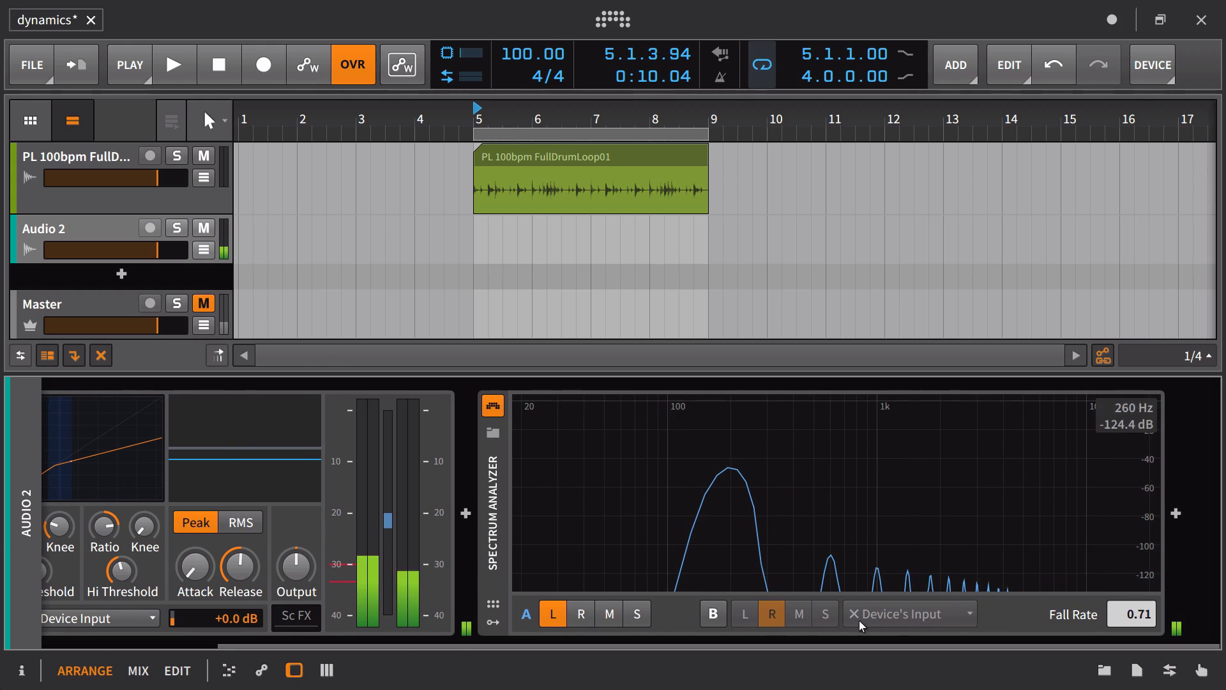
scroll(721, 513, "left", 3)
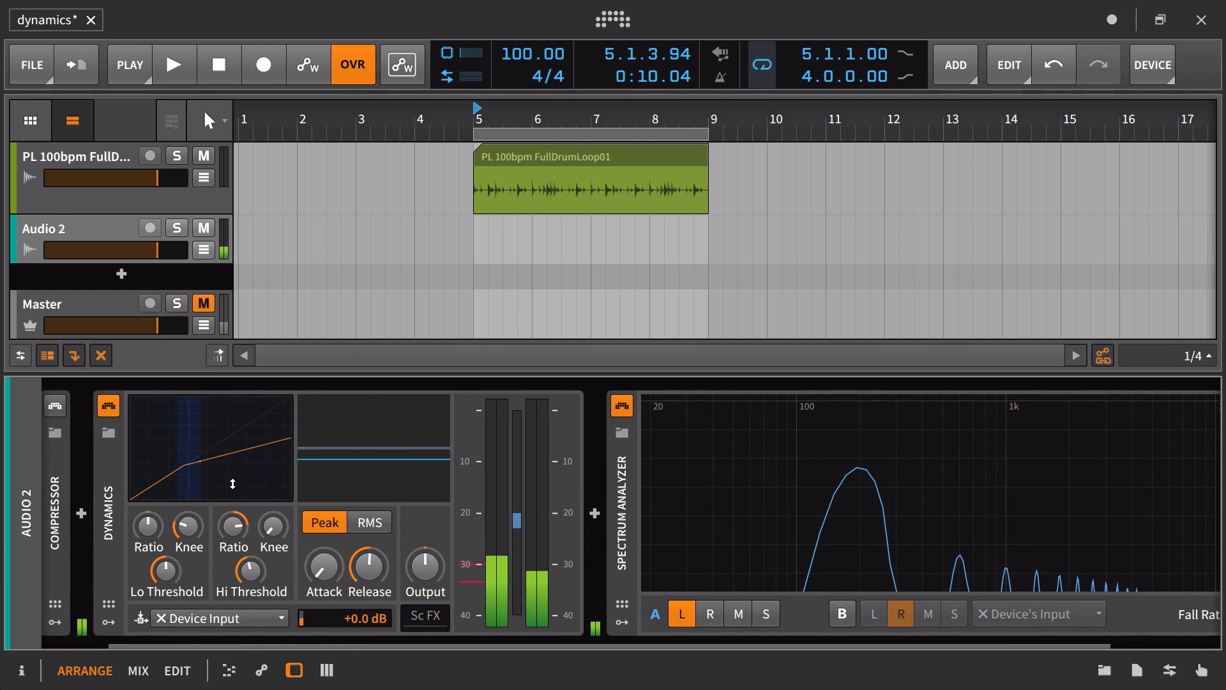
scroll(157, 472, "right", 3)
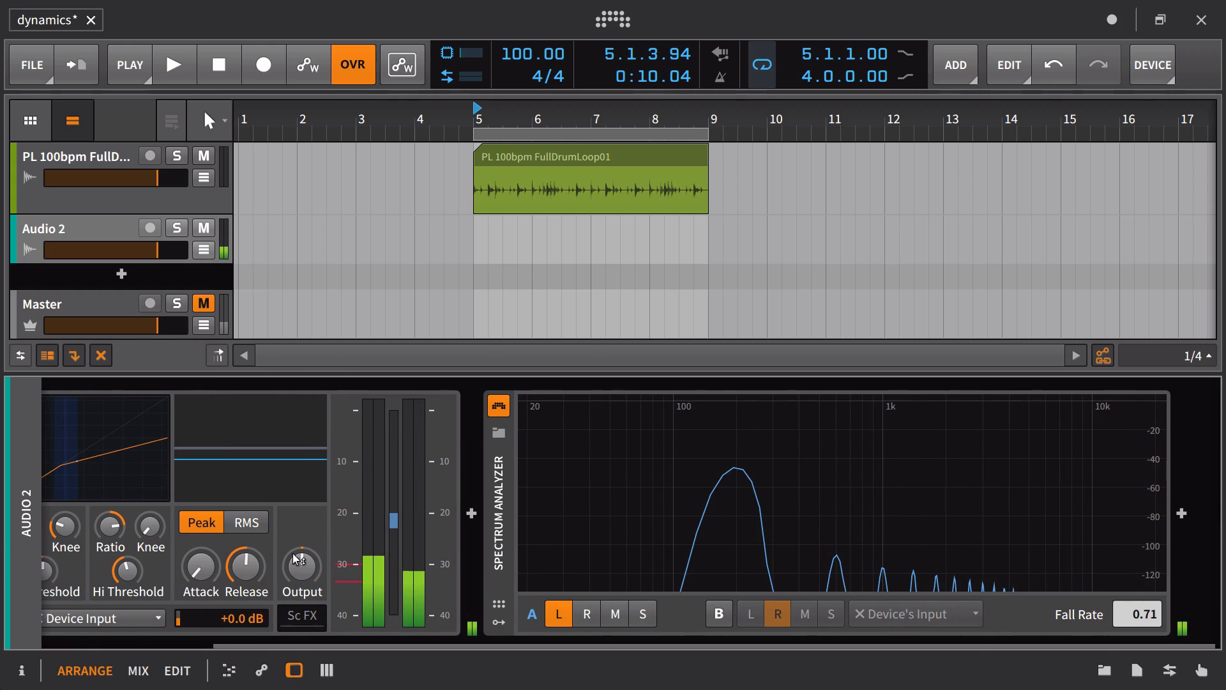
Step: Raise the output gain of Audio 2's Dynamics device and inspect its harmonics in the Spectrum Analyzer
left_click_drag(293, 555, 293, 529)
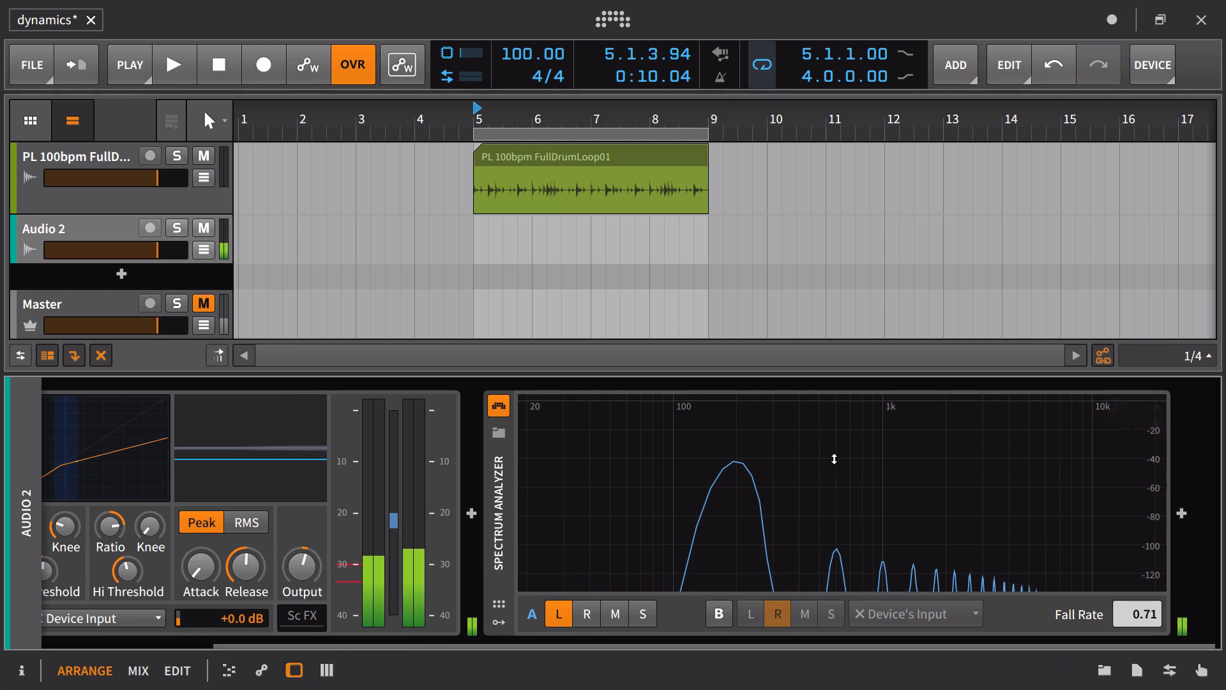
scroll(205, 524, "left", 3)
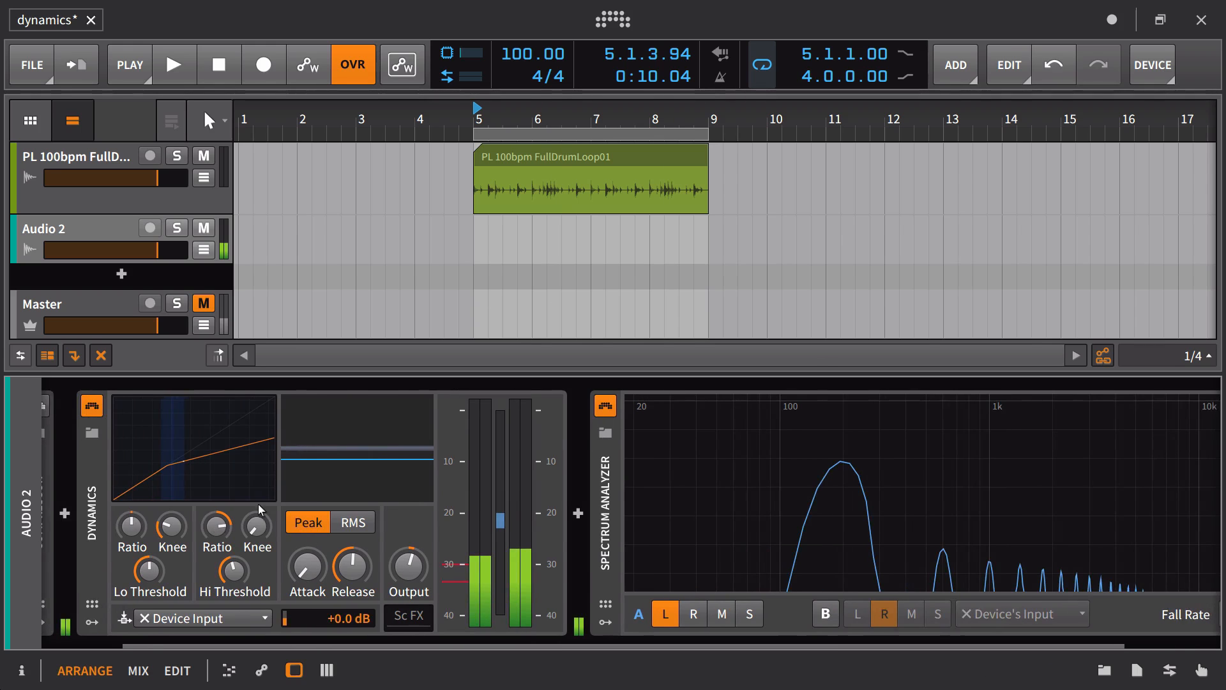
scroll(270, 497, "right", 3)
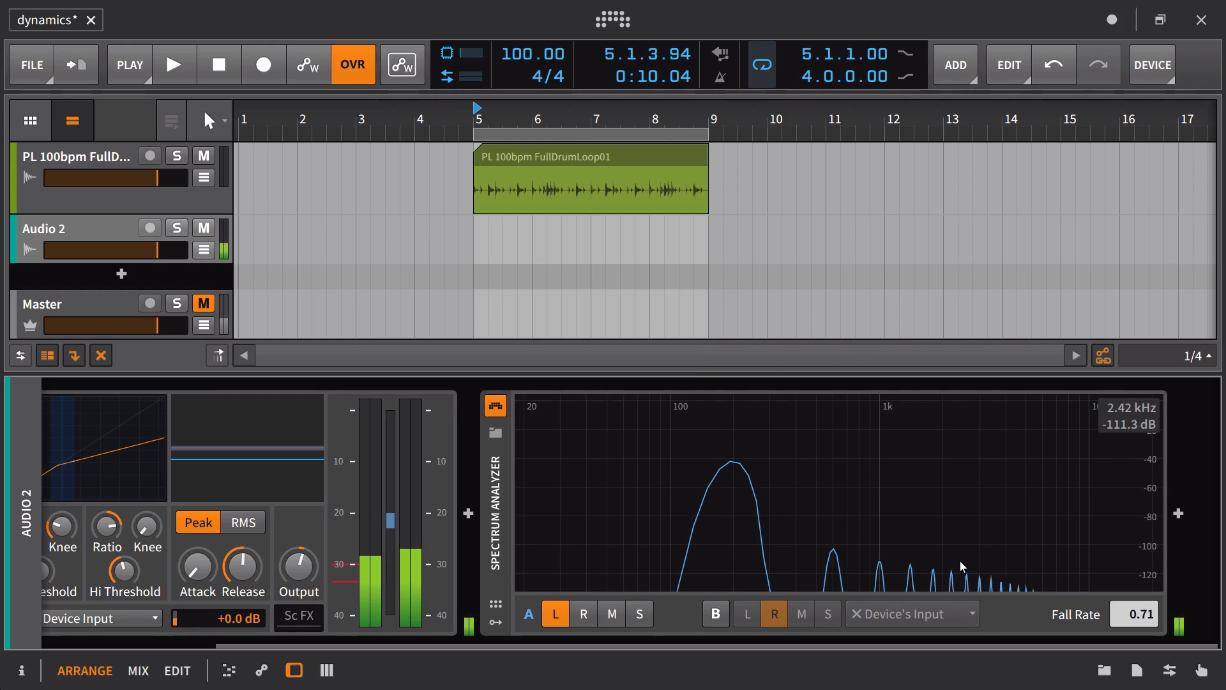
scroll(655, 516, "left", 4)
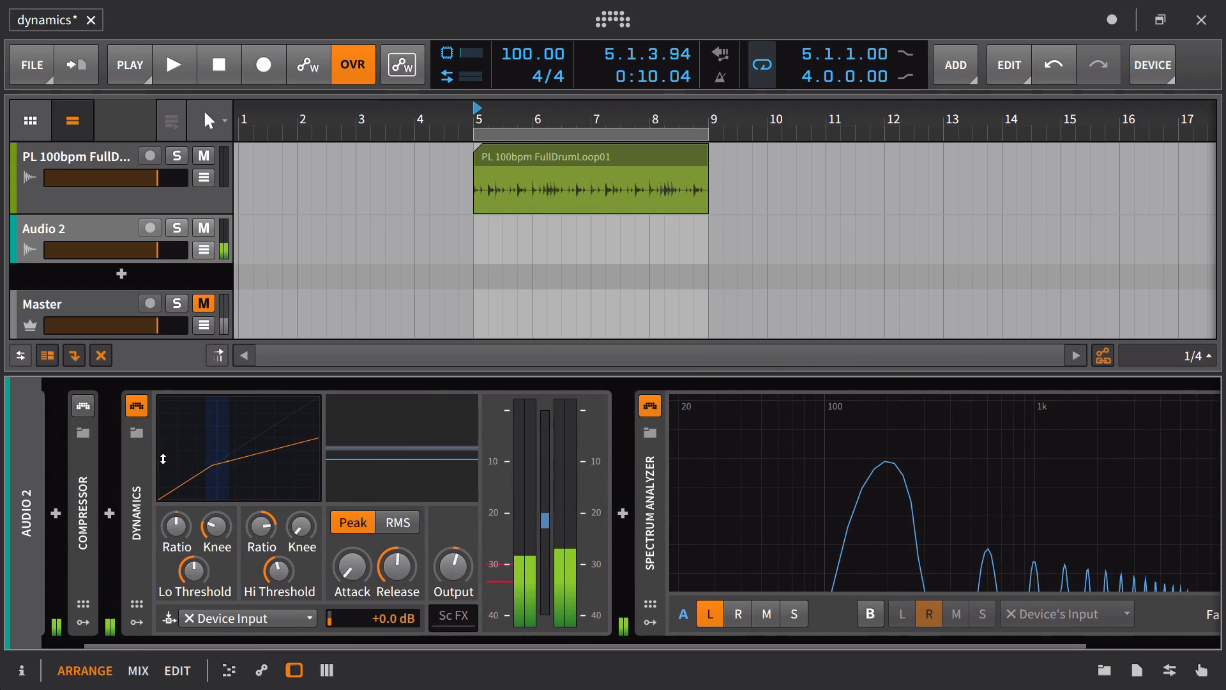
Step: Collapse and bypass Dynamics, place the Compressor between it and the Spectrum Analyzer, and show the enabled Compressor's controls
left_click(140, 451)
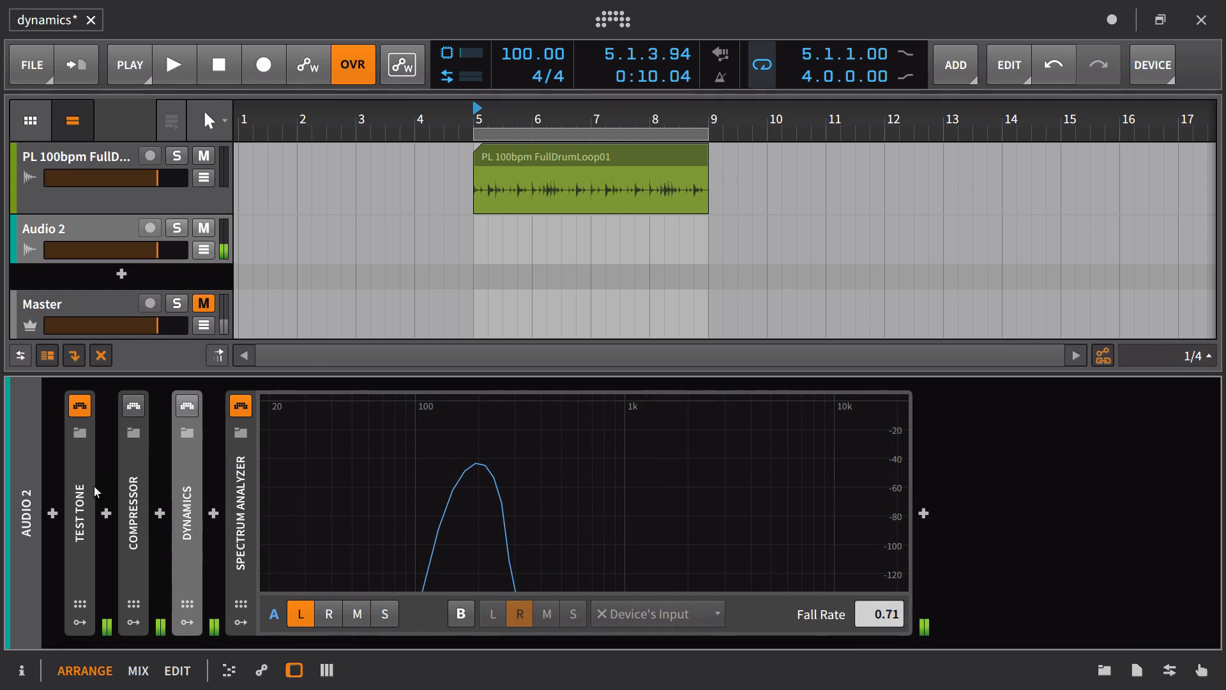
left_click_drag(139, 476, 193, 413)
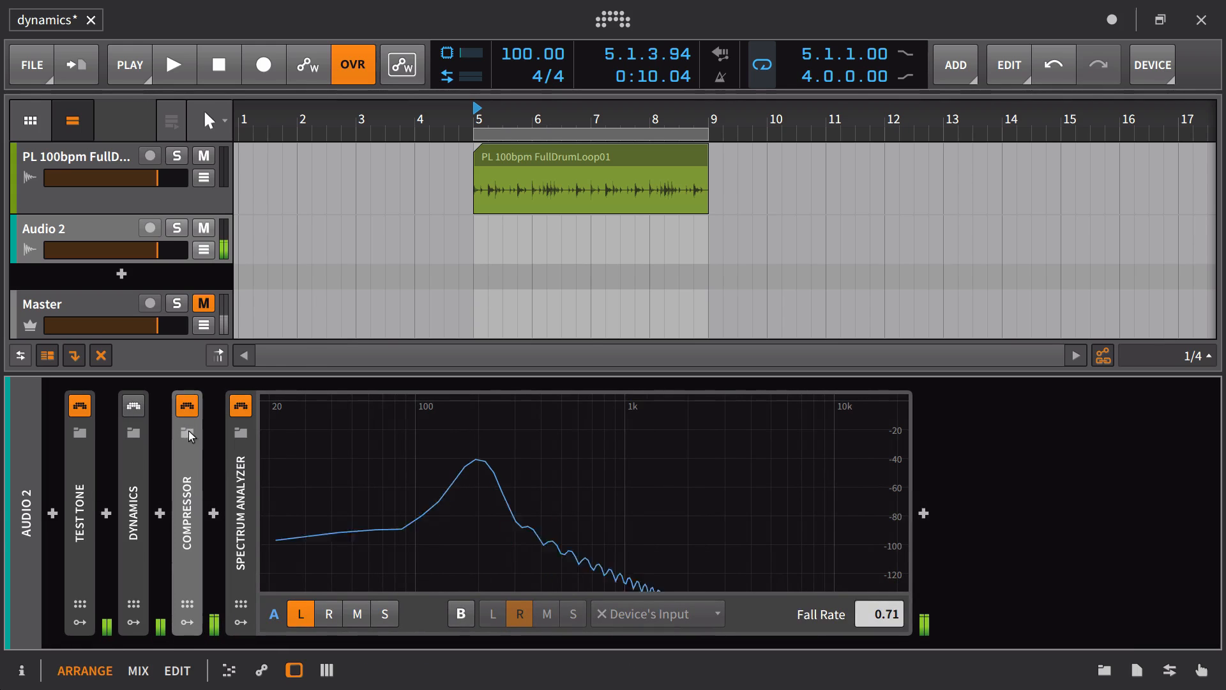
left_click(182, 463)
Step: Lower the Compressor's threshold and raise its ratio on the test tone, checking the harmonics it generates
left_click_drag(239, 535, 247, 625)
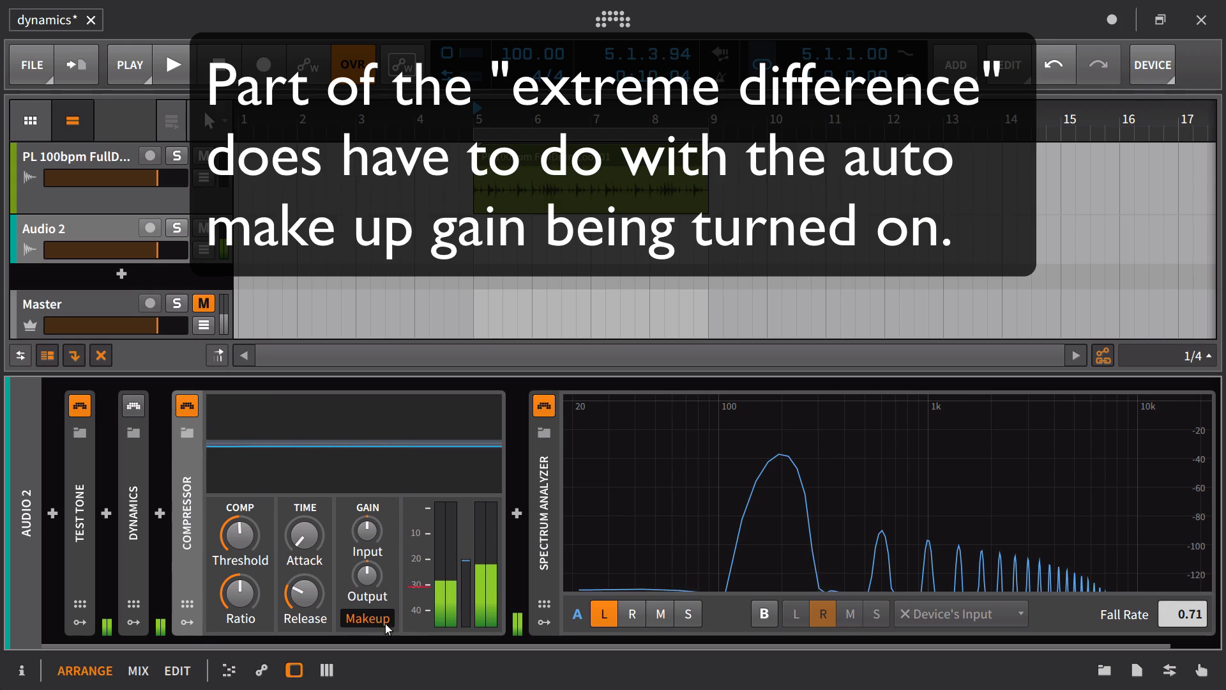
left_click_drag(241, 593, 240, 553)
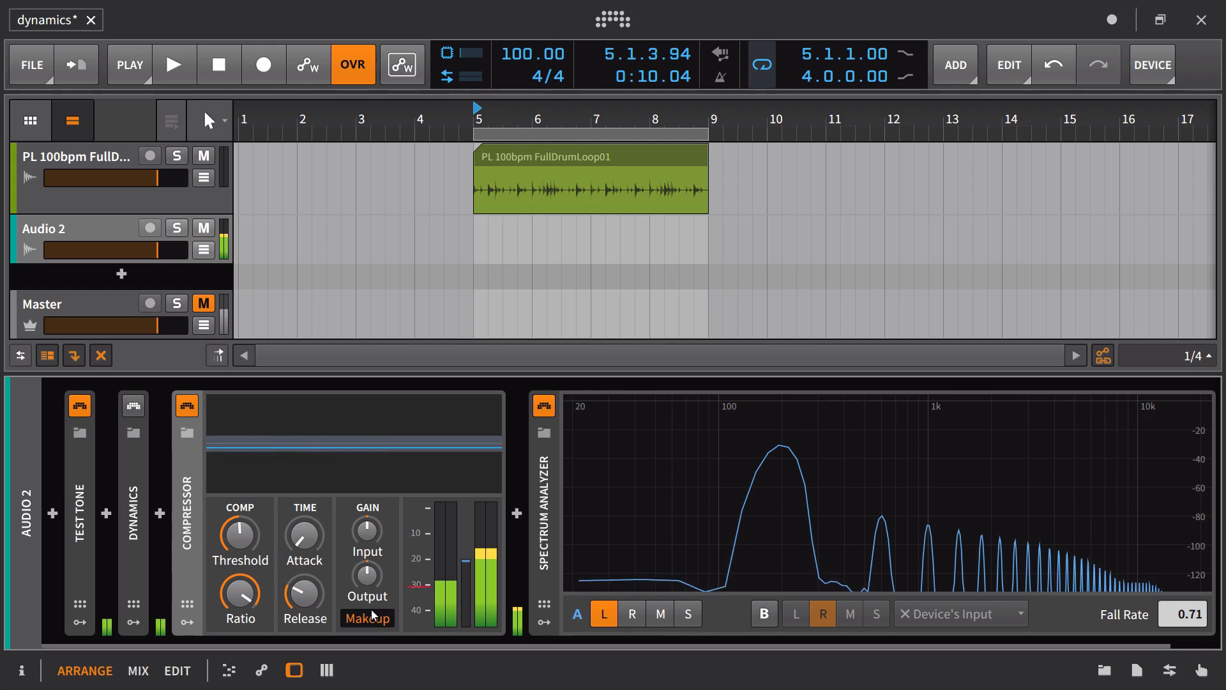
left_click_drag(240, 535, 239, 546)
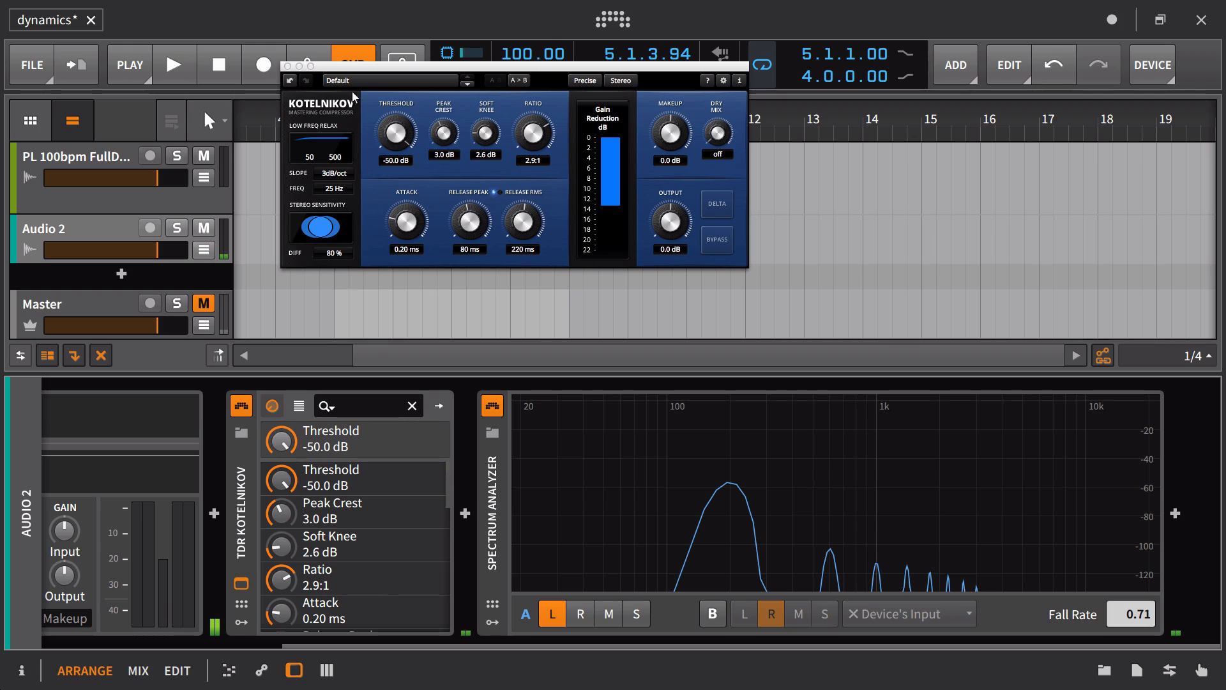
Step: Set the TDR Kotelnikov attack to 0.02 ms and compare its setup and spectrum with the bypassed Bitwig devices
left_click_drag(415, 231, 416, 285)
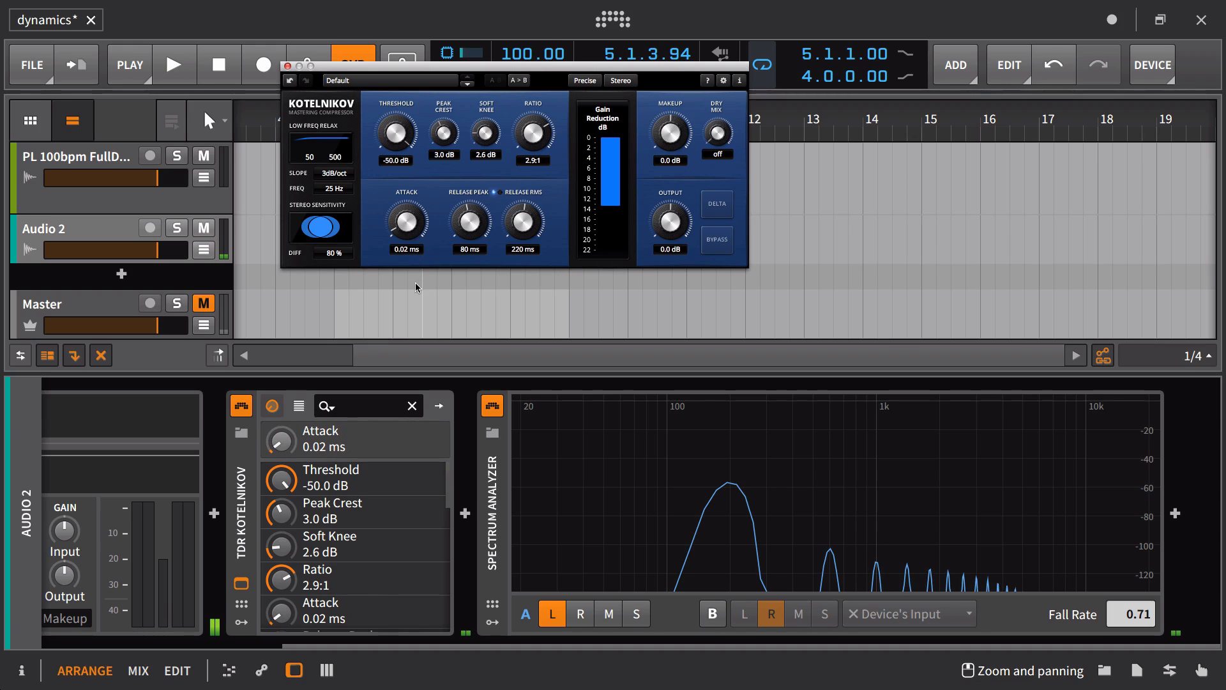
scroll(381, 453, "left", 5)
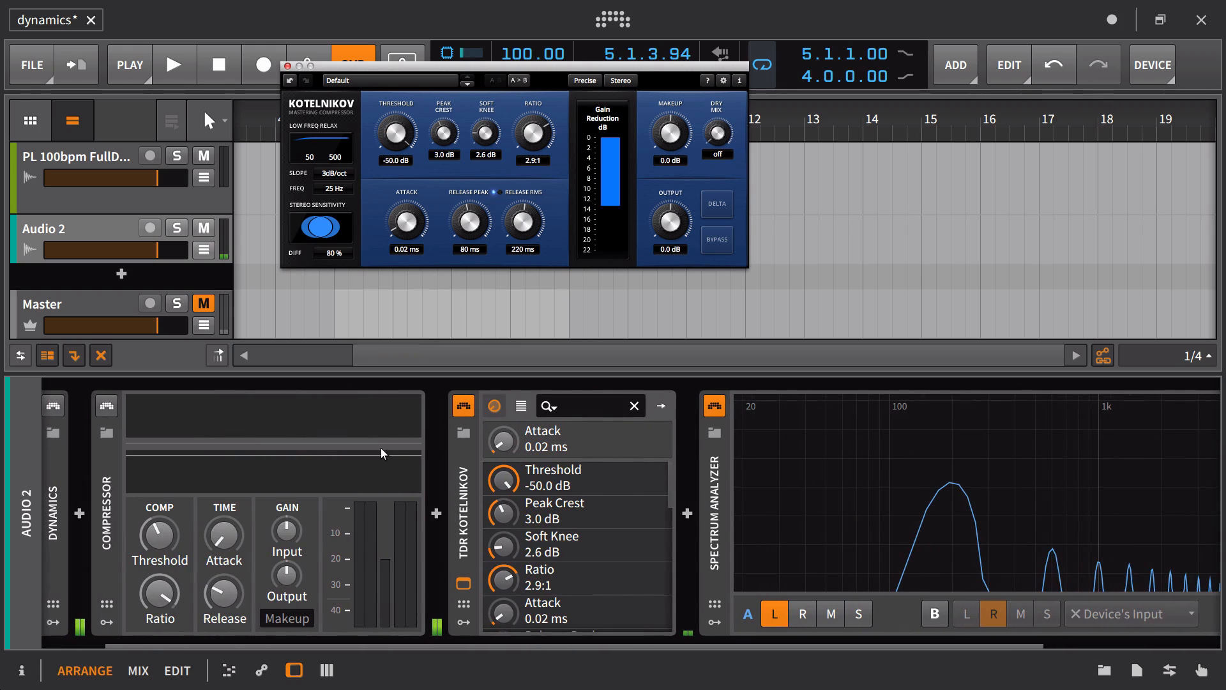
left_click(249, 547)
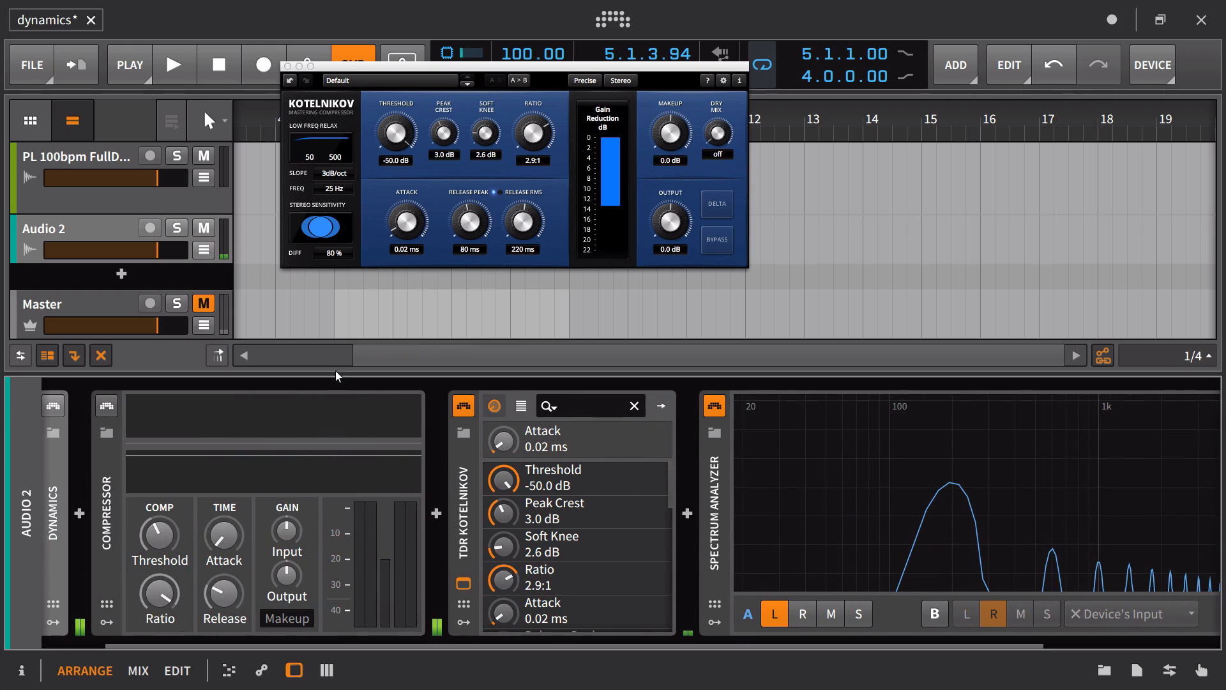
scroll(734, 447, "right", 5)
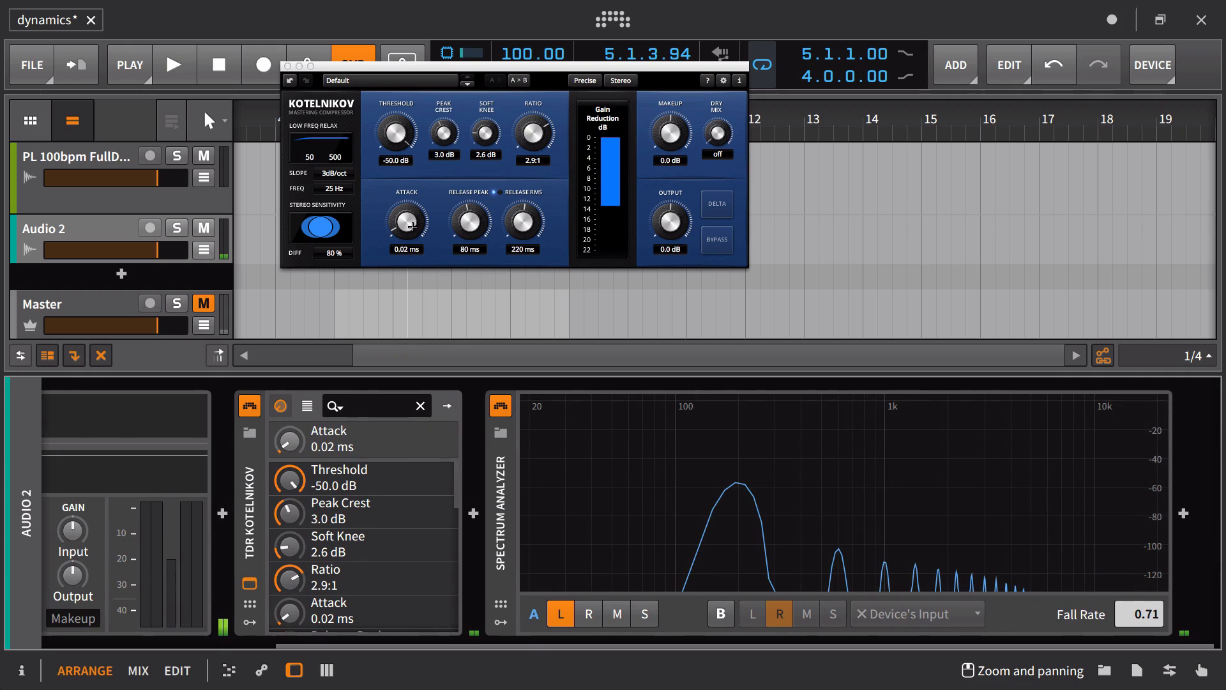
left_click_drag(411, 224, 412, 252)
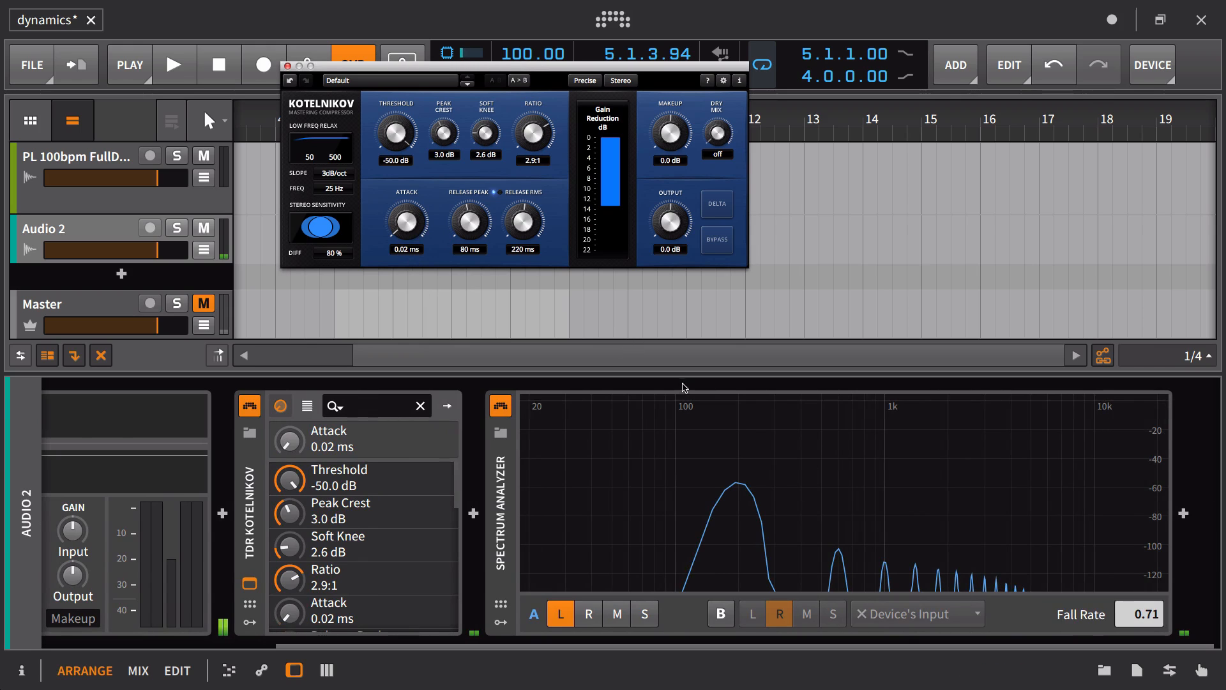
scroll(690, 419, "up", 5)
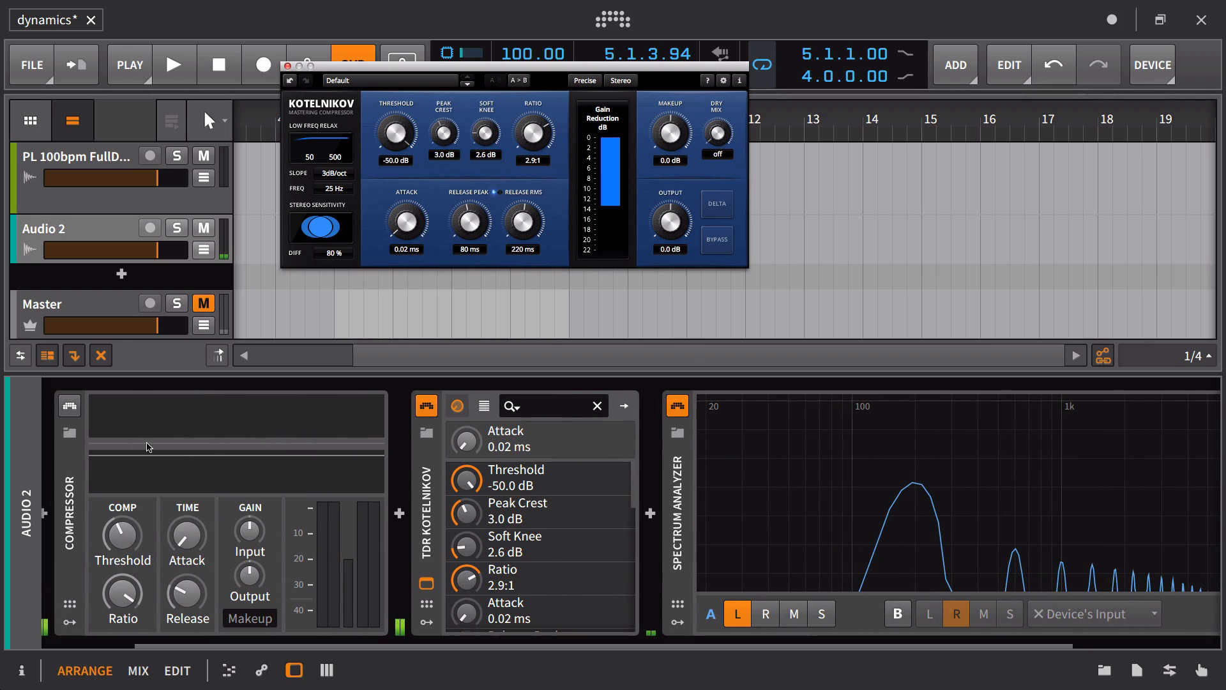
scroll(688, 476, "down", 5)
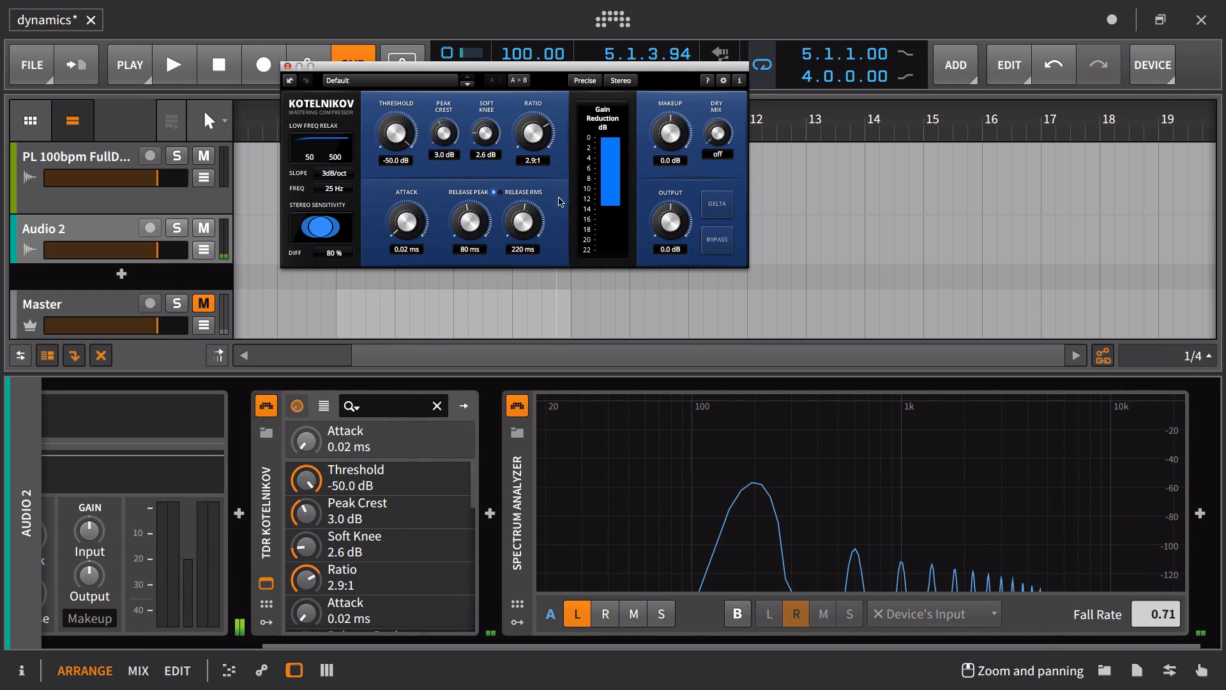
Step: Set TDR Kotelnikov to 0.20 ms attack, 6.1:1 ratio and 13.0 dB makeup gain
left_click_drag(410, 208, 442, 143)
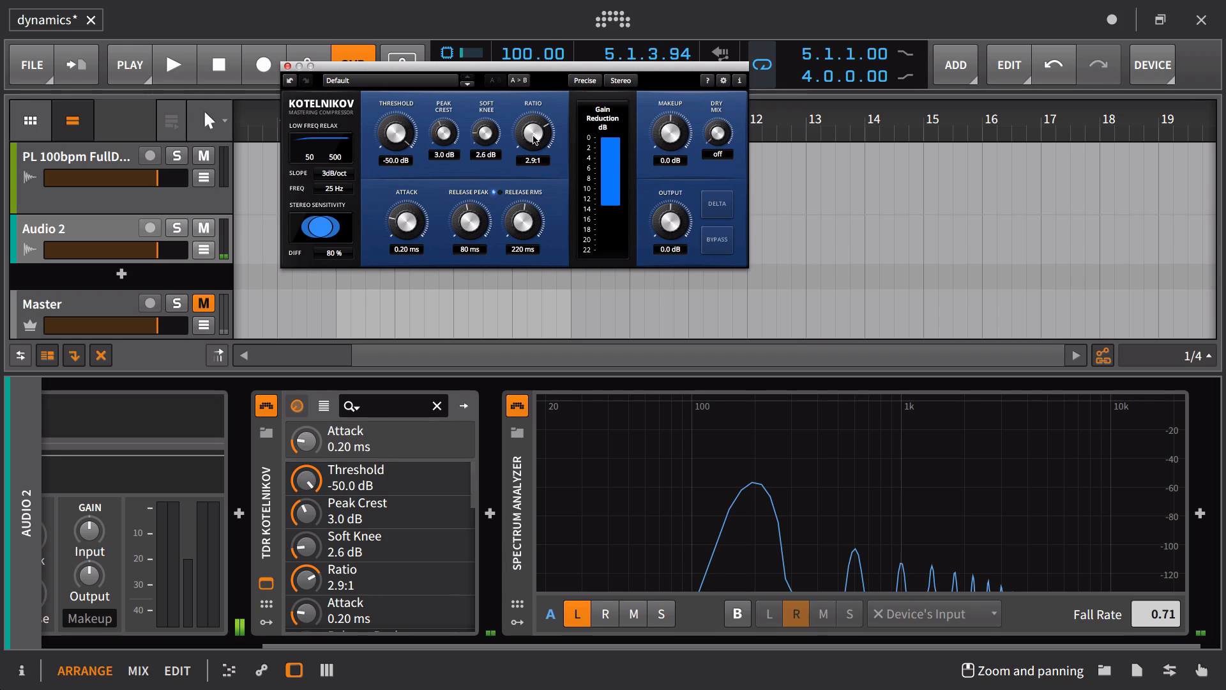
left_click_drag(536, 139, 575, 48)
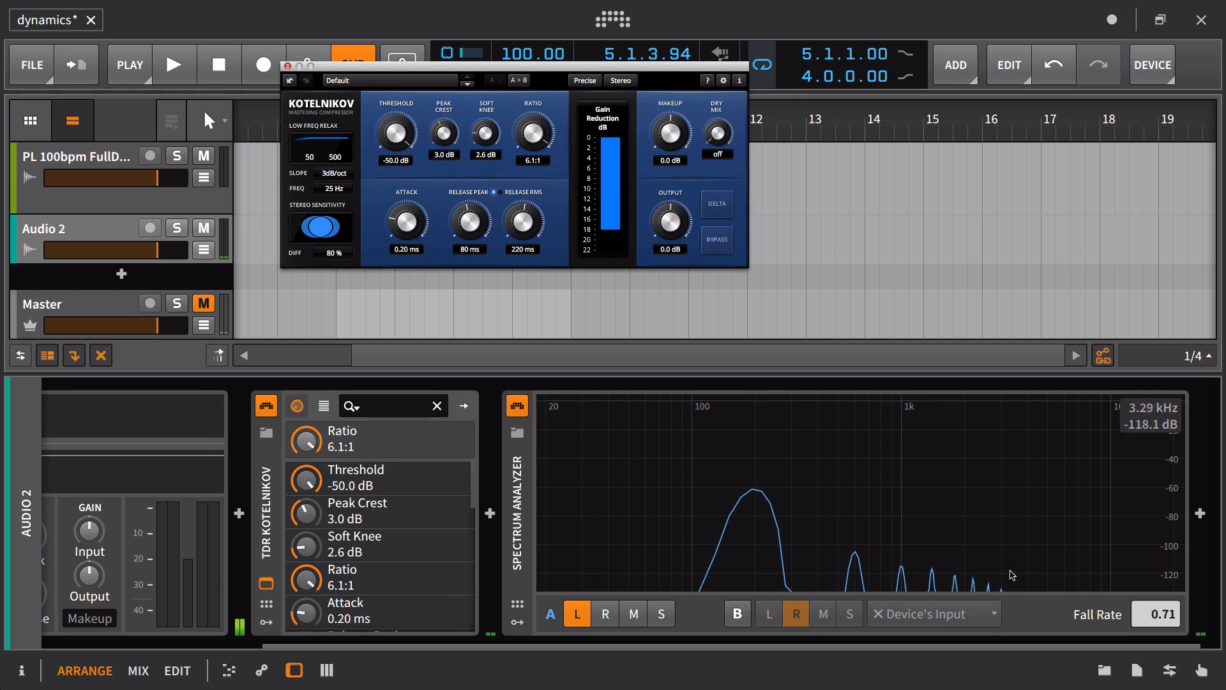
left_click_drag(670, 136, 719, 5)
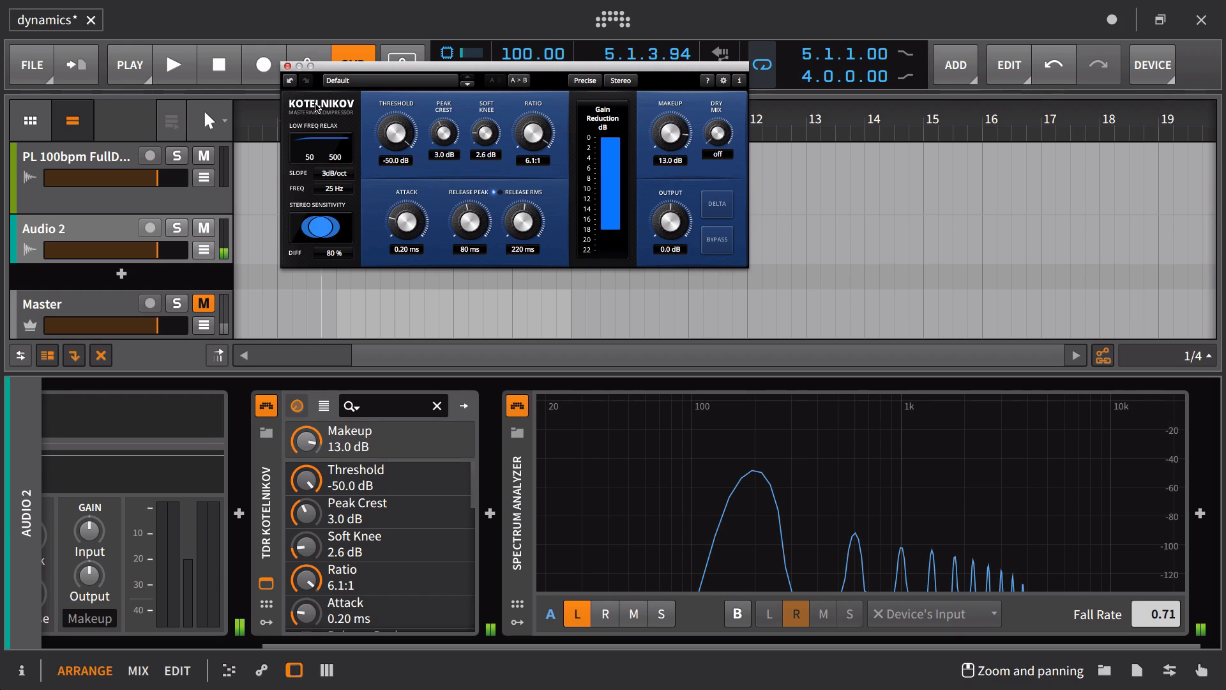
Step: Look through Audio 2's device chain, the TDR Kotelnikov parameters and the harmonics in the Spectrum Analyzer
scroll(600, 473, "left", 3)
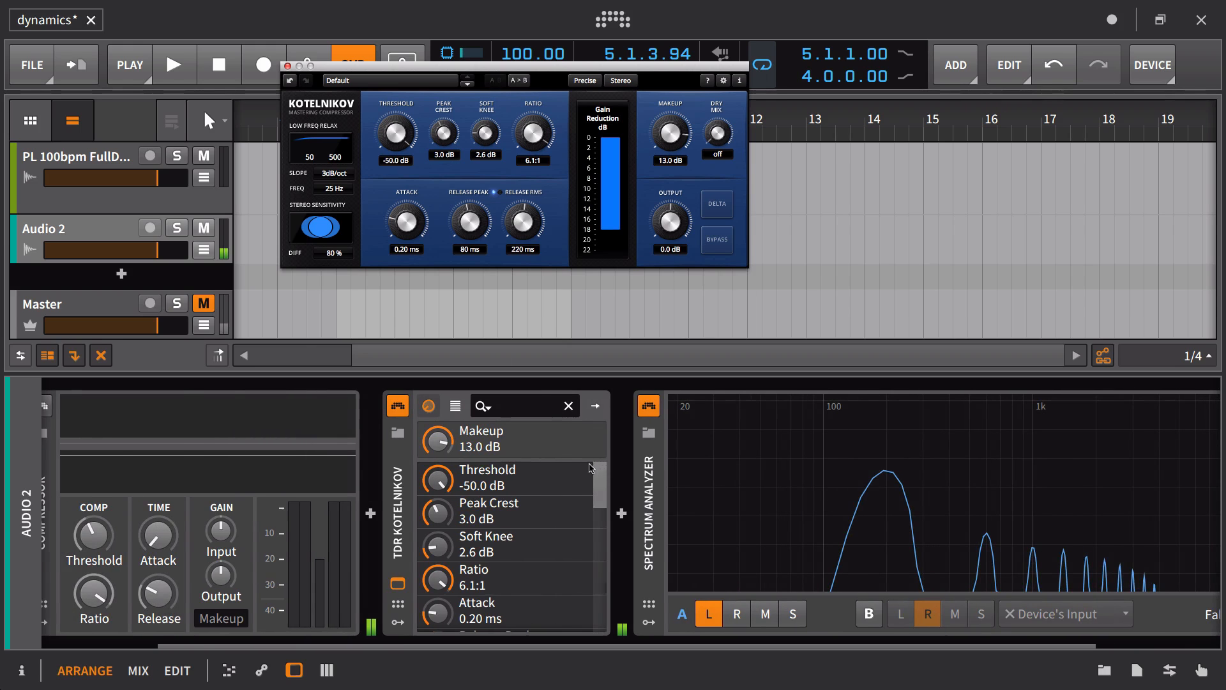
scroll(590, 468, "left", 3)
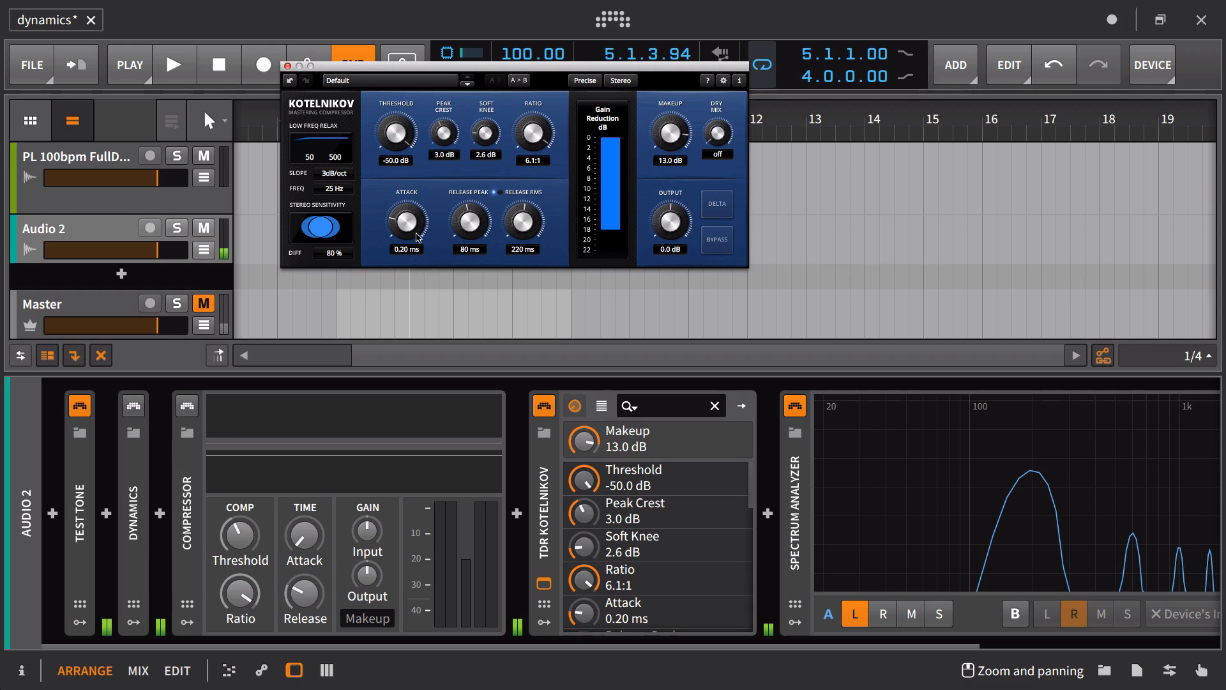
scroll(495, 300, "right", 3)
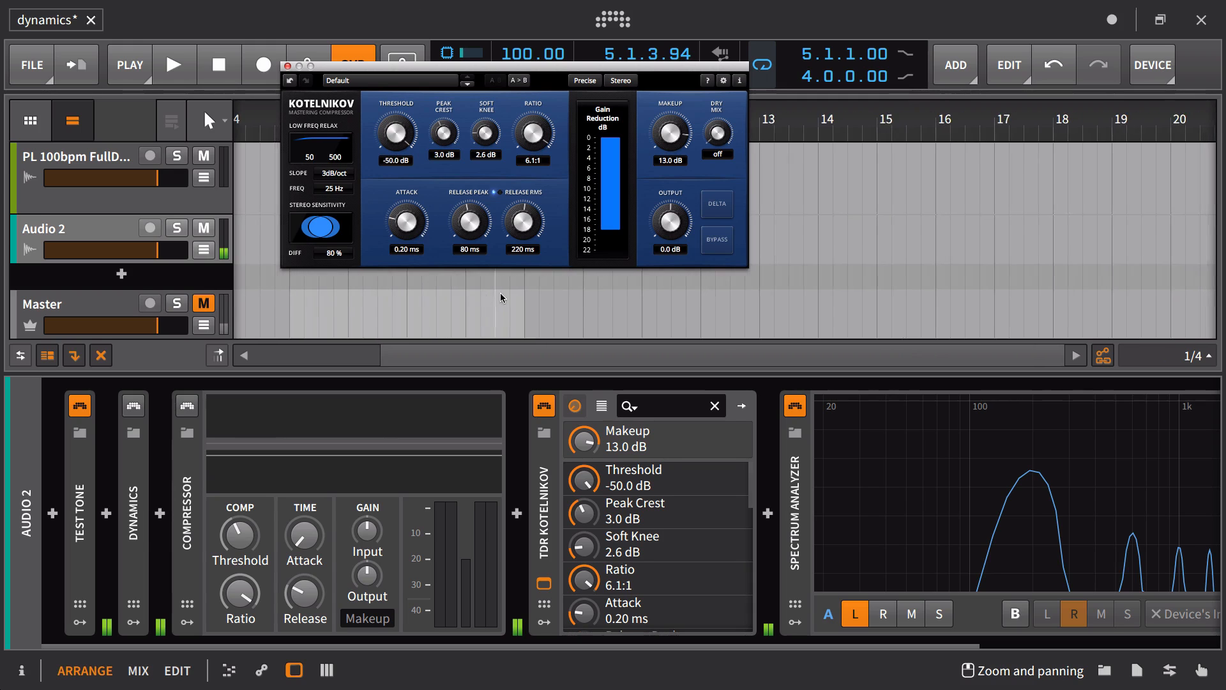
scroll(500, 295, "right", 2)
scroll(681, 549, "right", 1)
scroll(696, 550, "down", 6)
scroll(766, 544, "right", 6)
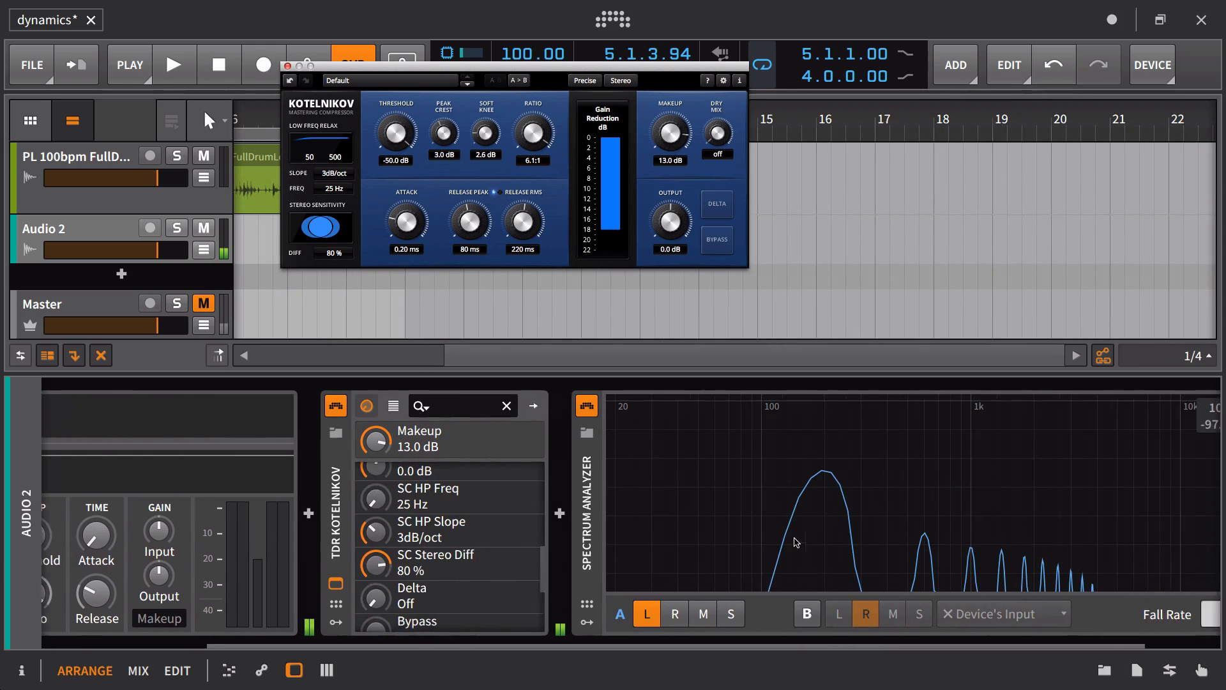
scroll(779, 118, "right", 1)
Step: Blend dry signal into TDR Kotelnikov at -2.7 dB, then reduce its makeup gain
left_click_drag(721, 134, 748, 24)
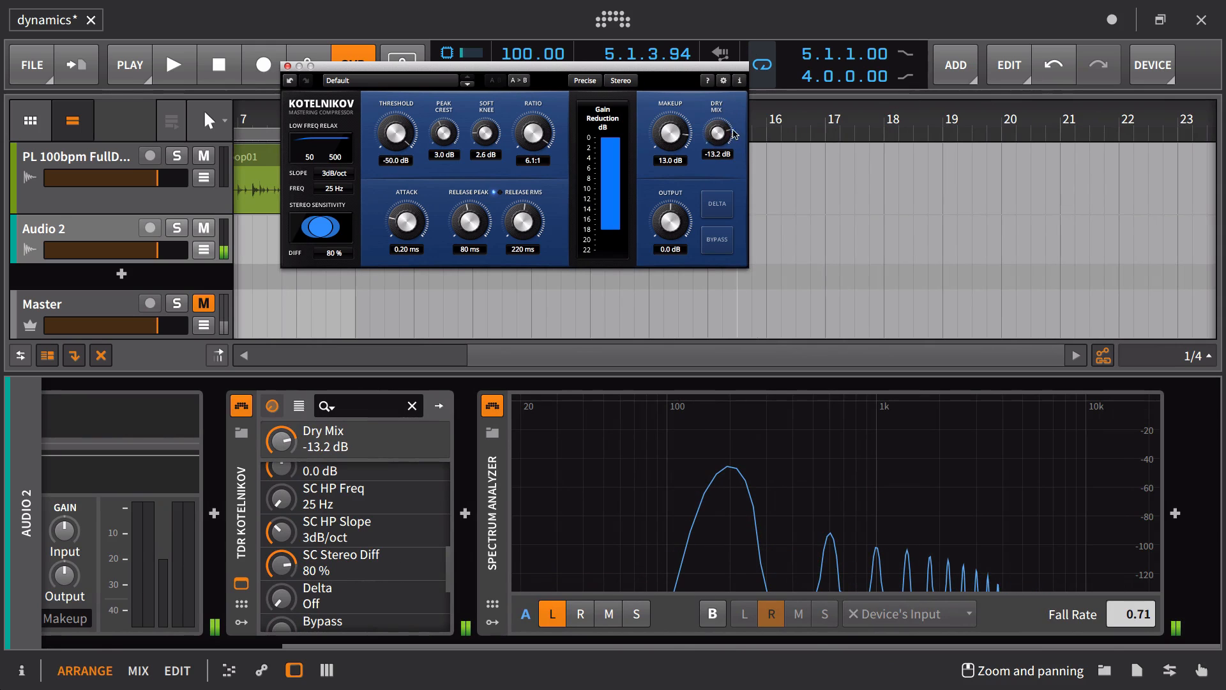
left_click_drag(731, 126, 736, 106)
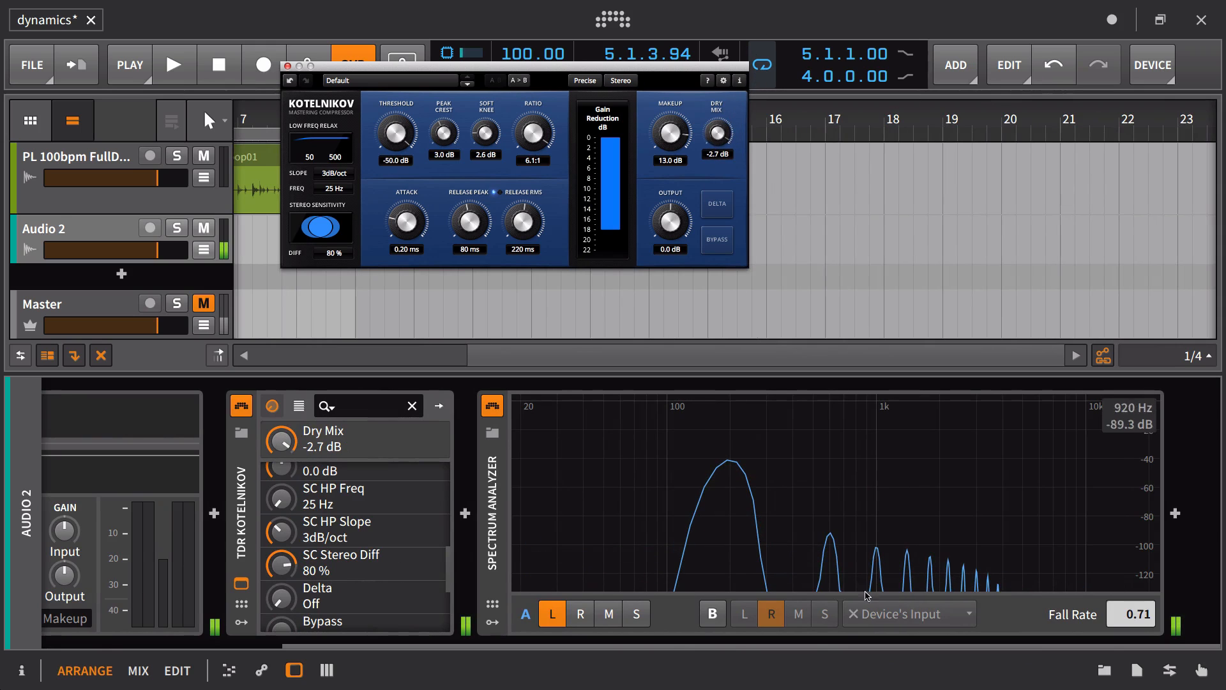
left_click_drag(676, 141, 679, 214)
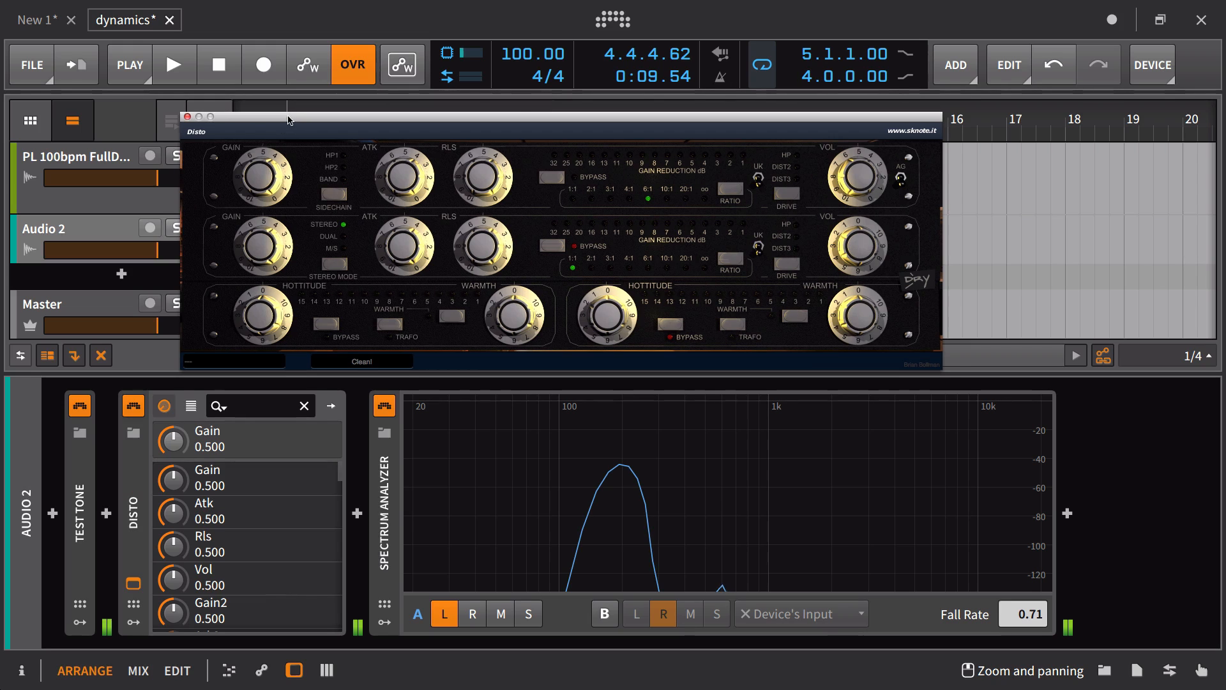
Step: Move the Disto plug-in window clear of the device chain, and set the upper channel's gain to 100 and volume to 28
left_click_drag(286, 117, 293, 91)
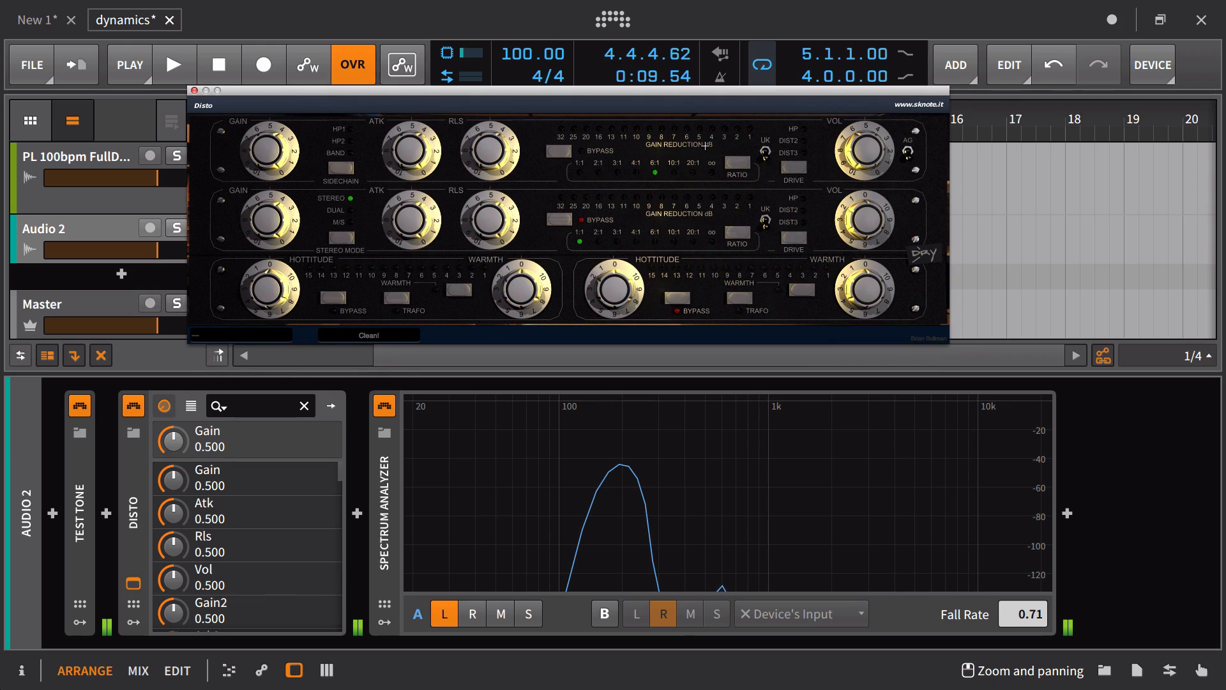
left_click_drag(270, 157, 307, 102)
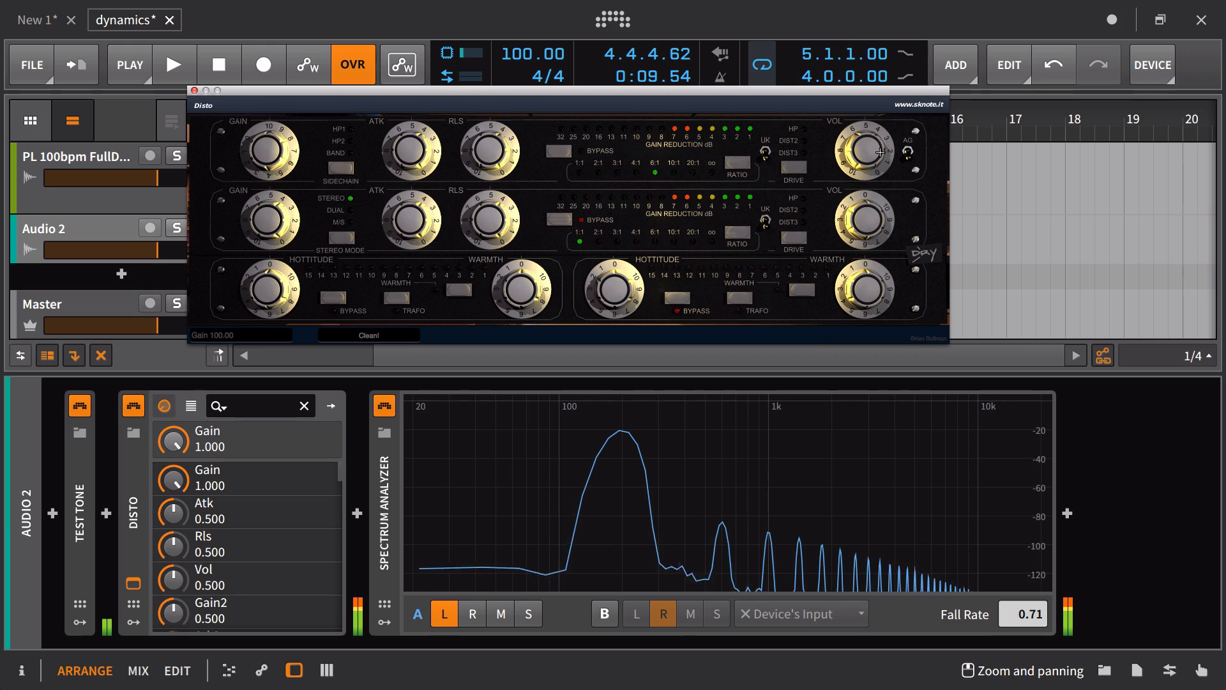
mouse_move(881, 150)
left_mouse_down()
mouse_move(883, 140)
mouse_move(875, 171)
left_mouse_up()
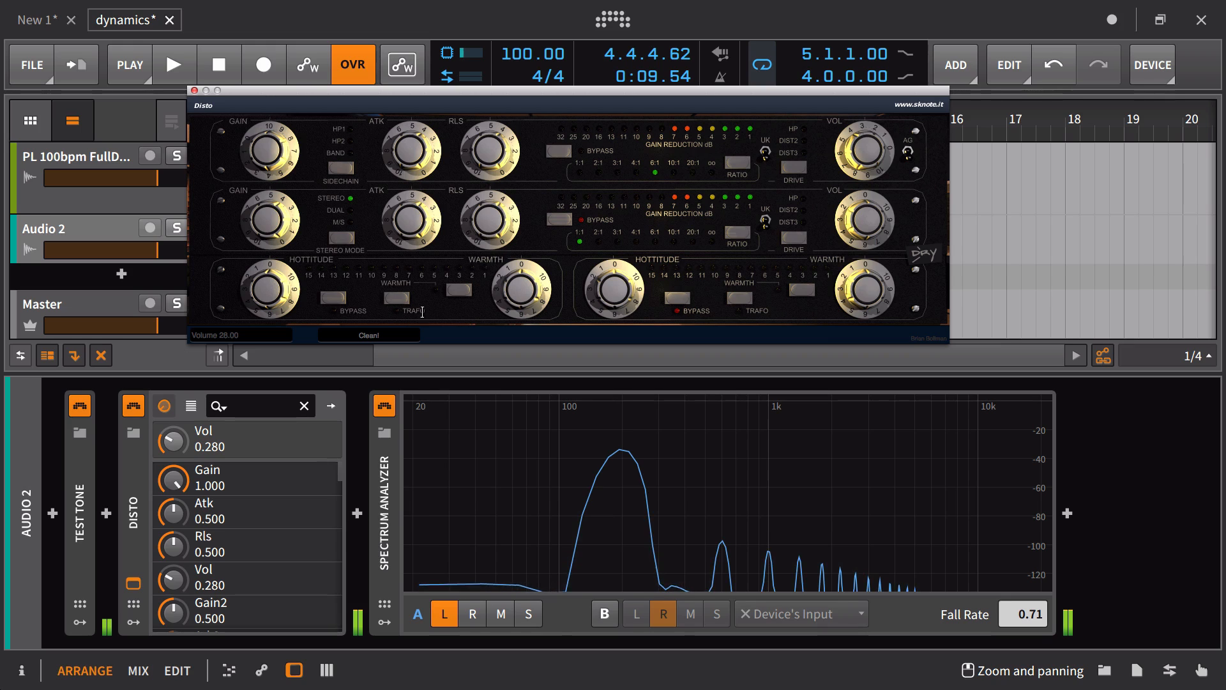
Step: Enable Trafo in Disto's first Hottitude section and set Hottitude to 12
left_click(397, 298)
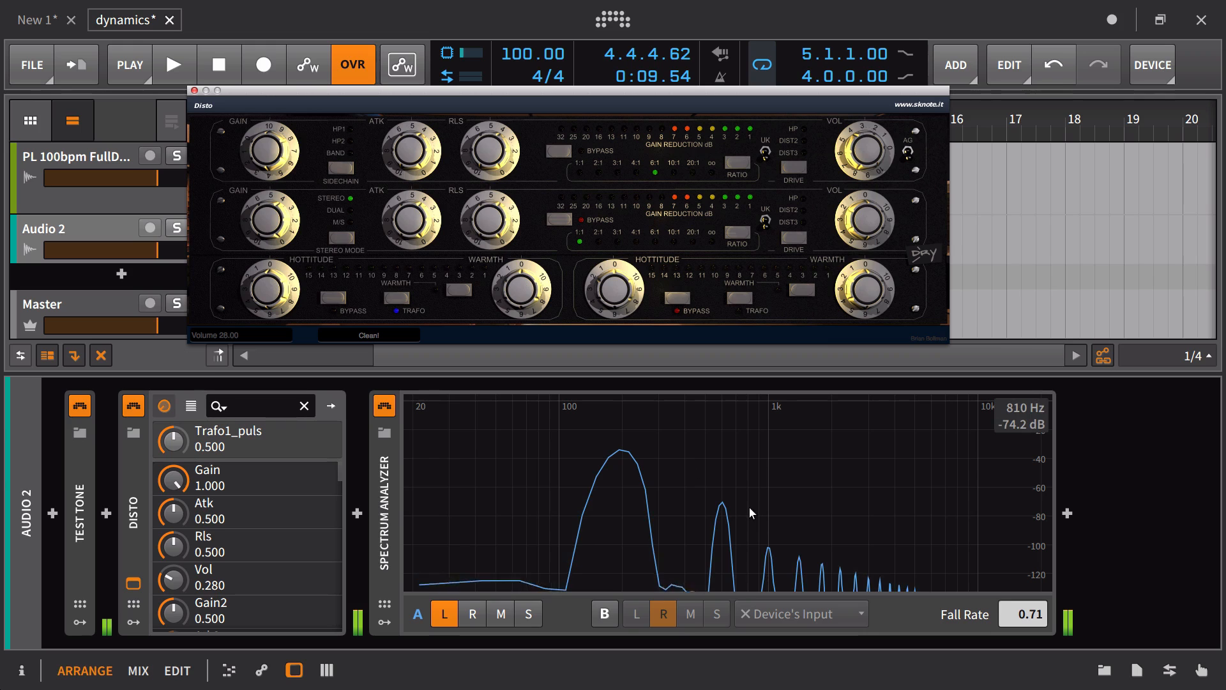
left_click(270, 294)
left_click_drag(269, 294, 277, 287)
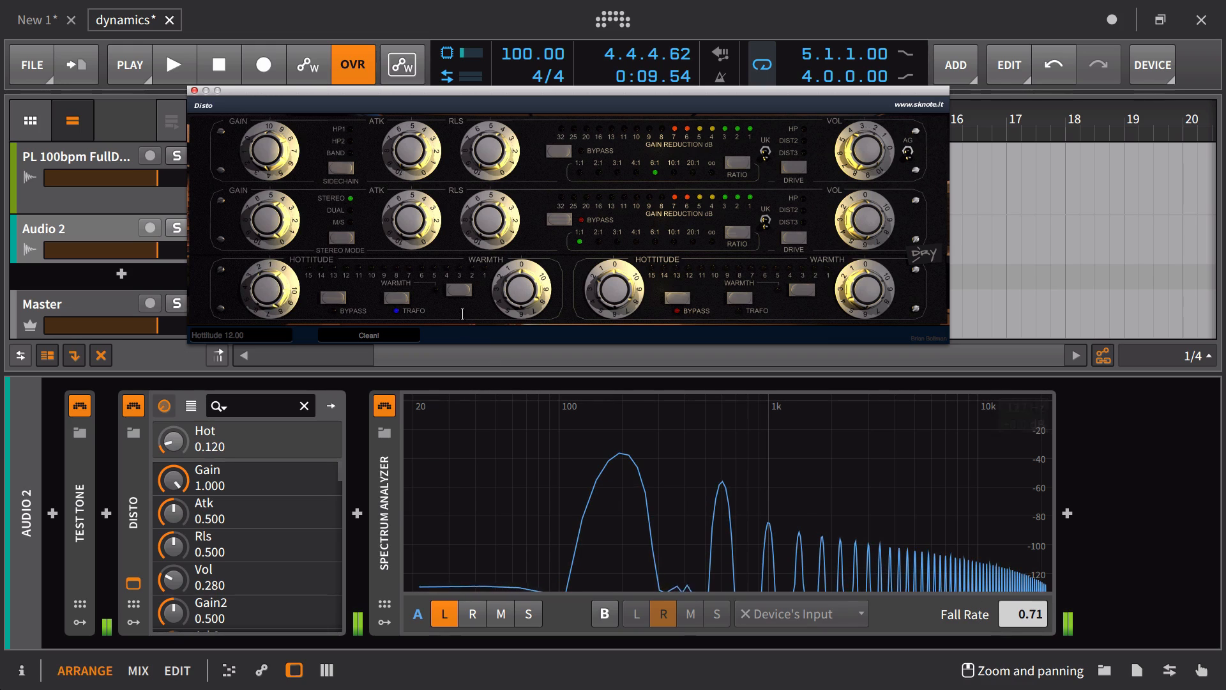
Step: Enable Disto's first Warmth stage at 32, and switch the upper channel's drive through Dist2 to Dist3
left_click(454, 289)
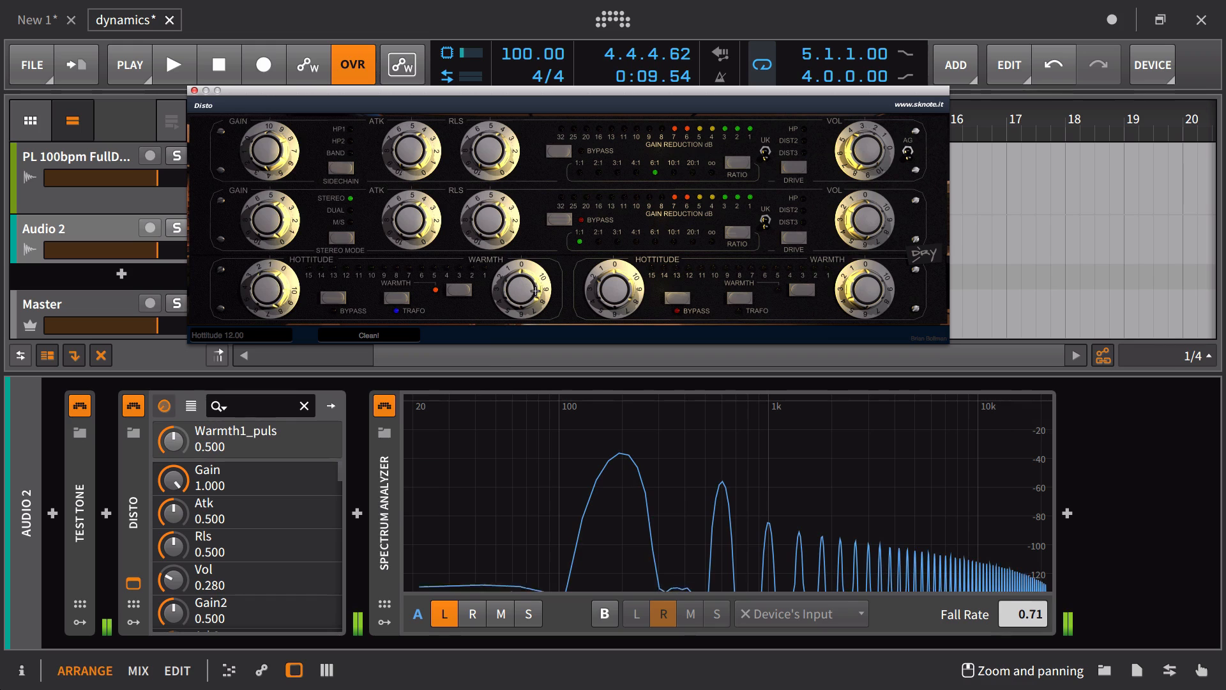
left_click_drag(535, 290, 556, 265)
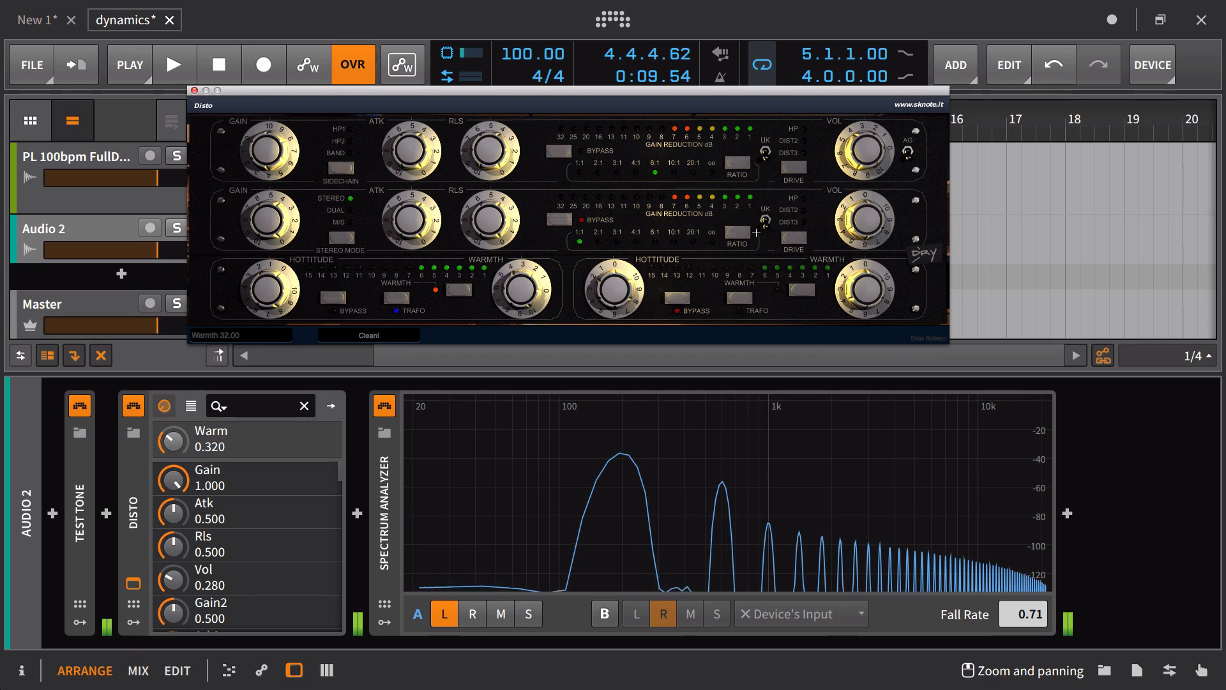
left_click(798, 173)
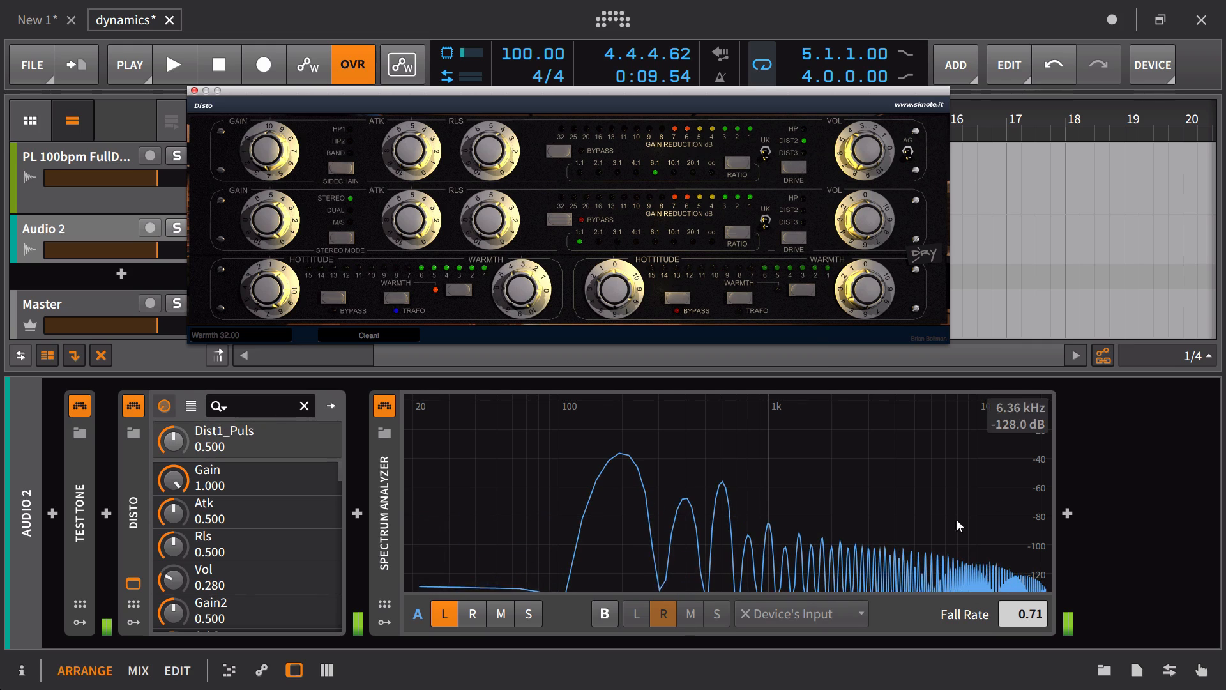
left_click(803, 170)
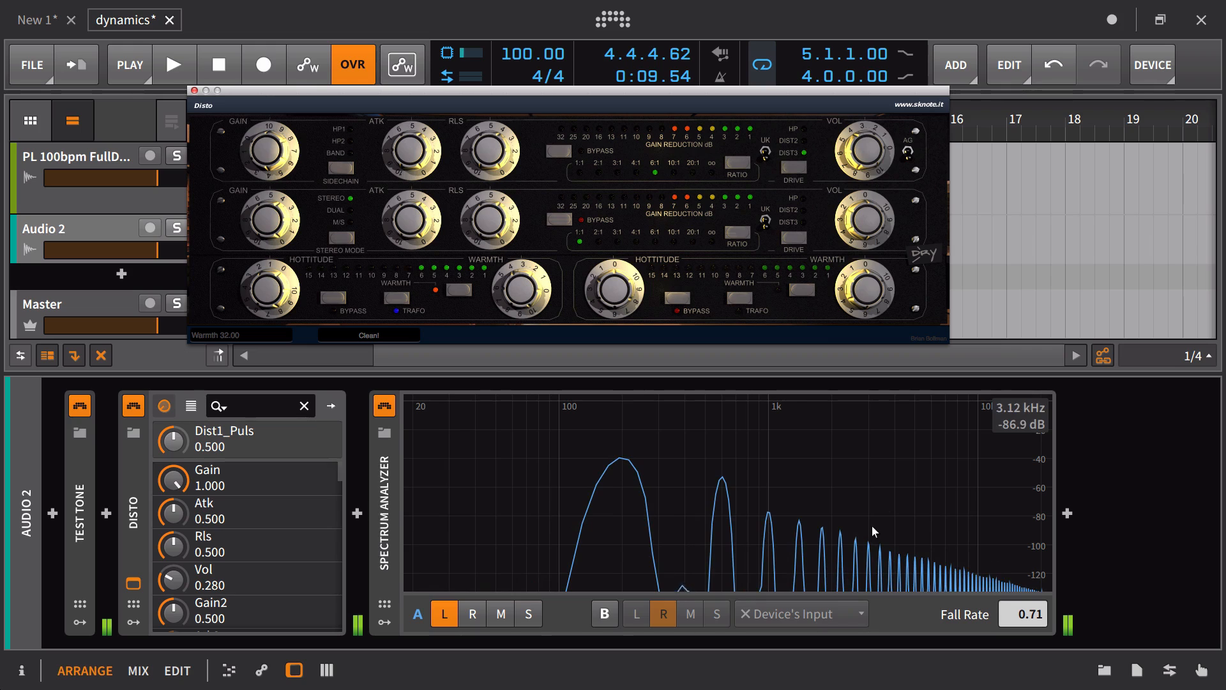
Step: Switch the drive of Disto's upper channel to Dist2 and change the plug-in's algorithm to Out of Order
left_click(794, 166)
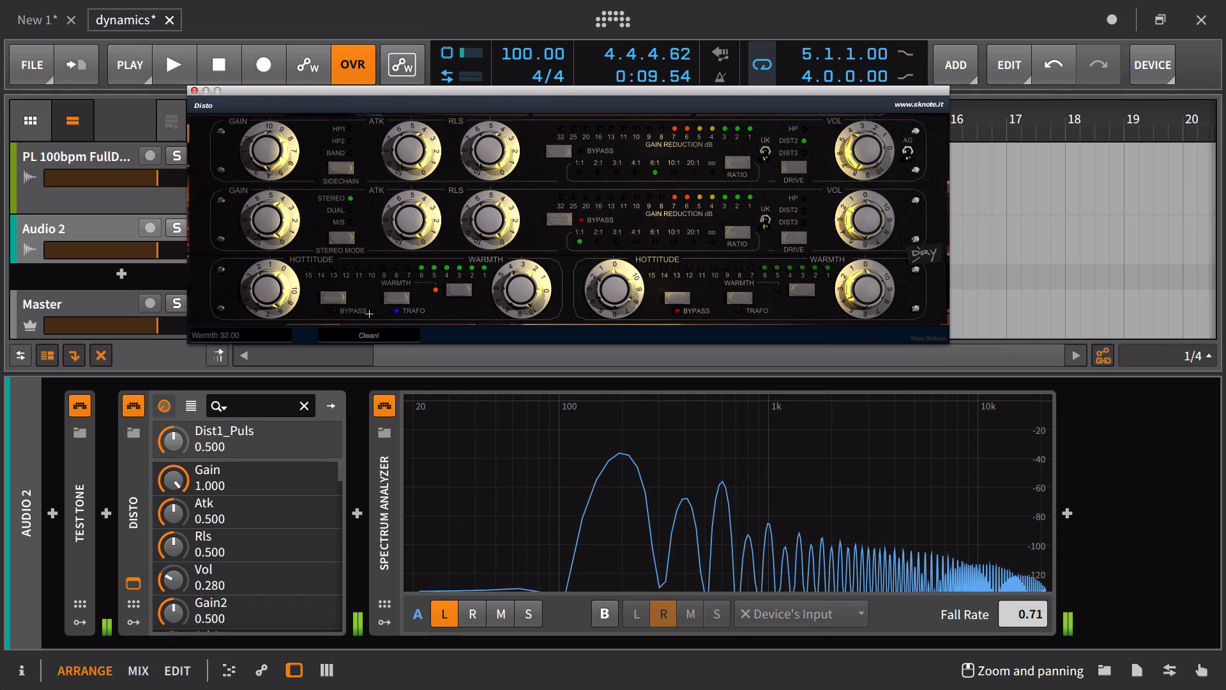
left_click(369, 338)
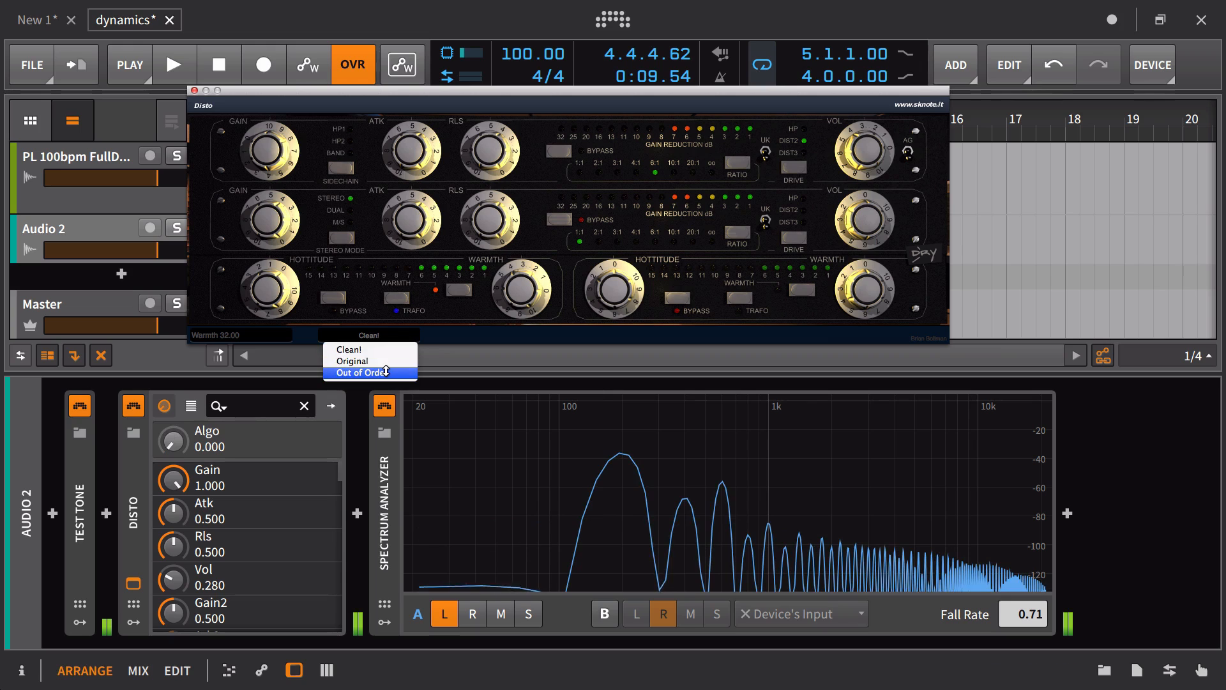
left_click(386, 371)
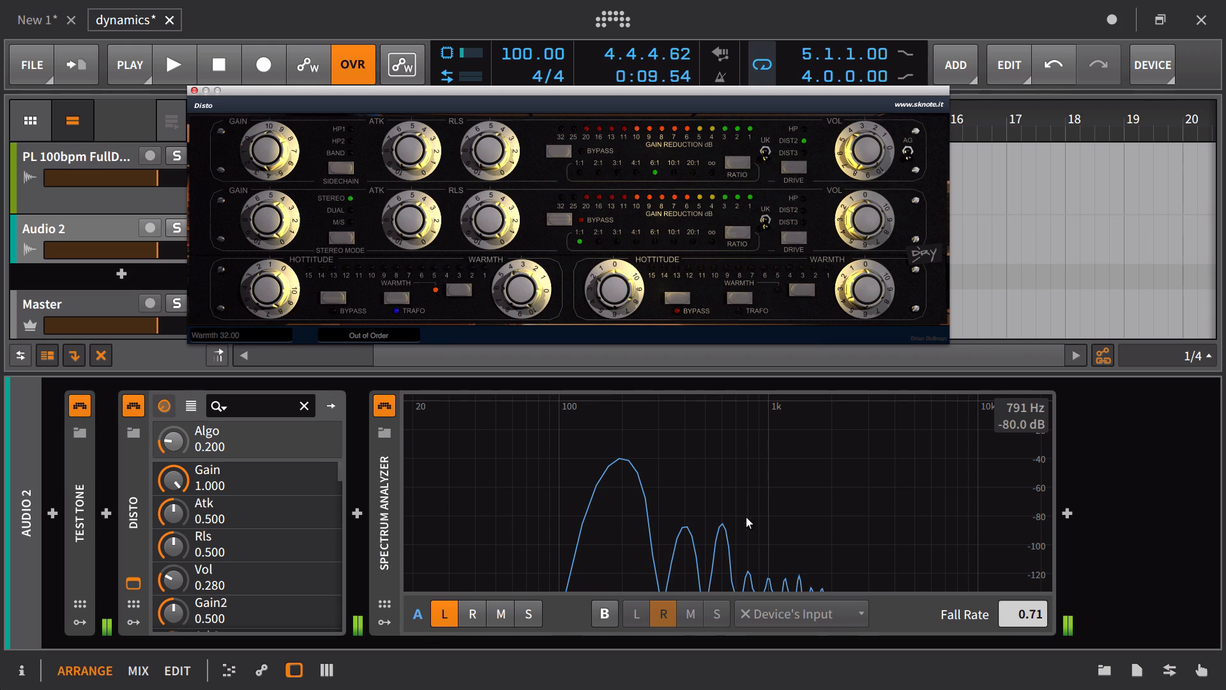
left_click(401, 334)
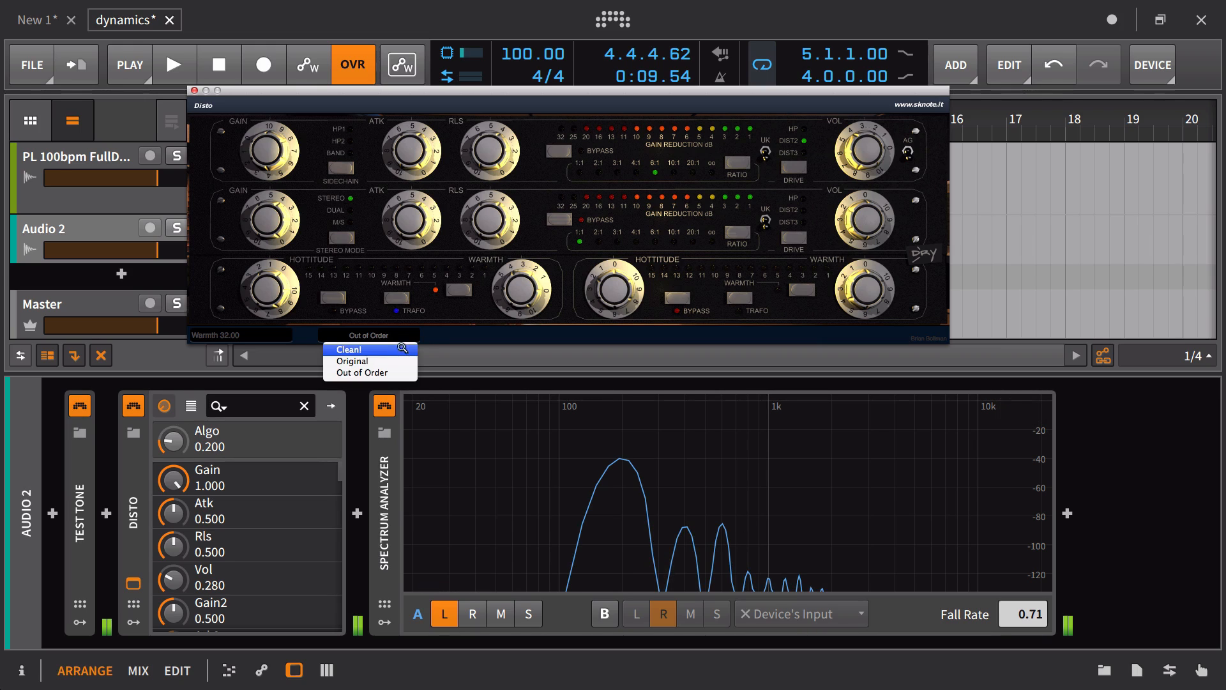
left_click(403, 331)
Step: Adjust the Warmth and Hottitude amounts in Disto's first Hottitude section
left_click_drag(508, 288, 522, 263)
left_click_drag(290, 295, 309, 275)
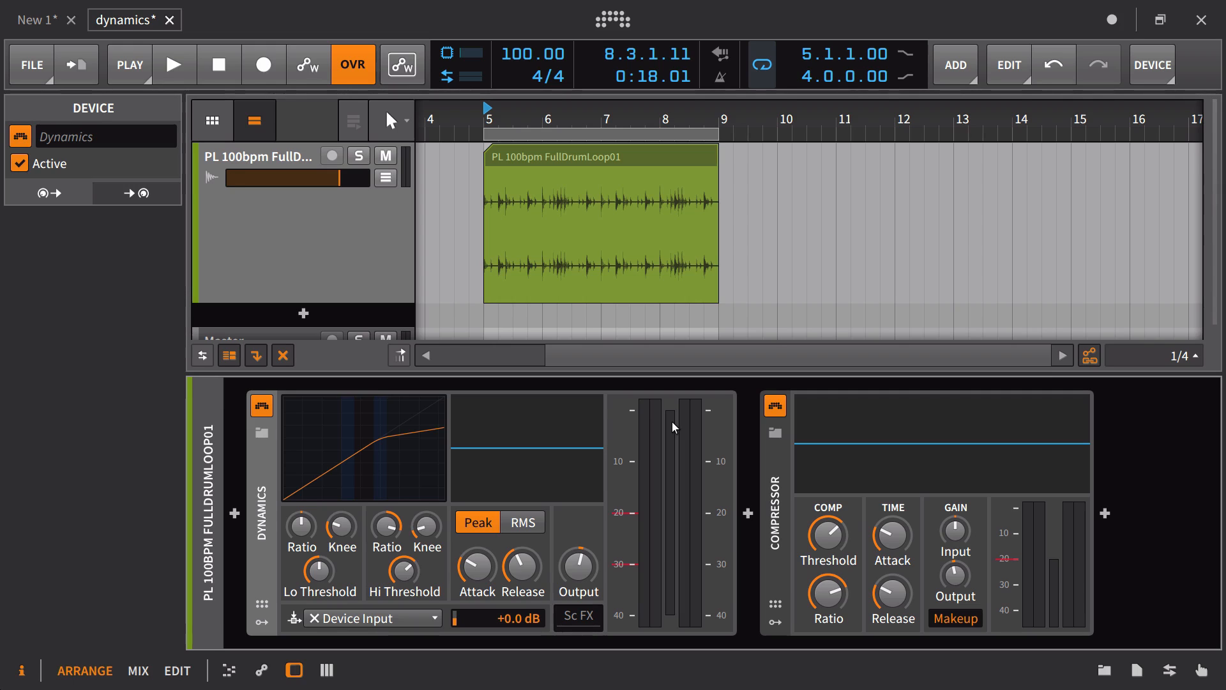
Step: Check the high-stage threshold and ratio and the attack and release values of the Dynamics device on the drum loop track
double_click(415, 573)
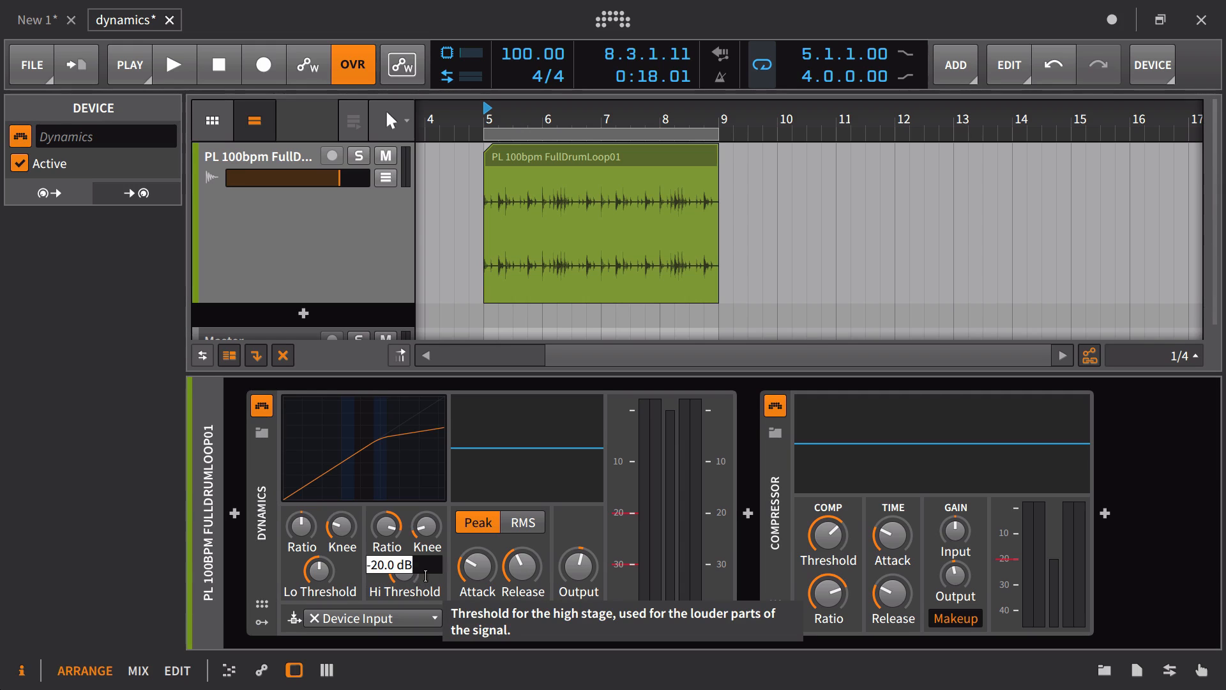
double_click(388, 530)
left_click(454, 577)
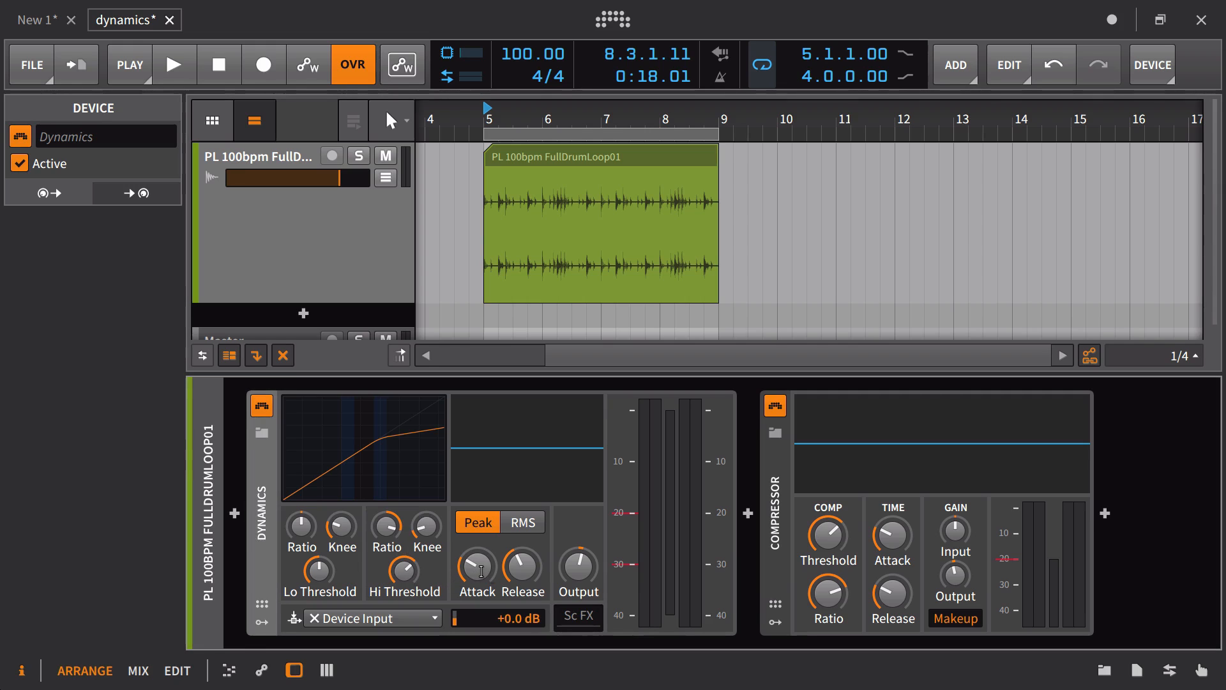
double_click(475, 565)
left_click(522, 567)
double_click(522, 567)
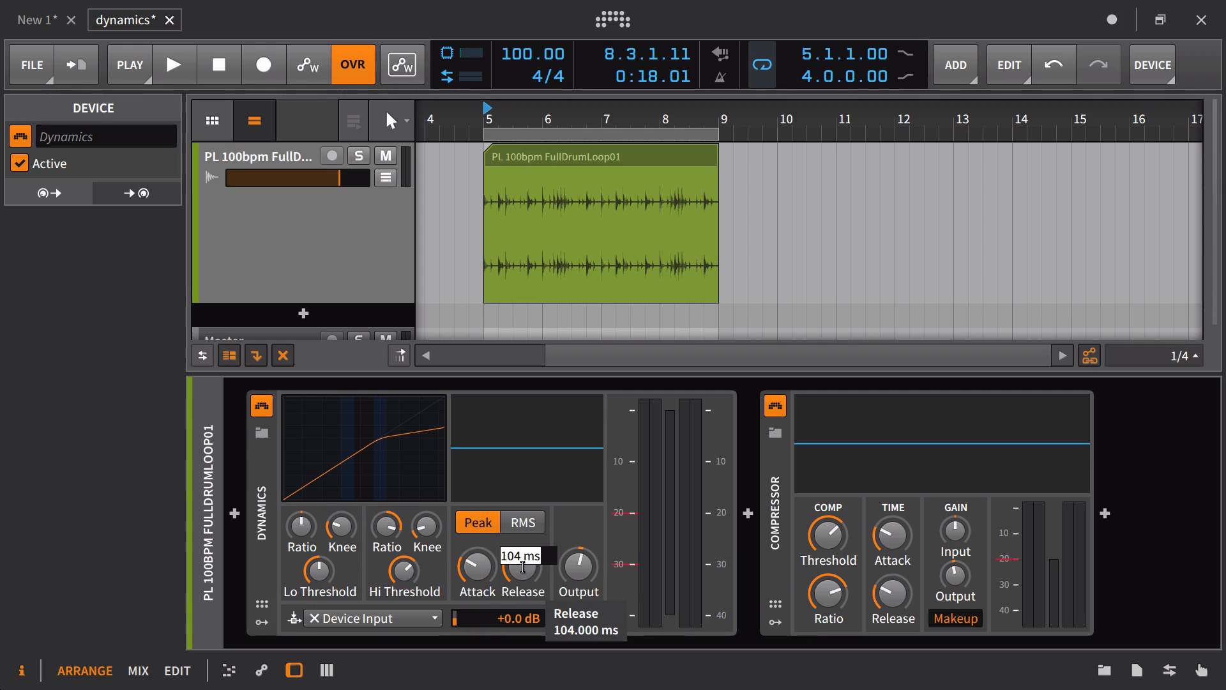
left_click(549, 585)
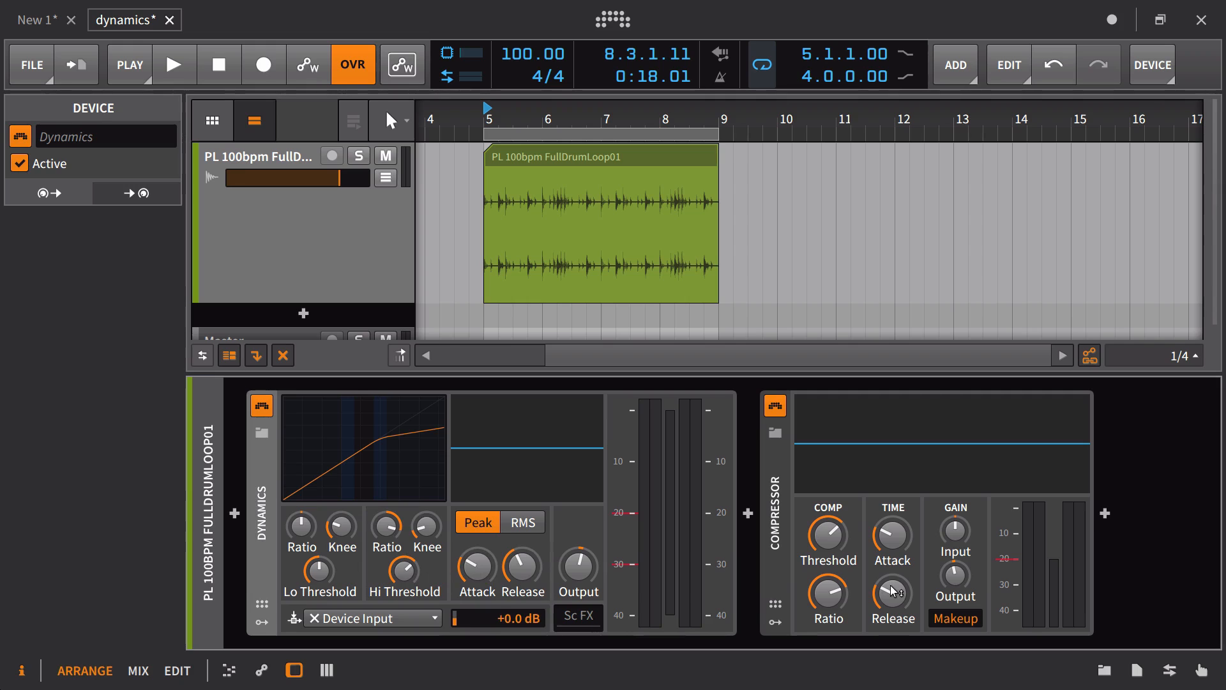
Step: Check the release, attack, threshold and ratio values of the Compressor for comparison with Dynamics
double_click(893, 591)
left_click(915, 543)
double_click(894, 535)
left_click(856, 520)
double_click(822, 543)
left_click(800, 570)
double_click(829, 604)
left_click(775, 600)
Step: Bypass both Dynamics and Compressor, and play the drum loop unprocessed
left_click(261, 406)
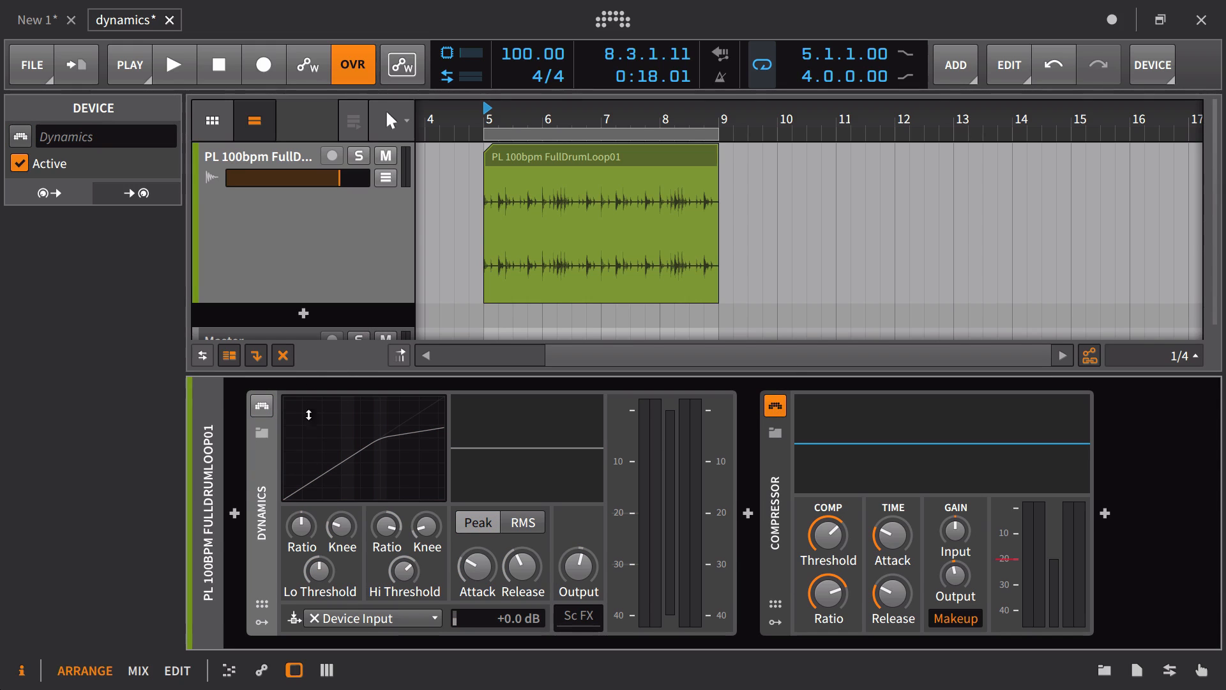
left_click(262, 154)
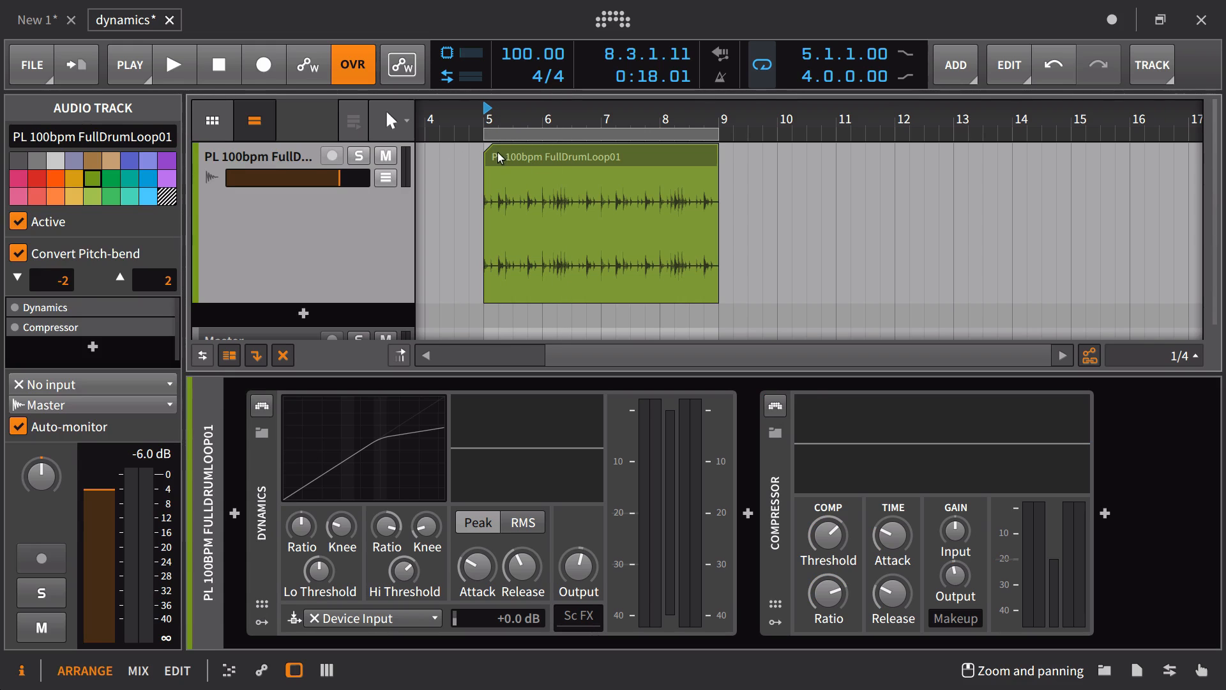
key("space")
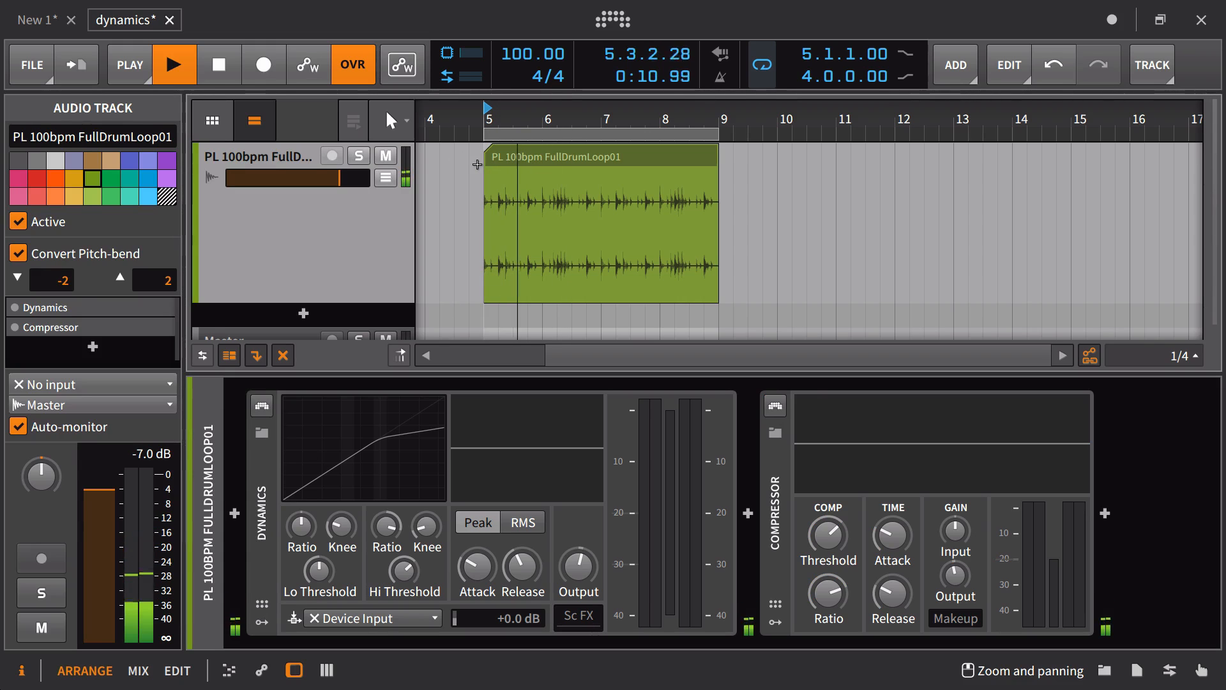
Step: Audition the loop with Dynamics enabled, bypass it again, and enable the Compressor instead
left_click(261, 411)
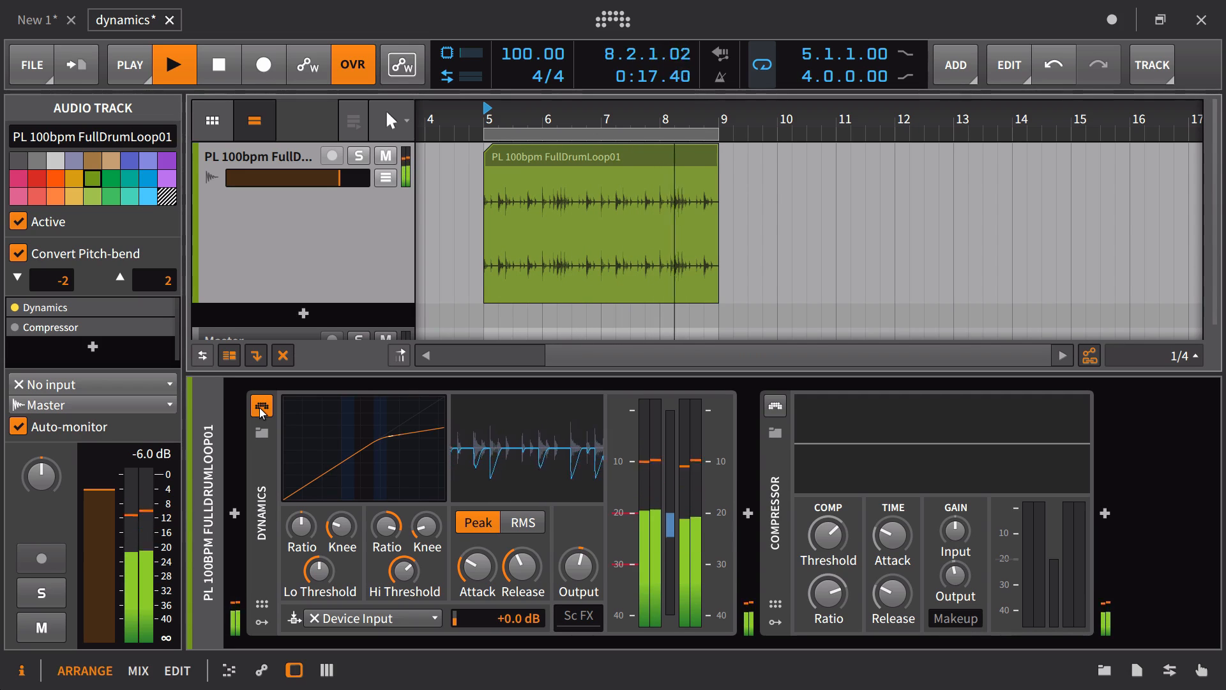
left_click(261, 407)
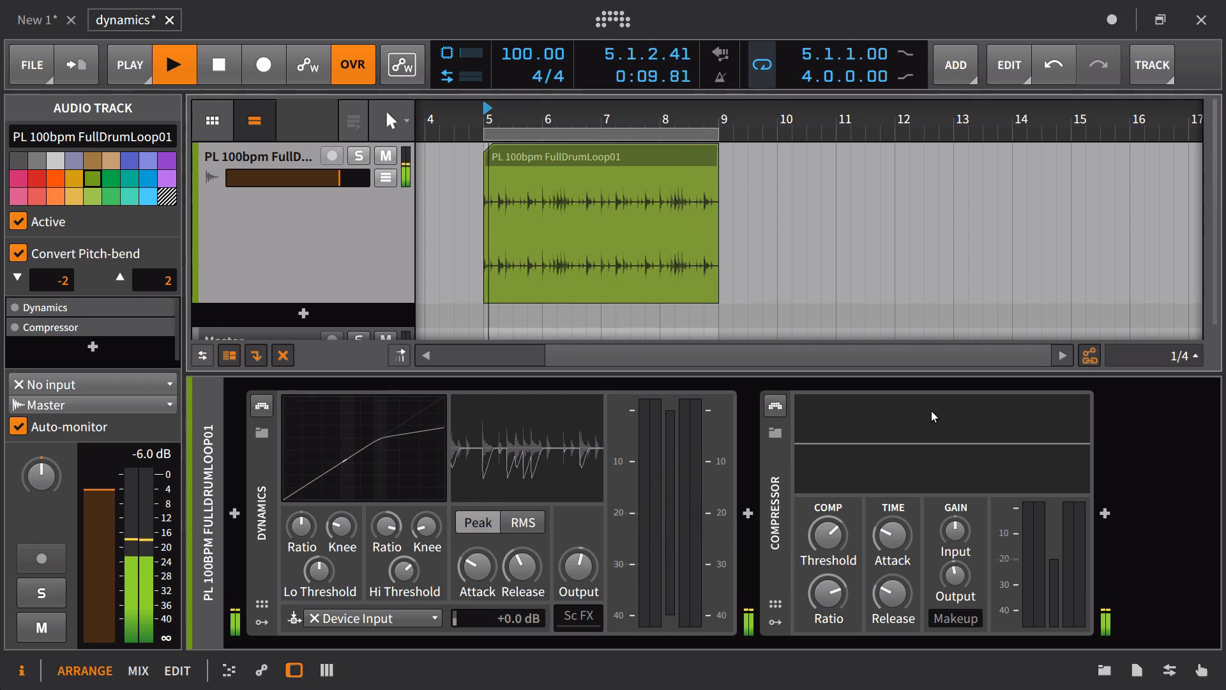
left_click(775, 407)
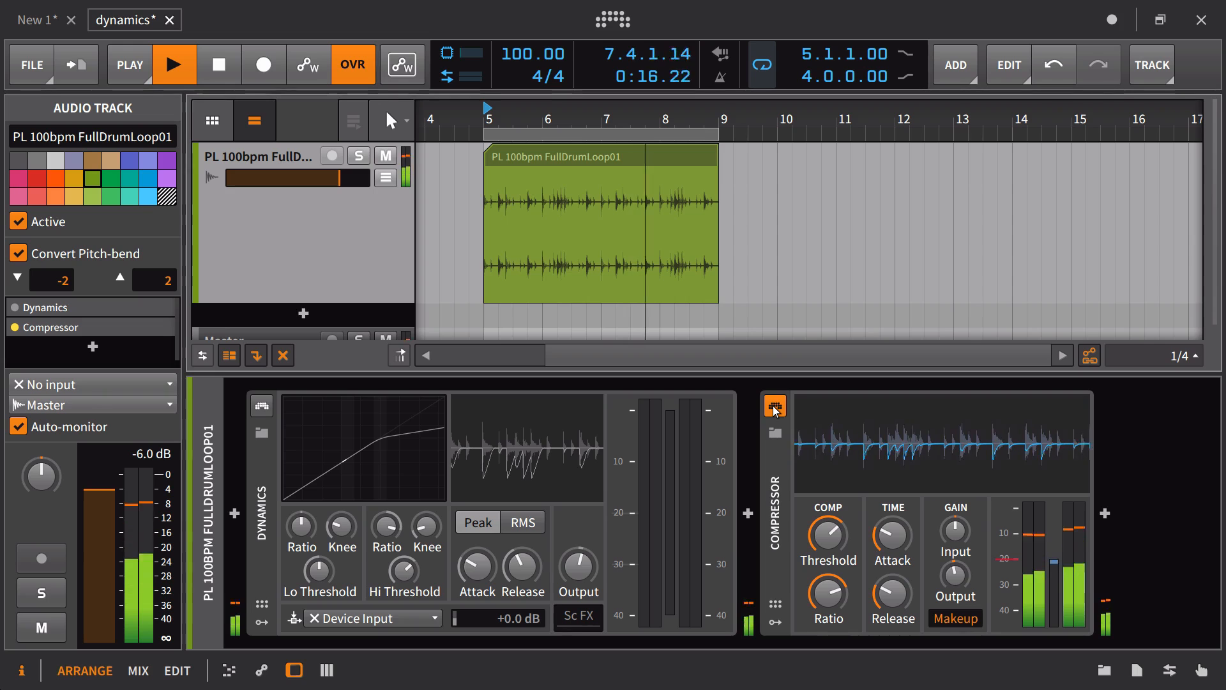
Step: Deactivate Dynamics, select it together with the Compressor, and toggle their active states to compare the two on the loop
left_click(262, 407)
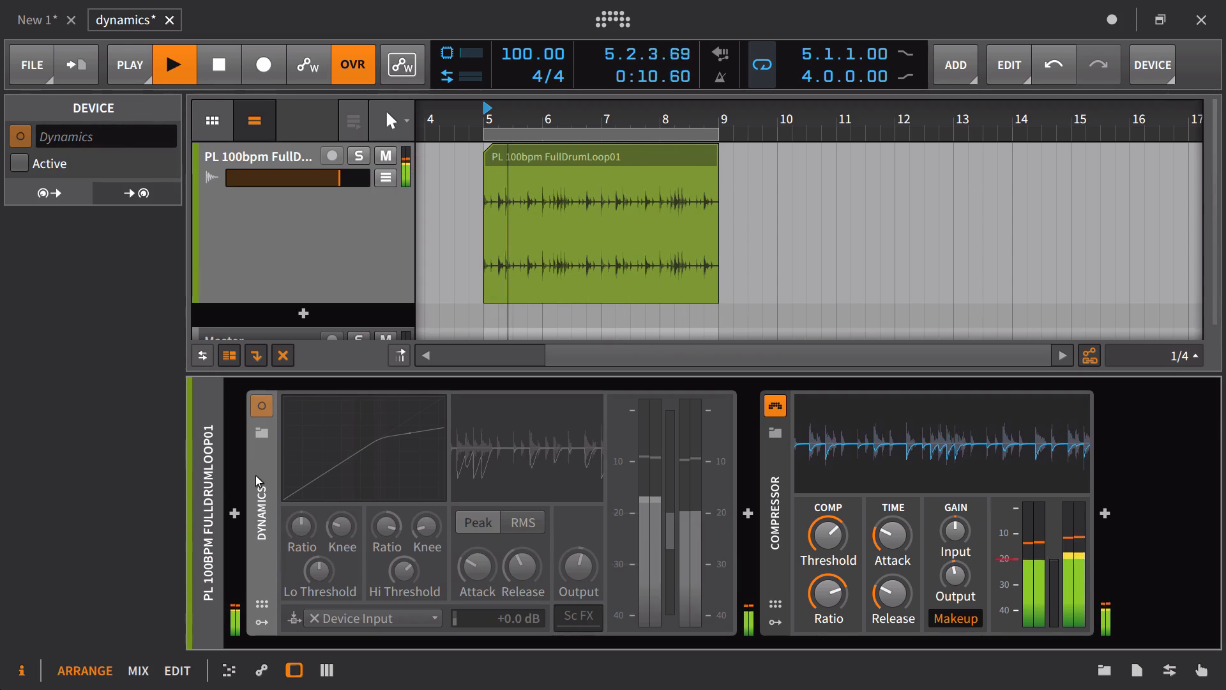
left_click(769, 483, "ctrl")
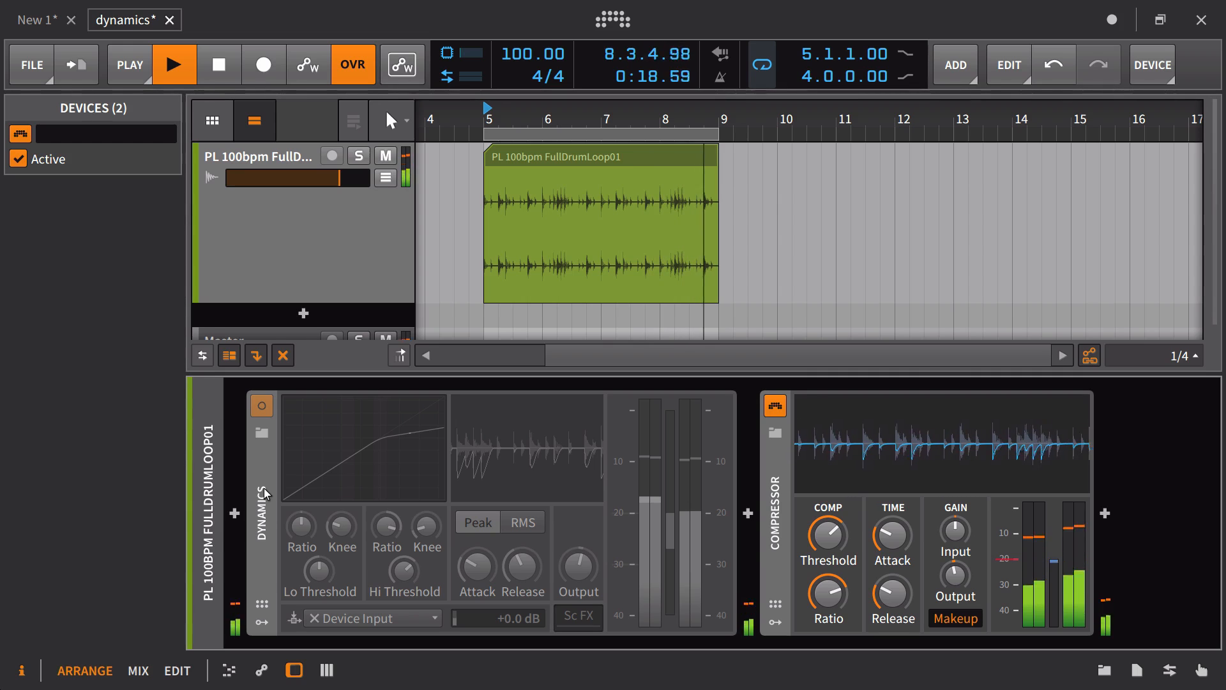
key("alt+a")
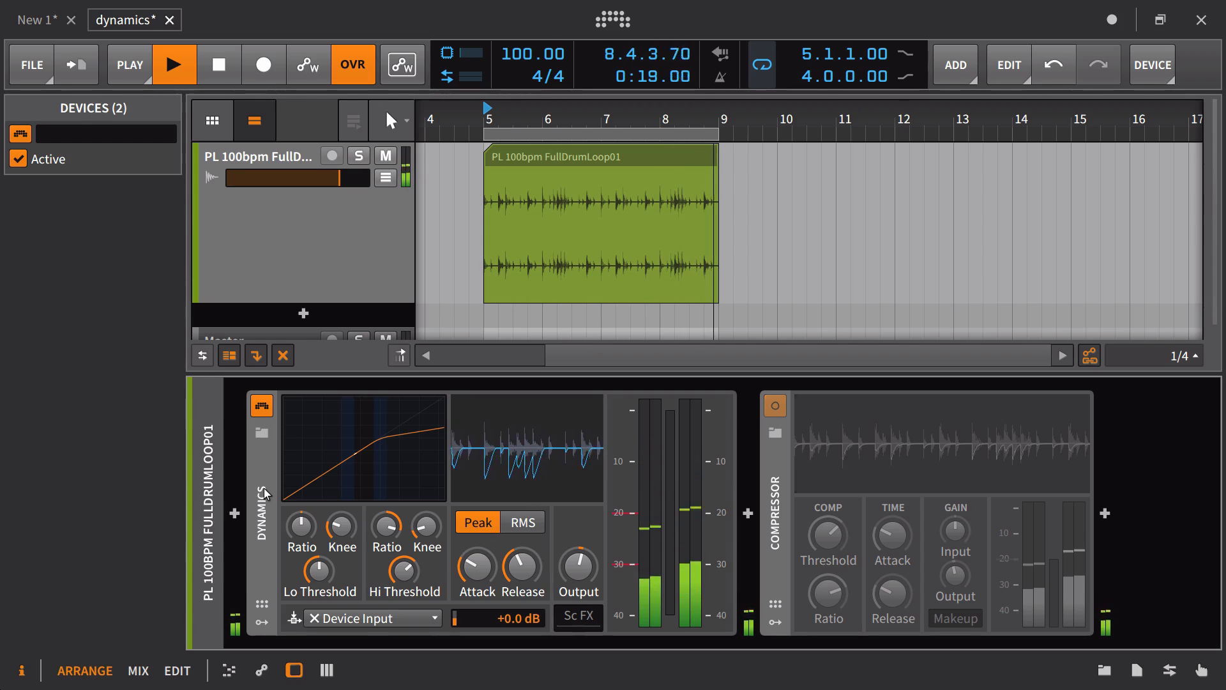
key("alt+a")
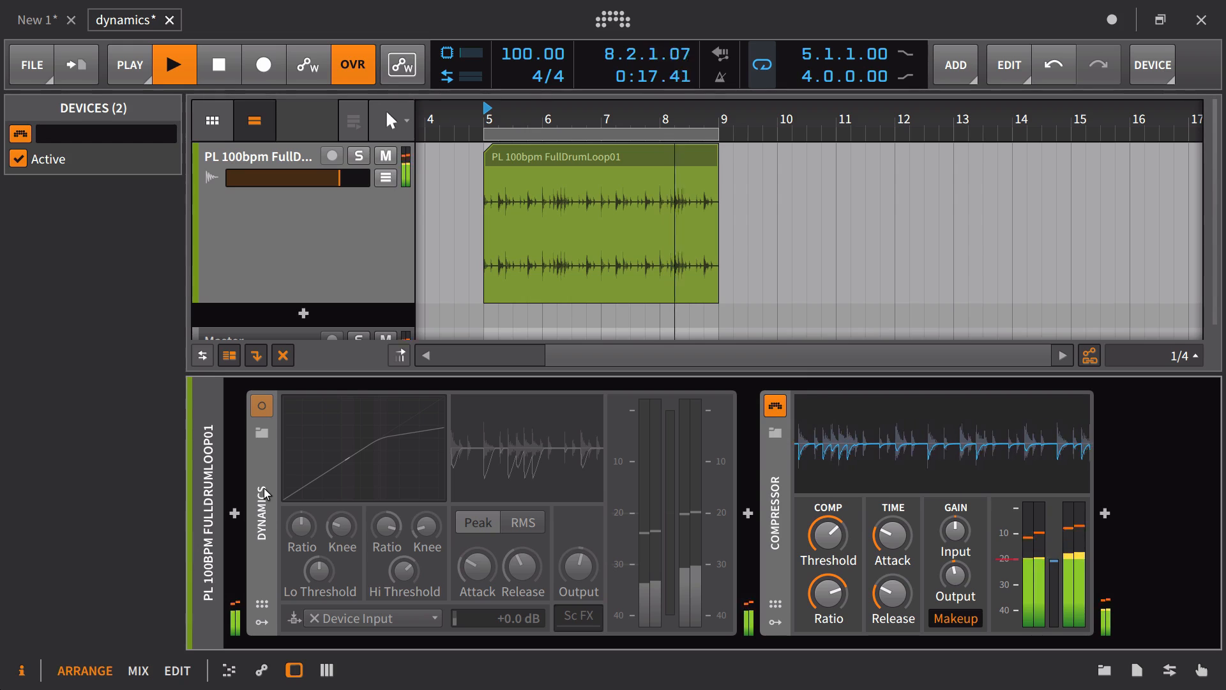
Step: Stop playback of the drum loop and select only the Compressor device
key("space")
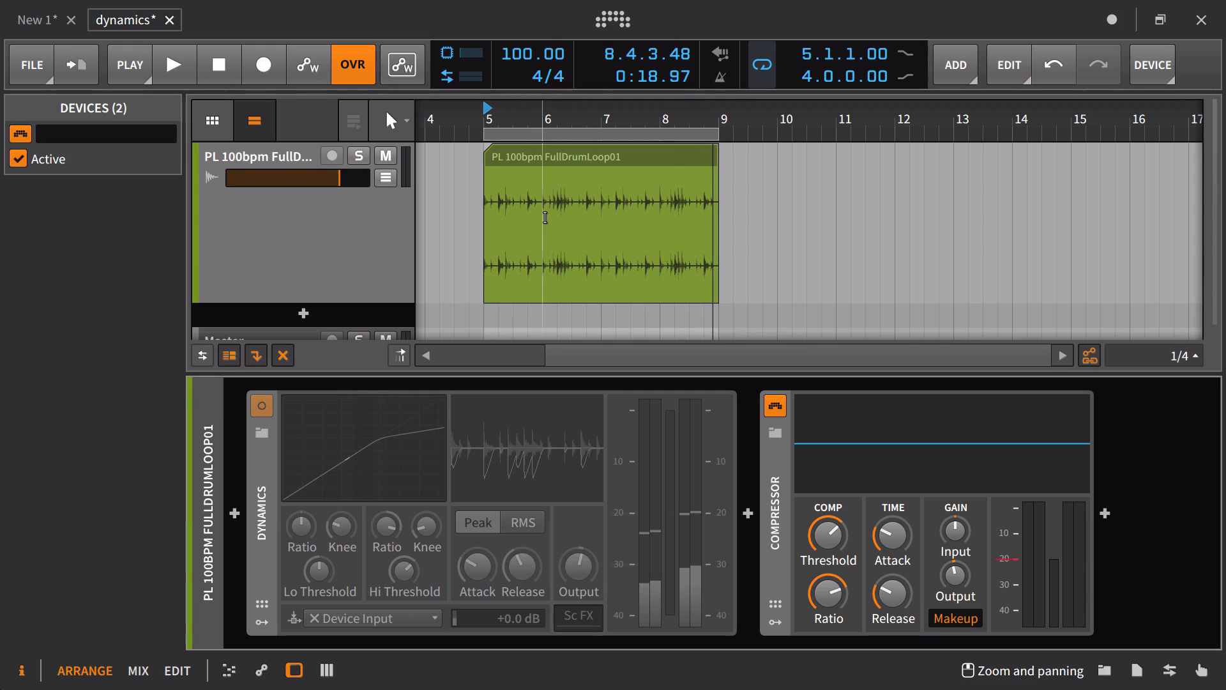
left_click(764, 473)
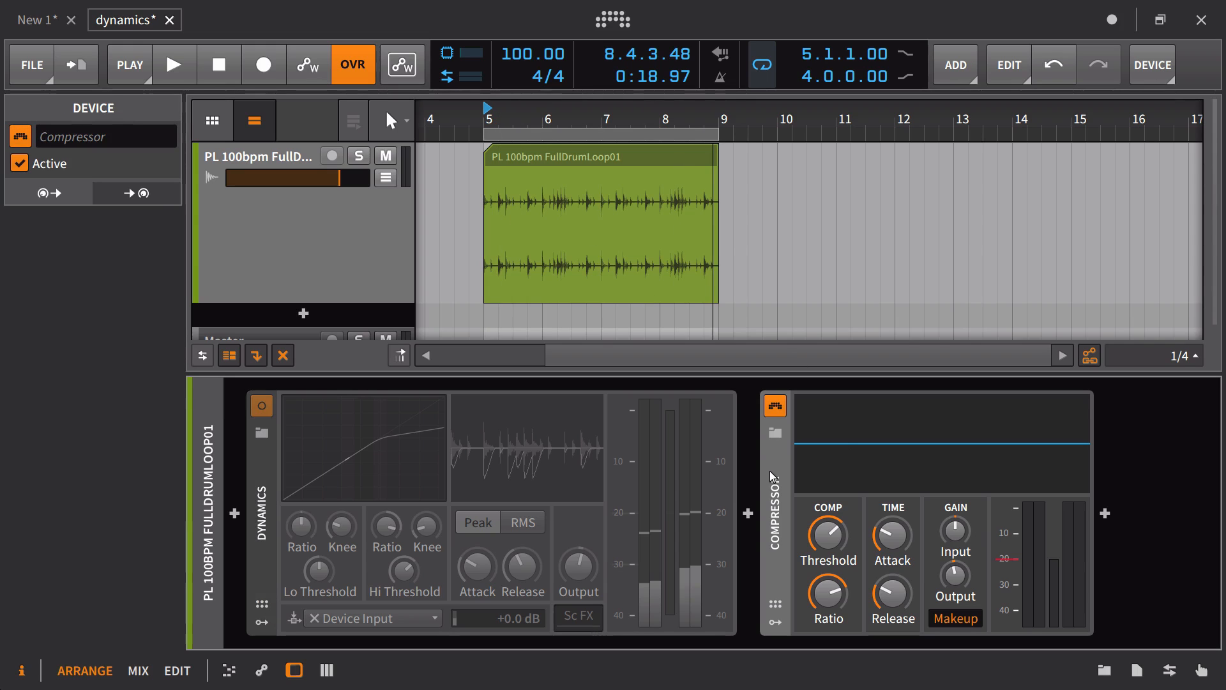